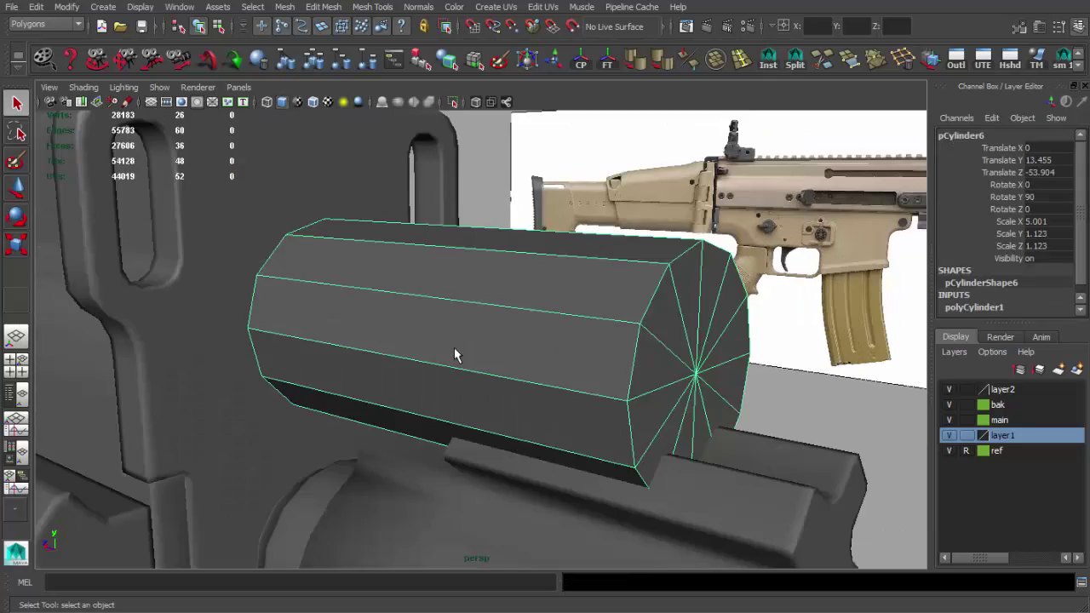
# - Insert two edge loops across the front sight block
pyautogui.keyDown('alt'); pyautogui.moveTo(455, 353); pyautogui.dragTo(531, 368); pyautogui.keyUp('alt')
pyautogui.keyDown('alt'); pyautogui.moveTo(531, 368); pyautogui.dragTo(502, 302, button='right'); pyautogui.keyUp('alt')
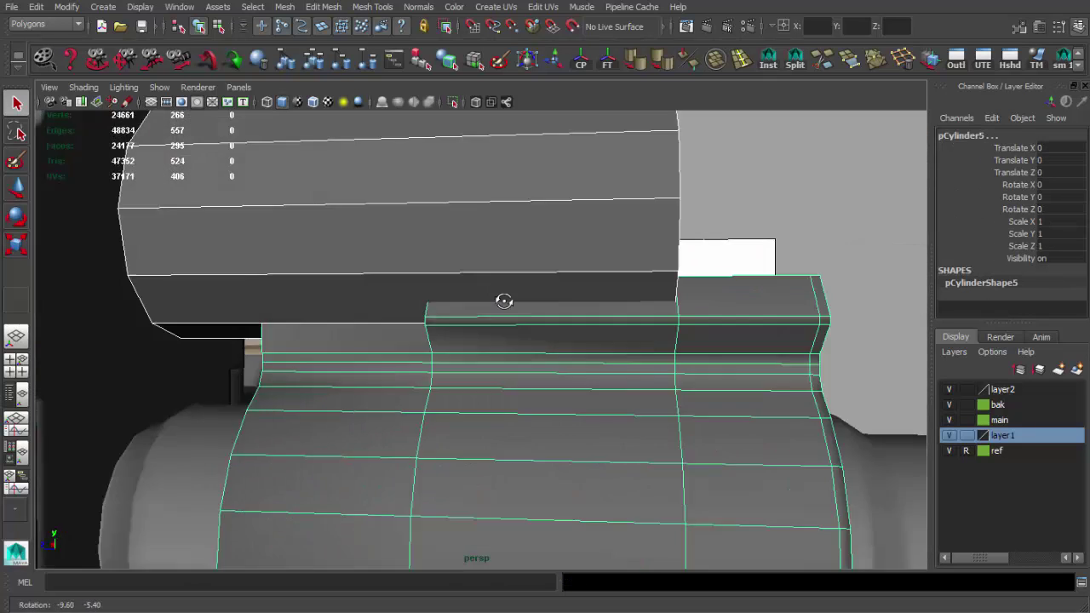
pyautogui.keyDown('alt'); pyautogui.moveTo(501, 301); pyautogui.dragTo(670, 165); pyautogui.keyUp('alt')
pyautogui.rightClick(539, 180)
pyautogui.click(434, 228)
pyautogui.moveTo(434, 229)
pyautogui.keyDown('alt'); pyautogui.mouseDown()
pyautogui.moveTo(514, 246)
pyautogui.moveTo(426, 236)
pyautogui.moveTo(390, 250)
pyautogui.moveTo(519, 257)
pyautogui.moveTo(564, 227)
pyautogui.moveTo(348, 318)
pyautogui.mouseUp(); pyautogui.keyUp('alt')
pyautogui.click(285, 257)
pyautogui.moveTo(285, 257)
pyautogui.keyDown('alt'); pyautogui.mouseDown()
pyautogui.moveTo(372, 307)
pyautogui.moveTo(505, 333)
pyautogui.mouseUp(); pyautogui.keyUp('alt')
# - Add two more edge loops on the upper cylinder, then return to object selection
pyautogui.press('q')
pyautogui.keyDown('alt'); pyautogui.moveTo(373, 340); pyautogui.dragTo(535, 322); pyautogui.keyUp('alt')
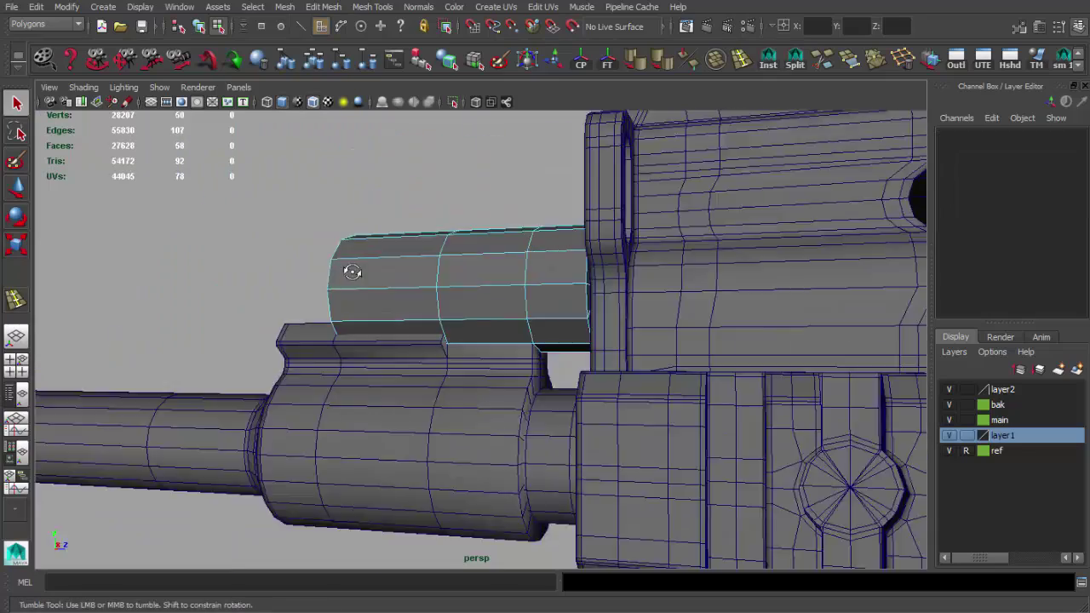
pyautogui.moveTo(347, 272)
pyautogui.keyDown('alt'); pyautogui.mouseDown()
pyautogui.moveTo(539, 284)
pyautogui.moveTo(499, 302)
pyautogui.moveTo(477, 268)
pyautogui.moveTo(550, 312)
pyautogui.moveTo(426, 287)
pyautogui.moveTo(542, 299)
pyautogui.mouseUp(); pyautogui.keyUp('alt')
pyautogui.click(370, 262)
pyautogui.moveTo(369, 262)
pyautogui.keyDown('alt'); pyautogui.mouseDown()
pyautogui.moveTo(463, 261)
pyautogui.moveTo(480, 233)
pyautogui.moveTo(535, 218)
pyautogui.moveTo(531, 227)
pyautogui.mouseUp(); pyautogui.keyUp('alt')
pyautogui.click(463, 261)
pyautogui.press('q')
pyautogui.press('F8')
# - Isolate the upper cylinder, split its caps with new edges, and delete the overlapping face
pyautogui.click(452, 102)
pyautogui.press('f')
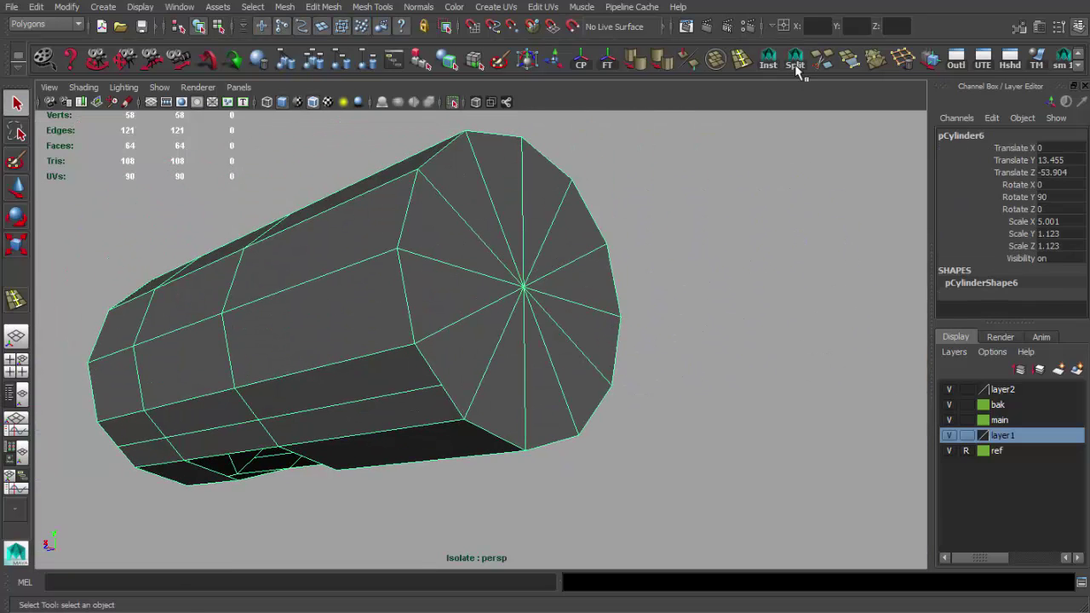
pyautogui.click(794, 61)
pyautogui.press('Return')
pyautogui.keyDown('alt'); pyautogui.moveTo(602, 282); pyautogui.dragTo(484, 406); pyautogui.keyUp('alt')
pyautogui.press('Return')
pyautogui.moveTo(411, 317)
pyautogui.keyDown('alt'); pyautogui.mouseDown()
pyautogui.moveTo(476, 414)
pyautogui.moveTo(389, 406)
pyautogui.mouseUp(); pyautogui.keyUp('alt')
pyautogui.click(491, 444)
pyautogui.press('Delete')
pyautogui.keyDown('alt'); pyautogui.moveTo(434, 361); pyautogui.dragTo(454, 299); pyautogui.keyUp('alt')
# - Show the full rifle again and delete the overlapping faces on the lower cylinder pCylinder5
pyautogui.click(453, 102)
pyautogui.moveTo(511, 255)
pyautogui.keyDown('alt'); pyautogui.mouseDown()
pyautogui.moveTo(562, 328)
pyautogui.moveTo(465, 312)
pyautogui.moveTo(555, 284)
pyautogui.moveTo(494, 280)
pyautogui.moveTo(238, 319)
pyautogui.moveTo(416, 326)
pyautogui.moveTo(545, 352)
pyautogui.moveTo(670, 331)
pyautogui.mouseUp(); pyautogui.keyUp('alt')
pyautogui.click(727, 61)
pyautogui.moveTo(608, 414)
pyautogui.keyDown('alt'); pyautogui.mouseDown()
pyautogui.moveTo(442, 423)
pyautogui.moveTo(632, 414)
pyautogui.moveTo(570, 370)
pyautogui.moveTo(471, 408)
pyautogui.moveTo(487, 365)
pyautogui.moveTo(533, 366)
pyautogui.moveTo(347, 182)
pyautogui.moveTo(741, 450)
pyautogui.mouseUp(); pyautogui.keyUp('alt')
pyautogui.click(533, 366)
pyautogui.click(519, 290)
pyautogui.moveTo(519, 290)
pyautogui.keyDown('alt'); pyautogui.mouseDown()
pyautogui.moveTo(494, 292)
pyautogui.moveTo(437, 366)
pyautogui.moveTo(486, 262)
pyautogui.moveTo(418, 301)
pyautogui.moveTo(368, 359)
pyautogui.moveTo(378, 413)
pyautogui.moveTo(365, 401)
pyautogui.moveTo(364, 432)
pyautogui.mouseUp(); pyautogui.keyUp('alt')
pyautogui.click(465, 326)
pyautogui.keyDown('shift'); pyautogui.click(444, 282); pyautogui.keyUp('shift')
pyautogui.press('Delete')
pyautogui.moveTo(479, 392)
pyautogui.keyDown('alt'); pyautogui.mouseDown()
pyautogui.moveTo(656, 377)
pyautogui.moveTo(737, 358)
pyautogui.moveTo(716, 349)
pyautogui.mouseUp(); pyautogui.keyUp('alt')
# - Move and scale the loose seam vertices, then merge them to center
pyautogui.click(454, 102)
pyautogui.moveTo(499, 280)
pyautogui.keyDown('alt'); pyautogui.mouseDown()
pyautogui.moveTo(643, 361)
pyautogui.moveTo(500, 324)
pyautogui.moveTo(652, 275)
pyautogui.moveTo(608, 304)
pyautogui.moveTo(518, 307)
pyautogui.moveTo(564, 307)
pyautogui.moveTo(532, 194)
pyautogui.mouseUp(); pyautogui.keyUp('alt')
pyautogui.press('4')
pyautogui.press('w')
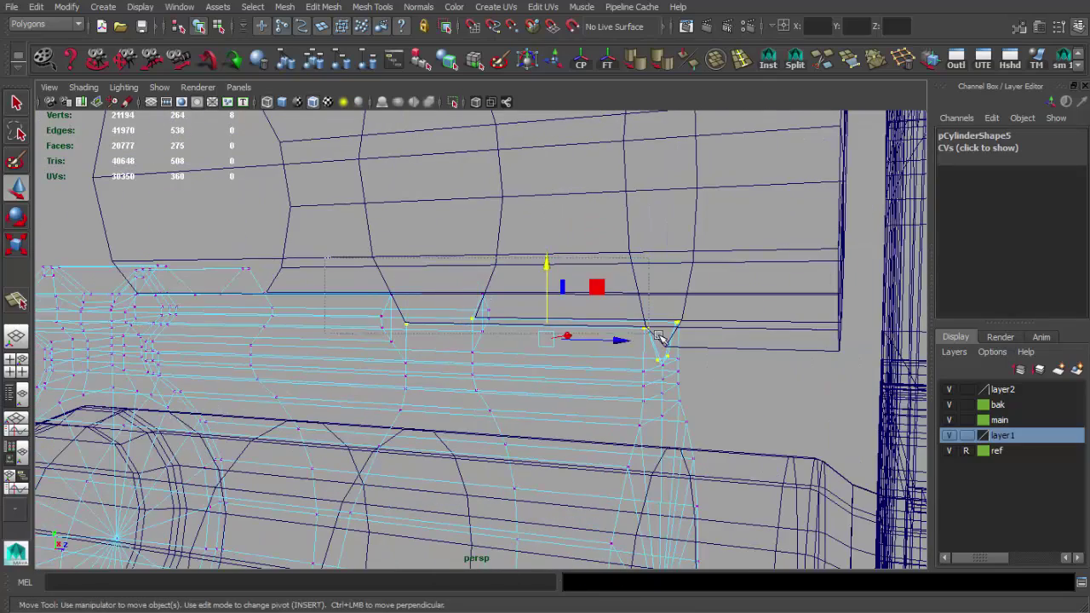
pyautogui.press('5')
pyautogui.moveTo(665, 274)
pyautogui.keyDown('alt'); pyautogui.mouseDown()
pyautogui.moveTo(553, 312)
pyautogui.moveTo(545, 301)
pyautogui.moveTo(548, 352)
pyautogui.mouseUp(); pyautogui.keyUp('alt')
pyautogui.press('r')
pyautogui.click(889, 69)
pyautogui.press('w')
pyautogui.moveTo(477, 341)
pyautogui.keyDown('alt'); pyautogui.mouseDown()
pyautogui.moveTo(418, 336)
pyautogui.moveTo(366, 256)
pyautogui.mouseUp(); pyautogui.keyUp('alt')
# - Inspect the merge in wireframe, undo a stray selection, and reselect both sight cylinders
pyautogui.press('4')
pyautogui.moveTo(605, 346)
pyautogui.keyDown('alt'); pyautogui.mouseDown()
pyautogui.moveTo(669, 316)
pyautogui.moveTo(626, 305)
pyautogui.mouseUp(); pyautogui.keyUp('alt')
pyautogui.hotkey('ctrl', 'z')
pyautogui.moveTo(266, 223)
pyautogui.keyDown('alt'); pyautogui.mouseDown()
pyautogui.moveTo(389, 316)
pyautogui.moveTo(471, 317)
pyautogui.moveTo(434, 298)
pyautogui.moveTo(377, 310)
pyautogui.moveTo(647, 298)
pyautogui.mouseUp(); pyautogui.keyUp('alt')
pyautogui.press('5')
pyautogui.press('F8')
pyautogui.click(433, 298)
pyautogui.click(587, 366)
pyautogui.moveTo(587, 366)
pyautogui.keyDown('alt'); pyautogui.mouseDown(button='right')
pyautogui.moveTo(651, 326)
pyautogui.moveTo(584, 360)
pyautogui.mouseUp(button='right'); pyautogui.keyUp('alt')
pyautogui.press('space')
pyautogui.press('space')
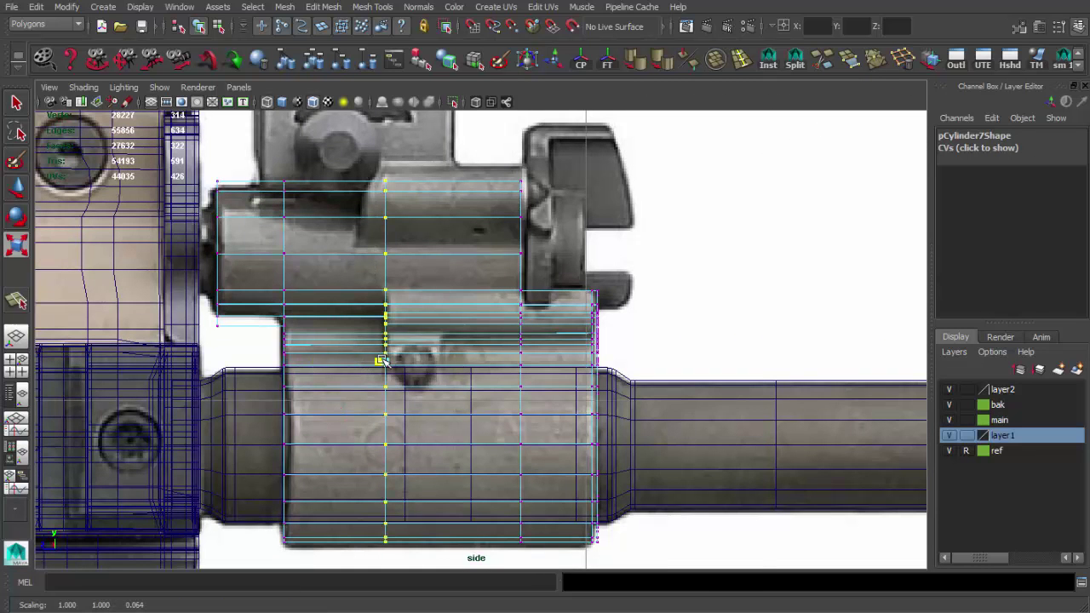
# - In perspective view, box-select vertex pairs on pCylinder7 and merge each pair to center
pyautogui.press('space')
pyautogui.press('space')
pyautogui.moveTo(489, 252)
pyautogui.keyDown('alt'); pyautogui.mouseDown(button='right')
pyautogui.moveTo(445, 421)
pyautogui.moveTo(372, 392)
pyautogui.mouseUp(button='right'); pyautogui.keyUp('alt')
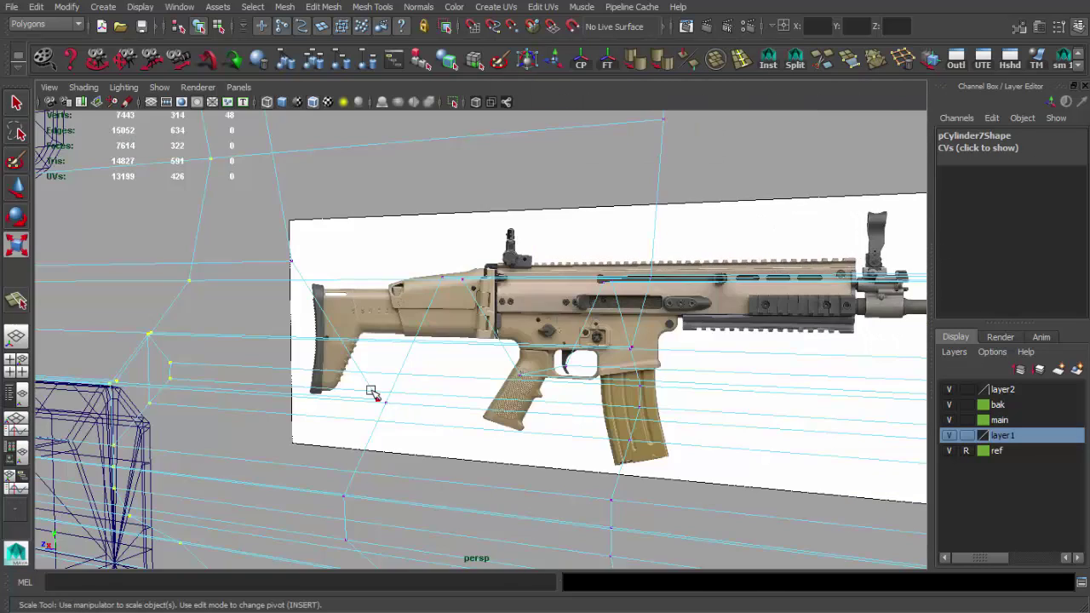
pyautogui.press('r')
pyautogui.moveTo(535, 238)
pyautogui.keyDown('alt'); pyautogui.mouseDown(button='right')
pyautogui.moveTo(312, 326)
pyautogui.moveTo(333, 340)
pyautogui.mouseUp(button='right'); pyautogui.keyUp('alt')
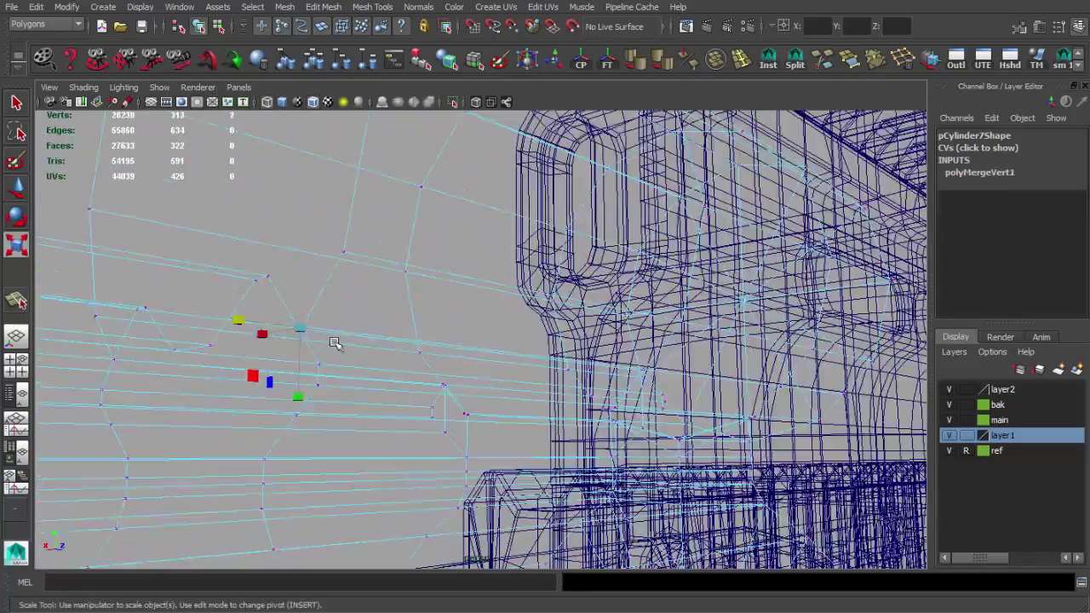
pyautogui.keyDown('alt'); pyautogui.moveTo(333, 340); pyautogui.dragTo(421, 294, button='middle'); pyautogui.keyUp('alt')
pyautogui.keyDown('alt'); pyautogui.moveTo(616, 306); pyautogui.dragTo(596, 281, button='right'); pyautogui.keyUp('alt')
pyautogui.keyDown('alt'); pyautogui.moveTo(596, 281); pyautogui.dragTo(662, 333); pyautogui.keyUp('alt')
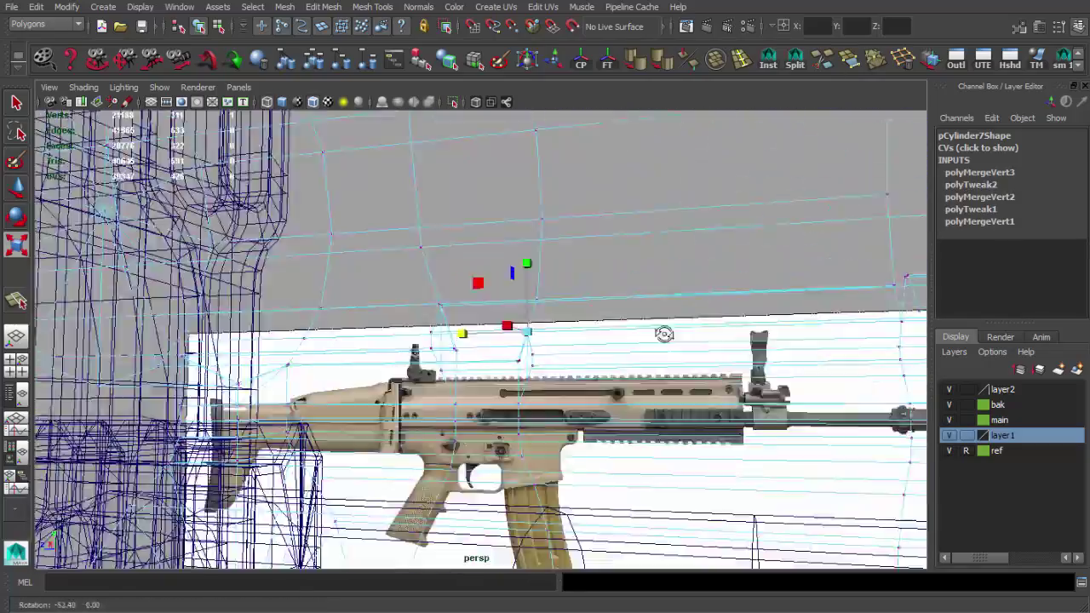
pyautogui.keyDown('alt'); pyautogui.moveTo(372, 287); pyautogui.dragTo(487, 349); pyautogui.keyUp('alt')
pyautogui.keyDown('alt'); pyautogui.moveTo(354, 341); pyautogui.dragTo(562, 338); pyautogui.keyUp('alt')
pyautogui.keyDown('alt'); pyautogui.moveTo(384, 284); pyautogui.dragTo(514, 304); pyautogui.keyUp('alt')
pyautogui.moveTo(379, 218)
pyautogui.mouseDown()
pyautogui.moveTo(429, 260)
pyautogui.moveTo(528, 310)
pyautogui.moveTo(428, 325)
pyautogui.mouseUp()
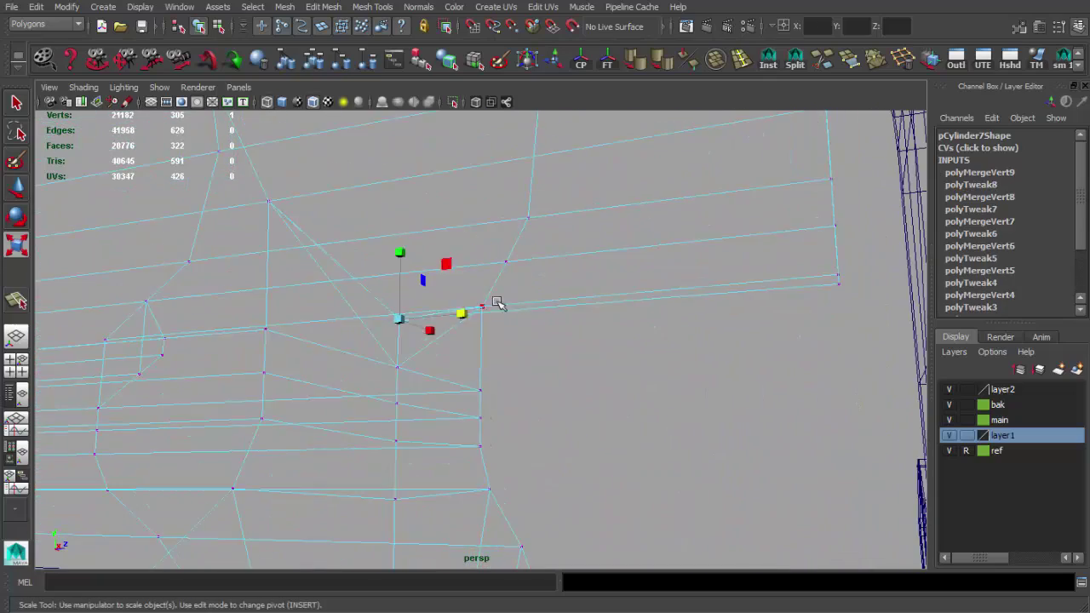
pyautogui.moveTo(498, 303)
pyautogui.keyDown('alt'); pyautogui.mouseDown()
pyautogui.moveTo(554, 284)
pyautogui.moveTo(597, 253)
pyautogui.moveTo(511, 259)
pyautogui.mouseUp(); pyautogui.keyUp('alt')
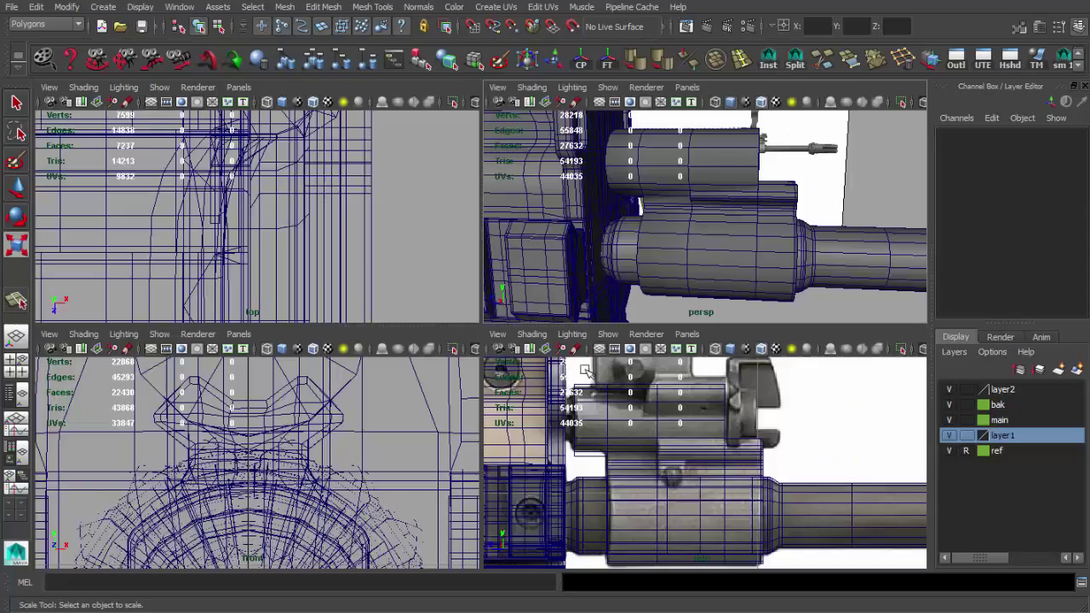
# - Zoom in and out on the rifle reference photo in the photo viewer, then close it
pyautogui.hotkey('alt', 'Tab')
pyautogui.scroll(2, 514, 558)
pyautogui.scroll(1, 514, 557)
pyautogui.scroll(1, 513, 558)
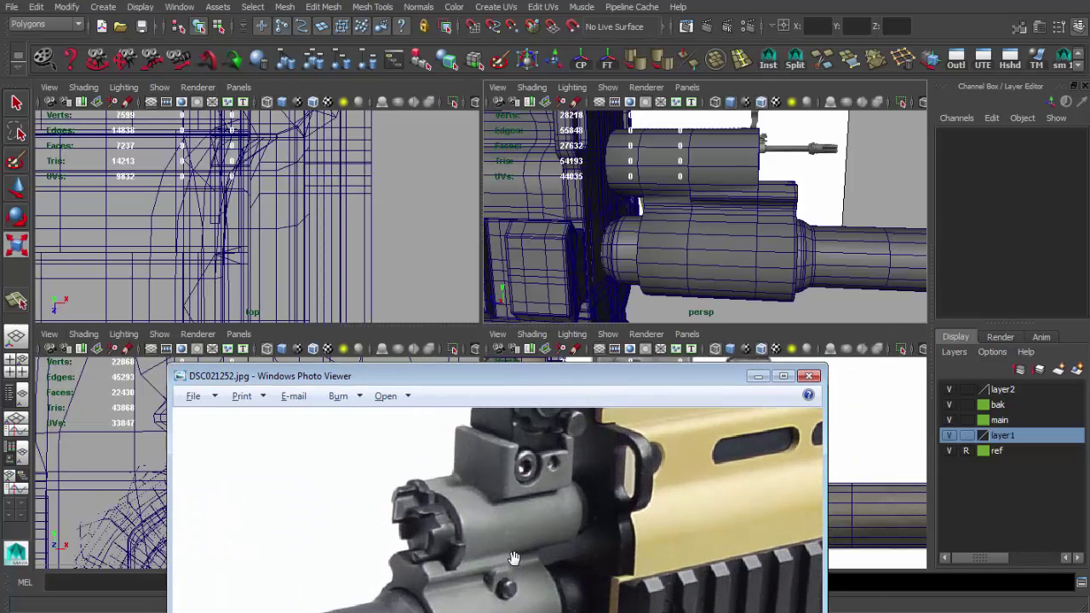
pyautogui.scroll(-1, 533, 529)
pyautogui.scroll(-1, 534, 532)
pyautogui.scroll(-2, 534, 533)
pyautogui.moveTo(540, 372); pyautogui.dragTo(216, 398)
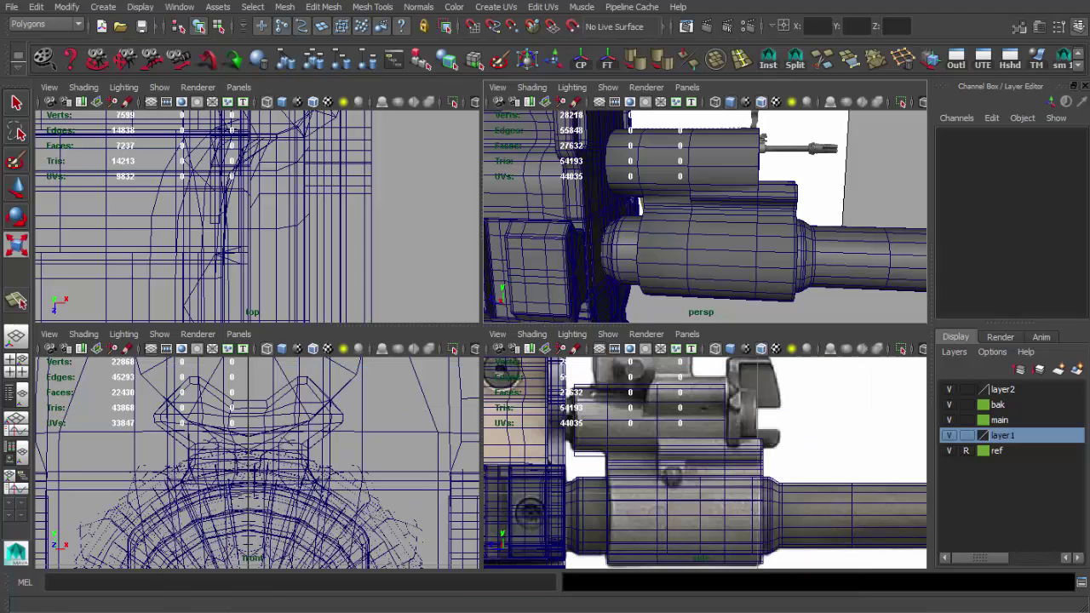
pyautogui.scroll(3, 238, 526)
pyautogui.scroll(-1, 239, 526)
pyautogui.scroll(-2, 255, 462)
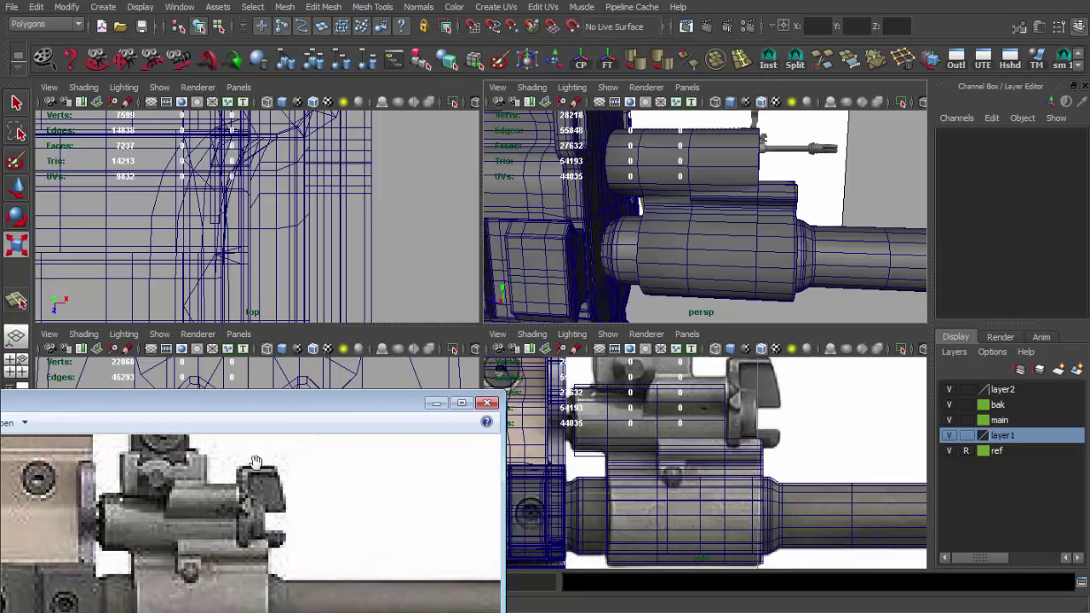
pyautogui.click(435, 402)
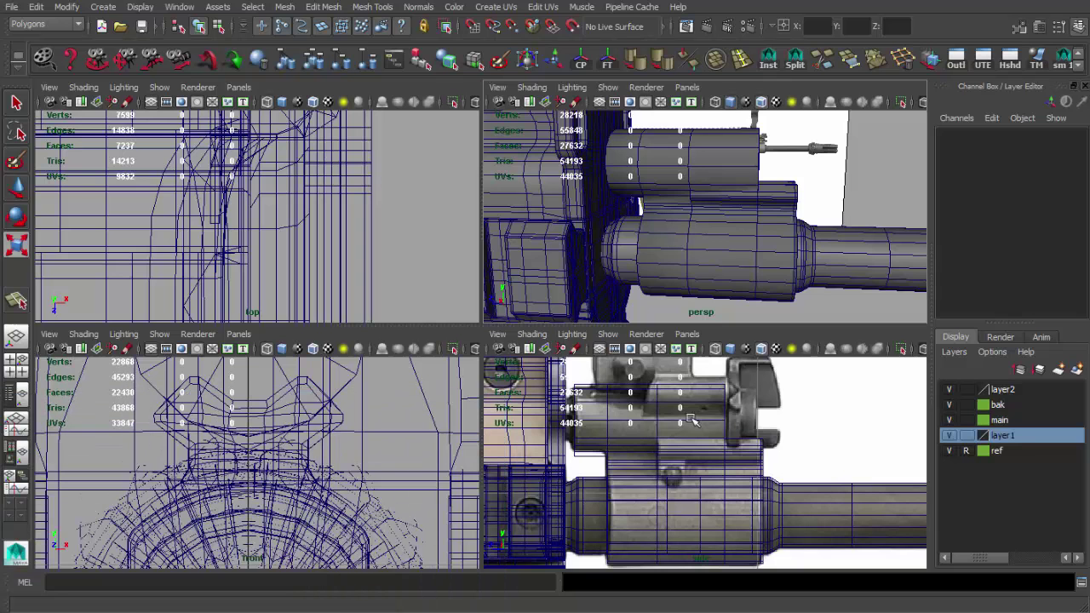
# - Maximize the perspective view and reframe the rifle model
pyautogui.keyDown('alt'); pyautogui.moveTo(705, 247); pyautogui.dragTo(697, 248, button='middle'); pyautogui.keyUp('alt')
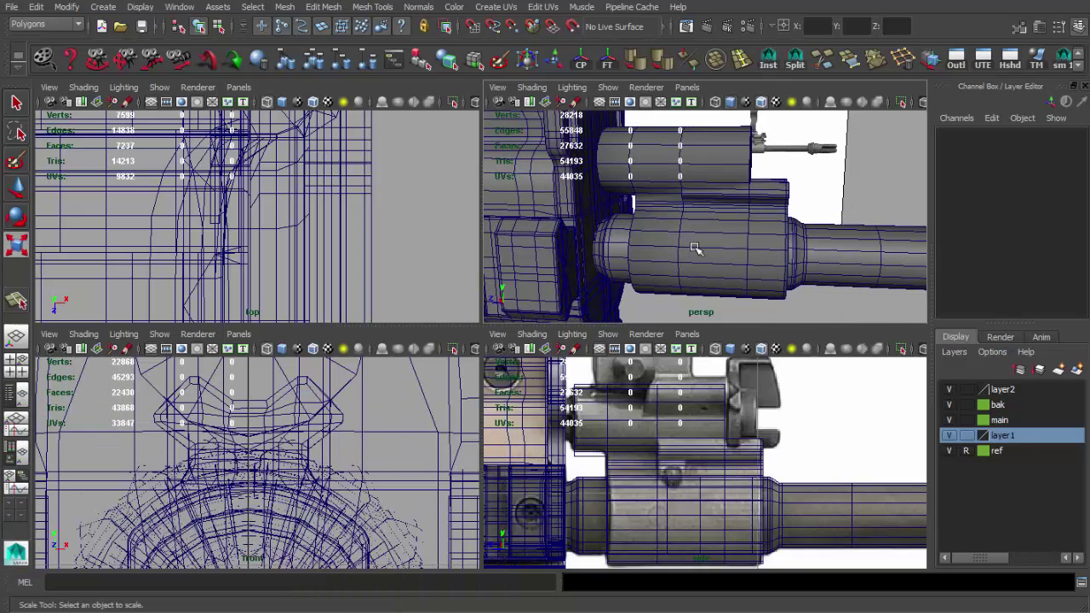
pyautogui.press('space')
pyautogui.keyDown('alt'); pyautogui.moveTo(694, 248); pyautogui.dragTo(452, 259); pyautogui.keyUp('alt')
# - Create a polygon cylinder and set its Rotate Y to 90
pyautogui.click(103, 9)
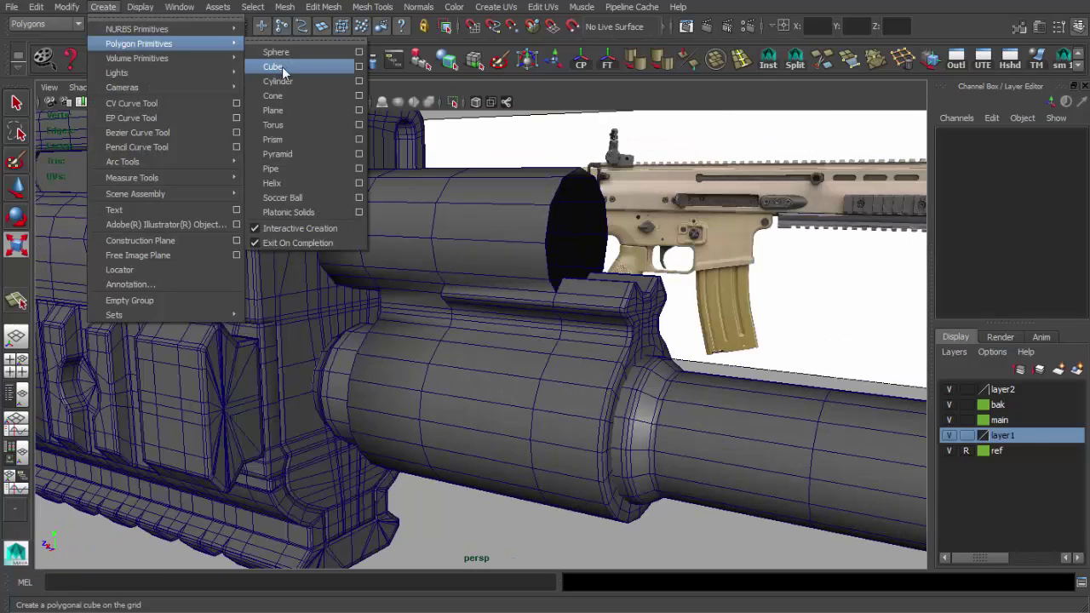
pyautogui.click(289, 81)
pyautogui.press('space')
pyautogui.press('space')
pyautogui.scroll(2, 492, 324)
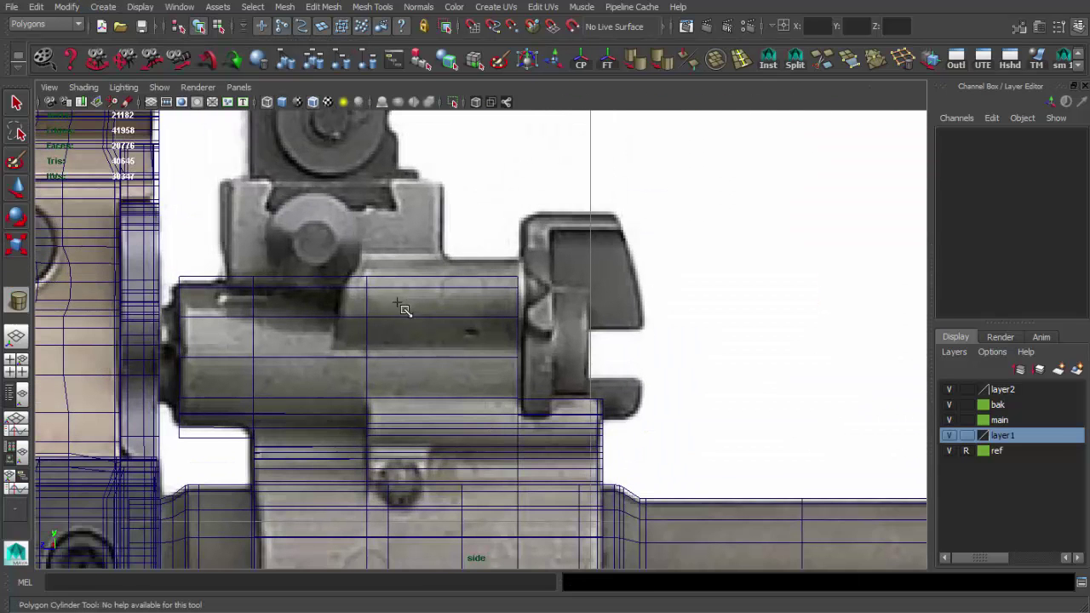
pyautogui.press('e')
pyautogui.press('Delete')
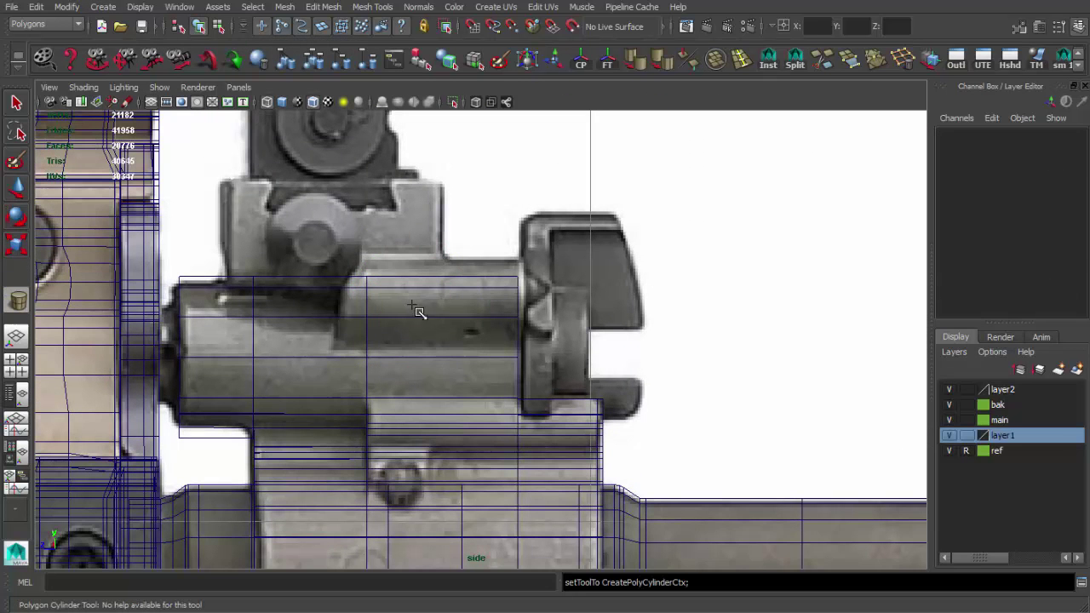
pyautogui.press('e')
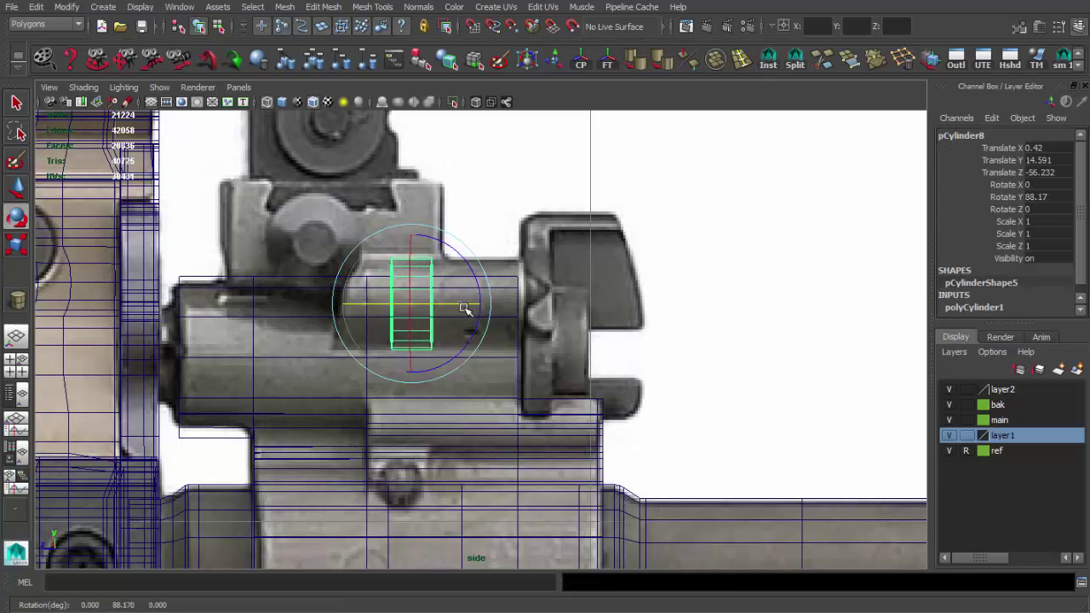
pyautogui.write('90')
pyautogui.press('Return')
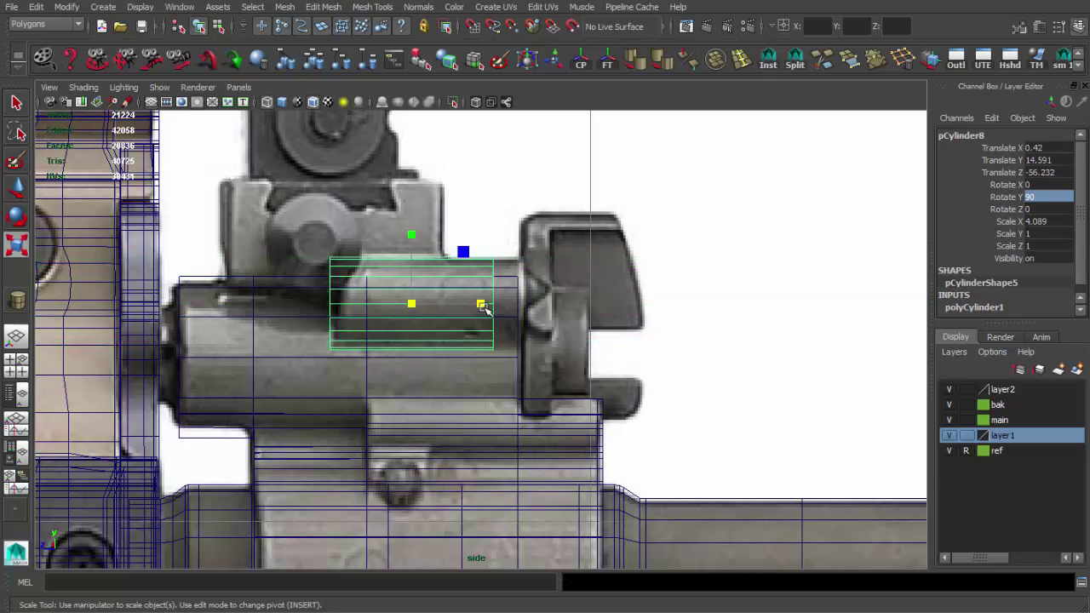
# - Review the new cylinder's construction settings, then pick vertices on the lower and upper sight cylinders
pyautogui.press('w')
pyautogui.click(971, 308)
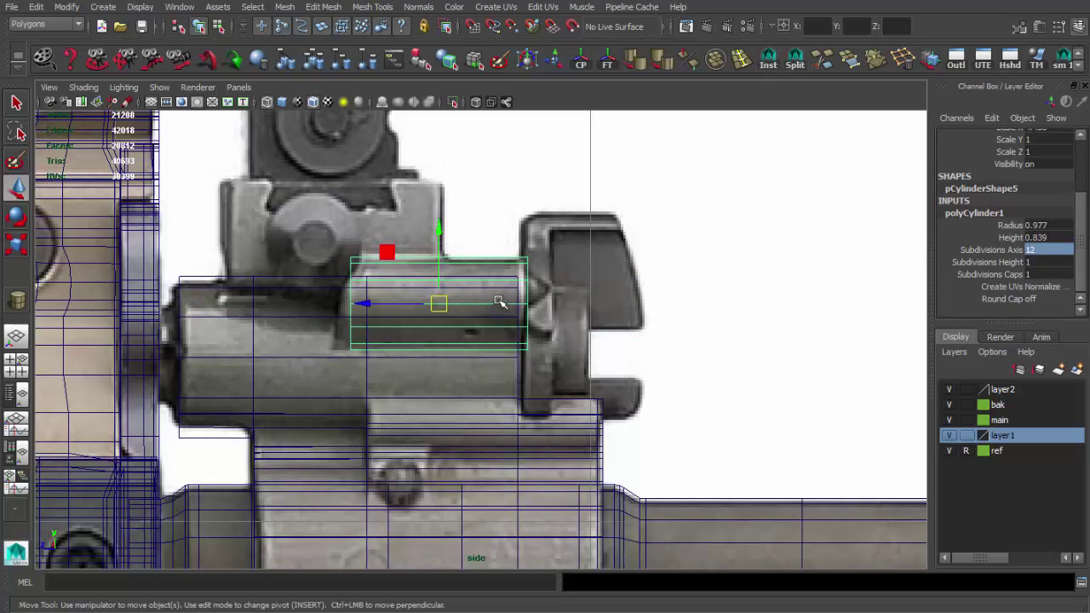
pyautogui.scroll(3, 501, 303)
pyautogui.press('q')
pyautogui.click(549, 191)
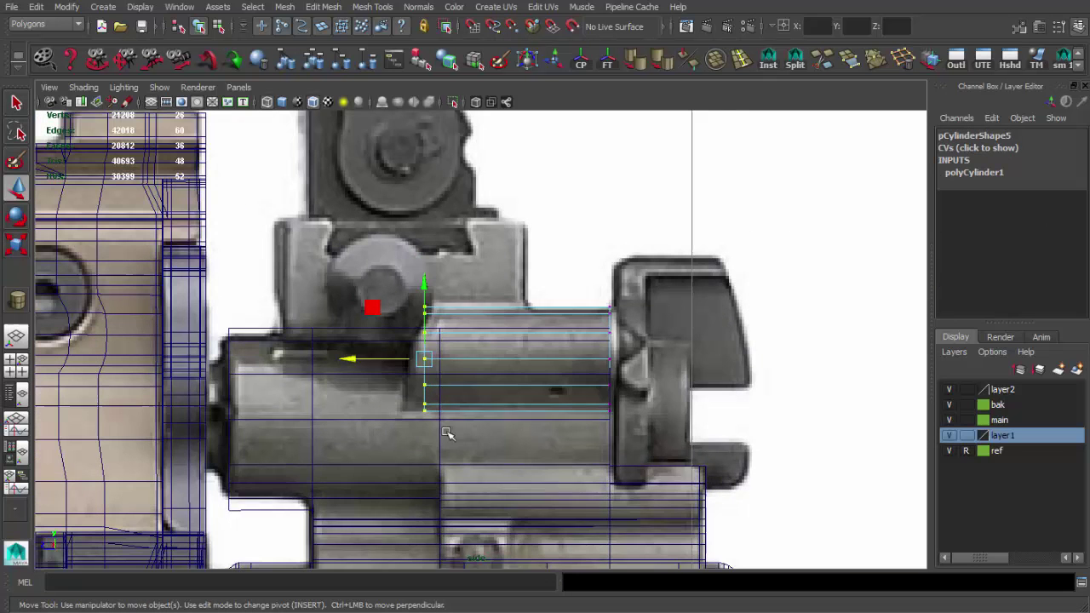
pyautogui.click(440, 422)
pyautogui.press('F9')
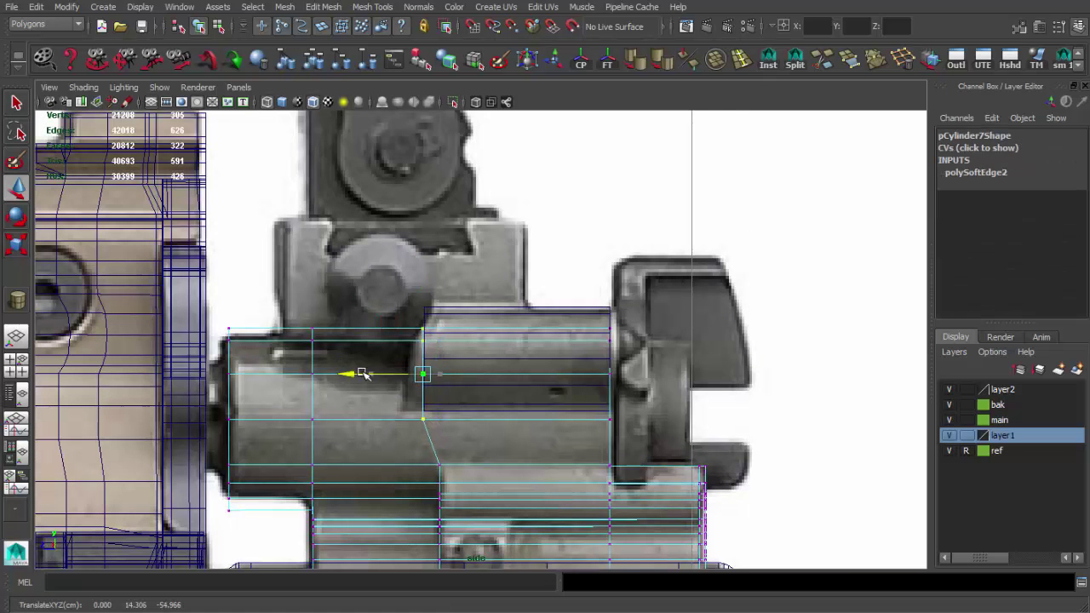
pyautogui.click(448, 329)
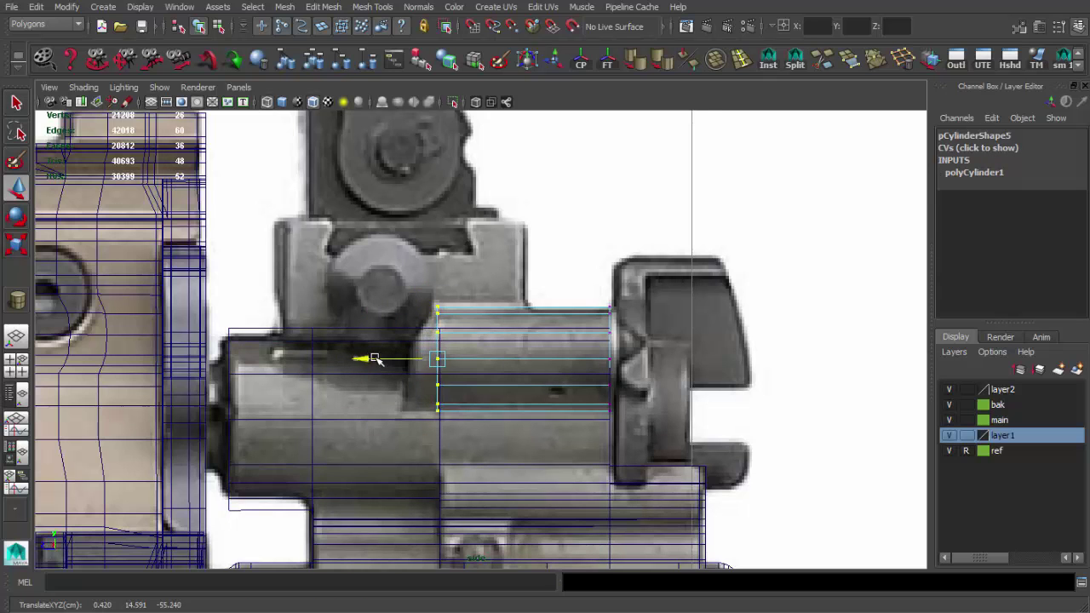
pyautogui.press('space')
pyautogui.press('space')
# - Orbit around the new cylinder and compare it against the rifle reference photo
pyautogui.press('F8')
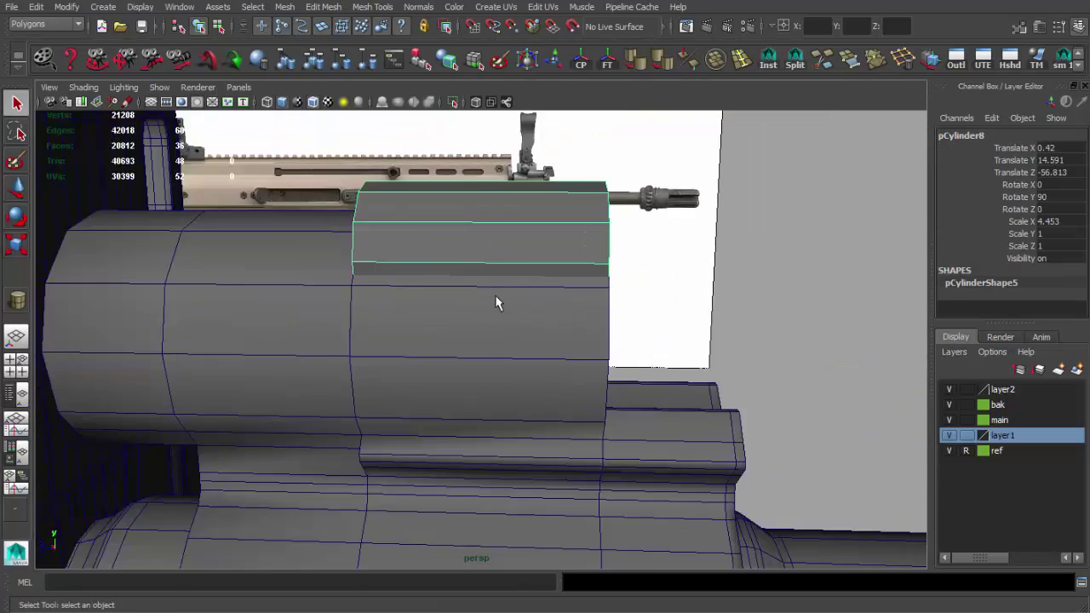
pyautogui.keyDown('alt'); pyautogui.moveTo(499, 304); pyautogui.dragTo(464, 296); pyautogui.keyUp('alt')
pyautogui.moveTo(362, 262)
pyautogui.keyDown('alt'); pyautogui.mouseDown()
pyautogui.moveTo(657, 418)
pyautogui.moveTo(656, 405)
pyautogui.mouseUp(); pyautogui.keyUp('alt')
pyautogui.hotkey('alt', 'Tab')
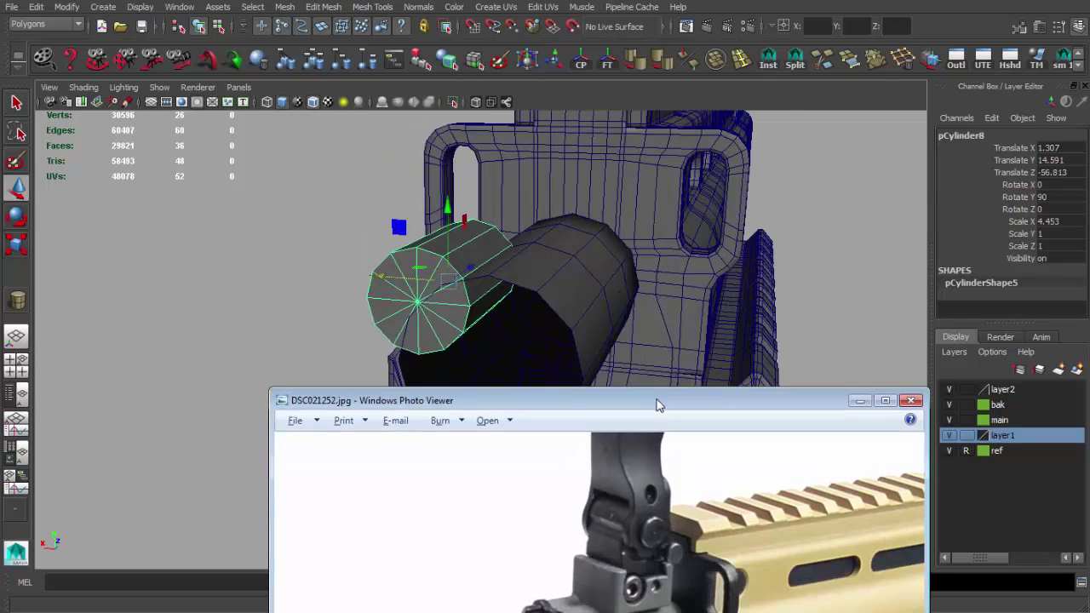
pyautogui.hotkey('alt', 'Tab')
pyautogui.hotkey('alt', 'Tab')
pyautogui.hotkey('alt', 'Tab')
pyautogui.keyDown('alt'); pyautogui.moveTo(560, 514); pyautogui.dragTo(370, 282); pyautogui.keyUp('alt')
pyautogui.hotkey('alt', 'Tab')
pyautogui.hotkey('alt', 'Tab')
pyautogui.hotkey('alt', 'Tab')
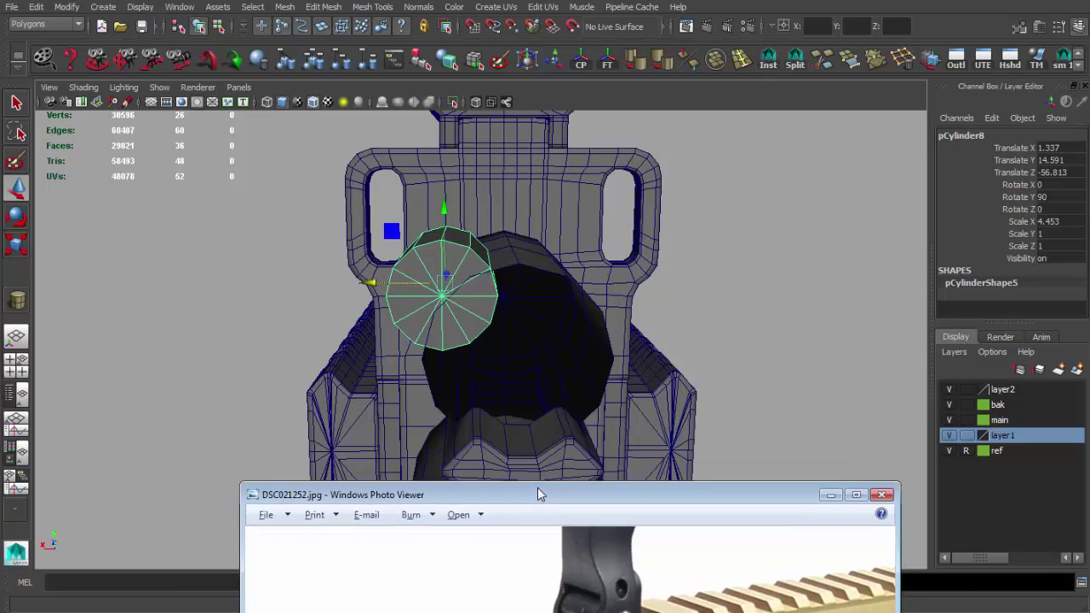
pyautogui.moveTo(537, 494); pyautogui.dragTo(560, 390)
pyautogui.hotkey('alt', 'Tab')
pyautogui.moveTo(460, 192)
pyautogui.keyDown('alt'); pyautogui.mouseDown()
pyautogui.moveTo(460, 209)
pyautogui.moveTo(388, 293)
pyautogui.mouseUp(); pyautogui.keyUp('alt')
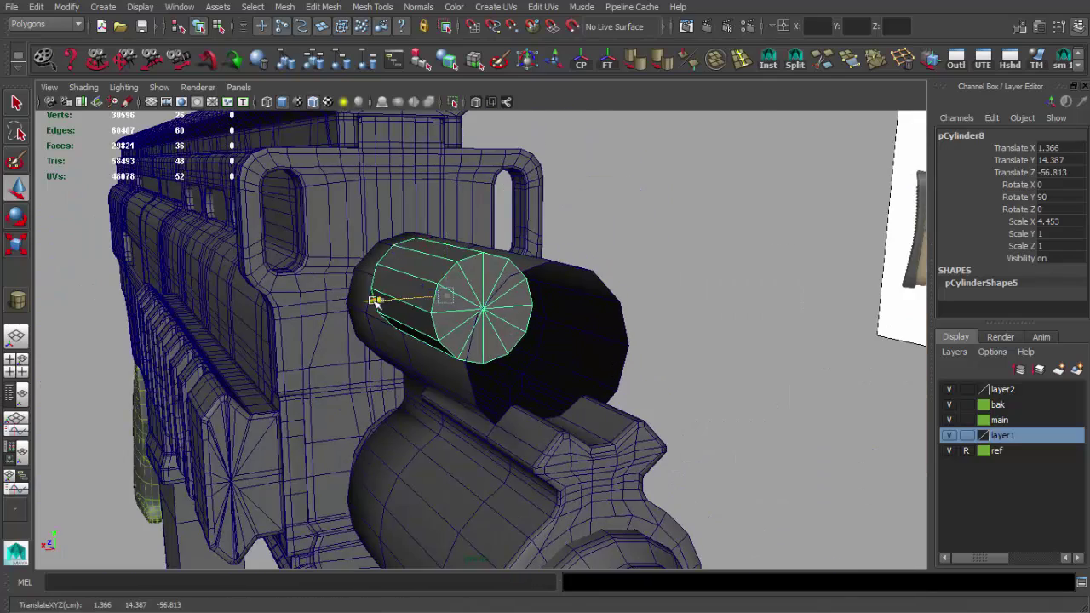
# - Select pCylinder8's end cap faces and a loop of its side faces
pyautogui.press('space')
pyautogui.press('space')
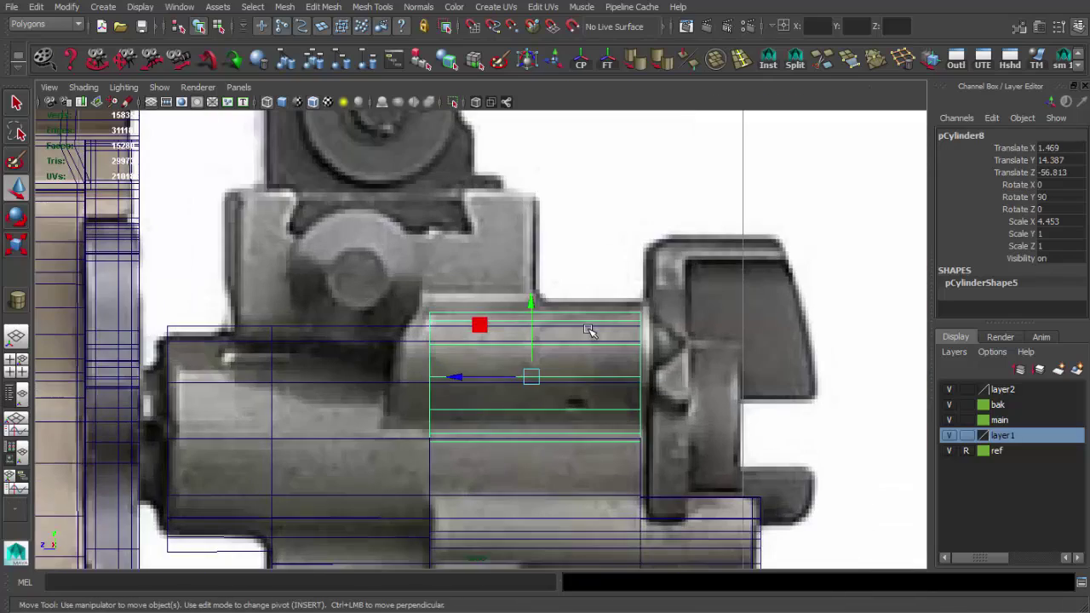
pyautogui.press('space')
pyautogui.press('space')
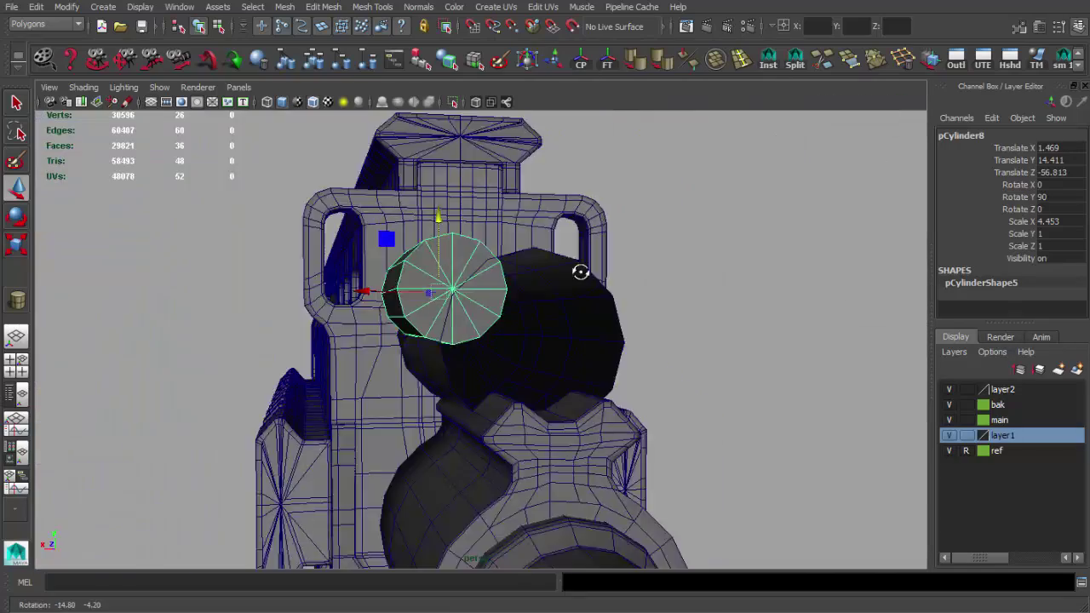
pyautogui.scroll(4, 562, 273)
pyautogui.scroll(3, 388, 151)
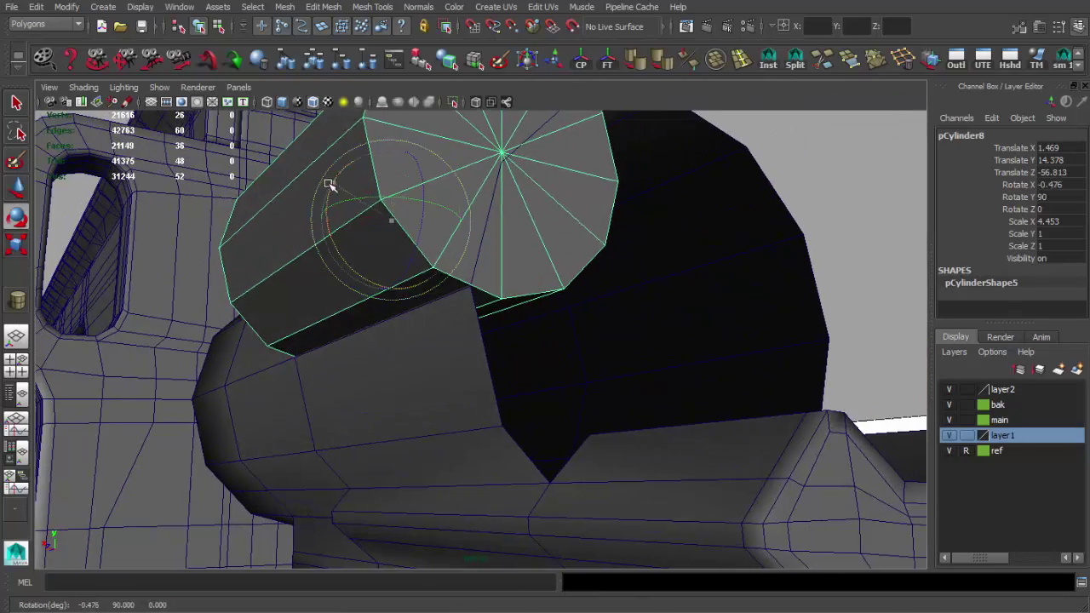
pyautogui.keyDown('alt'); pyautogui.moveTo(392, 185); pyautogui.dragTo(354, 245); pyautogui.keyUp('alt')
pyautogui.keyDown('alt'); pyautogui.moveTo(406, 177); pyautogui.dragTo(486, 178); pyautogui.keyUp('alt')
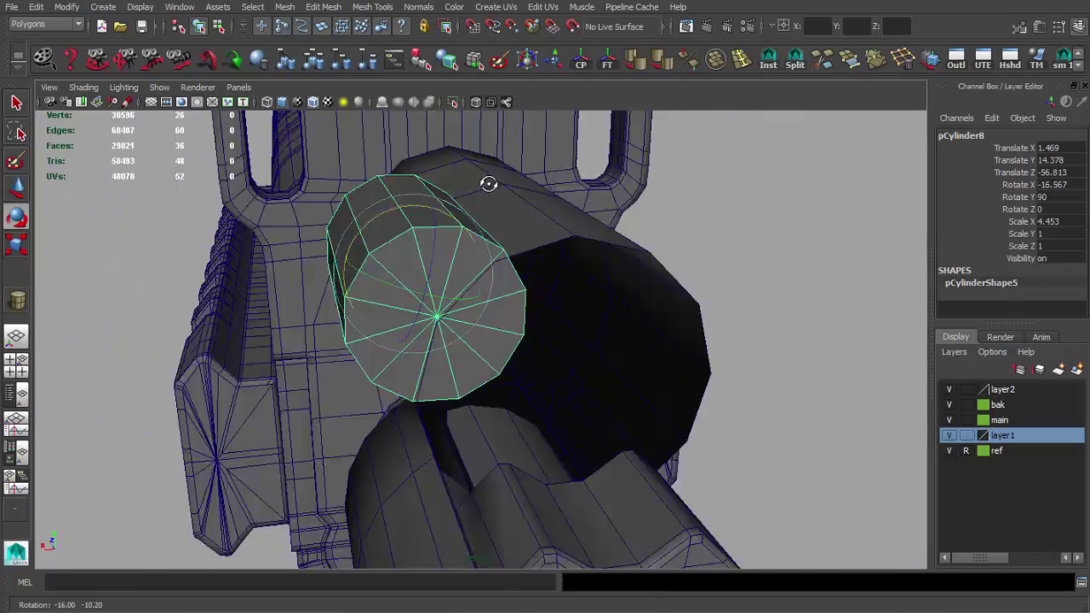
pyautogui.press('q')
pyautogui.moveTo(451, 292); pyautogui.dragTo(450, 287, button='right')
pyautogui.moveTo(451, 196); pyautogui.dragTo(502, 362)
pyautogui.keyDown('alt'); pyautogui.moveTo(508, 258); pyautogui.dragTo(445, 195); pyautogui.keyUp('alt')
pyautogui.doubleClick(548, 229)
pyautogui.press('F8')
pyautogui.moveTo(479, 291)
pyautogui.keyDown('alt'); pyautogui.mouseDown()
pyautogui.moveTo(492, 260)
pyautogui.moveTo(545, 312)
pyautogui.moveTo(503, 358)
pyautogui.moveTo(574, 280)
pyautogui.moveTo(536, 263)
pyautogui.mouseUp(); pyautogui.keyUp('alt')
# - Snap a vertex of the fan-shaped pCylinder5 cap onto the big cylinder's edge
pyautogui.click(504, 358)
pyautogui.press('F8')
pyautogui.click(519, 288)
pyautogui.press('w')
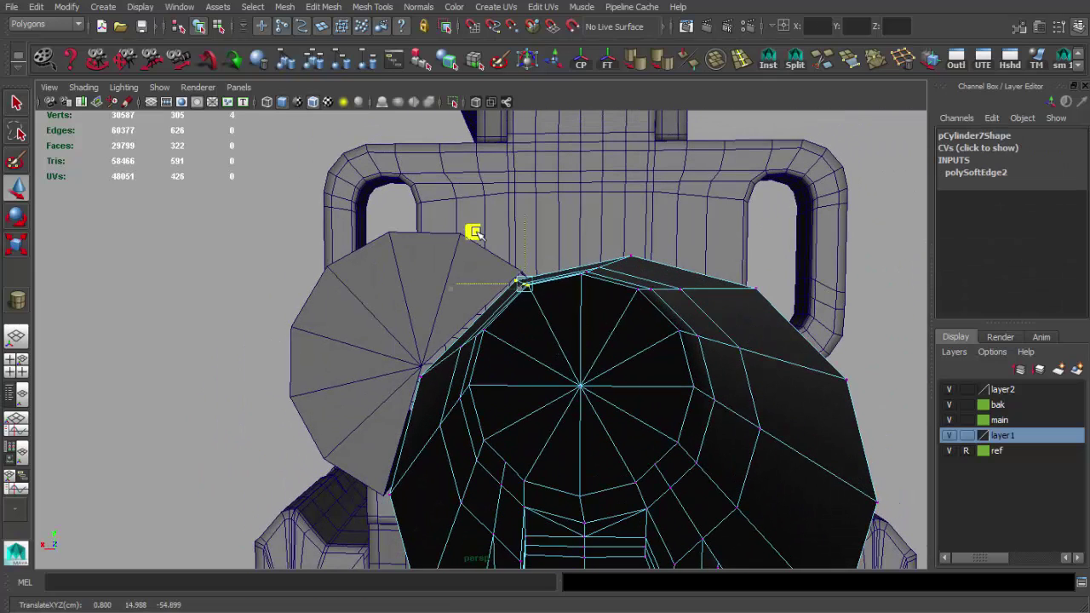
pyautogui.click(502, 286)
pyautogui.press('F8')
pyautogui.click(520, 279)
pyautogui.press('w')
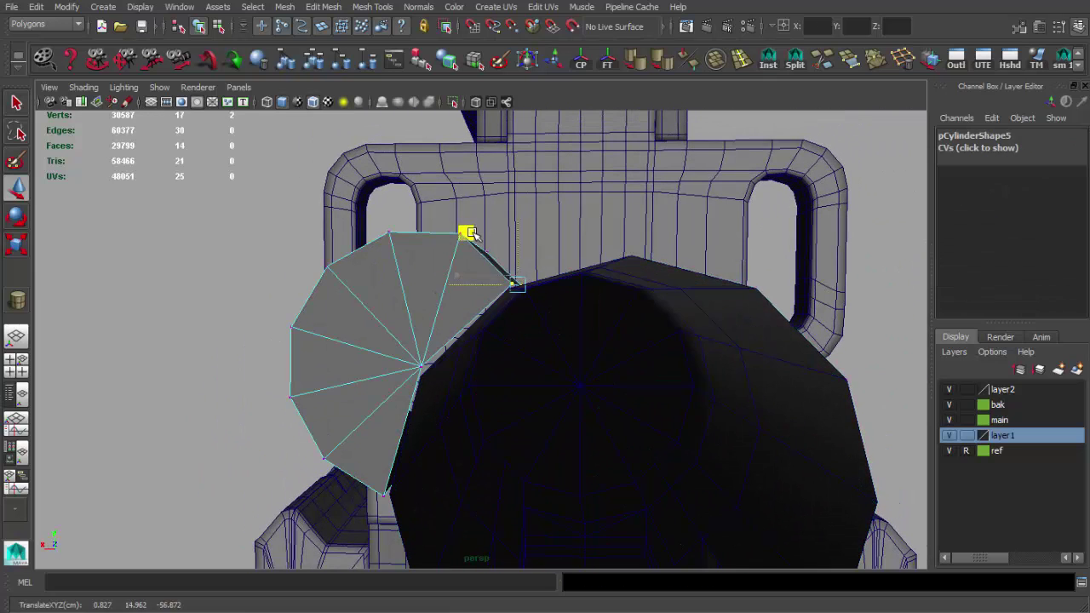
pyautogui.keyDown('alt'); pyautogui.moveTo(470, 233); pyautogui.dragTo(467, 243); pyautogui.keyUp('alt')
# - Check the cap's fit in wireframe and shaded views, then select the cylinder block
pyautogui.moveTo(426, 199)
pyautogui.keyDown('alt'); pyautogui.mouseDown()
pyautogui.moveTo(455, 178)
pyautogui.moveTo(452, 127)
pyautogui.mouseUp(); pyautogui.keyUp('alt')
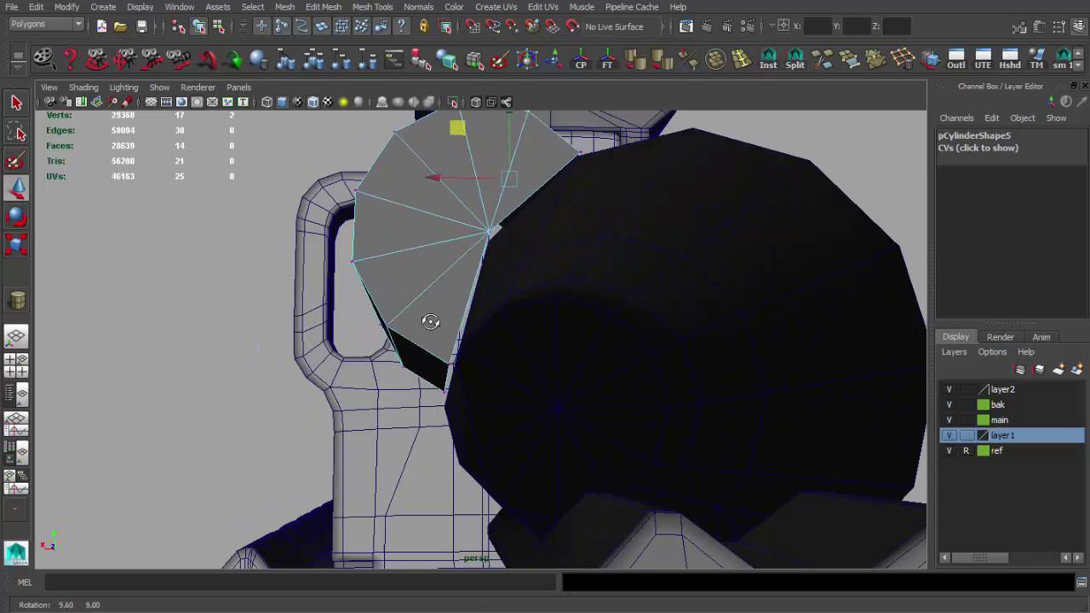
pyautogui.moveTo(390, 329)
pyautogui.keyDown('alt'); pyautogui.mouseDown()
pyautogui.moveTo(493, 331)
pyautogui.moveTo(621, 360)
pyautogui.moveTo(356, 386)
pyautogui.mouseUp(); pyautogui.keyUp('alt')
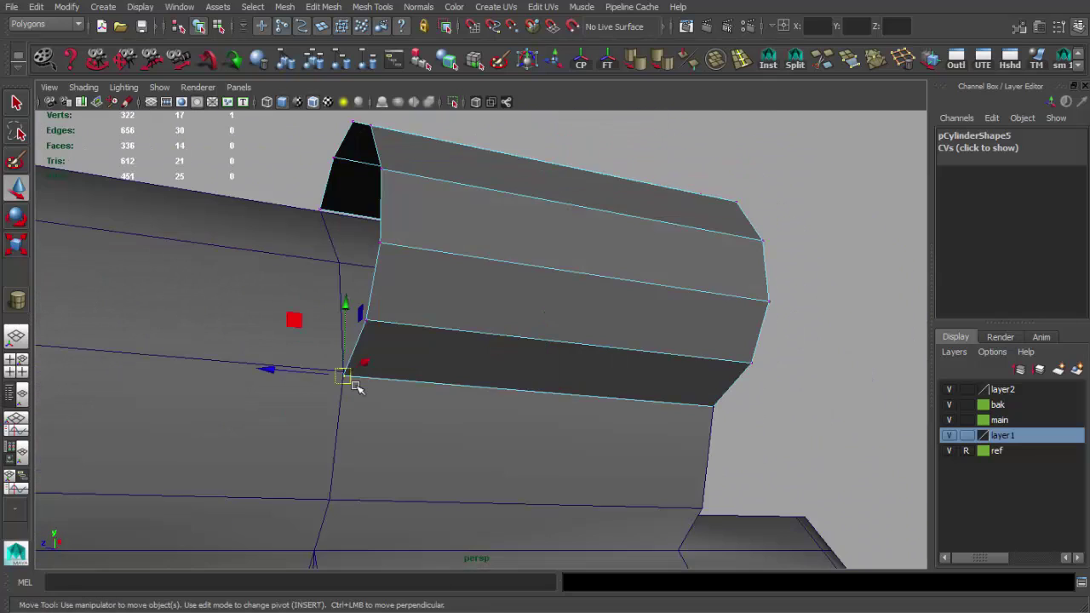
pyautogui.moveTo(730, 419)
pyautogui.keyDown('alt'); pyautogui.mouseDown()
pyautogui.moveTo(560, 418)
pyautogui.moveTo(627, 275)
pyautogui.moveTo(621, 292)
pyautogui.moveTo(451, 414)
pyautogui.moveTo(281, 426)
pyautogui.moveTo(348, 370)
pyautogui.mouseUp(); pyautogui.keyUp('alt')
pyautogui.press('4')
pyautogui.moveTo(364, 245)
pyautogui.keyDown('alt'); pyautogui.mouseDown()
pyautogui.moveTo(414, 309)
pyautogui.moveTo(357, 358)
pyautogui.moveTo(443, 336)
pyautogui.moveTo(480, 281)
pyautogui.moveTo(520, 407)
pyautogui.moveTo(567, 352)
pyautogui.moveTo(526, 261)
pyautogui.mouseUp(); pyautogui.keyUp('alt')
pyautogui.press('5')
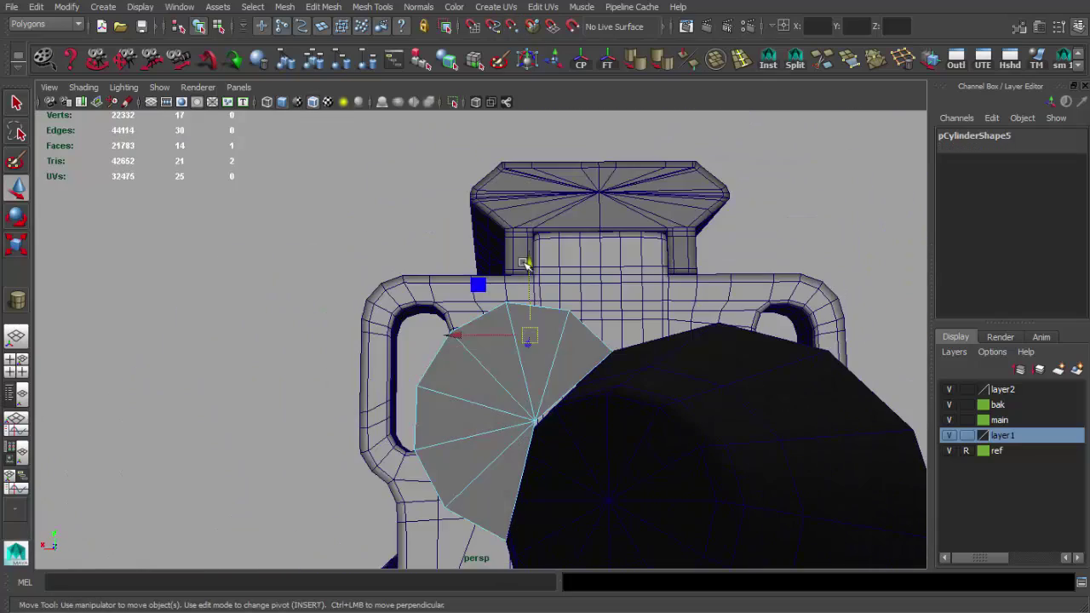
pyautogui.keyDown('alt'); pyautogui.moveTo(525, 349); pyautogui.dragTo(509, 380); pyautogui.keyUp('alt')
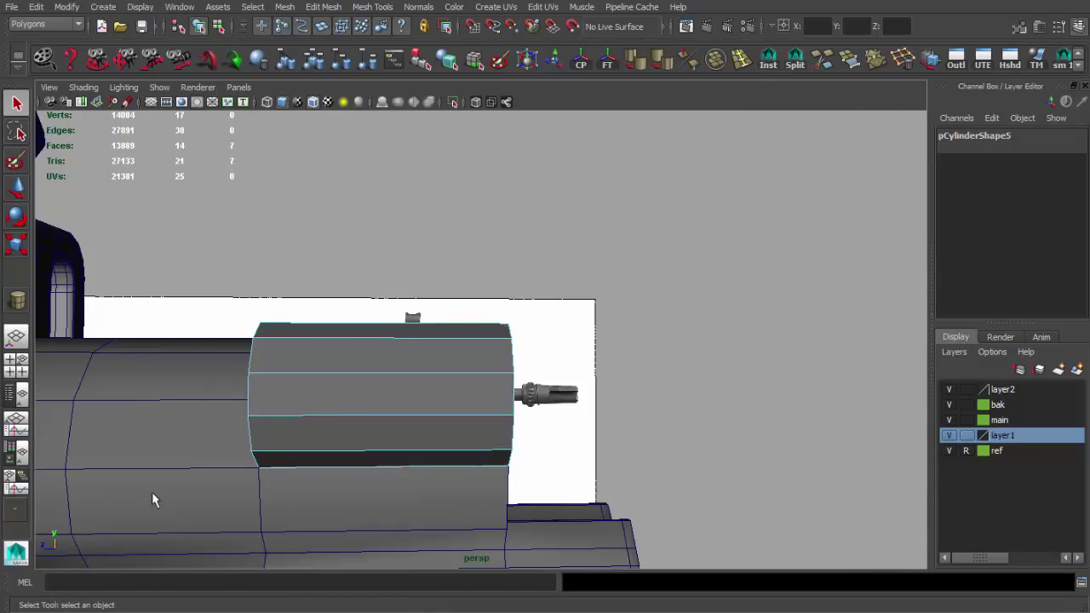
pyautogui.click(396, 378)
# - Merge the selected sight block vertices at a 0.01 threshold
pyautogui.moveTo(565, 316)
pyautogui.keyDown('alt'); pyautogui.mouseDown()
pyautogui.moveTo(517, 331)
pyautogui.moveTo(440, 384)
pyautogui.moveTo(488, 345)
pyautogui.mouseUp(); pyautogui.keyUp('alt')
pyautogui.click(517, 331)
pyautogui.press('4')
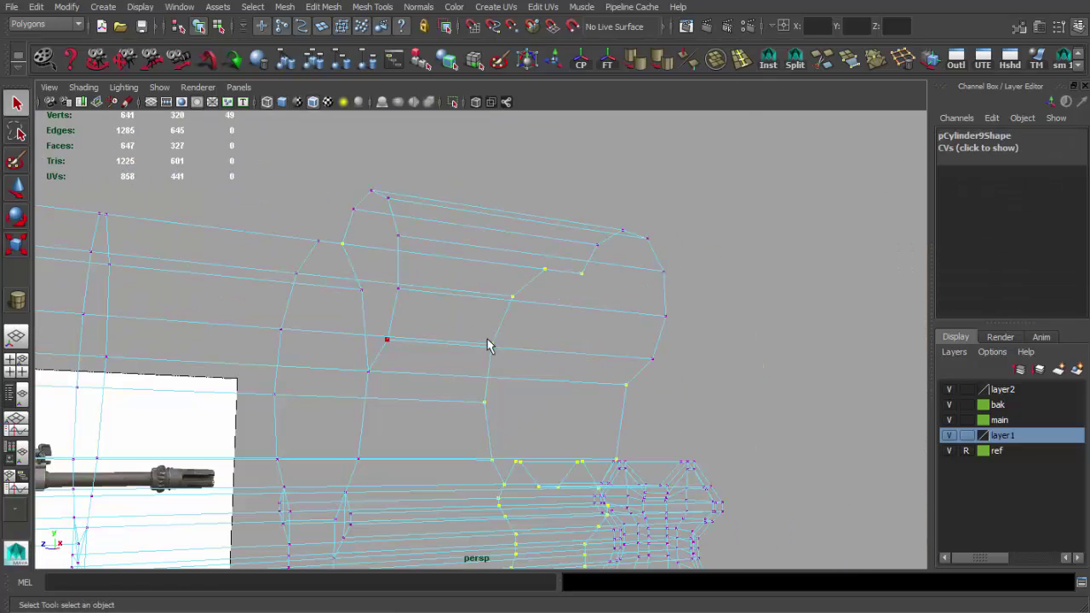
pyautogui.keyDown('shift'); pyautogui.moveTo(514, 278); pyautogui.dragTo(578, 207, button='right'); pyautogui.keyUp('shift')
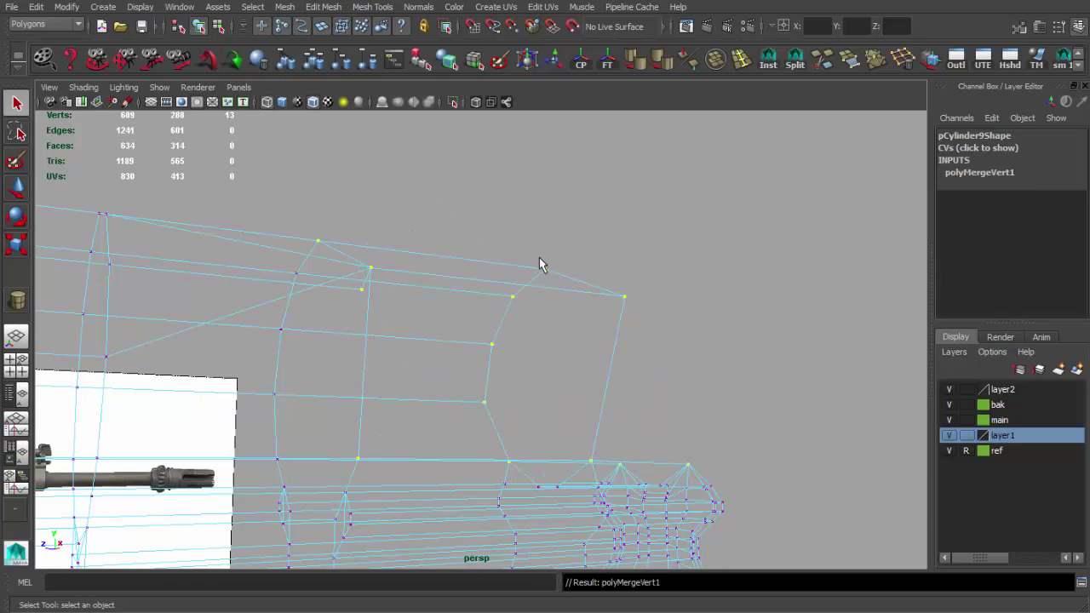
pyautogui.keyDown('shift'); pyautogui.moveTo(580, 188); pyautogui.dragTo(580, 188, button='right'); pyautogui.keyUp('shift')
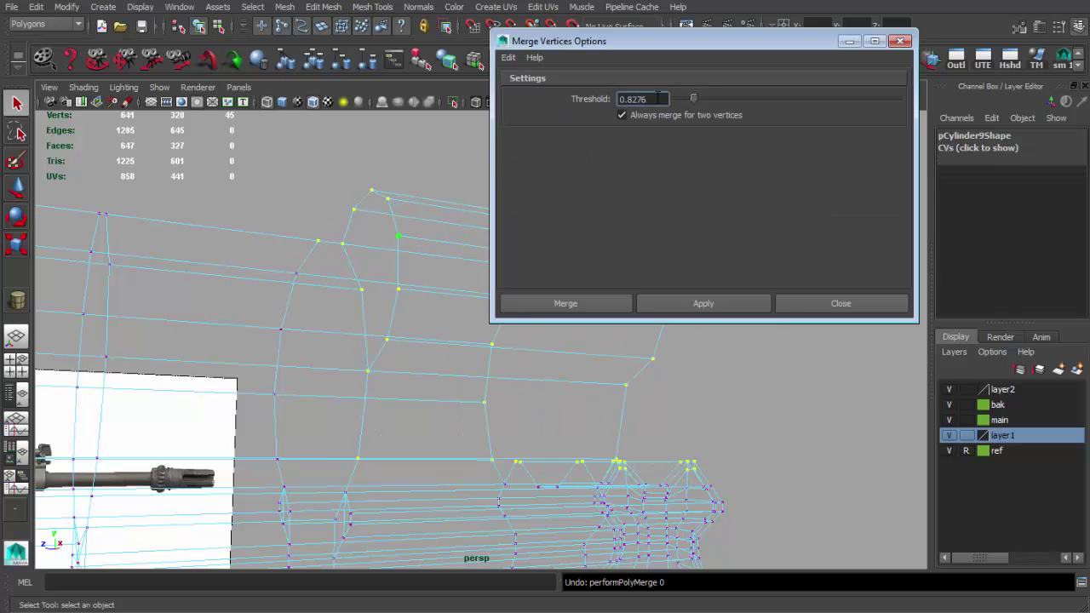
pyautogui.write('0.01')
pyautogui.click(710, 307)
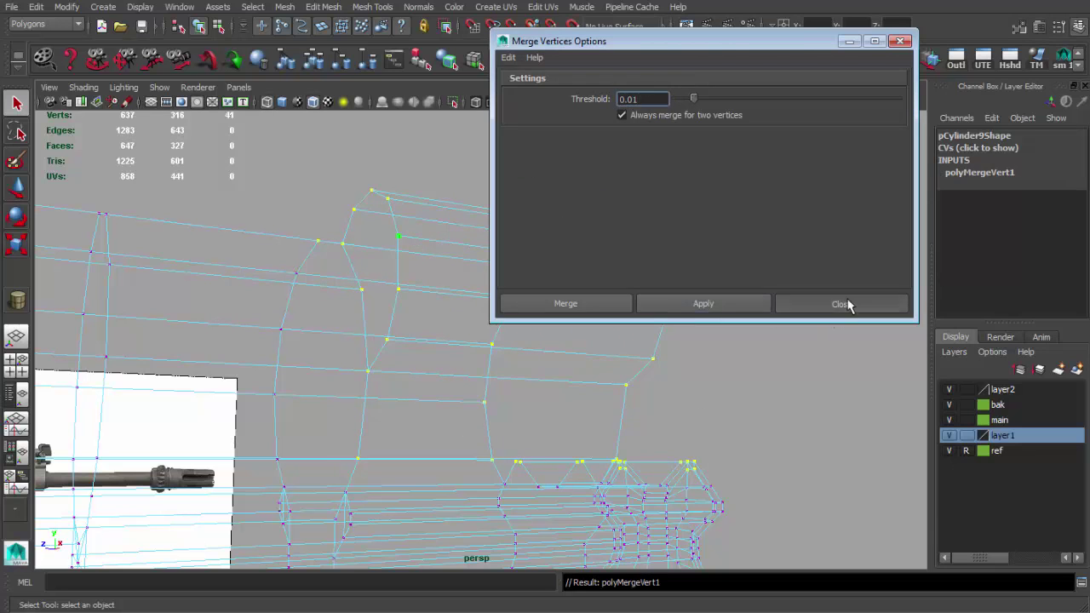
pyautogui.click(847, 305)
# - Inspect the merged sight block from several angles and reselect it for edge editing
pyautogui.click(564, 274)
pyautogui.moveTo(560, 267)
pyautogui.keyDown('alt'); pyautogui.mouseDown()
pyautogui.moveTo(615, 241)
pyautogui.moveTo(626, 285)
pyautogui.moveTo(518, 280)
pyautogui.moveTo(418, 250)
pyautogui.moveTo(431, 263)
pyautogui.mouseUp(); pyautogui.keyUp('alt')
pyautogui.click(431, 263)
pyautogui.keyDown('alt'); pyautogui.moveTo(431, 264); pyautogui.dragTo(412, 256, button='right'); pyautogui.keyUp('alt')
pyautogui.moveTo(413, 256)
pyautogui.keyDown('alt'); pyautogui.mouseDown()
pyautogui.moveTo(591, 207)
pyautogui.moveTo(559, 231)
pyautogui.moveTo(511, 239)
pyautogui.mouseUp(); pyautogui.keyUp('alt')
pyautogui.keyDown('alt'); pyautogui.moveTo(511, 239); pyautogui.dragTo(490, 217, button='right'); pyautogui.keyUp('alt')
pyautogui.click(490, 217)
pyautogui.click(661, 253)
pyautogui.click(608, 250)
pyautogui.moveTo(662, 253)
pyautogui.keyDown('alt'); pyautogui.mouseDown()
pyautogui.moveTo(314, 265)
pyautogui.moveTo(477, 266)
pyautogui.moveTo(523, 287)
pyautogui.mouseUp(); pyautogui.keyUp('alt')
pyautogui.keyDown('alt'); pyautogui.moveTo(522, 287); pyautogui.dragTo(561, 271, button='right'); pyautogui.keyUp('alt')
pyautogui.press('F10')
# - Extrude the border edges around the hole in the sight block
pyautogui.keyDown('alt'); pyautogui.moveTo(576, 278); pyautogui.dragTo(506, 272); pyautogui.keyUp('alt')
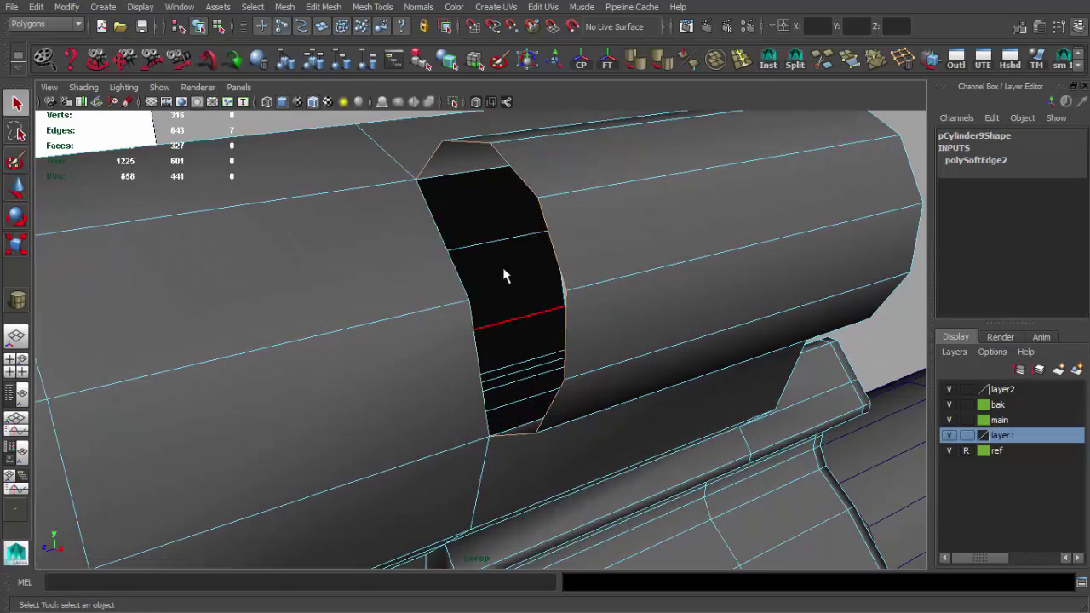
pyautogui.hotkey('ctrl', 'e')
pyautogui.moveTo(411, 122)
pyautogui.keyDown('alt'); pyautogui.mouseDown()
pyautogui.moveTo(433, 176)
pyautogui.moveTo(401, 238)
pyautogui.moveTo(433, 285)
pyautogui.moveTo(458, 292)
pyautogui.mouseUp(); pyautogui.keyUp('alt')
pyautogui.keyDown('alt'); pyautogui.moveTo(458, 292); pyautogui.dragTo(564, 292, button='right'); pyautogui.keyUp('alt')
pyautogui.keyDown('alt'); pyautogui.moveTo(565, 292); pyautogui.dragTo(607, 319); pyautogui.keyUp('alt')
# - Append the first polygon across the sight block's open border
pyautogui.moveTo(675, 230); pyautogui.dragTo(754, 98, button='right')
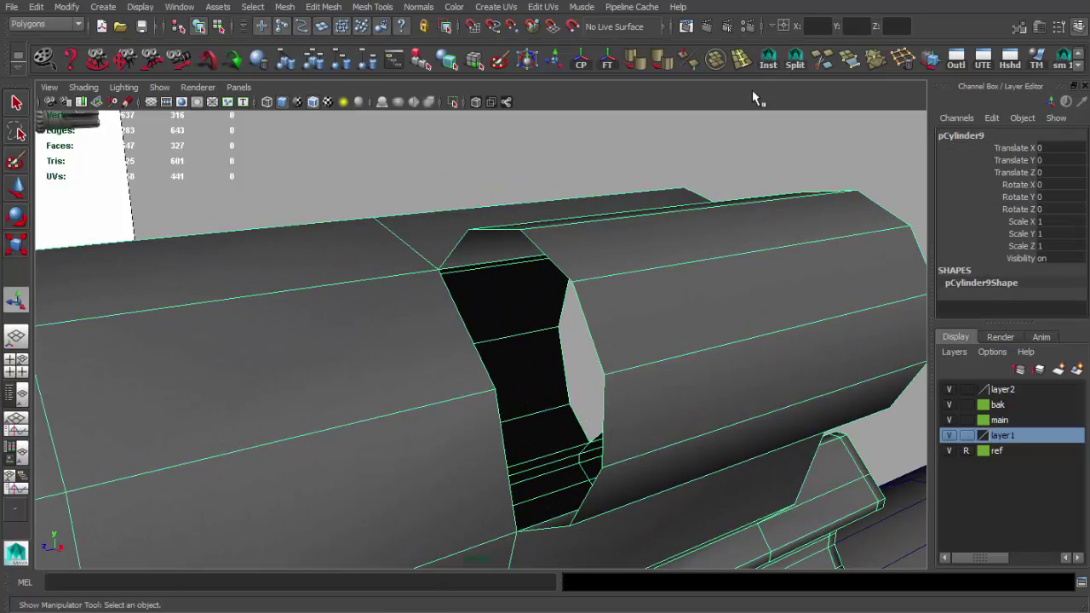
pyautogui.click(853, 59)
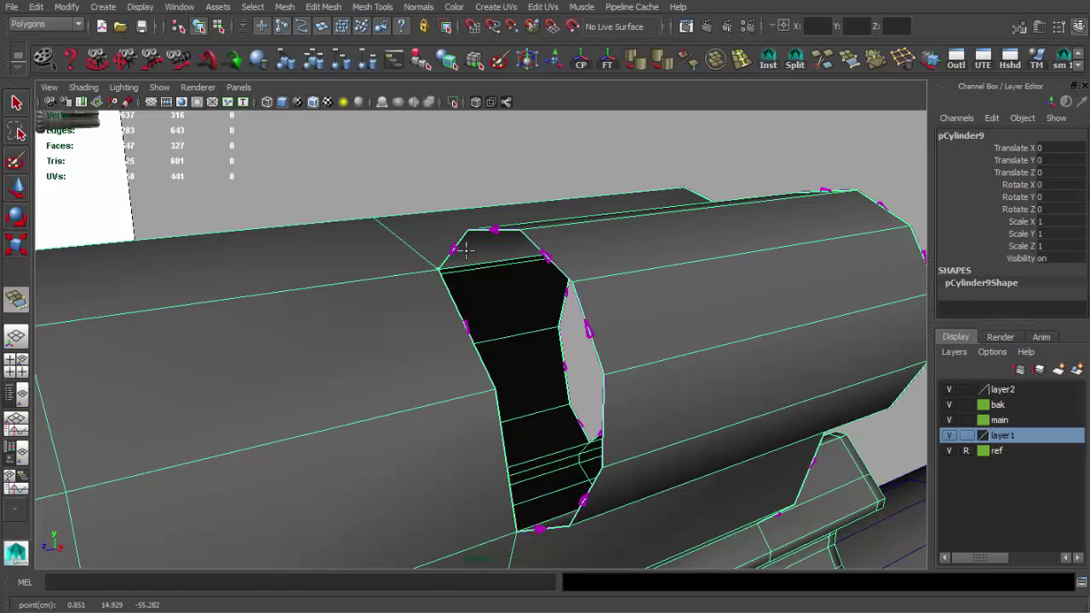
pyautogui.press('Return')
pyautogui.scroll(2, 503, 298)
pyautogui.scroll(2, 481, 349)
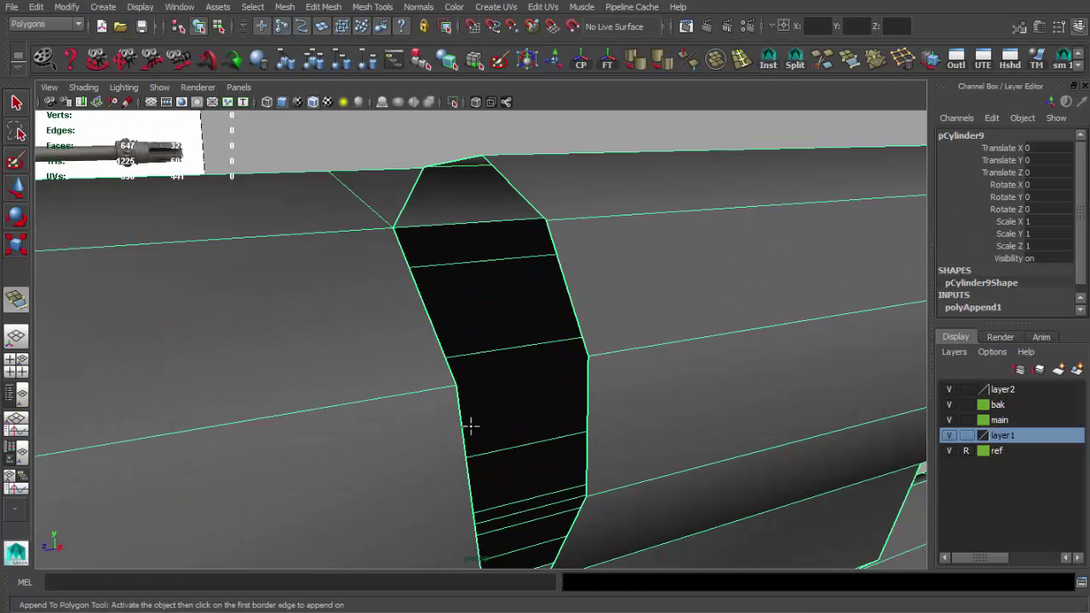
pyautogui.scroll(2, 485, 383)
pyautogui.press('Return')
# - Append faces spanning the border edges at the hole's top-left
pyautogui.keyDown('alt'); pyautogui.moveTo(526, 412); pyautogui.dragTo(434, 243); pyautogui.keyUp('alt')
pyautogui.click(440, 165)
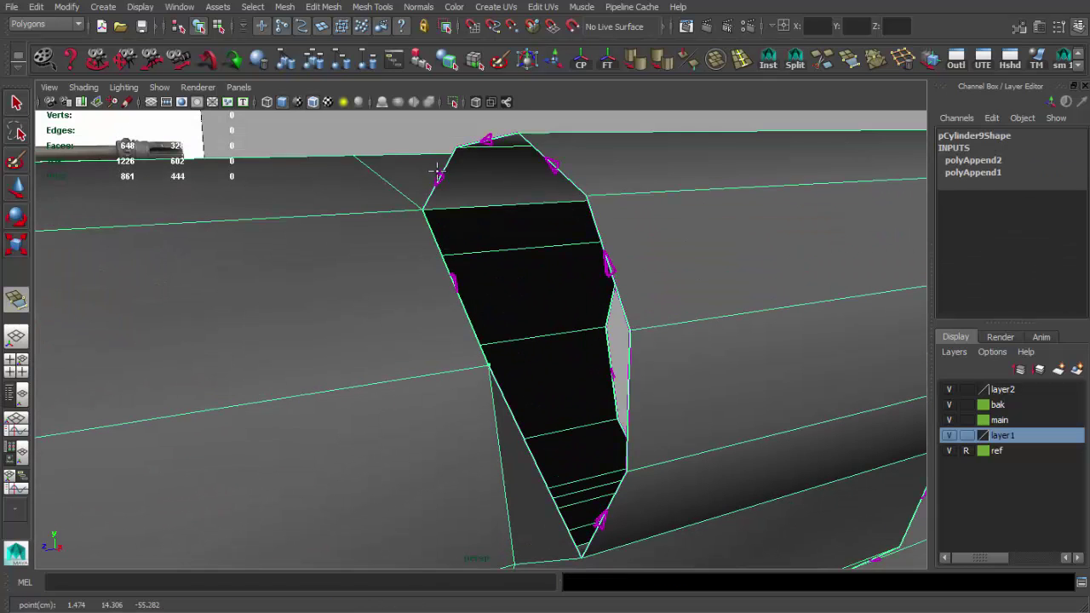
pyautogui.click(477, 175)
pyautogui.press('Return')
pyautogui.click(469, 251)
pyautogui.press('q')
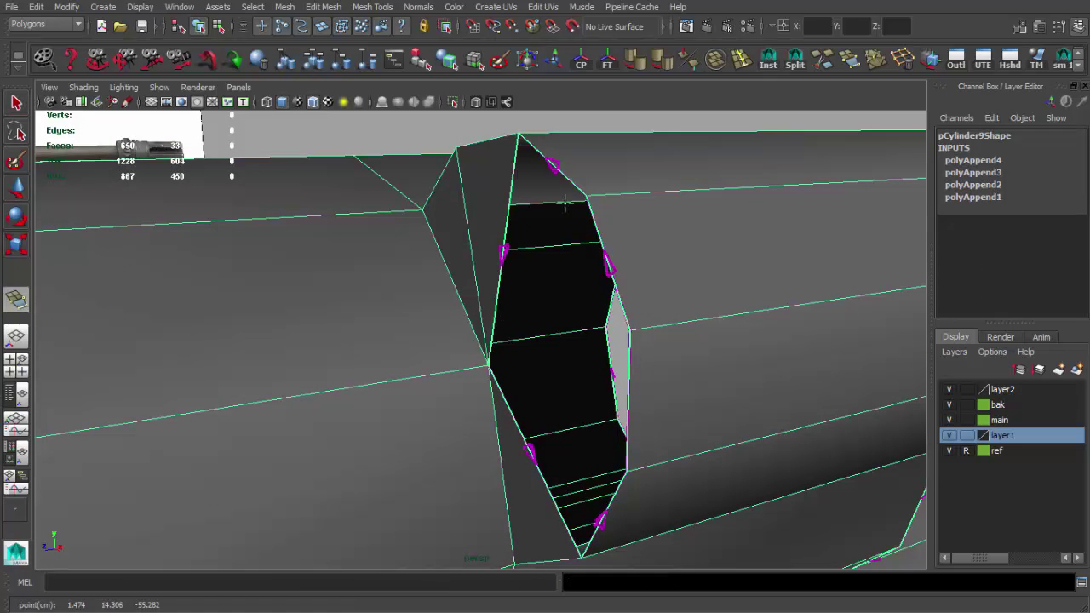
# - Append the remaining faces across the upper part and the last gap of the hole
pyautogui.click(564, 203)
pyautogui.press('Return')
pyautogui.click(532, 284)
pyautogui.click(628, 396)
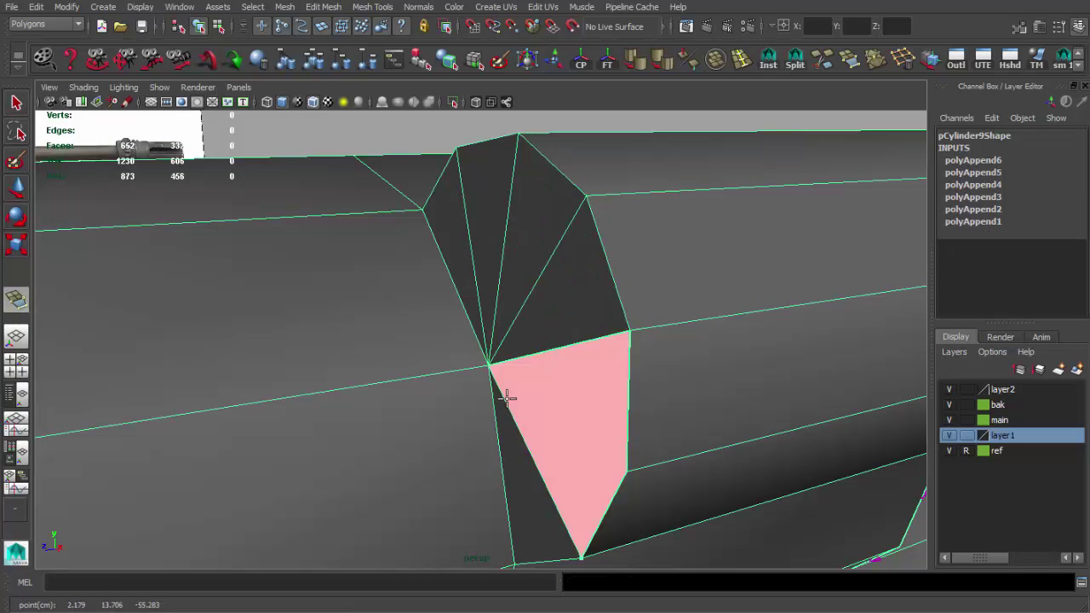
pyautogui.press('q')
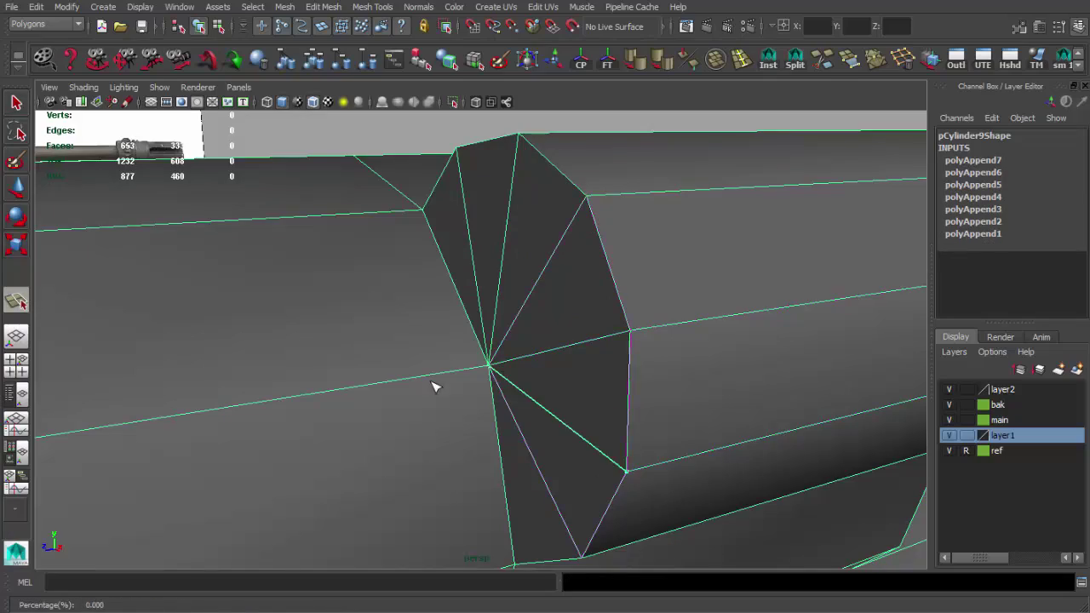
pyautogui.scroll(-5, 435, 387)
pyautogui.moveTo(426, 312)
pyautogui.keyDown('alt'); pyautogui.mouseDown()
pyautogui.moveTo(540, 306)
pyautogui.moveTo(523, 270)
pyautogui.moveTo(480, 304)
pyautogui.moveTo(523, 365)
pyautogui.moveTo(523, 316)
pyautogui.moveTo(406, 312)
pyautogui.moveTo(494, 345)
pyautogui.moveTo(365, 311)
pyautogui.moveTo(389, 353)
pyautogui.moveTo(460, 341)
pyautogui.mouseUp(); pyautogui.keyUp('alt')
# - Extrude the opening's edge loop and widen it into a thick rim
pyautogui.keyDown('shift'); pyautogui.moveTo(460, 341); pyautogui.dragTo(463, 365, button='right'); pyautogui.keyUp('shift')
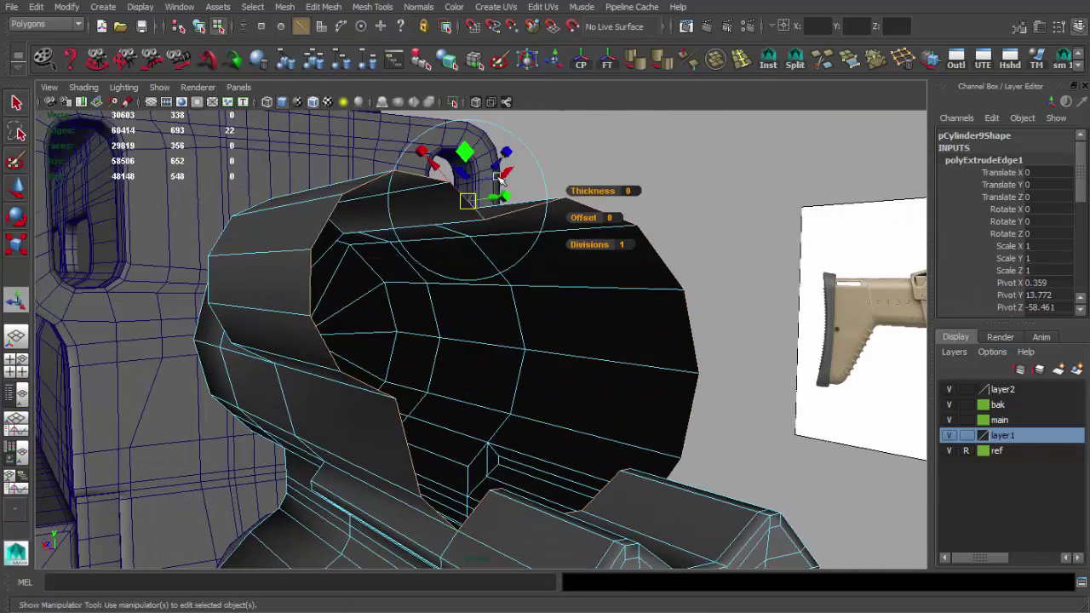
pyautogui.moveTo(501, 176); pyautogui.dragTo(480, 189)
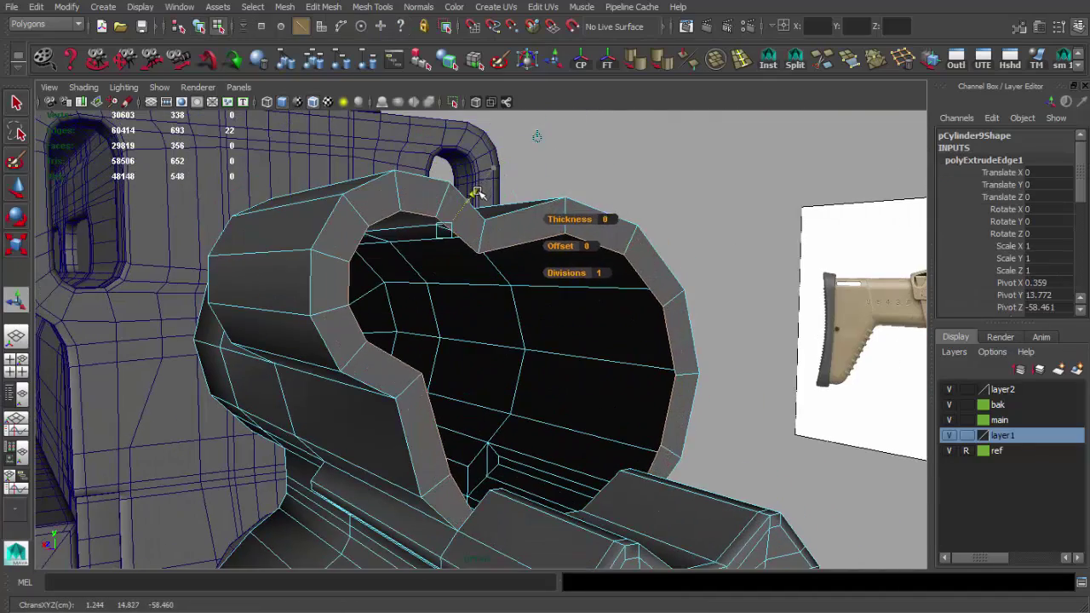
pyautogui.scroll(5, 477, 204)
pyautogui.press('q')
# - Select the unwanted faces across the rim in face mode
pyautogui.click(480, 504)
pyautogui.scroll(2, 480, 504)
pyautogui.click(448, 481)
pyautogui.scroll(3, 312, 355)
pyautogui.scroll(-4, 254, 339)
pyautogui.press('F11')
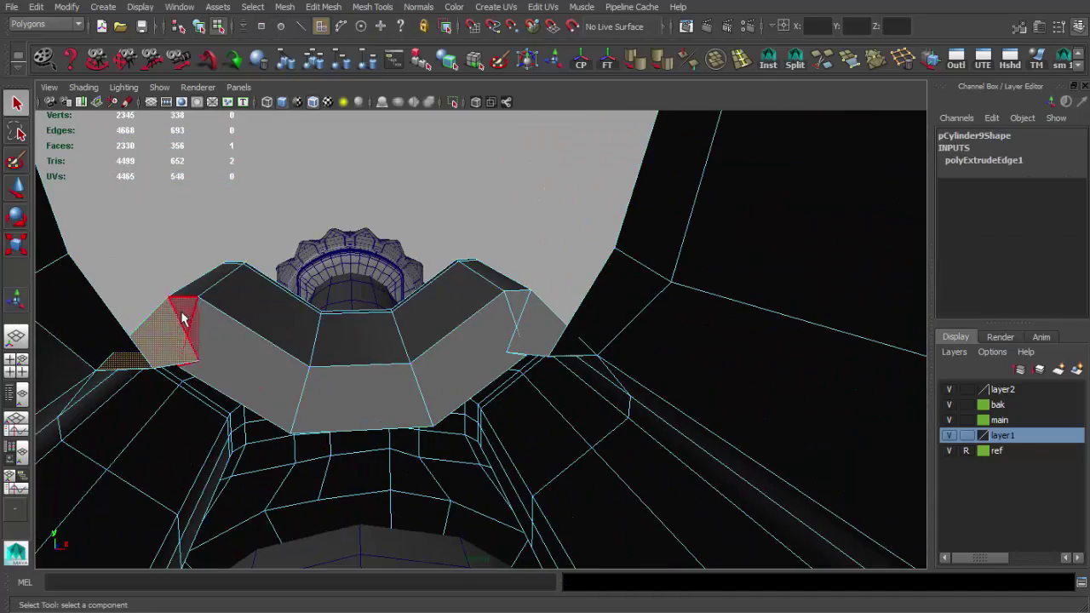
pyautogui.moveTo(166, 332); pyautogui.dragTo(459, 358)
# - Pull an inner vertex and a corner vertex of the opening into place
pyautogui.keyDown('alt'); pyautogui.moveTo(532, 327); pyautogui.dragTo(483, 502); pyautogui.keyUp('alt')
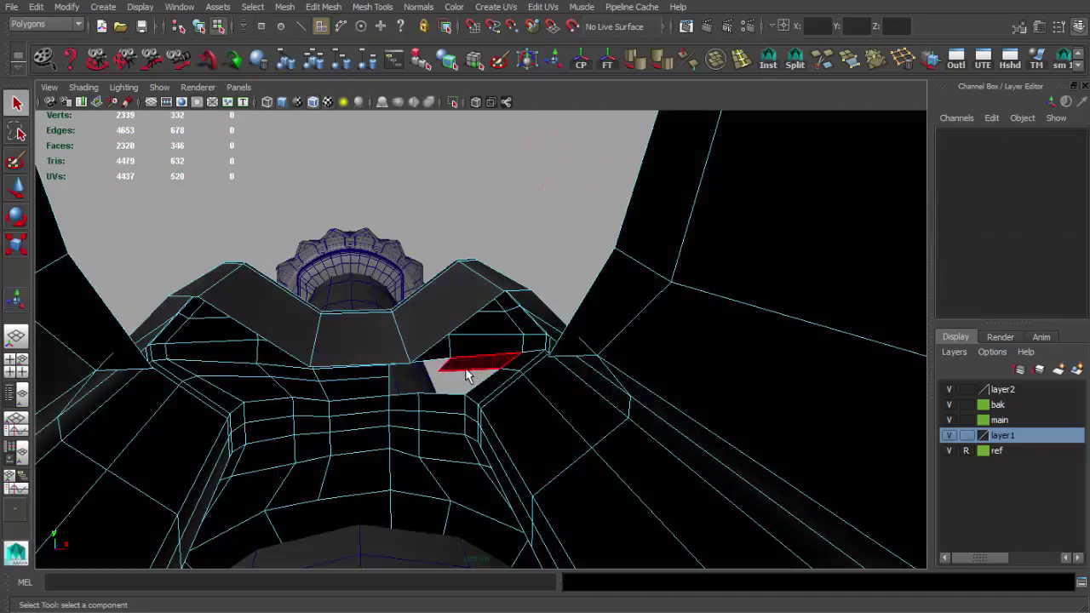
pyautogui.scroll(-5, 536, 503)
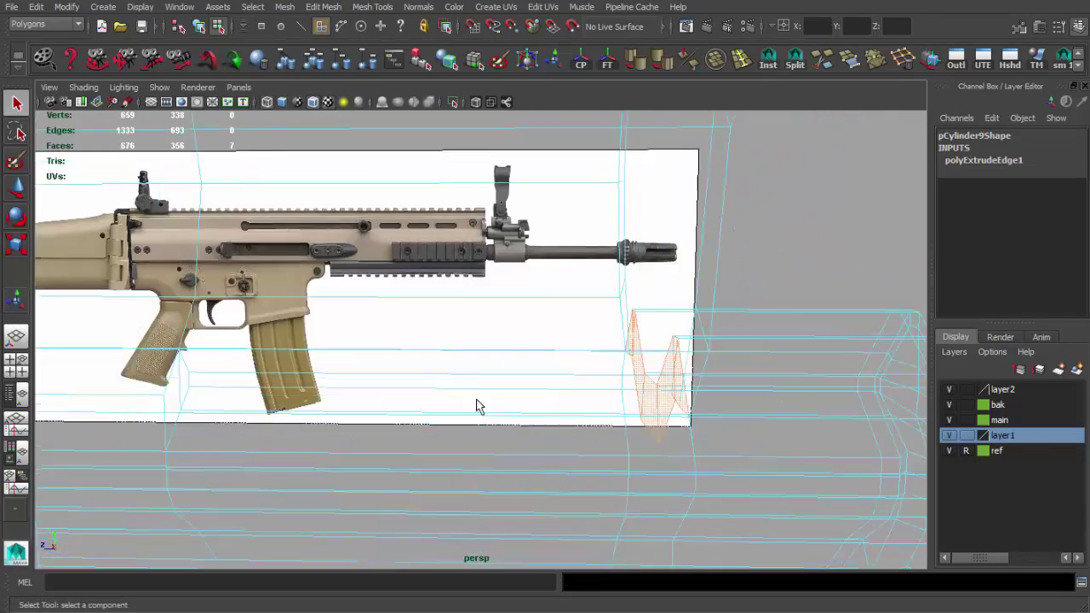
pyautogui.scroll(4, 378, 370)
pyautogui.keyDown('alt'); pyautogui.moveTo(377, 369); pyautogui.dragTo(366, 332); pyautogui.keyUp('alt')
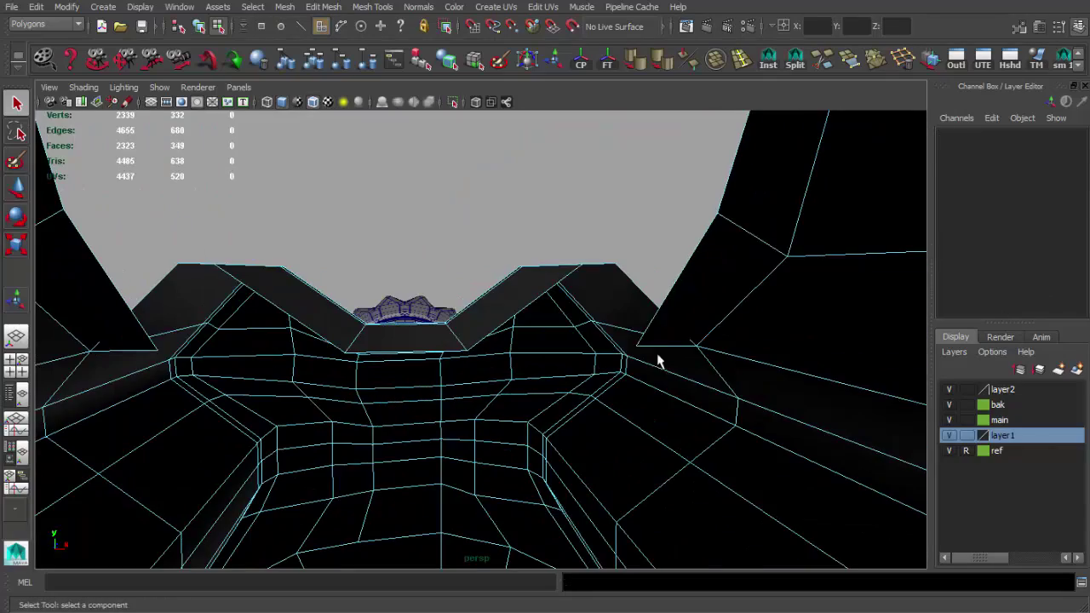
pyautogui.click(639, 348)
pyautogui.press('w')
pyautogui.moveTo(640, 348); pyautogui.dragTo(613, 262)
pyautogui.click(154, 300)
pyautogui.moveTo(155, 304); pyautogui.dragTo(188, 235)
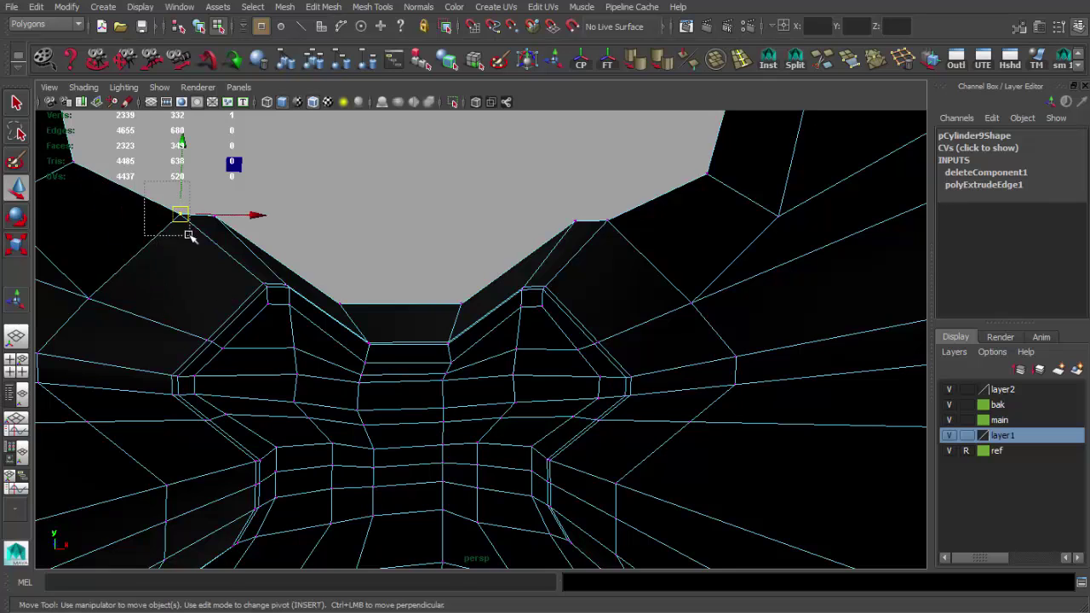
pyautogui.press('F8')
pyautogui.scroll(-4, 681, 269)
# - Undo several recent changes, back to before the edge extrude
pyautogui.press('q')
pyautogui.scroll(3, 645, 409)
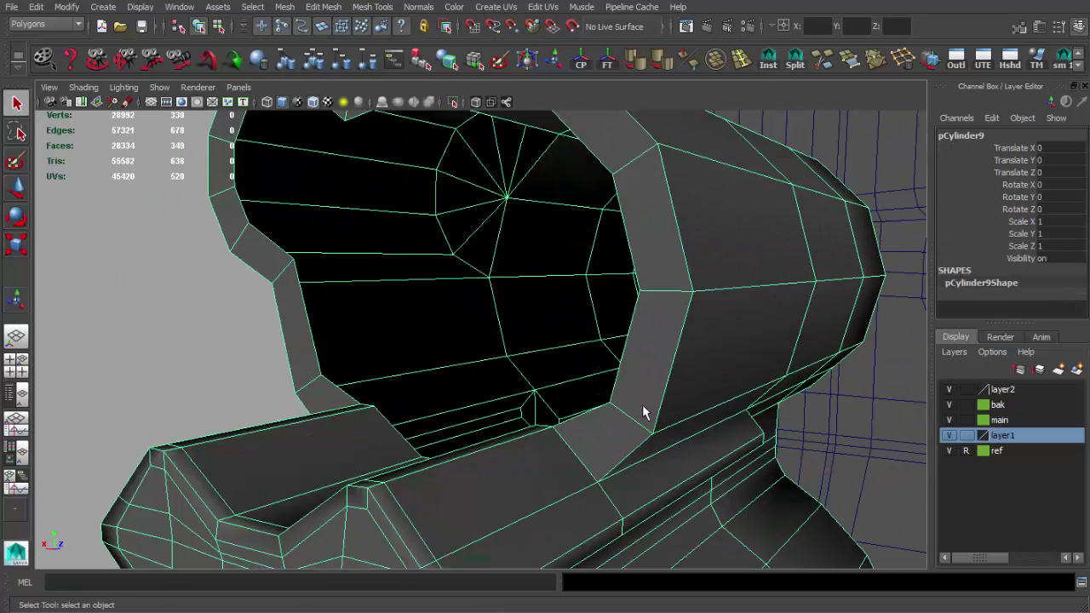
pyautogui.scroll(3, 608, 406)
pyautogui.press('F8')
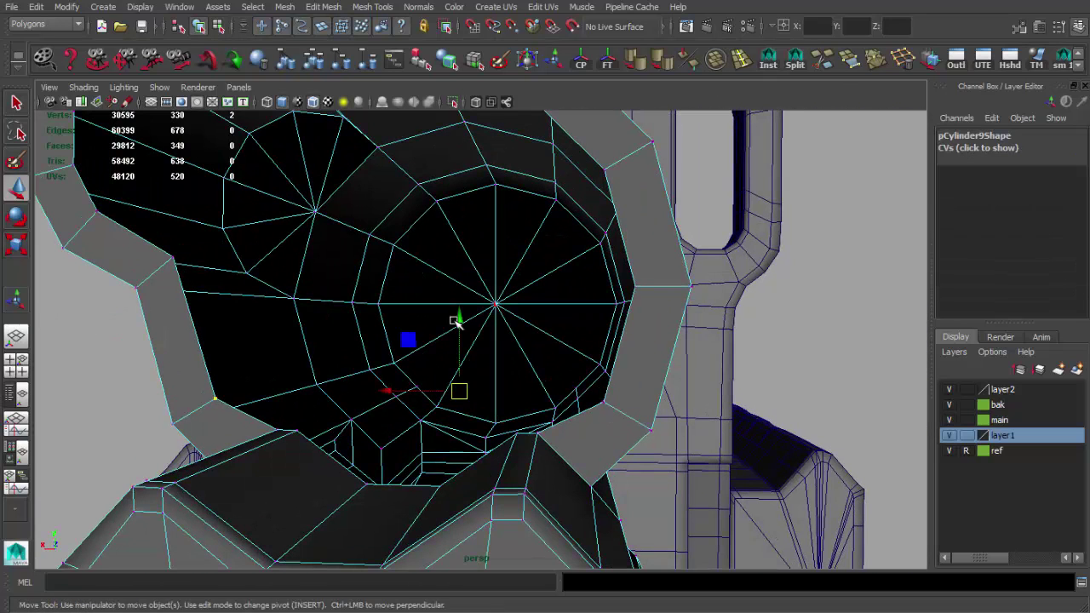
pyautogui.hotkey('ctrl', 'z')
pyautogui.hotkey('ctrl', 'z')
pyautogui.hotkey('ctrl', 'z')
pyautogui.hotkey('ctrl', 'z')
pyautogui.press('w')
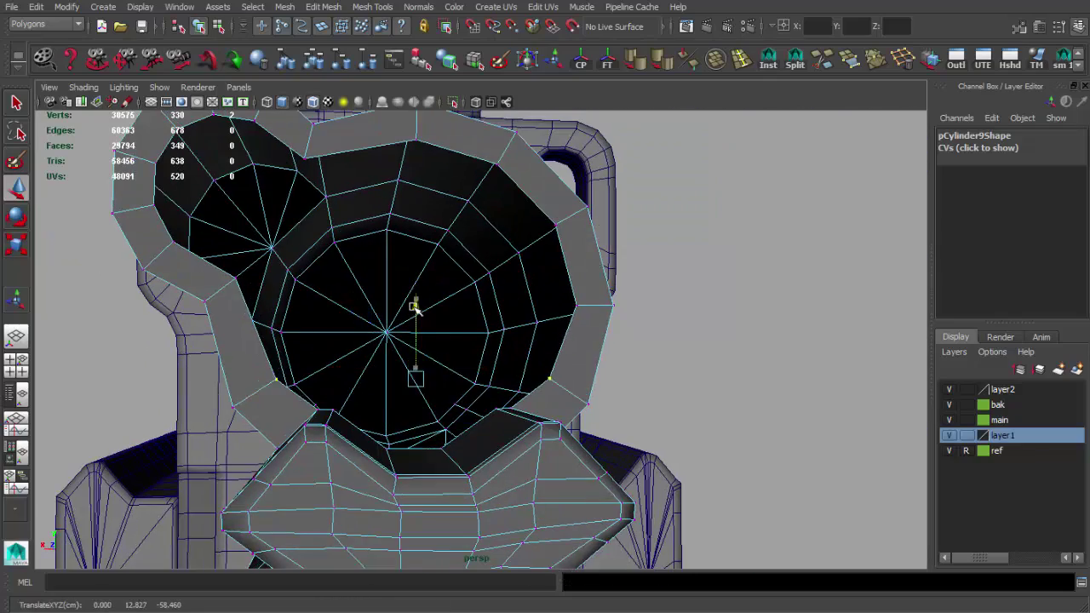
pyautogui.keyDown('alt'); pyautogui.moveTo(418, 304); pyautogui.dragTo(686, 341); pyautogui.keyUp('alt')
pyautogui.hotkey('ctrl', 'z')
pyautogui.press('q')
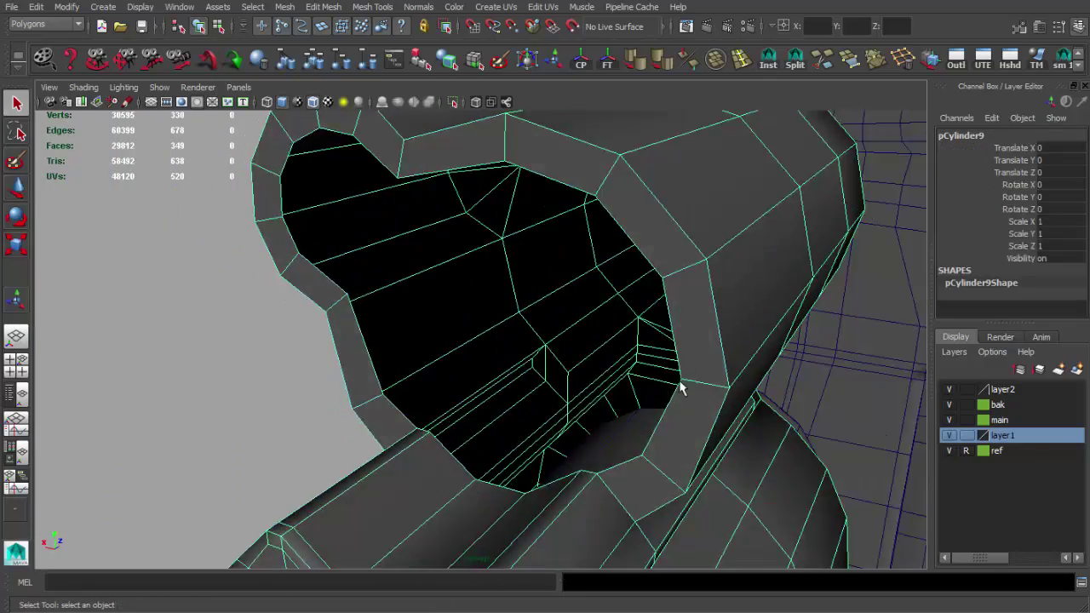
pyautogui.hotkey('ctrl', 'z')
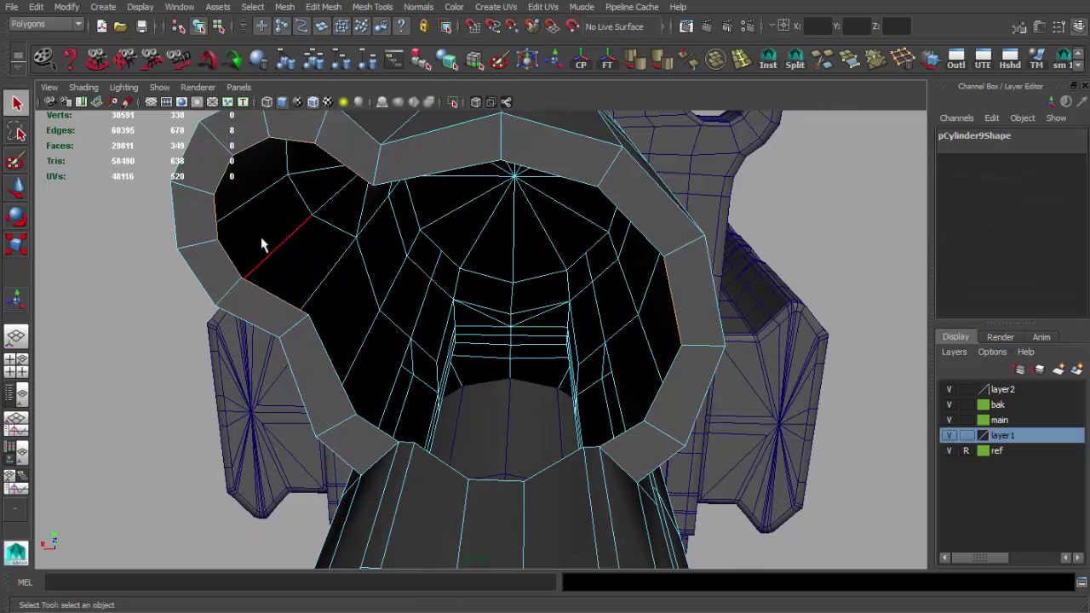
pyautogui.hotkey('ctrl', 'z')
pyautogui.press('w')
pyautogui.hotkey('ctrl', 'z')
pyautogui.hotkey('ctrl', 'z')
pyautogui.hotkey('ctrl', 'z')
# - Merge the rim's upper-left vertices, split a new edge across the end cap, and weld a stray vertex
pyautogui.keyDown('shift'); pyautogui.moveTo(698, 325); pyautogui.dragTo(596, 289, button='right'); pyautogui.keyUp('shift')
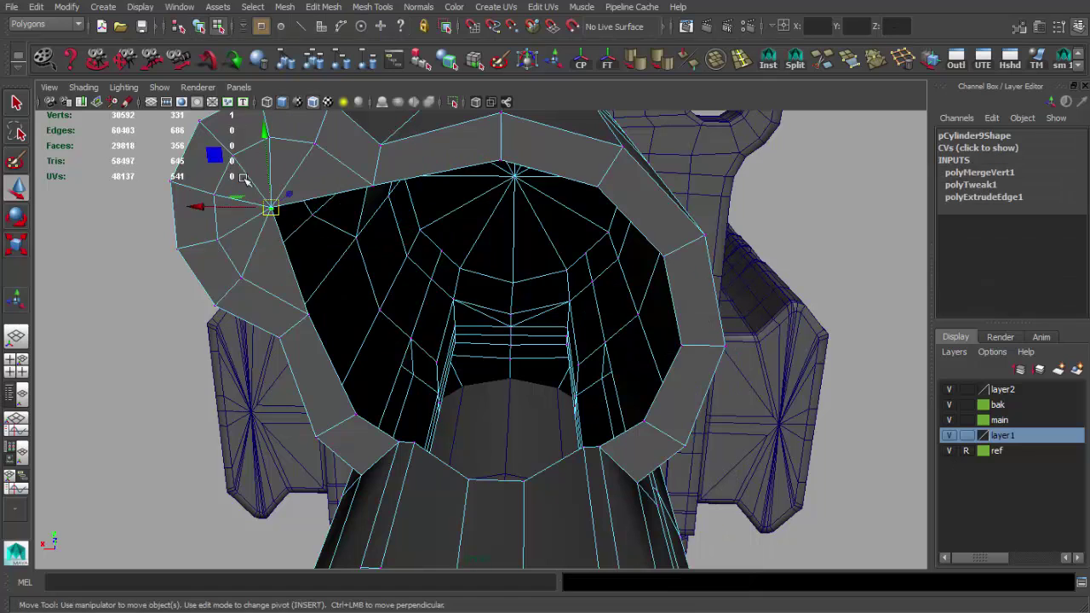
pyautogui.moveTo(271, 207); pyautogui.dragTo(320, 246)
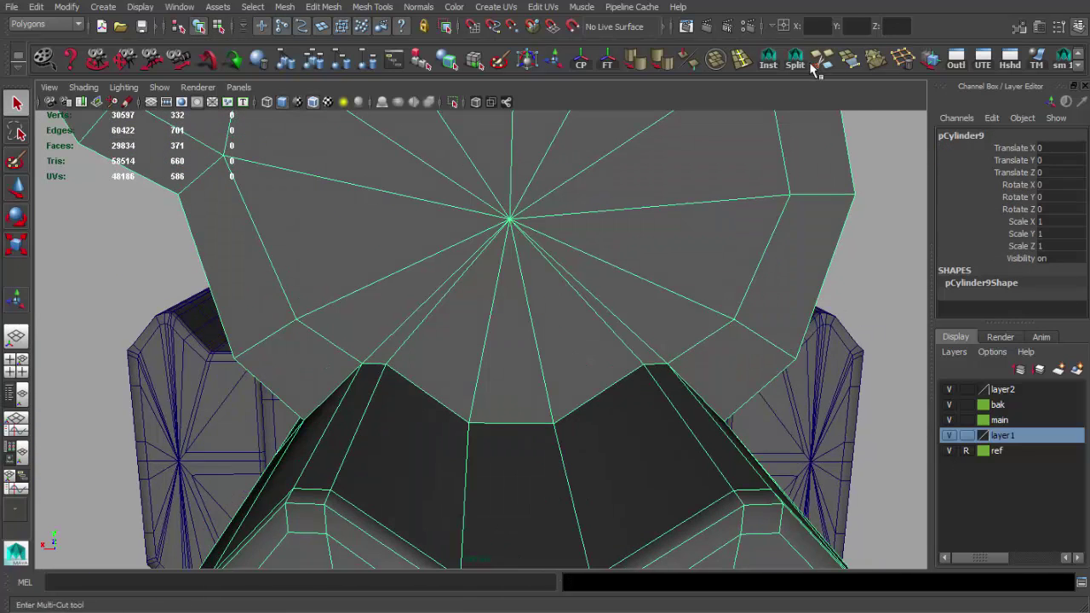
pyautogui.click(822, 60)
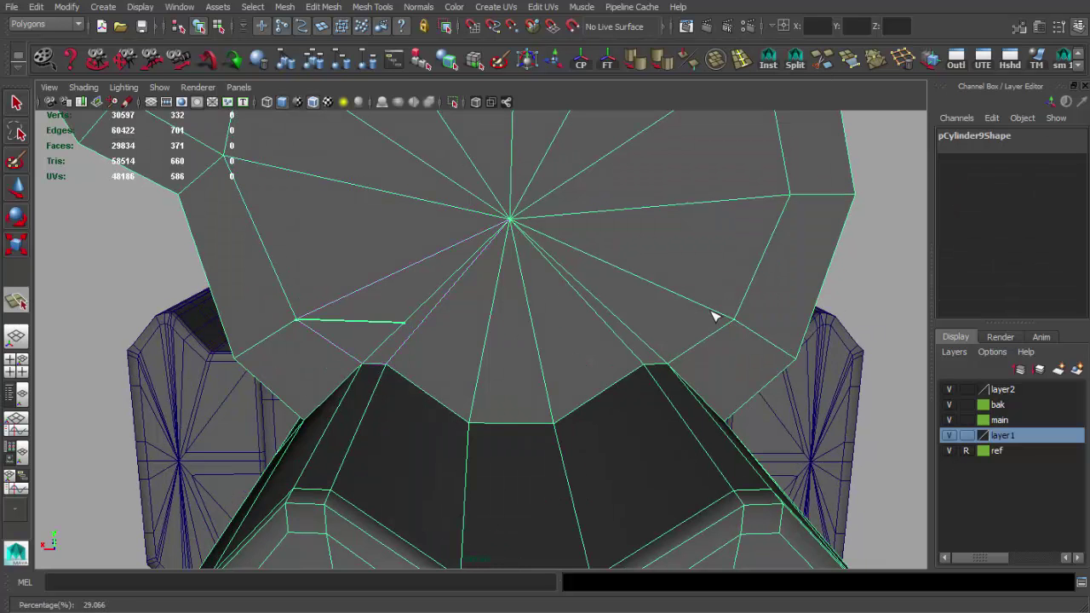
pyautogui.press('q')
pyautogui.moveTo(593, 348)
pyautogui.keyDown('alt'); pyautogui.mouseDown()
pyautogui.moveTo(511, 348)
pyautogui.moveTo(540, 258)
pyautogui.mouseUp(); pyautogui.keyUp('alt')
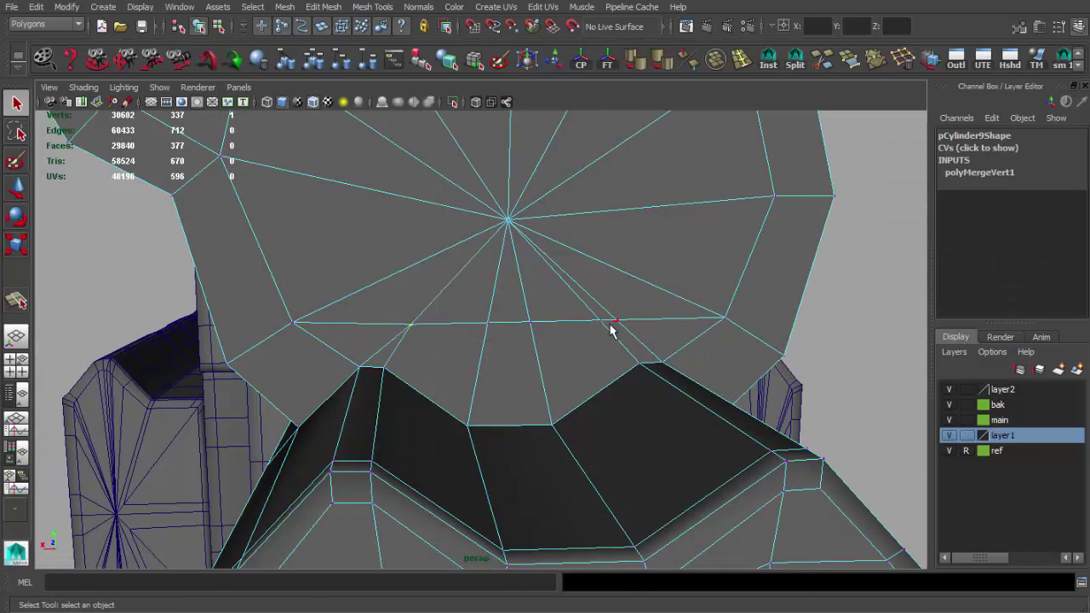
pyautogui.moveTo(647, 319); pyautogui.dragTo(634, 334)
pyautogui.press('q')
# - Delete the surplus spoke edges on the end cap
pyautogui.click(377, 342)
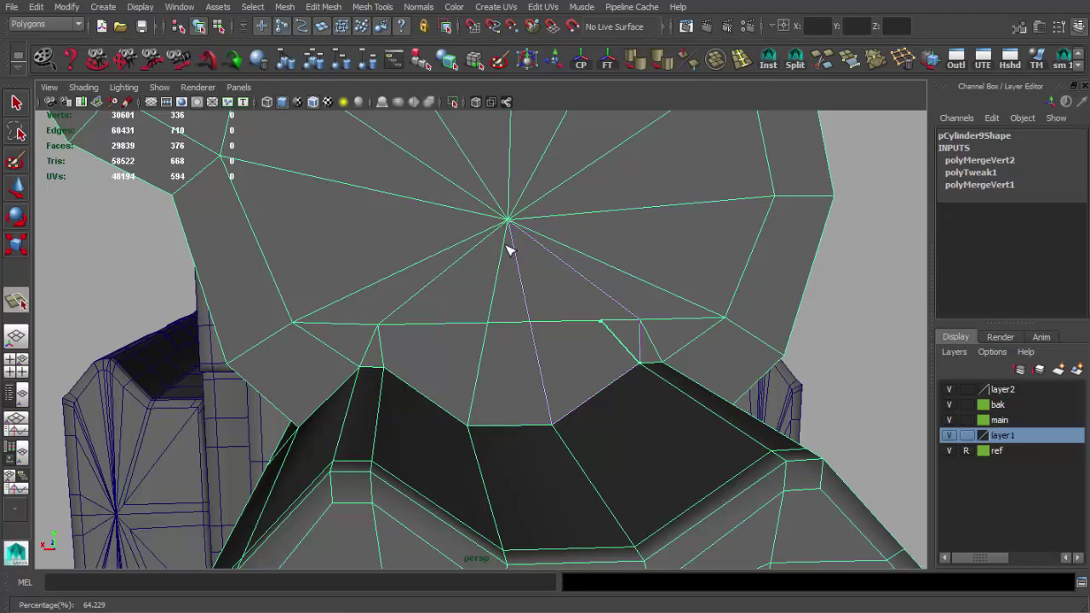
pyautogui.press('q')
pyautogui.press('Delete')
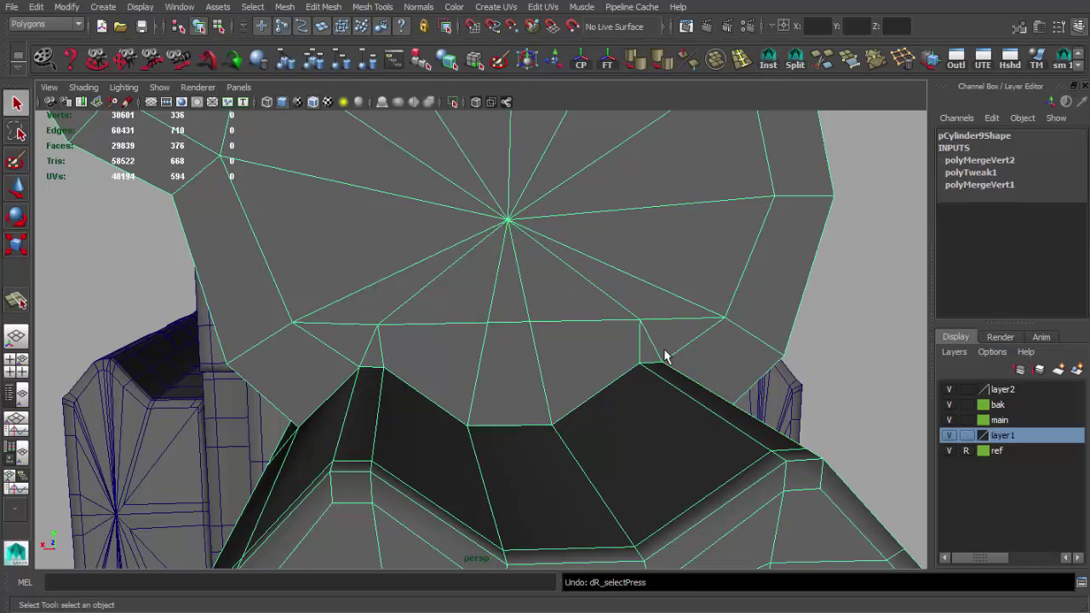
pyautogui.click(363, 352)
pyautogui.press('Delete')
pyautogui.click(511, 321)
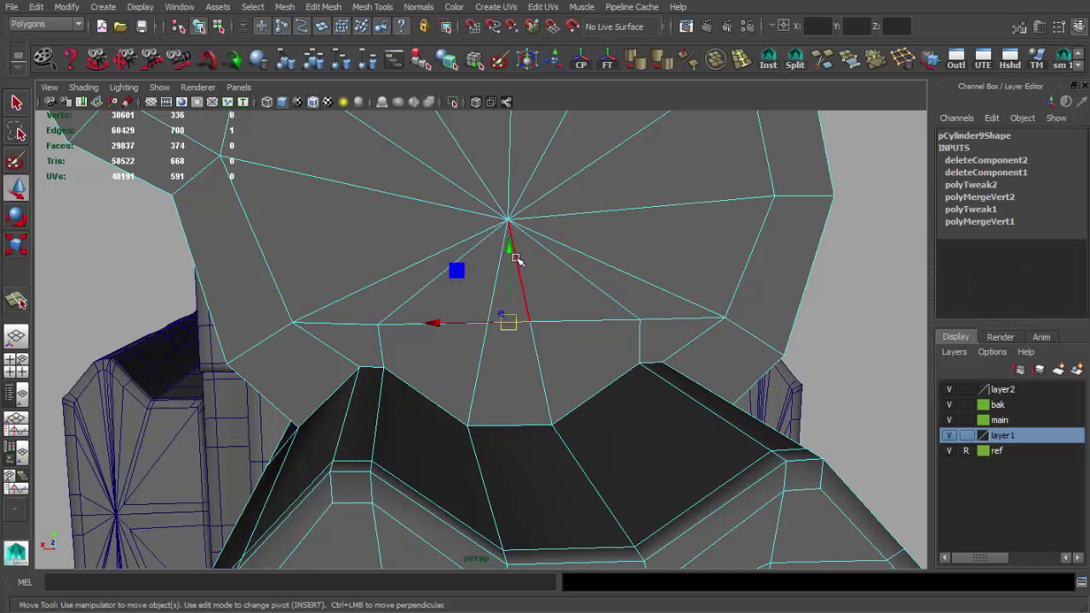
pyautogui.press('q')
# - Preview the framed sight block smoothed, then compare it with the reference photo
pyautogui.press('F8')
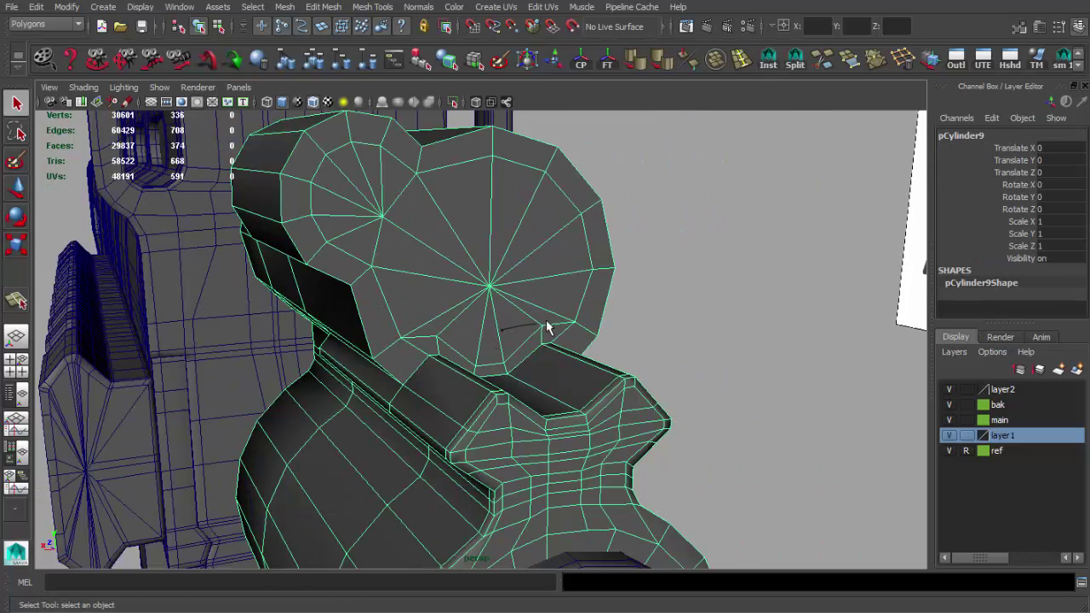
pyautogui.press('f')
pyautogui.press('3')
pyautogui.moveTo(622, 320)
pyautogui.keyDown('alt'); pyautogui.mouseDown()
pyautogui.moveTo(550, 298)
pyautogui.moveTo(511, 256)
pyautogui.mouseUp(); pyautogui.keyUp('alt')
pyautogui.press('1')
pyautogui.hotkey('alt', 'Tab')
pyautogui.moveTo(743, 596)
pyautogui.mouseDown()
pyautogui.moveTo(742, 428)
pyautogui.moveTo(298, 507)
pyautogui.mouseUp()
pyautogui.hotkey('alt', 'Tab')
# - Cut a vertical edge through the sight block in side view with the Cut Faces Tool
pyautogui.keyDown('alt'); pyautogui.moveTo(487, 287); pyautogui.dragTo(477, 401); pyautogui.keyUp('alt')
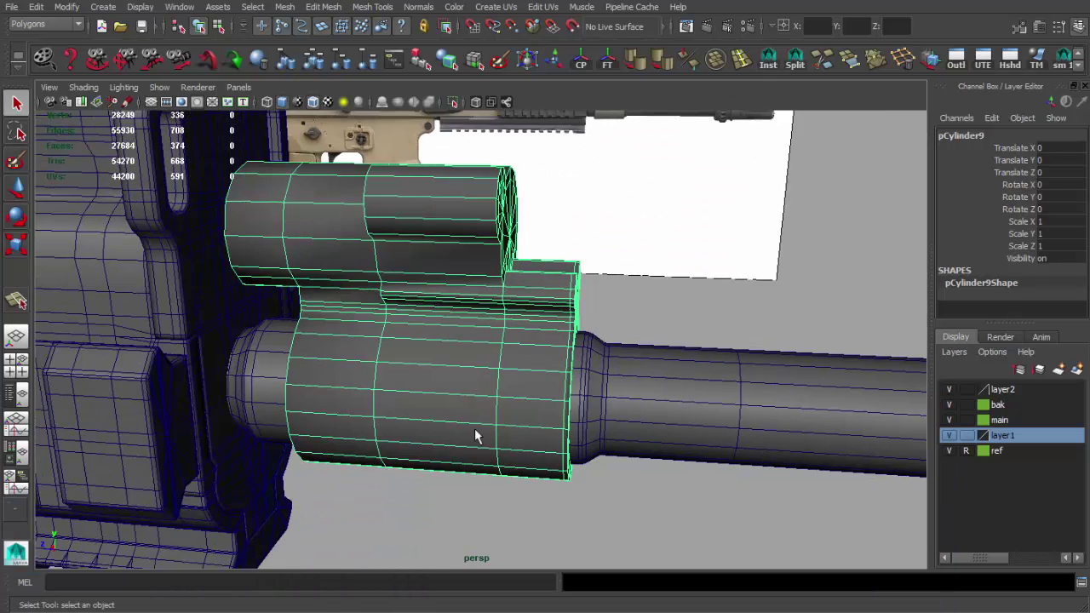
pyautogui.press('space')
pyautogui.press('space')
pyautogui.scroll(-3, 474, 305)
pyautogui.click(324, 7)
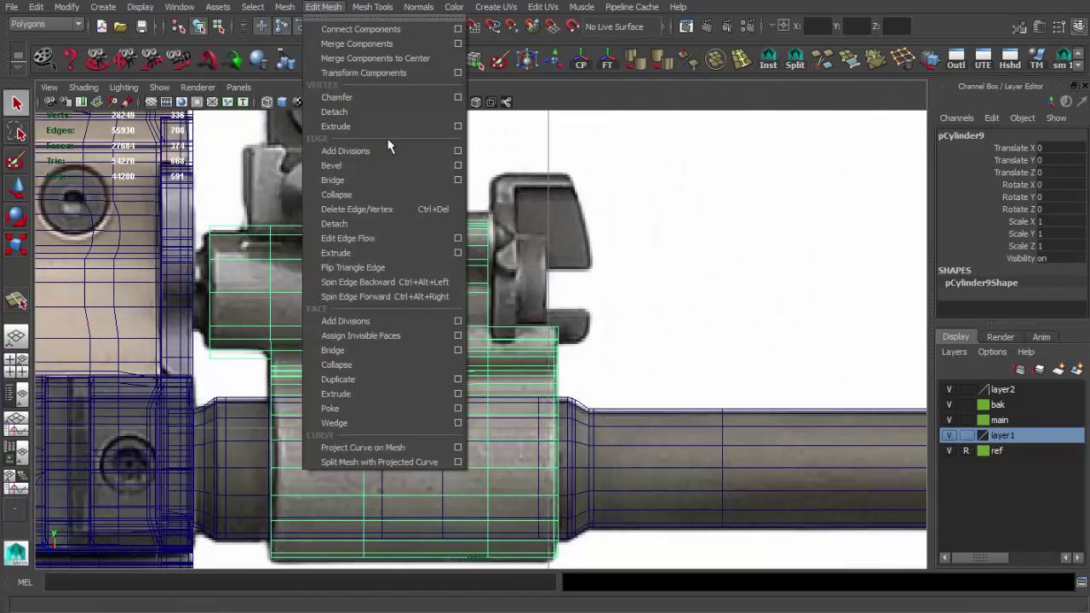
pyautogui.click(395, 151)
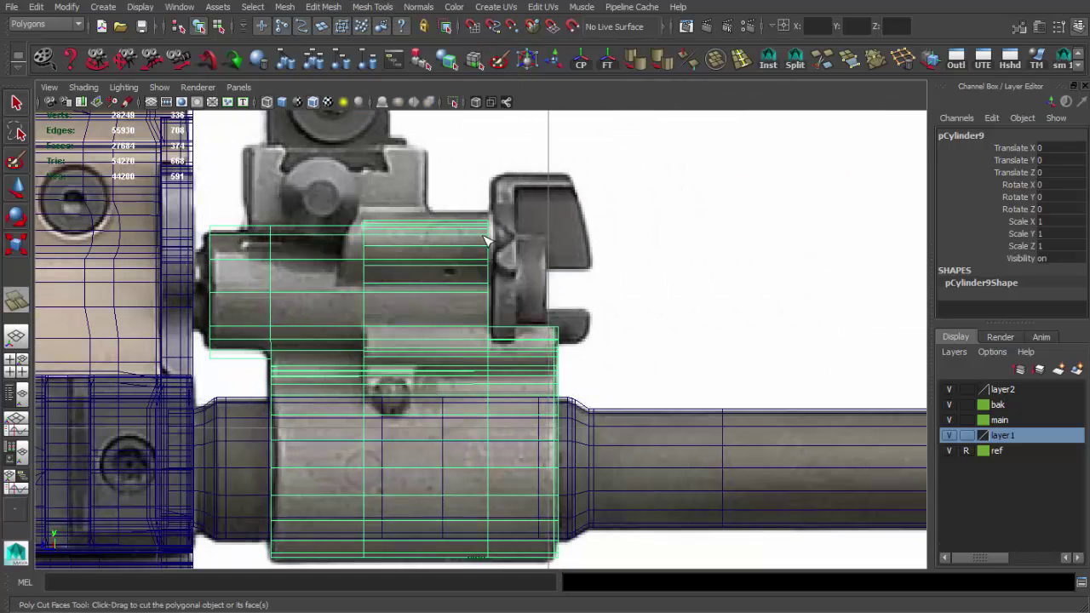
pyautogui.moveTo(480, 228); pyautogui.dragTo(485, 281)
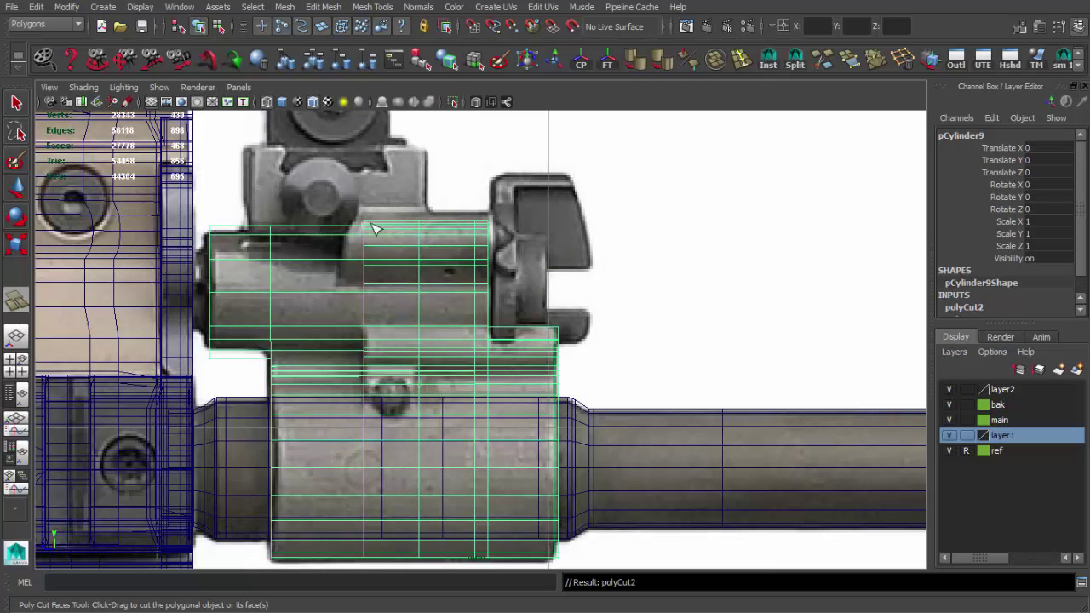
pyautogui.press('q')
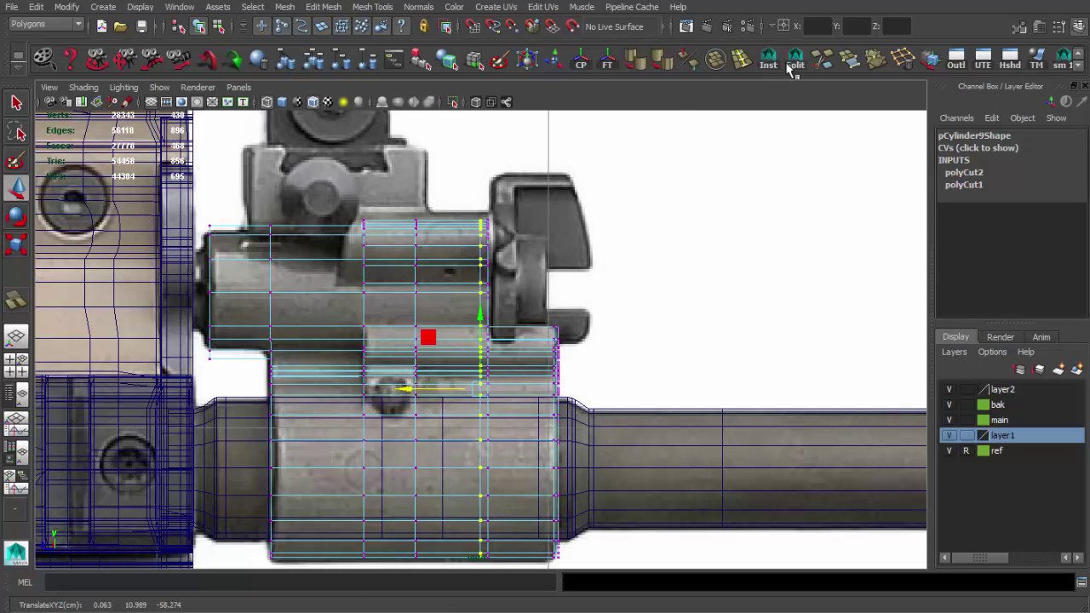
# - Insert an edge loop near the block's left end and start scaling its end vertices
pyautogui.click(741, 58)
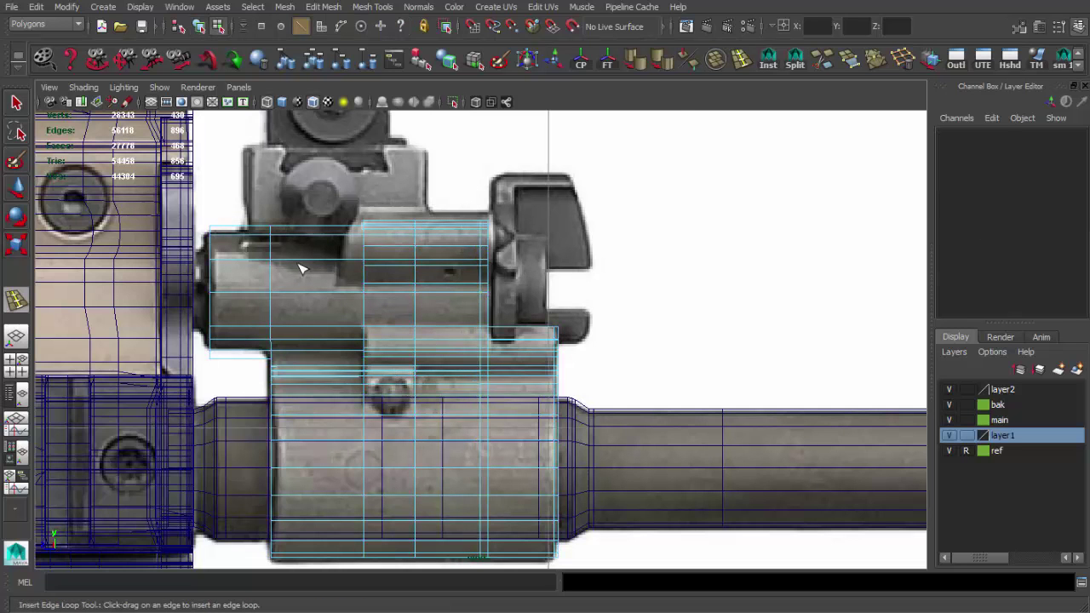
pyautogui.click(218, 231)
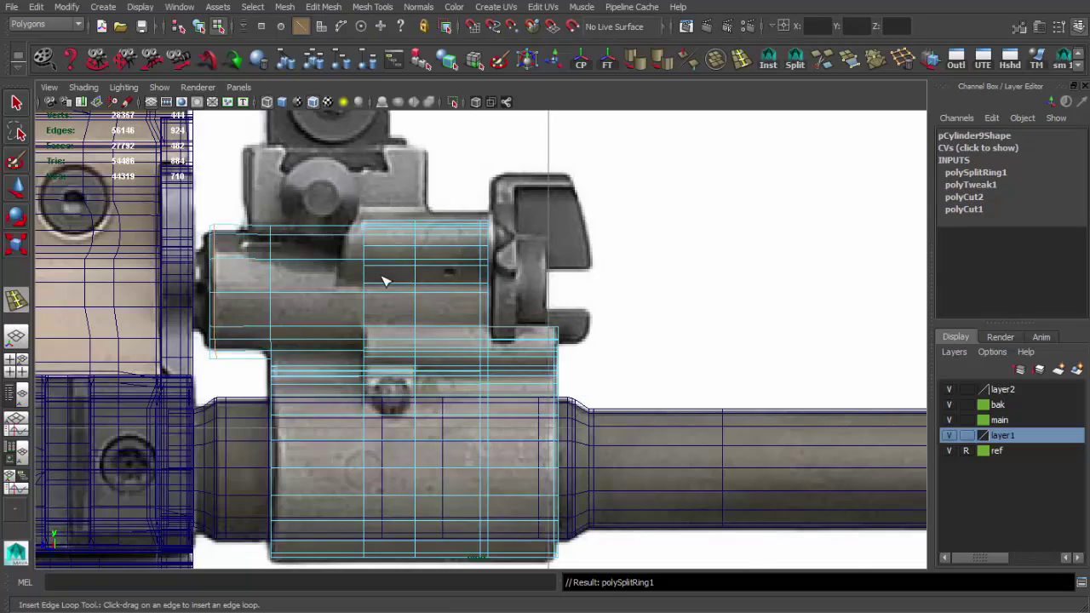
pyautogui.press('space')
pyautogui.press('space')
pyautogui.press('q')
pyautogui.moveTo(387, 240)
pyautogui.keyDown('alt'); pyautogui.mouseDown()
pyautogui.moveTo(384, 312)
pyautogui.moveTo(421, 264)
pyautogui.mouseUp(); pyautogui.keyUp('alt')
pyautogui.press('r')
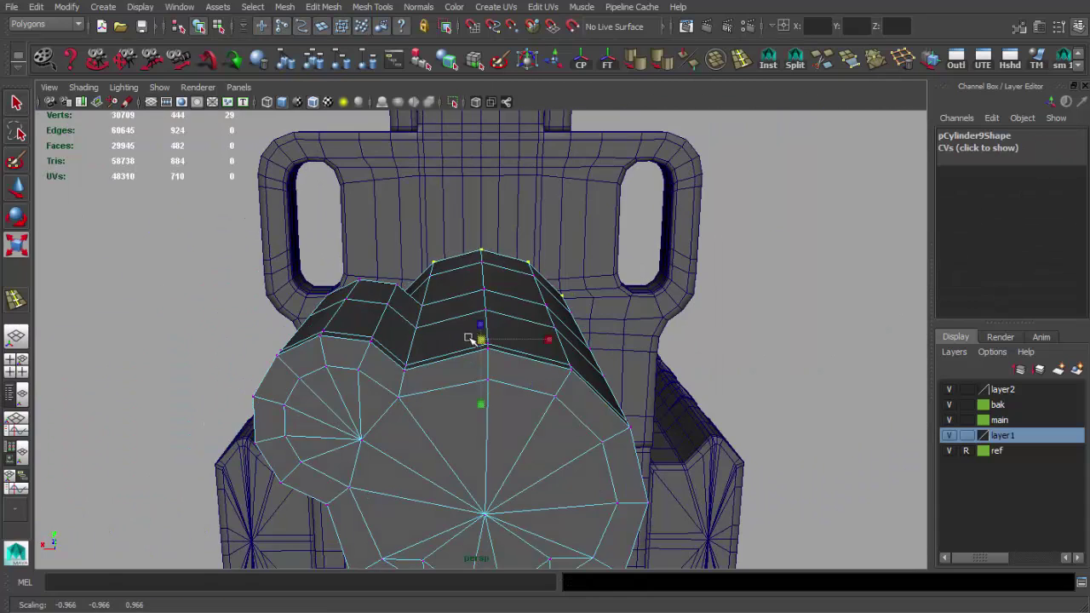
pyautogui.keyDown('alt'); pyautogui.moveTo(476, 339); pyautogui.dragTo(635, 309); pyautogui.keyUp('alt')
pyautogui.press('space')
pyautogui.press('space')
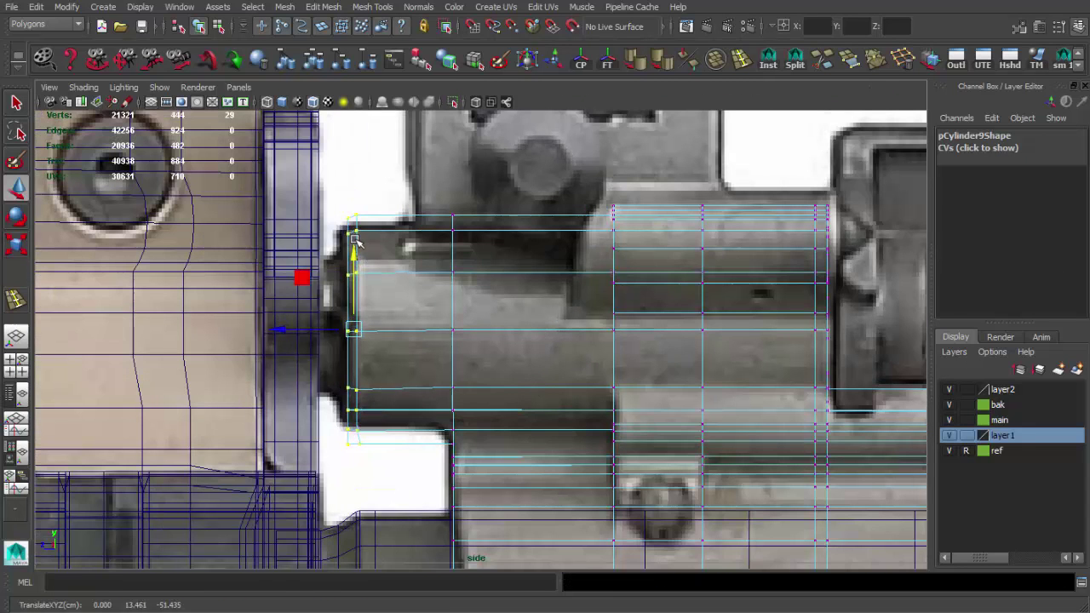
pyautogui.scroll(-3, 356, 330)
pyautogui.scroll(-2, 358, 307)
pyautogui.press('space')
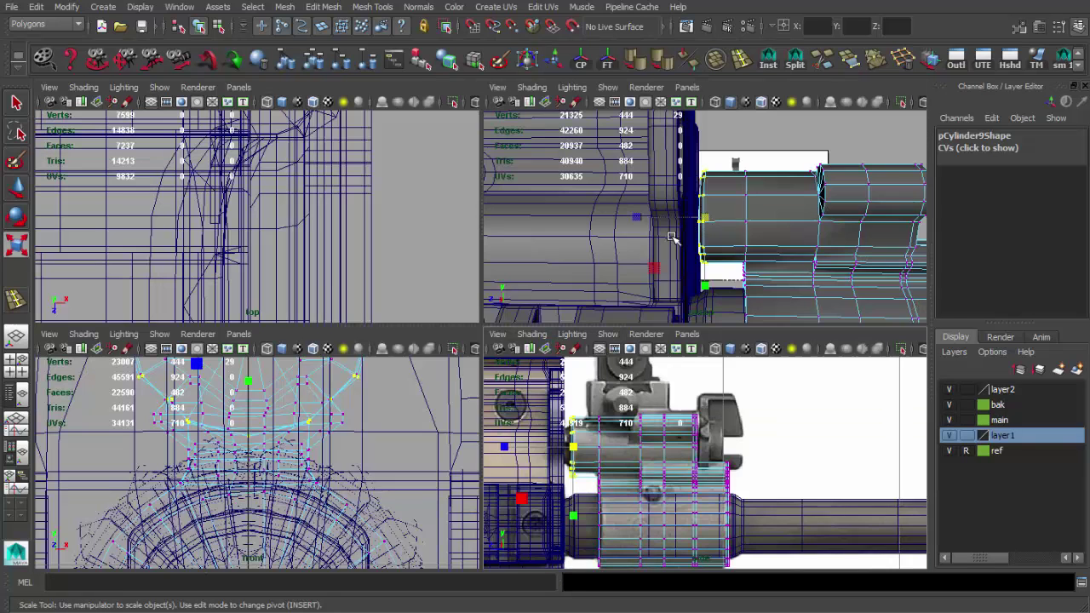
pyautogui.moveTo(674, 462); pyautogui.dragTo(662, 233)
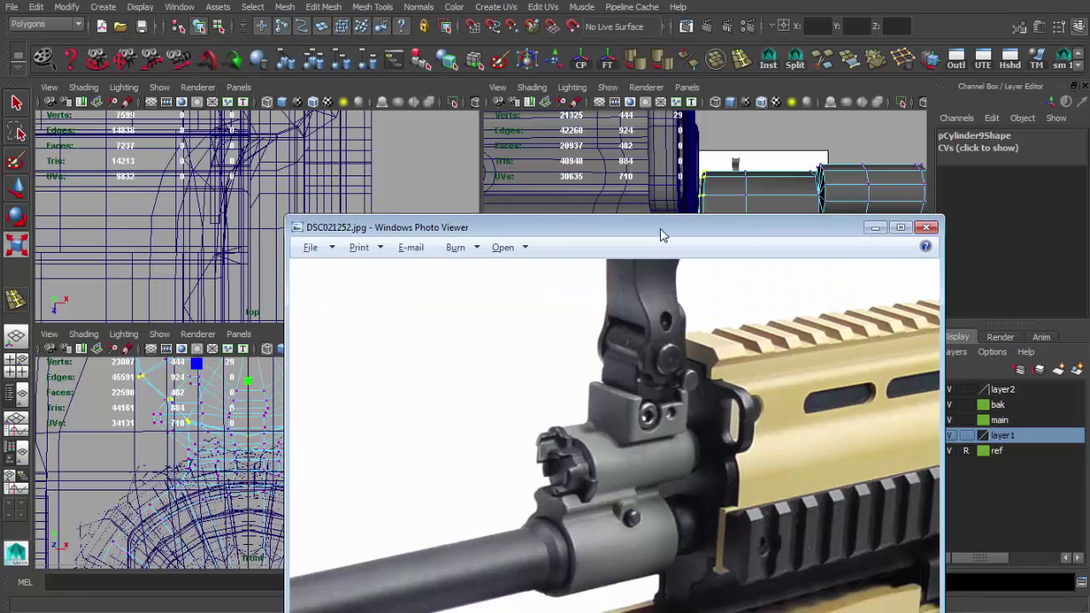
pyautogui.scroll(3, 681, 239)
pyautogui.hotkey('alt', 'Tab')
pyautogui.press('space')
pyautogui.moveTo(630, 335)
pyautogui.keyDown('alt'); pyautogui.mouseDown()
pyautogui.moveTo(528, 383)
pyautogui.moveTo(462, 433)
pyautogui.moveTo(414, 377)
pyautogui.moveTo(396, 259)
pyautogui.mouseUp(); pyautogui.keyUp('alt')
# - Delete two face patches from the side of the sight block to open a slot
pyautogui.scroll(5, 511, 341)
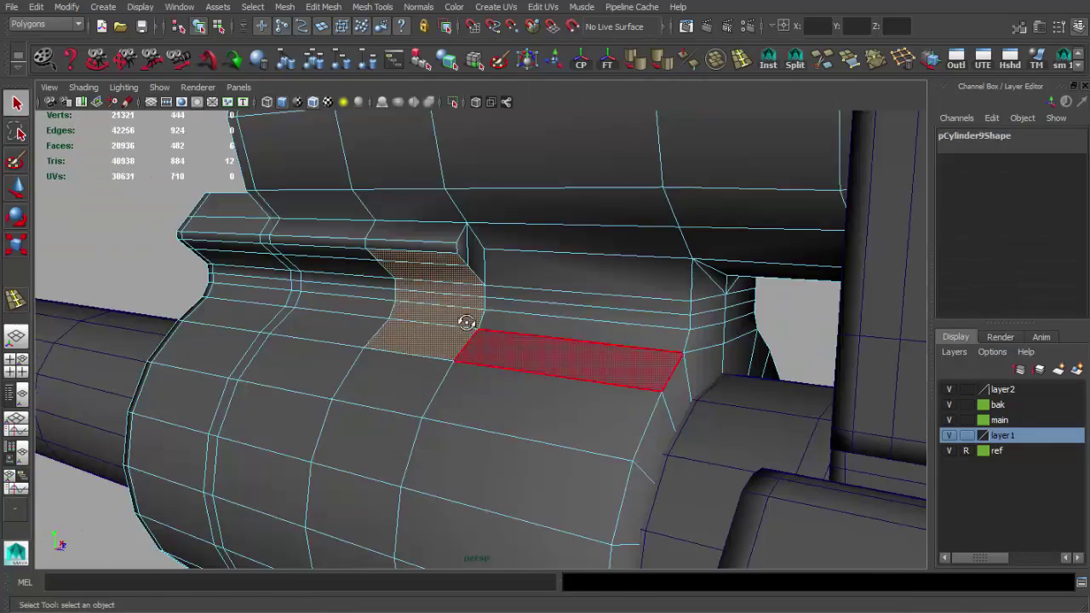
pyautogui.press('w')
pyautogui.keyDown('alt'); pyautogui.moveTo(574, 329); pyautogui.dragTo(688, 417); pyautogui.keyUp('alt')
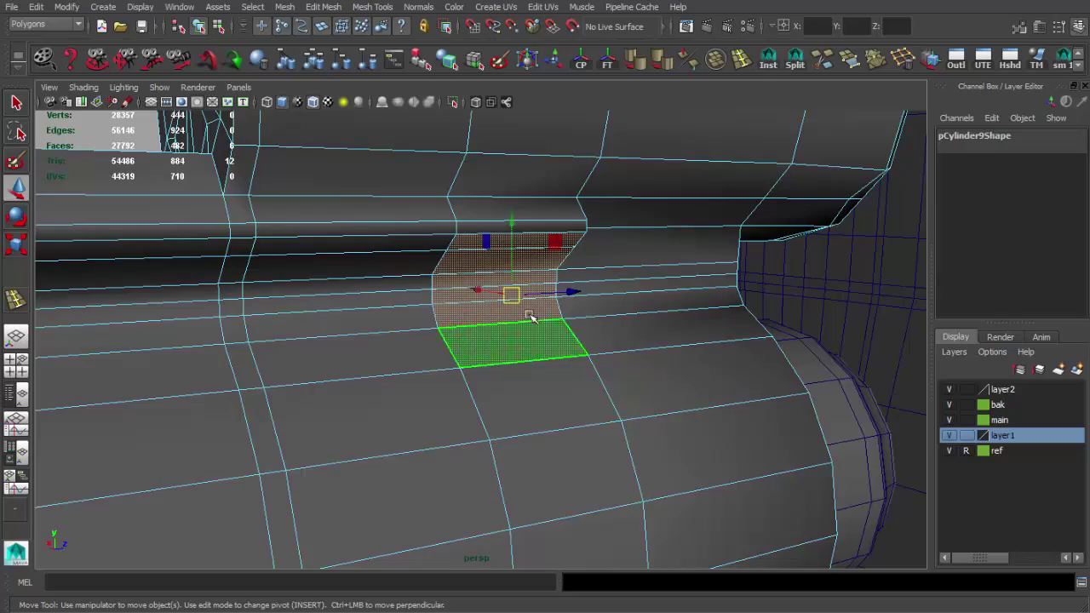
pyautogui.press('Delete')
pyautogui.keyDown('alt'); pyautogui.moveTo(389, 312); pyautogui.dragTo(421, 370); pyautogui.keyUp('alt')
pyautogui.click(422, 366)
pyautogui.moveTo(465, 295)
pyautogui.keyDown('alt'); pyautogui.mouseDown()
pyautogui.moveTo(360, 309)
pyautogui.moveTo(557, 312)
pyautogui.moveTo(567, 365)
pyautogui.moveTo(555, 332)
pyautogui.moveTo(409, 333)
pyautogui.mouseUp(); pyautogui.keyUp('alt')
pyautogui.press('Delete')
# - Select the slot's border edges and extrude them inward
pyautogui.click(568, 364)
pyautogui.click(482, 353)
pyautogui.moveTo(482, 353)
pyautogui.keyDown('alt'); pyautogui.mouseDown()
pyautogui.moveTo(463, 365)
pyautogui.moveTo(503, 329)
pyautogui.mouseUp(); pyautogui.keyUp('alt')
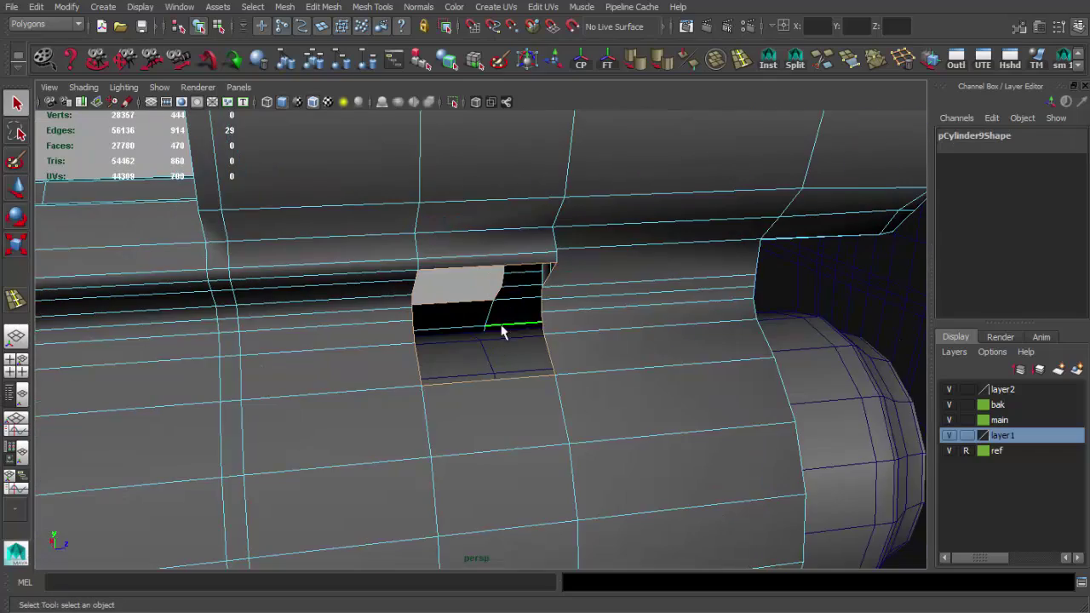
pyautogui.moveTo(455, 396)
pyautogui.keyDown('alt'); pyautogui.mouseDown()
pyautogui.moveTo(390, 389)
pyautogui.moveTo(389, 316)
pyautogui.moveTo(402, 311)
pyautogui.moveTo(463, 360)
pyautogui.mouseUp(); pyautogui.keyUp('alt')
pyautogui.hotkey('ctrl', 'e')
# - Scale the extruded border edges flat along X to form a flattened rim
pyautogui.moveTo(401, 280)
pyautogui.keyDown('alt'); pyautogui.mouseDown()
pyautogui.moveTo(425, 278)
pyautogui.moveTo(448, 295)
pyautogui.moveTo(480, 377)
pyautogui.moveTo(304, 316)
pyautogui.moveTo(241, 390)
pyautogui.mouseUp(); pyautogui.keyUp('alt')
pyautogui.click(317, 375)
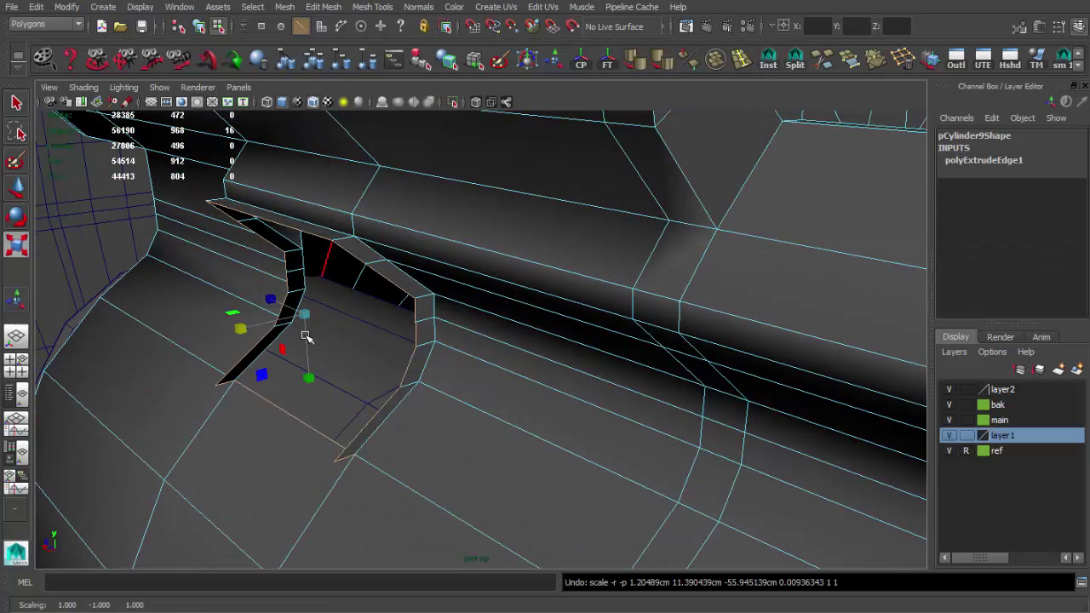
pyautogui.moveTo(254, 326); pyautogui.dragTo(233, 389)
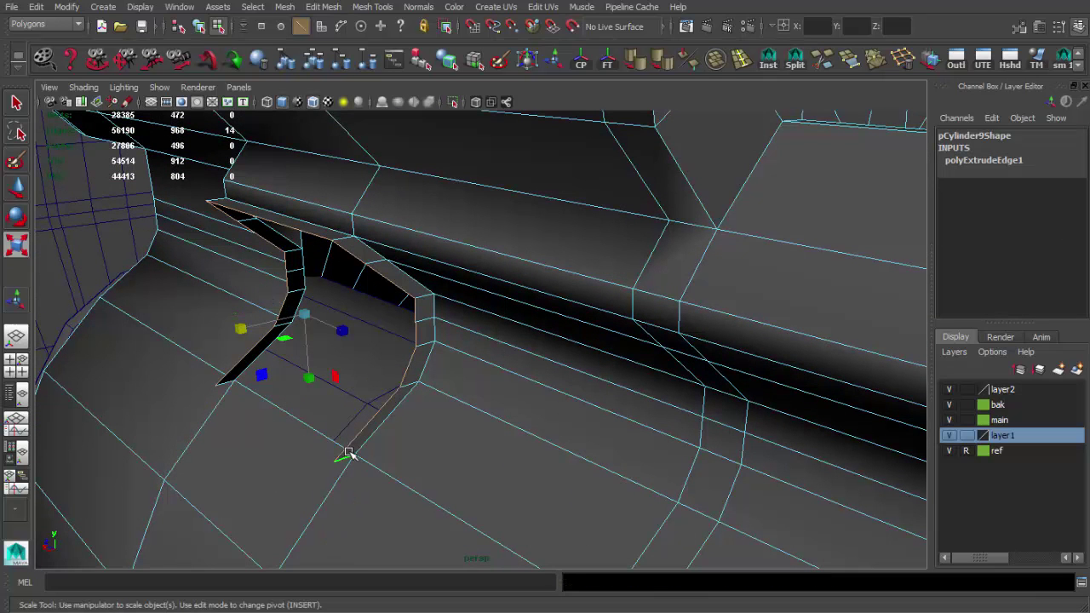
pyautogui.moveTo(233, 334)
pyautogui.mouseDown()
pyautogui.moveTo(304, 319)
pyautogui.moveTo(220, 332)
pyautogui.moveTo(476, 253)
pyautogui.moveTo(539, 358)
pyautogui.mouseUp()
# - Merge the overlapping vertices at the slot's corner
pyautogui.press('q')
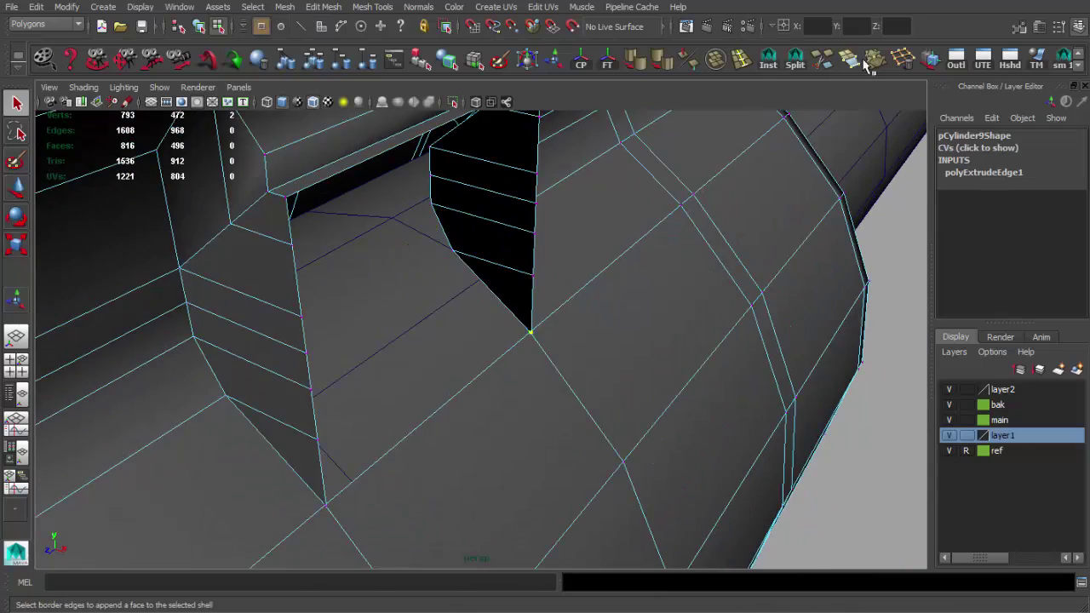
pyautogui.click(862, 65)
pyautogui.press('g')
pyautogui.keyDown('alt'); pyautogui.moveTo(326, 506); pyautogui.dragTo(336, 390); pyautogui.keyUp('alt')
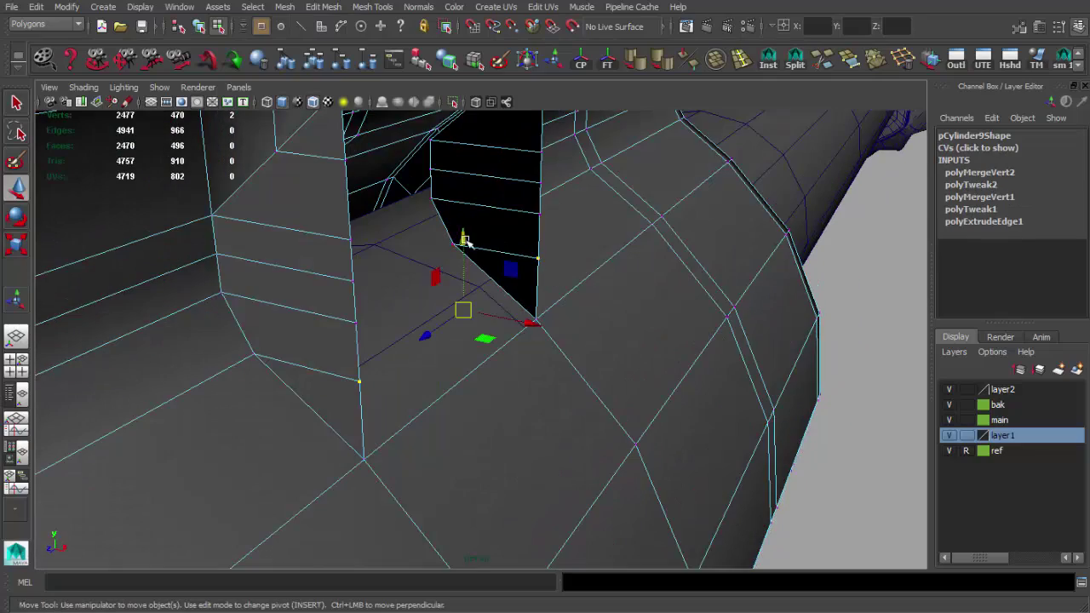
pyautogui.moveTo(466, 287)
pyautogui.keyDown('alt'); pyautogui.mouseDown()
pyautogui.moveTo(499, 287)
pyautogui.moveTo(275, 282)
pyautogui.moveTo(530, 301)
pyautogui.moveTo(345, 261)
pyautogui.mouseUp(); pyautogui.keyUp('alt')
pyautogui.press('F8')
pyautogui.scroll(3, 345, 261)
pyautogui.moveTo(564, 307)
pyautogui.keyDown('alt'); pyautogui.mouseDown()
pyautogui.moveTo(463, 246)
pyautogui.moveTo(418, 333)
pyautogui.moveTo(345, 349)
pyautogui.moveTo(655, 363)
pyautogui.moveTo(643, 358)
pyautogui.mouseUp(); pyautogui.keyUp('alt')
# - Reposition an edge along the slot in wireframe and merge the selected vertices together
pyautogui.press('F10')
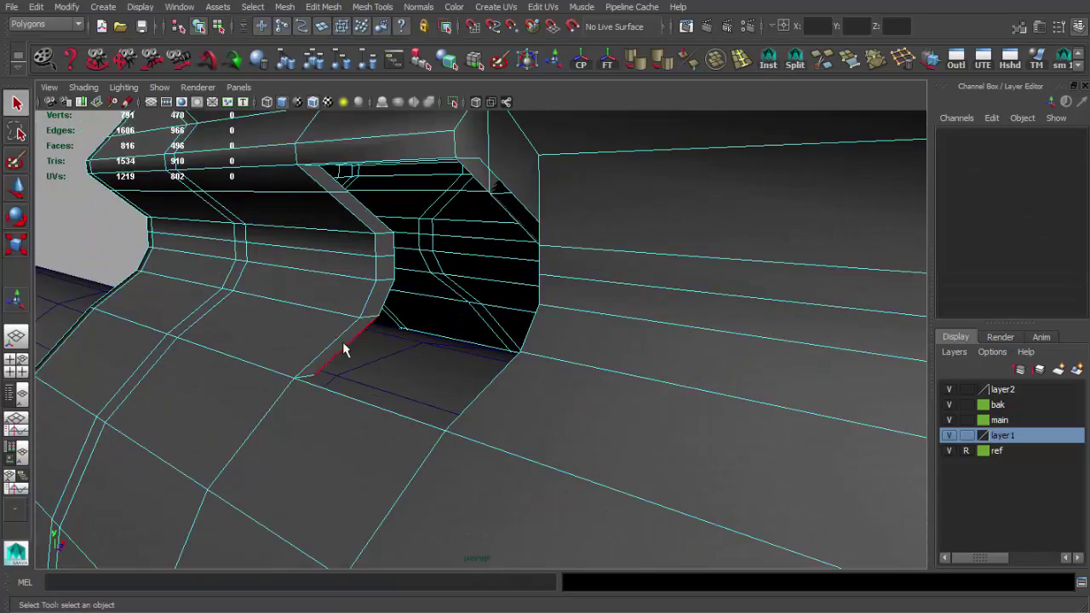
pyautogui.click(345, 350)
pyautogui.moveTo(674, 392)
pyautogui.keyDown('alt'); pyautogui.mouseDown()
pyautogui.moveTo(273, 394)
pyautogui.moveTo(452, 281)
pyautogui.moveTo(405, 282)
pyautogui.moveTo(425, 316)
pyautogui.moveTo(467, 278)
pyautogui.moveTo(477, 409)
pyautogui.mouseUp(); pyautogui.keyUp('alt')
pyautogui.press('w')
pyautogui.press('r')
pyautogui.press('4')
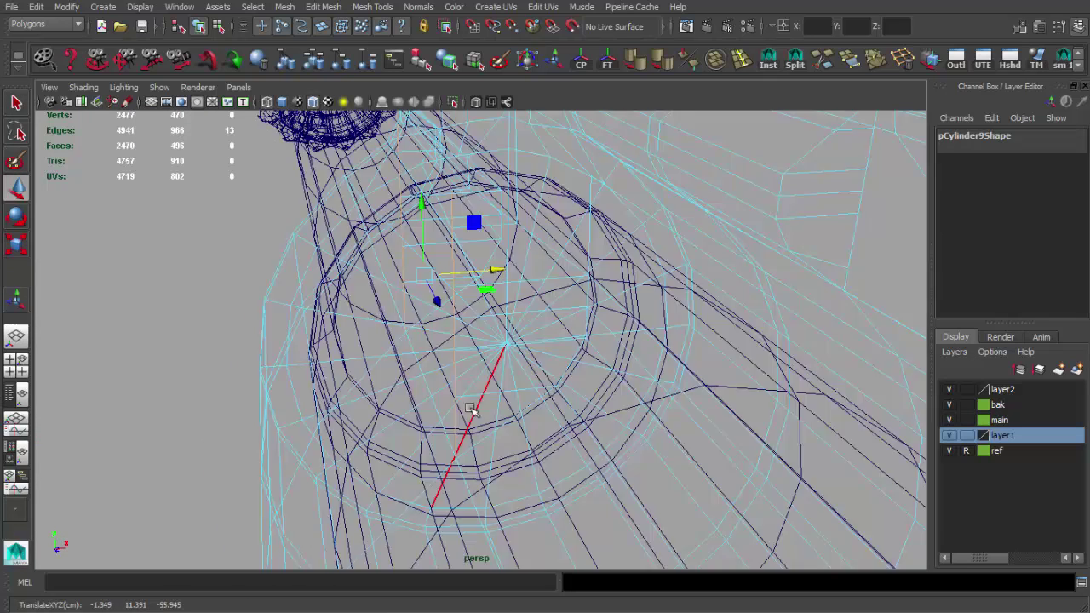
pyautogui.press('q')
pyautogui.click(853, 70)
pyautogui.keyDown('alt'); pyautogui.moveTo(647, 358); pyautogui.dragTo(585, 402); pyautogui.keyUp('alt')
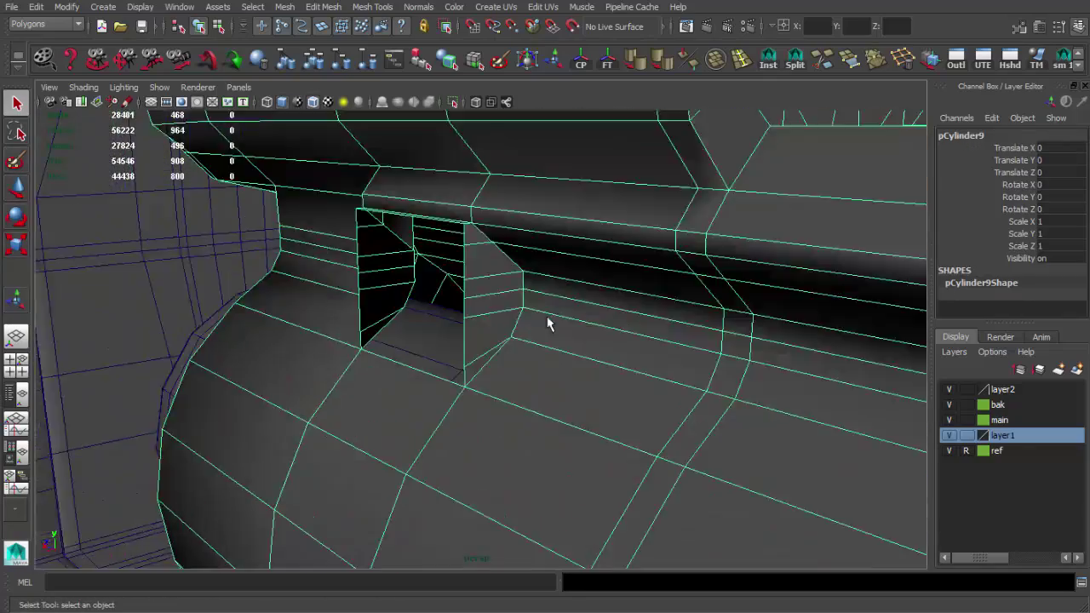
pyautogui.moveTo(548, 323)
pyautogui.keyDown('alt'); pyautogui.mouseDown()
pyautogui.moveTo(537, 382)
pyautogui.moveTo(536, 362)
pyautogui.mouseUp(); pyautogui.keyUp('alt')
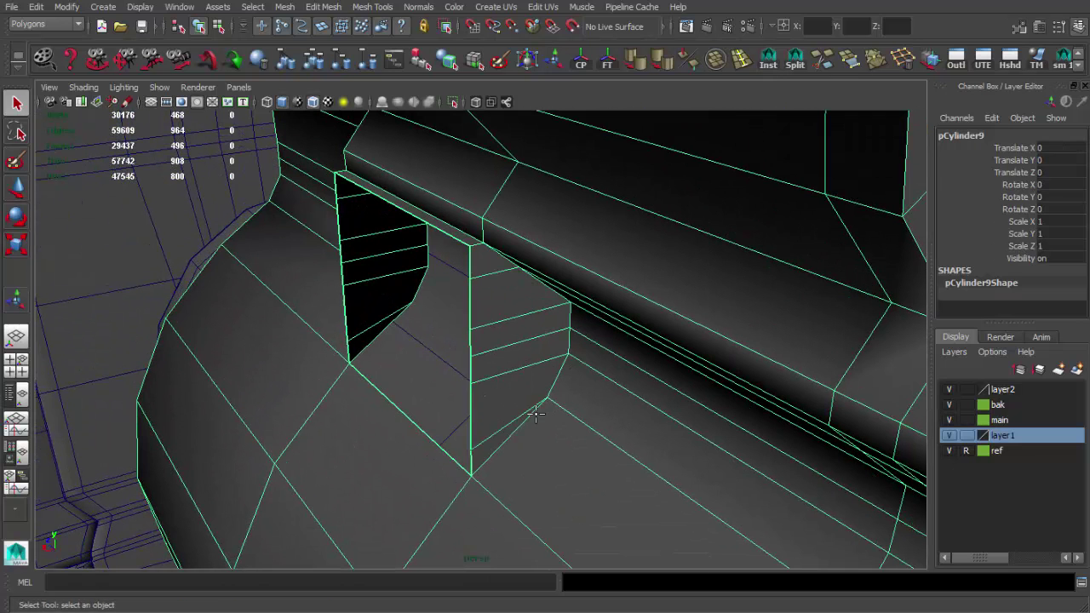
# - Fill the cylinder opening and the lower slot with new appended faces
pyautogui.click(352, 337)
pyautogui.click(349, 298)
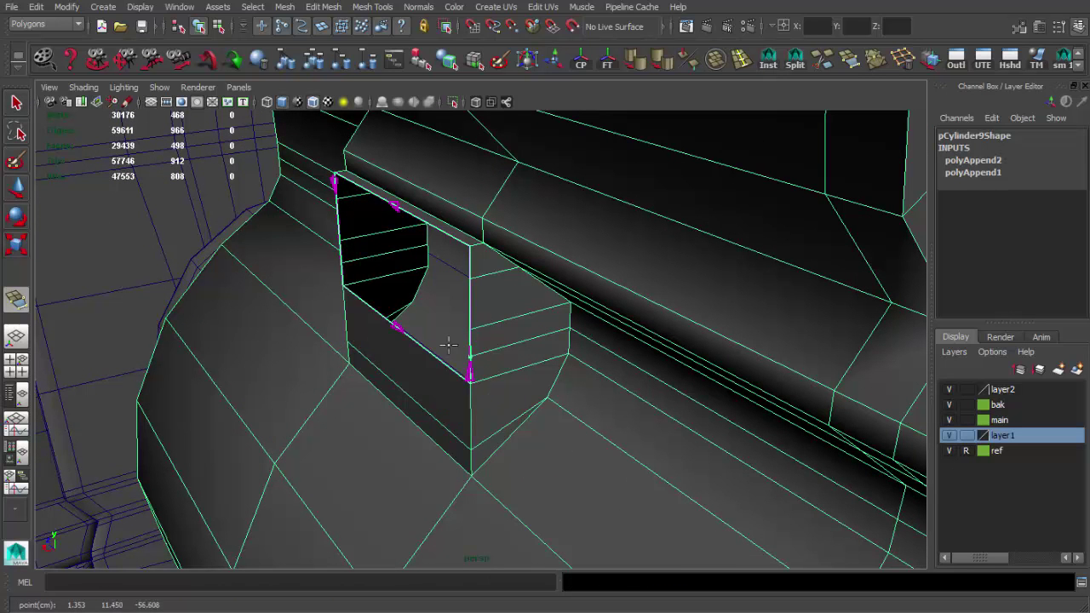
pyautogui.click(346, 260)
pyautogui.press('q')
pyautogui.keyDown('alt'); pyautogui.moveTo(468, 343); pyautogui.dragTo(492, 279); pyautogui.keyUp('alt')
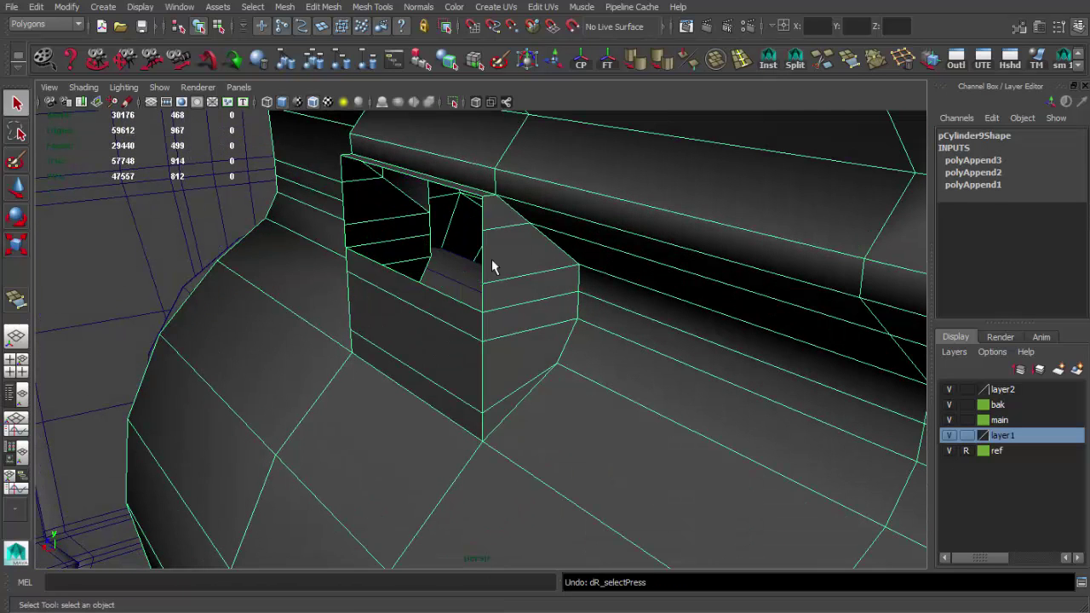
pyautogui.press('Return')
pyautogui.click(481, 292)
pyautogui.press('Return')
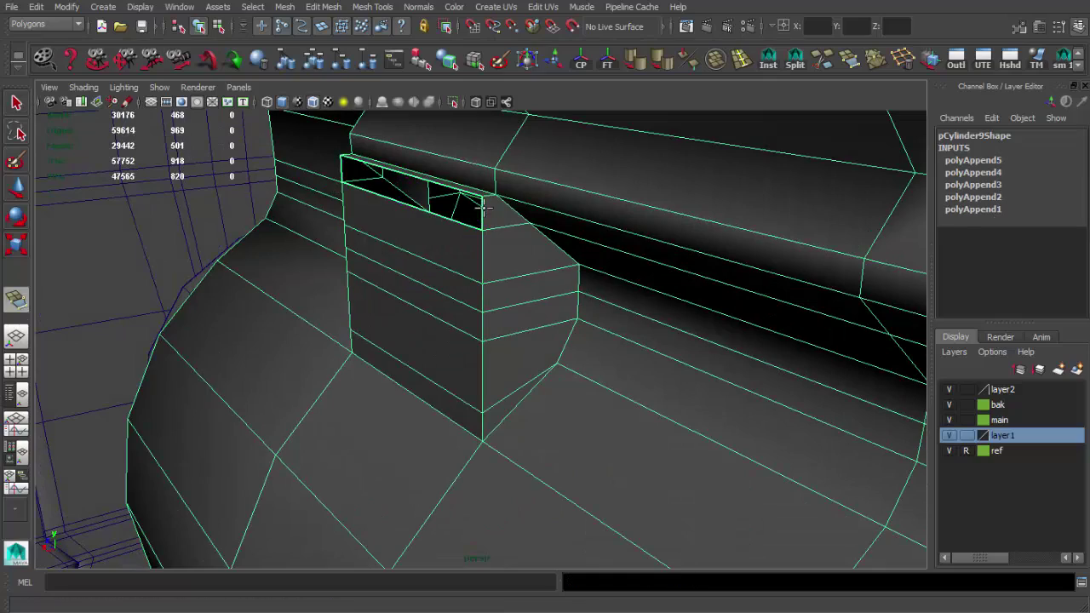
pyautogui.press('q')
pyautogui.moveTo(339, 167)
pyautogui.keyDown('alt'); pyautogui.mouseDown()
pyautogui.moveTo(552, 312)
pyautogui.moveTo(475, 361)
pyautogui.moveTo(397, 369)
pyautogui.moveTo(431, 372)
pyautogui.moveTo(433, 341)
pyautogui.moveTo(316, 353)
pyautogui.moveTo(465, 381)
pyautogui.mouseUp(); pyautogui.keyUp('alt')
pyautogui.moveTo(576, 448)
pyautogui.mouseDown()
pyautogui.moveTo(619, 294)
pyautogui.moveTo(482, 301)
pyautogui.moveTo(499, 352)
pyautogui.mouseUp()
# - Close the remaining lower part of the hole with appended faces
pyautogui.press('g')
pyautogui.click(284, 349)
pyautogui.press('Return')
pyautogui.click(471, 352)
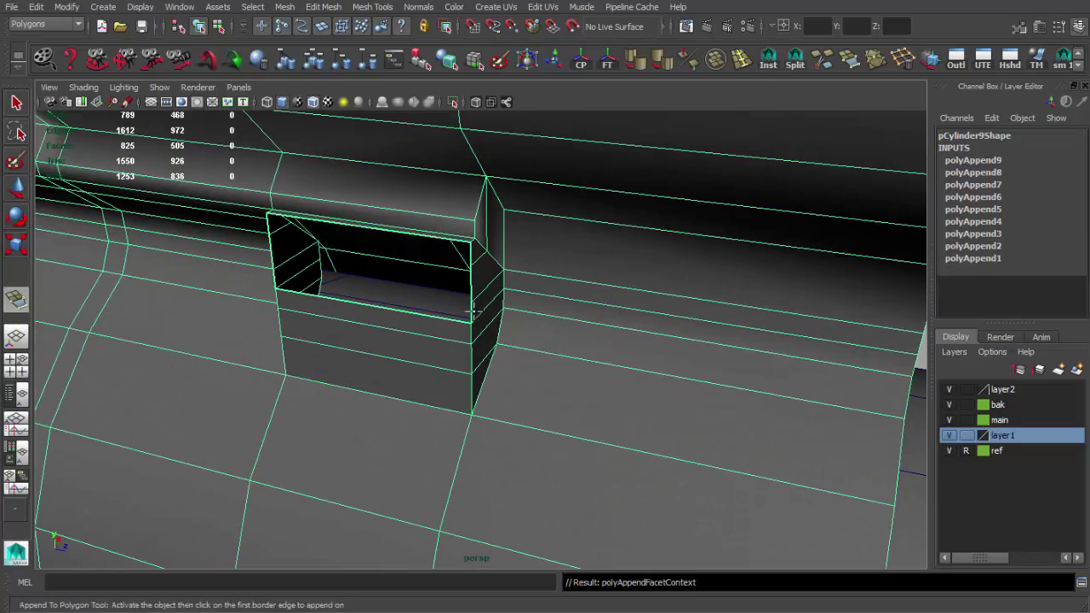
pyautogui.click(272, 247)
pyautogui.click(473, 259)
pyautogui.press('q')
pyautogui.press('Return')
pyautogui.press('q')
pyautogui.moveTo(272, 220)
pyautogui.keyDown('alt'); pyautogui.mouseDown()
pyautogui.moveTo(462, 261)
pyautogui.moveTo(548, 383)
pyautogui.mouseUp(); pyautogui.keyUp('alt')
pyautogui.scroll(-5, 506, 292)
pyautogui.moveTo(542, 297)
pyautogui.keyDown('alt'); pyautogui.mouseDown()
pyautogui.moveTo(413, 243)
pyautogui.moveTo(516, 302)
pyautogui.mouseUp(); pyautogui.keyUp('alt')
# - Stretch the selected faces slightly sideways, then clear the selection
pyautogui.press('w')
pyautogui.moveTo(566, 269)
pyautogui.keyDown('alt'); pyautogui.mouseDown()
pyautogui.moveTo(462, 272)
pyautogui.moveTo(670, 275)
pyautogui.mouseUp(); pyautogui.keyUp('alt')
pyautogui.press('e')
pyautogui.moveTo(540, 285)
pyautogui.keyDown('alt'); pyautogui.mouseDown()
pyautogui.moveTo(622, 275)
pyautogui.moveTo(554, 281)
pyautogui.mouseUp(); pyautogui.keyUp('alt')
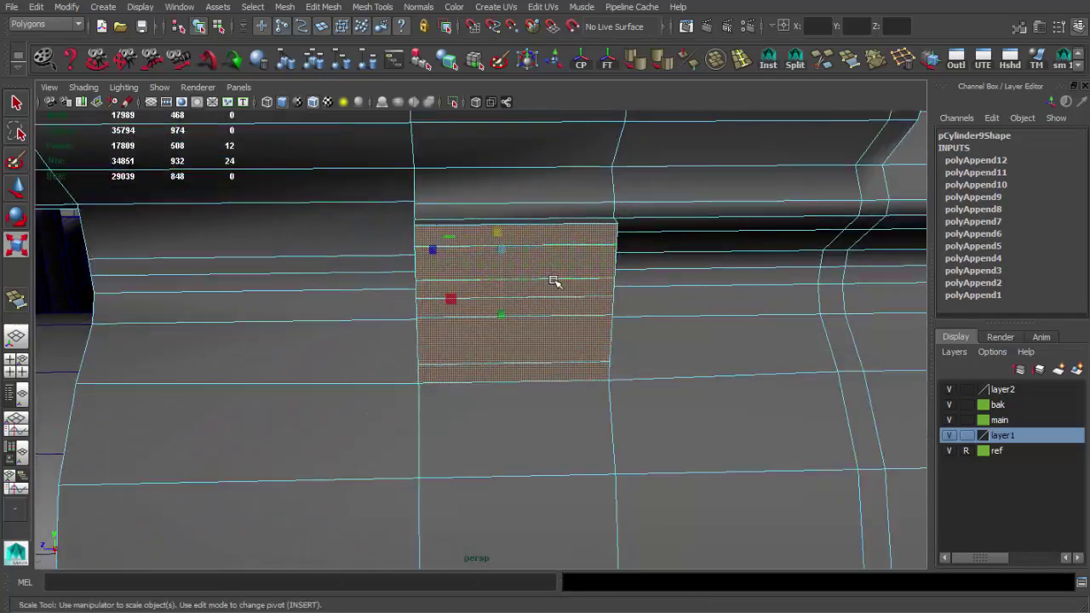
pyautogui.press('q')
pyautogui.scroll(-3, 554, 280)
pyautogui.press('F8')
pyautogui.click(639, 318)
# - Insert an edge loop around the barrel and select its vertices for reshaping
pyautogui.moveTo(640, 318)
pyautogui.keyDown('alt'); pyautogui.mouseDown()
pyautogui.moveTo(873, 407)
pyautogui.moveTo(523, 340)
pyautogui.mouseUp(); pyautogui.keyUp('alt')
pyautogui.click(523, 341)
pyautogui.keyDown('alt'); pyautogui.moveTo(523, 341); pyautogui.dragTo(555, 253, button='middle'); pyautogui.keyUp('alt')
pyautogui.click(519, 254)
pyautogui.scroll(-3, 492, 267)
pyautogui.keyDown('alt'); pyautogui.moveTo(526, 312); pyautogui.dragTo(631, 293); pyautogui.keyUp('alt')
pyautogui.press('q')
pyautogui.moveTo(681, 354)
pyautogui.keyDown('alt'); pyautogui.mouseDown()
pyautogui.moveTo(625, 243)
pyautogui.moveTo(566, 298)
pyautogui.moveTo(575, 279)
pyautogui.moveTo(555, 383)
pyautogui.moveTo(706, 117)
pyautogui.mouseUp(); pyautogui.keyUp('alt')
pyautogui.press('w')
pyautogui.press('F8')
pyautogui.press('q')
# - Add another edge loop across the barrel block, raising the mesh to 653 faces
pyautogui.moveTo(518, 357)
pyautogui.mouseDown()
pyautogui.moveTo(518, 370)
pyautogui.moveTo(441, 368)
pyautogui.moveTo(545, 309)
pyautogui.moveTo(523, 335)
pyautogui.moveTo(638, 307)
pyautogui.moveTo(489, 302)
pyautogui.moveTo(641, 296)
pyautogui.moveTo(462, 302)
pyautogui.mouseUp()
pyautogui.scroll(5, 593, 308)
pyautogui.scroll(-3, 594, 309)
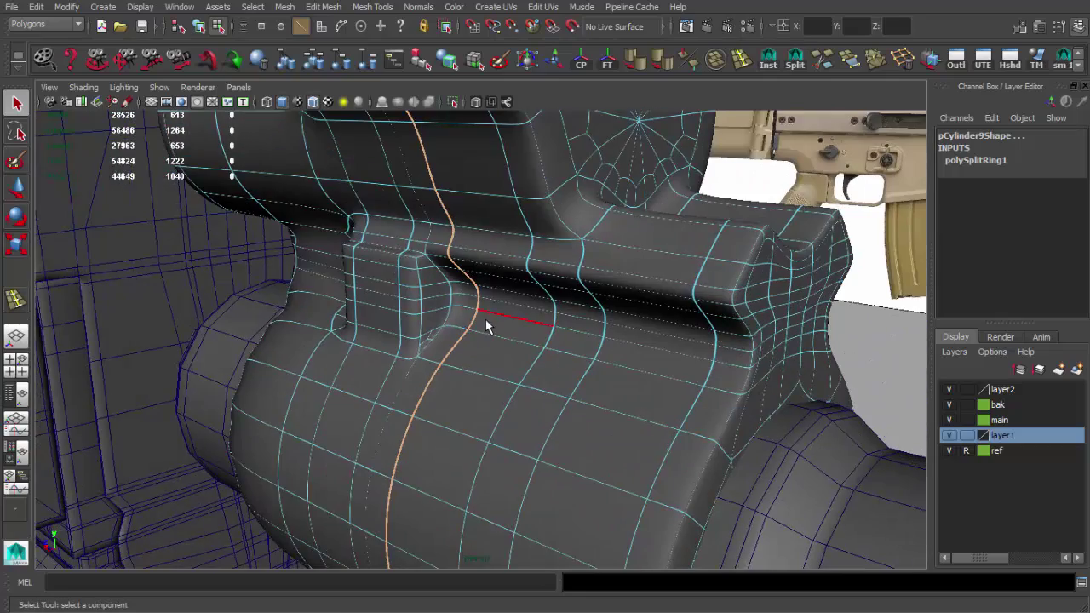
pyautogui.press('F8')
pyautogui.moveTo(531, 326)
pyautogui.keyDown('alt'); pyautogui.mouseDown()
pyautogui.moveTo(664, 296)
pyautogui.moveTo(560, 335)
pyautogui.moveTo(644, 331)
pyautogui.moveTo(567, 332)
pyautogui.mouseUp(); pyautogui.keyUp('alt')
pyautogui.click(663, 295)
# - Maximize the side view and zoom in on the front sight in the reference image
pyautogui.press('space')
pyautogui.press('space')
pyautogui.keyDown('alt'); pyautogui.moveTo(422, 312); pyautogui.dragTo(463, 364, button='right'); pyautogui.keyUp('alt')
pyautogui.moveTo(462, 364)
pyautogui.keyDown('alt'); pyautogui.mouseDown(button='middle')
pyautogui.moveTo(442, 372)
pyautogui.moveTo(466, 411)
pyautogui.mouseUp(button='middle'); pyautogui.keyUp('alt')
pyautogui.click(103, 7)
# - Draw a new polygon cube over the front sight block in side view
pyautogui.click(275, 67)
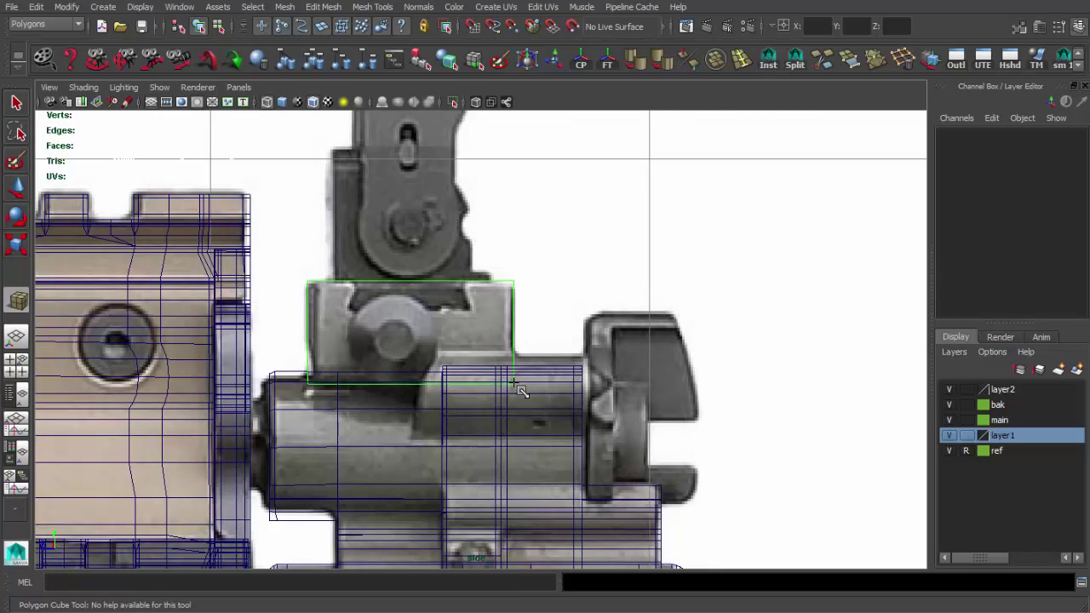
pyautogui.moveTo(515, 384); pyautogui.dragTo(439, 316)
pyautogui.press('w')
# - Check the reference photo, panning from the rear receiver to the front sight
pyautogui.hotkey('alt', 'Tab')
pyautogui.scroll(2, 506, 535)
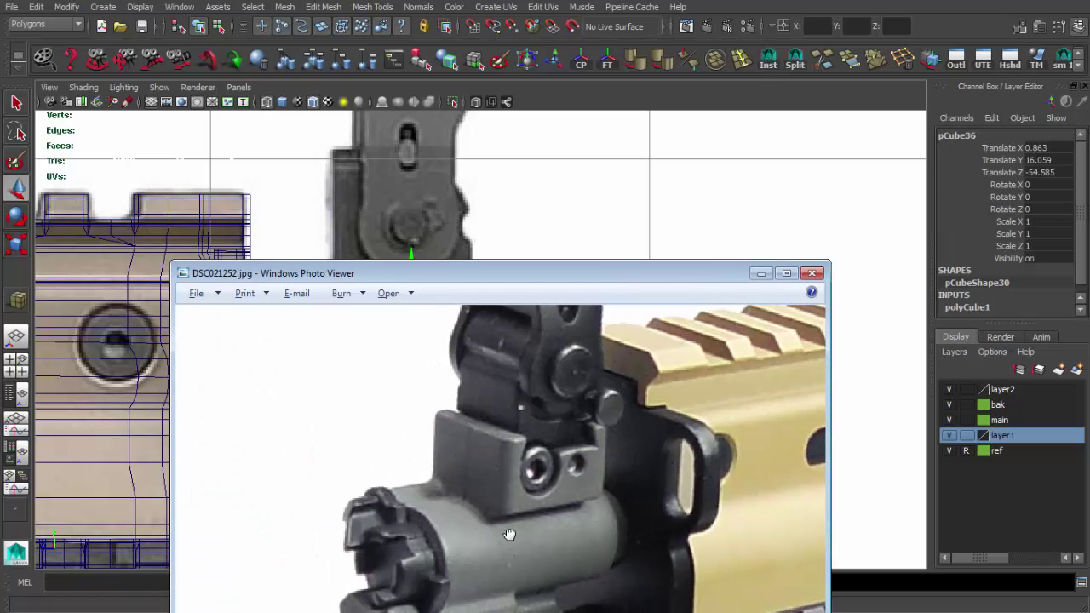
pyautogui.scroll(-3, 508, 511)
pyautogui.scroll(3, 511, 482)
pyautogui.scroll(-2, 511, 482)
pyautogui.scroll(-1, 453, 335)
pyautogui.moveTo(452, 335)
pyautogui.mouseDown()
pyautogui.moveTo(384, 401)
pyautogui.moveTo(392, 488)
pyautogui.mouseUp()
pyautogui.scroll(1, 390, 491)
pyautogui.scroll(-1, 390, 490)
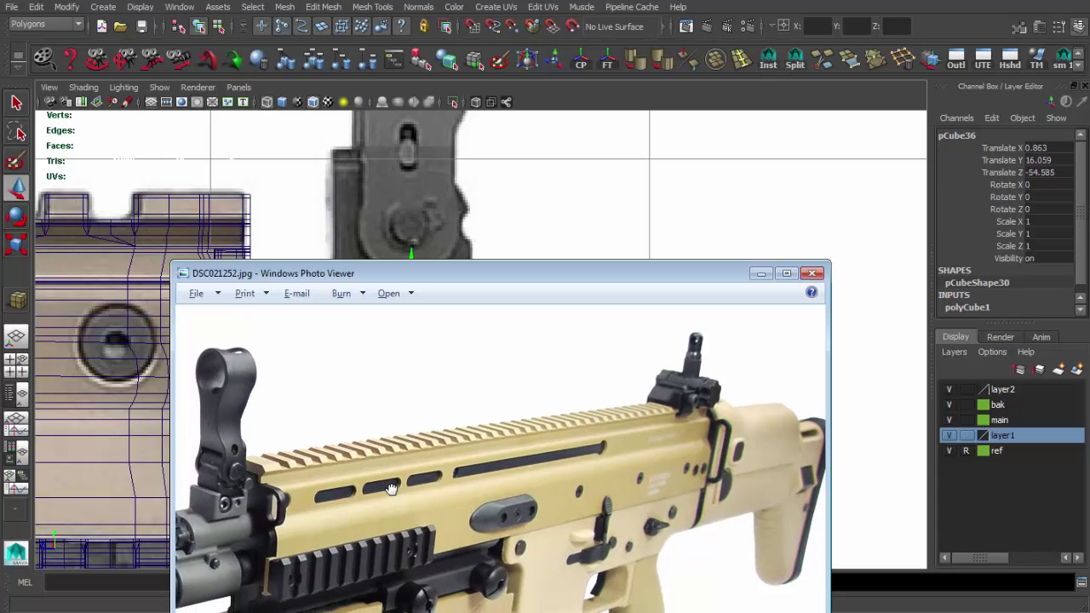
pyautogui.scroll(2, 390, 489)
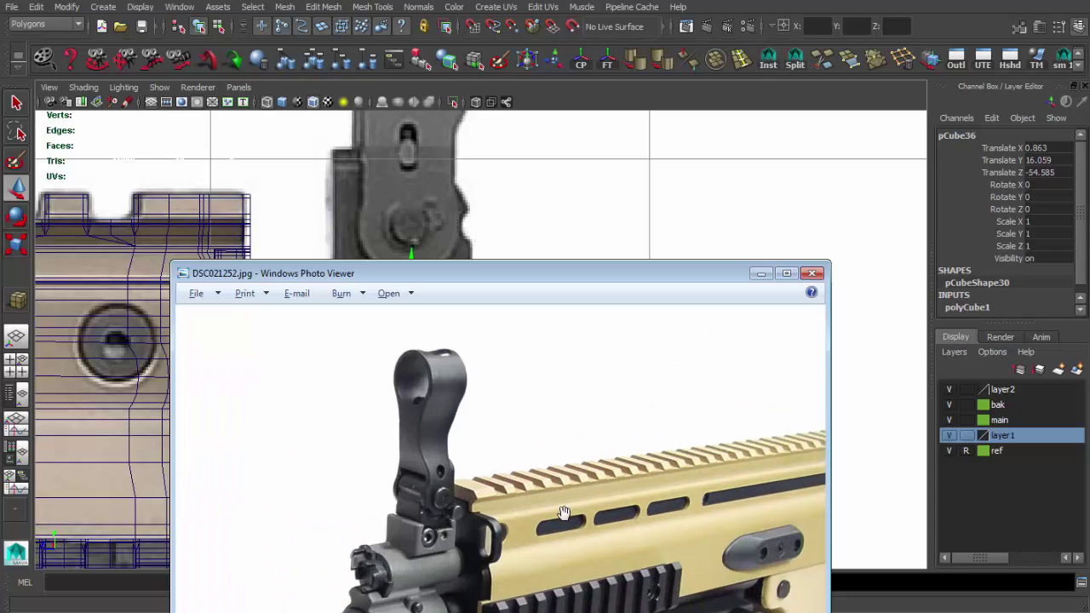
pyautogui.moveTo(390, 489); pyautogui.dragTo(630, 237)
pyautogui.press('super+Down')
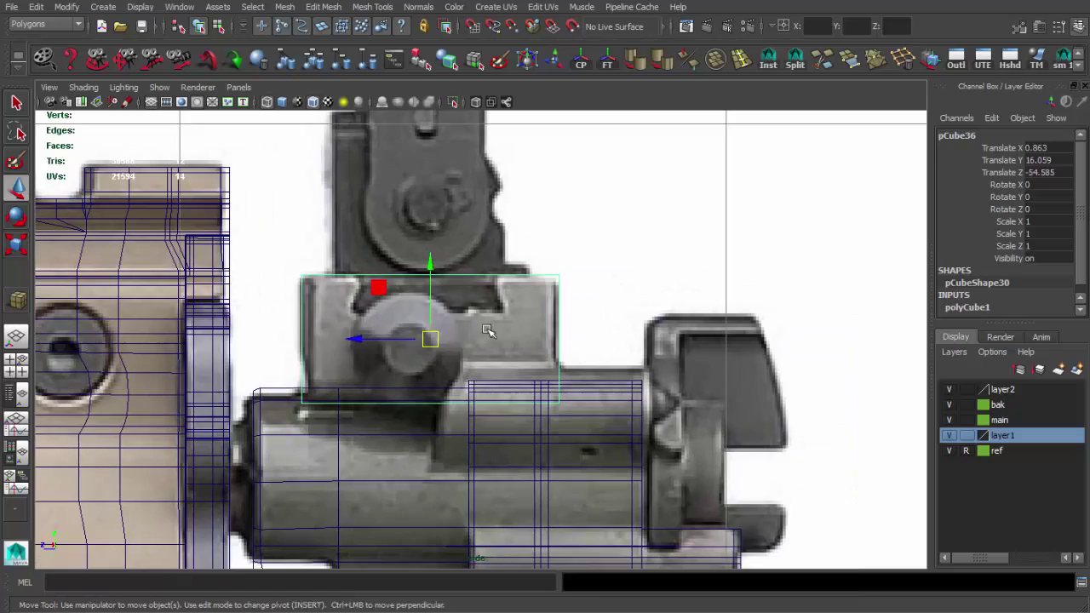
# - Scale the box to 1.403 on X to fit between the sight's side ears
pyautogui.moveTo(555, 342)
pyautogui.keyDown('alt'); pyautogui.mouseDown()
pyautogui.moveTo(558, 291)
pyautogui.moveTo(511, 273)
pyautogui.mouseUp(); pyautogui.keyUp('alt')
pyautogui.press('r')
pyautogui.press('w')
pyautogui.moveTo(361, 201)
pyautogui.keyDown('alt'); pyautogui.mouseDown()
pyautogui.moveTo(503, 214)
pyautogui.moveTo(428, 197)
pyautogui.moveTo(442, 213)
pyautogui.moveTo(486, 190)
pyautogui.moveTo(497, 213)
pyautogui.moveTo(488, 211)
pyautogui.mouseUp(); pyautogui.keyUp('alt')
pyautogui.click(503, 214)
pyautogui.hotkey('alt', 'Tab')
pyautogui.click(591, 268)
pyautogui.click(488, 211)
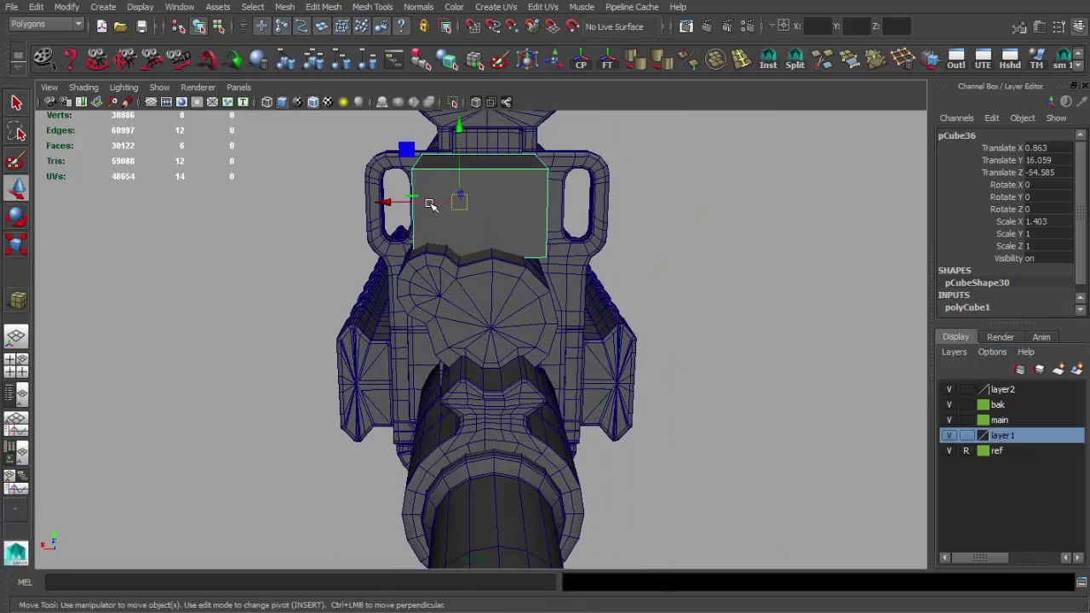
# - Centre the box at Translate X -0.295 and narrow its X scale to 0.974
pyautogui.keyDown('alt'); pyautogui.moveTo(407, 202); pyautogui.dragTo(488, 202); pyautogui.keyUp('alt')
pyautogui.press('r')
pyautogui.moveTo(583, 596)
pyautogui.mouseDown()
pyautogui.moveTo(583, 339)
pyautogui.moveTo(583, 443)
pyautogui.moveTo(594, 349)
pyautogui.mouseUp()
pyautogui.moveTo(425, 204); pyautogui.dragTo(421, 204)
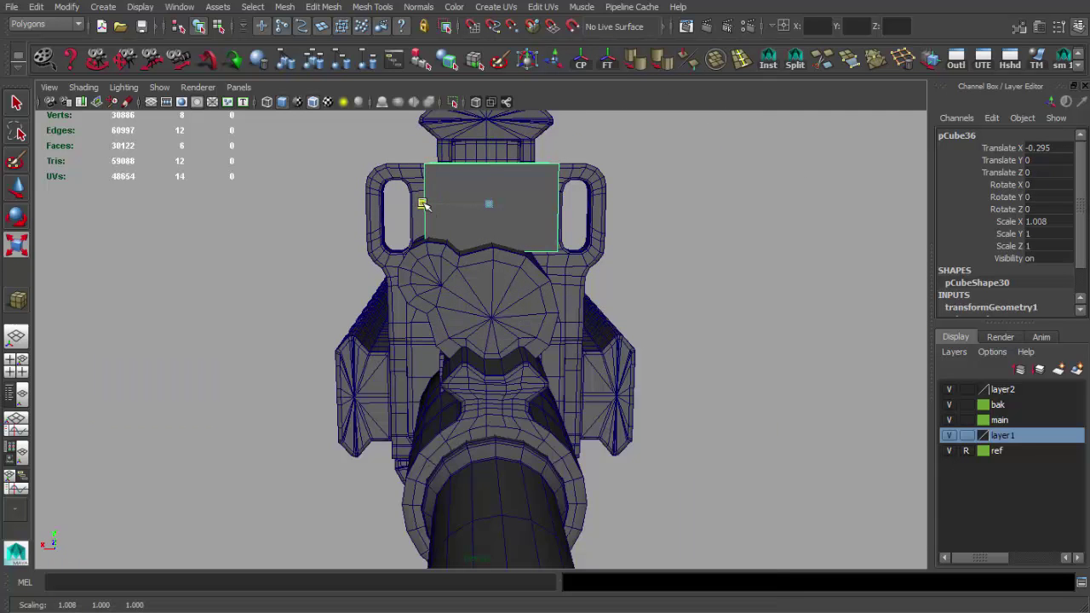
# - Insert two edge loops across the sight box, polySplitRing1 and polySplitRing2
pyautogui.click(86, 610)
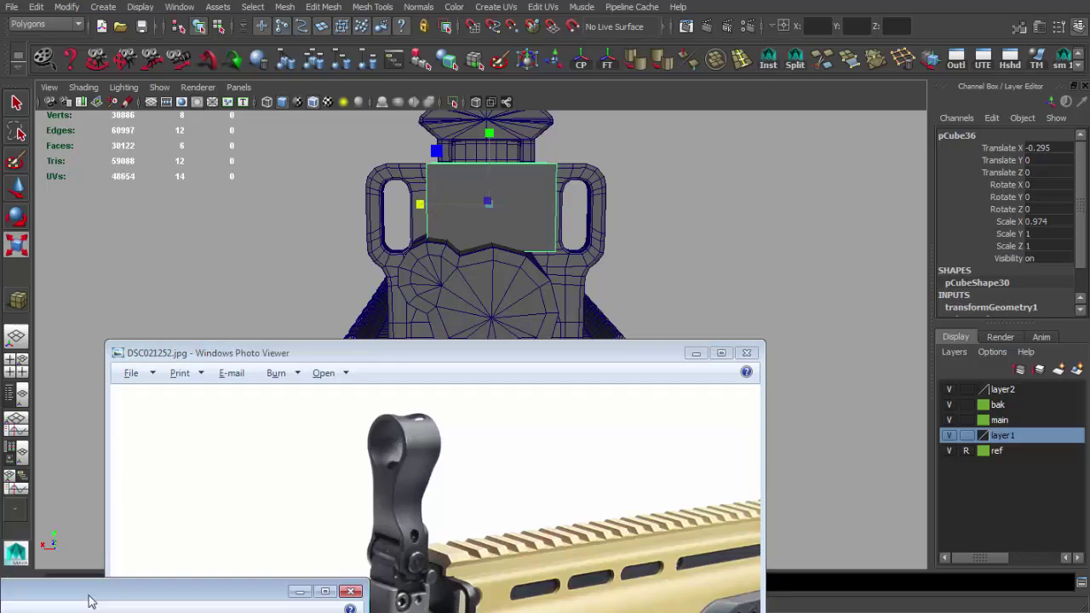
pyautogui.moveTo(388, 352); pyautogui.dragTo(388, 588)
pyautogui.moveTo(340, 281)
pyautogui.keyDown('alt'); pyautogui.mouseDown()
pyautogui.moveTo(556, 269)
pyautogui.moveTo(505, 365)
pyautogui.moveTo(550, 413)
pyautogui.mouseUp(); pyautogui.keyUp('alt')
pyautogui.scroll(5, 506, 402)
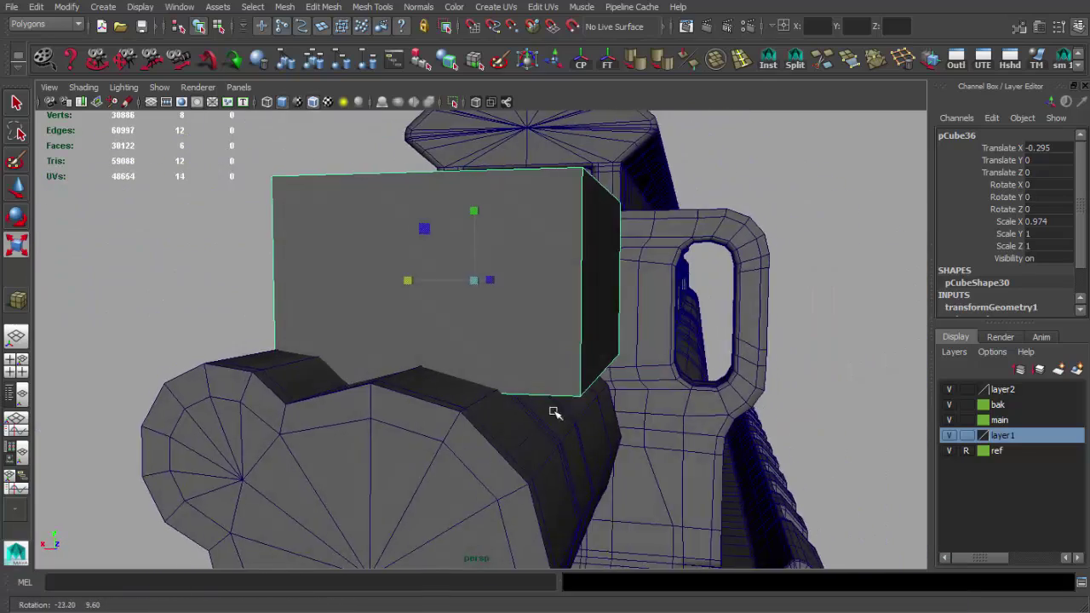
pyautogui.keyDown('shift'); pyautogui.moveTo(584, 230); pyautogui.dragTo(530, 176, button='right'); pyautogui.keyUp('shift')
pyautogui.click(528, 174)
pyautogui.moveTo(528, 174)
pyautogui.keyDown('alt'); pyautogui.mouseDown()
pyautogui.moveTo(562, 193)
pyautogui.moveTo(358, 221)
pyautogui.moveTo(336, 294)
pyautogui.moveTo(438, 244)
pyautogui.moveTo(477, 412)
pyautogui.moveTo(498, 316)
pyautogui.moveTo(584, 304)
pyautogui.mouseUp(); pyautogui.keyUp('alt')
pyautogui.click(460, 407)
pyautogui.click(384, 596)
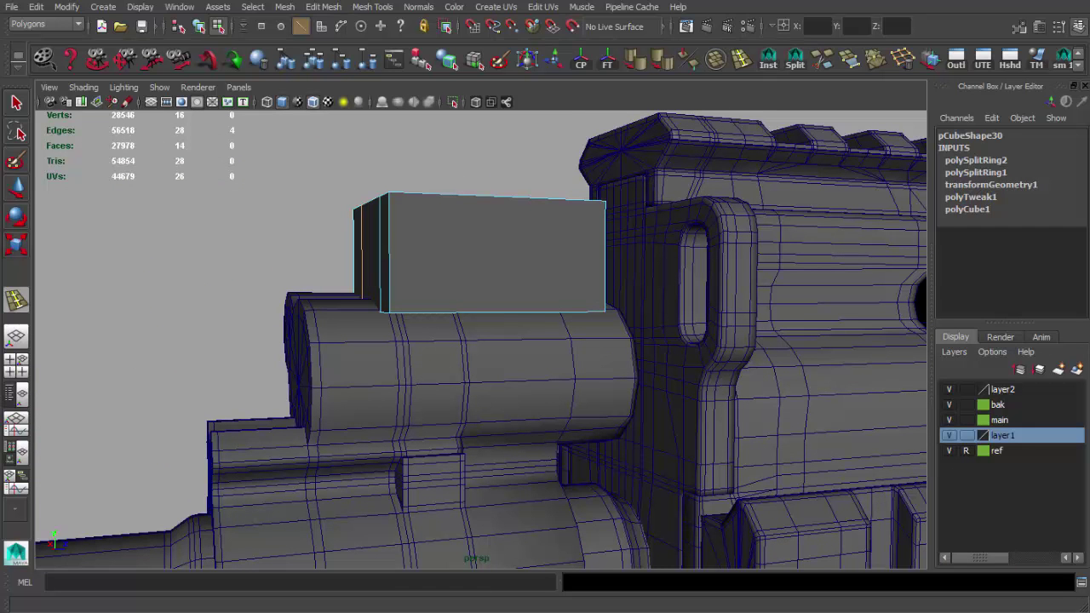
# - Add three more edge loops to the sight box, including one near its right edge
pyautogui.moveTo(532, 456)
pyautogui.keyDown('alt'); pyautogui.mouseDown()
pyautogui.moveTo(448, 275)
pyautogui.moveTo(400, 230)
pyautogui.moveTo(570, 217)
pyautogui.moveTo(569, 256)
pyautogui.mouseUp(); pyautogui.keyUp('alt')
pyautogui.click(395, 214)
pyautogui.click(562, 211)
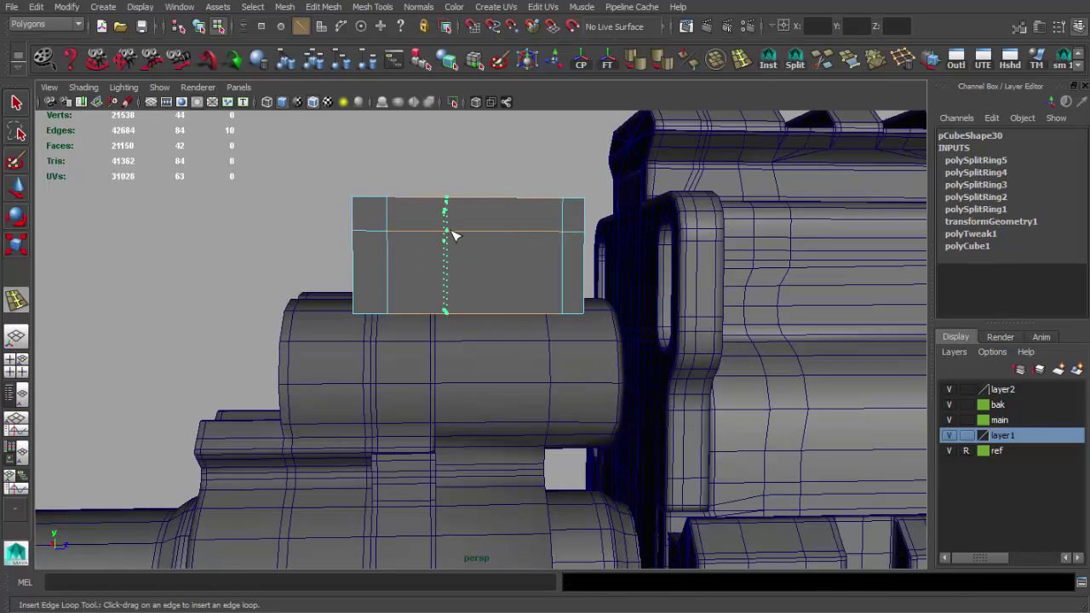
pyautogui.click(460, 280)
# - Delete the box's top centre faces to open a channel between raised side walls
pyautogui.moveTo(443, 252)
pyautogui.keyDown('alt'); pyautogui.mouseDown()
pyautogui.moveTo(511, 281)
pyautogui.moveTo(438, 256)
pyautogui.moveTo(417, 230)
pyautogui.moveTo(508, 295)
pyautogui.mouseUp(); pyautogui.keyUp('alt')
pyautogui.press('q')
pyautogui.keyDown('shift'); pyautogui.click(479, 231); pyautogui.keyUp('shift')
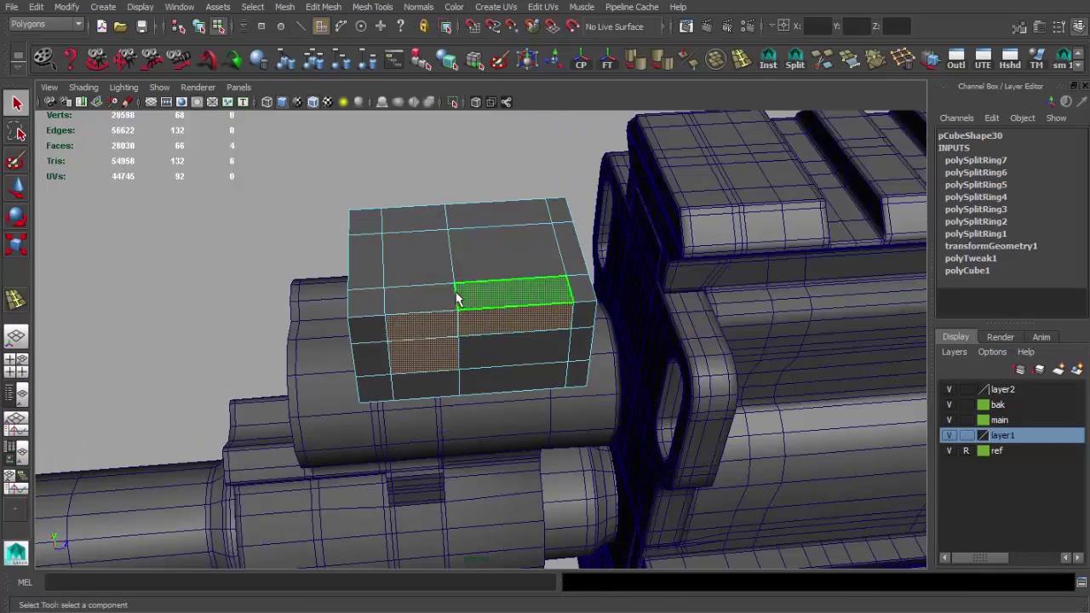
pyautogui.keyDown('shift'); pyautogui.click(486, 292); pyautogui.keyUp('shift')
pyautogui.press('Delete')
pyautogui.hotkey('ctrl', 'z')
pyautogui.moveTo(433, 316)
pyautogui.keyDown('alt'); pyautogui.mouseDown()
pyautogui.moveTo(516, 285)
pyautogui.moveTo(416, 343)
pyautogui.moveTo(499, 292)
pyautogui.moveTo(466, 325)
pyautogui.moveTo(597, 231)
pyautogui.moveTo(486, 243)
pyautogui.moveTo(645, 297)
pyautogui.moveTo(576, 397)
pyautogui.moveTo(585, 244)
pyautogui.mouseUp(); pyautogui.keyUp('alt')
pyautogui.press('Delete')
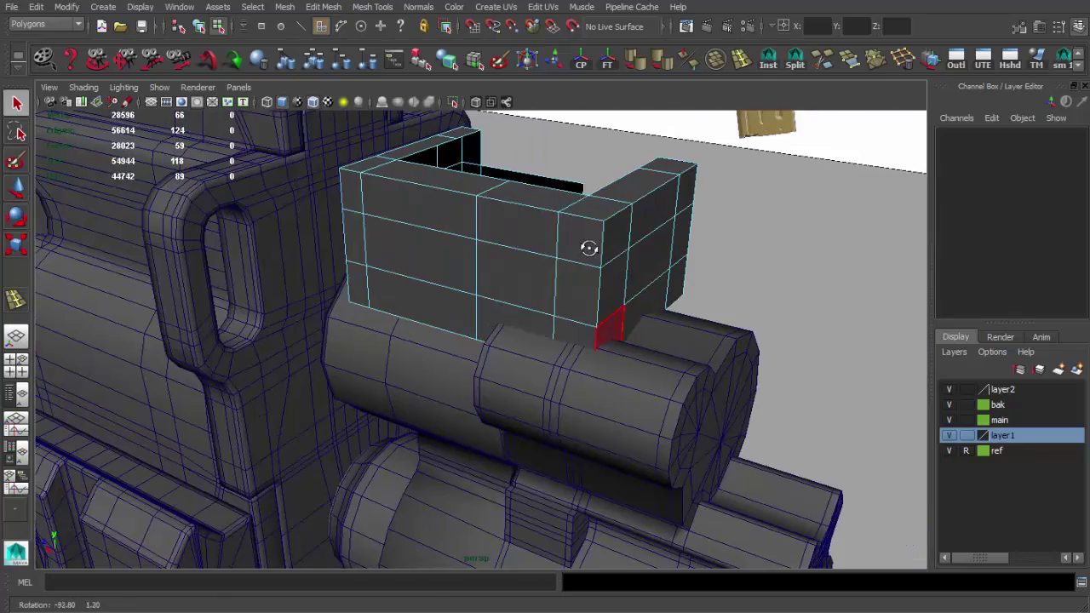
pyautogui.click(511, 217)
pyautogui.click(440, 207)
pyautogui.press('F8')
pyautogui.click(514, 277)
pyautogui.moveTo(513, 278)
pyautogui.keyDown('alt'); pyautogui.mouseDown()
pyautogui.moveTo(633, 272)
pyautogui.moveTo(324, 280)
pyautogui.moveTo(309, 253)
pyautogui.moveTo(555, 326)
pyautogui.moveTo(545, 297)
pyautogui.moveTo(611, 315)
pyautogui.moveTo(671, 272)
pyautogui.mouseUp(); pyautogui.keyUp('alt')
# - Put pCube36 into vertex editing and orbit around the gun to frame the sight box
pyautogui.press('F8')
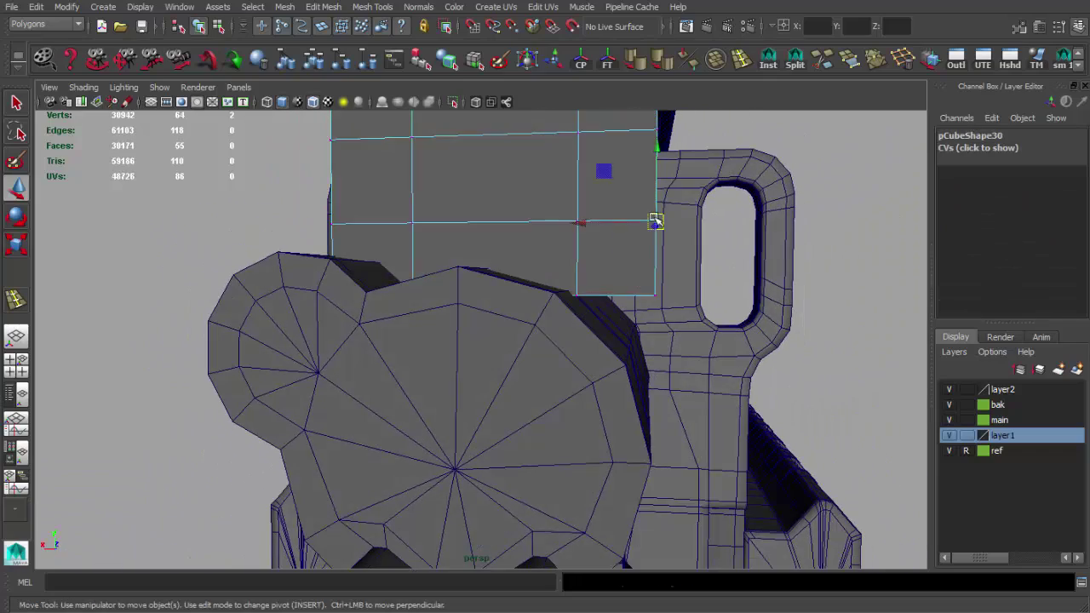
pyautogui.moveTo(601, 284)
pyautogui.keyDown('alt'); pyautogui.mouseDown()
pyautogui.moveTo(588, 281)
pyautogui.moveTo(723, 302)
pyautogui.moveTo(648, 315)
pyautogui.moveTo(460, 434)
pyautogui.mouseUp(); pyautogui.keyUp('alt')
pyautogui.moveTo(364, 315)
pyautogui.keyDown('alt'); pyautogui.mouseDown()
pyautogui.moveTo(565, 321)
pyautogui.moveTo(611, 306)
pyautogui.moveTo(621, 341)
pyautogui.moveTo(516, 335)
pyautogui.mouseUp(); pyautogui.keyUp('alt')
pyautogui.press('q')
pyautogui.keyDown('alt'); pyautogui.moveTo(516, 336); pyautogui.dragTo(533, 324, button='right'); pyautogui.keyUp('alt')
pyautogui.keyDown('alt'); pyautogui.moveTo(533, 324); pyautogui.dragTo(362, 293); pyautogui.keyUp('alt')
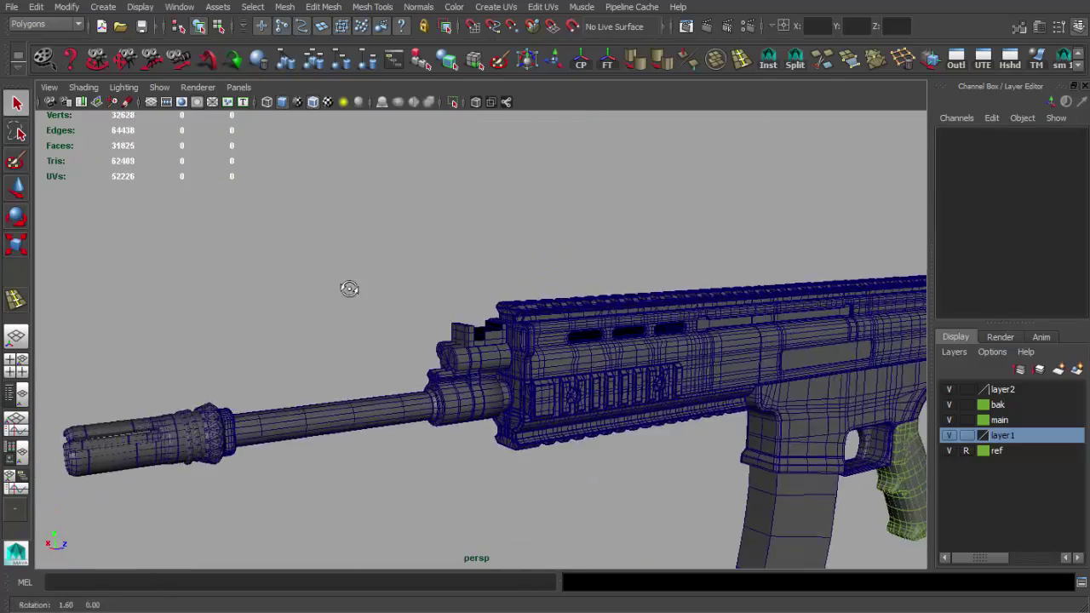
pyautogui.keyDown('alt'); pyautogui.moveTo(363, 294); pyautogui.dragTo(486, 352, button='right'); pyautogui.keyUp('alt')
pyautogui.moveTo(482, 360)
pyautogui.keyDown('alt'); pyautogui.mouseDown()
pyautogui.moveTo(735, 383)
pyautogui.moveTo(550, 378)
pyautogui.mouseUp(); pyautogui.keyUp('alt')
# - In the side view, move the box's upper vertices so its raised walls taper like the reference sight
pyautogui.press('space')
pyautogui.press('space')
pyautogui.click(324, 281)
pyautogui.press('w')
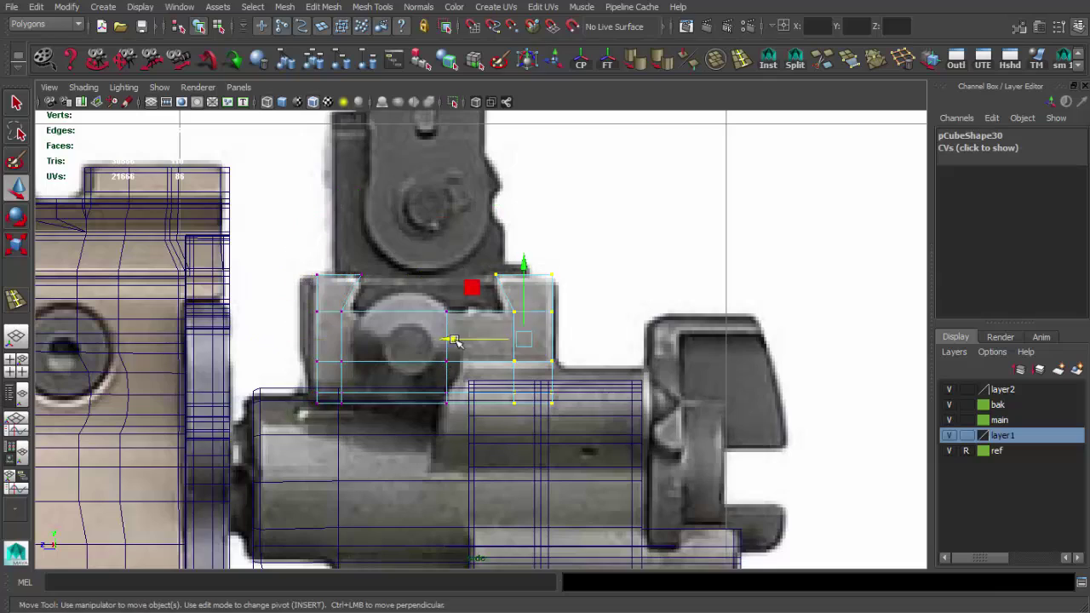
pyautogui.press('space')
pyautogui.press('space')
pyautogui.moveTo(636, 319)
pyautogui.keyDown('alt'); pyautogui.mouseDown()
pyautogui.moveTo(693, 316)
pyautogui.moveTo(576, 388)
pyautogui.moveTo(397, 272)
pyautogui.mouseUp(); pyautogui.keyUp('alt')
pyautogui.moveTo(397, 272)
pyautogui.keyDown('alt'); pyautogui.mouseDown(button='right')
pyautogui.moveTo(434, 346)
pyautogui.moveTo(461, 356)
pyautogui.mouseUp(button='right'); pyautogui.keyUp('alt')
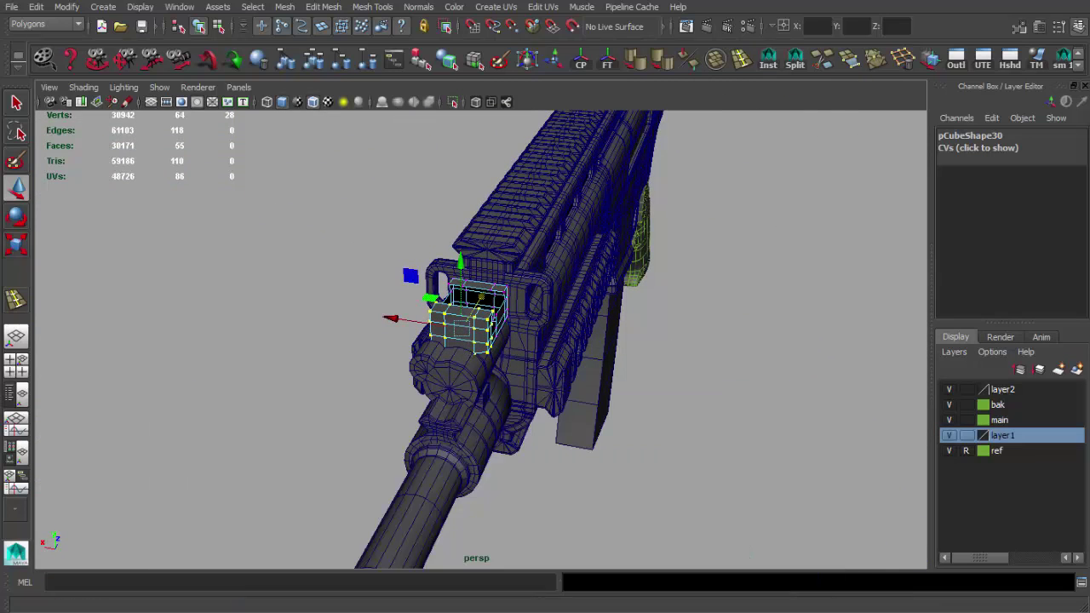
# - Insert a new edge loop across the front of the sight box
pyautogui.keyDown('alt'); pyautogui.moveTo(530, 380); pyautogui.dragTo(450, 312); pyautogui.keyUp('alt')
pyautogui.moveTo(451, 312)
pyautogui.keyDown('alt'); pyautogui.mouseDown(button='right')
pyautogui.moveTo(482, 397)
pyautogui.moveTo(482, 343)
pyautogui.moveTo(625, 413)
pyautogui.mouseUp(button='right'); pyautogui.keyUp('alt')
pyautogui.keyDown('alt'); pyautogui.moveTo(625, 413); pyautogui.dragTo(533, 318); pyautogui.keyUp('alt')
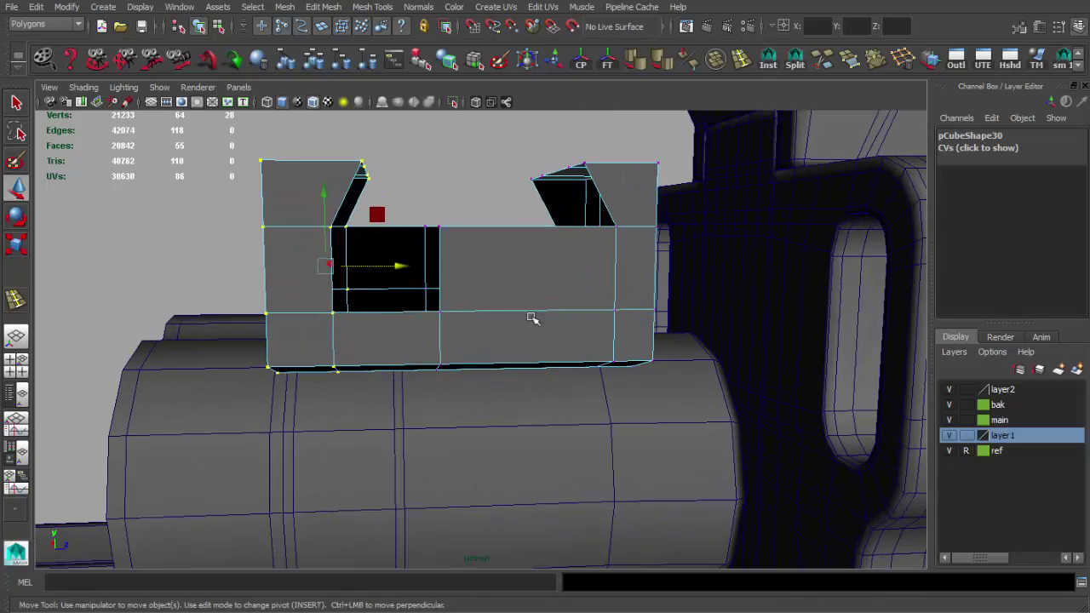
pyautogui.click(391, 315)
pyautogui.keyDown('alt'); pyautogui.moveTo(391, 315); pyautogui.dragTo(384, 321); pyautogui.keyUp('alt')
# - Move the vertices around the side opening to round it into a curved notch
pyautogui.press('w')
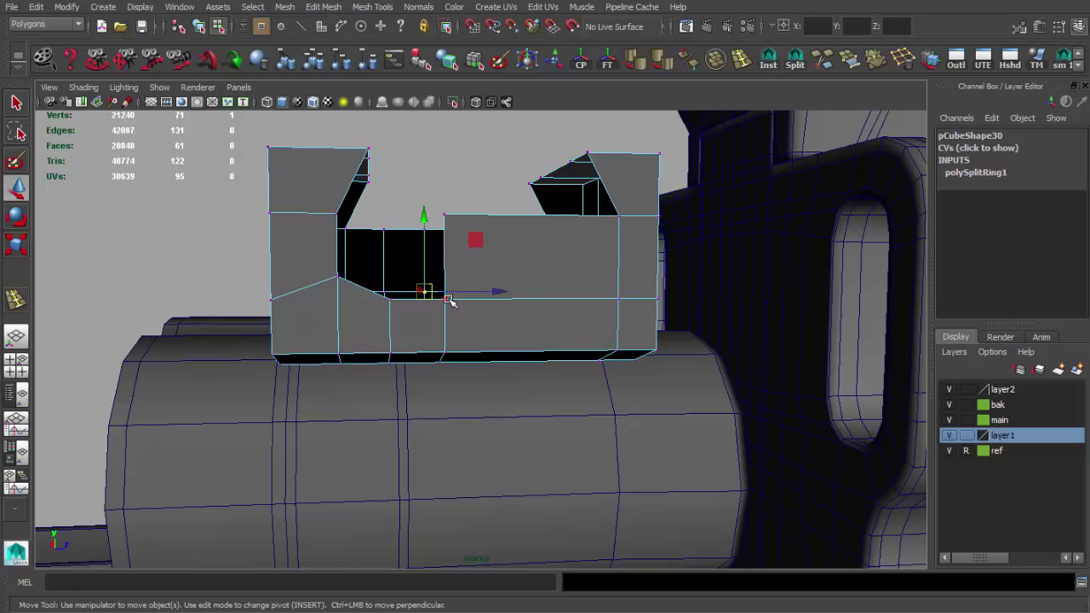
pyautogui.moveTo(457, 311)
pyautogui.keyDown('alt'); pyautogui.mouseDown()
pyautogui.moveTo(436, 228)
pyautogui.moveTo(610, 136)
pyautogui.mouseUp(); pyautogui.keyUp('alt')
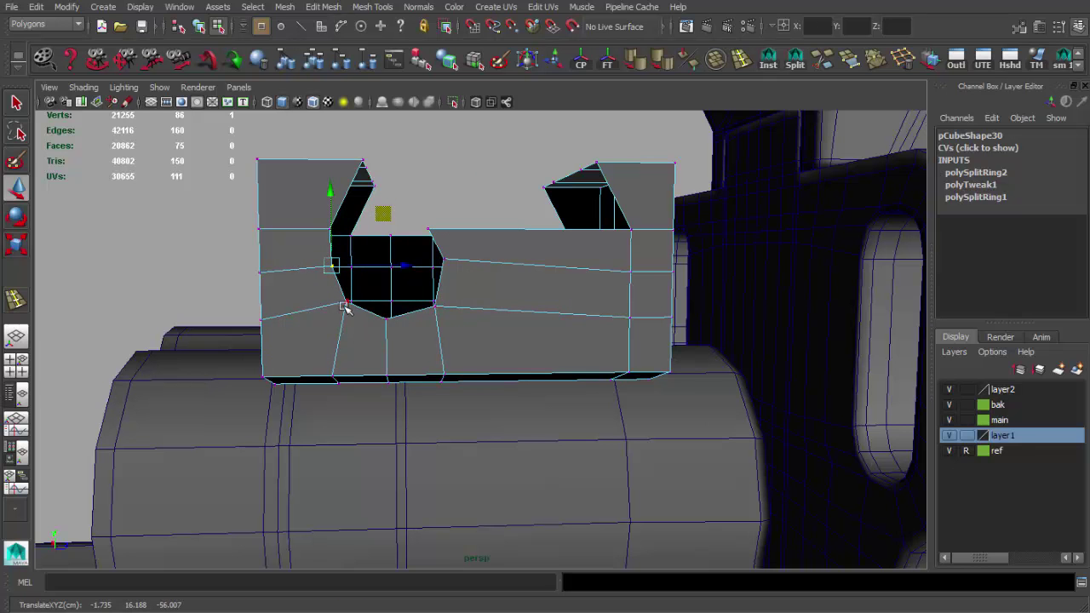
pyautogui.moveTo(400, 252)
pyautogui.keyDown('alt'); pyautogui.mouseDown()
pyautogui.moveTo(360, 280)
pyautogui.moveTo(395, 249)
pyautogui.mouseUp(); pyautogui.keyUp('alt')
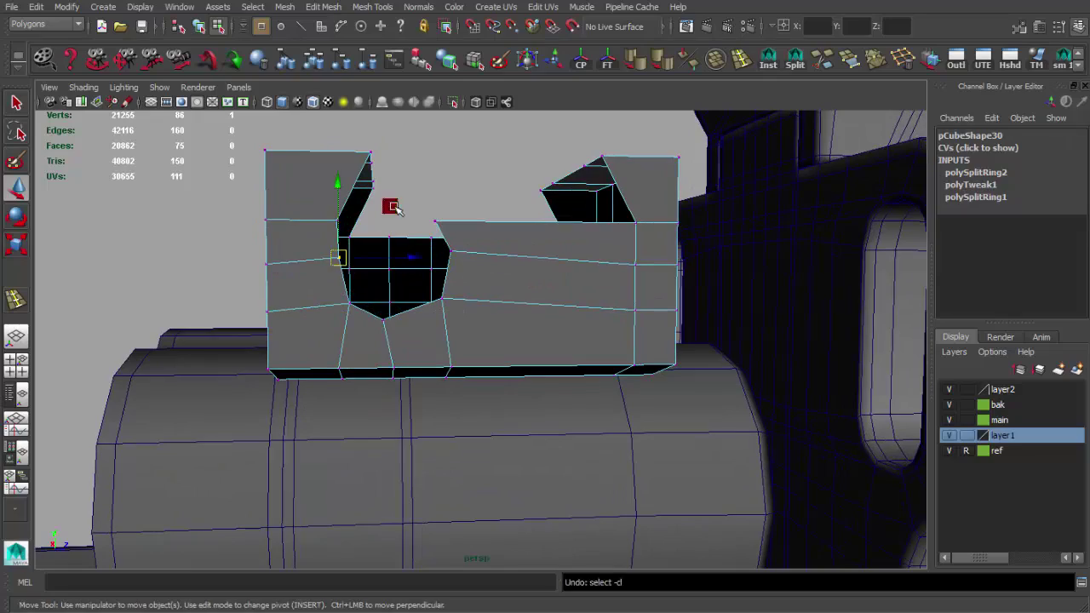
pyautogui.moveTo(413, 239)
pyautogui.keyDown('alt'); pyautogui.mouseDown()
pyautogui.moveTo(370, 236)
pyautogui.moveTo(383, 255)
pyautogui.mouseUp(); pyautogui.keyUp('alt')
pyautogui.keyDown('alt'); pyautogui.moveTo(383, 256); pyautogui.dragTo(465, 296, button='right'); pyautogui.keyUp('alt')
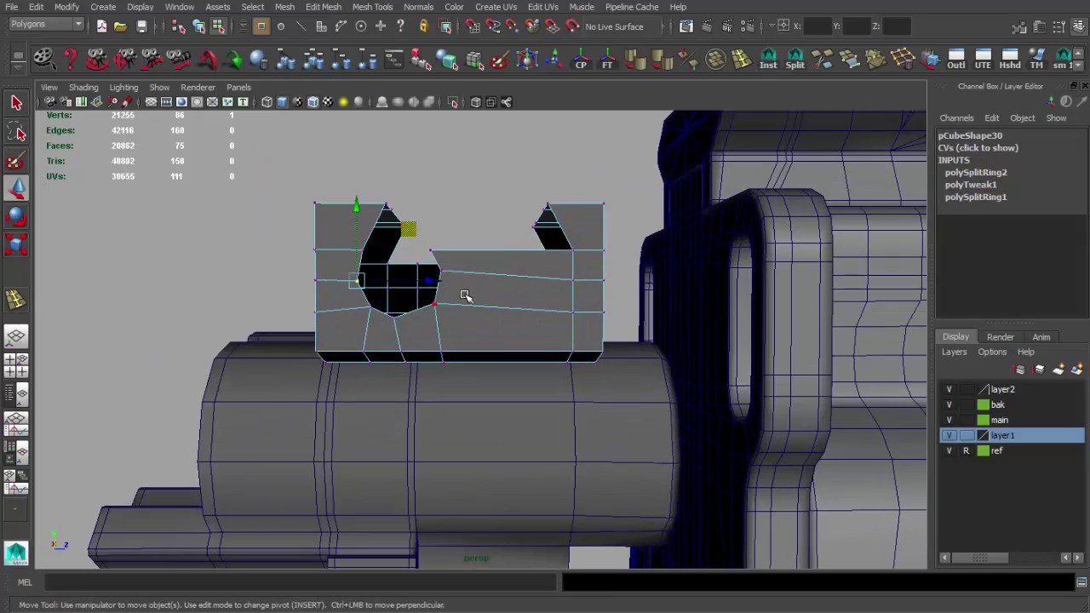
pyautogui.moveTo(466, 296)
pyautogui.keyDown('alt'); pyautogui.mouseDown()
pyautogui.moveTo(711, 294)
pyautogui.moveTo(353, 287)
pyautogui.moveTo(452, 336)
pyautogui.moveTo(347, 339)
pyautogui.mouseUp(); pyautogui.keyUp('alt')
# - Extrude the sight box's selected border edges and inspect the extrusion in wireframe
pyautogui.click(298, 289)
pyautogui.keyDown('alt'); pyautogui.moveTo(298, 289); pyautogui.dragTo(324, 341); pyautogui.keyUp('alt')
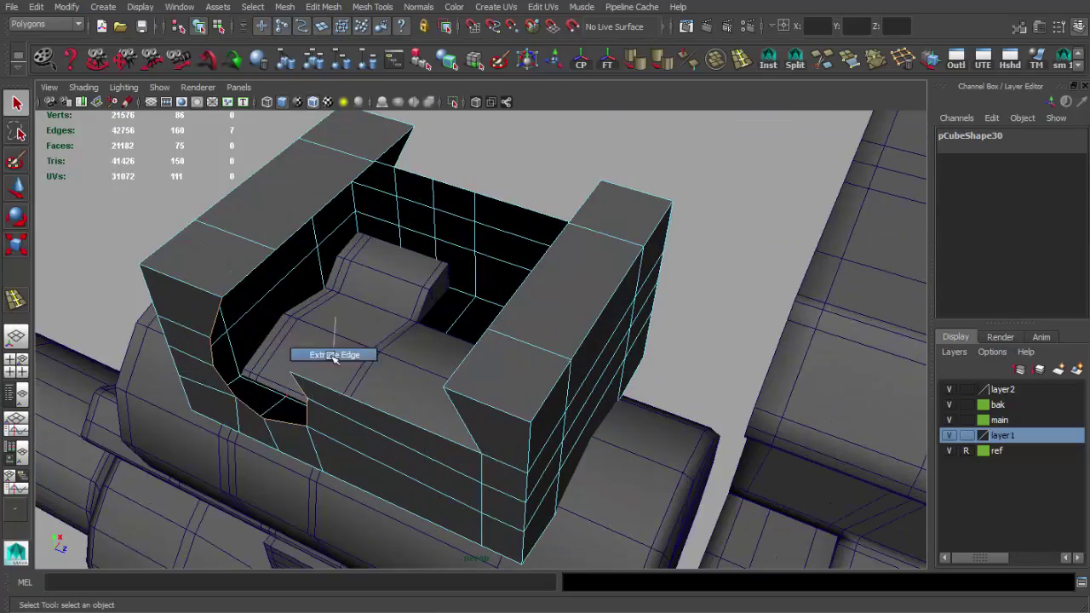
pyautogui.keyDown('shift'); pyautogui.moveTo(323, 340); pyautogui.dragTo(329, 353, button='right'); pyautogui.keyUp('shift')
pyautogui.moveTo(316, 309)
pyautogui.keyDown('alt'); pyautogui.mouseDown()
pyautogui.moveTo(410, 335)
pyautogui.moveTo(368, 317)
pyautogui.mouseUp(); pyautogui.keyUp('alt')
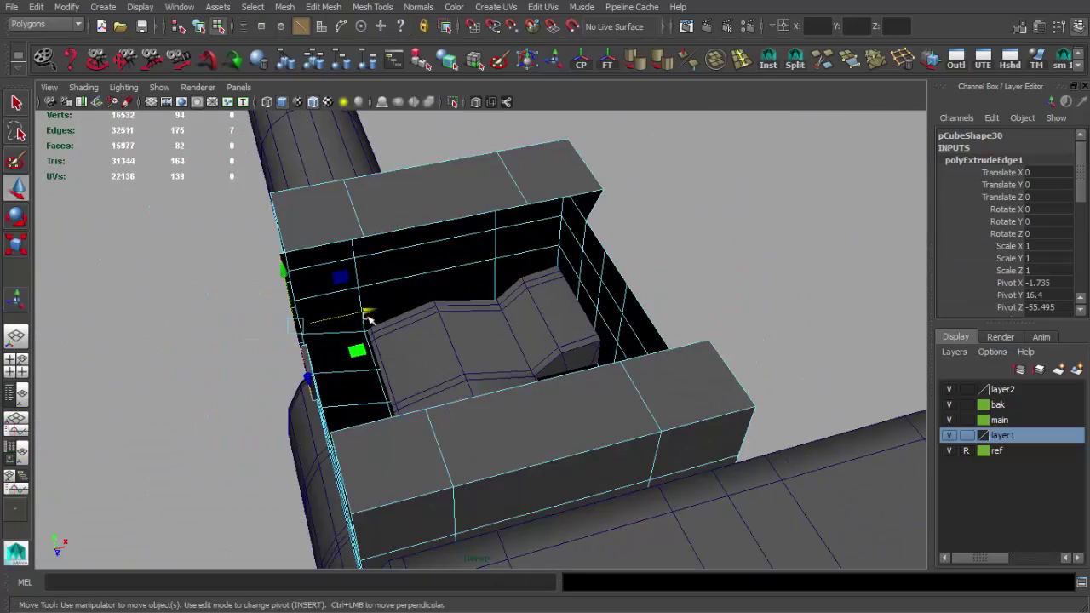
pyautogui.keyDown('alt'); pyautogui.moveTo(570, 277); pyautogui.dragTo(385, 350); pyautogui.keyUp('alt')
pyautogui.press('4')
pyautogui.hotkey('ctrl', 'z')
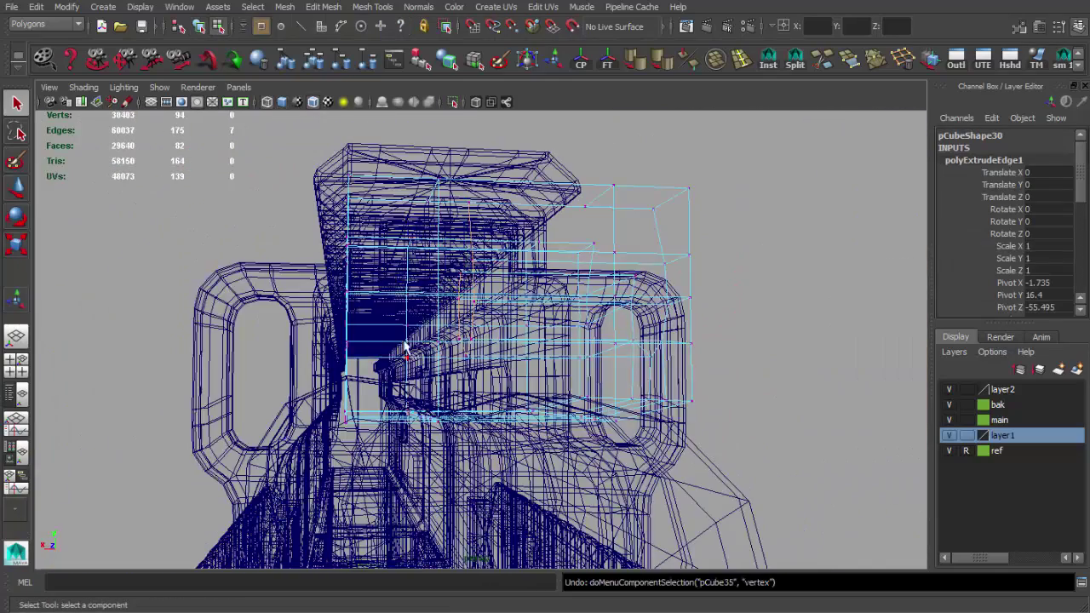
pyautogui.press('w')
pyautogui.press('f')
pyautogui.moveTo(521, 329)
pyautogui.keyDown('alt'); pyautogui.mouseDown()
pyautogui.moveTo(520, 357)
pyautogui.moveTo(503, 358)
pyautogui.mouseUp(); pyautogui.keyUp('alt')
pyautogui.press('5')
# - Isolate the box briefly and shift the extruded edges slightly sideways around the opening
pyautogui.press('F8')
pyautogui.keyDown('alt'); pyautogui.moveTo(499, 389); pyautogui.dragTo(513, 410, button='right'); pyautogui.keyUp('alt')
pyautogui.keyDown('alt'); pyautogui.moveTo(512, 409); pyautogui.dragTo(521, 160); pyautogui.keyUp('alt')
pyautogui.moveTo(603, 112)
pyautogui.keyDown('alt'); pyautogui.mouseDown()
pyautogui.moveTo(653, 397)
pyautogui.moveTo(479, 268)
pyautogui.moveTo(529, 400)
pyautogui.mouseUp(); pyautogui.keyUp('alt')
pyautogui.press('4')
pyautogui.press('F8')
pyautogui.press('5')
pyautogui.hotkey('ctrl', '1')
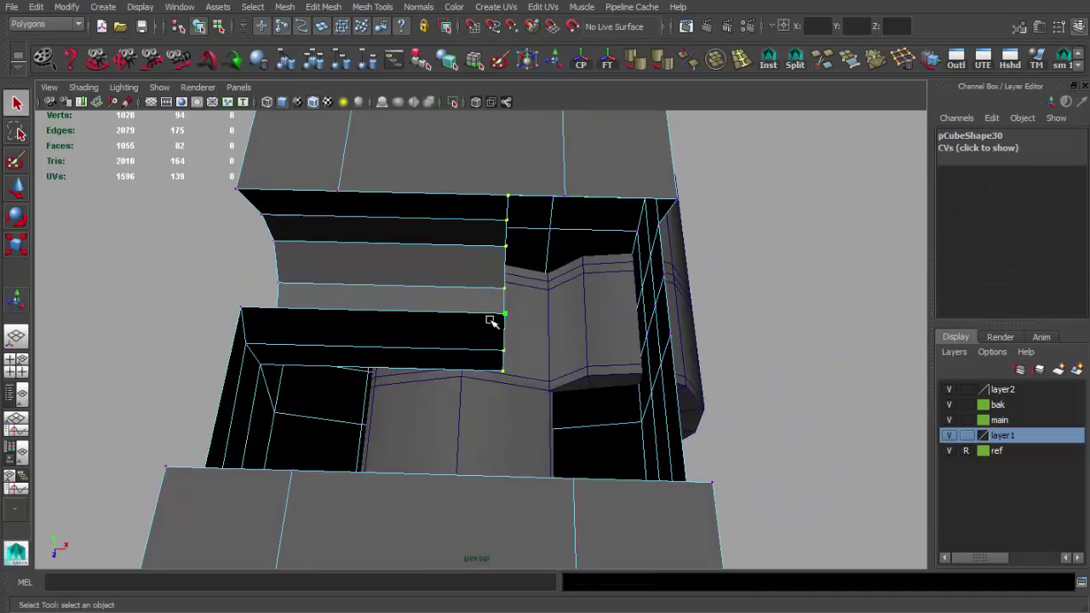
pyautogui.hotkey('ctrl', '1')
pyautogui.moveTo(624, 284)
pyautogui.keyDown('alt'); pyautogui.mouseDown()
pyautogui.moveTo(560, 268)
pyautogui.moveTo(722, 119)
pyautogui.moveTo(642, 187)
pyautogui.moveTo(660, 291)
pyautogui.moveTo(467, 297)
pyautogui.moveTo(737, 282)
pyautogui.moveTo(737, 296)
pyautogui.moveTo(510, 322)
pyautogui.mouseUp(); pyautogui.keyUp('alt')
pyautogui.moveTo(398, 313)
pyautogui.keyDown('alt'); pyautogui.mouseDown()
pyautogui.moveTo(383, 275)
pyautogui.moveTo(434, 287)
pyautogui.moveTo(458, 338)
pyautogui.mouseUp(); pyautogui.keyUp('alt')
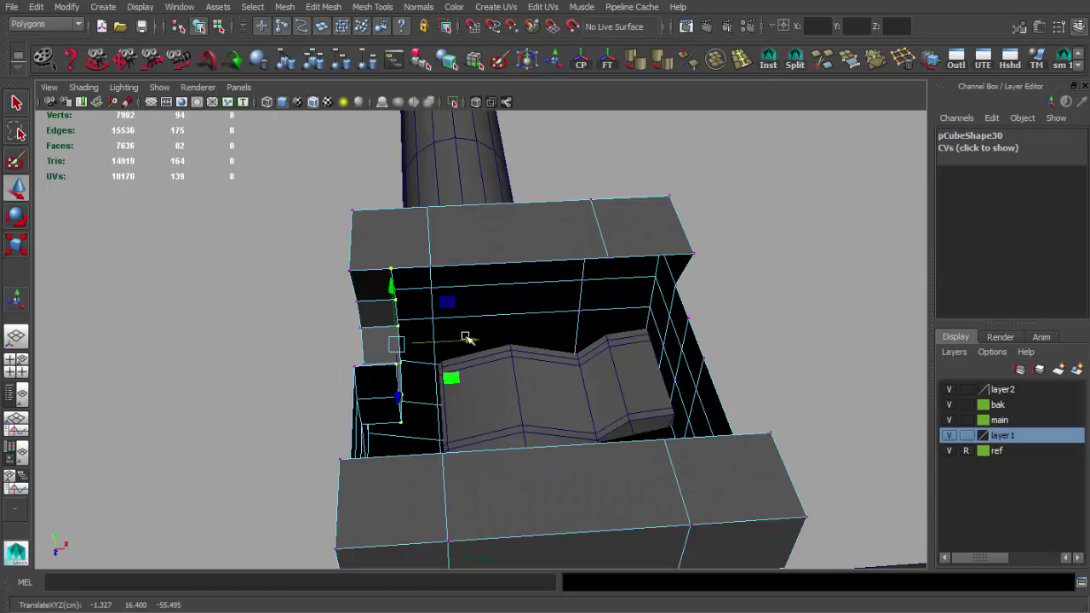
pyautogui.moveTo(489, 290); pyautogui.dragTo(394, 235)
pyautogui.press('q')
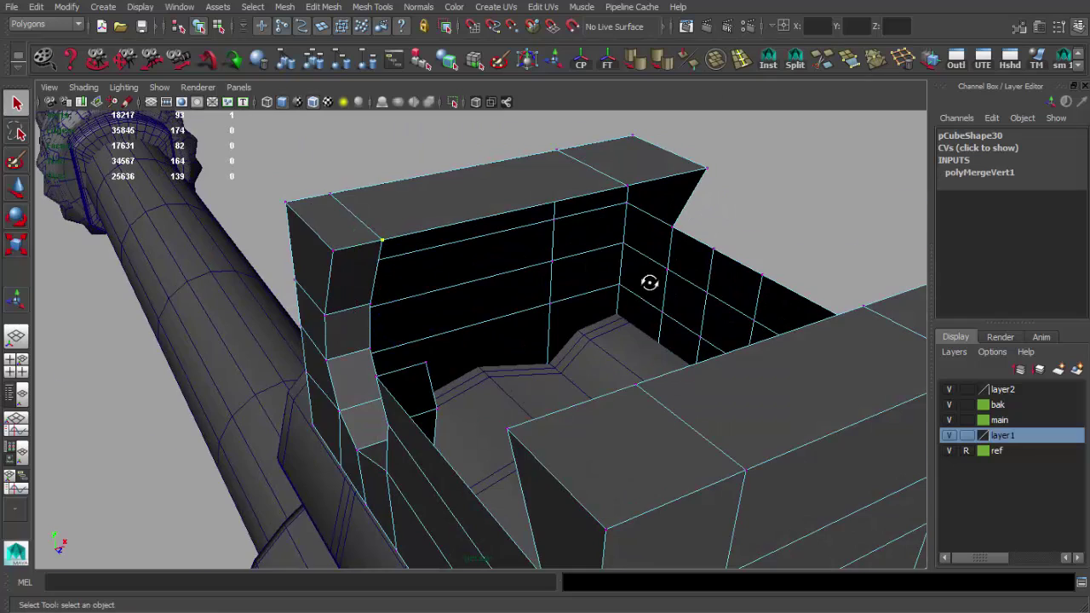
# - Extrude an edge along the opening upward and position the new edges
pyautogui.keyDown('alt'); pyautogui.moveTo(649, 283); pyautogui.dragTo(613, 360); pyautogui.keyUp('alt')
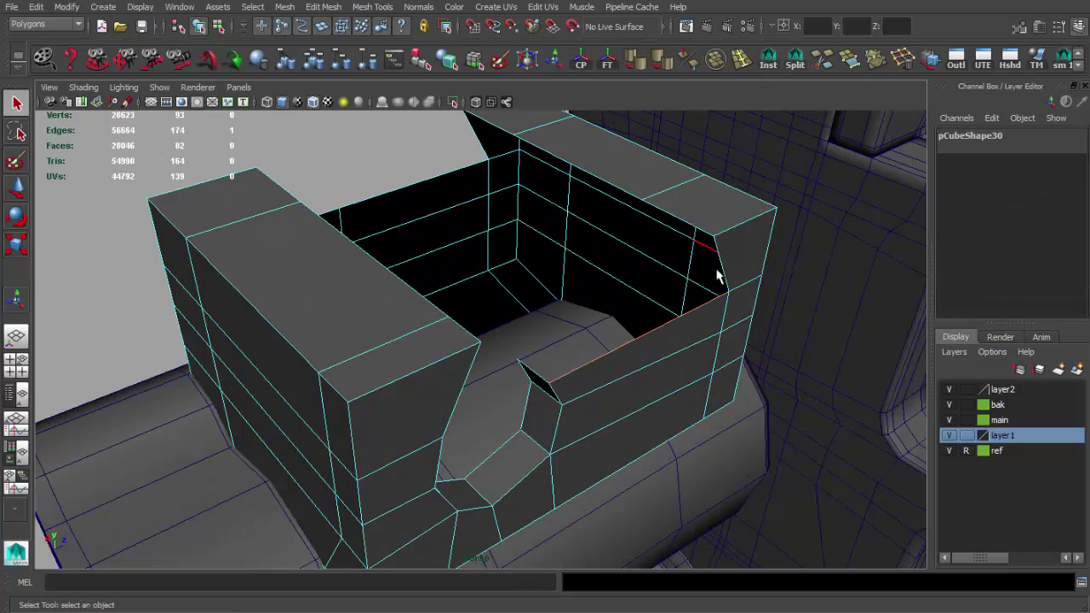
pyautogui.click(498, 143)
pyautogui.moveTo(498, 142)
pyautogui.keyDown('alt'); pyautogui.mouseDown()
pyautogui.moveTo(574, 178)
pyautogui.moveTo(611, 226)
pyautogui.mouseUp(); pyautogui.keyUp('alt')
pyautogui.press('w')
pyautogui.keyDown('shift'); pyautogui.moveTo(592, 247); pyautogui.dragTo(523, 307, button='right'); pyautogui.keyUp('shift')
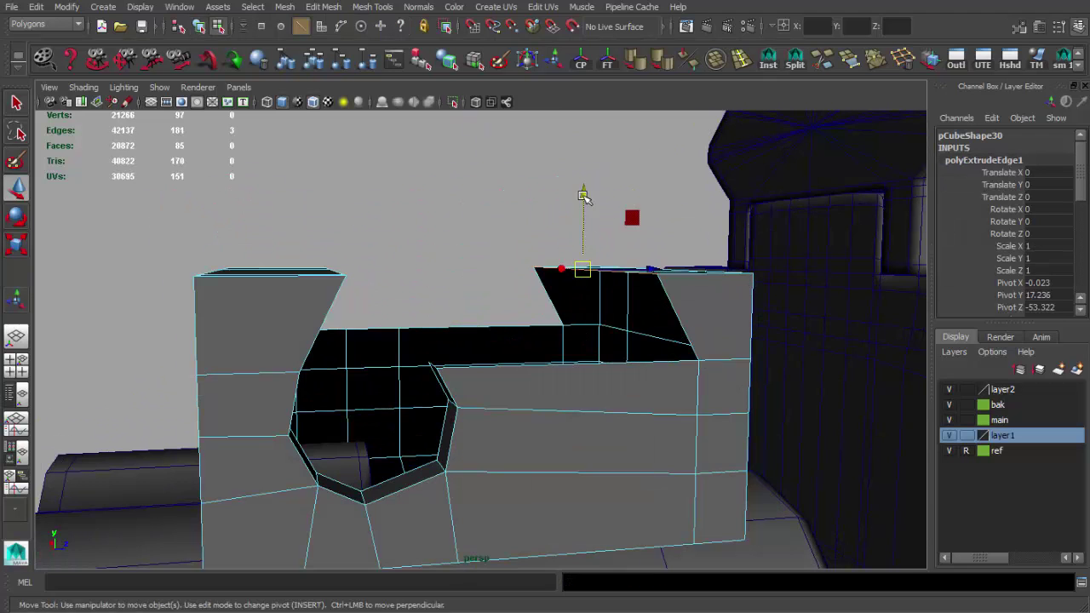
pyautogui.press('3')
pyautogui.press('1')
pyautogui.moveTo(584, 244)
pyautogui.keyDown('alt'); pyautogui.mouseDown()
pyautogui.moveTo(615, 284)
pyautogui.moveTo(666, 288)
pyautogui.mouseUp(); pyautogui.keyUp('alt')
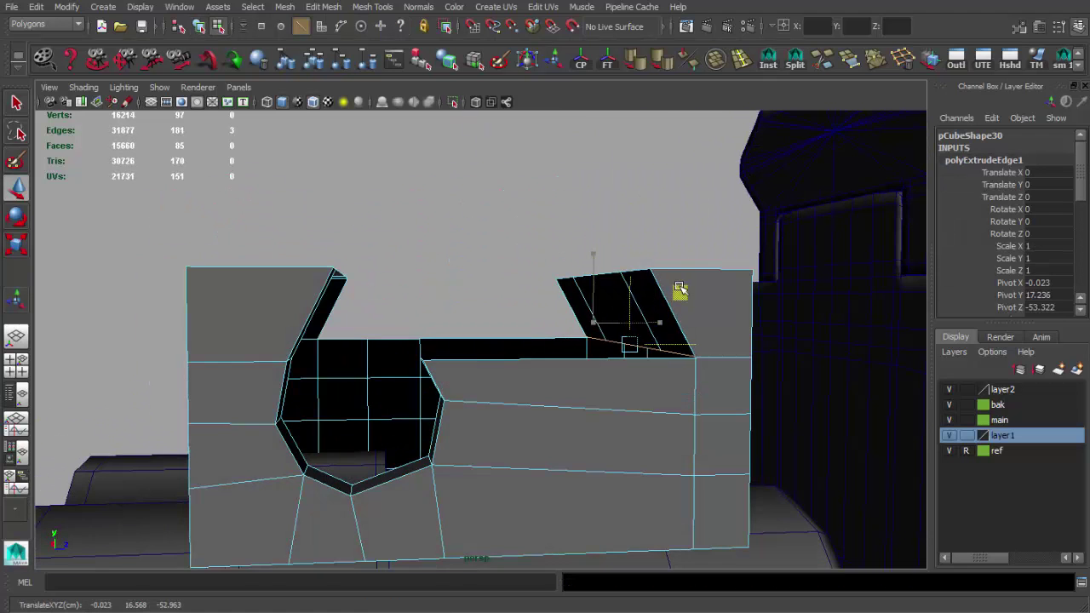
# - Adjust the block's edges around the opening and append polygons to fill its open borders
pyautogui.press('4')
pyautogui.press('q')
pyautogui.press('5')
pyautogui.keyDown('alt'); pyautogui.moveTo(672, 345); pyautogui.dragTo(625, 377); pyautogui.keyUp('alt')
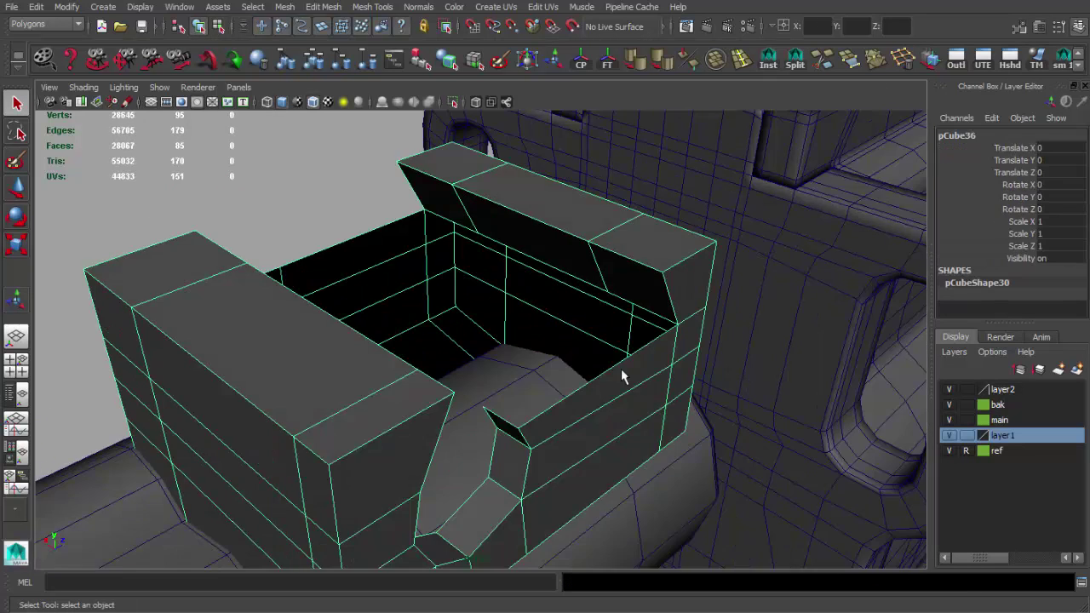
pyautogui.press('F10')
pyautogui.keyDown('alt'); pyautogui.moveTo(640, 261); pyautogui.dragTo(541, 247); pyautogui.keyUp('alt')
pyautogui.press('w')
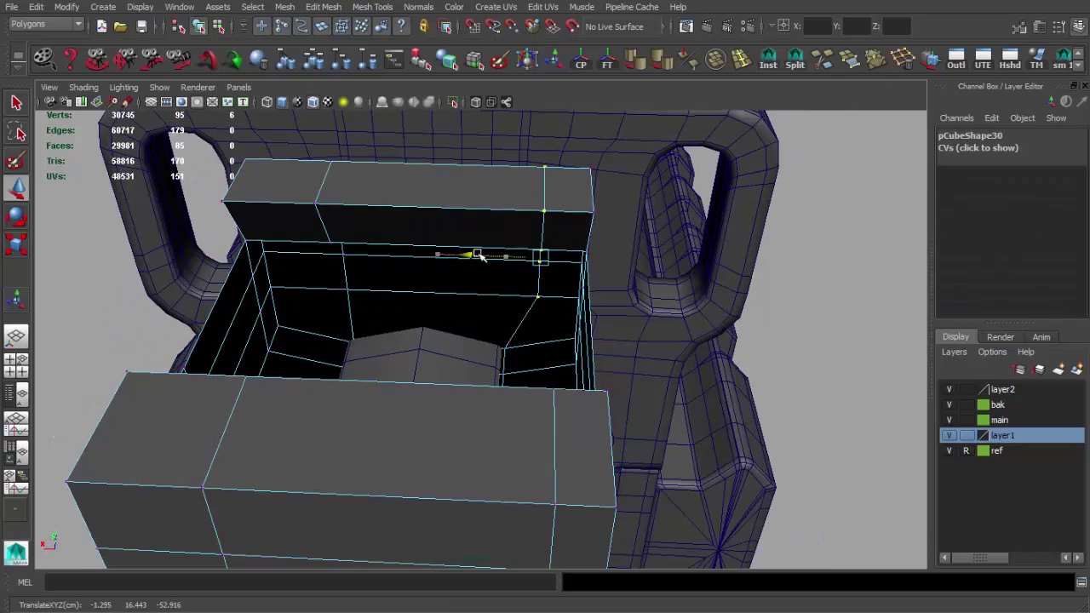
pyautogui.keyDown('alt'); pyautogui.moveTo(432, 253); pyautogui.dragTo(460, 292); pyautogui.keyUp('alt')
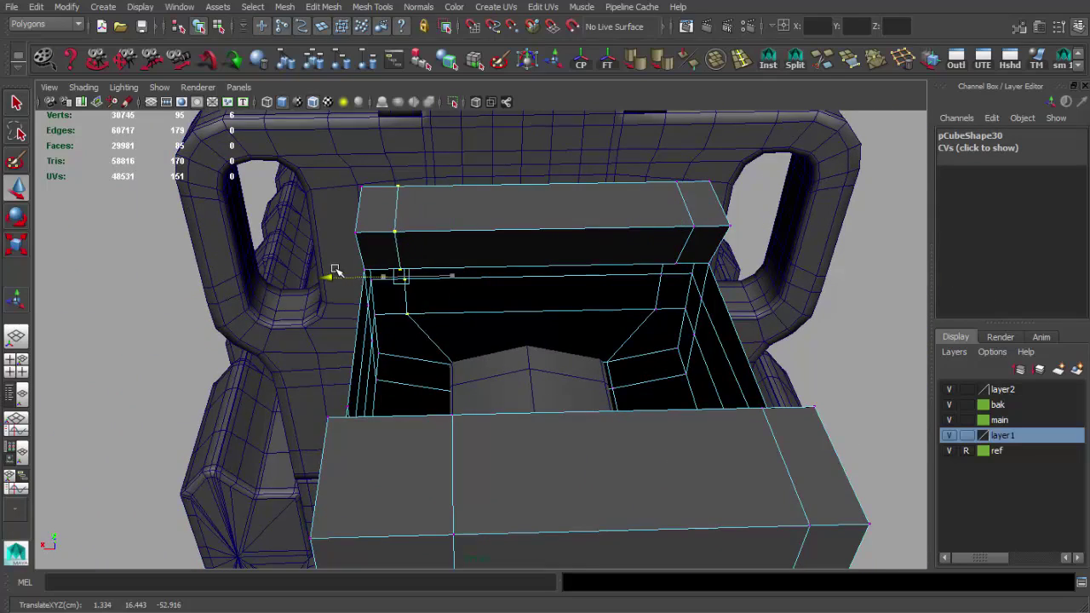
pyautogui.keyDown('alt'); pyautogui.moveTo(335, 271); pyautogui.dragTo(523, 273); pyautogui.keyUp('alt')
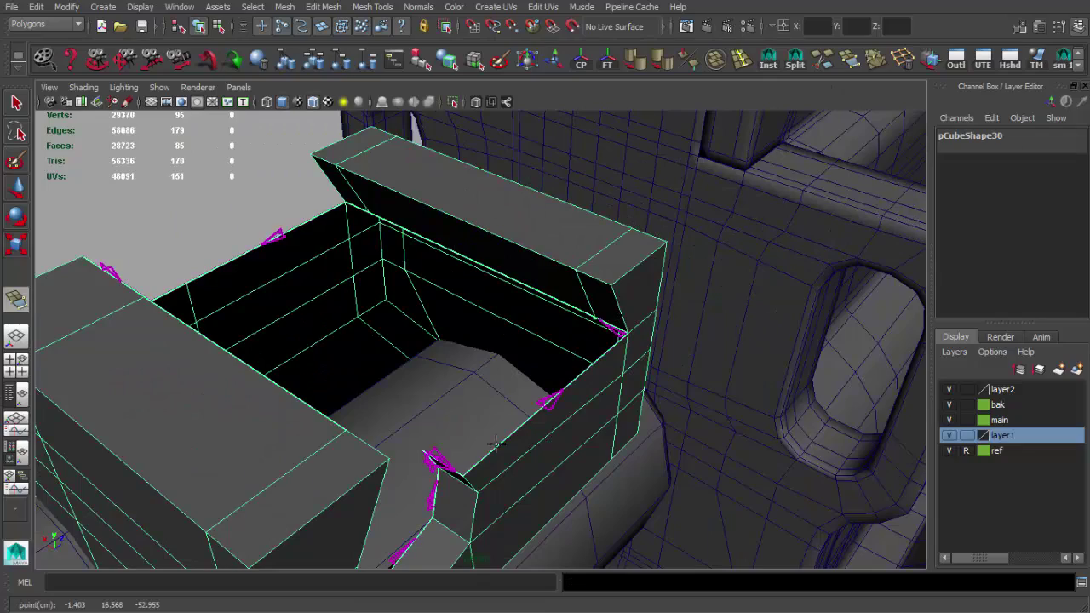
pyautogui.moveTo(449, 461)
pyautogui.keyDown('alt'); pyautogui.mouseDown()
pyautogui.moveTo(416, 319)
pyautogui.moveTo(574, 365)
pyautogui.moveTo(483, 360)
pyautogui.mouseUp(); pyautogui.keyUp('alt')
pyautogui.press('g')
# - Extrude edges of the notch wall twice to build up the inner wall
pyautogui.click(686, 504)
pyautogui.moveTo(686, 505)
pyautogui.keyDown('alt'); pyautogui.mouseDown()
pyautogui.moveTo(463, 390)
pyautogui.moveTo(375, 397)
pyautogui.moveTo(415, 424)
pyautogui.mouseUp(); pyautogui.keyUp('alt')
pyautogui.hotkey('ctrl', 'e')
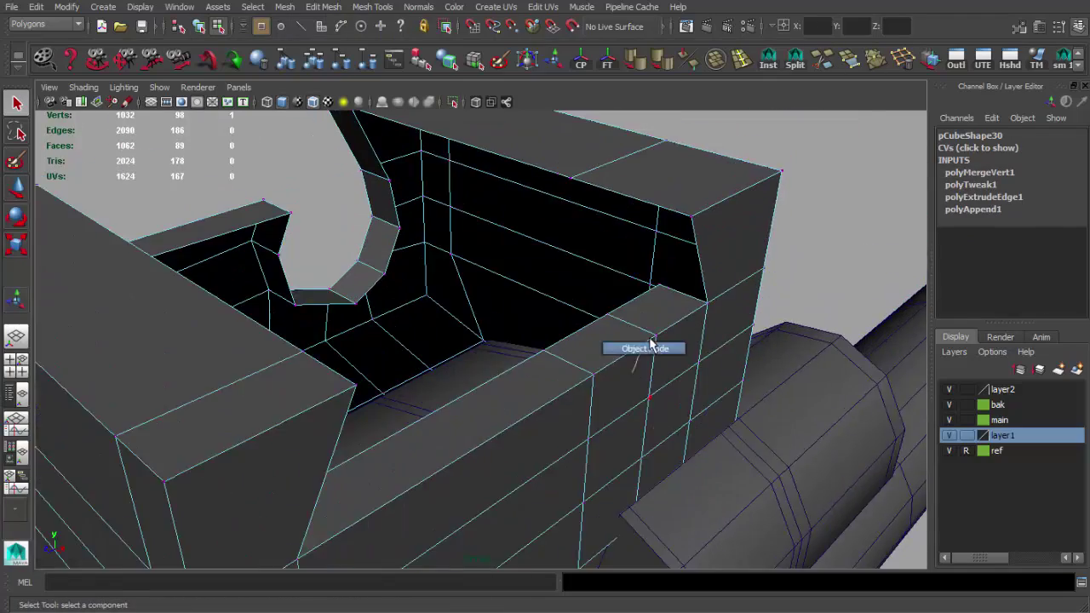
pyautogui.keyDown('alt'); pyautogui.moveTo(664, 305); pyautogui.dragTo(411, 249); pyautogui.keyUp('alt')
pyautogui.keyDown('alt'); pyautogui.moveTo(559, 298); pyautogui.dragTo(555, 240); pyautogui.keyUp('alt')
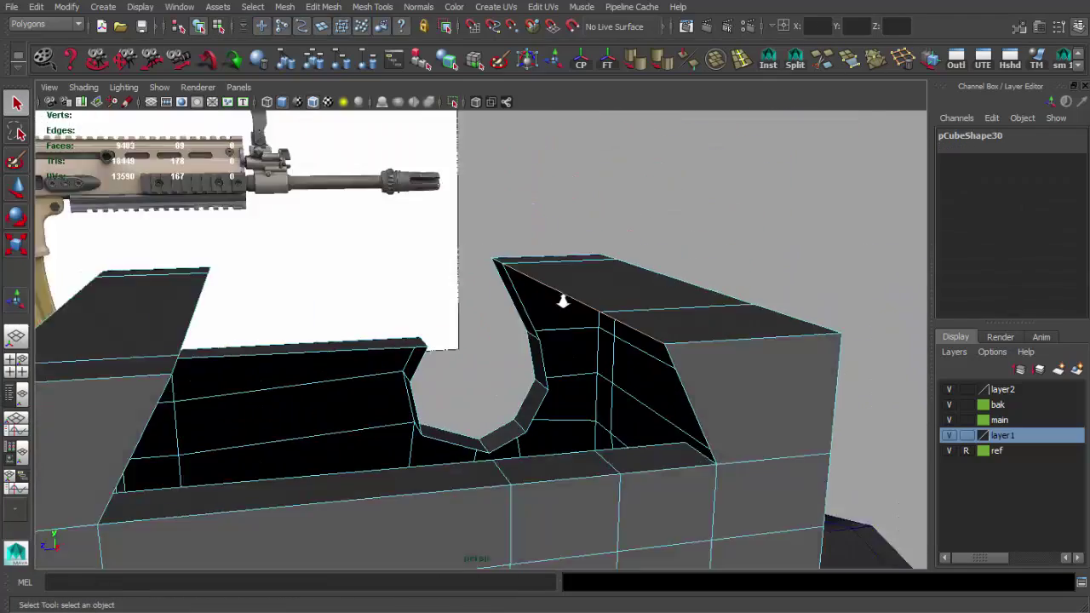
pyautogui.hotkey('ctrl', 'e')
# - Snap a stray vertex of the extruded wall onto its neighbour to merge them
pyautogui.keyDown('alt'); pyautogui.moveTo(573, 341); pyautogui.dragTo(725, 450); pyautogui.keyUp('alt')
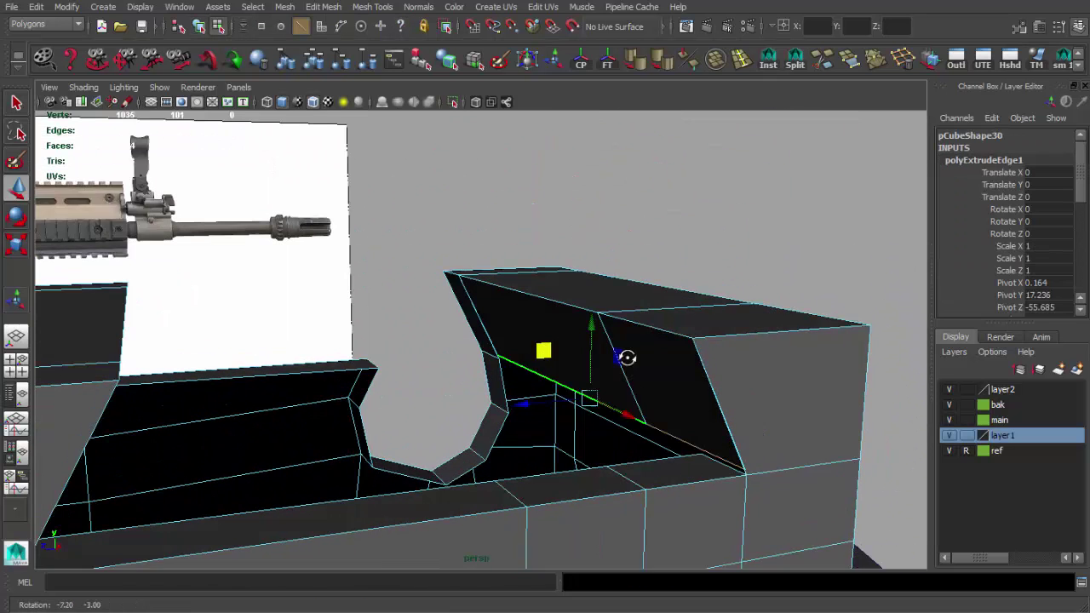
pyautogui.click(735, 467)
pyautogui.middleClick(446, 350)
pyautogui.moveTo(447, 349)
pyautogui.keyDown('alt'); pyautogui.mouseDown()
pyautogui.moveTo(584, 380)
pyautogui.moveTo(371, 209)
pyautogui.mouseUp(); pyautogui.keyUp('alt')
pyautogui.press('q')
pyautogui.moveTo(553, 372)
pyautogui.keyDown('alt'); pyautogui.mouseDown()
pyautogui.moveTo(506, 358)
pyautogui.moveTo(394, 378)
pyautogui.mouseUp(); pyautogui.keyUp('alt')
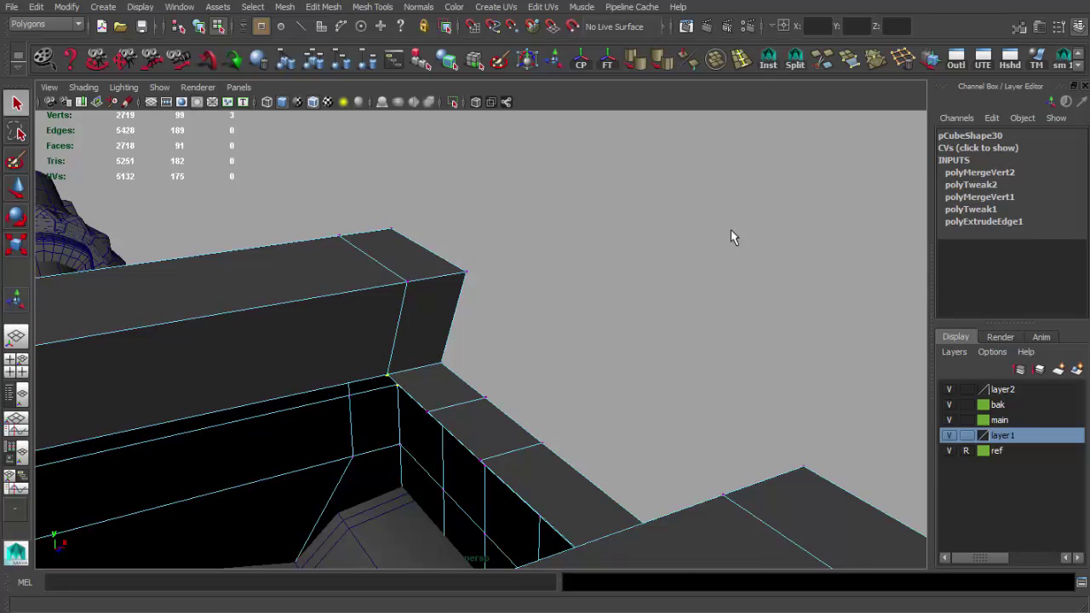
pyautogui.keyDown('alt'); pyautogui.moveTo(730, 230); pyautogui.dragTo(358, 442); pyautogui.keyUp('alt')
# - Extrude the top edge of the inner wall and pull it into place
pyautogui.click(336, 333)
pyautogui.moveTo(319, 282)
pyautogui.keyDown('alt'); pyautogui.mouseDown()
pyautogui.moveTo(586, 408)
pyautogui.moveTo(451, 396)
pyautogui.moveTo(426, 287)
pyautogui.moveTo(409, 287)
pyautogui.moveTo(440, 307)
pyautogui.moveTo(362, 256)
pyautogui.mouseUp(); pyautogui.keyUp('alt')
pyautogui.press('F10')
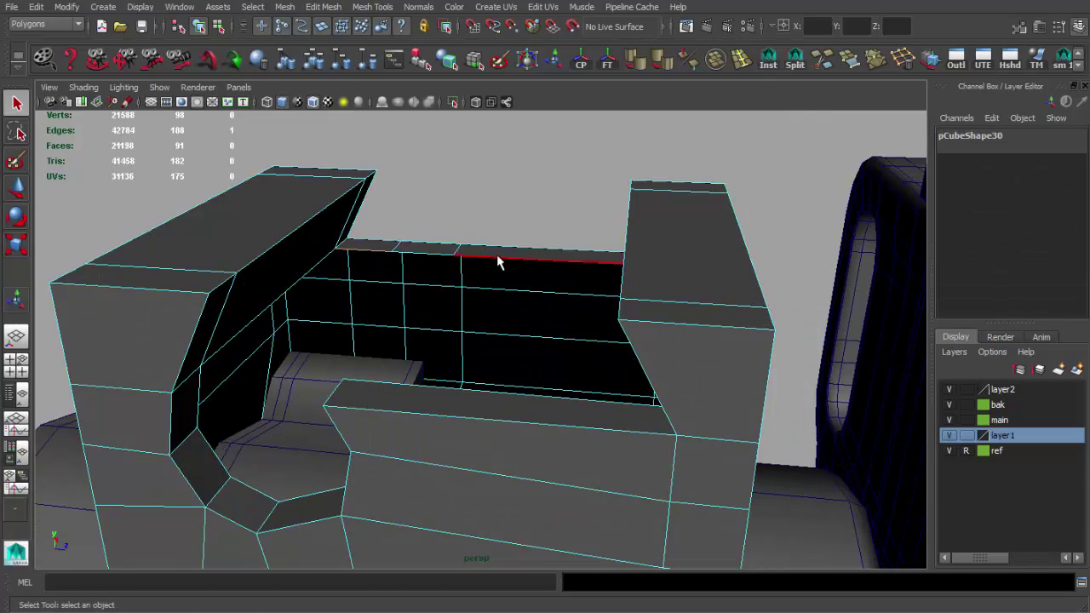
pyautogui.click(498, 262)
pyautogui.keyDown('alt'); pyautogui.moveTo(498, 263); pyautogui.dragTo(487, 310); pyautogui.keyUp('alt')
pyautogui.hotkey('ctrl', 'e')
pyautogui.moveTo(480, 236)
pyautogui.keyDown('alt'); pyautogui.mouseDown()
pyautogui.moveTo(514, 309)
pyautogui.moveTo(475, 292)
pyautogui.mouseUp(); pyautogui.keyUp('alt')
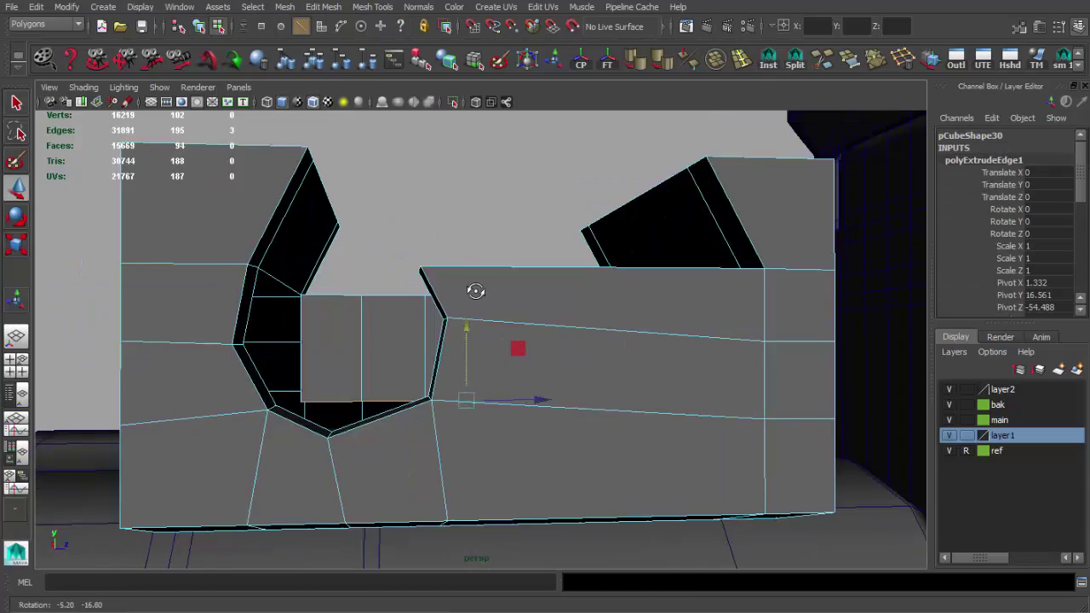
pyautogui.moveTo(463, 329)
pyautogui.keyDown('alt'); pyautogui.mouseDown()
pyautogui.moveTo(384, 440)
pyautogui.moveTo(548, 440)
pyautogui.moveTo(404, 363)
pyautogui.moveTo(426, 336)
pyautogui.moveTo(416, 360)
pyautogui.moveTo(592, 313)
pyautogui.mouseUp(); pyautogui.keyUp('alt')
pyautogui.keyDown('alt'); pyautogui.moveTo(718, 338); pyautogui.dragTo(491, 402); pyautogui.keyUp('alt')
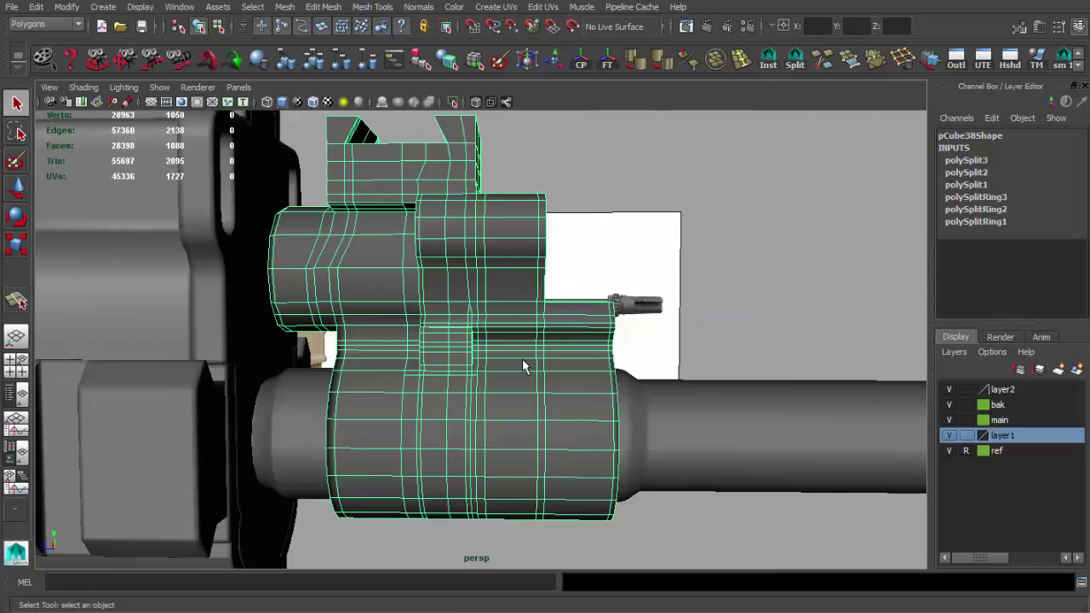
pyautogui.moveTo(523, 365)
pyautogui.keyDown('alt'); pyautogui.mouseDown()
pyautogui.moveTo(657, 281)
pyautogui.moveTo(445, 295)
pyautogui.mouseUp(); pyautogui.keyUp('alt')
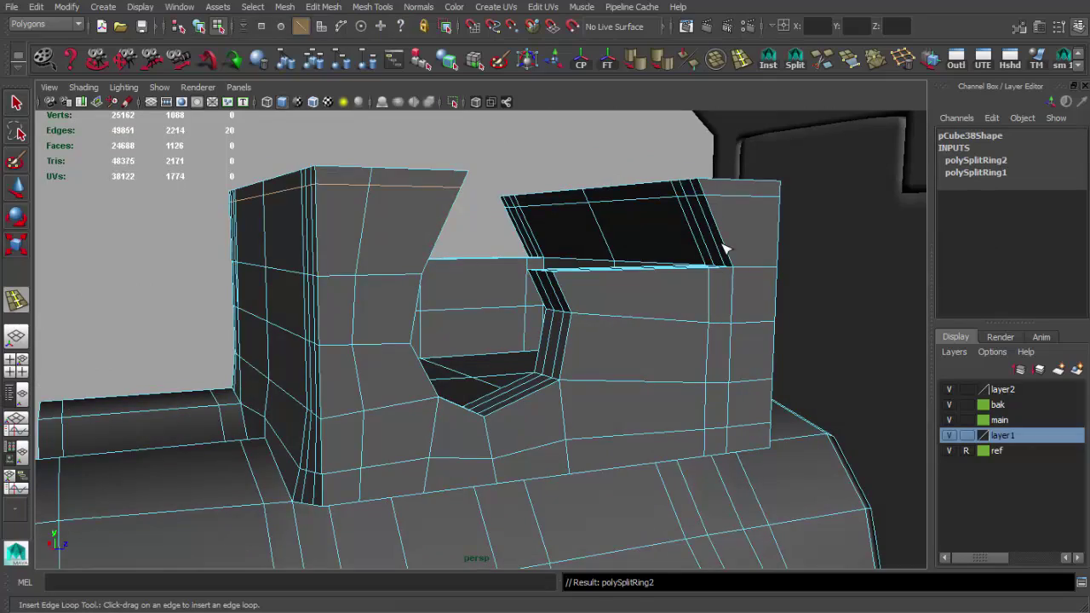
# - Insert a supporting edge loop across the block and split a first edge, repositioning its vertex
pyautogui.click(724, 249)
pyautogui.moveTo(670, 247); pyautogui.dragTo(662, 263)
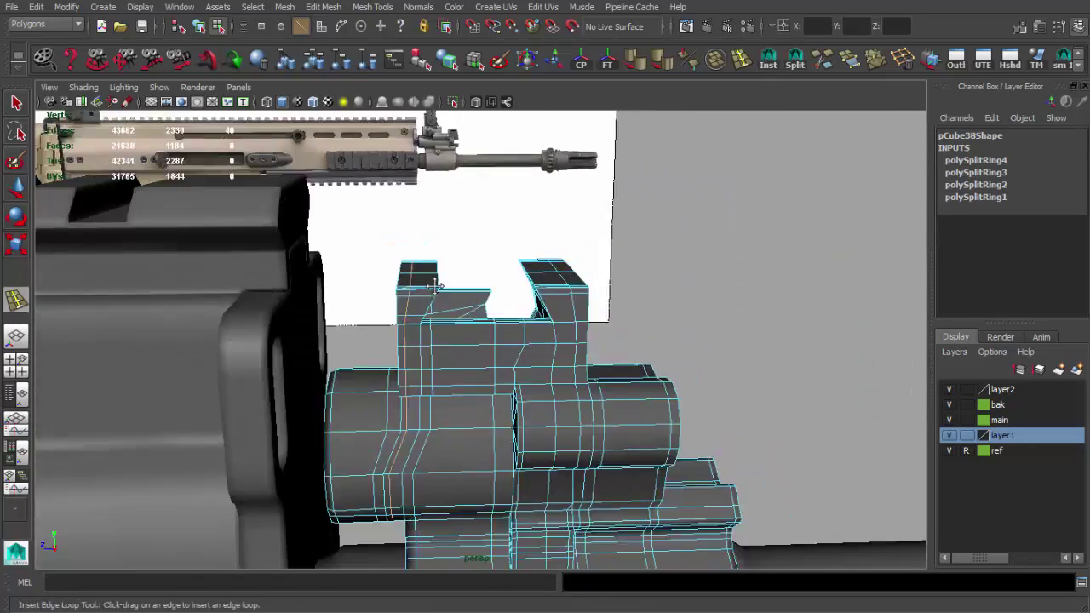
pyautogui.moveTo(434, 286)
pyautogui.keyDown('alt'); pyautogui.mouseDown()
pyautogui.moveTo(370, 312)
pyautogui.moveTo(506, 305)
pyautogui.mouseUp(); pyautogui.keyUp('alt')
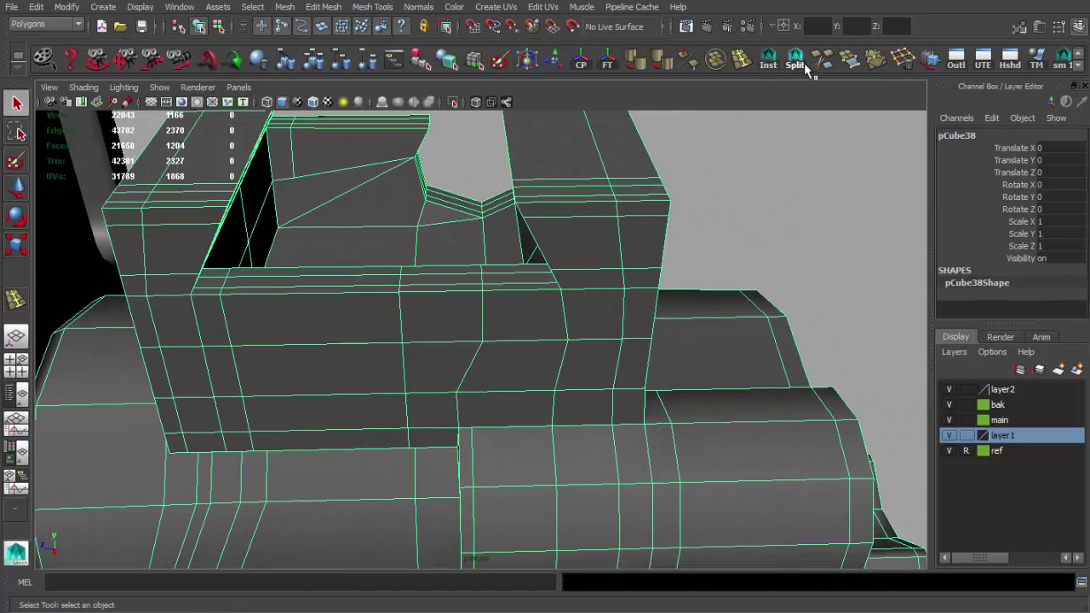
pyautogui.click(794, 58)
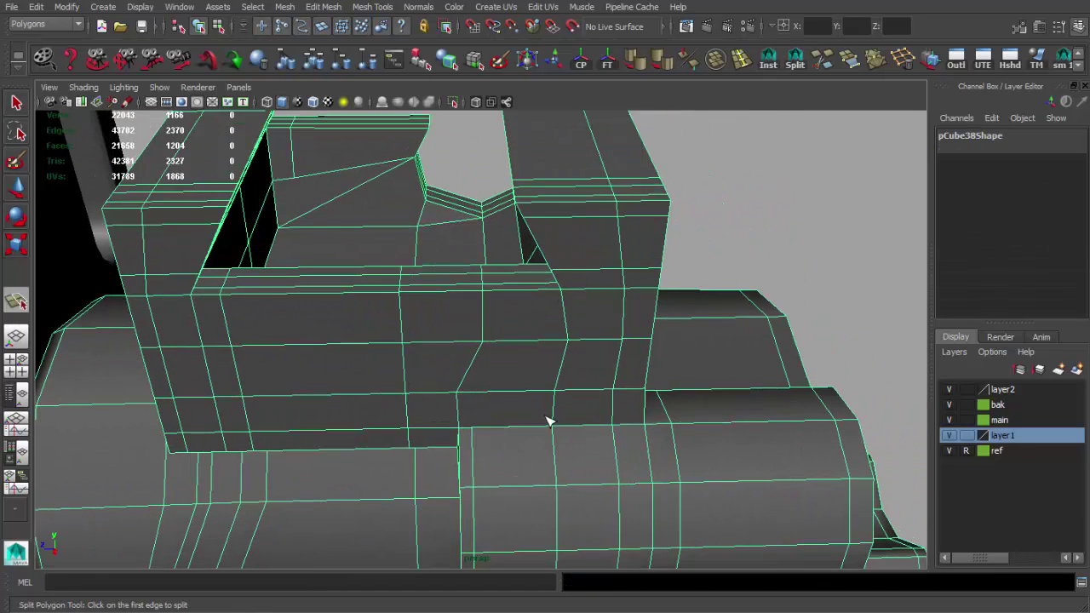
pyautogui.scroll(2, 562, 414)
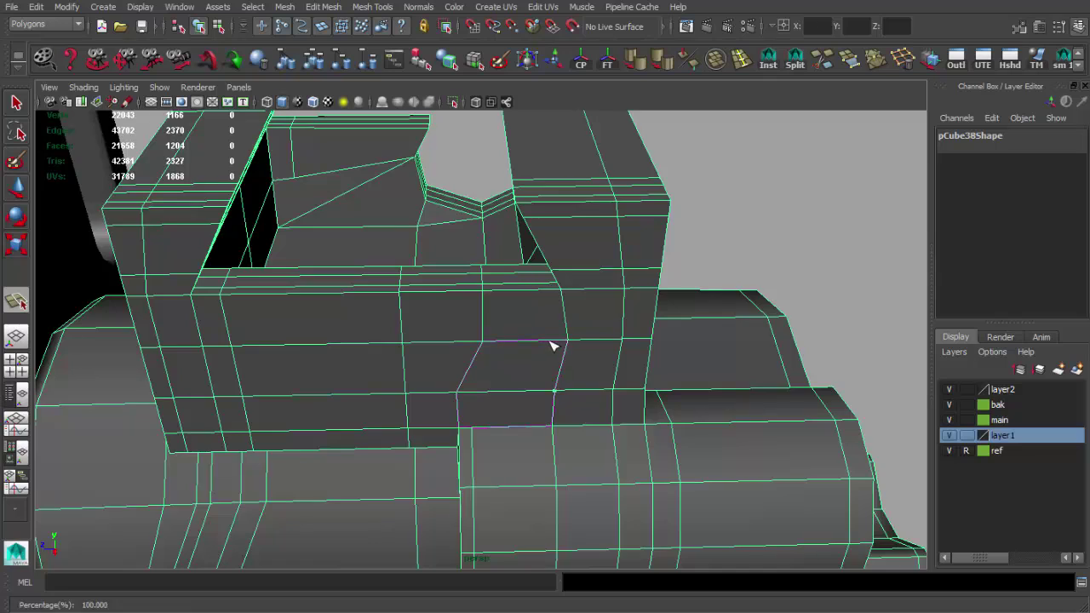
pyautogui.moveTo(535, 297)
pyautogui.keyDown('alt'); pyautogui.mouseDown()
pyautogui.moveTo(530, 357)
pyautogui.moveTo(454, 309)
pyautogui.moveTo(471, 353)
pyautogui.moveTo(531, 391)
pyautogui.mouseUp(); pyautogui.keyUp('alt')
pyautogui.click(567, 418)
pyautogui.press('Return')
pyautogui.press('w')
pyautogui.moveTo(548, 407)
pyautogui.keyDown('alt'); pyautogui.mouseDown()
pyautogui.moveTo(555, 326)
pyautogui.moveTo(571, 338)
pyautogui.mouseUp(); pyautogui.keyUp('alt')
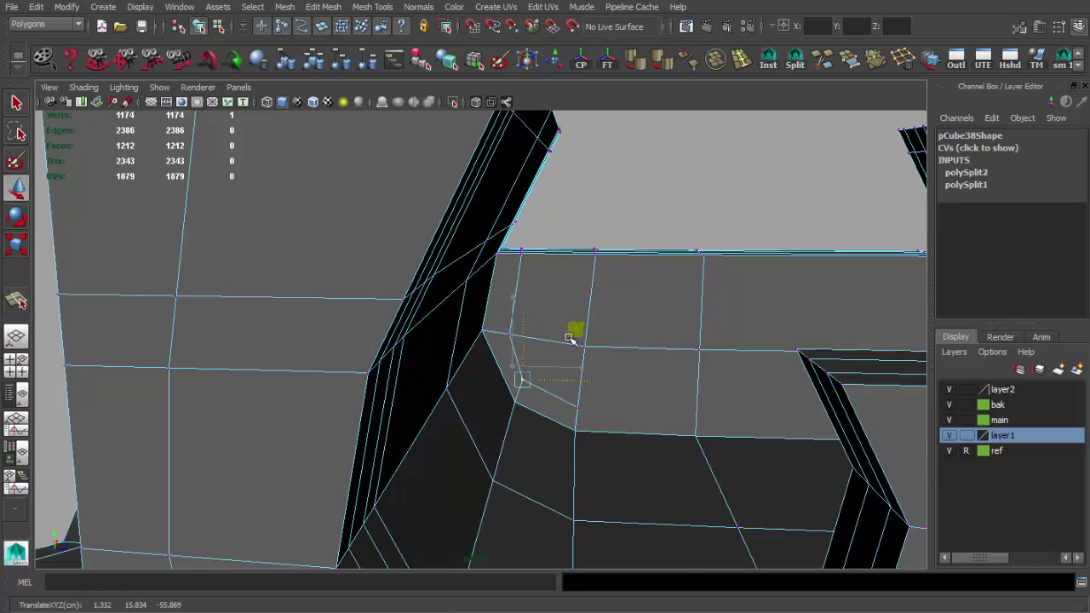
# - Add more split edges from the middle edge to the bottom edge near the notch corner
pyautogui.moveTo(585, 398)
pyautogui.keyDown('alt'); pyautogui.mouseDown()
pyautogui.moveTo(531, 365)
pyautogui.moveTo(665, 301)
pyautogui.moveTo(689, 365)
pyautogui.moveTo(572, 422)
pyautogui.moveTo(518, 382)
pyautogui.moveTo(737, 382)
pyautogui.moveTo(469, 318)
pyautogui.mouseUp(); pyautogui.keyUp('alt')
pyautogui.press('g')
pyautogui.click(469, 319)
pyautogui.click(457, 392)
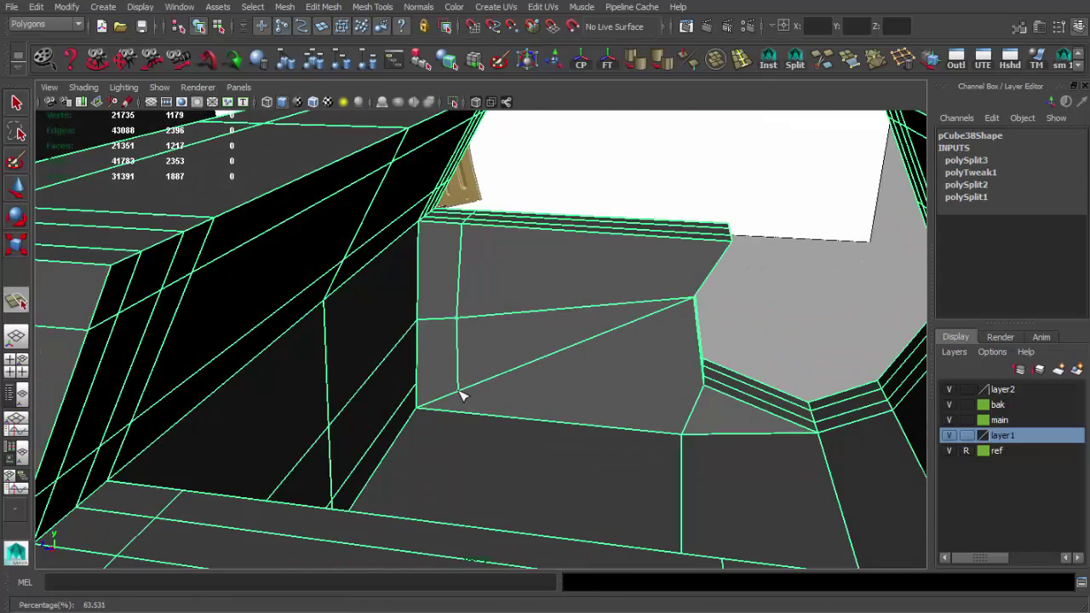
pyautogui.press('Return')
pyautogui.press('Return')
pyautogui.keyDown('alt'); pyautogui.moveTo(735, 418); pyautogui.dragTo(516, 376); pyautogui.keyUp('alt')
pyautogui.click(516, 375)
pyautogui.press('Return')
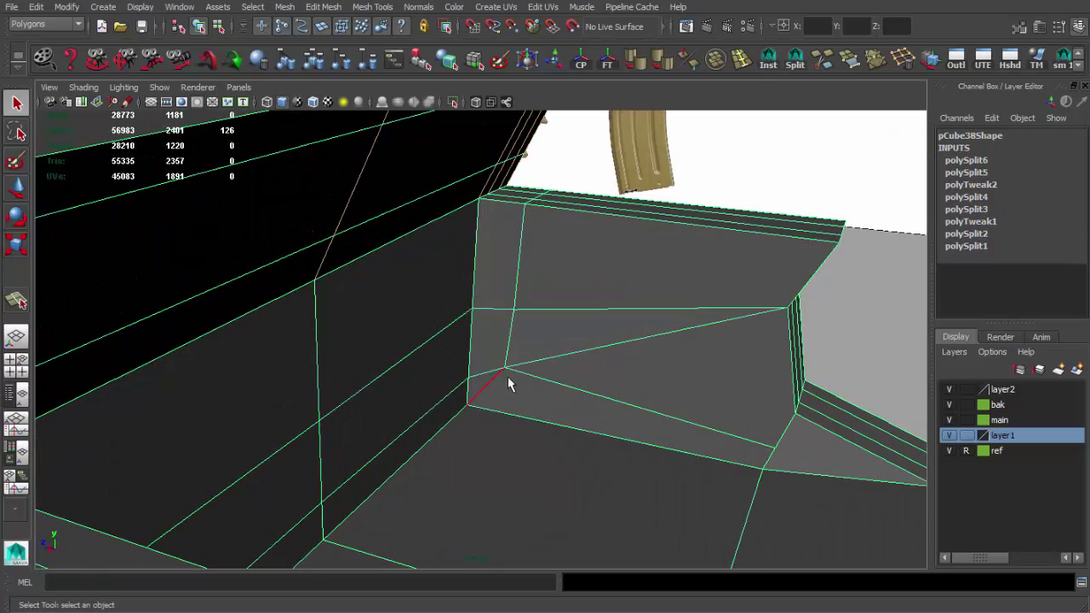
pyautogui.press('Return')
pyautogui.press('w')
pyautogui.moveTo(589, 401)
pyautogui.keyDown('alt'); pyautogui.mouseDown()
pyautogui.moveTo(602, 409)
pyautogui.moveTo(550, 411)
pyautogui.mouseUp(); pyautogui.keyUp('alt')
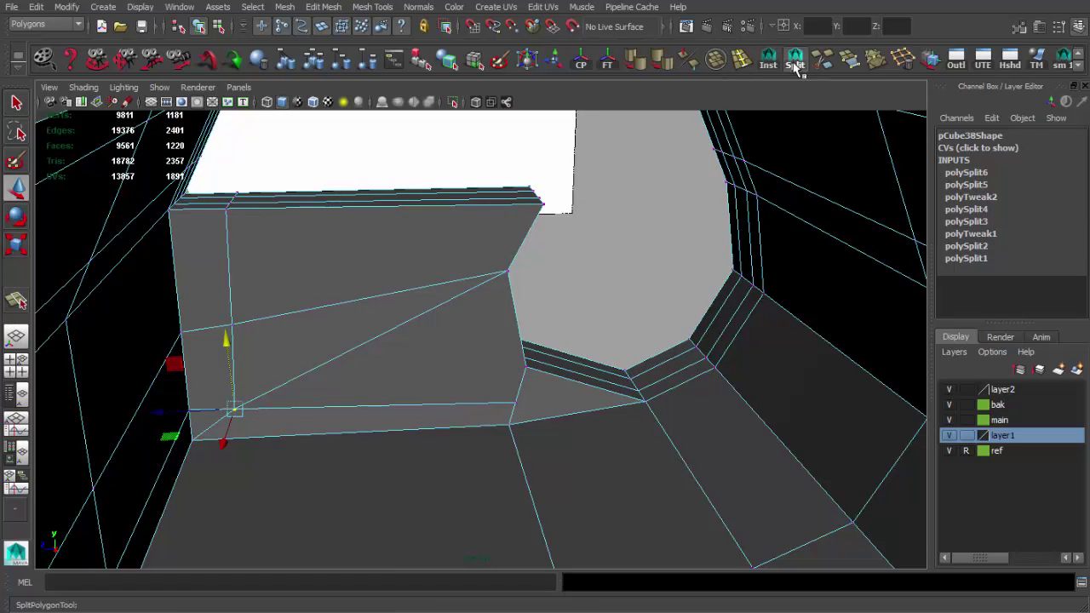
# - Split an edge beside the hole and merge a stray vertex into its neighbour
pyautogui.click(482, 284)
pyautogui.click(515, 402)
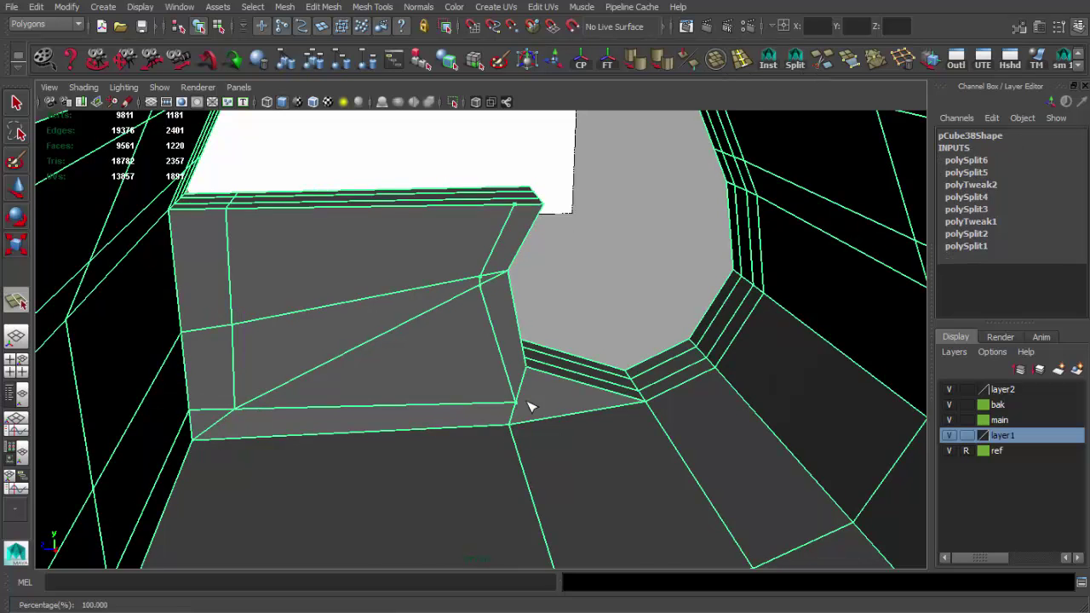
pyautogui.press('Return')
pyautogui.press('Return')
pyautogui.keyDown('alt'); pyautogui.moveTo(584, 413); pyautogui.dragTo(505, 329); pyautogui.keyUp('alt')
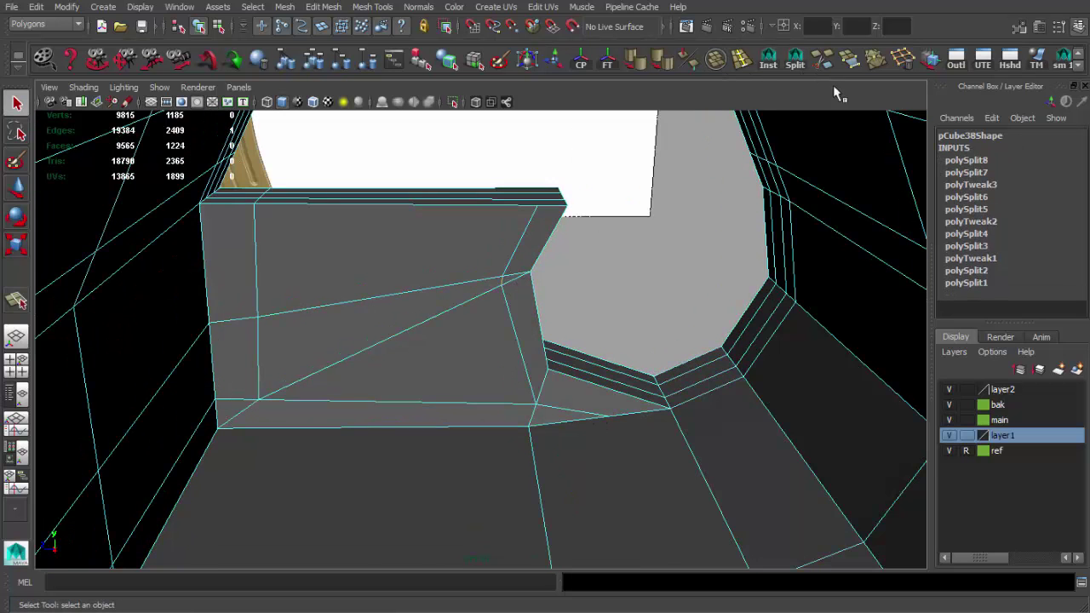
pyautogui.click(876, 59)
pyautogui.moveTo(449, 224)
pyautogui.keyDown('alt'); pyautogui.mouseDown()
pyautogui.moveTo(514, 224)
pyautogui.moveTo(474, 302)
pyautogui.moveTo(656, 228)
pyautogui.mouseUp(); pyautogui.keyUp('alt')
pyautogui.press('y')
pyautogui.moveTo(526, 325)
pyautogui.keyDown('alt'); pyautogui.mouseDown()
pyautogui.moveTo(623, 310)
pyautogui.moveTo(528, 341)
pyautogui.moveTo(492, 409)
pyautogui.mouseUp(); pyautogui.keyUp('alt')
pyautogui.press('Return')
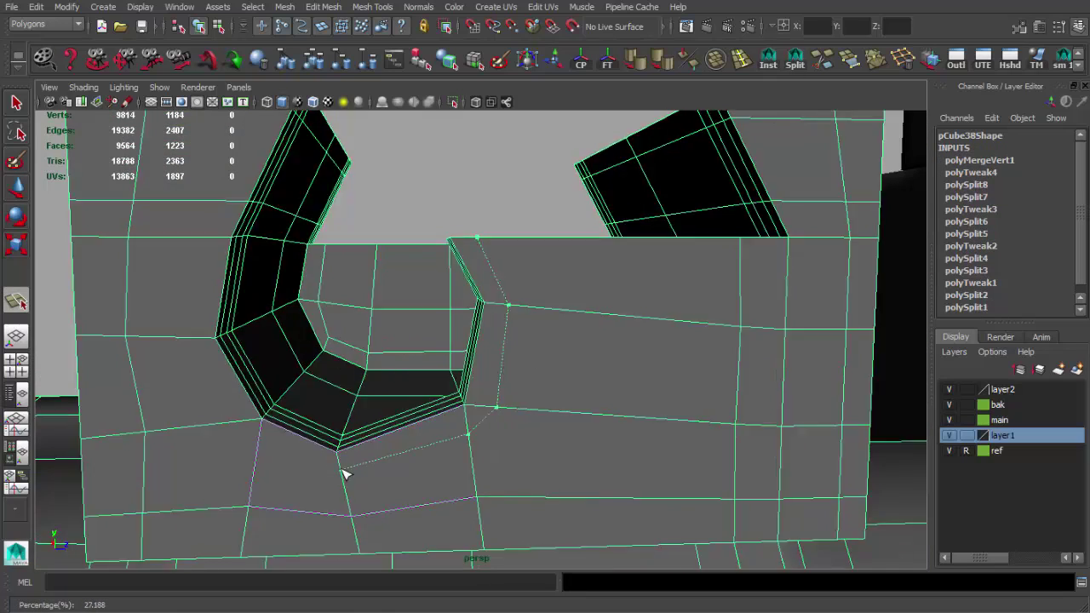
pyautogui.keyDown('alt'); pyautogui.moveTo(348, 475); pyautogui.dragTo(414, 431); pyautogui.keyUp('alt')
pyautogui.press('q')
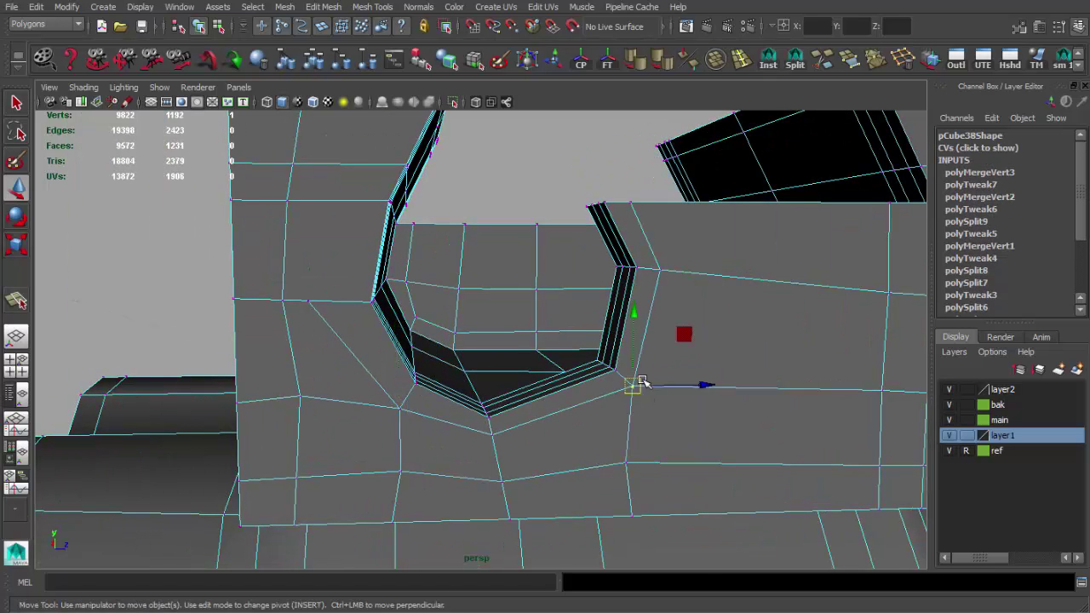
# - Preview the front sight smoothed to confirm the notch holds its shape
pyautogui.moveTo(538, 391)
pyautogui.keyDown('alt'); pyautogui.mouseDown()
pyautogui.moveTo(494, 360)
pyautogui.moveTo(449, 415)
pyautogui.mouseUp(); pyautogui.keyUp('alt')
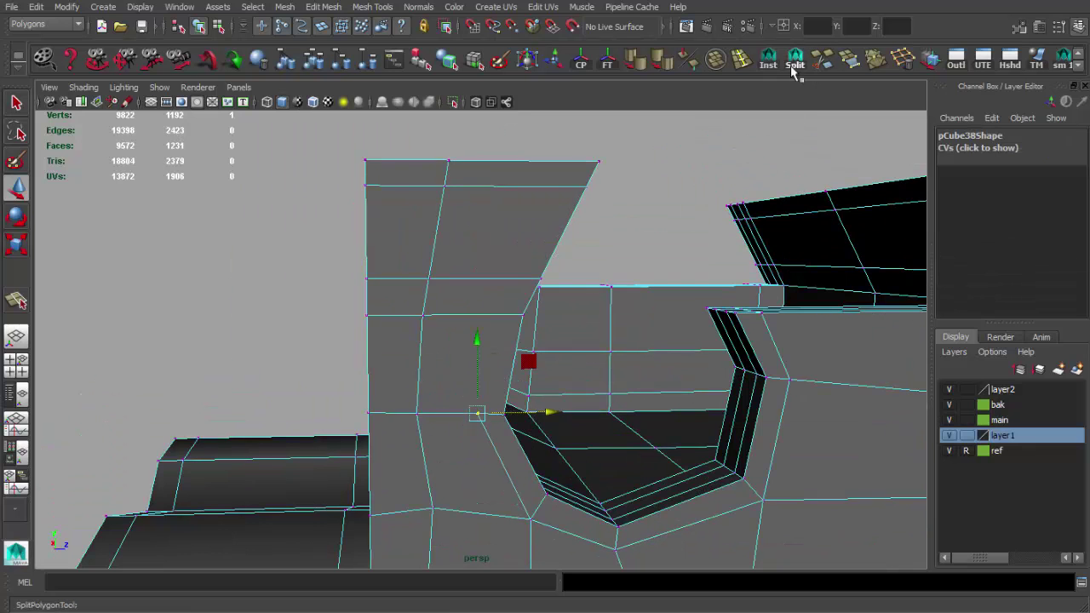
pyautogui.moveTo(520, 293)
pyautogui.keyDown('alt'); pyautogui.mouseDown()
pyautogui.moveTo(499, 316)
pyautogui.moveTo(530, 246)
pyautogui.moveTo(523, 324)
pyautogui.moveTo(725, 309)
pyautogui.moveTo(571, 273)
pyautogui.mouseUp(); pyautogui.keyUp('alt')
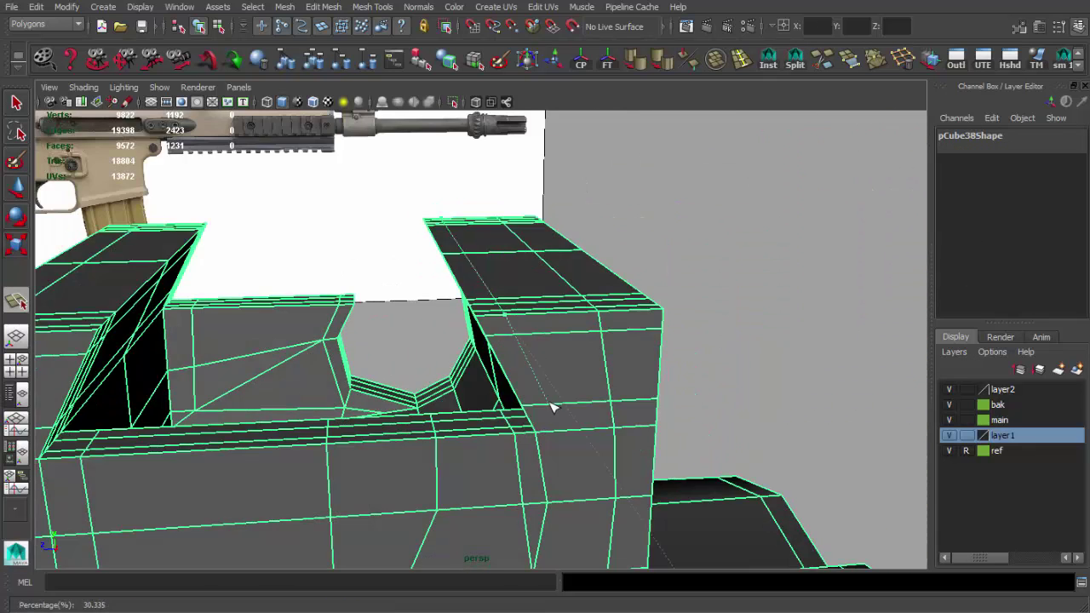
pyautogui.keyDown('alt'); pyautogui.moveTo(549, 433); pyautogui.dragTo(619, 454); pyautogui.keyUp('alt')
pyautogui.press('F9')
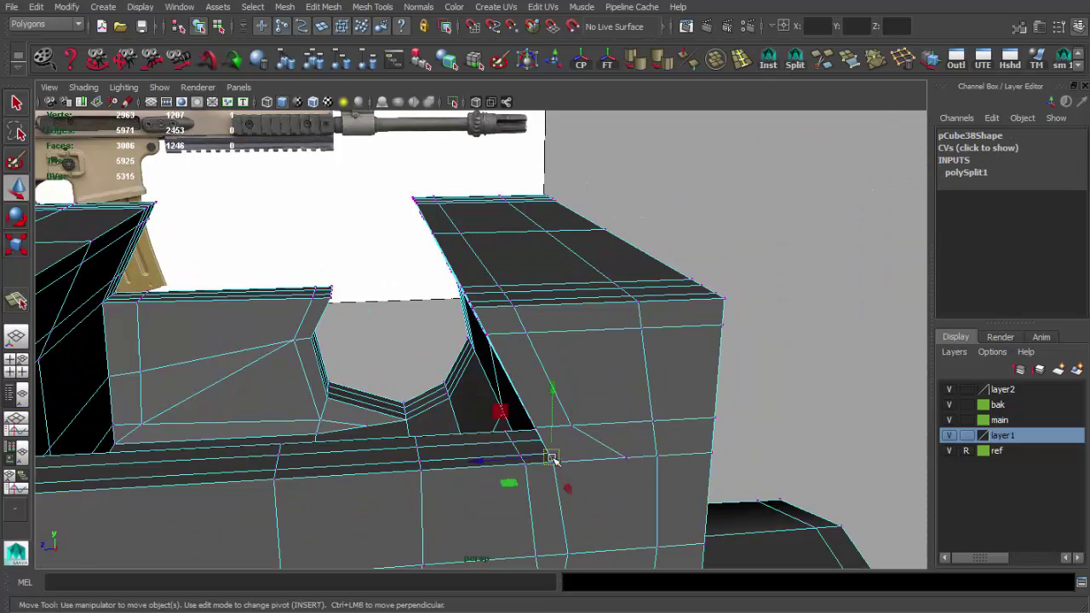
pyautogui.moveTo(514, 459)
pyautogui.keyDown('alt'); pyautogui.mouseDown()
pyautogui.moveTo(540, 370)
pyautogui.moveTo(574, 424)
pyautogui.moveTo(613, 345)
pyautogui.moveTo(511, 371)
pyautogui.moveTo(494, 397)
pyautogui.moveTo(445, 340)
pyautogui.moveTo(324, 318)
pyautogui.moveTo(412, 334)
pyautogui.moveTo(353, 306)
pyautogui.mouseUp(); pyautogui.keyUp('alt')
pyautogui.press('F8')
pyautogui.press('3')
pyautogui.click(528, 358)
# - Frame the front sight and compare its smoothed and unsmoothed previews from lower angles
pyautogui.press('f')
pyautogui.press('1')
pyautogui.scroll(2, 494, 363)
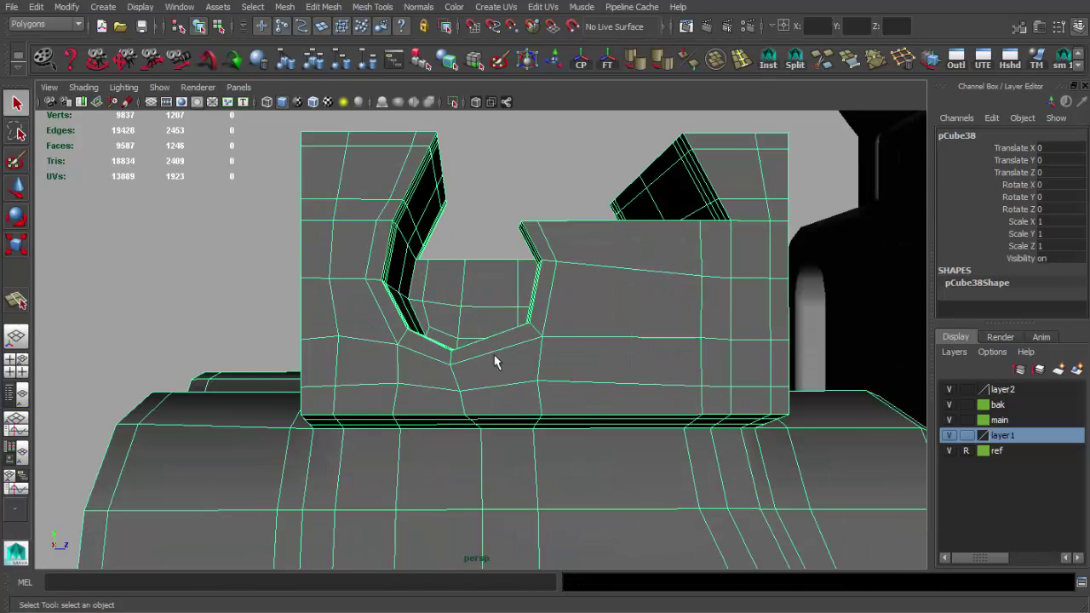
pyautogui.press('F9')
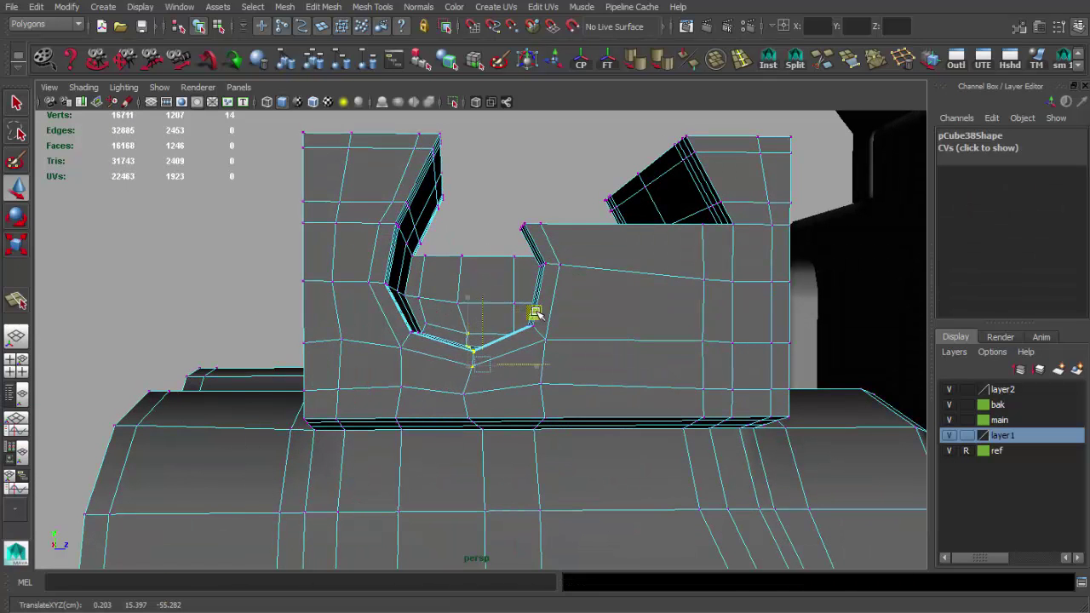
pyautogui.press('3')
pyautogui.press('1')
pyautogui.moveTo(531, 299)
pyautogui.keyDown('alt'); pyautogui.mouseDown()
pyautogui.moveTo(569, 310)
pyautogui.moveTo(526, 312)
pyautogui.moveTo(438, 406)
pyautogui.moveTo(569, 385)
pyautogui.moveTo(555, 358)
pyautogui.mouseUp(); pyautogui.keyUp('alt')
pyautogui.press('3')
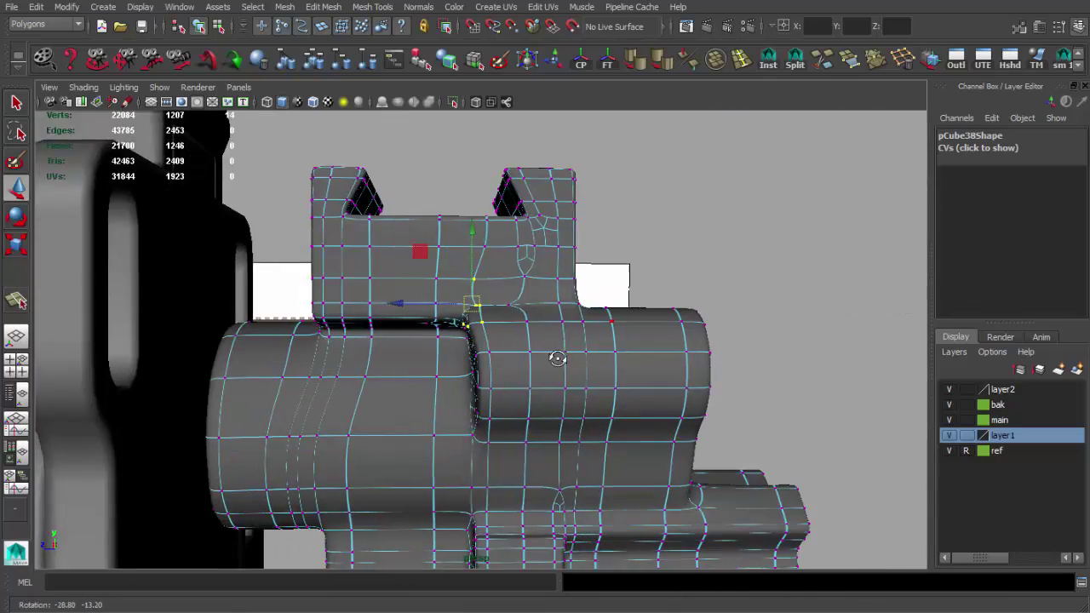
pyautogui.press('1')
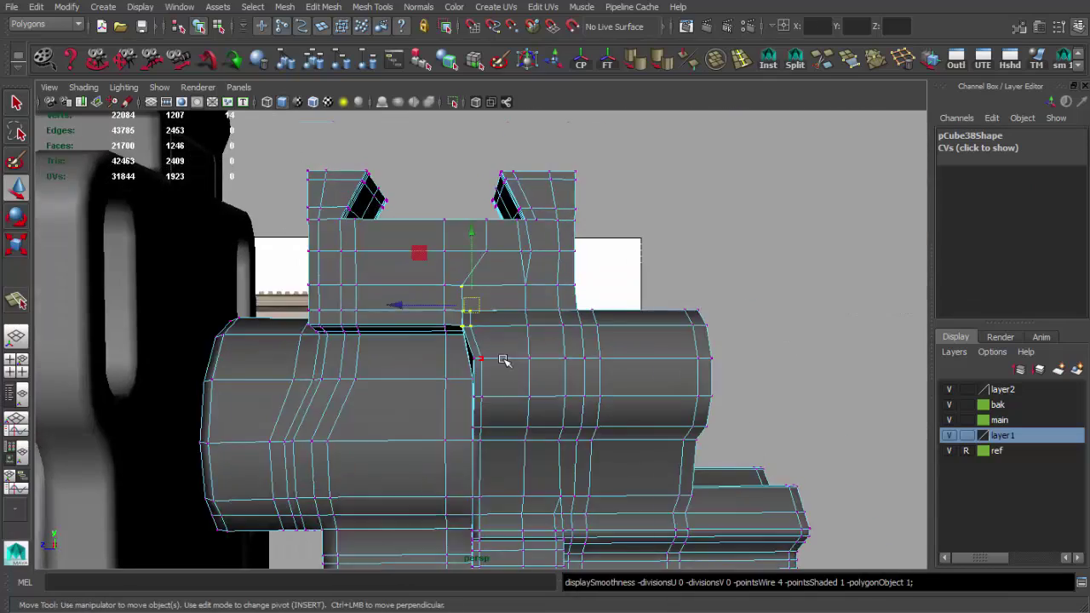
pyautogui.keyDown('alt'); pyautogui.moveTo(477, 332); pyautogui.dragTo(579, 264); pyautogui.keyUp('alt')
pyautogui.scroll(4, 426, 375)
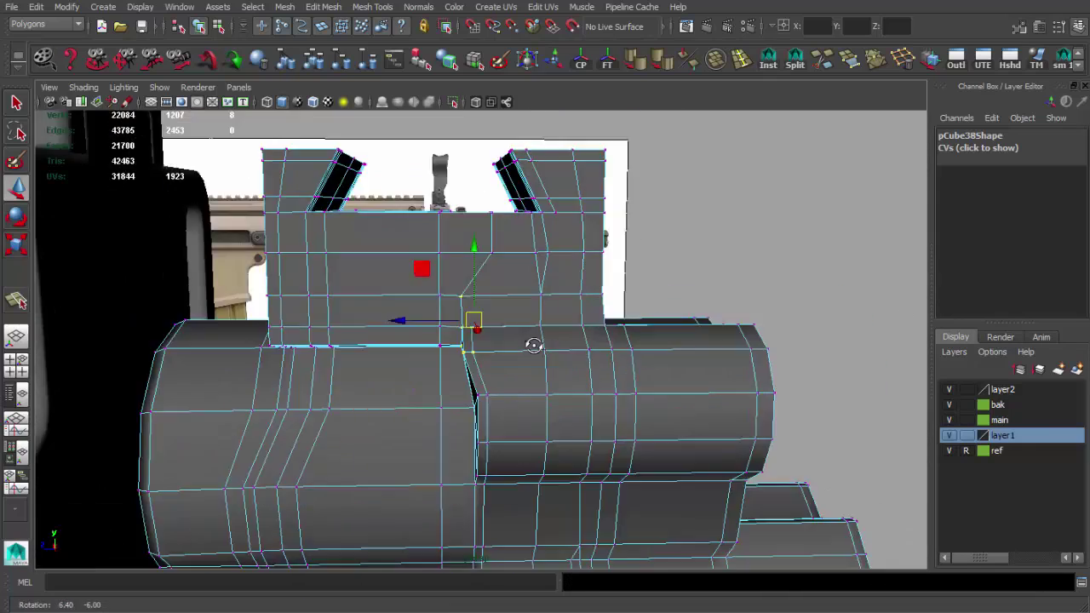
pyautogui.keyDown('alt'); pyautogui.moveTo(530, 343); pyautogui.dragTo(387, 295); pyautogui.keyUp('alt')
pyautogui.scroll(-3, 532, 326)
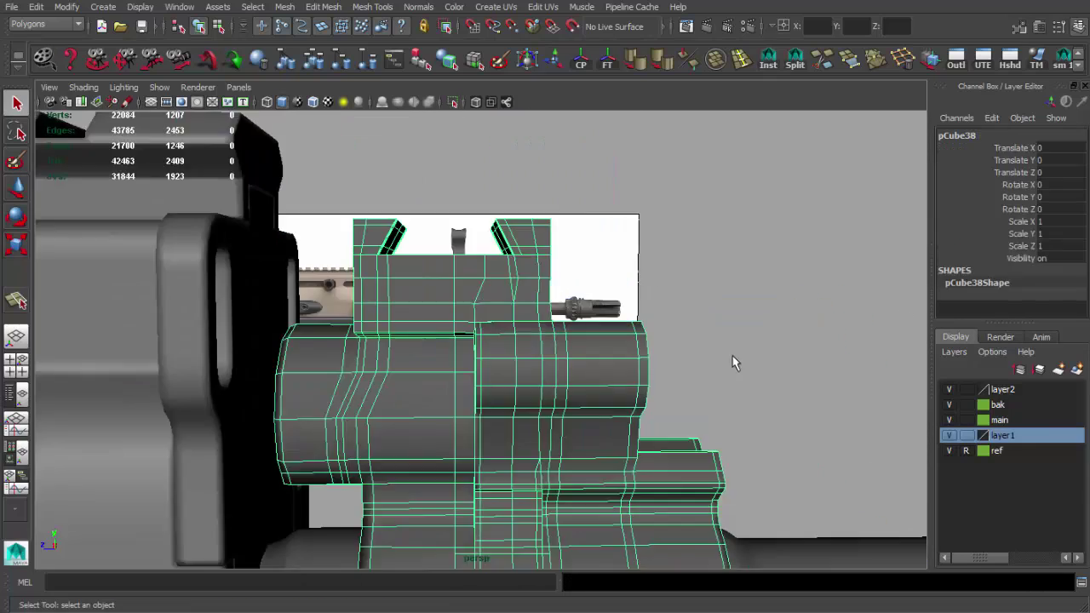
# - Orbit to a three-quarter view and select the sight block mesh
pyautogui.click(729, 360)
pyautogui.keyDown('alt'); pyautogui.moveTo(730, 360); pyautogui.dragTo(463, 379); pyautogui.keyUp('alt')
pyautogui.click(463, 379)
pyautogui.click(356, 301)
pyautogui.click(356, 301)
pyautogui.scroll(2, 433, 358)
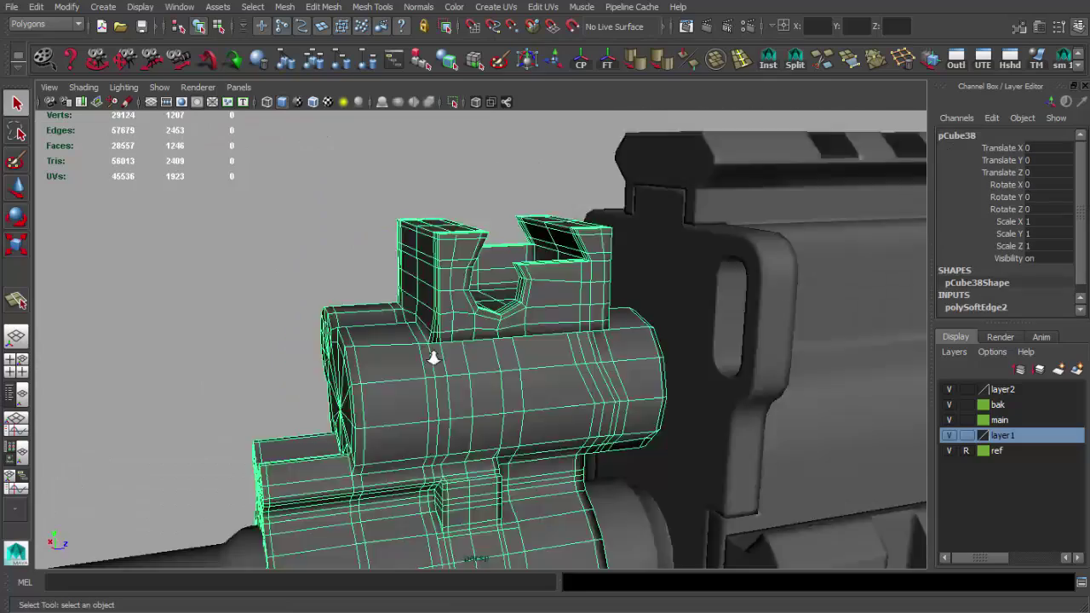
pyautogui.scroll(3, 594, 361)
pyautogui.scroll(2, 593, 360)
# - Cut the first edges across the sight block where it meets the barrel
pyautogui.click(795, 63)
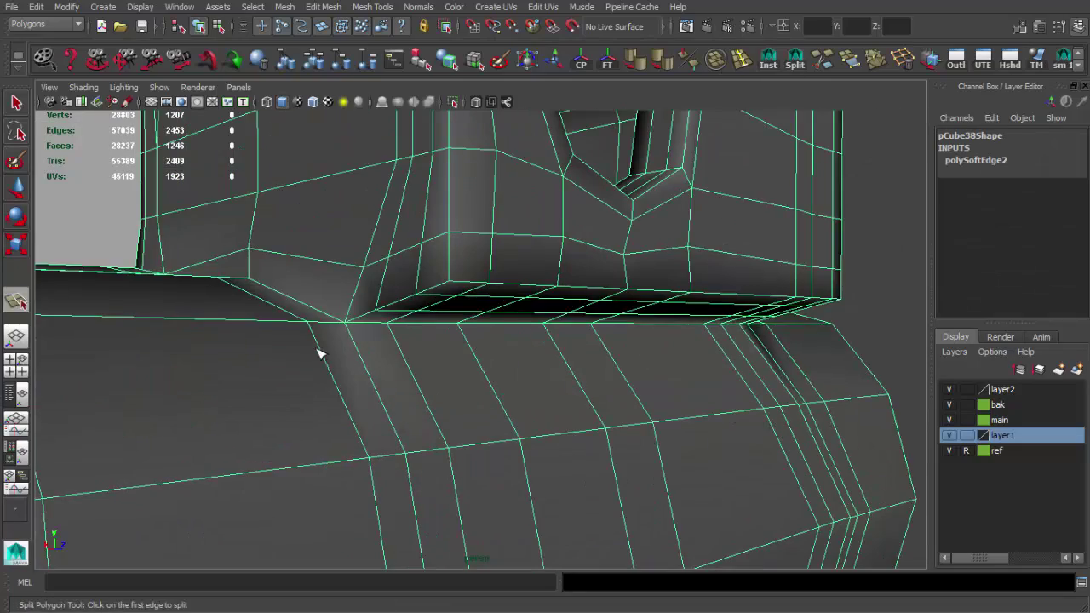
pyautogui.press('Return')
pyautogui.moveTo(669, 368)
pyautogui.keyDown('alt'); pyautogui.mouseDown()
pyautogui.moveTo(554, 349)
pyautogui.moveTo(643, 348)
pyautogui.mouseUp(); pyautogui.keyUp('alt')
pyautogui.moveTo(272, 347)
pyautogui.keyDown('alt'); pyautogui.mouseDown()
pyautogui.moveTo(462, 341)
pyautogui.moveTo(128, 384)
pyautogui.moveTo(567, 361)
pyautogui.moveTo(616, 378)
pyautogui.moveTo(616, 434)
pyautogui.moveTo(576, 268)
pyautogui.moveTo(523, 275)
pyautogui.mouseUp(); pyautogui.keyUp('alt')
pyautogui.press('Return')
pyautogui.press('Return')
pyautogui.moveTo(523, 275)
pyautogui.keyDown('alt'); pyautogui.mouseDown(button='right')
pyautogui.moveTo(458, 326)
pyautogui.moveTo(486, 316)
pyautogui.moveTo(494, 312)
pyautogui.moveTo(452, 301)
pyautogui.mouseUp(button='right'); pyautogui.keyUp('alt')
# - Complete the remaining edge split at the block's corner and adjust its points
pyautogui.press('4')
pyautogui.press('5')
pyautogui.moveTo(574, 370)
pyautogui.keyDown('alt'); pyautogui.mouseDown()
pyautogui.moveTo(618, 363)
pyautogui.moveTo(656, 439)
pyautogui.moveTo(531, 353)
pyautogui.mouseUp(); pyautogui.keyUp('alt')
pyautogui.press('w')
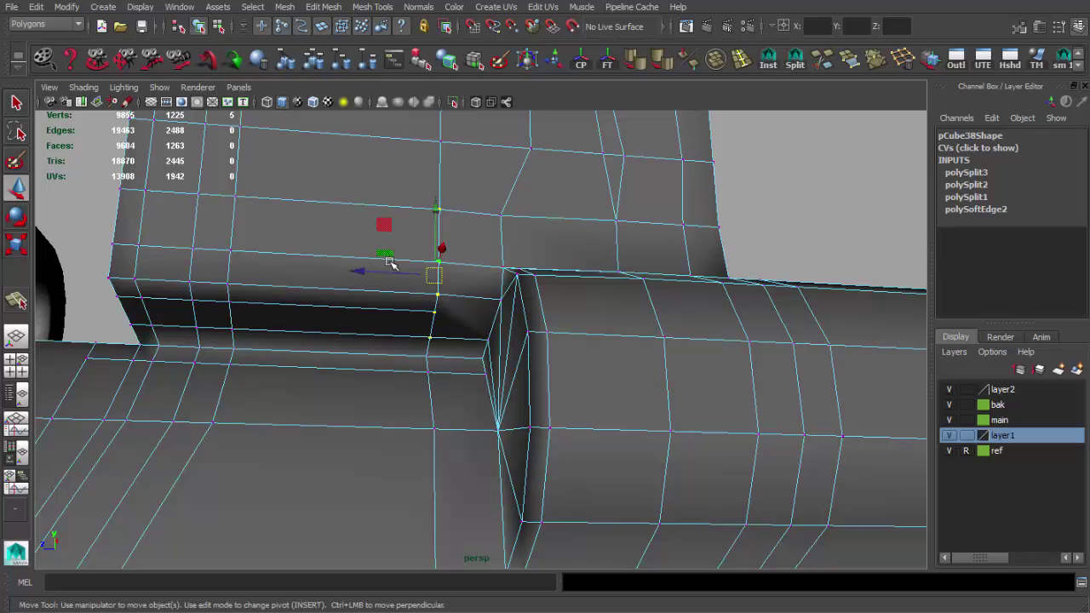
pyautogui.press('Return')
pyautogui.moveTo(398, 277)
pyautogui.keyDown('alt'); pyautogui.mouseDown()
pyautogui.moveTo(499, 352)
pyautogui.moveTo(403, 376)
pyautogui.moveTo(377, 369)
pyautogui.moveTo(480, 329)
pyautogui.moveTo(453, 317)
pyautogui.mouseUp(); pyautogui.keyUp('alt')
pyautogui.press('q')
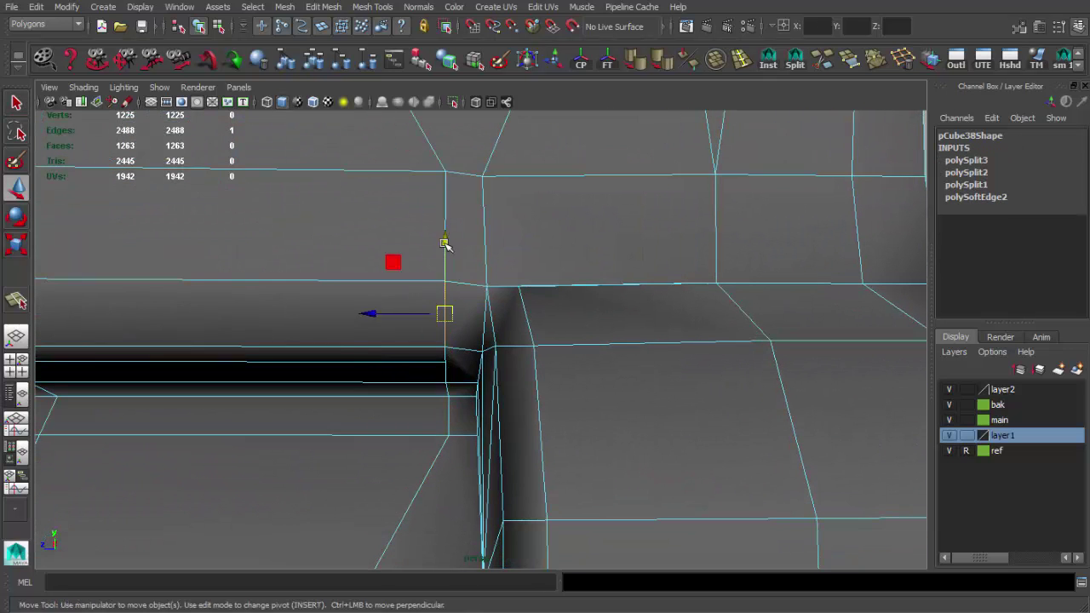
# - Smooth the sight block mesh and view it from the side to judge the result
pyautogui.keyDown('alt'); pyautogui.moveTo(442, 246); pyautogui.dragTo(445, 406, button='right'); pyautogui.keyUp('alt')
pyautogui.press('q')
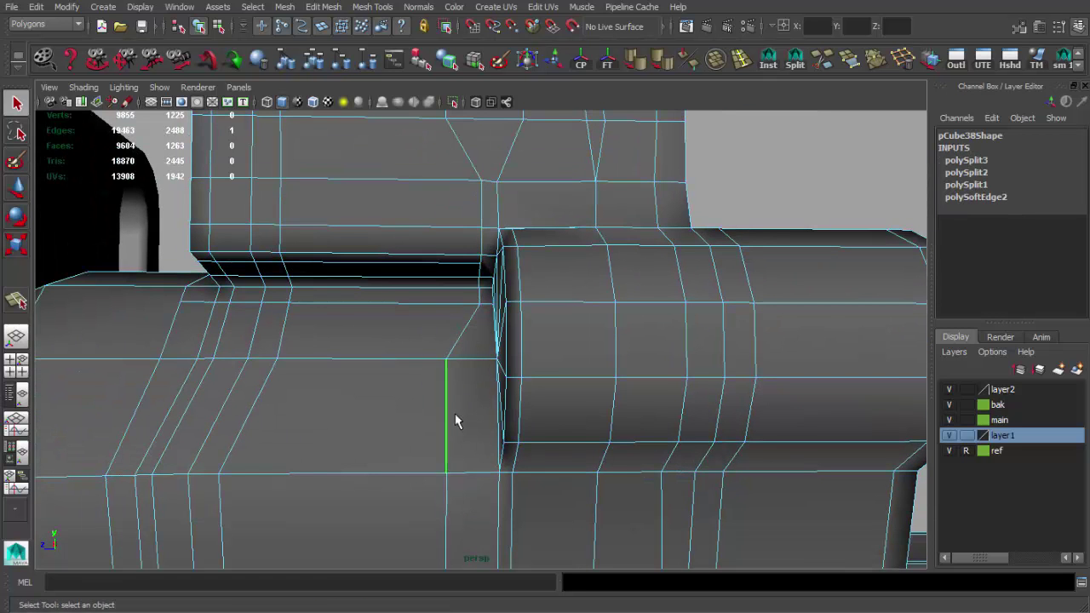
pyautogui.keyDown('alt'); pyautogui.moveTo(424, 419); pyautogui.dragTo(711, 241, button='right'); pyautogui.keyUp('alt')
pyautogui.press('q')
pyautogui.click(612, 258)
pyautogui.click(711, 241)
pyautogui.moveTo(711, 241)
pyautogui.keyDown('alt'); pyautogui.mouseDown()
pyautogui.moveTo(696, 301)
pyautogui.moveTo(656, 329)
pyautogui.moveTo(317, 283)
pyautogui.moveTo(448, 397)
pyautogui.moveTo(462, 366)
pyautogui.moveTo(440, 338)
pyautogui.moveTo(567, 360)
pyautogui.moveTo(499, 358)
pyautogui.moveTo(363, 270)
pyautogui.moveTo(440, 289)
pyautogui.moveTo(551, 359)
pyautogui.moveTo(429, 346)
pyautogui.moveTo(570, 318)
pyautogui.moveTo(375, 316)
pyautogui.moveTo(388, 290)
pyautogui.moveTo(402, 292)
pyautogui.mouseUp(); pyautogui.keyUp('alt')
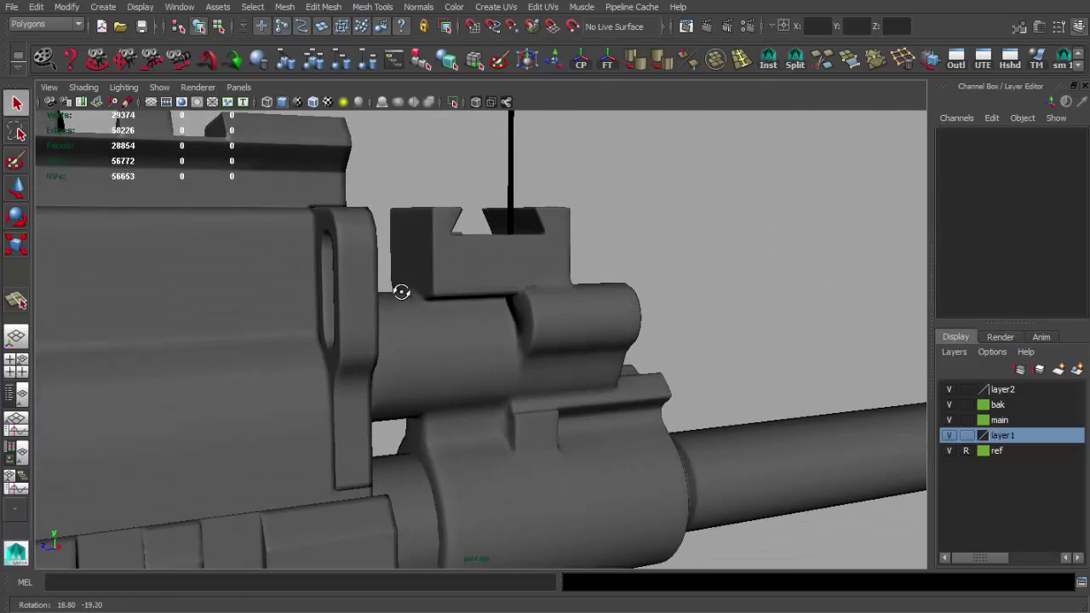
# - Select the sight block and orbit to the star-shaped triangle fan at the junction
pyautogui.click(489, 333)
pyautogui.scroll(5, 508, 340)
pyautogui.press('1')
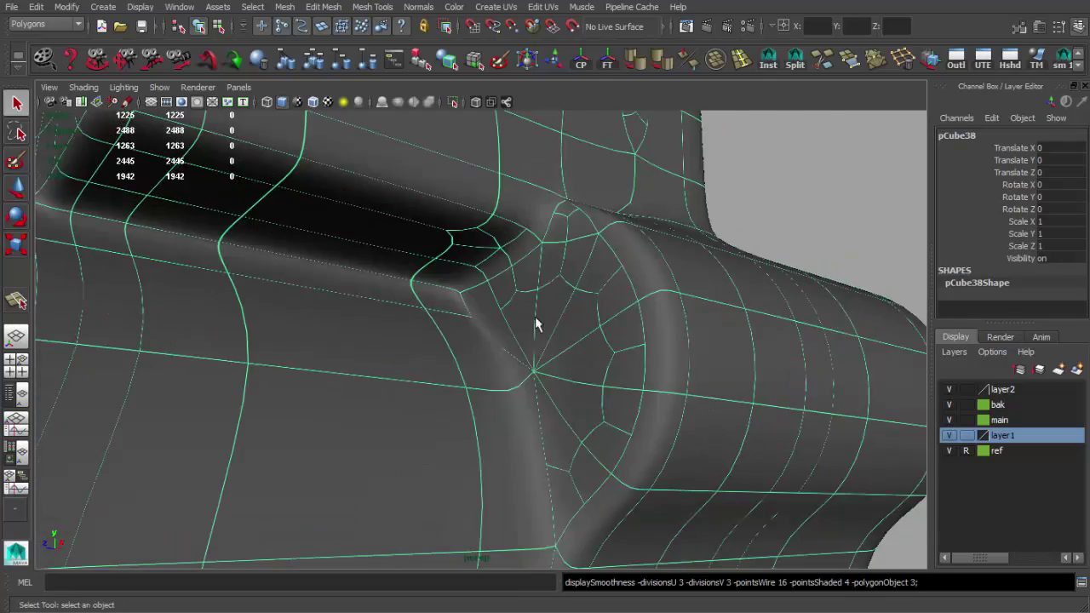
pyautogui.scroll(5, 521, 381)
pyautogui.moveTo(522, 382)
pyautogui.keyDown('alt'); pyautogui.mouseDown()
pyautogui.moveTo(506, 348)
pyautogui.moveTo(545, 358)
pyautogui.mouseUp(); pyautogui.keyUp('alt')
# - Select the fan of triangle faces around the pole and delete them
pyautogui.click(794, 58)
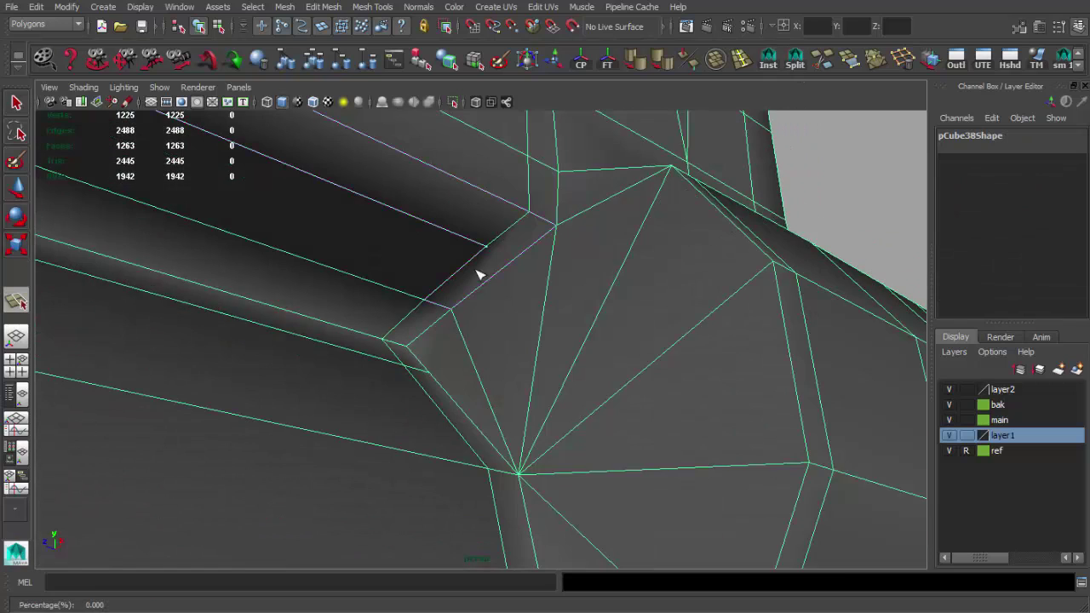
pyautogui.moveTo(562, 442)
pyautogui.keyDown('alt'); pyautogui.mouseDown()
pyautogui.moveTo(553, 366)
pyautogui.moveTo(488, 299)
pyautogui.mouseUp(); pyautogui.keyUp('alt')
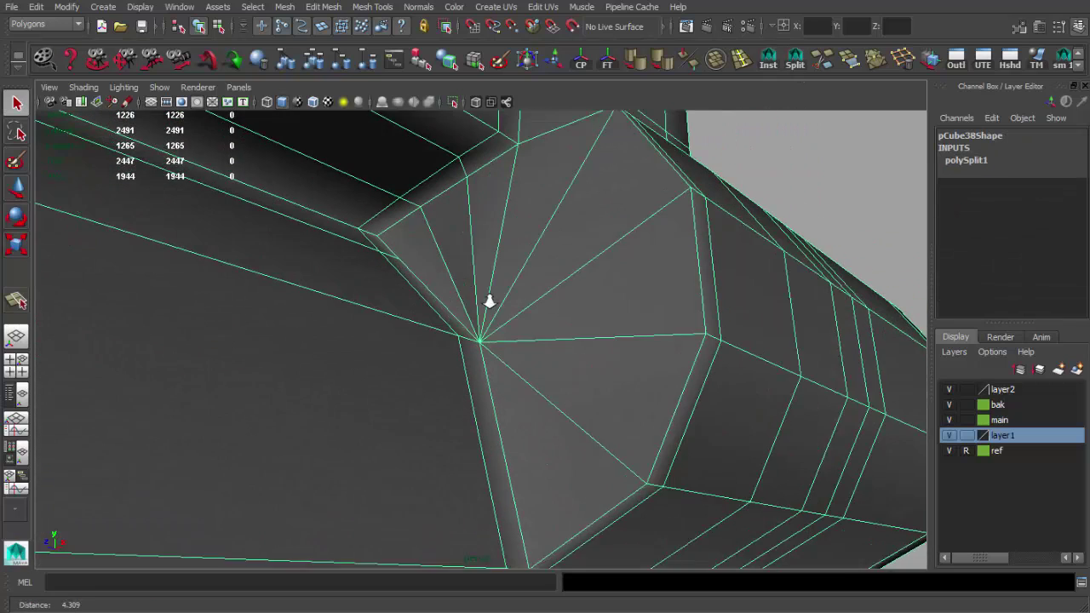
pyautogui.press('F11')
pyautogui.moveTo(596, 408)
pyautogui.mouseDown()
pyautogui.moveTo(555, 249)
pyautogui.moveTo(430, 241)
pyautogui.mouseUp()
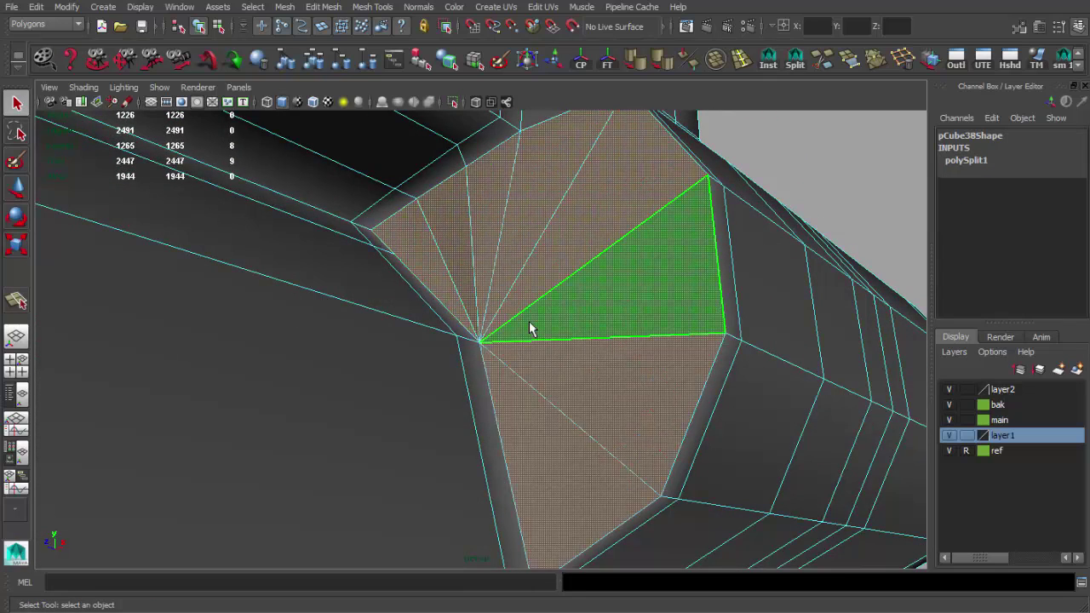
pyautogui.press('Delete')
pyautogui.scroll(-5, 513, 350)
# - Extrude a border edge across the hole and merge its corner vertices
pyautogui.moveTo(606, 375)
pyautogui.keyDown('alt'); pyautogui.mouseDown()
pyautogui.moveTo(617, 380)
pyautogui.moveTo(445, 339)
pyautogui.mouseUp(); pyautogui.keyUp('alt')
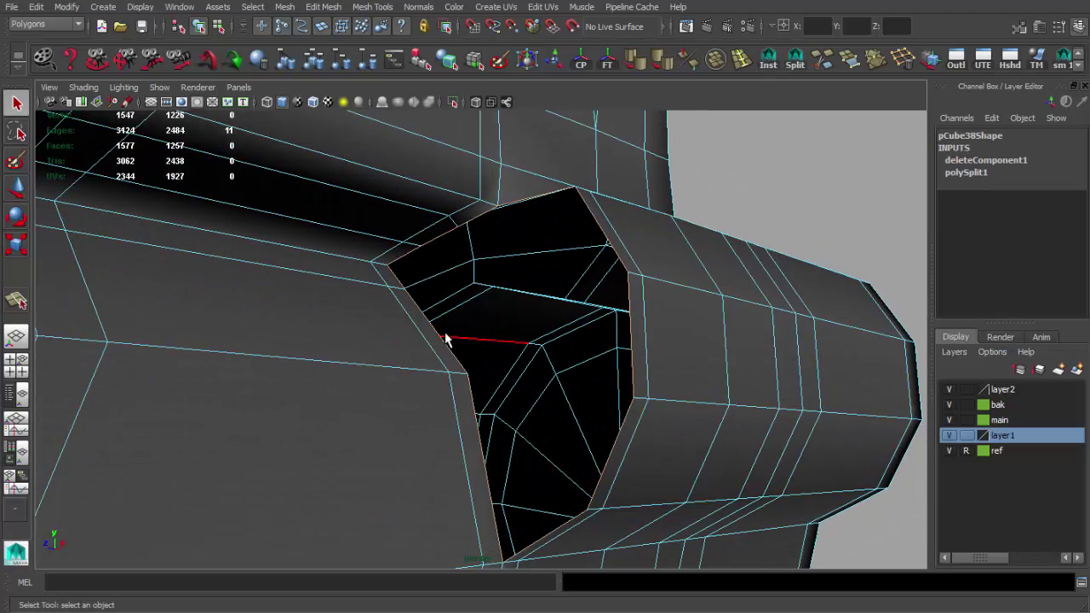
pyautogui.click(488, 471)
pyautogui.hotkey('ctrl', 'e')
pyautogui.moveTo(488, 468)
pyautogui.mouseDown()
pyautogui.moveTo(520, 343)
pyautogui.moveTo(538, 435)
pyautogui.mouseUp()
pyautogui.click(422, 255)
pyautogui.press('w')
pyautogui.click(878, 60)
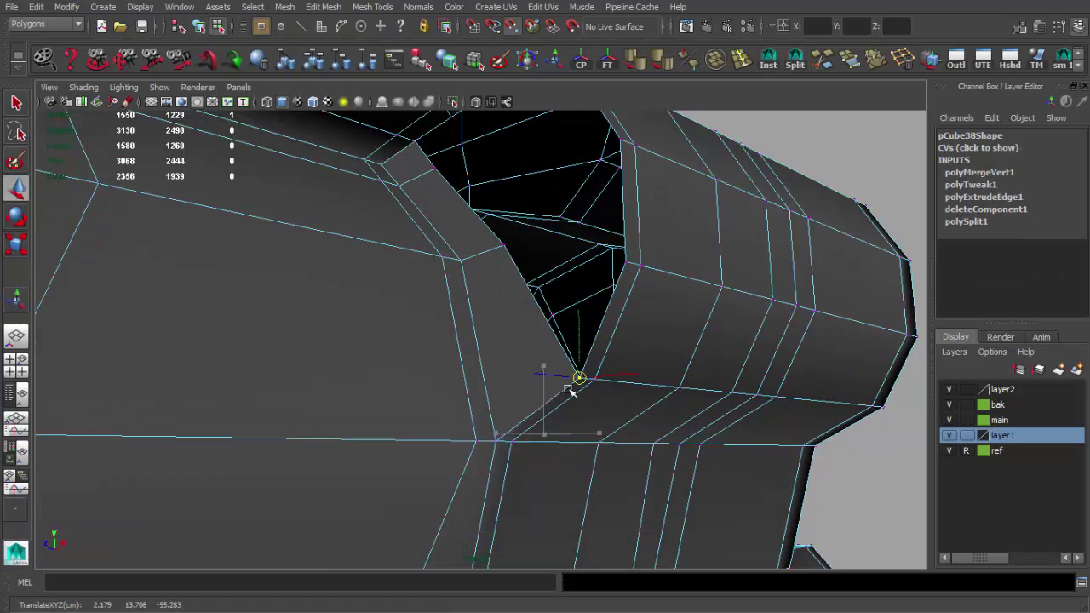
# - Inspect the partly patched hole in wireframe and shaded views
pyautogui.press('4')
pyautogui.press('q')
pyautogui.press('5')
pyautogui.moveTo(644, 323)
pyautogui.keyDown('alt'); pyautogui.mouseDown()
pyautogui.moveTo(494, 346)
pyautogui.moveTo(519, 358)
pyautogui.mouseUp(); pyautogui.keyUp('alt')
pyautogui.press('F8')
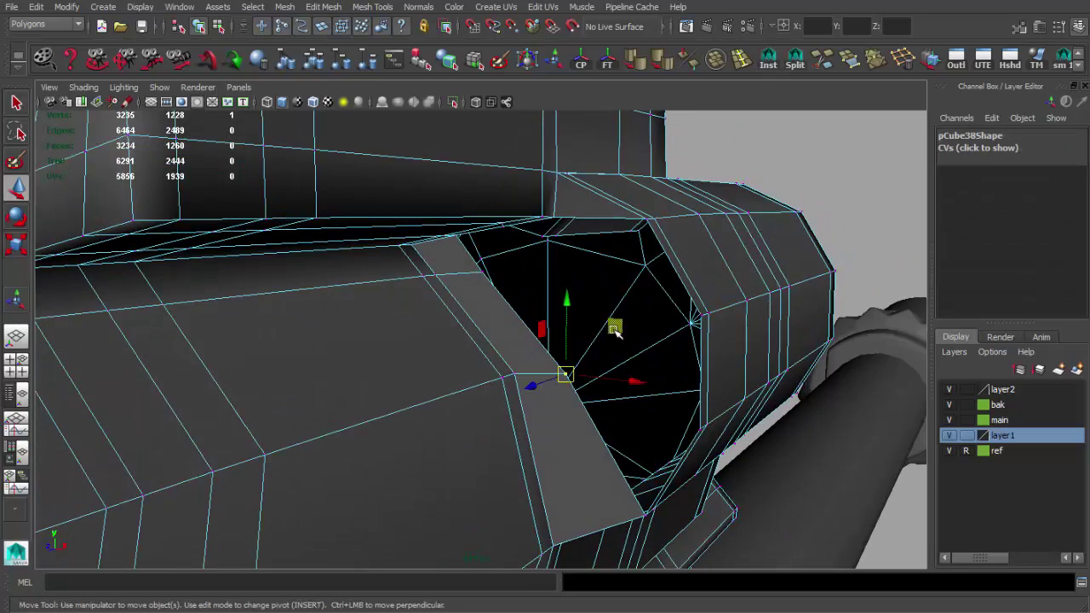
pyautogui.moveTo(540, 300)
pyautogui.keyDown('alt'); pyautogui.mouseDown()
pyautogui.moveTo(486, 275)
pyautogui.moveTo(523, 202)
pyautogui.moveTo(519, 250)
pyautogui.moveTo(481, 314)
pyautogui.moveTo(613, 294)
pyautogui.moveTo(517, 204)
pyautogui.mouseUp(); pyautogui.keyUp('alt')
pyautogui.press('F8')
pyautogui.press('F8')
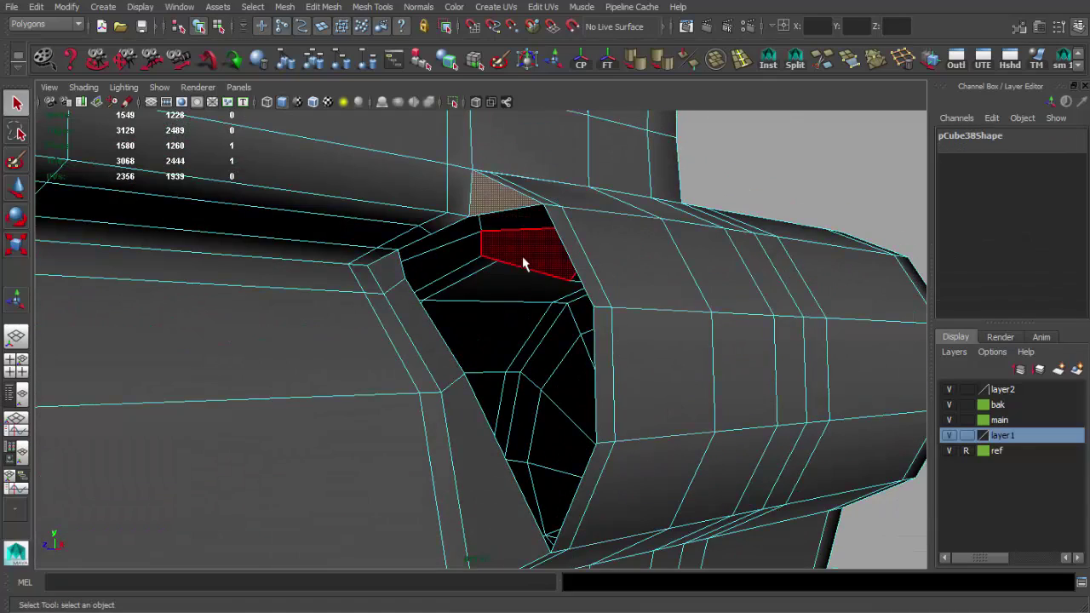
# - Extrude a second border edge, move its corner vertex onto its neighbour and merge them
pyautogui.press('F10')
pyautogui.moveTo(604, 273)
pyautogui.keyDown('alt'); pyautogui.mouseDown()
pyautogui.moveTo(579, 258)
pyautogui.moveTo(652, 219)
pyautogui.moveTo(575, 253)
pyautogui.mouseUp(); pyautogui.keyUp('alt')
pyautogui.hotkey('ctrl', 'e')
pyautogui.press('q')
pyautogui.press('F9')
pyautogui.click(530, 255)
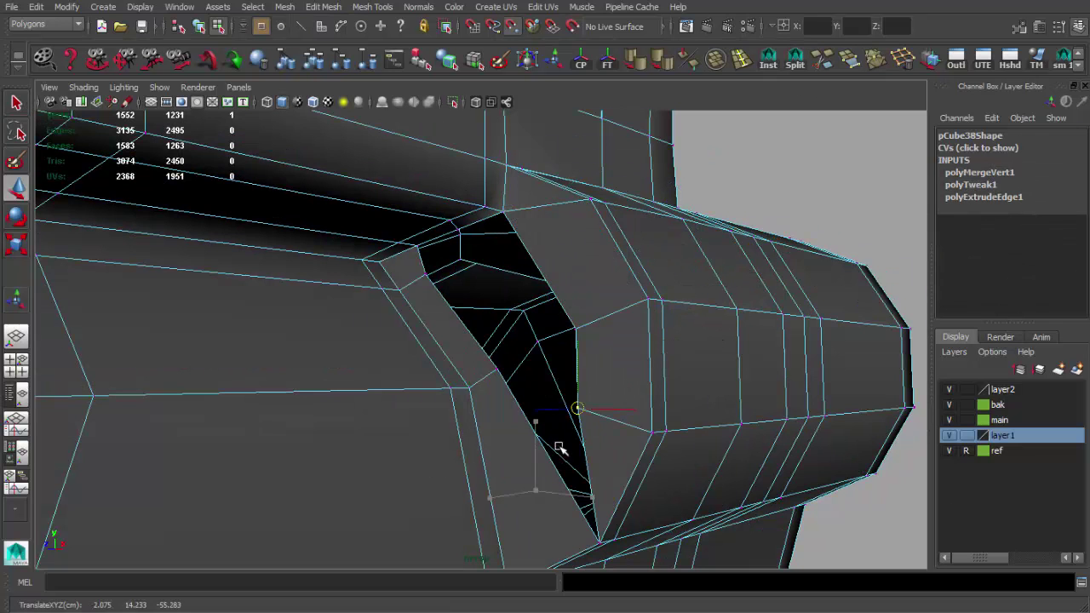
pyautogui.press('w')
pyautogui.moveTo(579, 409); pyautogui.dragTo(497, 372)
pyautogui.press('q')
pyautogui.press('F8')
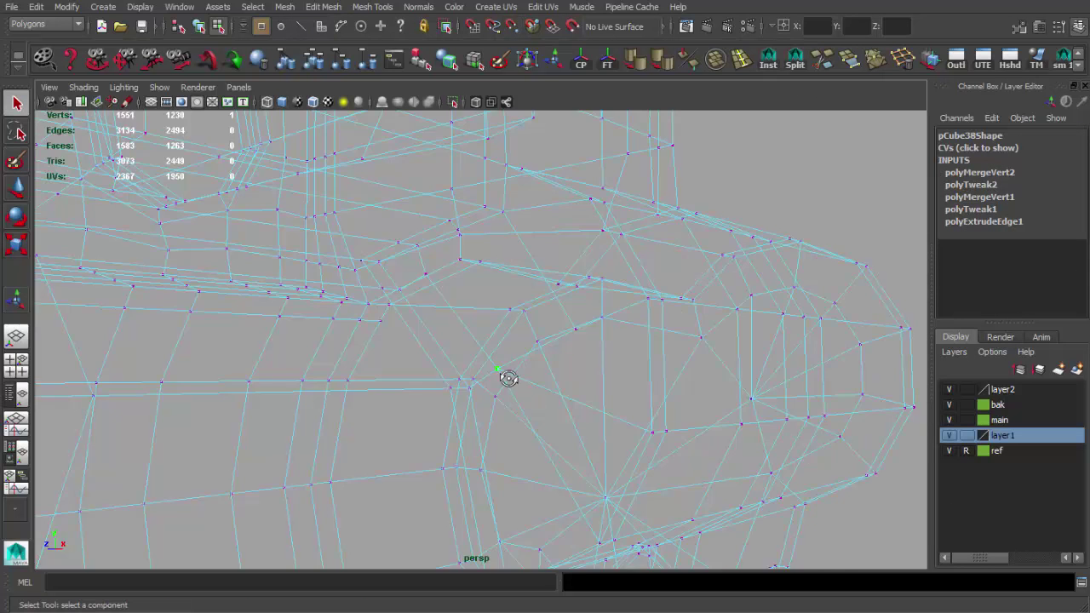
pyautogui.click(876, 59)
# - Fill the remaining gap with a new face using Append to Polygon
pyautogui.keyDown('alt'); pyautogui.moveTo(626, 231); pyautogui.dragTo(567, 348); pyautogui.keyUp('alt')
pyautogui.press('4')
pyautogui.press('w')
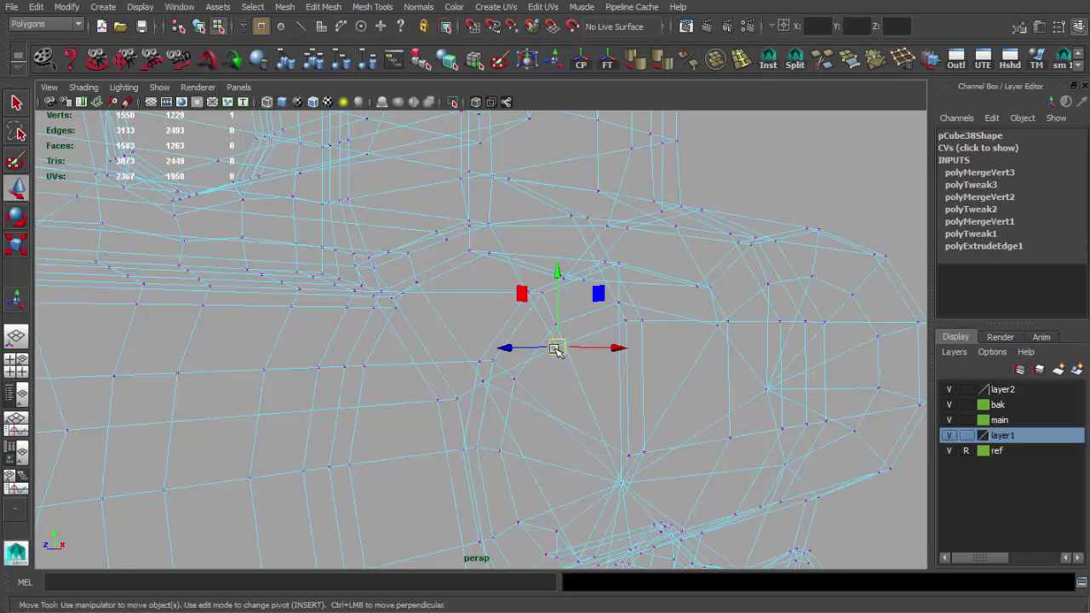
pyautogui.keyDown('alt'); pyautogui.moveTo(503, 394); pyautogui.dragTo(506, 356); pyautogui.keyUp('alt')
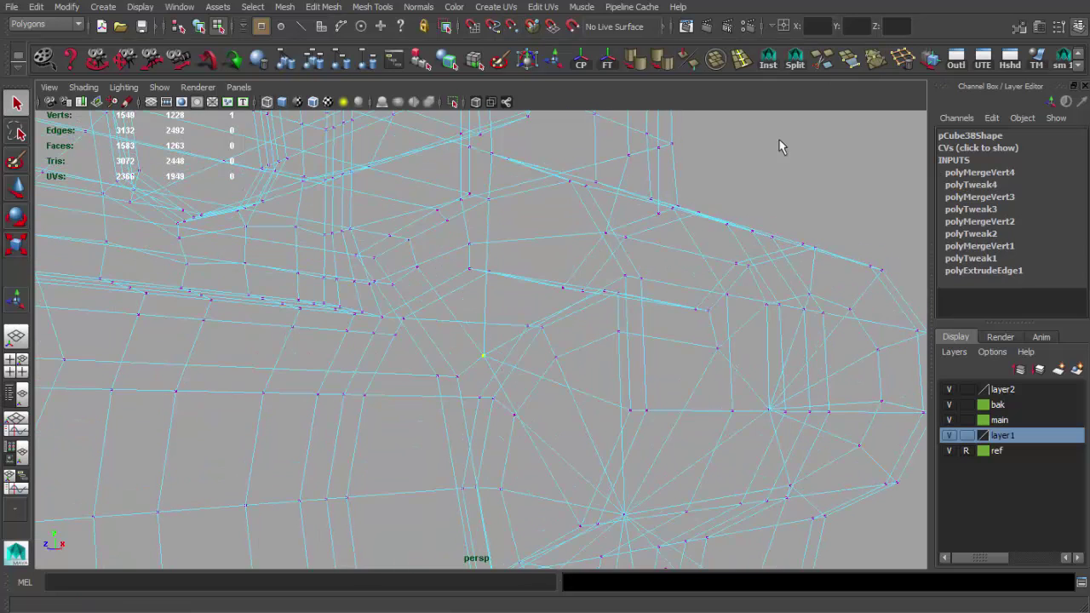
pyautogui.press('5')
pyautogui.press('F8')
pyautogui.click(849, 59)
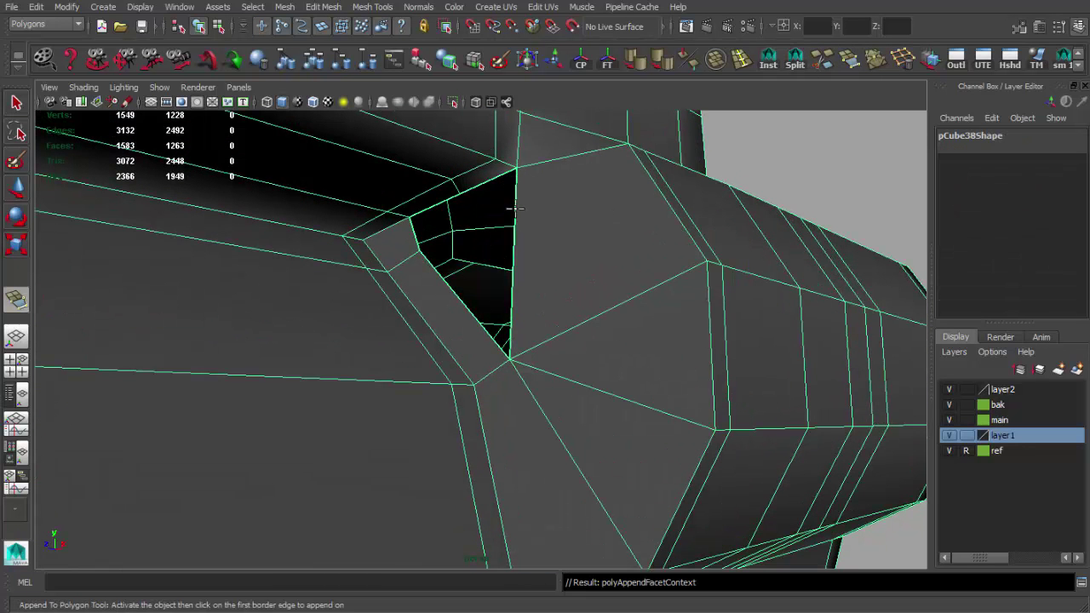
pyautogui.press('Return')
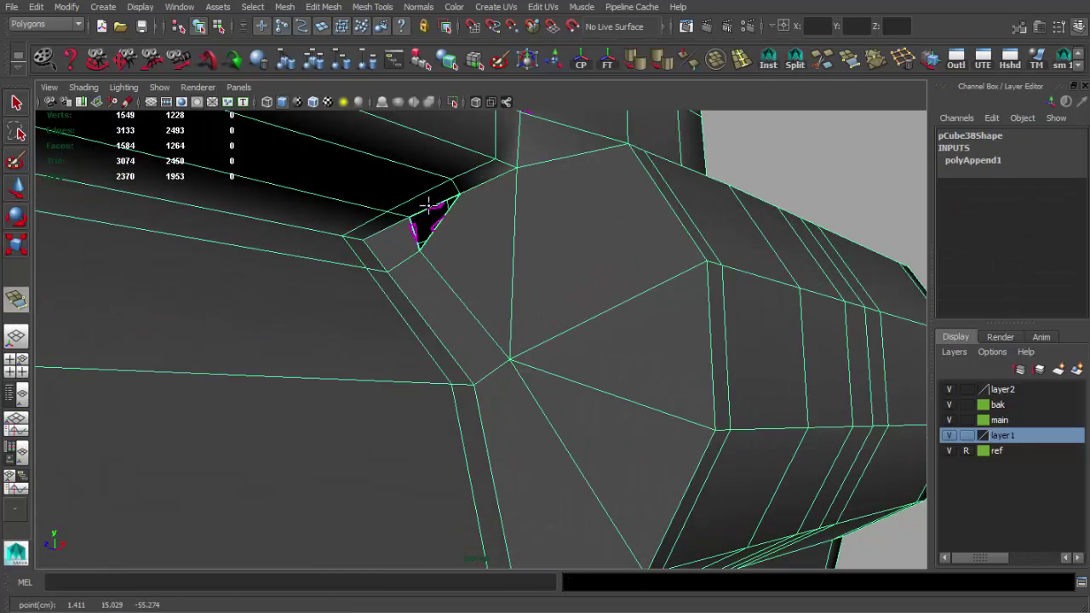
# - Cut new edges across the patched junction and adjust the split vertex
pyautogui.moveTo(547, 235)
pyautogui.keyDown('alt'); pyautogui.mouseDown()
pyautogui.moveTo(520, 235)
pyautogui.moveTo(594, 175)
pyautogui.mouseUp(); pyautogui.keyUp('alt')
pyautogui.press('Return')
pyautogui.press('Return')
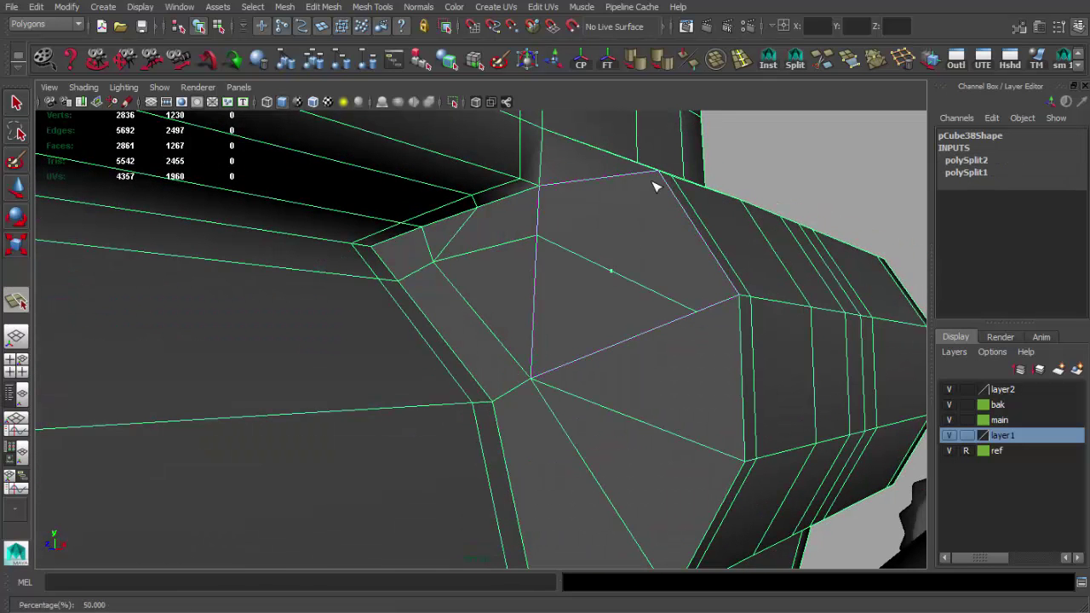
pyautogui.press('Return')
pyautogui.press('w')
pyautogui.keyDown('alt'); pyautogui.moveTo(682, 173); pyautogui.dragTo(505, 210); pyautogui.keyUp('alt')
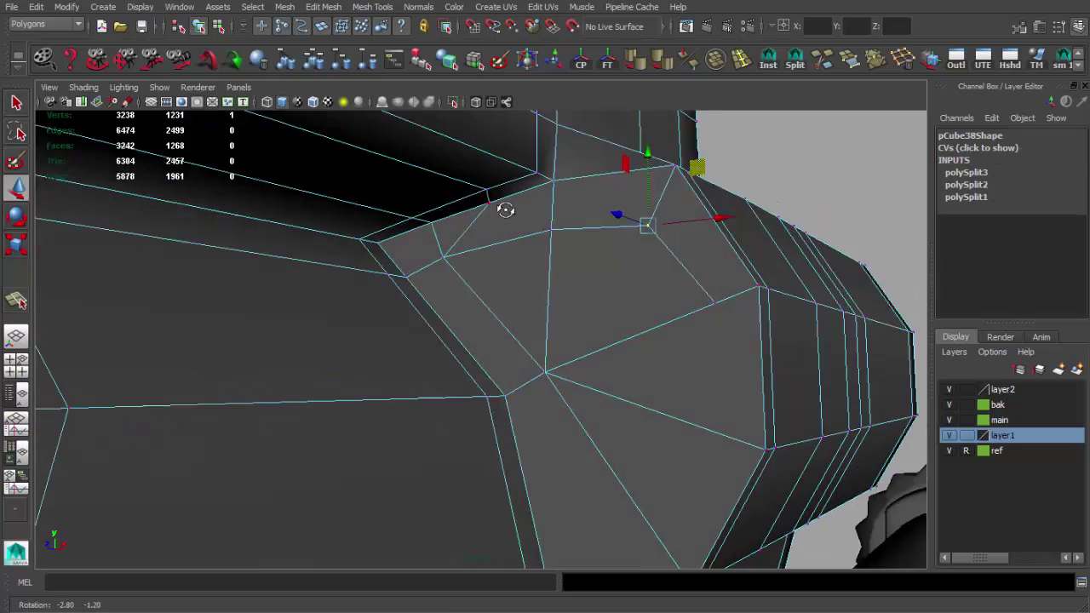
pyautogui.press('q')
pyautogui.moveTo(567, 241)
pyautogui.keyDown('alt'); pyautogui.mouseDown()
pyautogui.moveTo(592, 271)
pyautogui.moveTo(664, 219)
pyautogui.mouseUp(); pyautogui.keyUp('alt')
pyautogui.press('w')
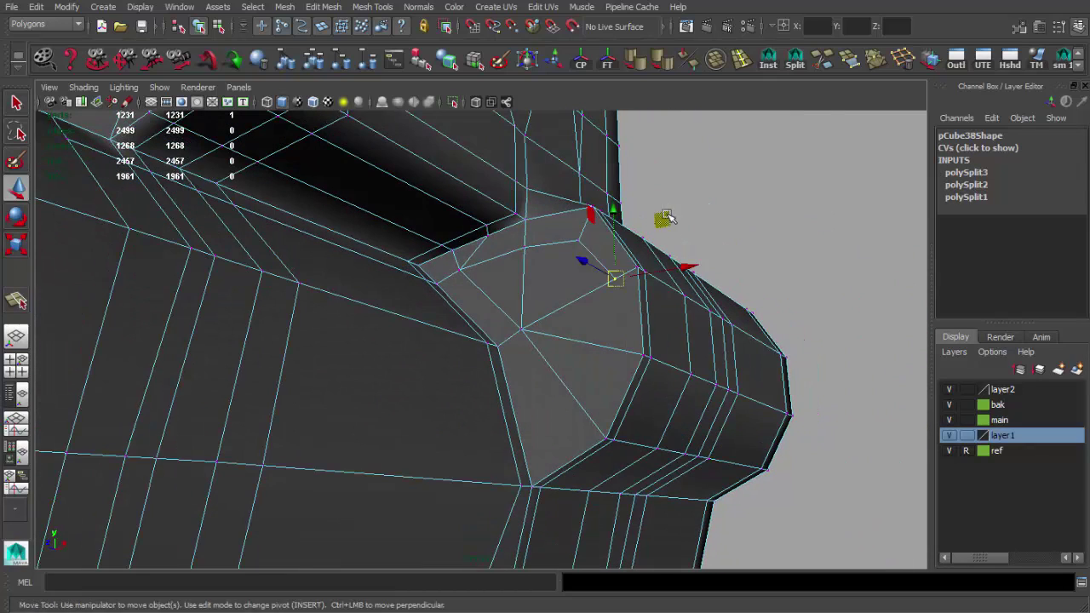
pyautogui.press('3')
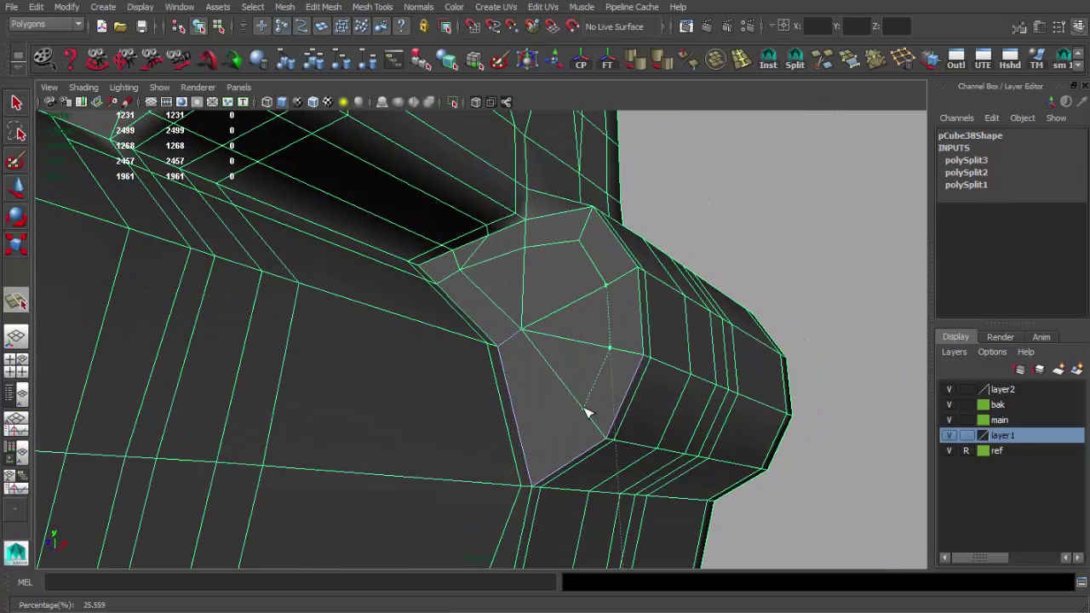
pyautogui.press('q')
# - Check the smoothed result, then cut an edge across the cylinder seam on the block
pyautogui.scroll(-5, 576, 411)
pyautogui.moveTo(520, 297)
pyautogui.keyDown('alt'); pyautogui.mouseDown()
pyautogui.moveTo(375, 266)
pyautogui.moveTo(426, 209)
pyautogui.mouseUp(); pyautogui.keyUp('alt')
pyautogui.scroll(5, 583, 351)
pyautogui.click(537, 295)
pyautogui.press('1')
pyautogui.press('y')
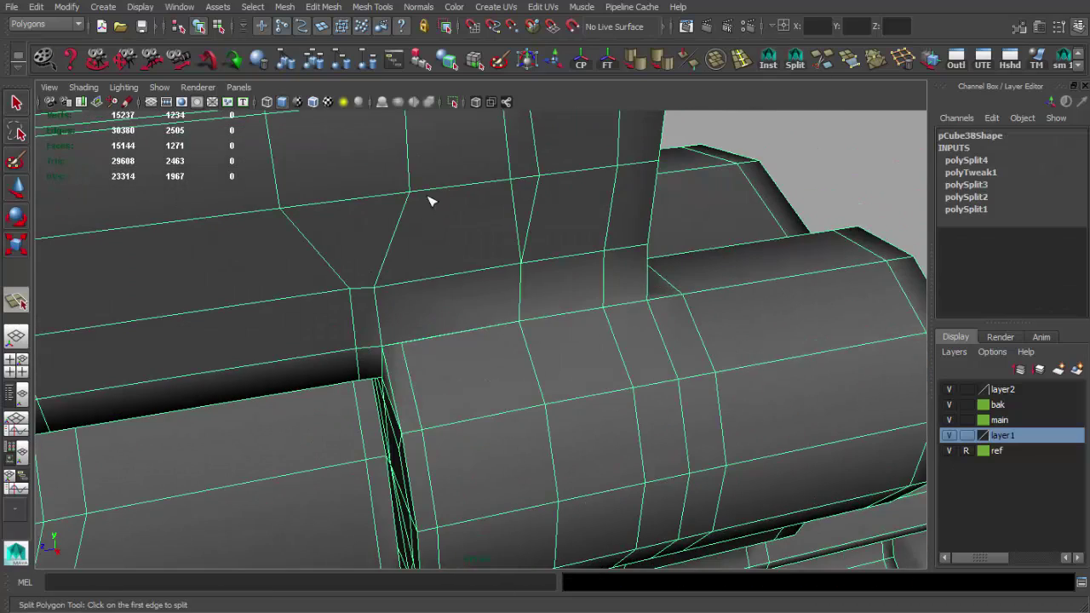
pyautogui.scroll(5, 433, 199)
pyautogui.click(326, 338)
# - Finish the seam split and cut another edge across the block at the barrel
pyautogui.press('4')
pyautogui.scroll(-3, 357, 349)
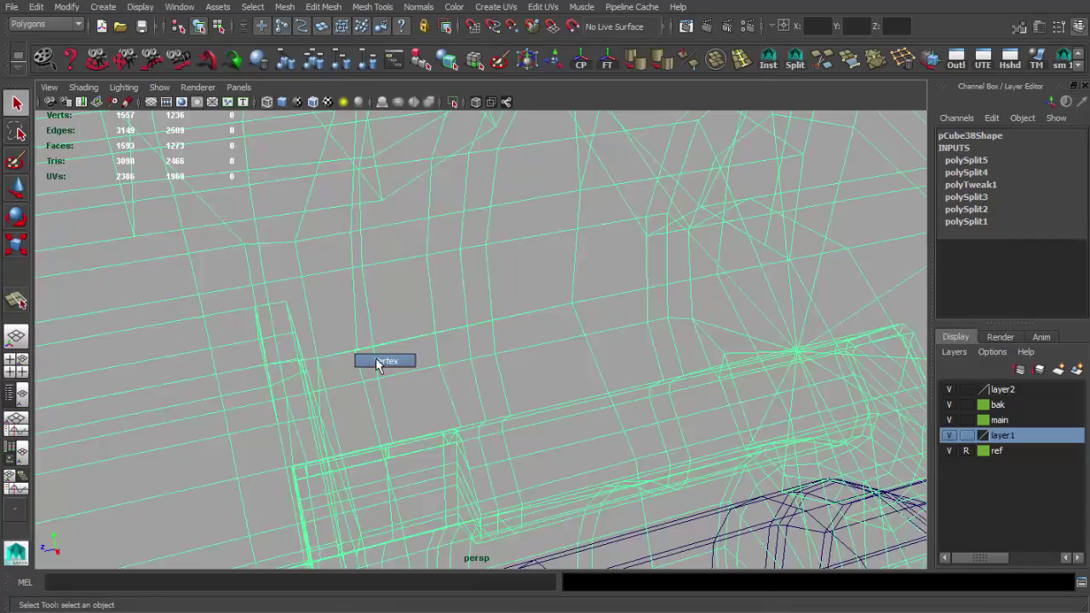
pyautogui.press('q')
pyautogui.press('5')
pyautogui.press('F8')
pyautogui.moveTo(543, 275)
pyautogui.keyDown('alt'); pyautogui.mouseDown(button='right')
pyautogui.moveTo(516, 236)
pyautogui.moveTo(489, 278)
pyautogui.mouseUp(button='right'); pyautogui.keyUp('alt')
pyautogui.click(777, 72)
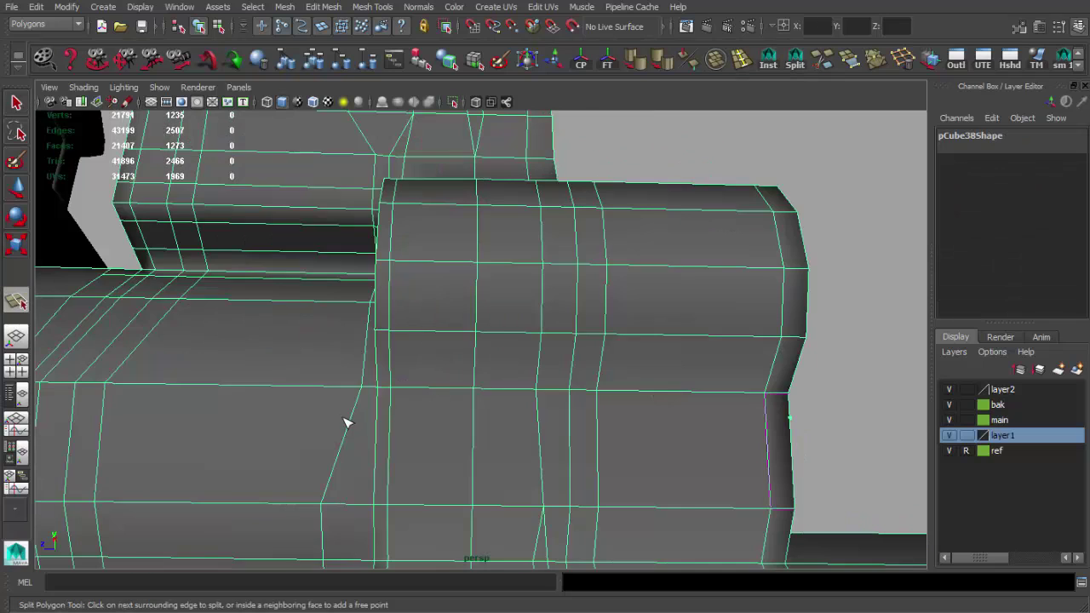
pyautogui.click(353, 418)
pyautogui.click(596, 409)
pyautogui.press('Return')
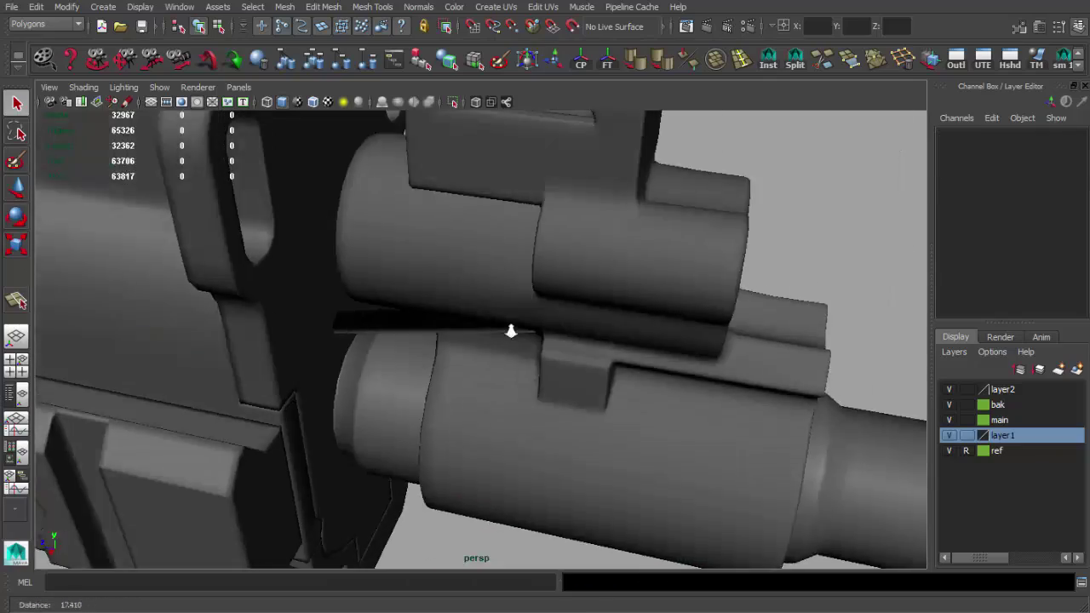
# - Merge the overlapping vertices on the sight block and smooth the whole block
pyautogui.click(511, 330)
pyautogui.press('1')
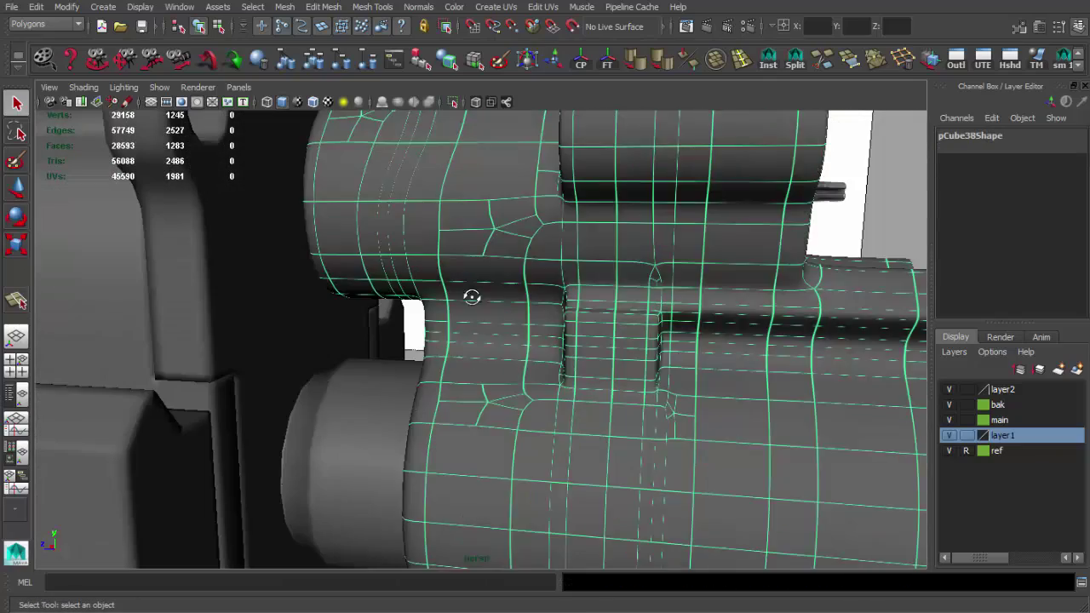
pyautogui.keyDown('alt'); pyautogui.moveTo(490, 309); pyautogui.dragTo(539, 279); pyautogui.keyUp('alt')
pyautogui.keyDown('shift'); pyautogui.moveTo(538, 279); pyautogui.dragTo(527, 348, button='right'); pyautogui.keyUp('shift')
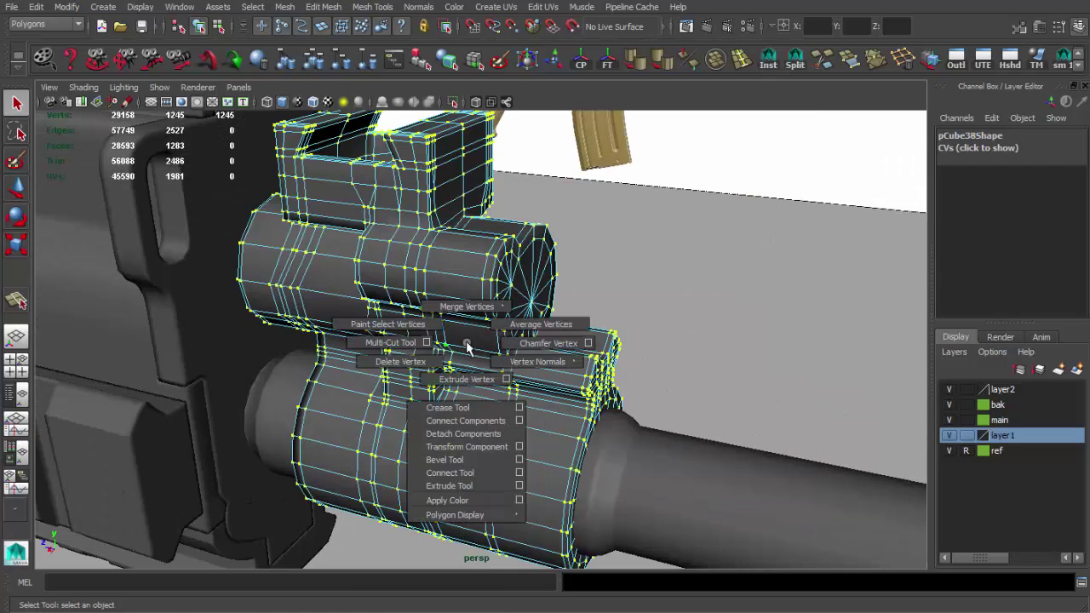
pyautogui.click(585, 288)
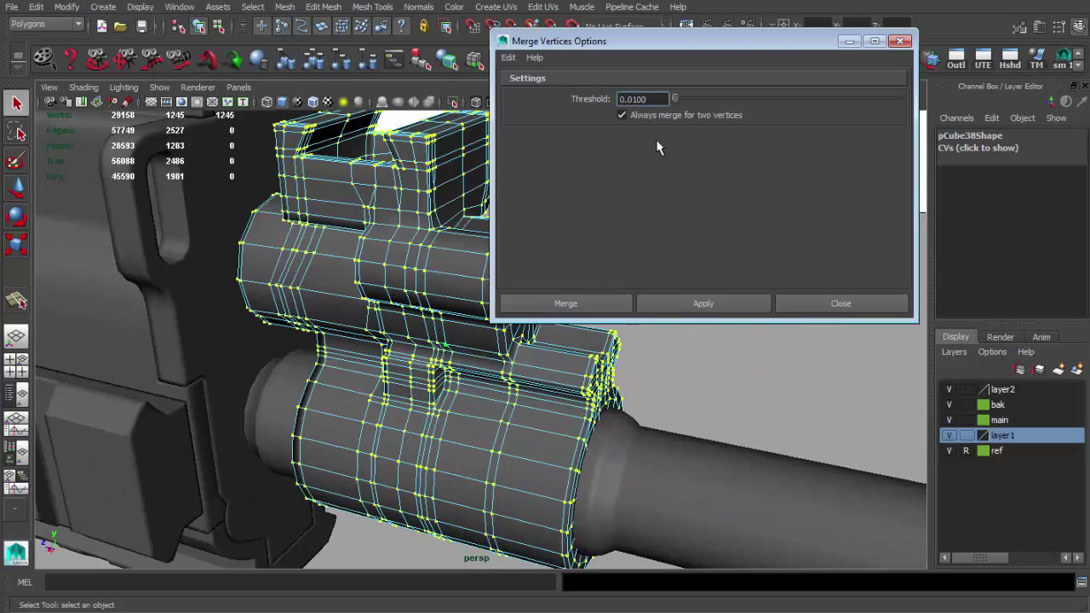
pyautogui.click(686, 304)
pyautogui.press('F8')
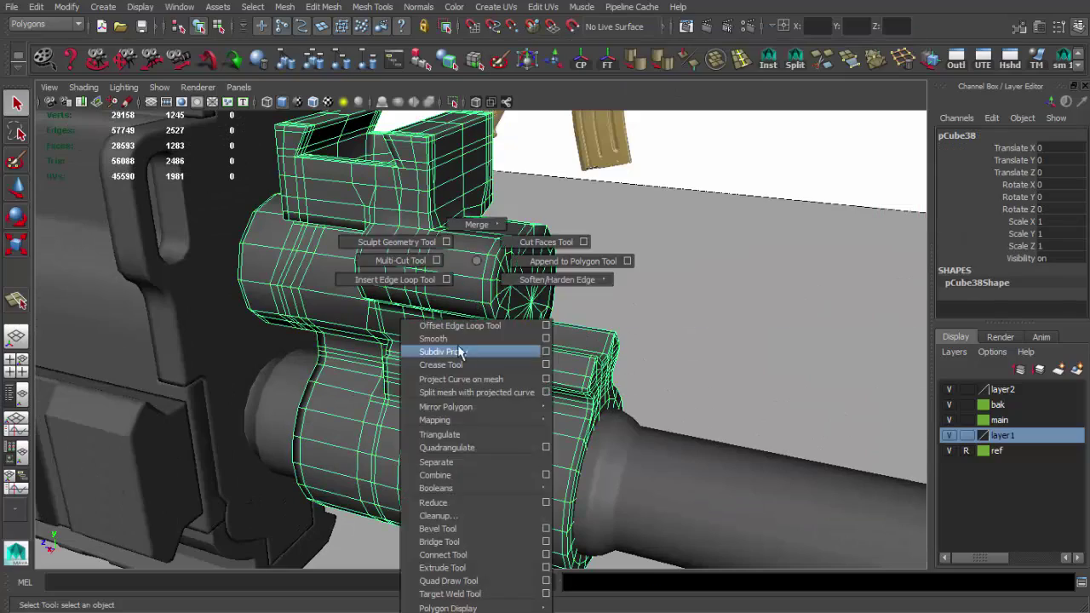
pyautogui.keyDown('shift'); pyautogui.moveTo(500, 256); pyautogui.dragTo(446, 353, button='right'); pyautogui.keyUp('shift')
# - Undo the smoothing, then select and delete the pinched face on the sight base
pyautogui.hotkey('ctrl', 'z')
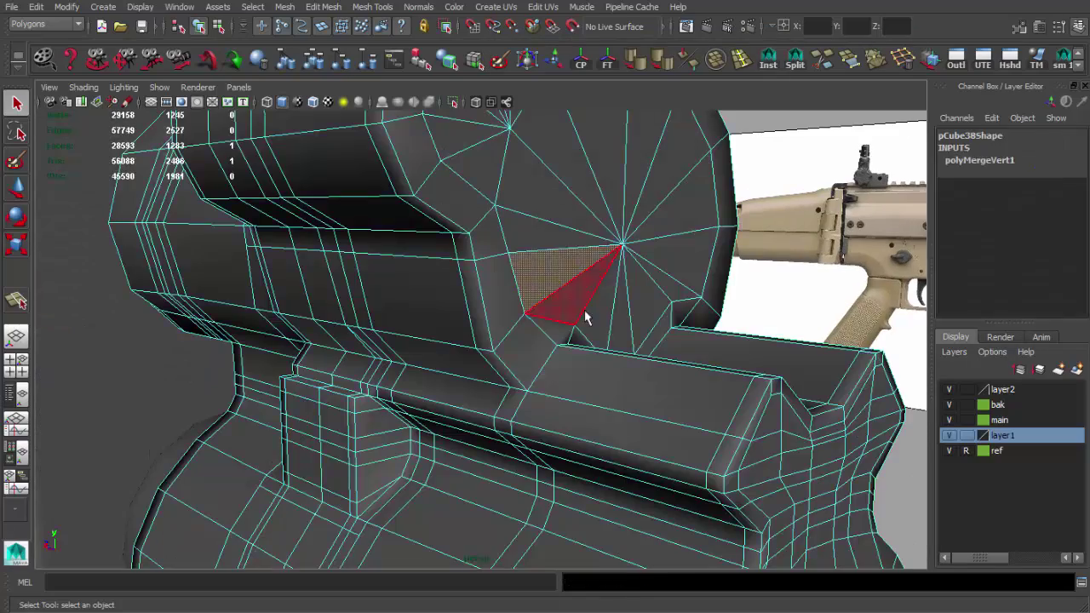
pyautogui.click(550, 337)
pyautogui.press('f')
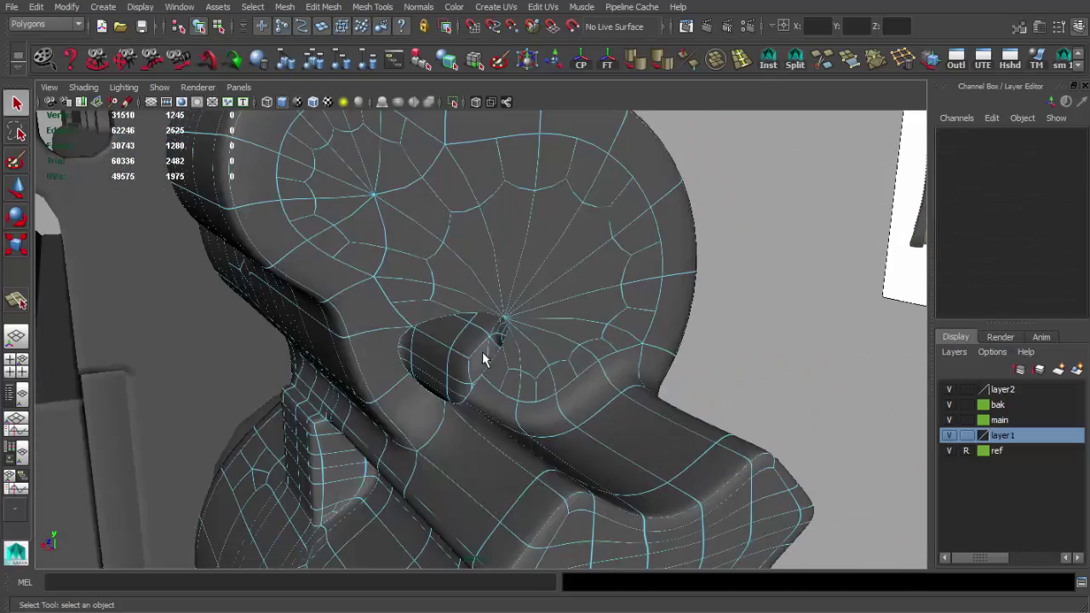
pyautogui.keyDown('shift'); pyautogui.rightClick(549, 314); pyautogui.keyUp('shift')
pyautogui.press('Delete')
pyautogui.press('F8')
pyautogui.scroll(-3, 595, 280)
pyautogui.keyDown('shift'); pyautogui.rightClick(536, 365); pyautogui.keyUp('shift')
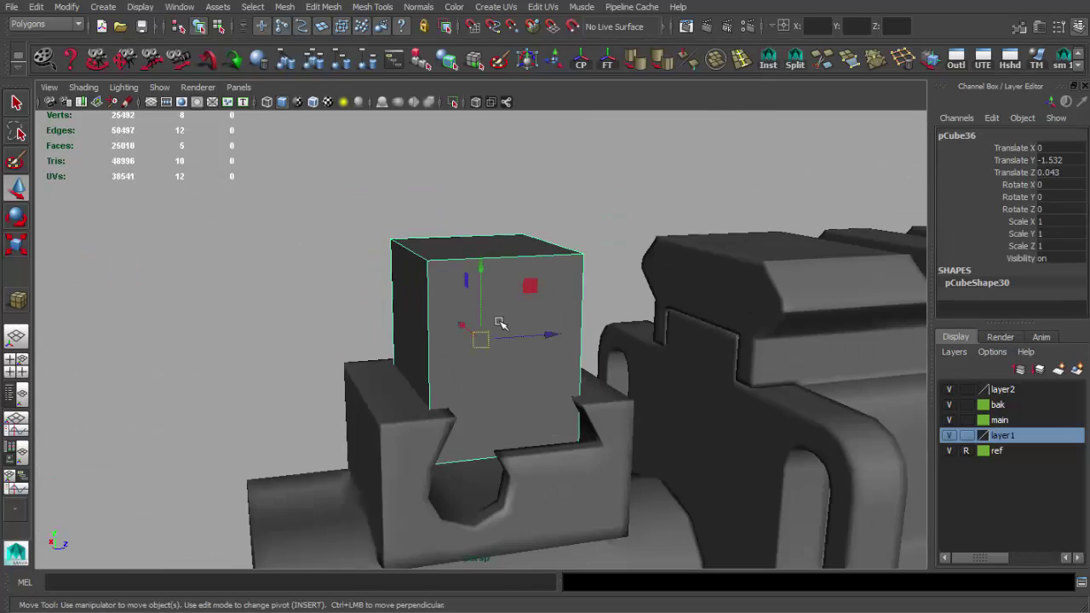
# - Lower the sight post block down into its notch on the front sight base
pyautogui.keyDown('alt'); pyautogui.moveTo(501, 324); pyautogui.dragTo(474, 338); pyautogui.keyUp('alt')
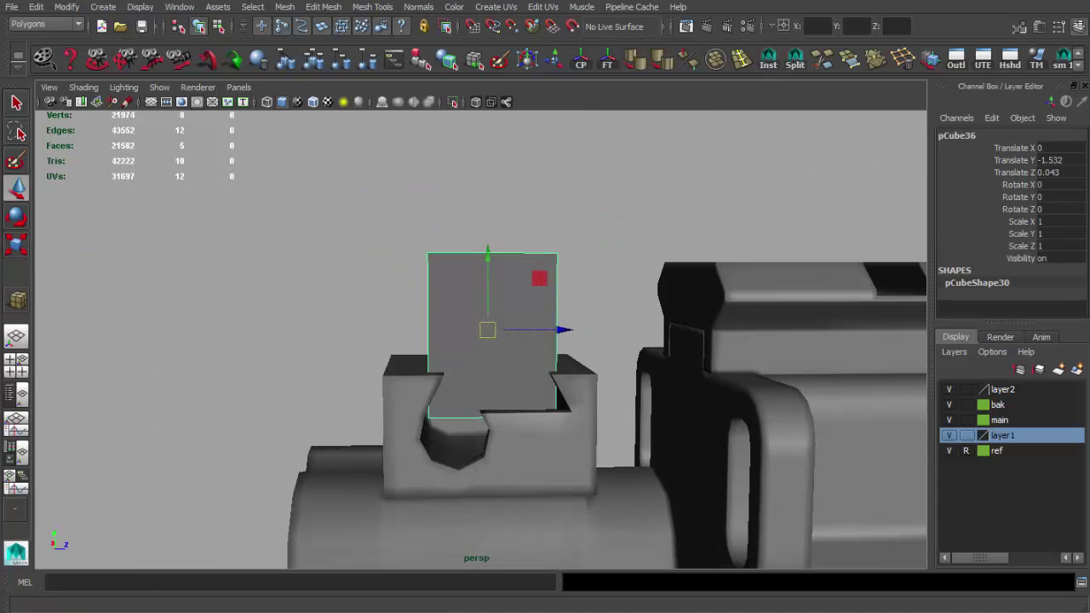
pyautogui.moveTo(748, 413); pyautogui.dragTo(746, 399)
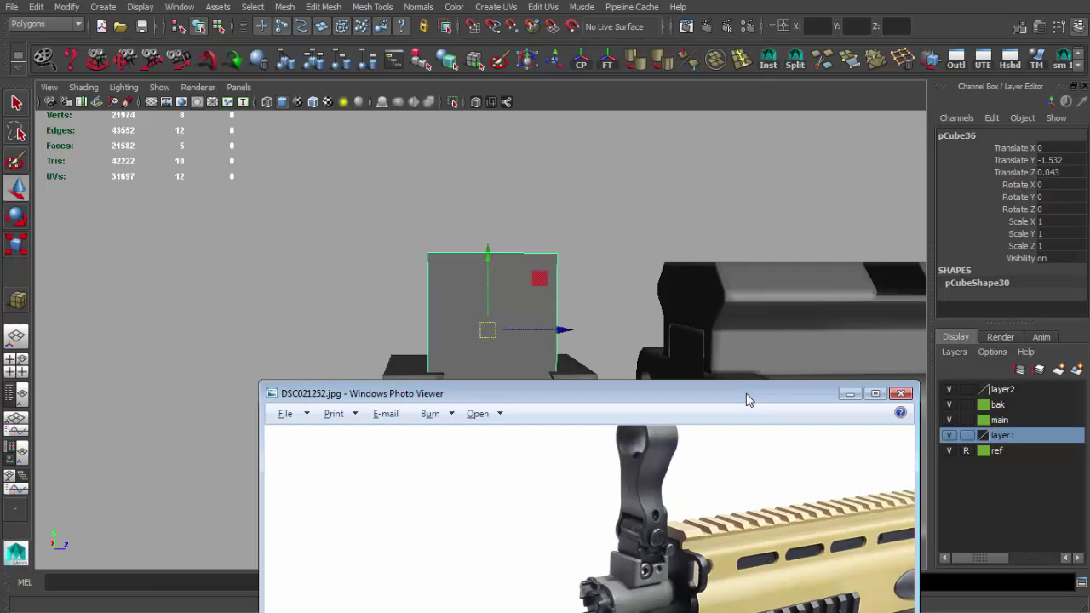
pyautogui.hotkey('alt', 'Tab')
pyautogui.scroll(3, 567, 299)
pyautogui.scroll(2, 498, 328)
pyautogui.moveTo(498, 328); pyautogui.dragTo(499, 365)
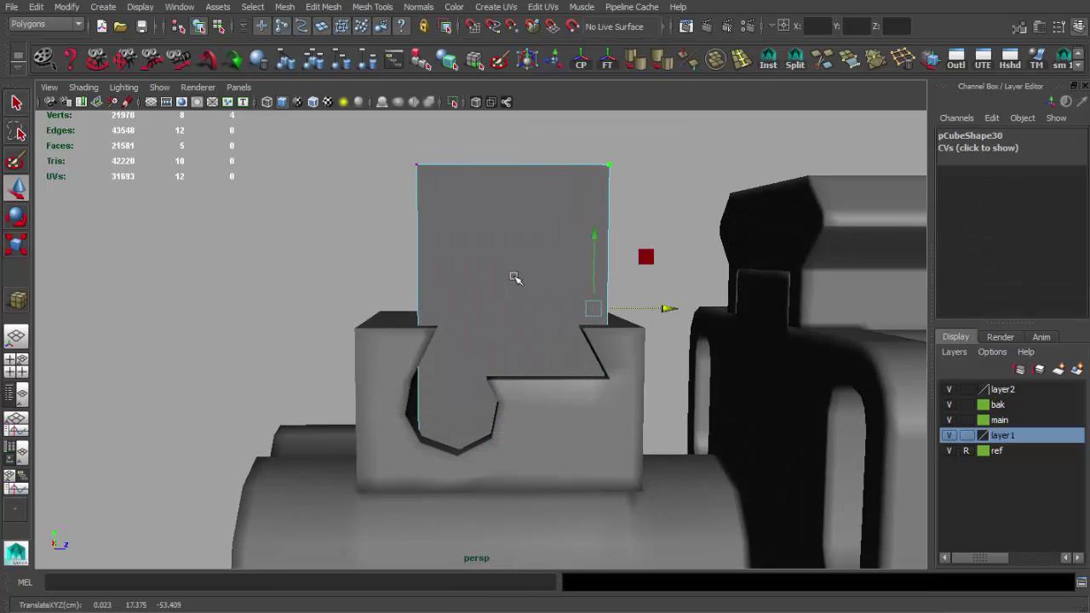
pyautogui.moveTo(485, 305)
pyautogui.keyDown('alt'); pyautogui.mouseDown()
pyautogui.moveTo(523, 341)
pyautogui.moveTo(431, 268)
pyautogui.mouseUp(); pyautogui.keyUp('alt')
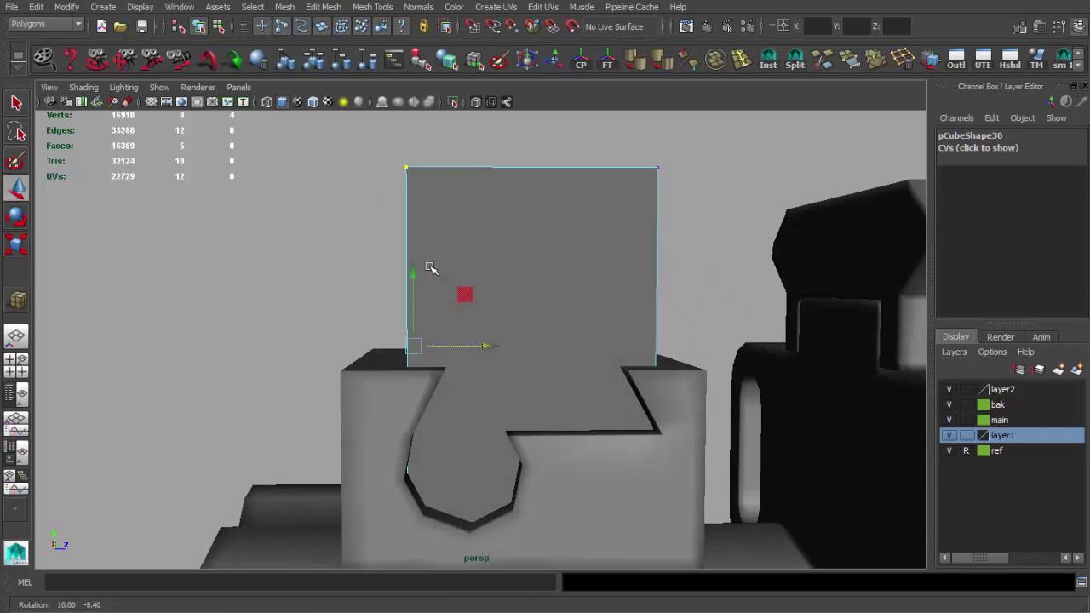
# - Insert an edge loop across the block and slide its corner vertex to slant the loop
pyautogui.click(739, 59)
pyautogui.click(410, 354)
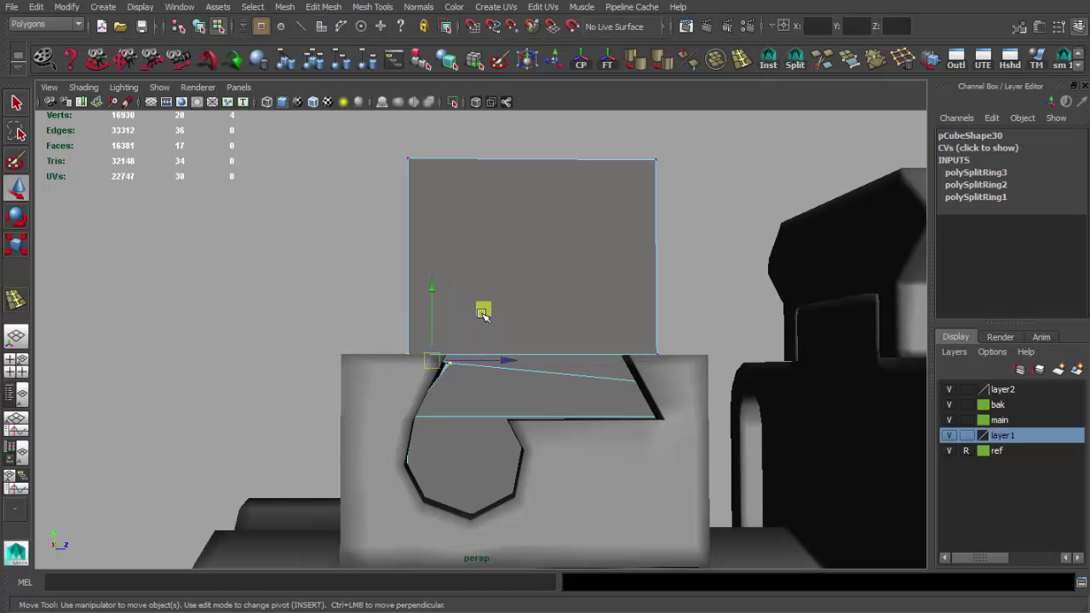
pyautogui.press('w')
pyautogui.keyDown('alt'); pyautogui.moveTo(638, 321); pyautogui.dragTo(563, 322, button='middle'); pyautogui.keyUp('alt')
pyautogui.moveTo(530, 306); pyautogui.dragTo(633, 402)
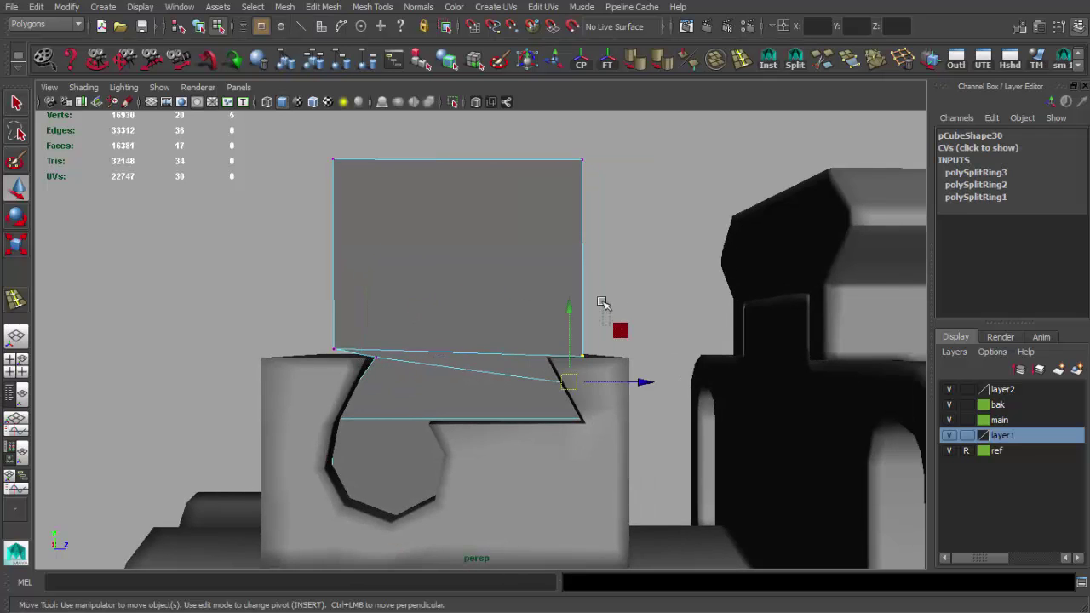
# - In side view, move the vertex onto the post's corner in the reference photo
pyautogui.press('space')
pyautogui.press('space')
pyautogui.scroll(5, 471, 394)
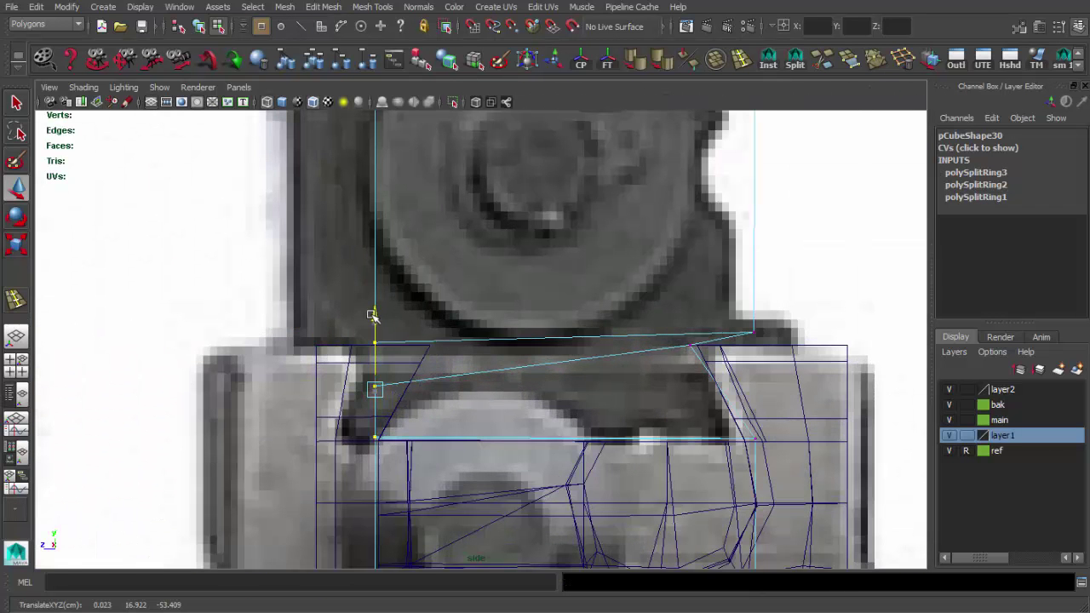
pyautogui.scroll(-5, 333, 426)
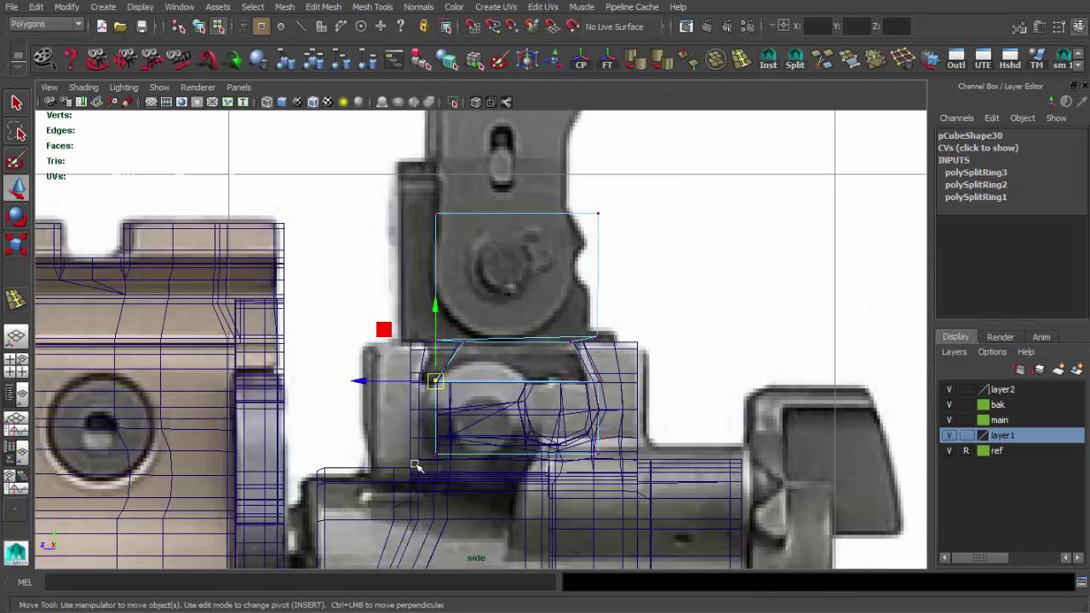
pyautogui.scroll(5, 313, 509)
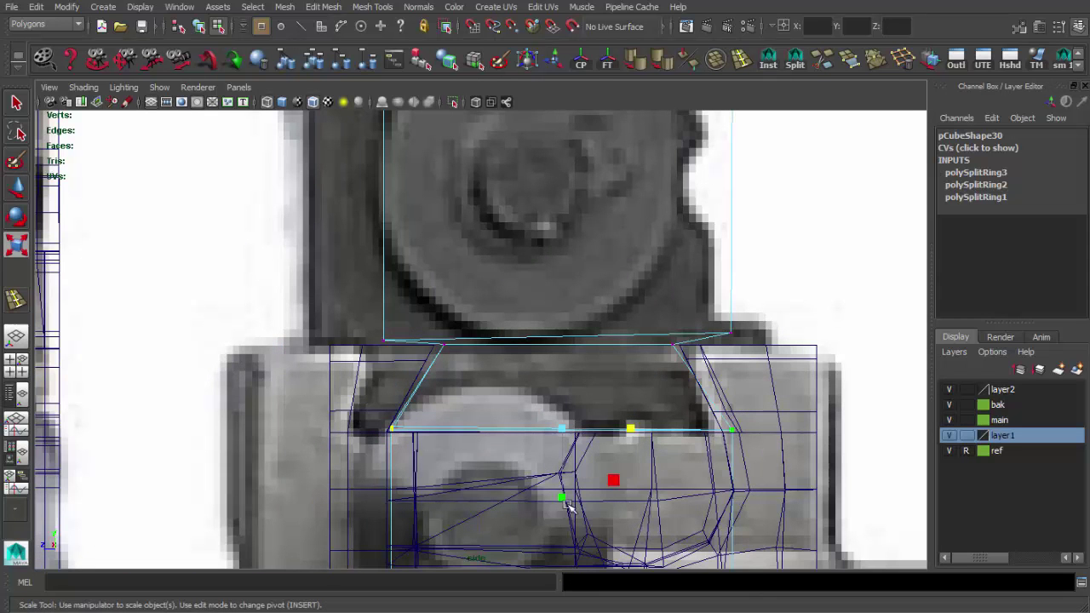
pyautogui.scroll(2, 418, 370)
pyautogui.press('w')
pyautogui.click(350, 293)
pyautogui.press('z')
pyautogui.moveTo(390, 300)
pyautogui.keyDown('alt'); pyautogui.mouseDown(button='middle')
pyautogui.moveTo(341, 326)
pyautogui.moveTo(312, 303)
pyautogui.mouseUp(button='middle'); pyautogui.keyUp('alt')
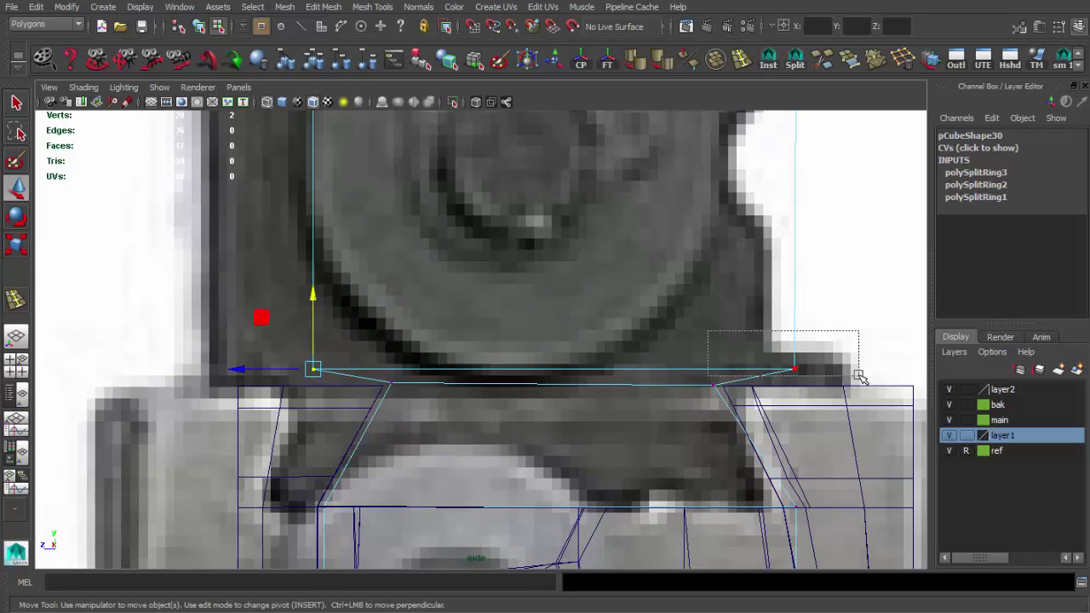
# - Recentre the side view on the post, then return to perspective for further vertex editing
pyautogui.scroll(-4, 548, 315)
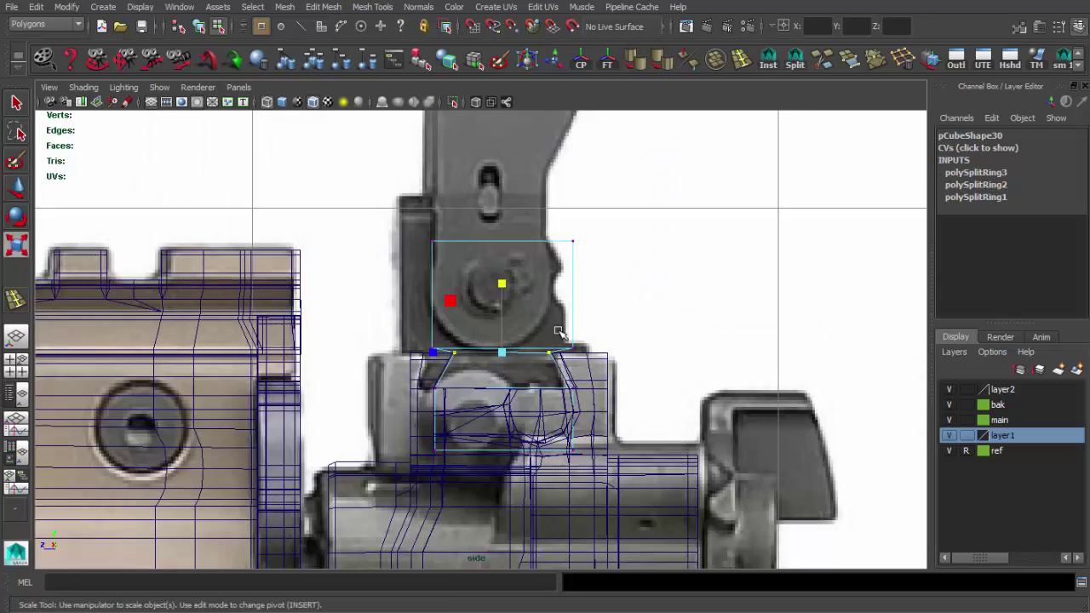
pyautogui.scroll(1, 499, 341)
pyautogui.scroll(-1, 426, 323)
pyautogui.scroll(1, 386, 318)
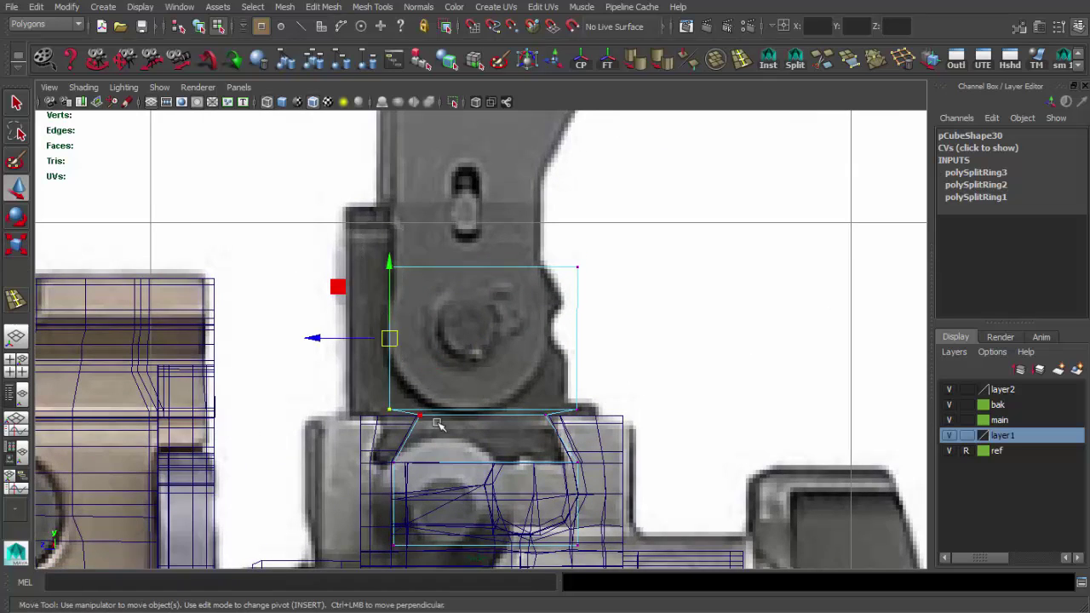
pyautogui.scroll(-1, 437, 424)
pyautogui.scroll(-1, 443, 366)
pyautogui.scroll(1, 408, 350)
pyautogui.scroll(1, 505, 294)
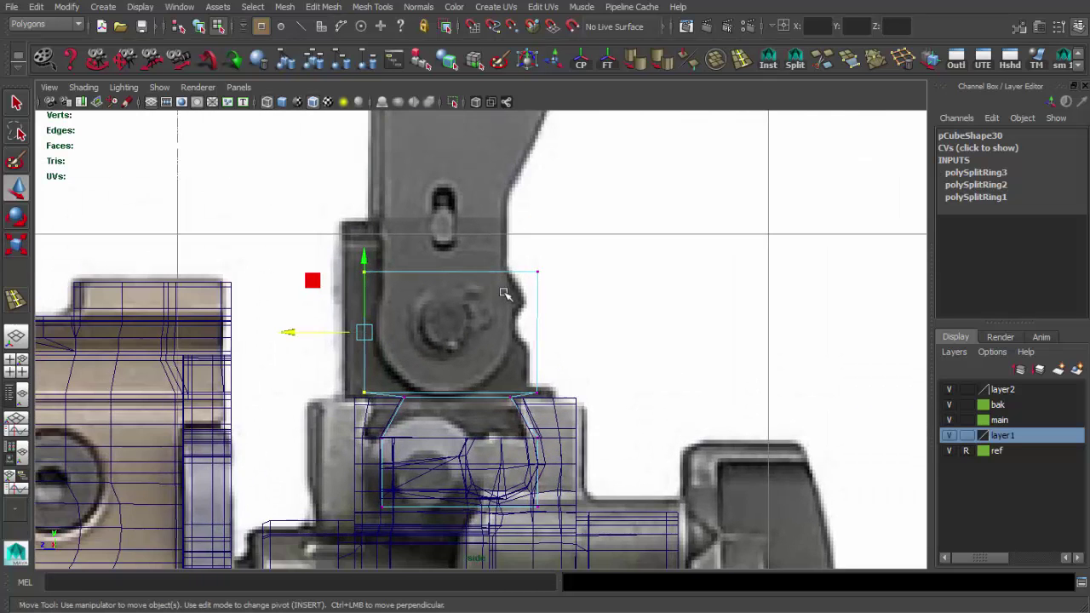
pyautogui.scroll(1, 556, 310)
pyautogui.press('w')
pyautogui.scroll(-1, 506, 329)
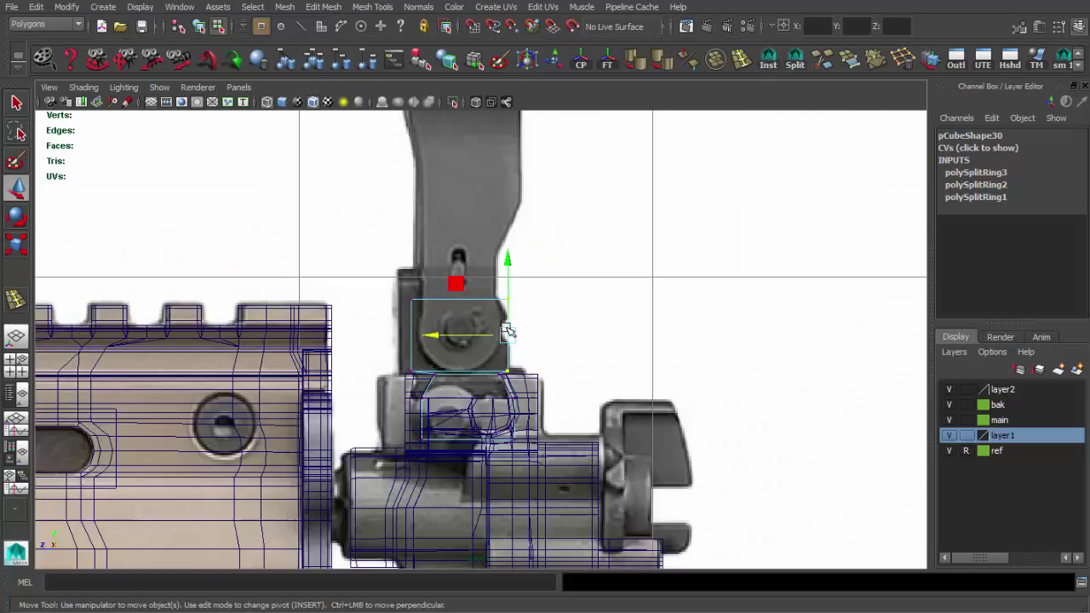
pyautogui.scroll(1, 588, 333)
pyautogui.scroll(1, 485, 290)
pyautogui.keyDown('alt'); pyautogui.moveTo(497, 271); pyautogui.dragTo(562, 365, button='middle'); pyautogui.keyUp('alt')
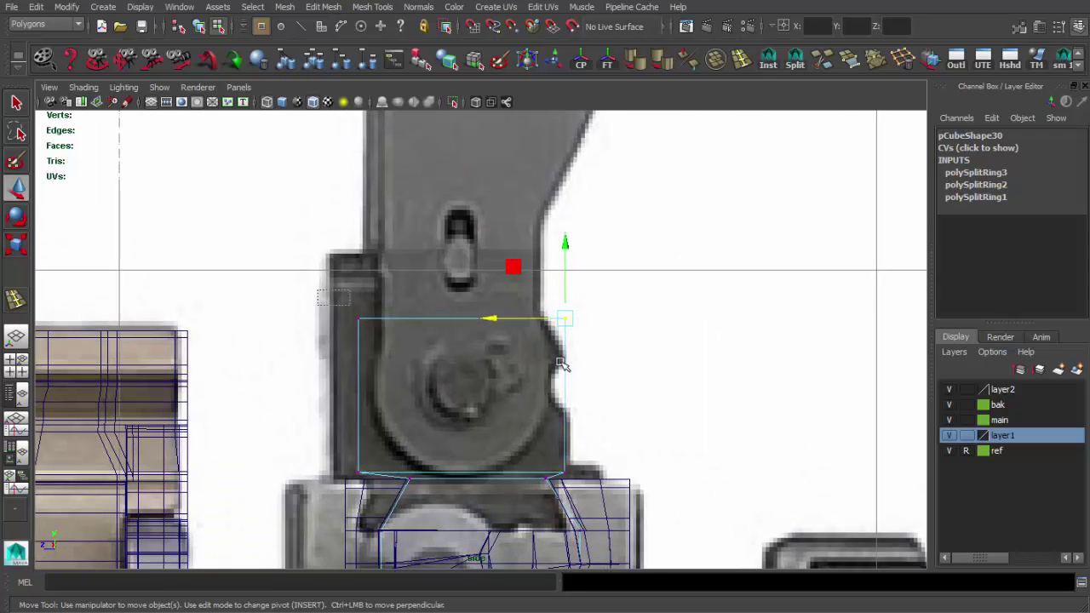
pyautogui.keyDown('alt'); pyautogui.moveTo(463, 249); pyautogui.dragTo(588, 319, button='middle'); pyautogui.keyUp('alt')
pyautogui.press('space')
pyautogui.press('space')
pyautogui.moveTo(567, 301)
pyautogui.keyDown('alt'); pyautogui.mouseDown()
pyautogui.moveTo(594, 340)
pyautogui.moveTo(518, 329)
pyautogui.mouseUp(); pyautogui.keyUp('alt')
pyautogui.press('F9')
pyautogui.press('w')
pyautogui.moveTo(593, 433)
pyautogui.keyDown('alt'); pyautogui.mouseDown()
pyautogui.moveTo(385, 347)
pyautogui.moveTo(426, 340)
pyautogui.moveTo(435, 191)
pyautogui.mouseUp(); pyautogui.keyUp('alt')
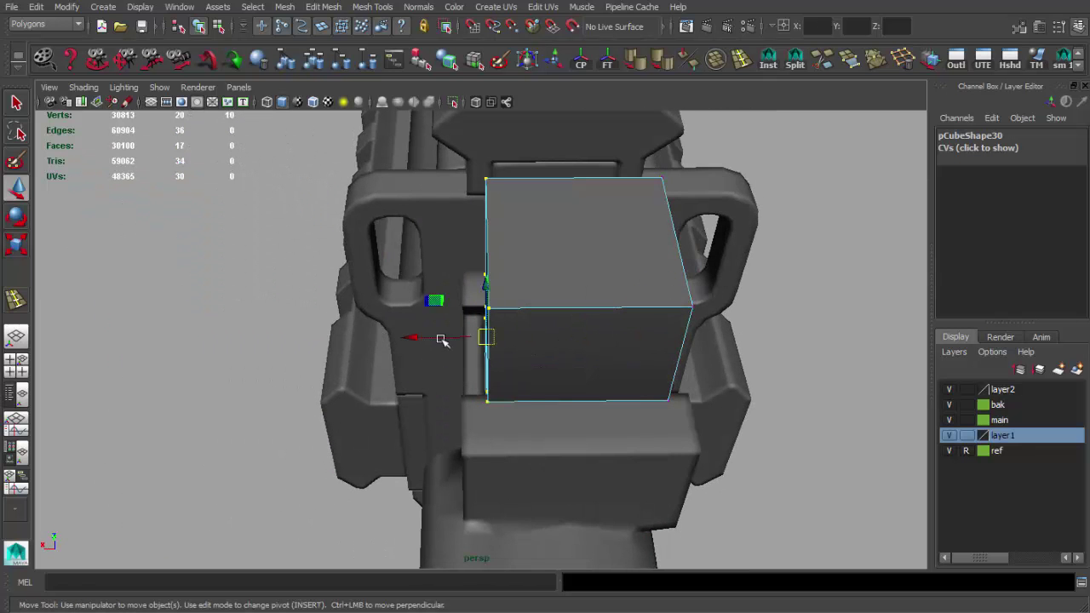
# - Bevel the block's top front edge with 5 segments and a 0.4 fraction
pyautogui.press('q')
pyautogui.press('F8')
pyautogui.moveTo(481, 349)
pyautogui.keyDown('alt'); pyautogui.mouseDown()
pyautogui.moveTo(557, 341)
pyautogui.moveTo(537, 284)
pyautogui.moveTo(616, 407)
pyautogui.mouseUp(); pyautogui.keyUp('alt')
pyautogui.click(551, 272)
pyautogui.click(511, 324)
pyautogui.moveTo(511, 324)
pyautogui.keyDown('alt'); pyautogui.mouseDown()
pyautogui.moveTo(502, 335)
pyautogui.moveTo(605, 357)
pyautogui.mouseUp(); pyautogui.keyUp('alt')
pyautogui.press('F10')
pyautogui.click(452, 248)
pyautogui.keyDown('shift'); pyautogui.moveTo(511, 304); pyautogui.dragTo(588, 304, button='right'); pyautogui.keyUp('shift')
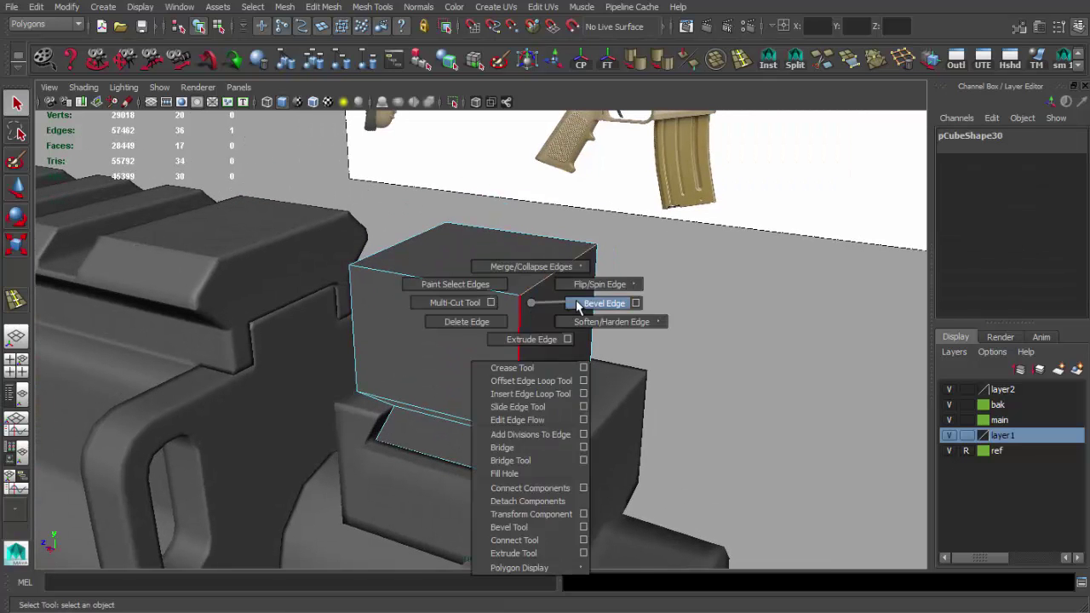
pyautogui.click(1007, 222)
pyautogui.moveTo(563, 236); pyautogui.dragTo(633, 236, button='middle')
pyautogui.keyDown('alt'); pyautogui.moveTo(633, 236); pyautogui.dragTo(402, 236); pyautogui.keyUp('alt')
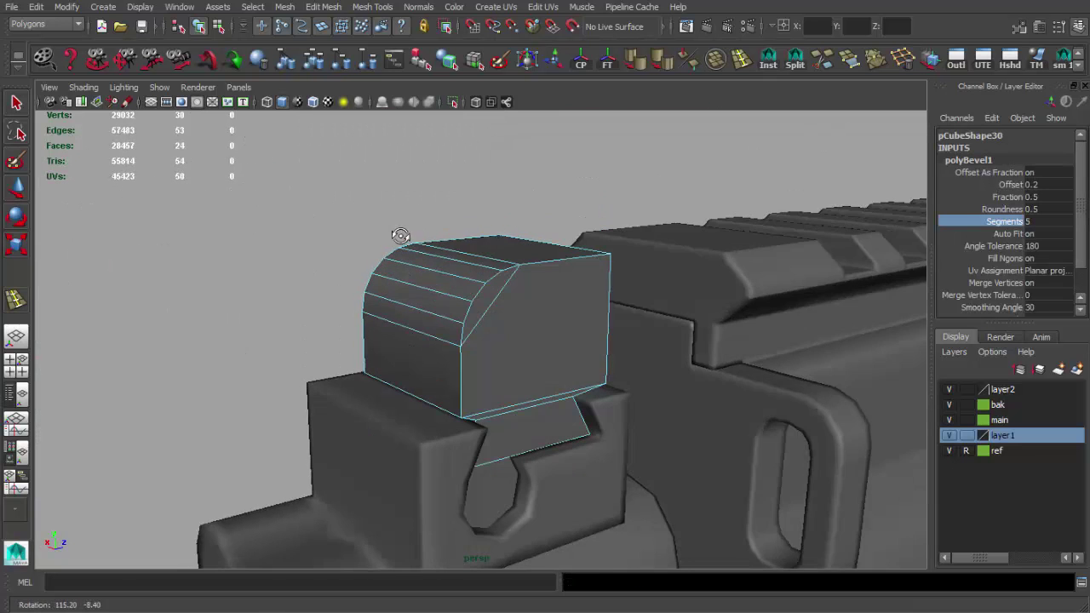
# - Compare the rounded bevel against the reference photo
pyautogui.hotkey('alt', 'Tab')
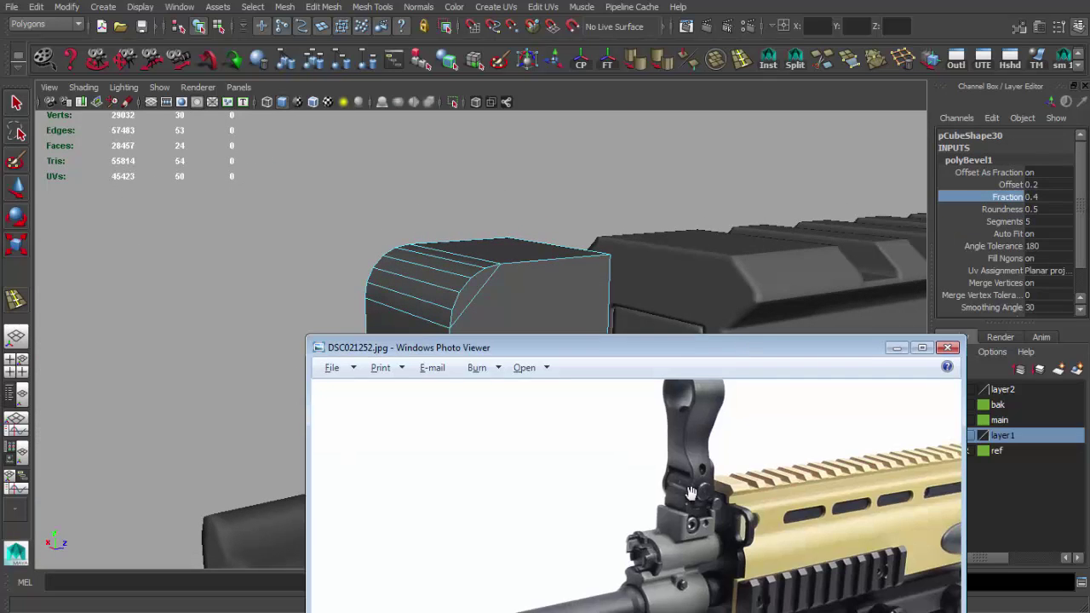
pyautogui.scroll(2, 718, 507)
pyautogui.scroll(2, 718, 507)
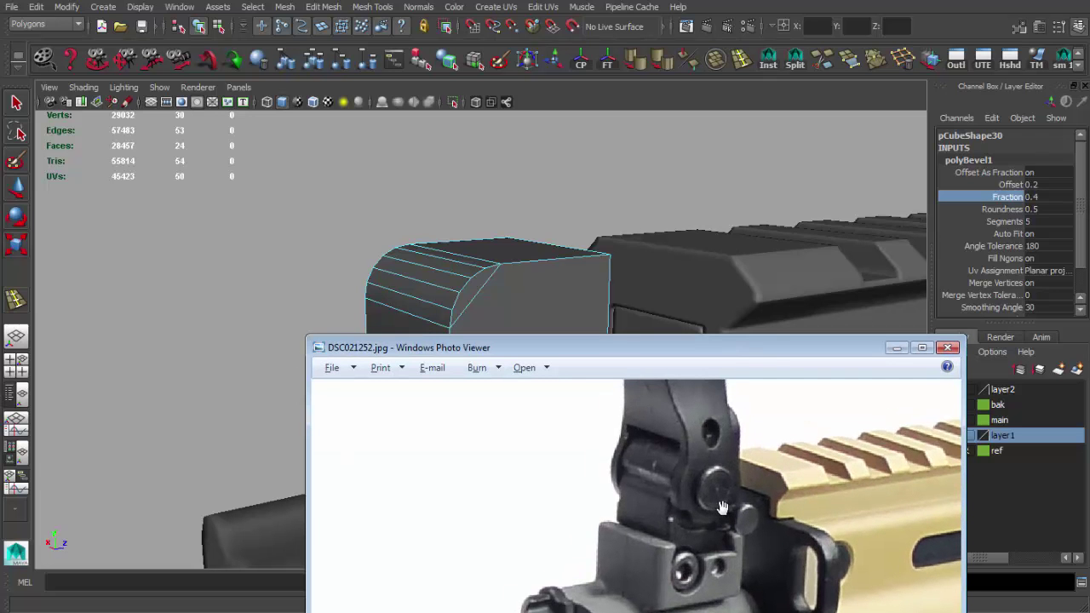
pyautogui.hotkey('alt', 'Tab')
pyautogui.moveTo(511, 341)
pyautogui.keyDown('alt'); pyautogui.mouseDown()
pyautogui.moveTo(358, 307)
pyautogui.moveTo(452, 322)
pyautogui.mouseUp(); pyautogui.keyUp('alt')
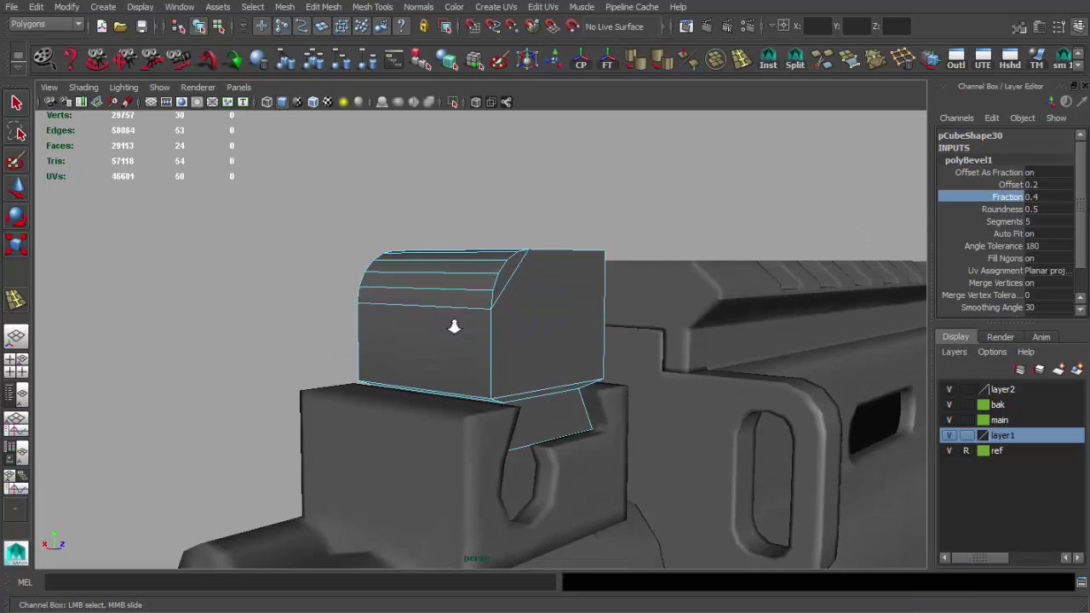
pyautogui.keyDown('alt'); pyautogui.moveTo(453, 321); pyautogui.dragTo(599, 279, button='right'); pyautogui.keyUp('alt')
# - Insert two edge loops across the bevelled block
pyautogui.click(499, 315)
pyautogui.press('w')
pyautogui.keyDown('alt'); pyautogui.moveTo(499, 315); pyautogui.dragTo(332, 269); pyautogui.keyUp('alt')
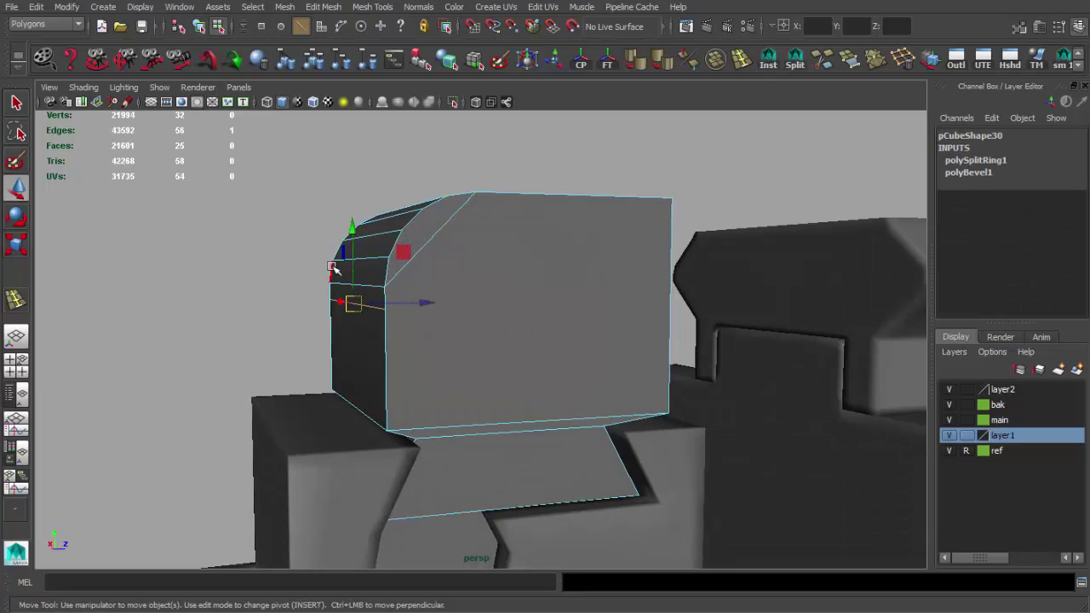
pyautogui.click(399, 337)
pyautogui.press('w')
pyautogui.moveTo(414, 310)
pyautogui.keyDown('alt'); pyautogui.mouseDown()
pyautogui.moveTo(555, 275)
pyautogui.moveTo(554, 305)
pyautogui.moveTo(477, 316)
pyautogui.mouseUp(); pyautogui.keyUp('alt')
# - In side view with vertices shown, add a horizontal edge loop on the block
pyautogui.press('space')
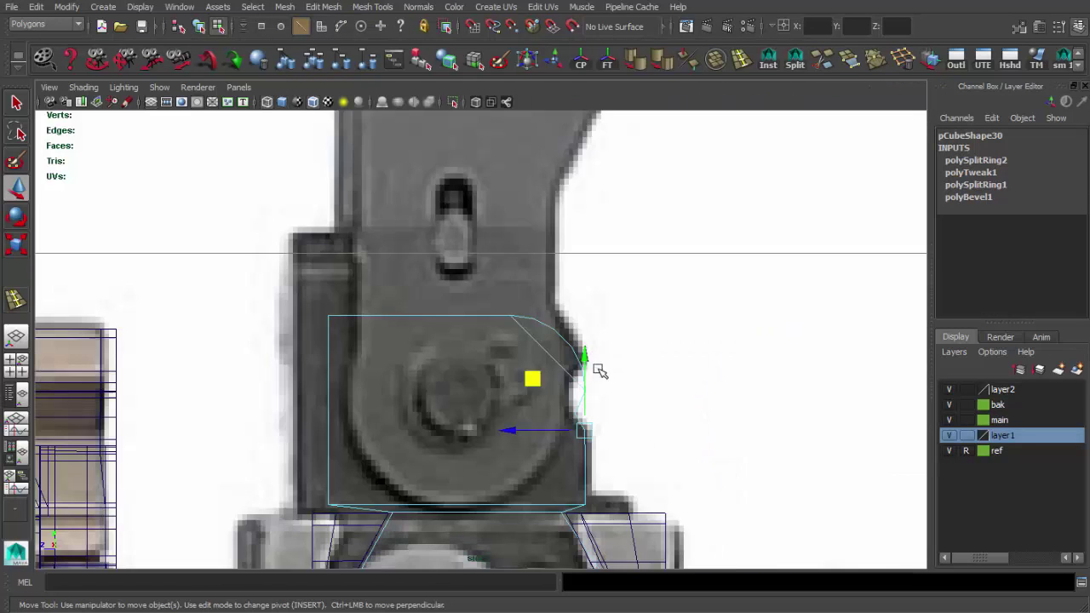
pyautogui.press('q')
pyautogui.press('F9')
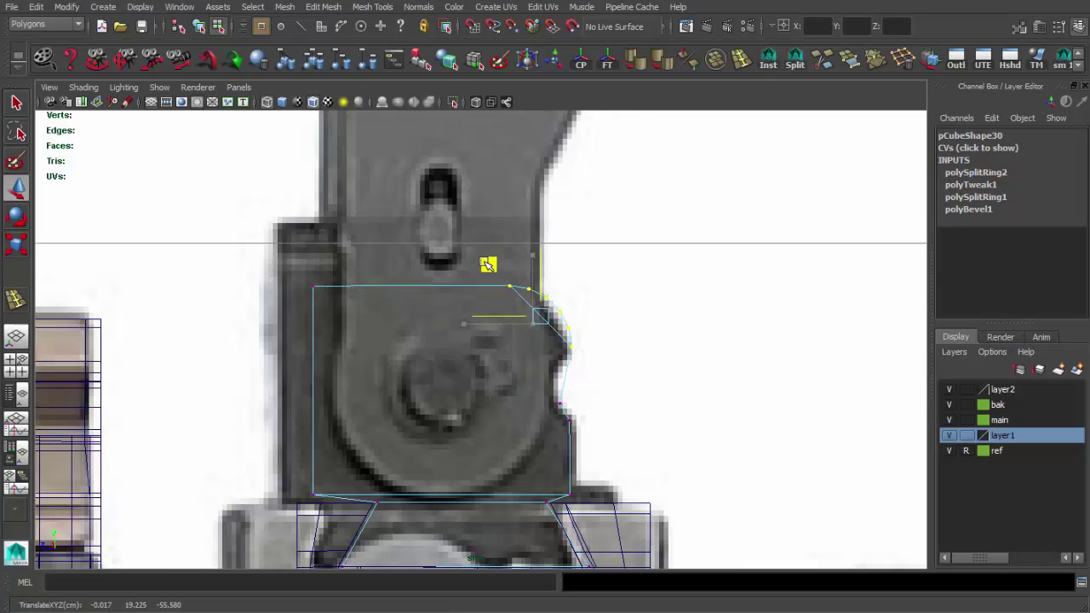
pyautogui.click(569, 388)
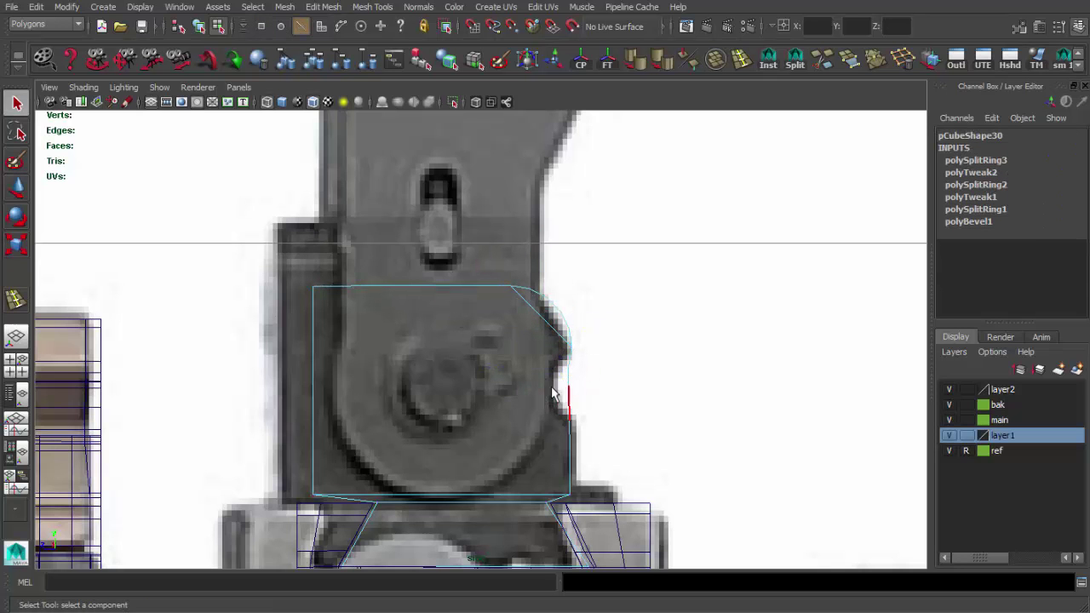
pyautogui.scroll(2, 577, 427)
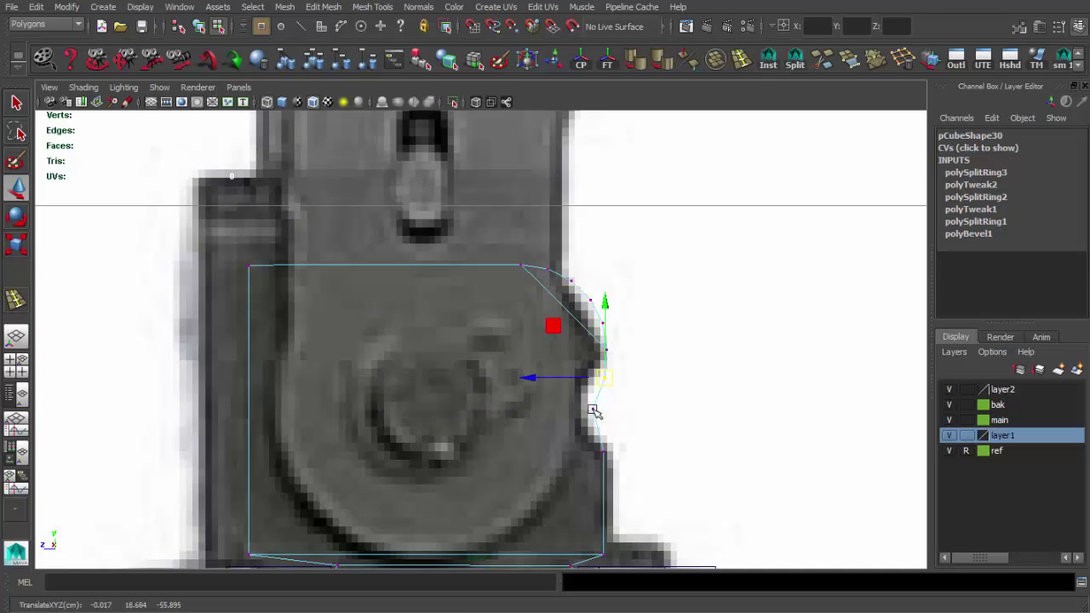
pyautogui.press('space')
pyautogui.press('space')
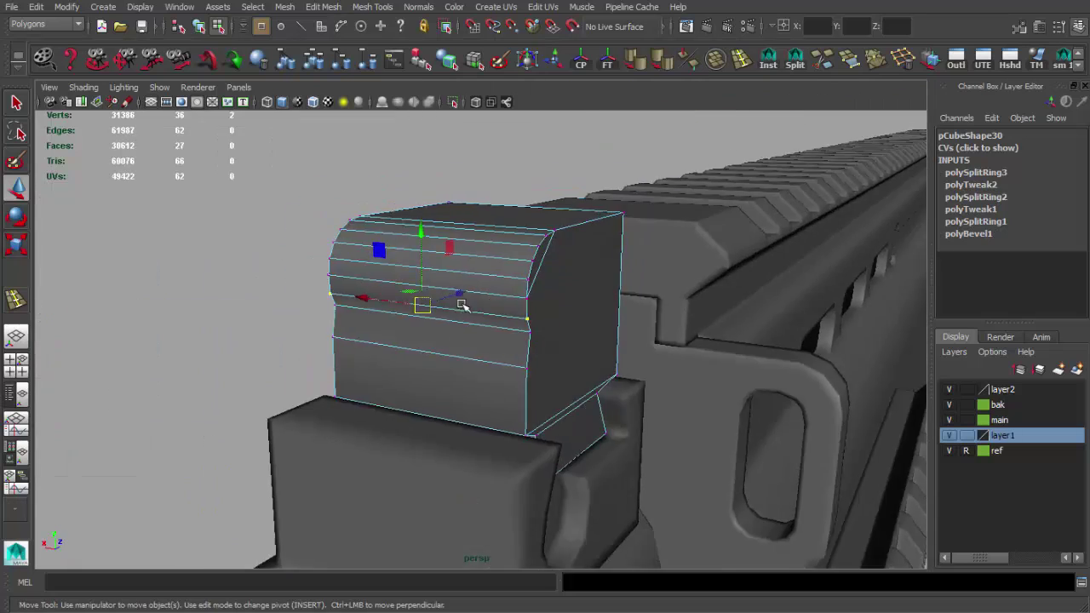
# - Insert another edge loop on the block and push it inward
pyautogui.scroll(3, 610, 236)
pyautogui.click(511, 269)
pyautogui.keyDown('alt'); pyautogui.moveTo(511, 324); pyautogui.dragTo(533, 311); pyautogui.keyUp('alt')
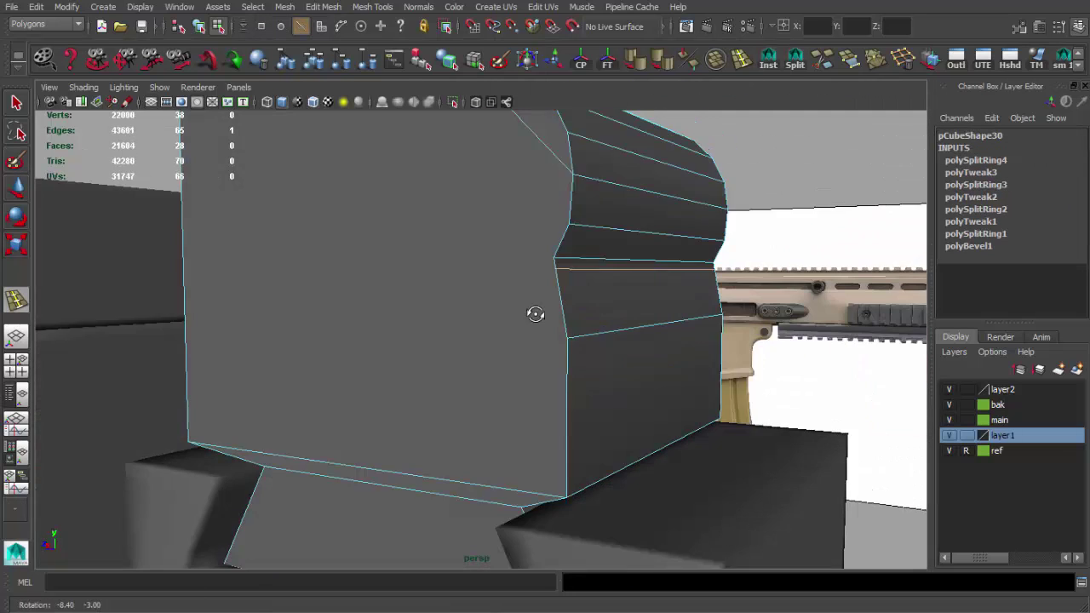
pyautogui.press('w')
pyautogui.moveTo(591, 268)
pyautogui.mouseDown()
pyautogui.moveTo(577, 287)
pyautogui.moveTo(477, 281)
pyautogui.mouseUp()
pyautogui.scroll(-3, 477, 281)
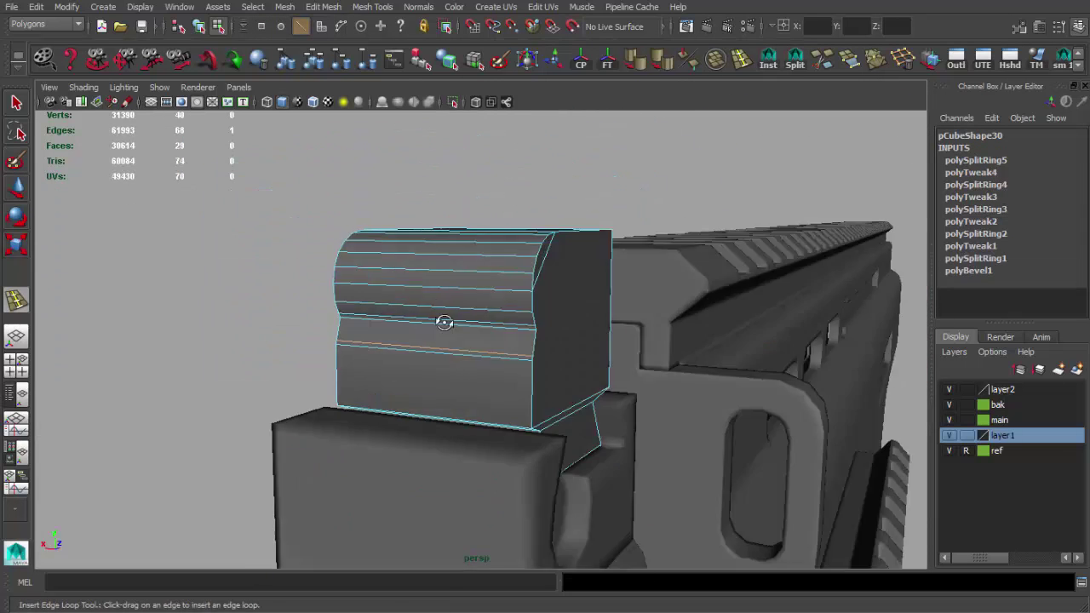
# - Extrude the sight block's top face upward into a thin fin
pyautogui.press('F8')
pyautogui.click(361, 262)
pyautogui.moveTo(361, 262)
pyautogui.keyDown('alt'); pyautogui.mouseDown()
pyautogui.moveTo(329, 248)
pyautogui.moveTo(425, 316)
pyautogui.mouseUp(); pyautogui.keyUp('alt')
pyautogui.scroll(5, 761, 470)
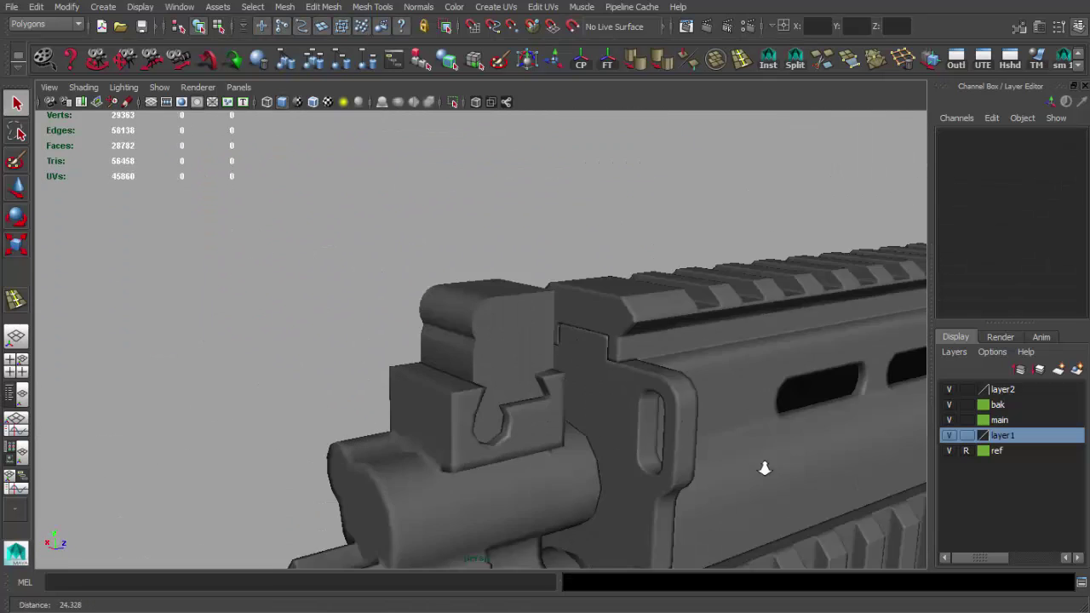
pyautogui.click(540, 324)
pyautogui.press('f')
pyautogui.press('F11')
pyautogui.moveTo(579, 295)
pyautogui.keyDown('alt'); pyautogui.mouseDown()
pyautogui.moveTo(570, 281)
pyautogui.moveTo(579, 114)
pyautogui.mouseUp(); pyautogui.keyUp('alt')
pyautogui.click(570, 280)
pyautogui.hotkey('ctrl', 'e')
# - In side view, insert an edge loop across the fin to follow the reference
pyautogui.press('space')
pyautogui.press('space')
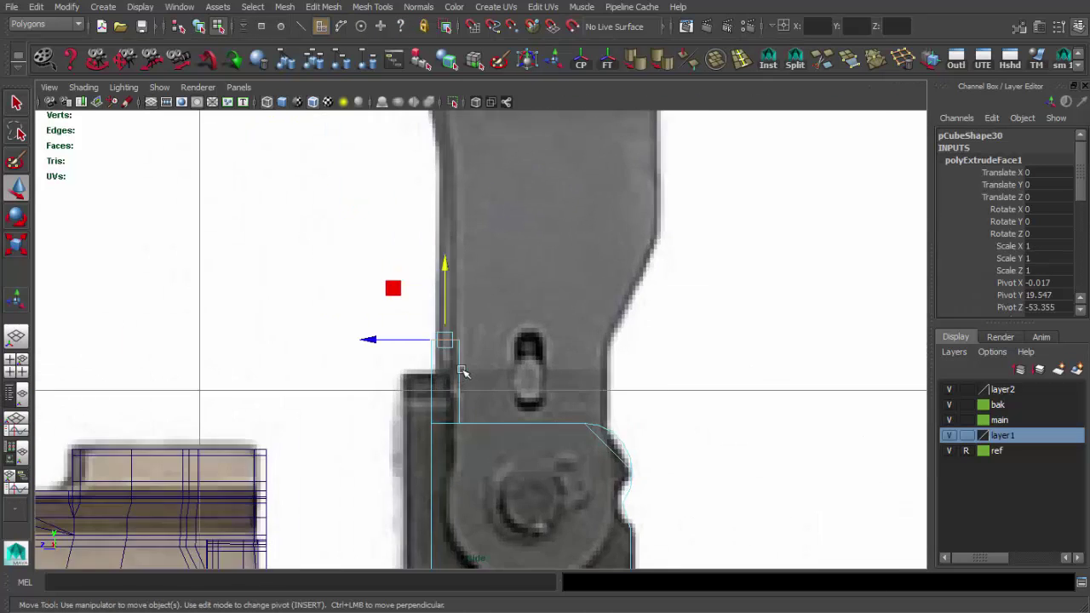
pyautogui.scroll(2, 494, 277)
pyautogui.click(656, 390)
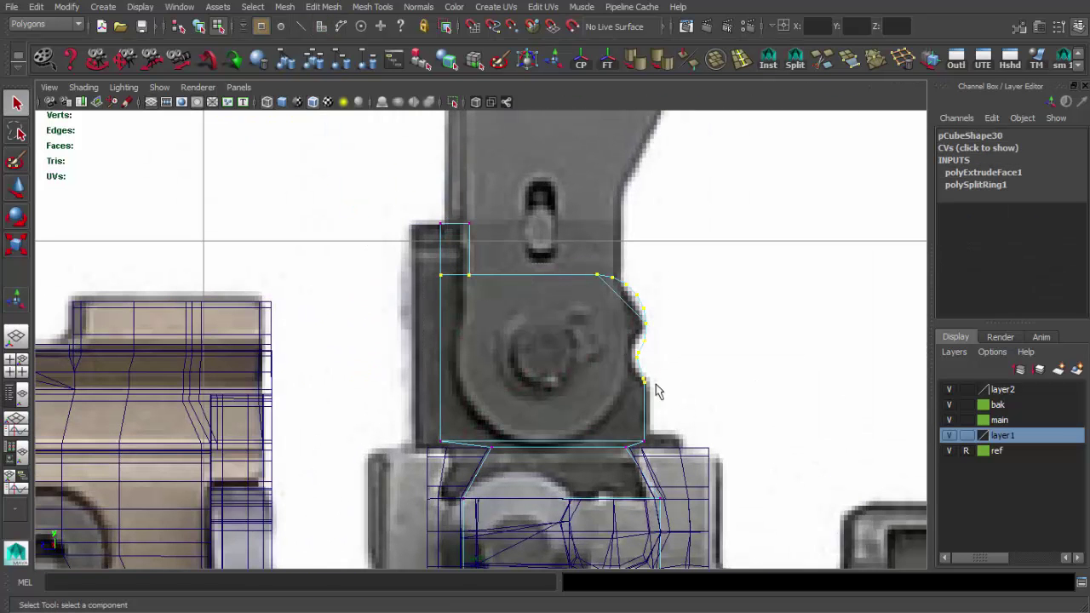
pyautogui.press('w')
pyautogui.keyDown('alt'); pyautogui.moveTo(635, 314); pyautogui.dragTo(586, 332, button='middle'); pyautogui.keyUp('alt')
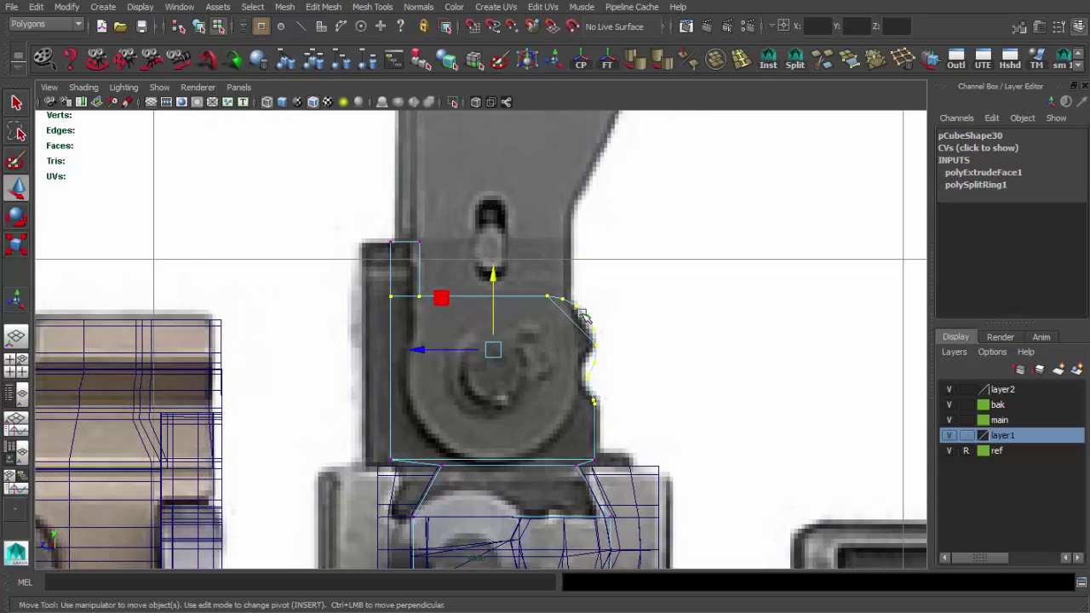
# - Bevel the fin's top edges with polyBevel1 at offset 0.2
pyautogui.press('space')
pyautogui.press('space')
pyautogui.press('q')
pyautogui.click(539, 243)
pyautogui.keyDown('alt'); pyautogui.moveTo(539, 243); pyautogui.dragTo(616, 227); pyautogui.keyUp('alt')
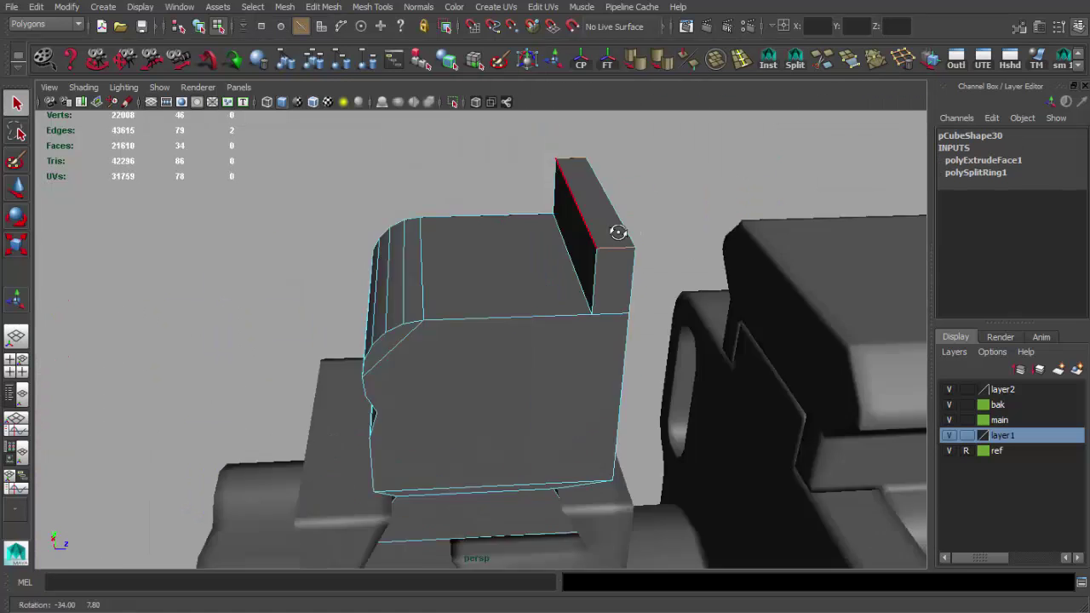
pyautogui.keyDown('shift'); pyautogui.moveTo(616, 227); pyautogui.dragTo(548, 260, button='right'); pyautogui.keyUp('shift')
pyautogui.click(971, 160)
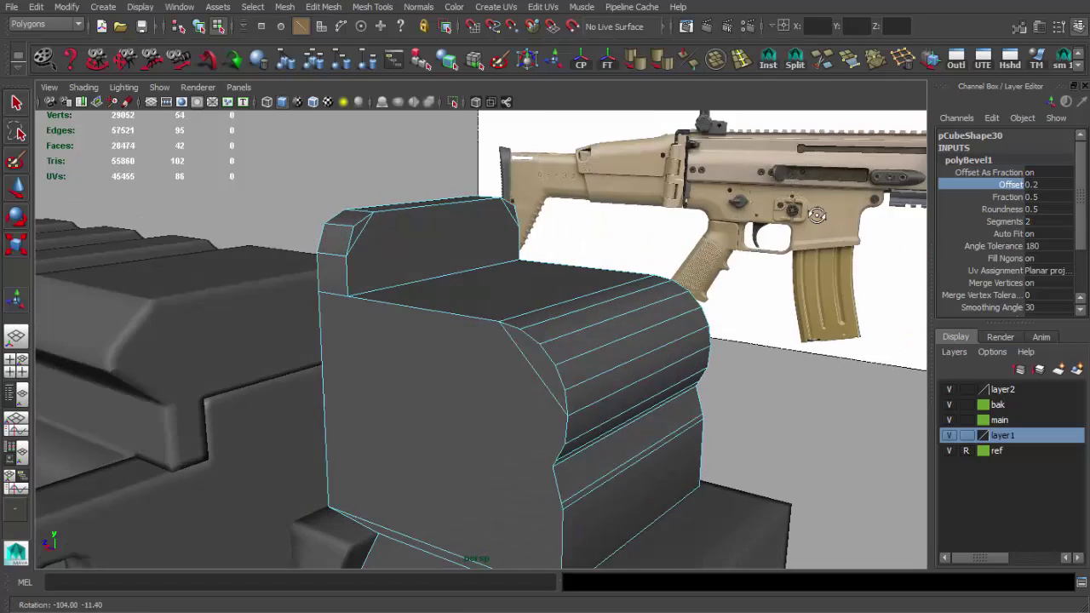
# - Set polyBevel1 on the sight fin's top edges to Fraction 0.7 and 2 segments
pyautogui.moveTo(530, 294)
pyautogui.keyDown('alt'); pyautogui.mouseDown()
pyautogui.moveTo(580, 294)
pyautogui.moveTo(499, 316)
pyautogui.mouseUp(); pyautogui.keyUp('alt')
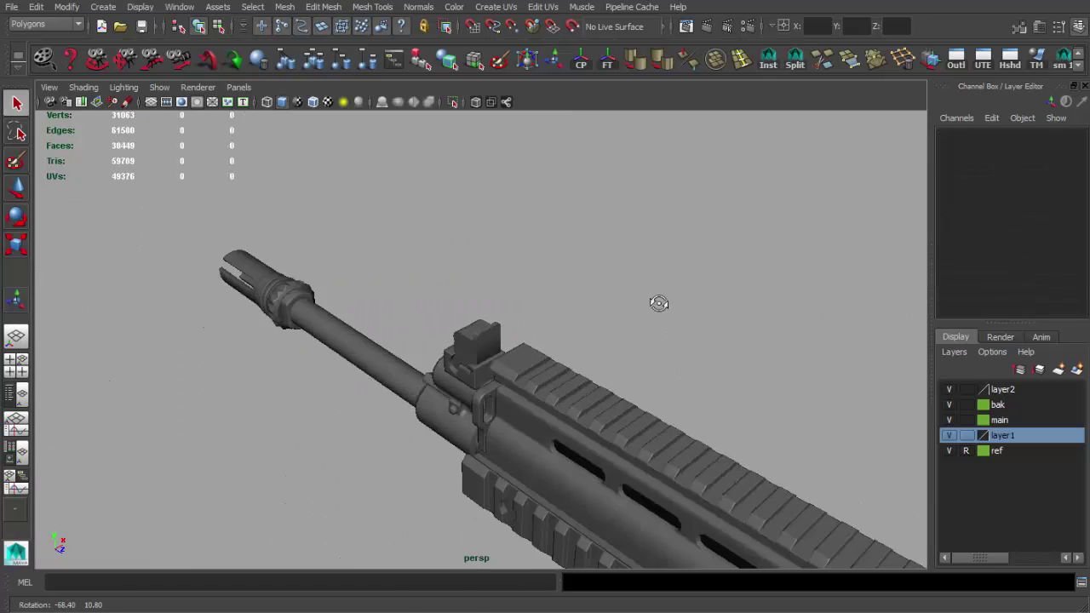
pyautogui.scroll(5, 499, 316)
pyautogui.click(486, 309)
pyautogui.press('f')
pyautogui.click(976, 283)
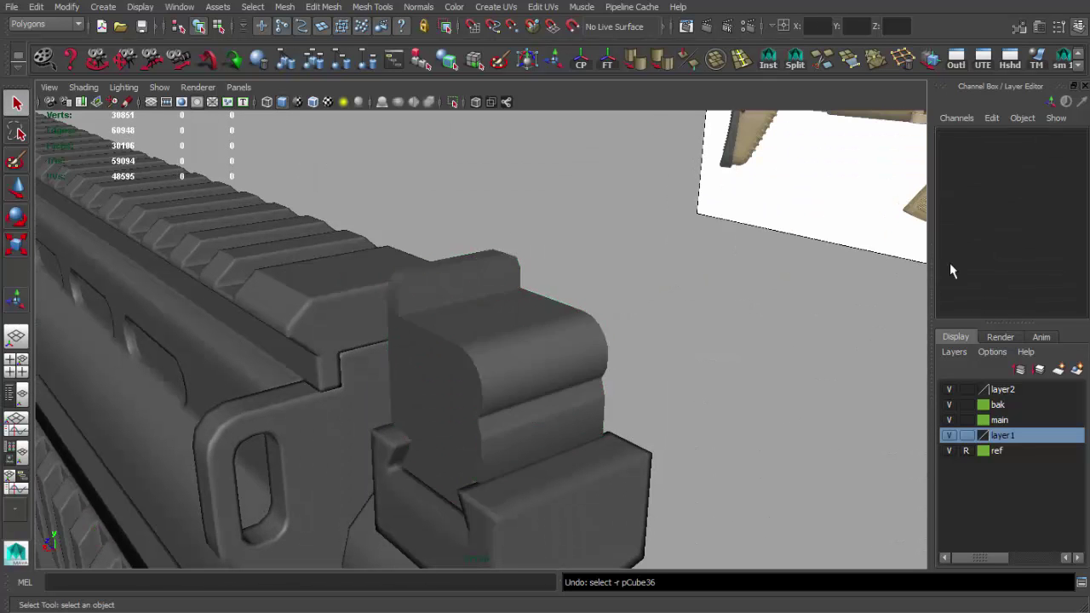
pyautogui.scroll(-2, 950, 263)
pyautogui.click(969, 252)
pyautogui.scroll(-3, 980, 247)
pyautogui.click(1007, 195)
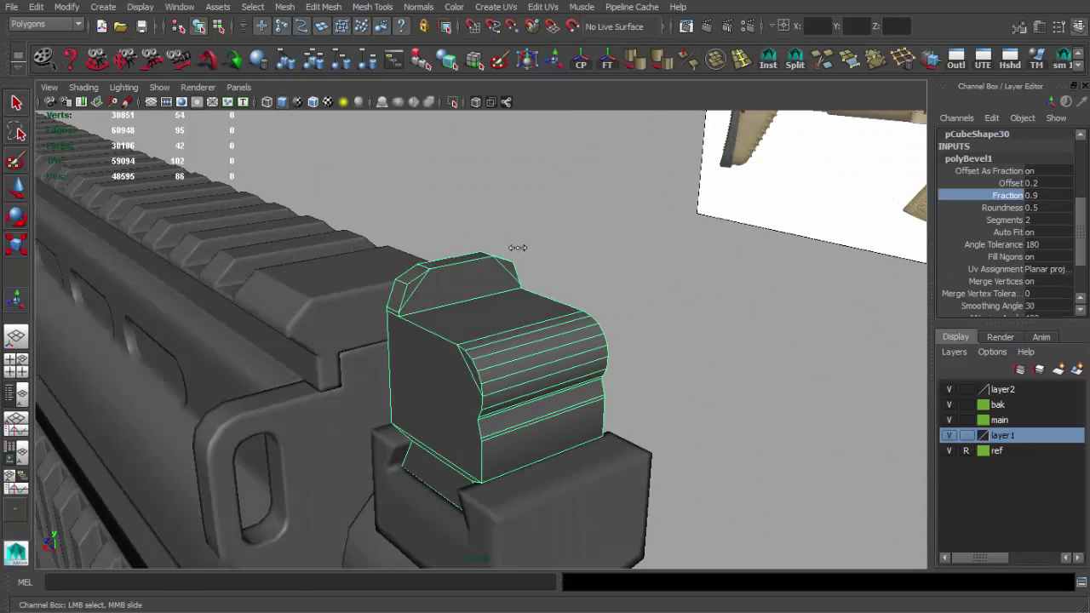
pyautogui.moveTo(516, 247)
pyautogui.keyDown('alt'); pyautogui.mouseDown()
pyautogui.moveTo(706, 263)
pyautogui.moveTo(499, 451)
pyautogui.mouseUp(); pyautogui.keyUp('alt')
pyautogui.click(498, 452)
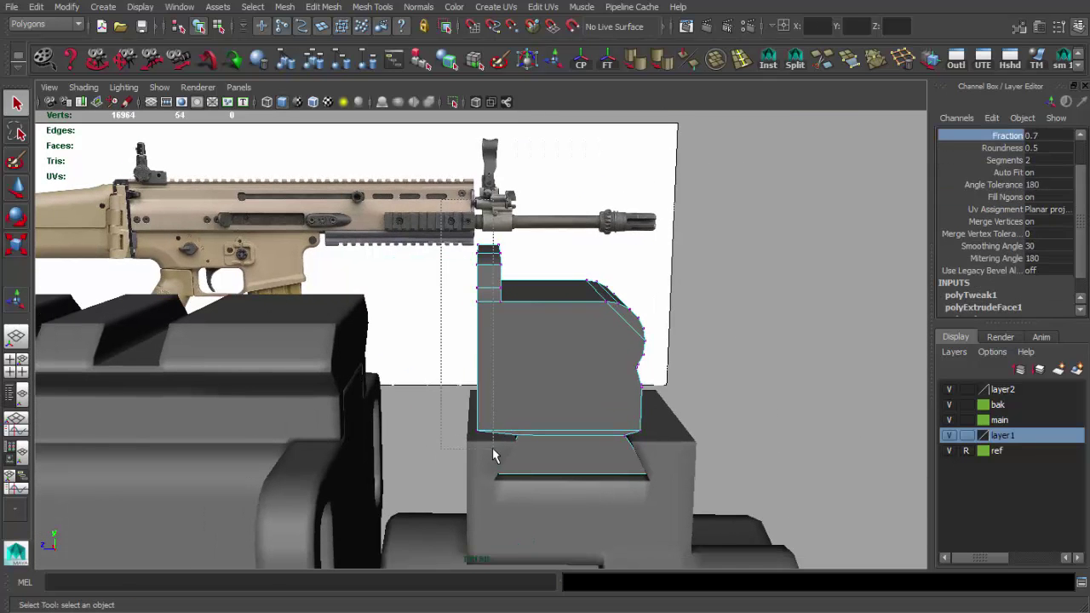
pyautogui.press('q')
pyautogui.press('F8')
pyautogui.moveTo(564, 307)
pyautogui.keyDown('alt'); pyautogui.mouseDown()
pyautogui.moveTo(548, 312)
pyautogui.moveTo(574, 282)
pyautogui.moveTo(413, 316)
pyautogui.moveTo(488, 327)
pyautogui.mouseUp(); pyautogui.keyUp('alt')
# - Select the old bevel edge loops on the sight block and delete them
pyautogui.press('F10')
pyautogui.click(477, 271)
pyautogui.doubleClick(378, 328)
pyautogui.keyDown('alt'); pyautogui.moveTo(377, 328); pyautogui.dragTo(464, 418); pyautogui.keyUp('alt')
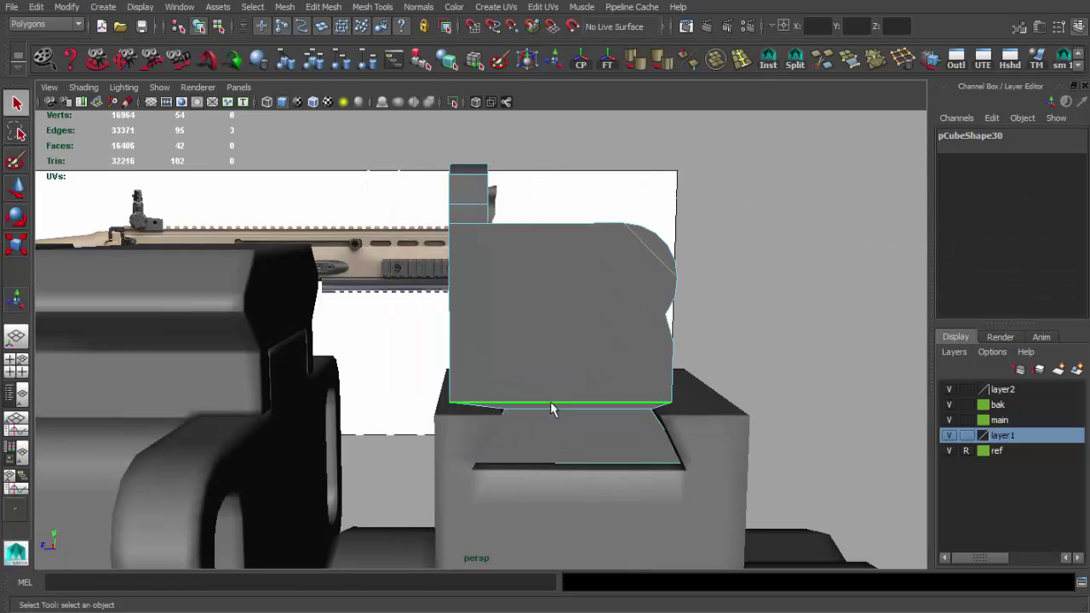
pyautogui.press('Delete')
pyautogui.moveTo(547, 253)
pyautogui.keyDown('alt'); pyautogui.mouseDown()
pyautogui.moveTo(461, 293)
pyautogui.moveTo(482, 341)
pyautogui.moveTo(552, 217)
pyautogui.mouseUp(); pyautogui.keyUp('alt')
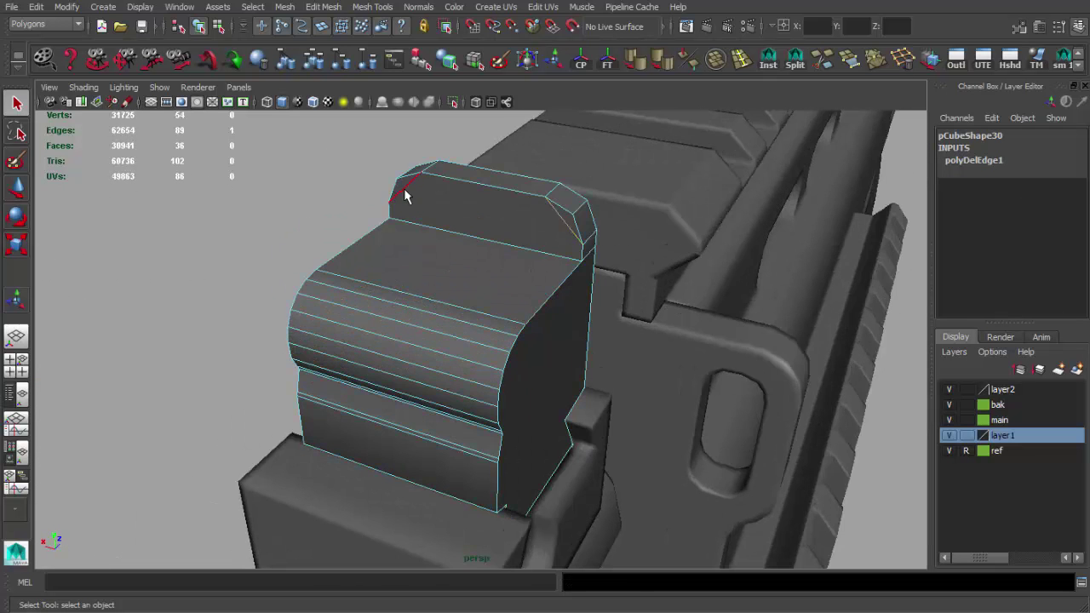
pyautogui.press('Delete')
pyautogui.keyDown('alt'); pyautogui.moveTo(404, 196); pyautogui.dragTo(445, 230); pyautogui.keyUp('alt')
pyautogui.press('Delete')
pyautogui.moveTo(562, 200)
pyautogui.keyDown('alt'); pyautogui.mouseDown()
pyautogui.moveTo(348, 202)
pyautogui.moveTo(548, 394)
pyautogui.moveTo(511, 418)
pyautogui.moveTo(509, 409)
pyautogui.moveTo(489, 458)
pyautogui.mouseUp(); pyautogui.keyUp('alt')
pyautogui.press('4')
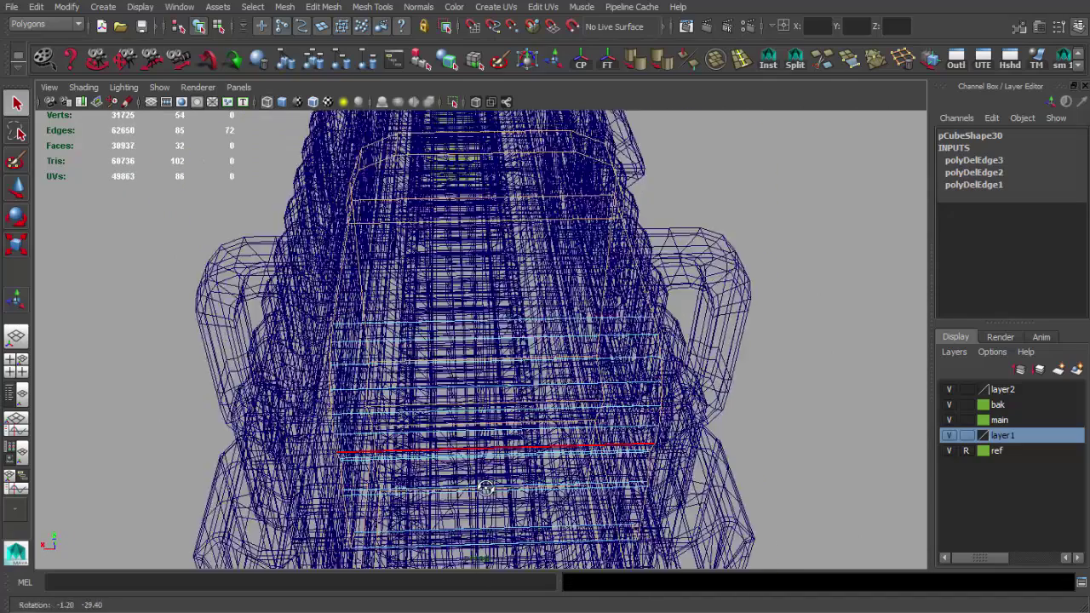
pyautogui.press('5')
# - Bevel the block's side outline edges with a 0.8 fraction and 1 segment
pyautogui.keyDown('alt'); pyautogui.moveTo(468, 409); pyautogui.dragTo(639, 477, button='right'); pyautogui.keyUp('alt')
pyautogui.moveTo(639, 477)
pyautogui.keyDown('alt'); pyautogui.mouseDown()
pyautogui.moveTo(501, 217)
pyautogui.moveTo(511, 204)
pyautogui.moveTo(489, 192)
pyautogui.moveTo(584, 300)
pyautogui.moveTo(545, 341)
pyautogui.moveTo(596, 377)
pyautogui.mouseUp(); pyautogui.keyUp('alt')
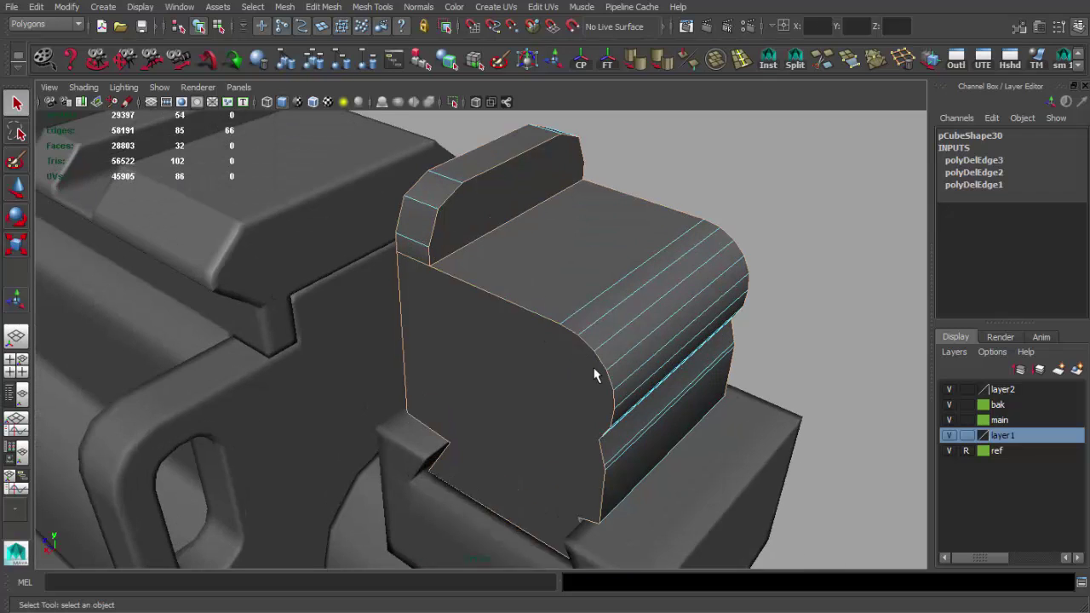
pyautogui.hotkey('ctrl', 'b')
pyautogui.click(968, 160)
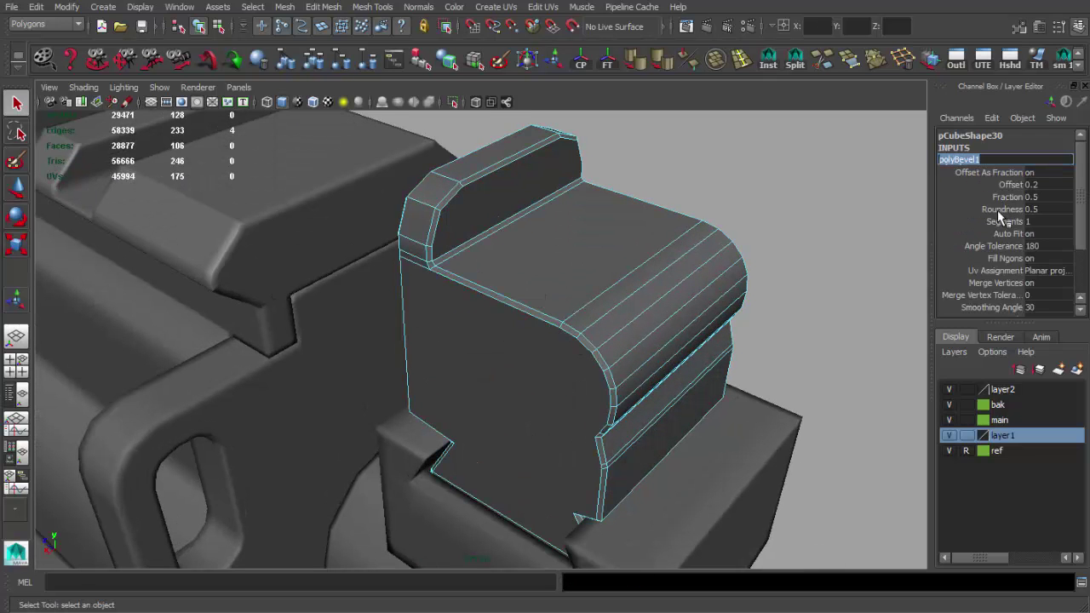
pyautogui.moveTo(637, 238); pyautogui.dragTo(639, 236, button='middle')
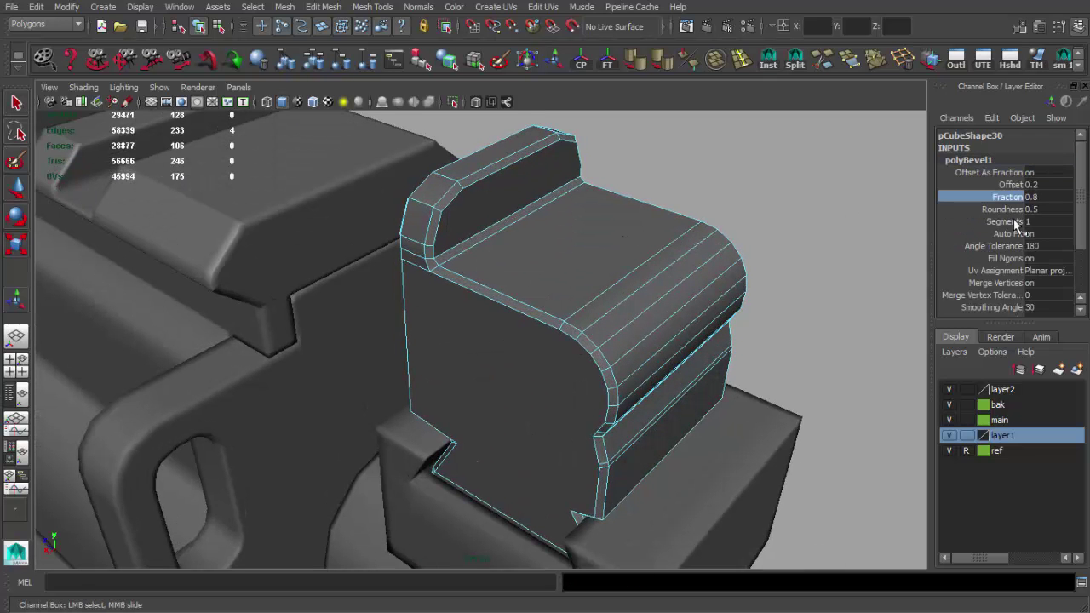
pyautogui.press('Return')
# - Triangulate the sight block's large side face with Mesh > Triangulate
pyautogui.press('q')
pyautogui.moveTo(655, 265)
pyautogui.keyDown('alt'); pyautogui.mouseDown()
pyautogui.moveTo(676, 272)
pyautogui.moveTo(466, 356)
pyautogui.moveTo(551, 357)
pyautogui.mouseUp(); pyautogui.keyUp('alt')
pyautogui.click(465, 356)
pyautogui.click(523, 350)
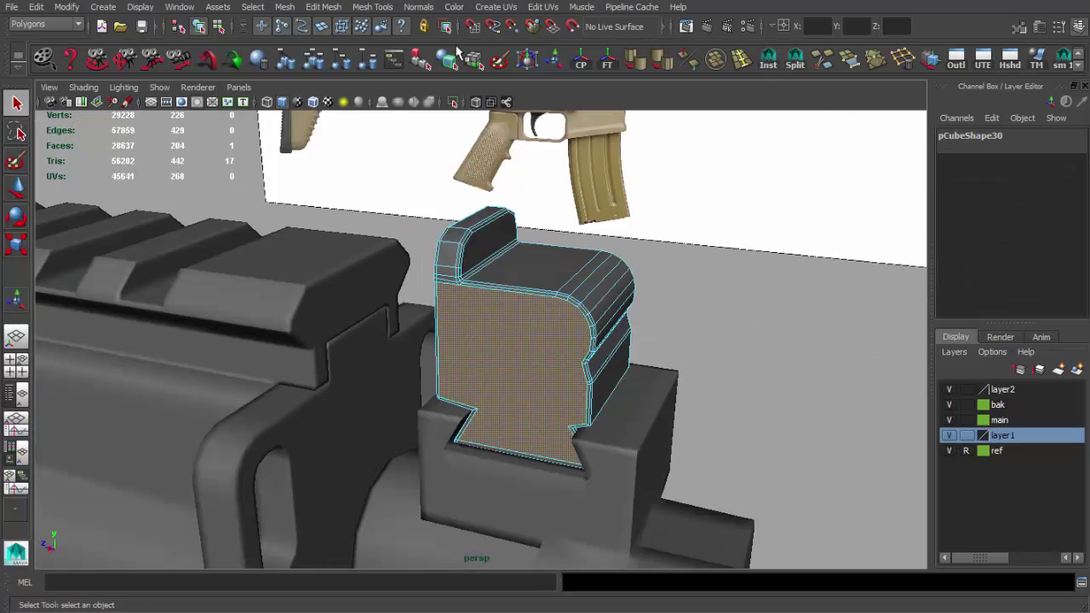
pyautogui.click(284, 7)
pyautogui.click(315, 179)
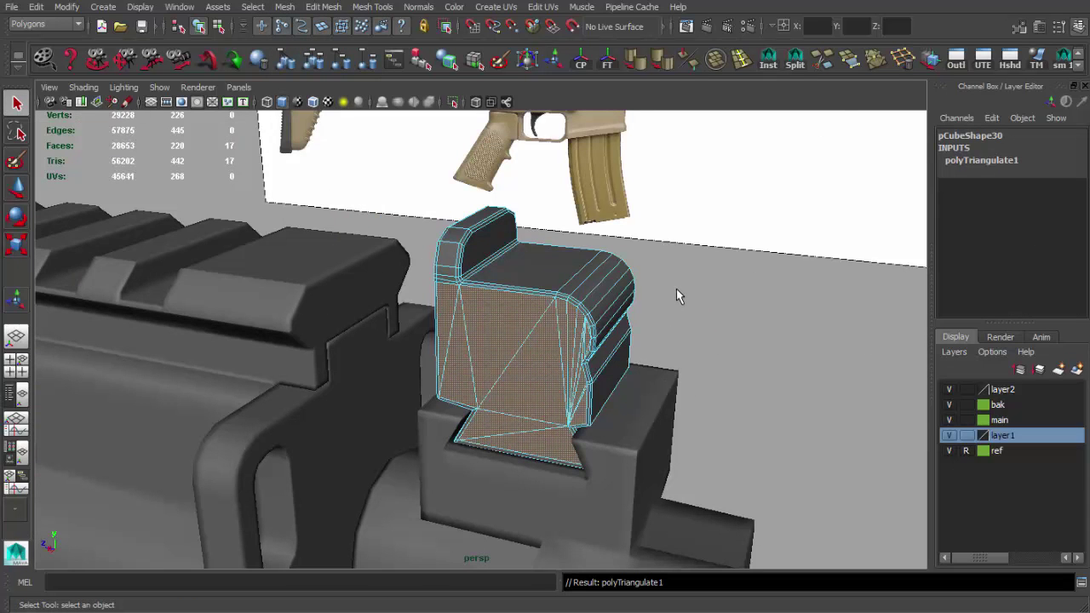
# - Inspect the triangulated face, undo the triangulation, and add an edge loop near the lower corner
pyautogui.keyDown('alt'); pyautogui.moveTo(676, 289); pyautogui.dragTo(409, 352); pyautogui.keyUp('alt')
pyautogui.moveTo(409, 353); pyautogui.dragTo(463, 297, button='right')
pyautogui.moveTo(405, 320)
pyautogui.keyDown('alt'); pyautogui.mouseDown()
pyautogui.moveTo(477, 324)
pyautogui.moveTo(429, 301)
pyautogui.mouseUp(); pyautogui.keyUp('alt')
pyautogui.click(486, 312)
pyautogui.press('f')
pyautogui.moveTo(428, 302)
pyautogui.keyDown('alt'); pyautogui.mouseDown(button='right')
pyautogui.moveTo(399, 367)
pyautogui.moveTo(368, 344)
pyautogui.mouseUp(button='right'); pyautogui.keyUp('alt')
pyautogui.click(214, 333)
pyautogui.moveTo(214, 333)
pyautogui.keyDown('alt'); pyautogui.mouseDown()
pyautogui.moveTo(445, 343)
pyautogui.moveTo(658, 334)
pyautogui.mouseUp(); pyautogui.keyUp('alt')
pyautogui.keyDown('alt'); pyautogui.moveTo(658, 335); pyautogui.dragTo(565, 345, button='right'); pyautogui.keyUp('alt')
pyautogui.keyDown('alt'); pyautogui.moveTo(565, 345); pyautogui.dragTo(253, 346); pyautogui.keyUp('alt')
pyautogui.moveTo(253, 346)
pyautogui.keyDown('alt'); pyautogui.mouseDown(button='right')
pyautogui.moveTo(528, 356)
pyautogui.moveTo(682, 310)
pyautogui.mouseUp(button='right'); pyautogui.keyUp('alt')
pyautogui.hotkey('ctrl', 'z')
pyautogui.click(786, 68)
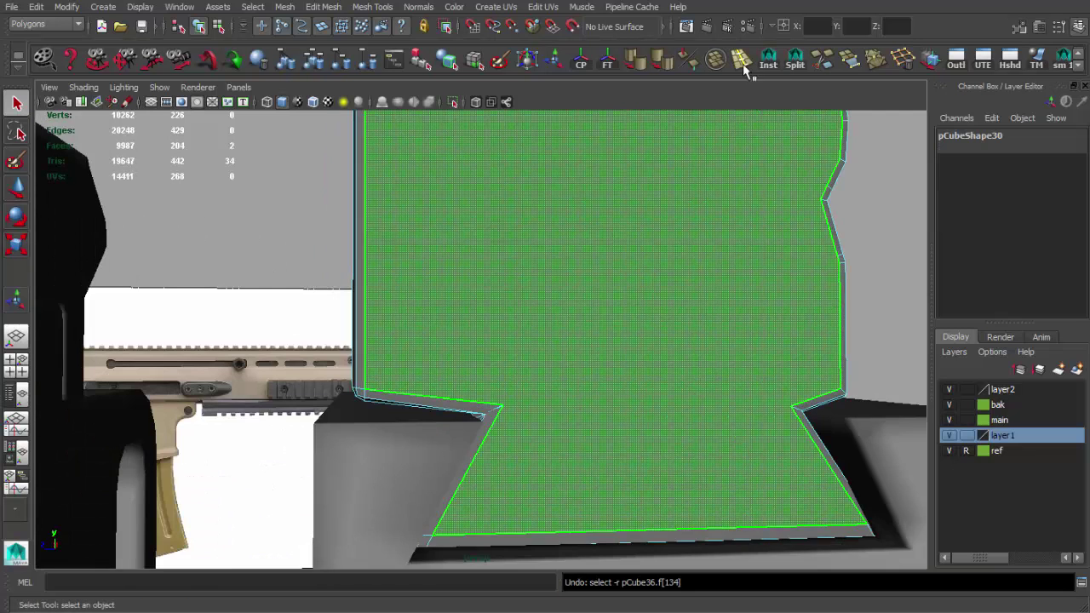
# - Insert support edge loops around the notch, the sides and over the top of the sight block
pyautogui.click(502, 409)
pyautogui.click(503, 409)
pyautogui.keyDown('alt'); pyautogui.moveTo(502, 409); pyautogui.dragTo(577, 406); pyautogui.keyUp('alt')
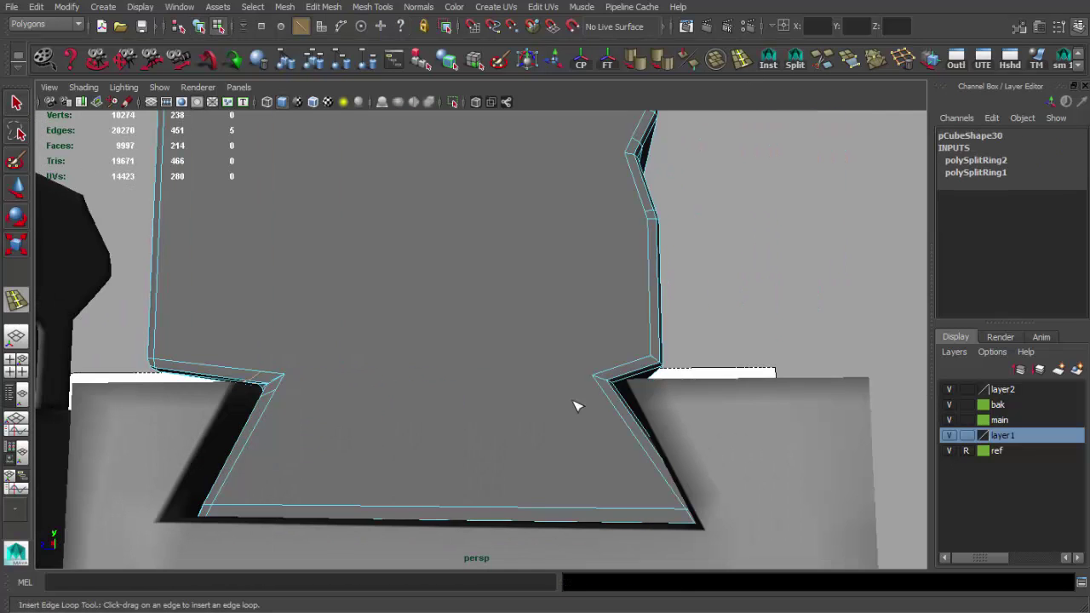
pyautogui.keyDown('alt'); pyautogui.moveTo(620, 377); pyautogui.dragTo(618, 430); pyautogui.keyUp('alt')
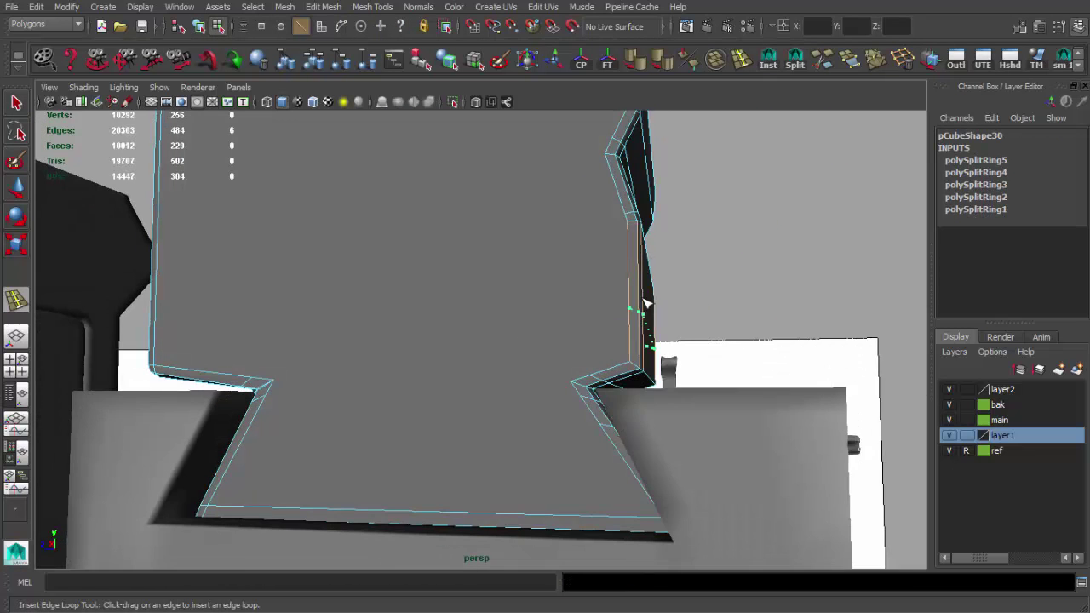
pyautogui.click(645, 303)
pyautogui.keyDown('alt'); pyautogui.moveTo(644, 302); pyautogui.dragTo(505, 347); pyautogui.keyUp('alt')
pyautogui.click(476, 294)
pyautogui.moveTo(475, 294)
pyautogui.keyDown('alt'); pyautogui.mouseDown()
pyautogui.moveTo(534, 228)
pyautogui.moveTo(539, 319)
pyautogui.moveTo(491, 333)
pyautogui.moveTo(617, 342)
pyautogui.mouseUp(); pyautogui.keyUp('alt')
pyautogui.click(533, 228)
pyautogui.click(540, 318)
pyautogui.click(494, 323)
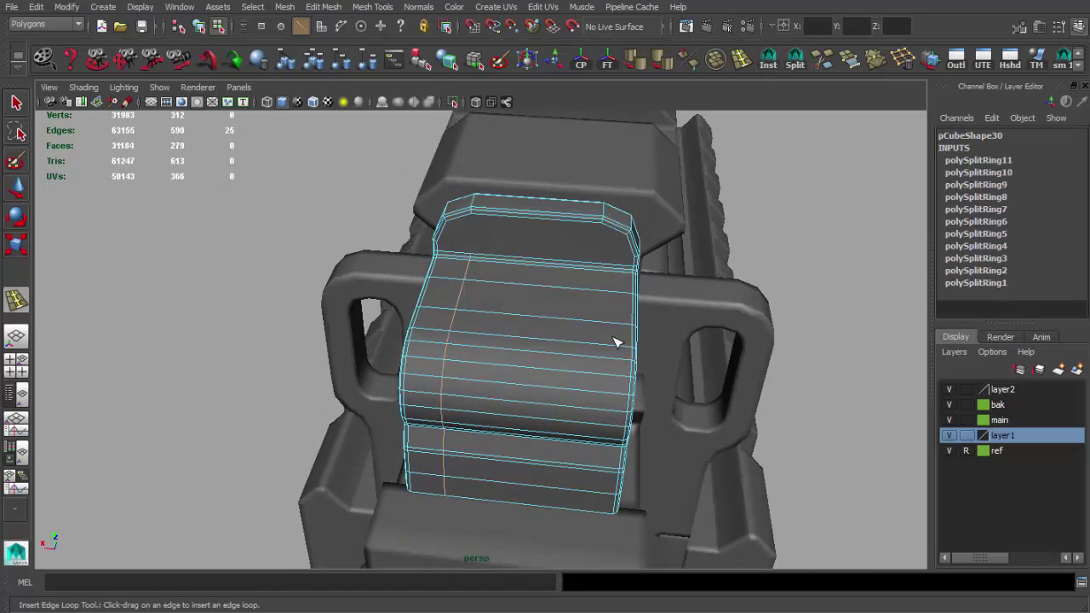
# - Preview the smoothed block, undo the smoothing to keep it low-poly, and save the scene
pyautogui.press('q')
pyautogui.moveTo(533, 339)
pyautogui.keyDown('alt'); pyautogui.mouseDown()
pyautogui.moveTo(463, 348)
pyautogui.moveTo(392, 333)
pyautogui.moveTo(460, 349)
pyautogui.moveTo(463, 310)
pyautogui.moveTo(427, 380)
pyautogui.moveTo(360, 353)
pyautogui.moveTo(547, 369)
pyautogui.mouseUp(); pyautogui.keyUp('alt')
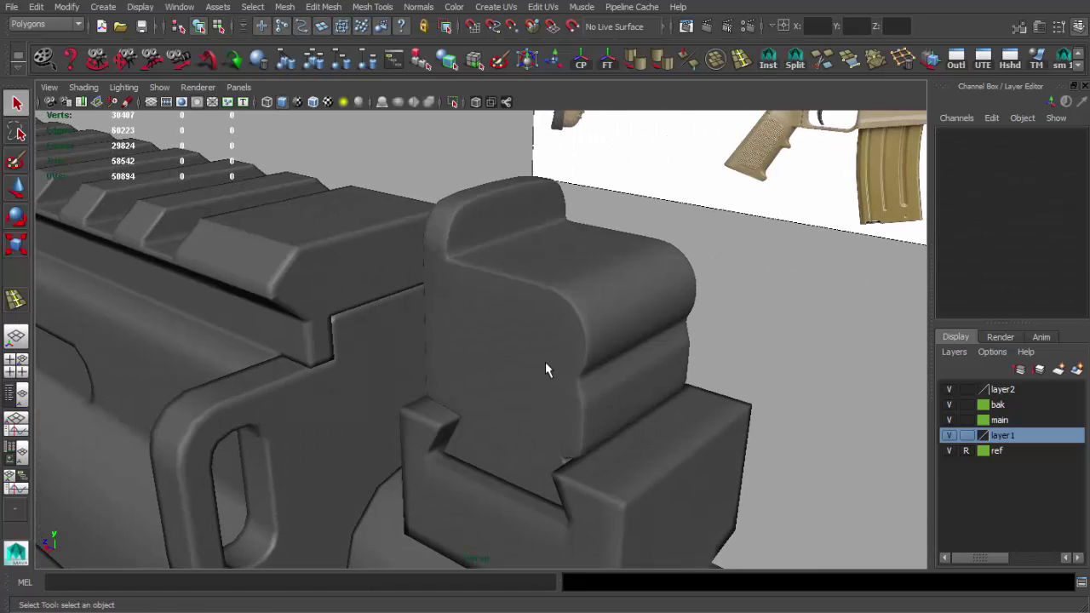
pyautogui.hotkey('ctrl', 'z')
pyautogui.moveTo(614, 372)
pyautogui.keyDown('alt'); pyautogui.mouseDown()
pyautogui.moveTo(486, 341)
pyautogui.moveTo(462, 361)
pyautogui.mouseUp(); pyautogui.keyUp('alt')
pyautogui.hotkey('ctrl', 'z')
pyautogui.press('w')
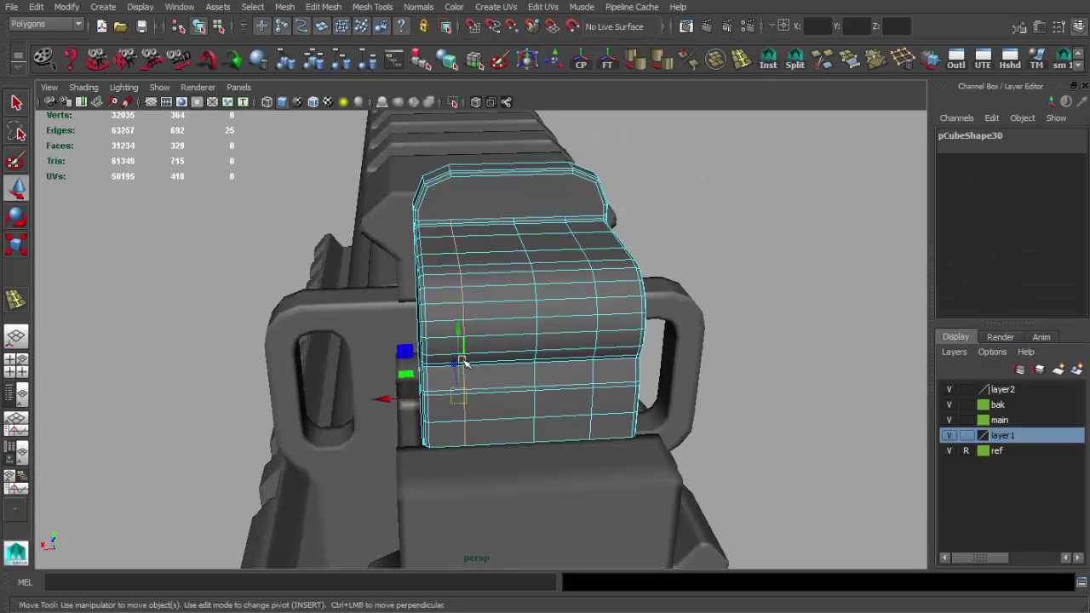
pyautogui.rightClick(553, 347)
pyautogui.moveTo(554, 347)
pyautogui.keyDown('alt'); pyautogui.mouseDown()
pyautogui.moveTo(438, 414)
pyautogui.moveTo(491, 362)
pyautogui.mouseUp(); pyautogui.keyUp('alt')
pyautogui.hotkey('ctrl', 'alt', 's')
pyautogui.keyDown('shift'); pyautogui.moveTo(391, 328); pyautogui.dragTo(449, 339, button='right'); pyautogui.keyUp('shift')
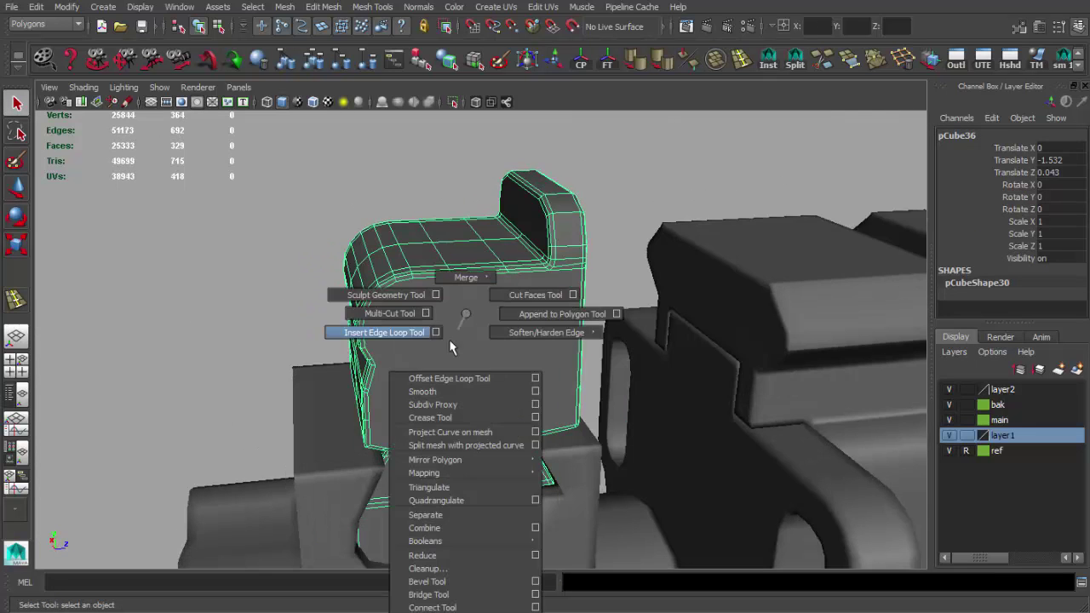
pyautogui.moveTo(392, 333)
pyautogui.keyDown('alt'); pyautogui.mouseDown()
pyautogui.moveTo(730, 421)
pyautogui.moveTo(578, 379)
pyautogui.mouseUp(); pyautogui.keyUp('alt')
pyautogui.hotkey('ctrl', 'z')
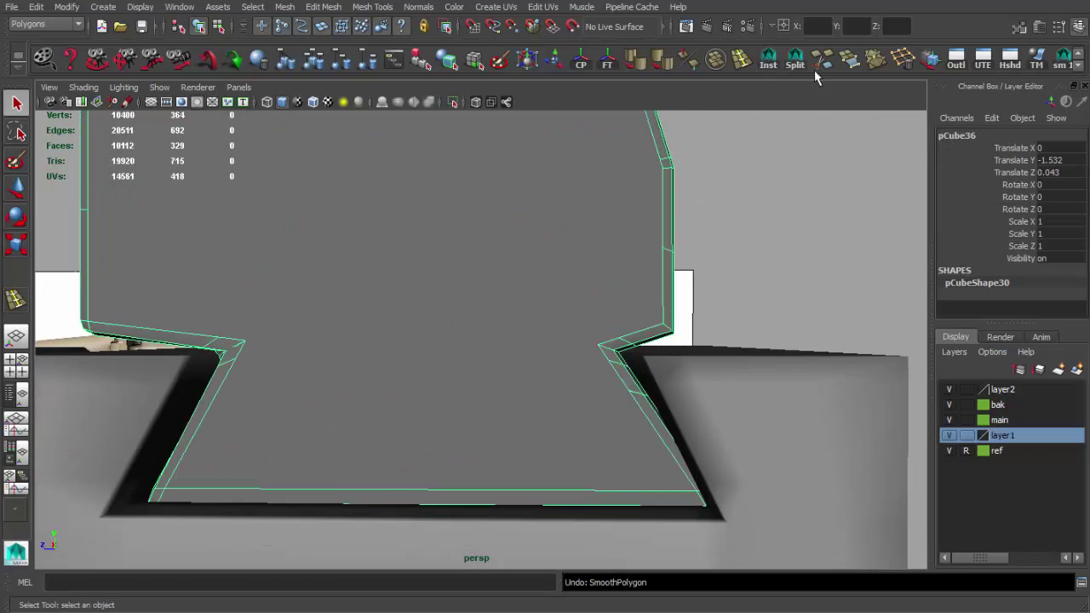
# - Split polygons at the notch corners and inspect the isolated block in wireframe
pyautogui.click(814, 70)
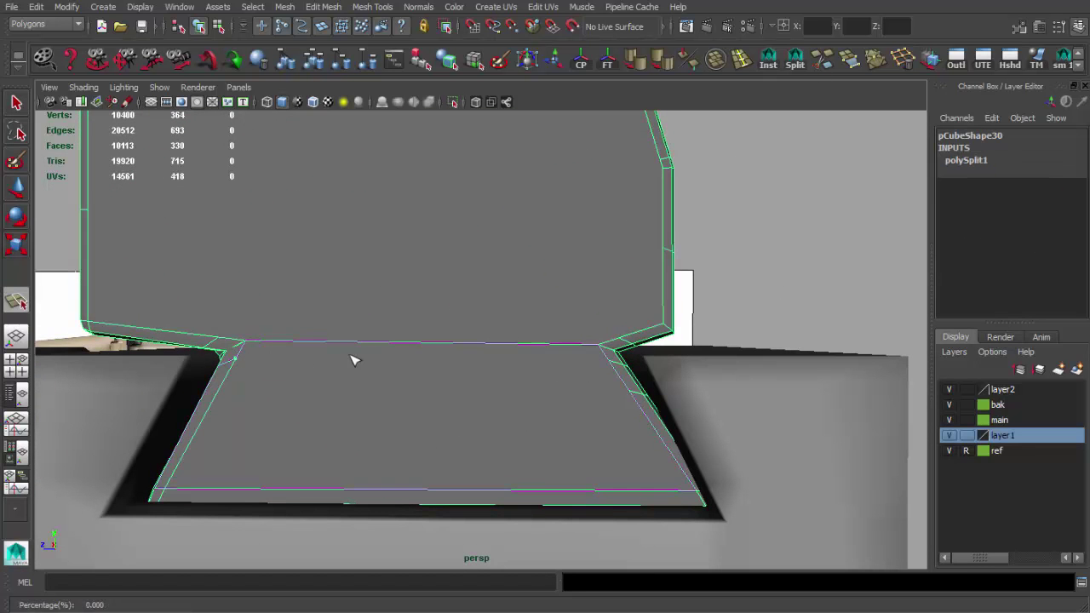
pyautogui.press('Return')
pyautogui.moveTo(639, 396)
pyautogui.keyDown('alt'); pyautogui.mouseDown()
pyautogui.moveTo(477, 372)
pyautogui.moveTo(526, 406)
pyautogui.mouseUp(); pyautogui.keyUp('alt')
pyautogui.hotkey('ctrl', '1')
pyautogui.moveTo(429, 122)
pyautogui.keyDown('alt'); pyautogui.mouseDown()
pyautogui.moveTo(398, 240)
pyautogui.moveTo(534, 296)
pyautogui.mouseUp(); pyautogui.keyUp('alt')
pyautogui.scroll(5, 514, 345)
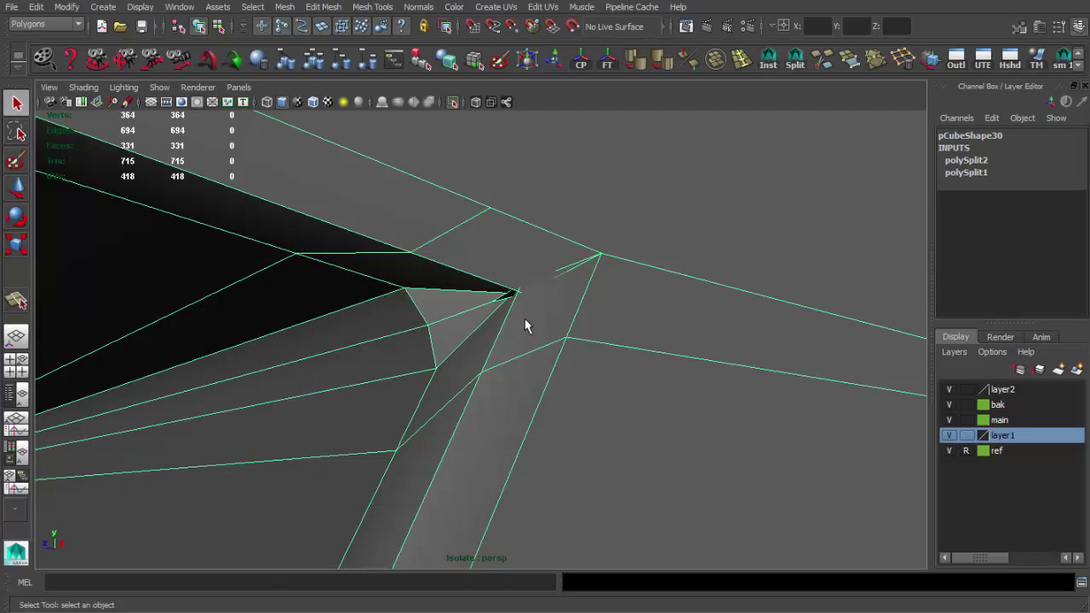
pyautogui.press('4')
pyautogui.press('F8')
pyautogui.press('5')
pyautogui.moveTo(522, 291)
pyautogui.keyDown('alt'); pyautogui.mouseDown()
pyautogui.moveTo(540, 301)
pyautogui.moveTo(540, 326)
pyautogui.moveTo(462, 309)
pyautogui.mouseUp(); pyautogui.keyUp('alt')
pyautogui.scroll(3, 468, 313)
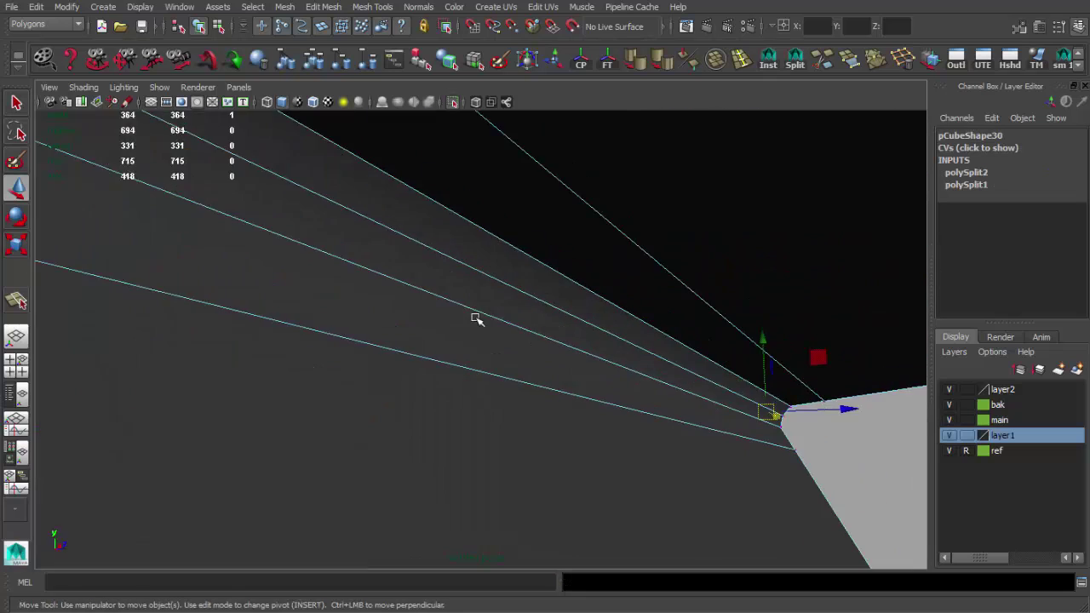
pyautogui.hotkey('ctrl', '1')
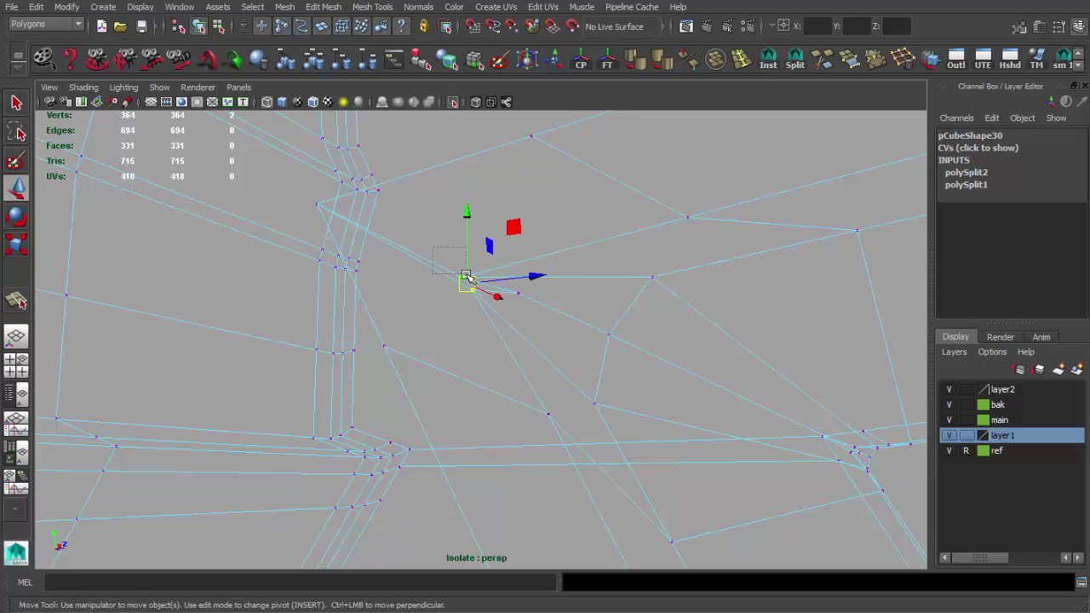
pyautogui.press('5')
pyautogui.moveTo(540, 327)
pyautogui.keyDown('alt'); pyautogui.mouseDown()
pyautogui.moveTo(562, 350)
pyautogui.moveTo(528, 340)
pyautogui.mouseUp(); pyautogui.keyUp('alt')
# - Split another face across the notch, preview the smoothed block, revert it, and save
pyautogui.press('y')
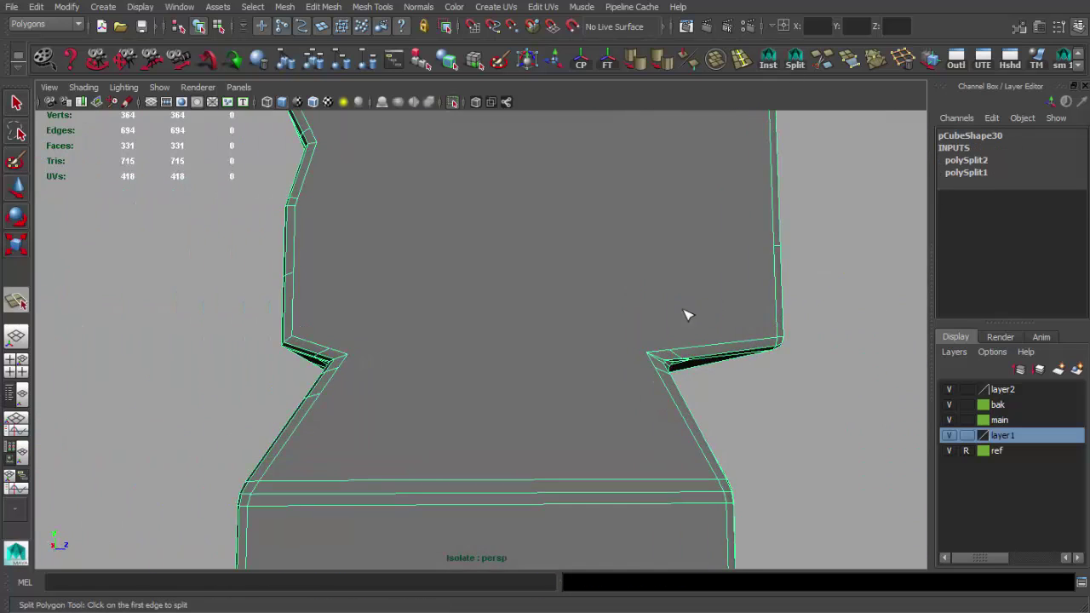
pyautogui.click(345, 355)
pyautogui.press('Return')
pyautogui.moveTo(402, 365)
pyautogui.keyDown('alt'); pyautogui.mouseDown()
pyautogui.moveTo(676, 348)
pyautogui.moveTo(367, 381)
pyautogui.mouseUp(); pyautogui.keyUp('alt')
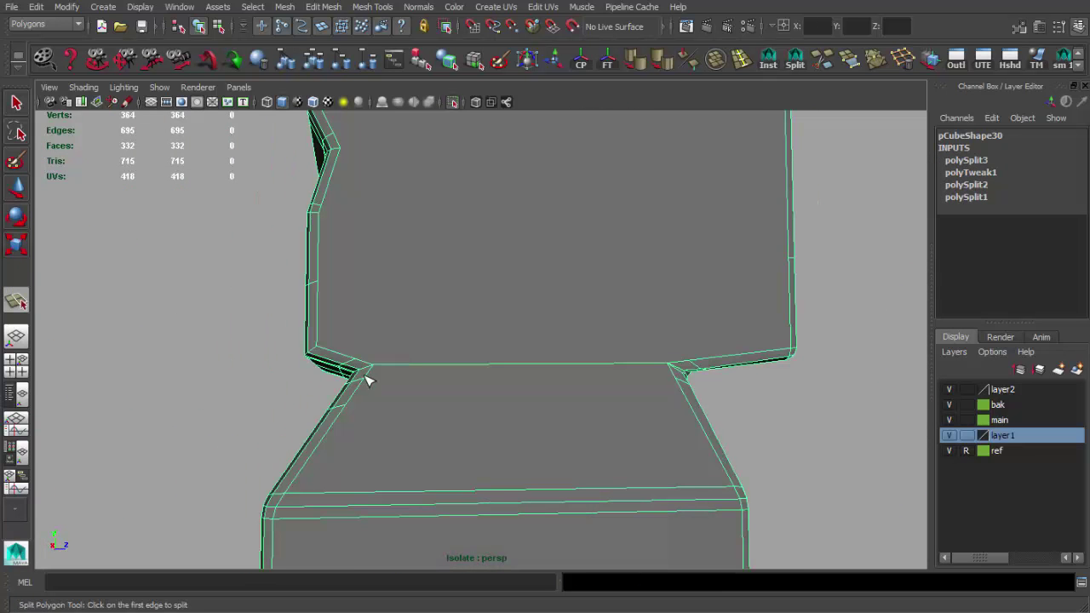
pyautogui.press('f')
pyautogui.keyDown('shift'); pyautogui.moveTo(523, 287); pyautogui.dragTo(523, 382, button='right'); pyautogui.keyUp('shift')
pyautogui.click(669, 358)
pyautogui.keyDown('alt'); pyautogui.moveTo(669, 357); pyautogui.dragTo(620, 368); pyautogui.keyUp('alt')
pyautogui.press('f')
pyautogui.moveTo(423, 336)
pyautogui.keyDown('alt'); pyautogui.mouseDown()
pyautogui.moveTo(265, 338)
pyautogui.moveTo(442, 341)
pyautogui.mouseUp(); pyautogui.keyUp('alt')
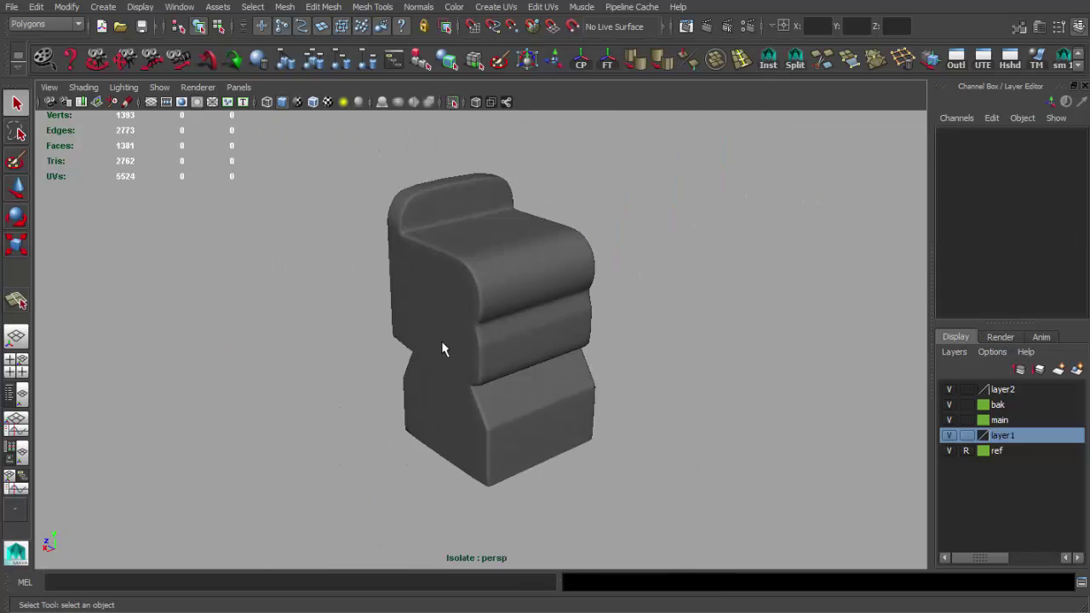
pyautogui.hotkey('ctrl', 'z')
pyautogui.hotkey('ctrl', 's')
# - Exit Isolate Select and preview the front sight block smoothed on the full rifle
pyautogui.click(449, 103)
pyautogui.keyDown('alt'); pyautogui.moveTo(511, 341); pyautogui.dragTo(426, 332); pyautogui.keyUp('alt')
pyautogui.click(494, 323)
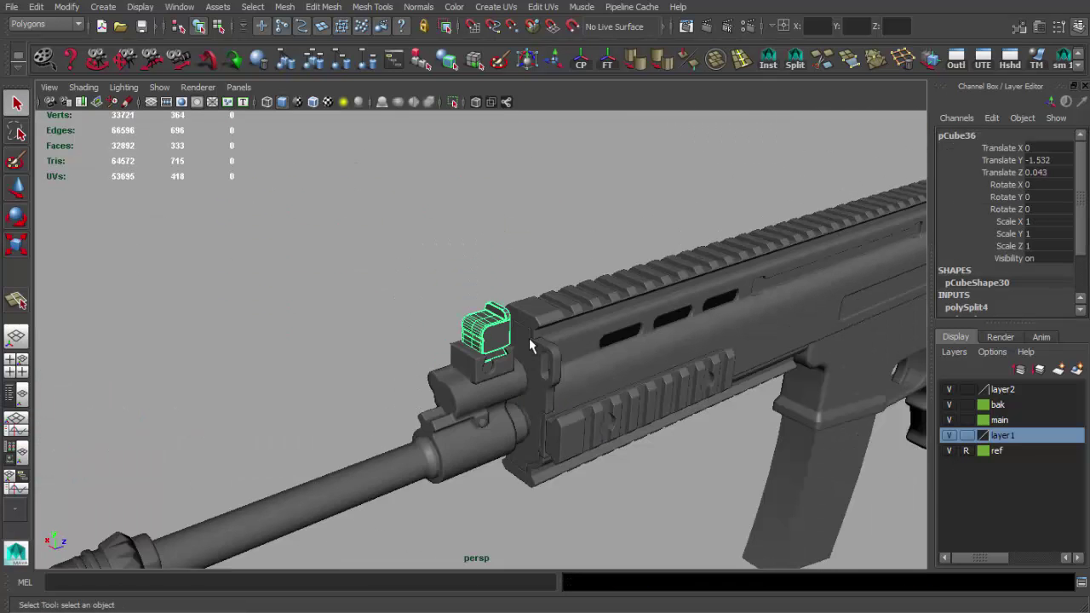
pyautogui.rightClick(492, 329)
pyautogui.click(412, 340)
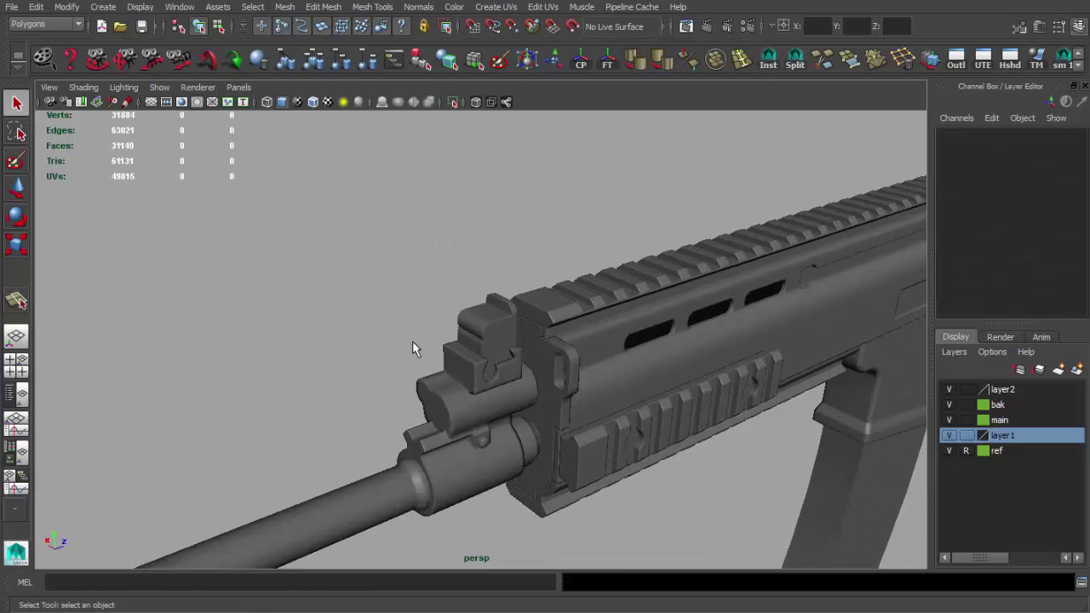
pyautogui.keyDown('alt'); pyautogui.moveTo(413, 341); pyautogui.dragTo(499, 313); pyautogui.keyUp('alt')
pyautogui.click(498, 312)
pyautogui.press('3')
pyautogui.click(531, 331)
pyautogui.scroll(5, 545, 331)
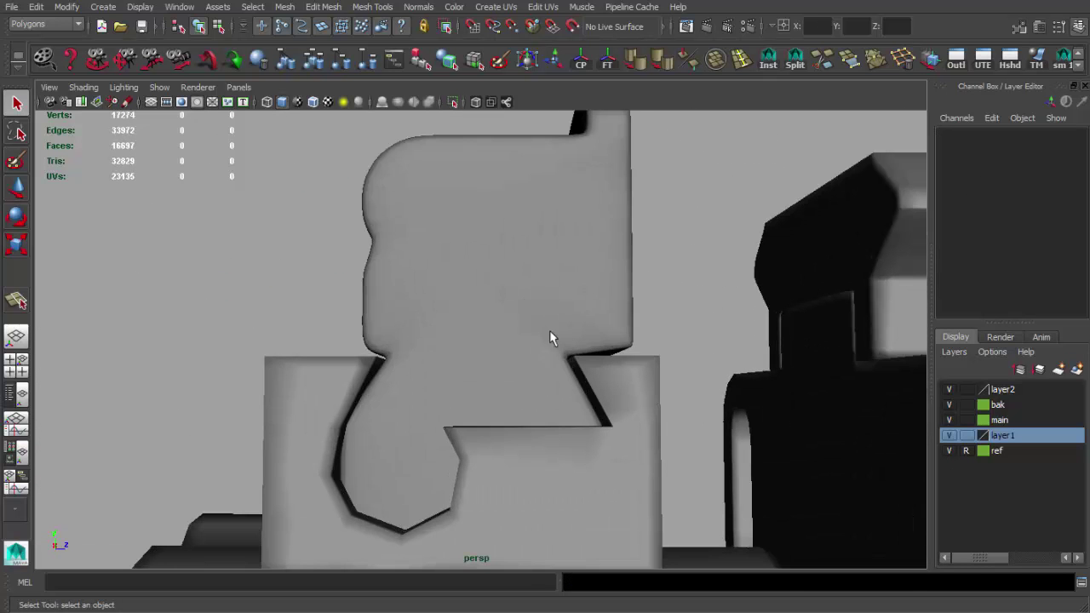
pyautogui.click(469, 258)
# - Turn off smooth preview and extrude the sight block's large front face inward
pyautogui.press('1')
pyautogui.press('F11')
pyautogui.click(467, 350)
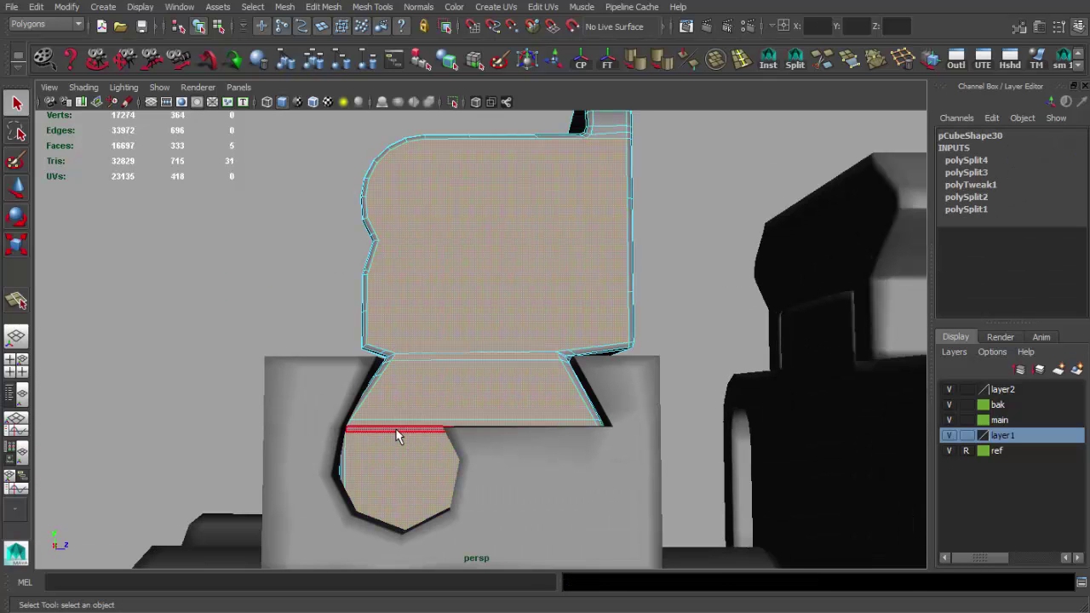
pyautogui.keyDown('alt'); pyautogui.moveTo(397, 436); pyautogui.dragTo(473, 324); pyautogui.keyUp('alt')
pyautogui.click(473, 324)
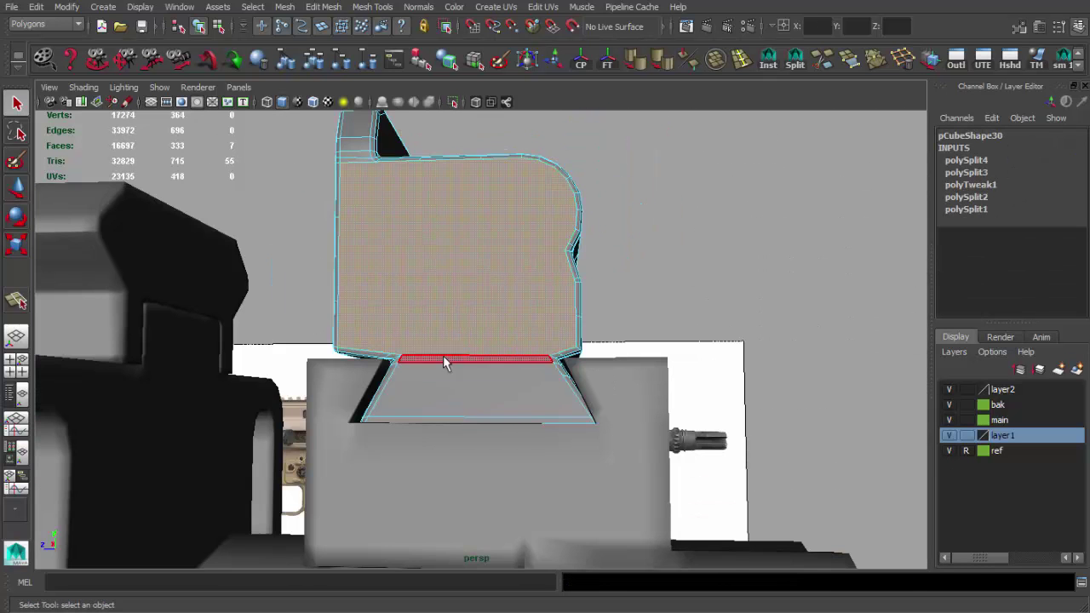
pyautogui.press('4')
pyautogui.moveTo(437, 423)
pyautogui.keyDown('alt'); pyautogui.mouseDown()
pyautogui.moveTo(464, 319)
pyautogui.moveTo(514, 430)
pyautogui.mouseUp(); pyautogui.keyUp('alt')
pyautogui.keyDown('shift'); pyautogui.rightClick(464, 319); pyautogui.keyUp('shift')
pyautogui.click(490, 349)
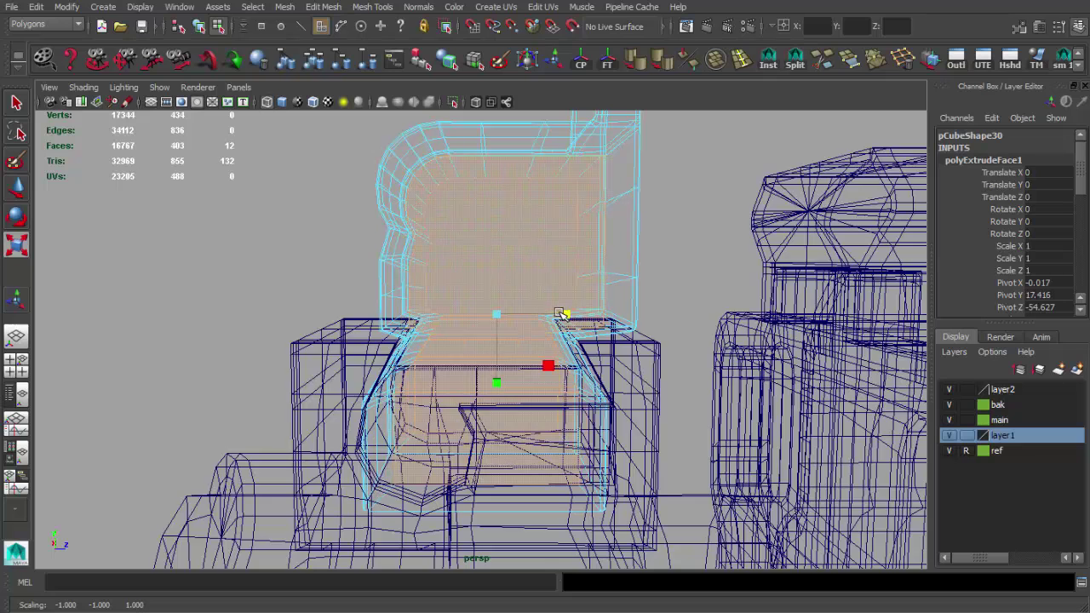
# - Preview the extruded block smoothed, undo the smoothing, and inspect the sight from other angles
pyautogui.press('5')
pyautogui.keyDown('alt'); pyautogui.moveTo(499, 229); pyautogui.dragTo(504, 193); pyautogui.keyUp('alt')
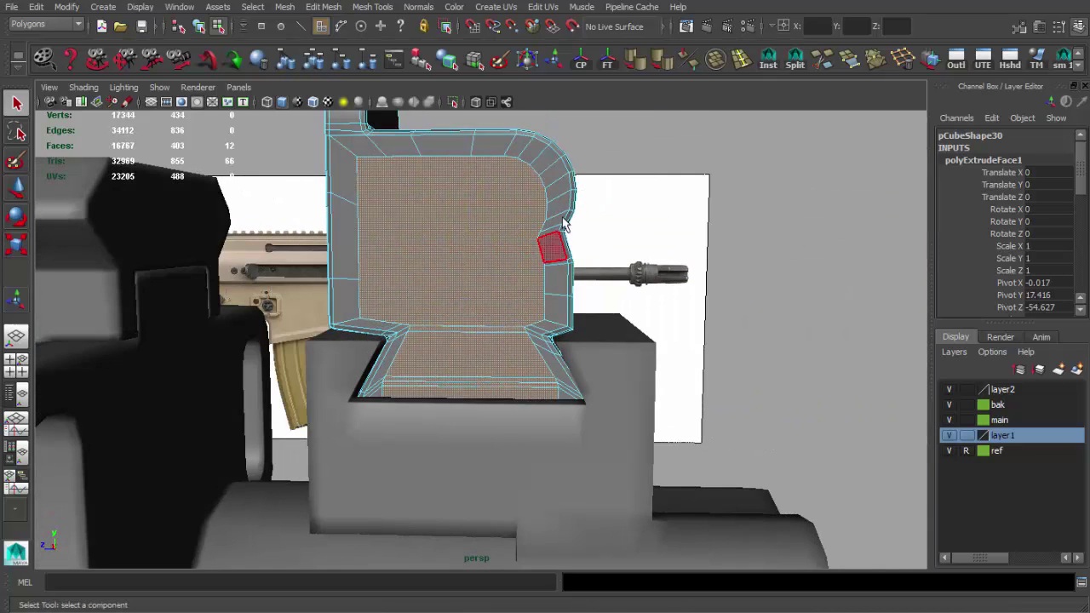
pyautogui.press('F8')
pyautogui.keyDown('shift'); pyautogui.moveTo(504, 193); pyautogui.dragTo(667, 185, button='right'); pyautogui.keyUp('shift')
pyautogui.click(597, 176)
pyautogui.keyDown('alt'); pyautogui.moveTo(596, 175); pyautogui.dragTo(377, 204); pyautogui.keyUp('alt')
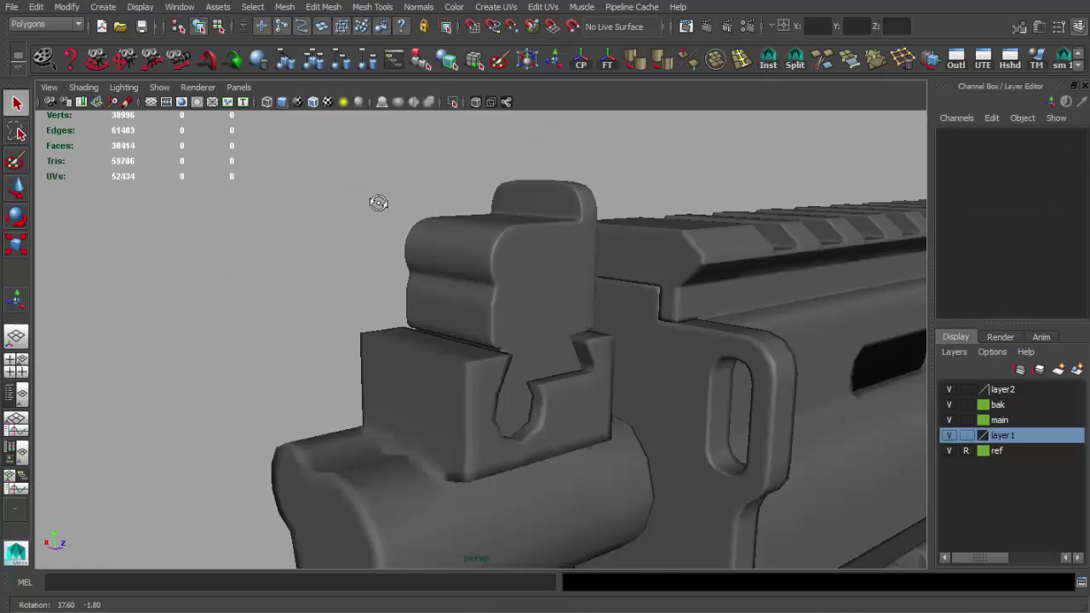
pyautogui.hotkey('ctrl', 'z')
pyautogui.scroll(-3, 530, 281)
pyautogui.keyDown('alt'); pyautogui.moveTo(531, 281); pyautogui.dragTo(553, 338); pyautogui.keyUp('alt')
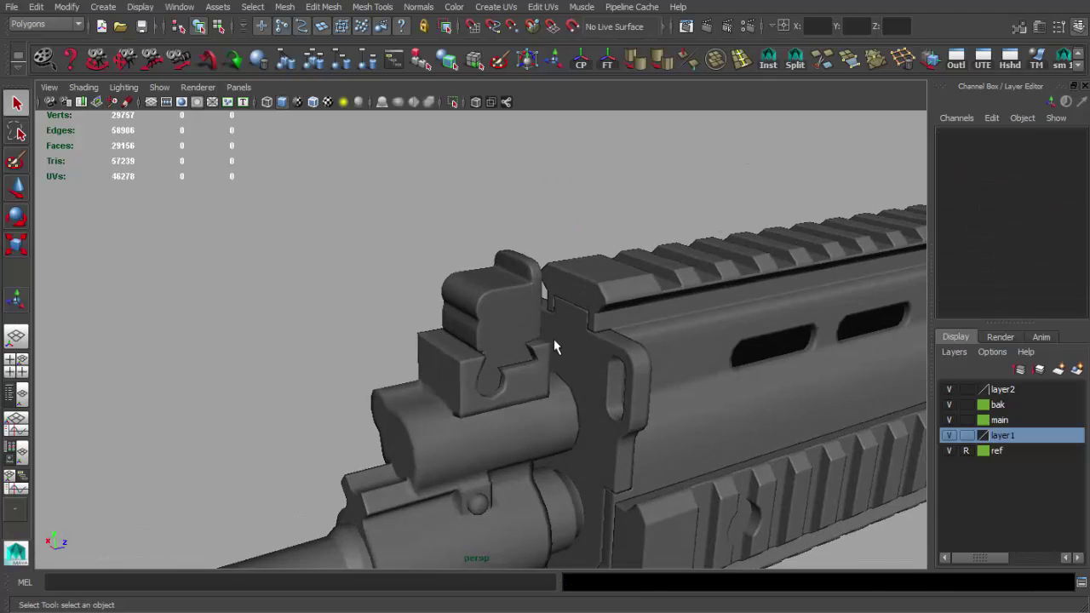
pyautogui.moveTo(393, 346)
pyautogui.keyDown('alt'); pyautogui.mouseDown()
pyautogui.moveTo(330, 235)
pyautogui.moveTo(316, 241)
pyautogui.moveTo(680, 257)
pyautogui.mouseUp(); pyautogui.keyUp('alt')
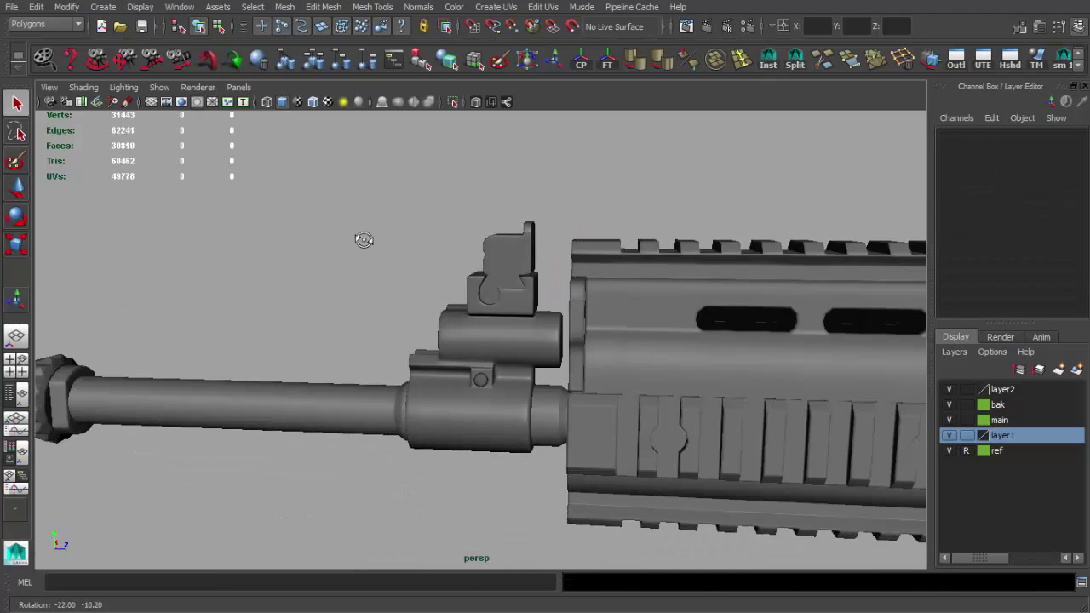
pyautogui.scroll(5, 484, 267)
# - Box-select the sight block's corner vertices and move them to match the side reference
pyautogui.click(516, 320)
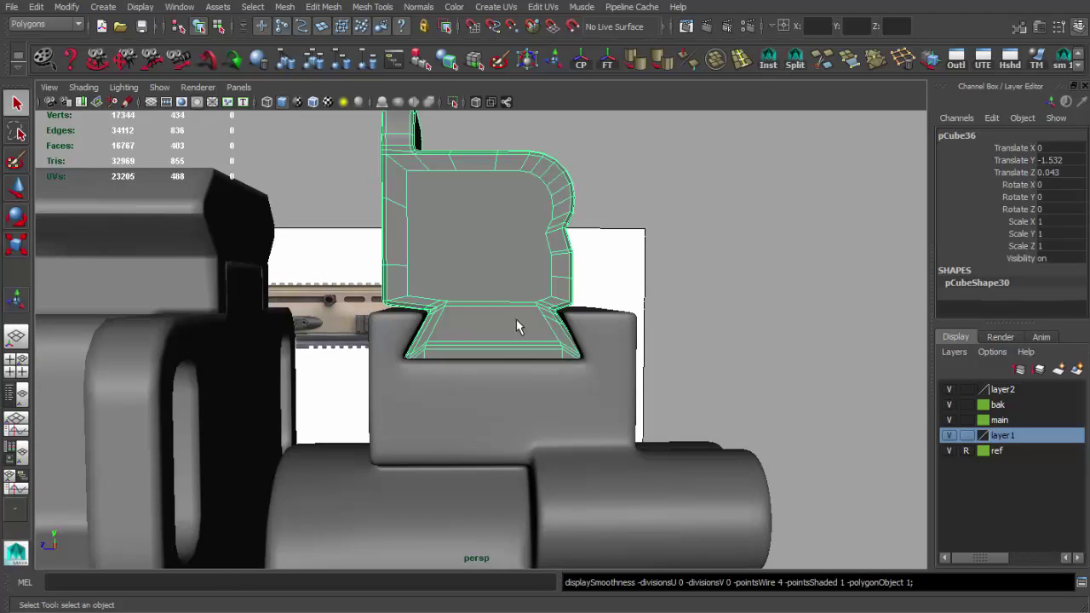
pyautogui.scroll(5, 438, 420)
pyautogui.moveTo(439, 420); pyautogui.dragTo(402, 421, button='right')
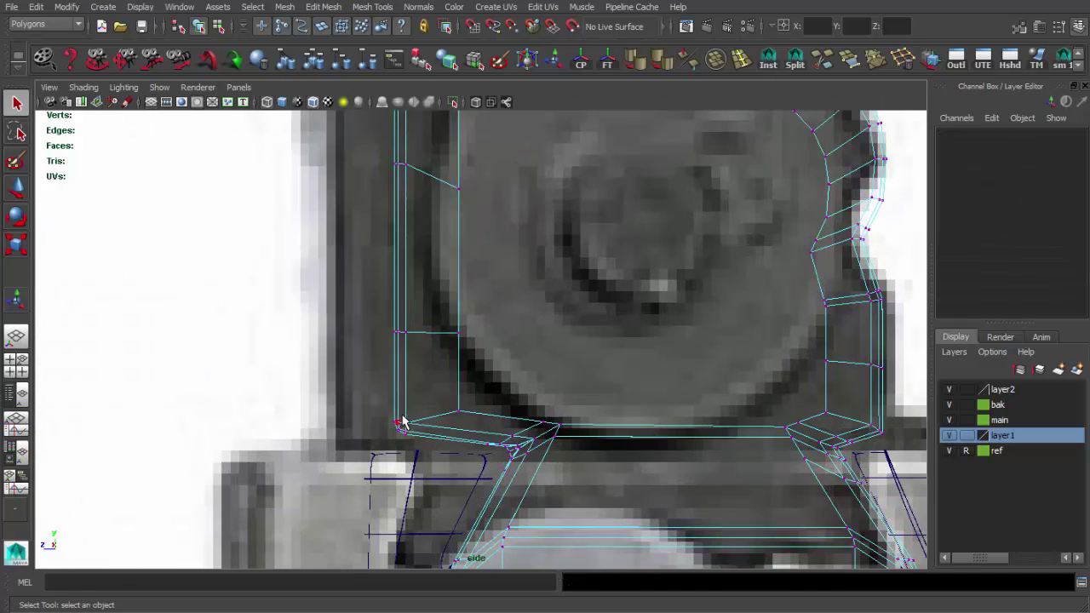
pyautogui.click(402, 422)
pyautogui.keyDown('alt'); pyautogui.moveTo(402, 422); pyautogui.dragTo(517, 433); pyautogui.keyUp('alt')
pyautogui.press('w')
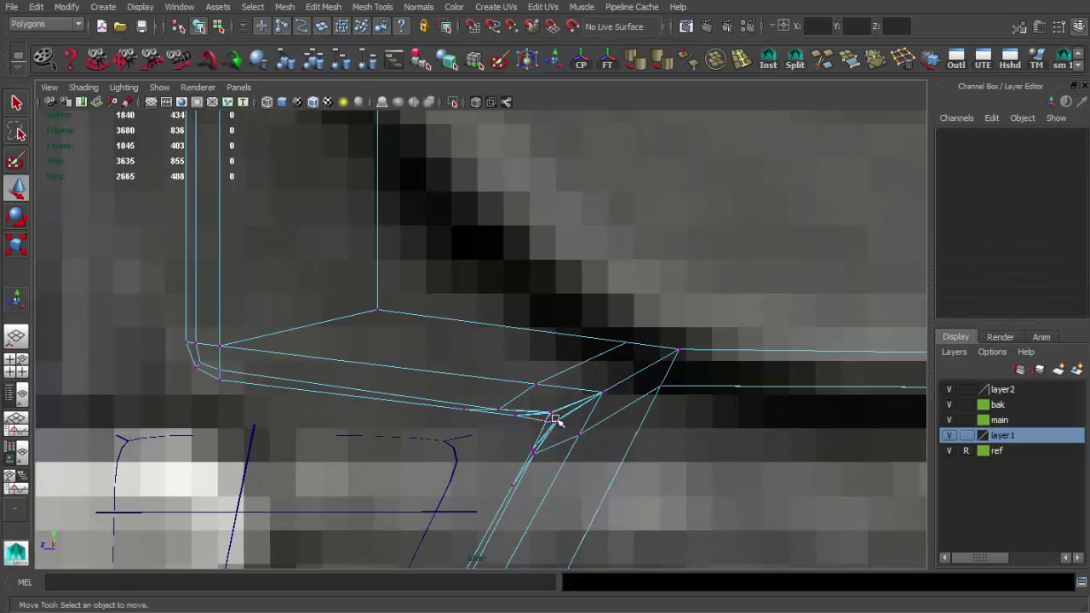
pyautogui.click(554, 419)
pyautogui.scroll(3, 554, 419)
pyautogui.scroll(-5, 522, 356)
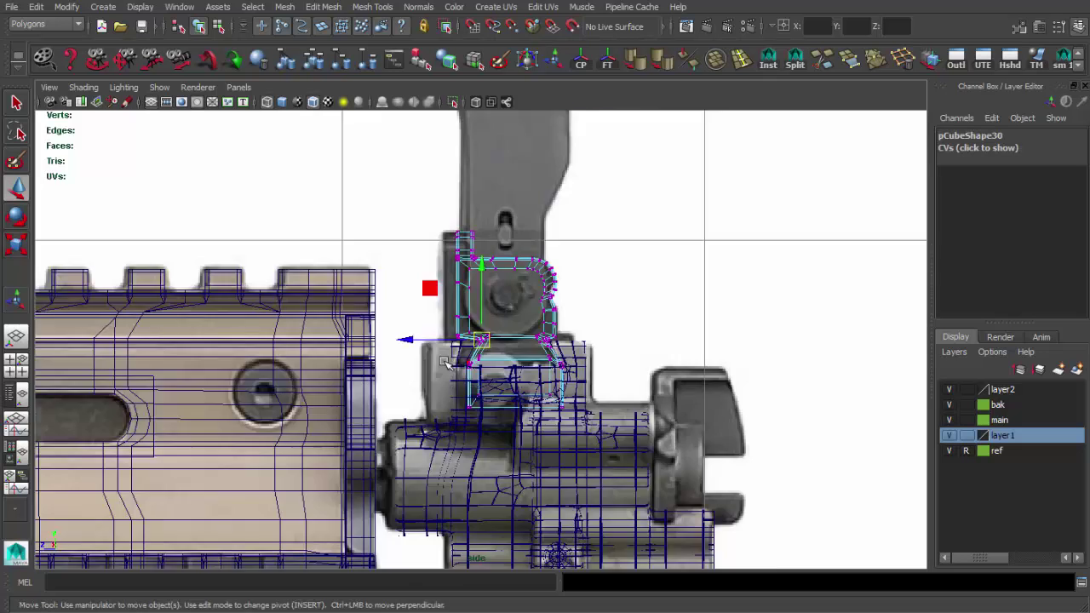
pyautogui.scroll(5, 393, 304)
pyautogui.click(393, 303)
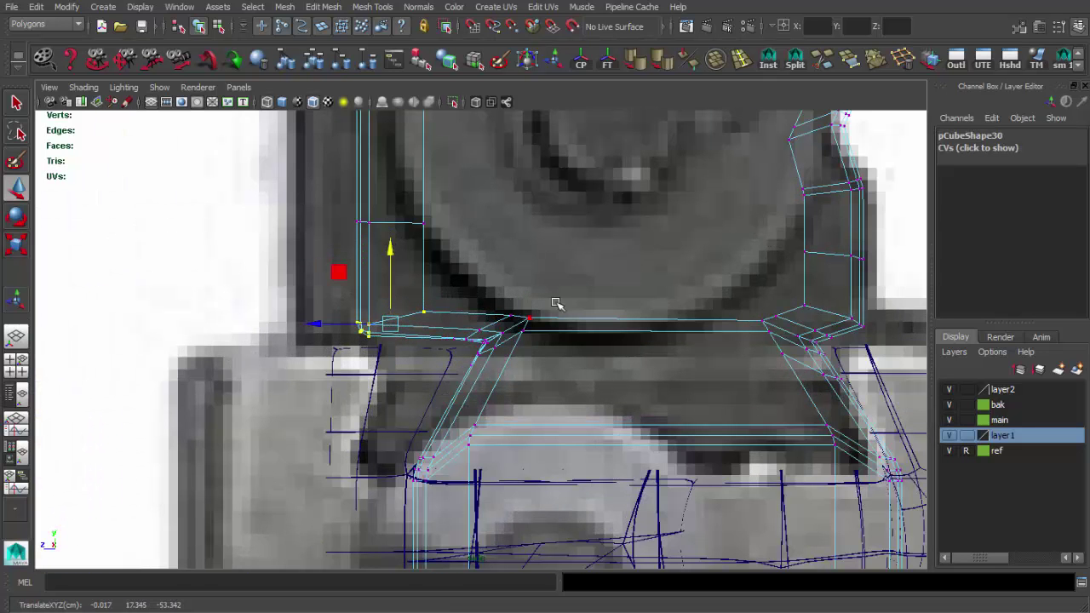
pyautogui.scroll(2, 475, 349)
pyautogui.moveTo(402, 315); pyautogui.dragTo(466, 348)
pyautogui.scroll(-4, 451, 271)
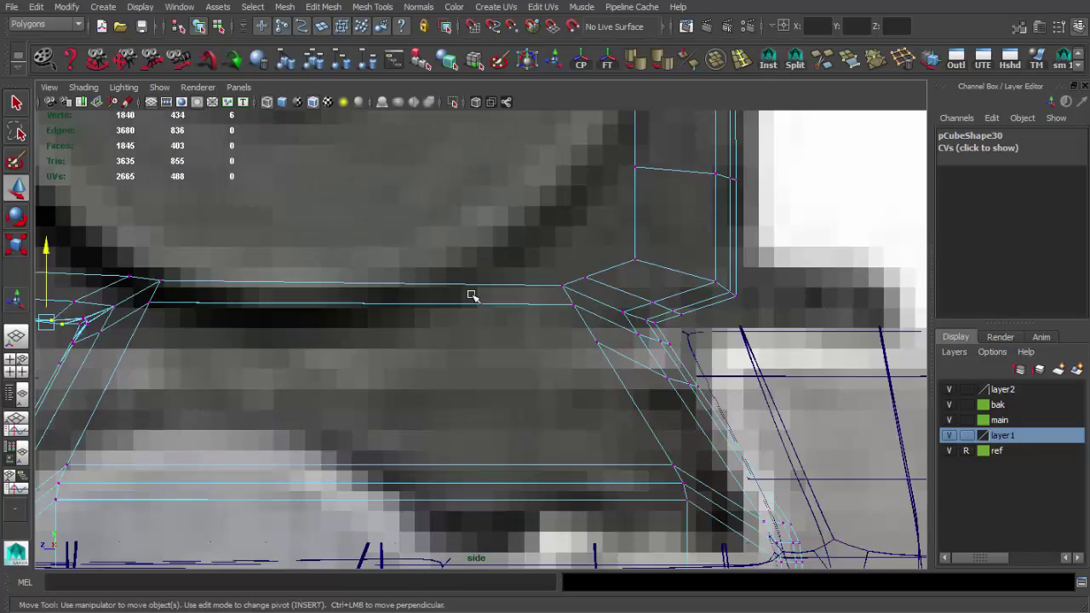
pyautogui.scroll(4, 469, 297)
pyautogui.moveTo(556, 273); pyautogui.dragTo(629, 323)
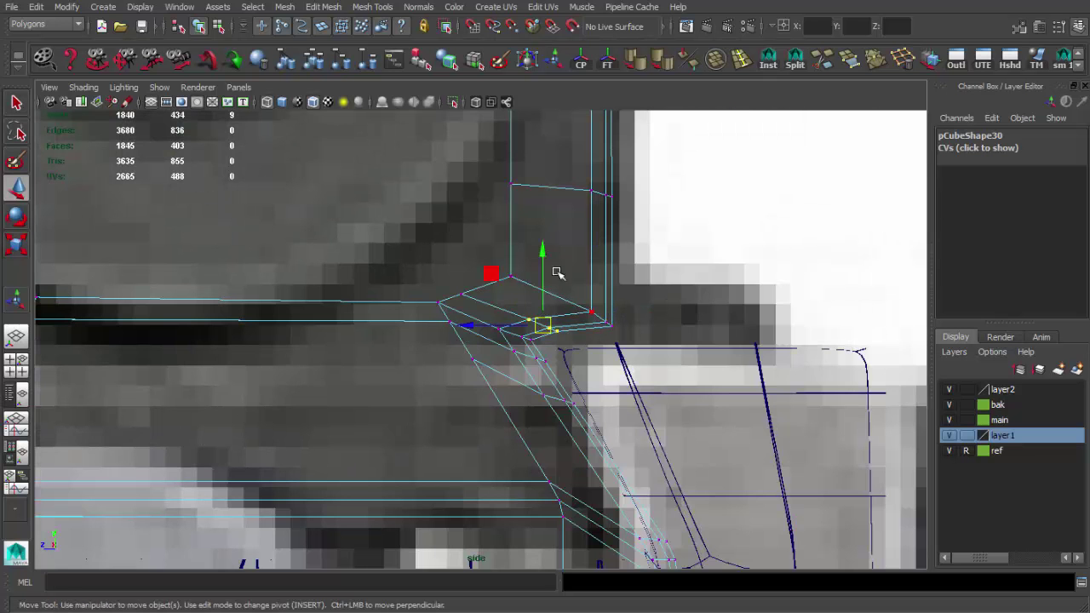
pyautogui.scroll(-5, 674, 294)
# - Check the sight block in the perspective view with smooth preview toggled
pyautogui.press('space')
pyautogui.press('space')
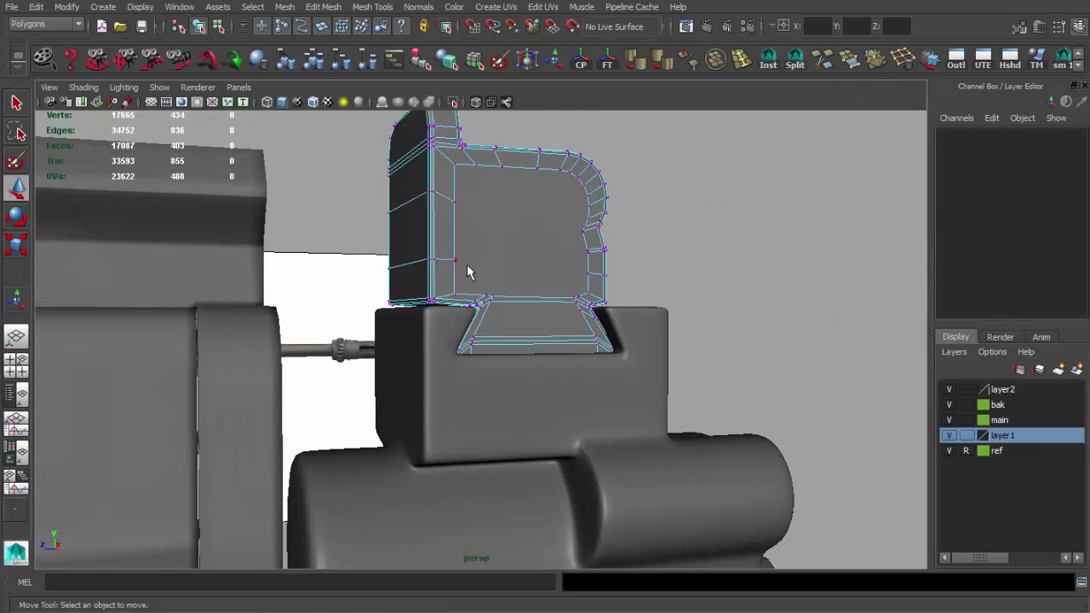
pyautogui.press('F8')
pyautogui.press('q')
pyautogui.scroll(4, 556, 279)
pyautogui.moveTo(621, 273)
pyautogui.keyDown('alt'); pyautogui.mouseDown()
pyautogui.moveTo(389, 224)
pyautogui.moveTo(472, 292)
pyautogui.mouseUp(); pyautogui.keyUp('alt')
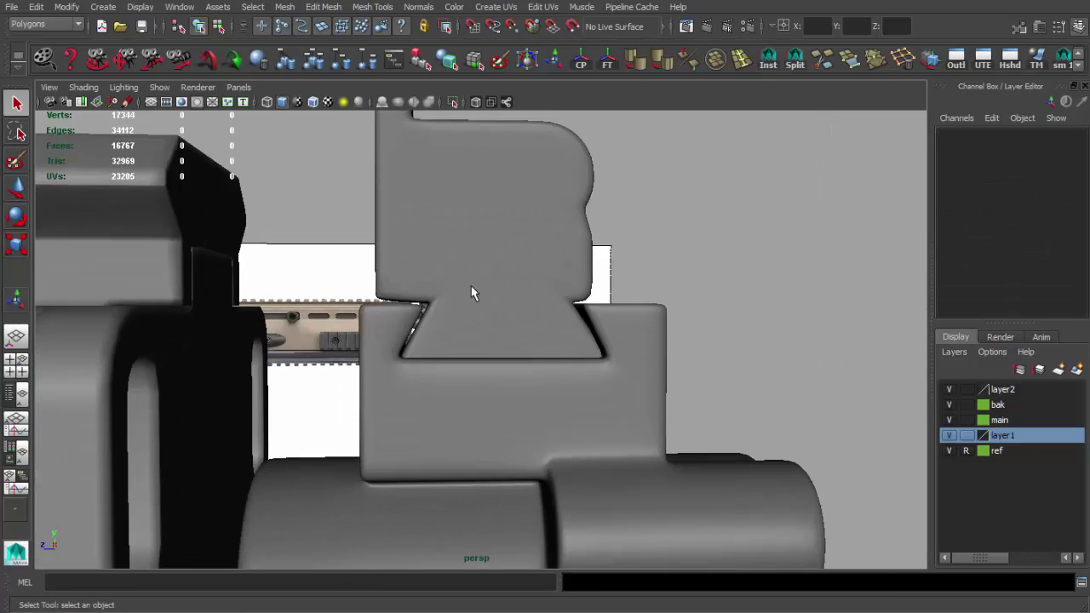
pyautogui.press('1')
# - In the side view, box-select the base block's notch-wall vertices to hug the post
pyautogui.press('space')
pyautogui.press('space')
pyautogui.scroll(-2, 528, 328)
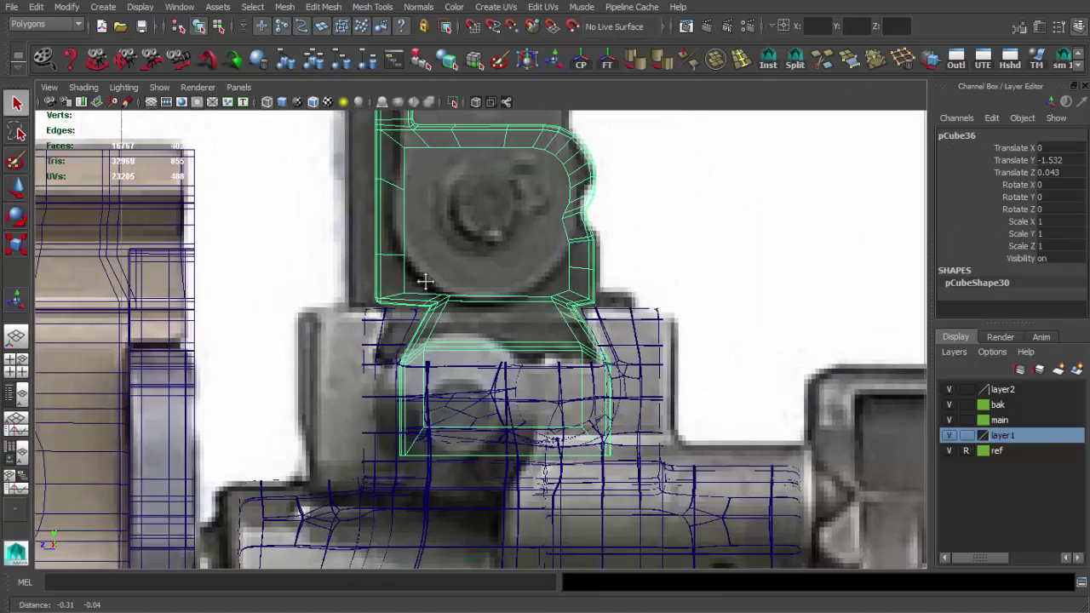
pyautogui.click(421, 341)
pyautogui.scroll(2, 442, 341)
pyautogui.scroll(3, 441, 340)
pyautogui.moveTo(229, 203); pyautogui.dragTo(483, 543)
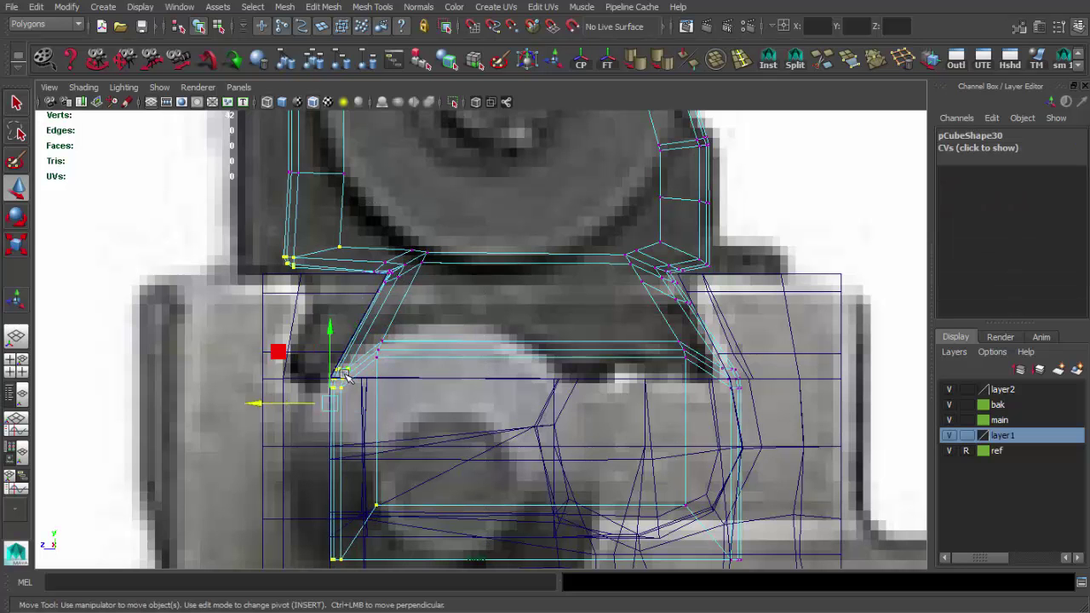
pyautogui.keyDown('alt'); pyautogui.moveTo(403, 283); pyautogui.dragTo(408, 202, button='middle'); pyautogui.keyUp('alt')
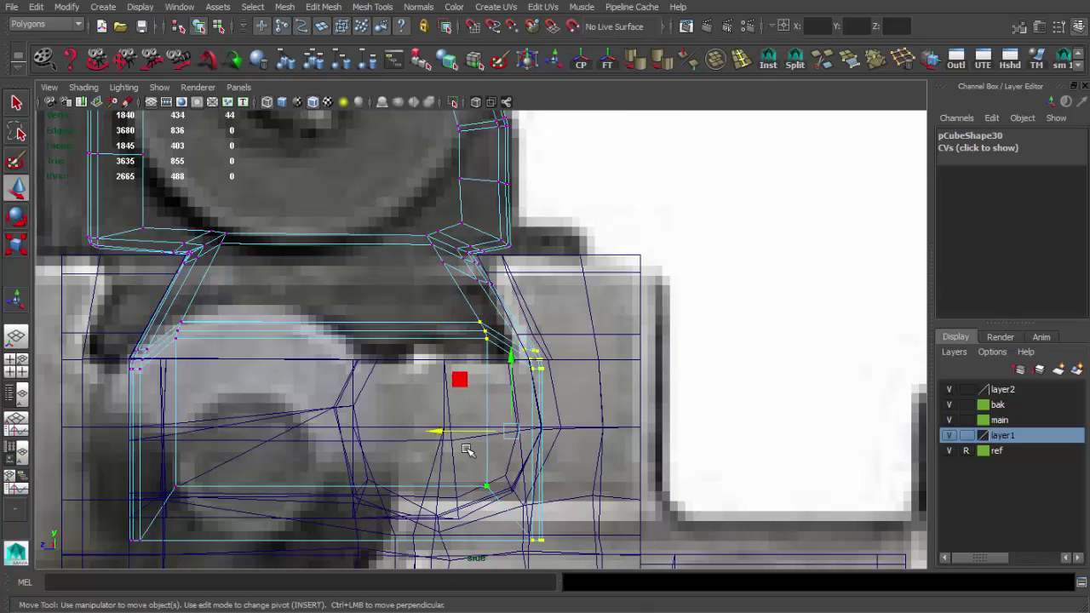
# - Return to object mode, review the front sight in shaded perspective, and save the scene
pyautogui.press('q')
pyautogui.scroll(-2, 443, 287)
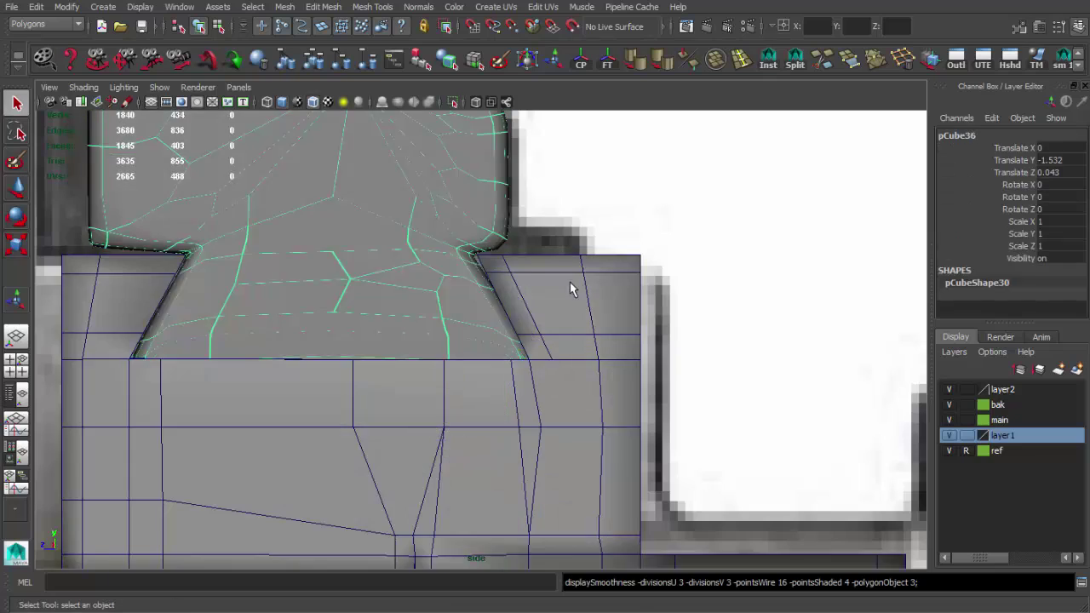
pyautogui.scroll(-4, 580, 329)
pyautogui.scroll(5, 656, 245)
pyautogui.moveTo(655, 245)
pyautogui.keyDown('alt'); pyautogui.mouseDown()
pyautogui.moveTo(598, 321)
pyautogui.moveTo(509, 282)
pyautogui.moveTo(389, 278)
pyautogui.moveTo(451, 295)
pyautogui.moveTo(417, 288)
pyautogui.moveTo(418, 298)
pyautogui.moveTo(835, 349)
pyautogui.moveTo(612, 345)
pyautogui.mouseUp(); pyautogui.keyUp('alt')
pyautogui.scroll(5, 554, 349)
pyautogui.hotkey('ctrl', 's')
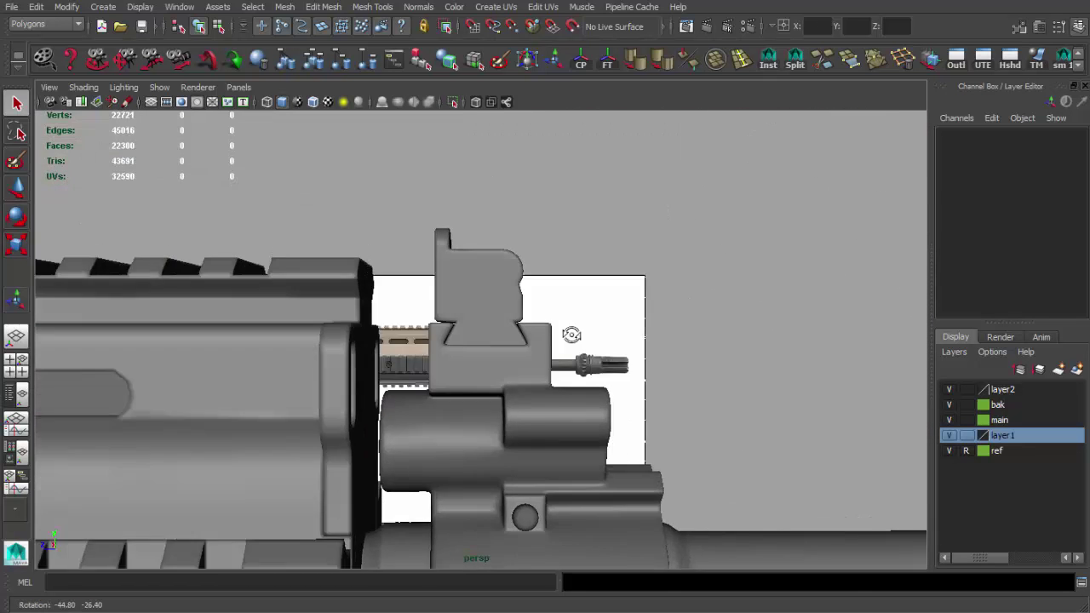
pyautogui.keyDown('alt'); pyautogui.moveTo(579, 424); pyautogui.dragTo(438, 414); pyautogui.keyUp('alt')
# - Add a 20-sided cylinder, pCylinder9, at the muzzle, turned -89.941 on Y and scaled to fit
pyautogui.press('space')
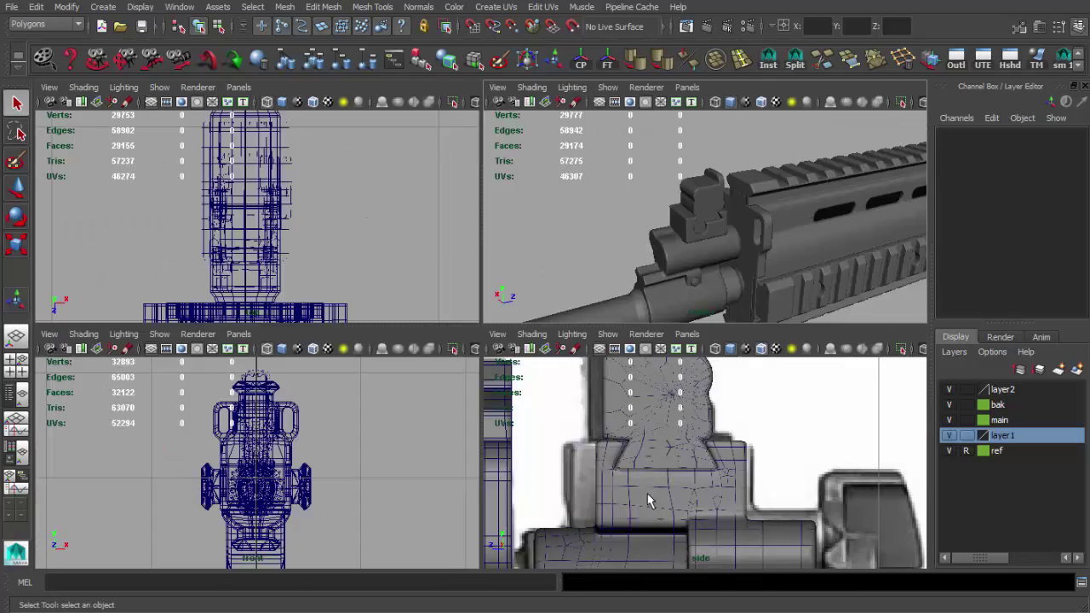
pyautogui.press('space')
pyautogui.scroll(2, 471, 407)
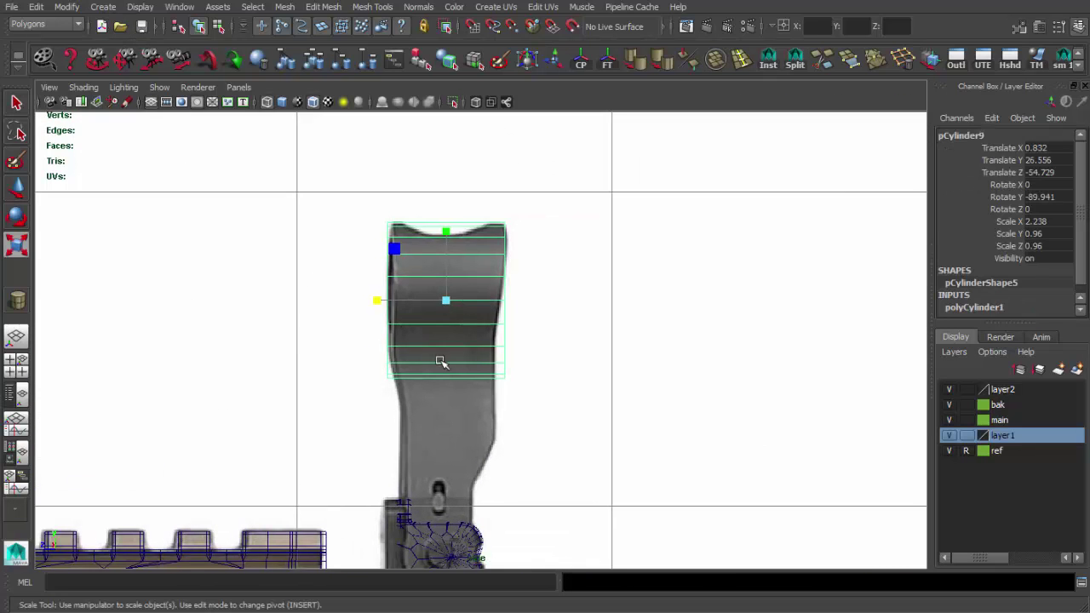
pyautogui.press('space')
pyautogui.press('space')
pyautogui.keyDown('alt'); pyautogui.moveTo(548, 236); pyautogui.dragTo(553, 284); pyautogui.keyUp('alt')
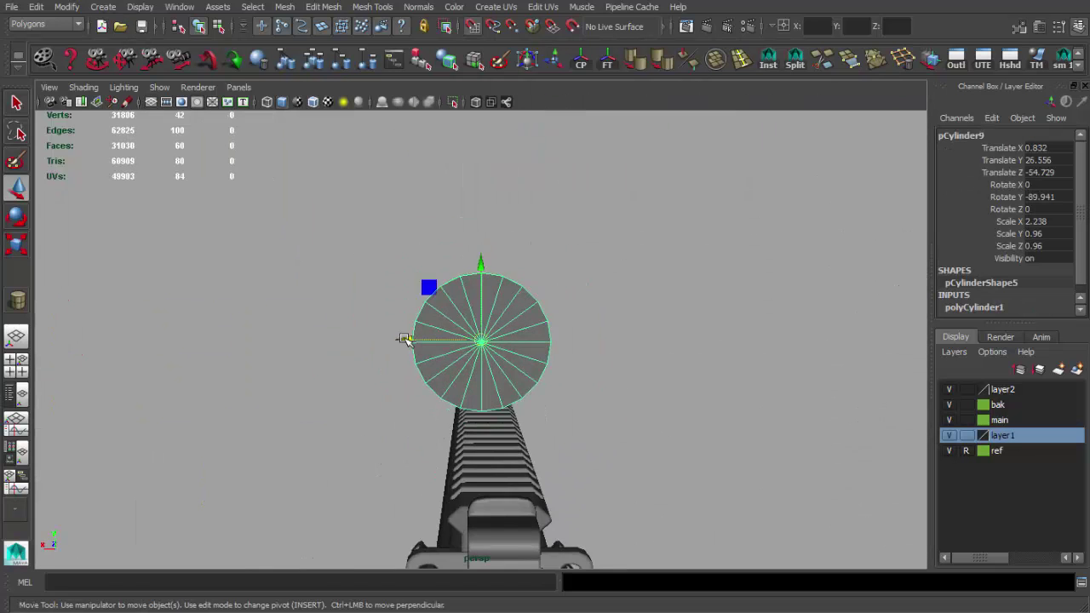
pyautogui.keyDown('alt'); pyautogui.moveTo(406, 339); pyautogui.dragTo(715, 330); pyautogui.keyUp('alt')
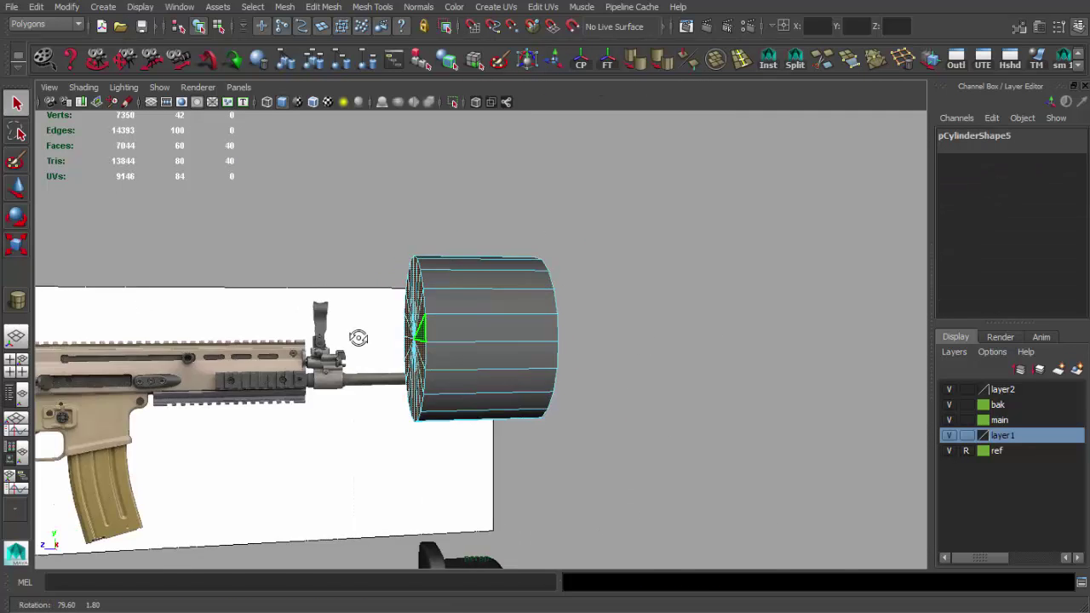
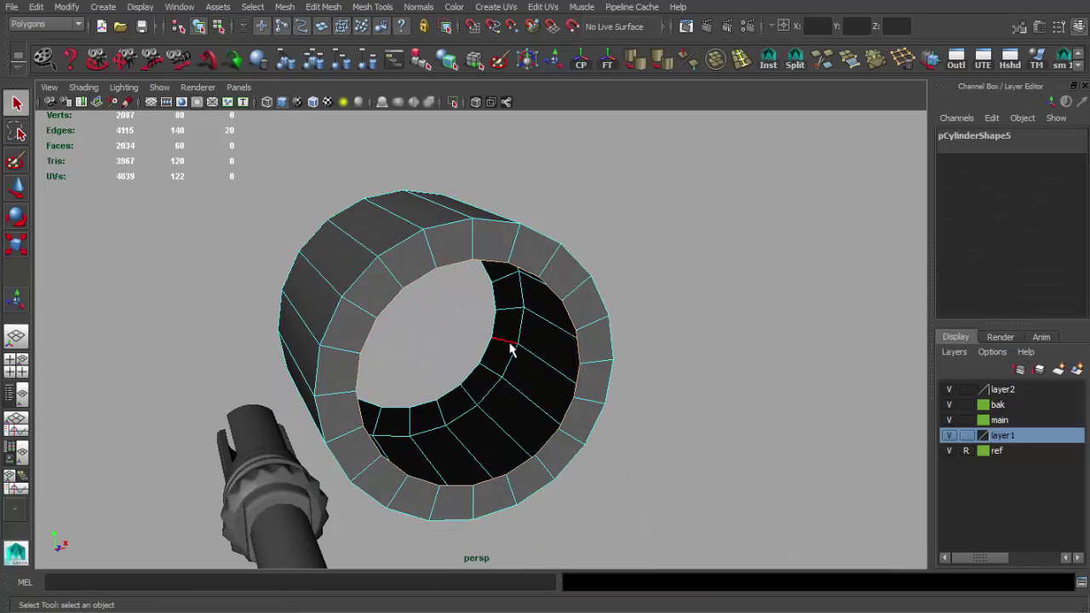
# - Bridge the inner edge loops, try rotating to untwist them, then undo the bridge
pyautogui.keyDown('shift'); pyautogui.moveTo(498, 328); pyautogui.dragTo(488, 460, button='right'); pyautogui.keyUp('shift')
pyautogui.keyDown('alt'); pyautogui.moveTo(487, 460); pyautogui.dragTo(515, 372); pyautogui.keyUp('alt')
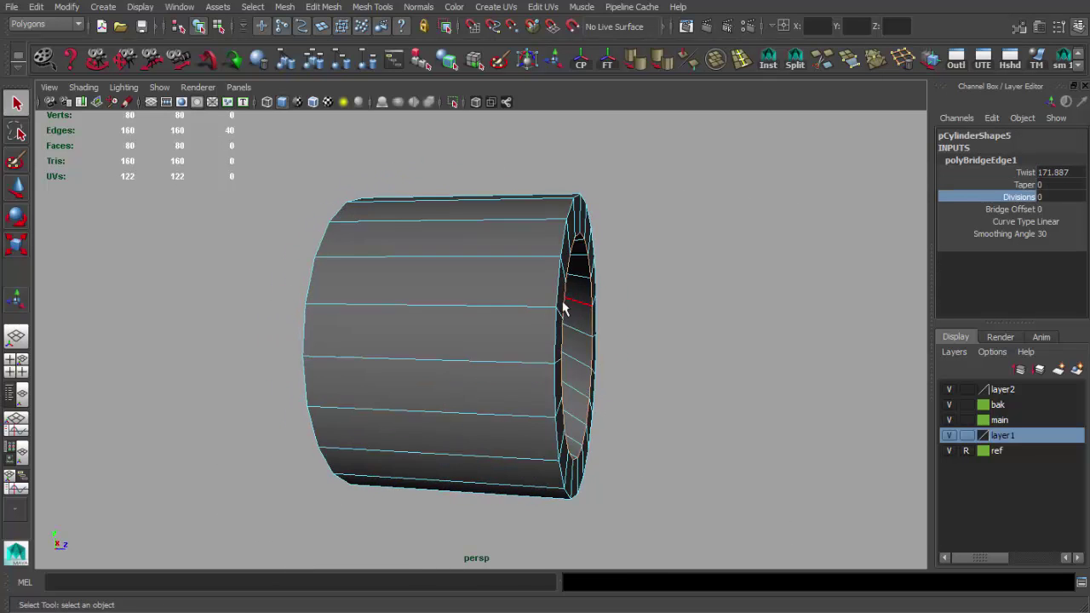
pyautogui.moveTo(491, 319); pyautogui.dragTo(390, 282)
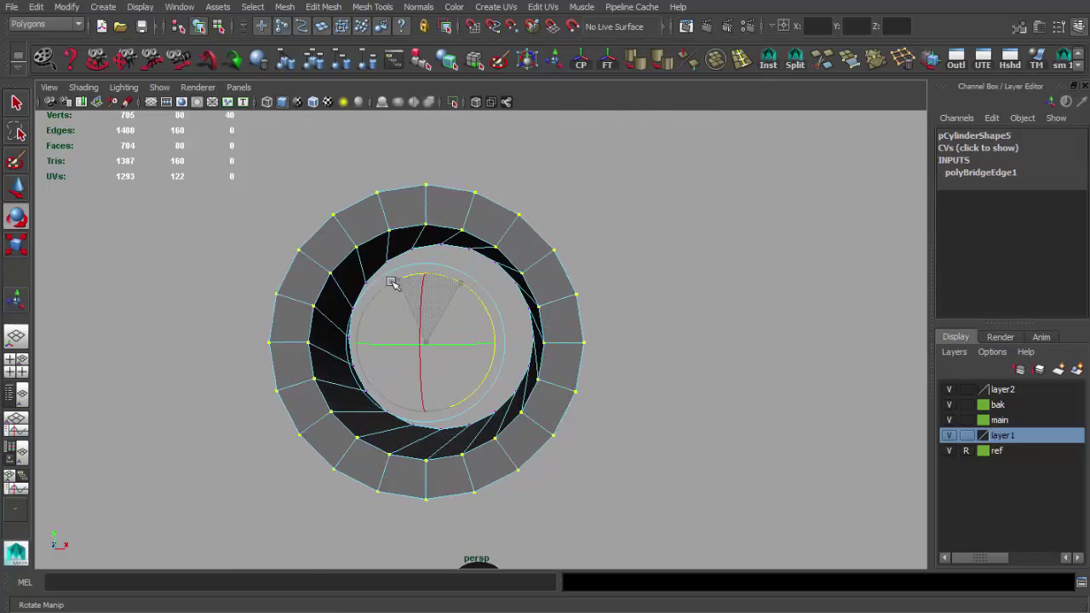
pyautogui.press('space')
pyautogui.press('space')
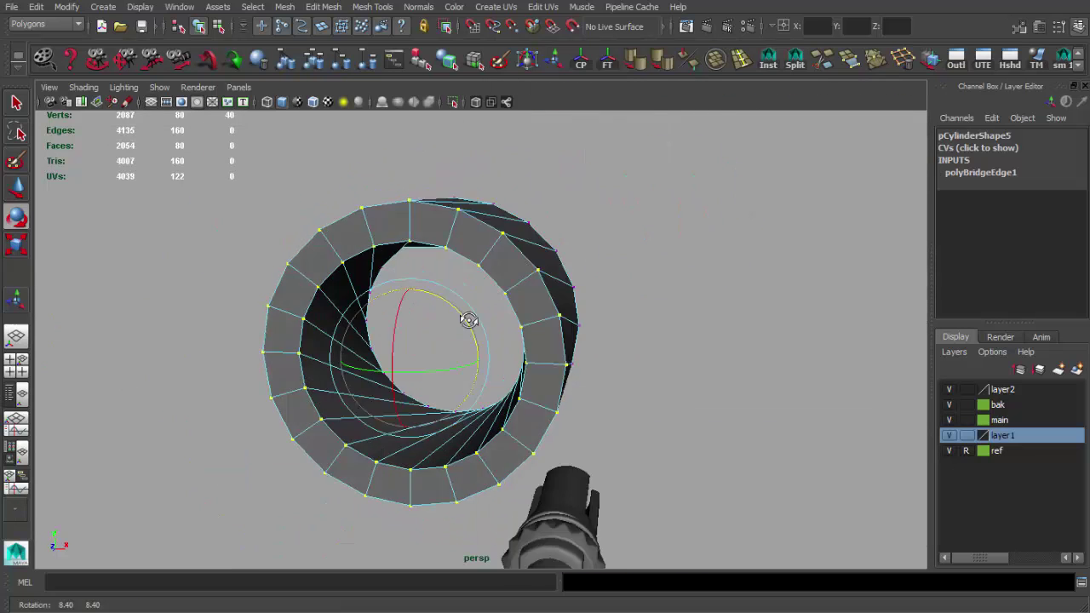
pyautogui.moveTo(425, 290)
pyautogui.keyDown('alt'); pyautogui.mouseDown()
pyautogui.moveTo(487, 293)
pyautogui.moveTo(405, 320)
pyautogui.mouseUp(); pyautogui.keyUp('alt')
pyautogui.hotkey('ctrl', 'z')
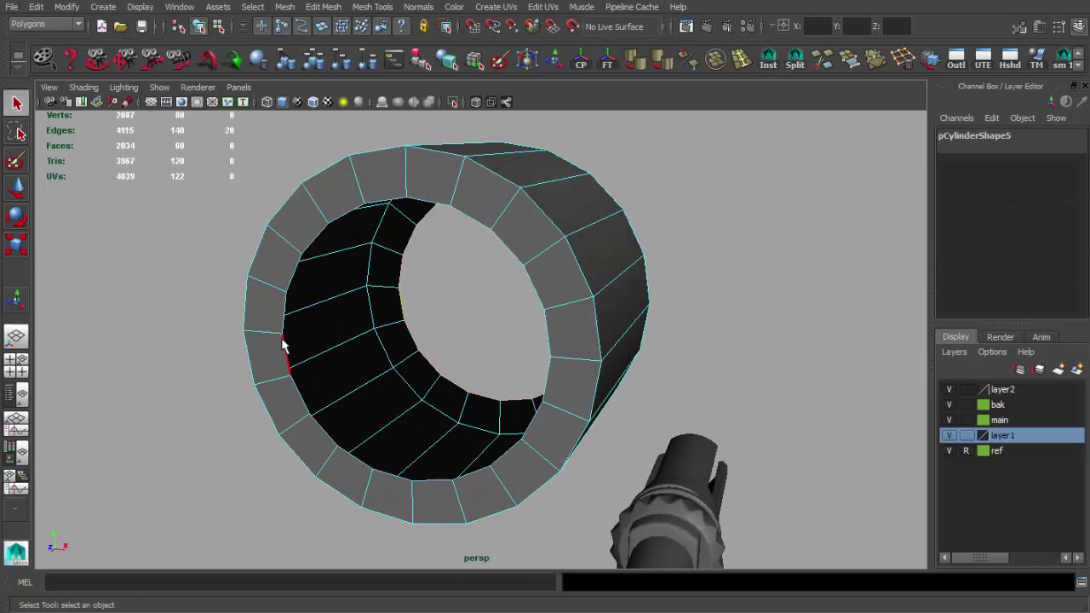
# - Extrude the inner edge loop, scale the new edges apart, and return to object selection
pyautogui.hotkey('ctrl', 'e')
pyautogui.press('r')
pyautogui.moveTo(365, 360)
pyautogui.keyDown('alt'); pyautogui.mouseDown()
pyautogui.moveTo(491, 300)
pyautogui.moveTo(432, 292)
pyautogui.moveTo(432, 312)
pyautogui.moveTo(376, 296)
pyautogui.mouseUp(); pyautogui.keyUp('alt')
pyautogui.press('F8')
pyautogui.press('q')
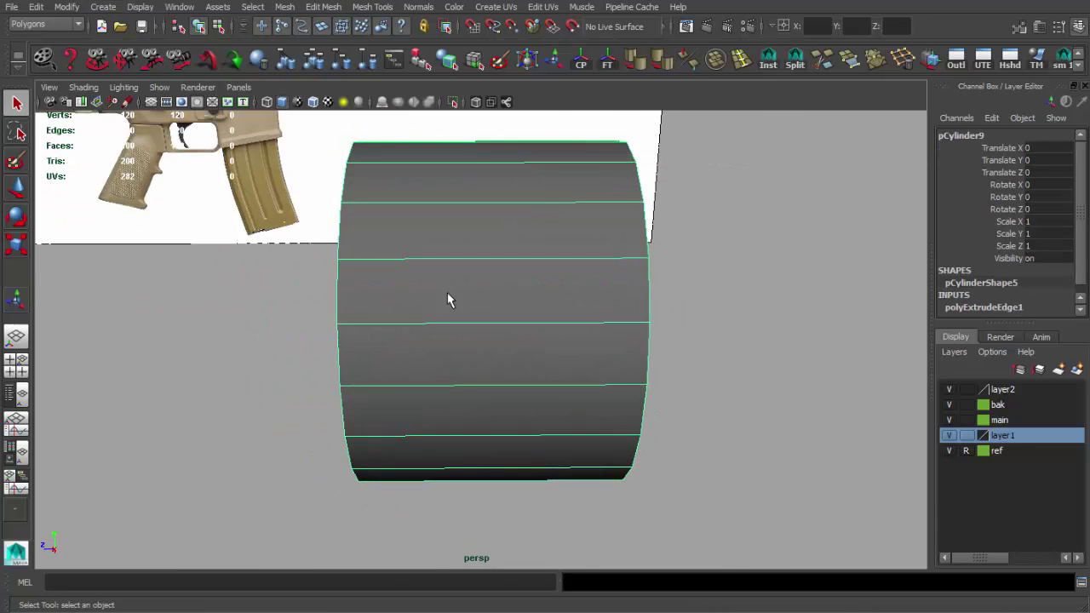
# - Create a polygon cylinder in the top view and raise it above the tube
pyautogui.press('space')
pyautogui.press('space')
pyautogui.hotkey('ctrl', '1')
pyautogui.click(103, 7)
pyautogui.moveTo(139, 43)
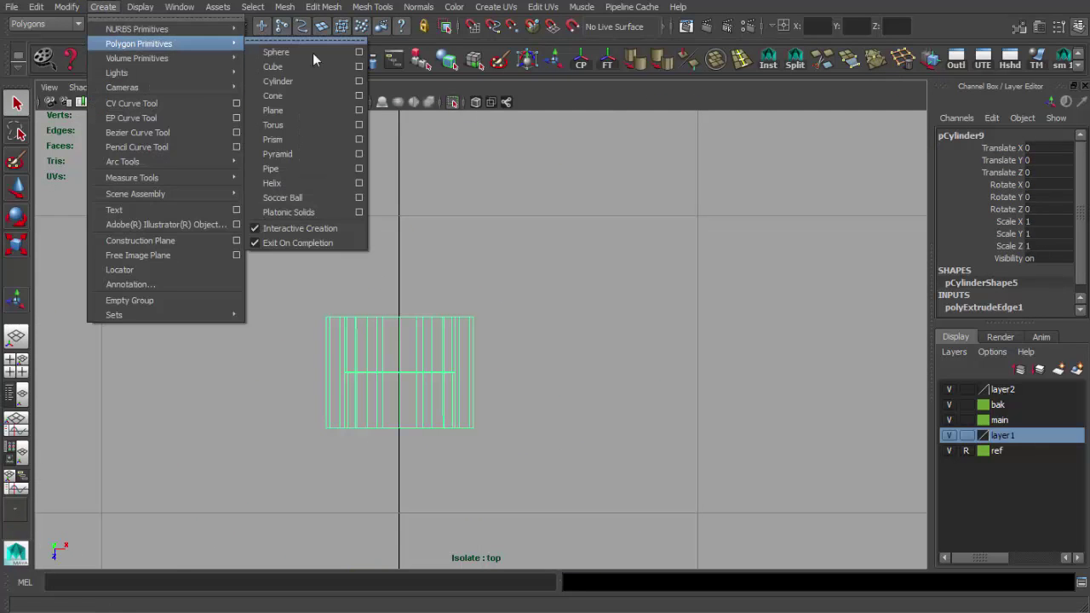
pyautogui.click(278, 81)
pyautogui.moveTo(400, 372); pyautogui.dragTo(436, 394)
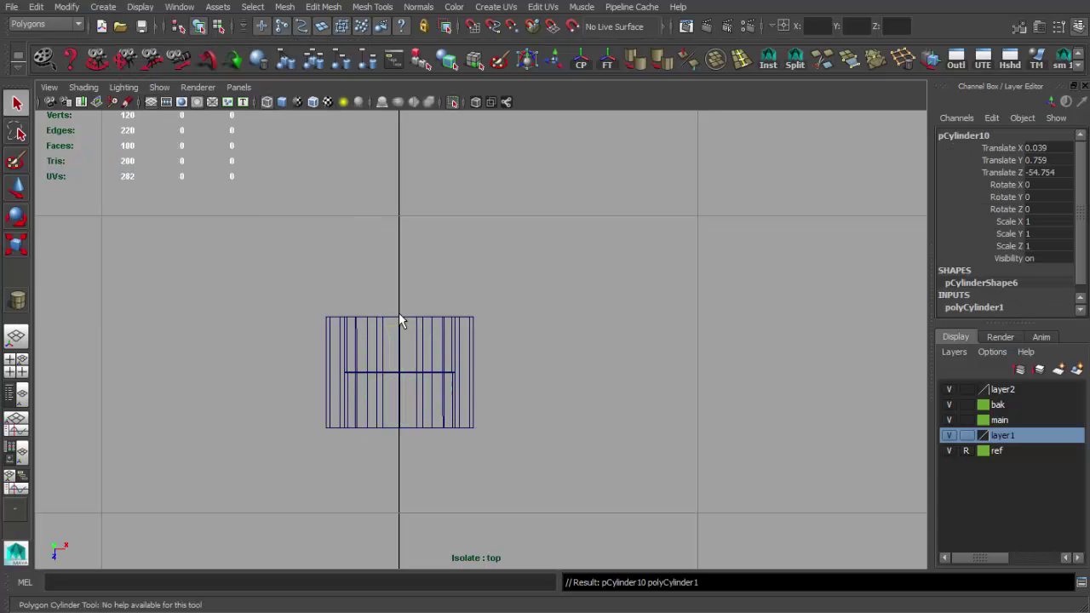
pyautogui.scroll(2, 449, 256)
pyautogui.click(453, 102)
pyautogui.press('space')
pyautogui.press('space')
pyautogui.press('w')
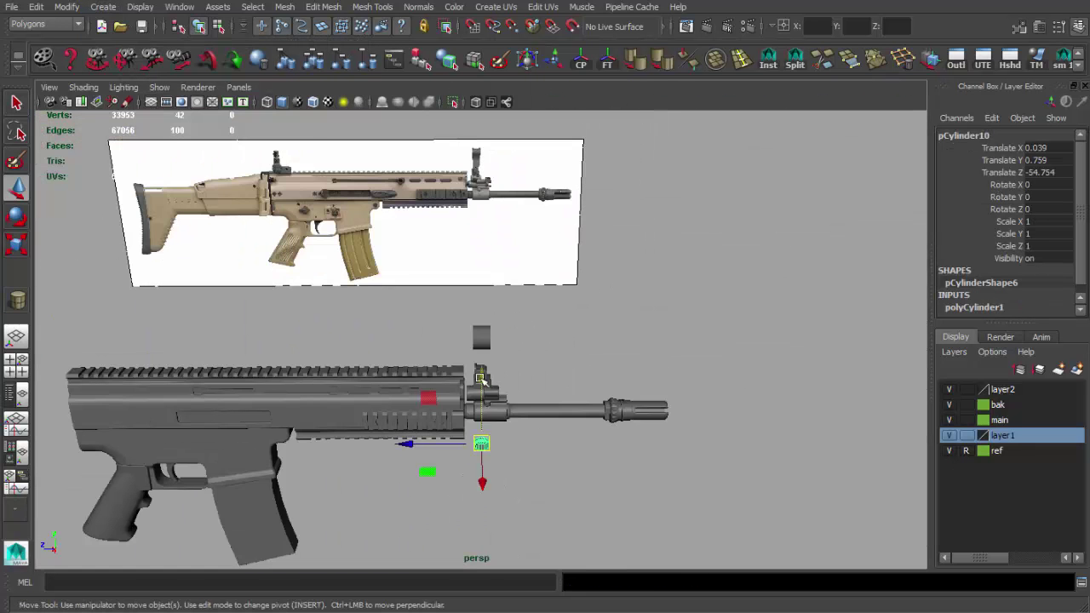
pyautogui.press('f')
pyautogui.click(313, 102)
# - Set the cylinder to 12 side subdivisions and scale it to fit the tube
pyautogui.keyDown('alt'); pyautogui.moveTo(528, 281); pyautogui.dragTo(554, 364); pyautogui.keyUp('alt')
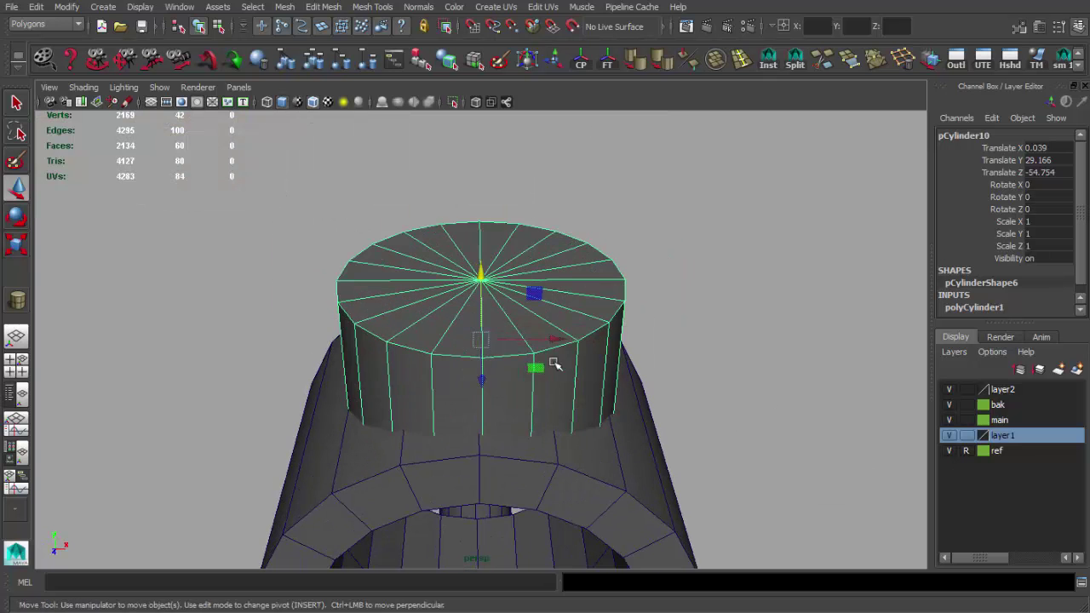
pyautogui.scroll(-3, 977, 315)
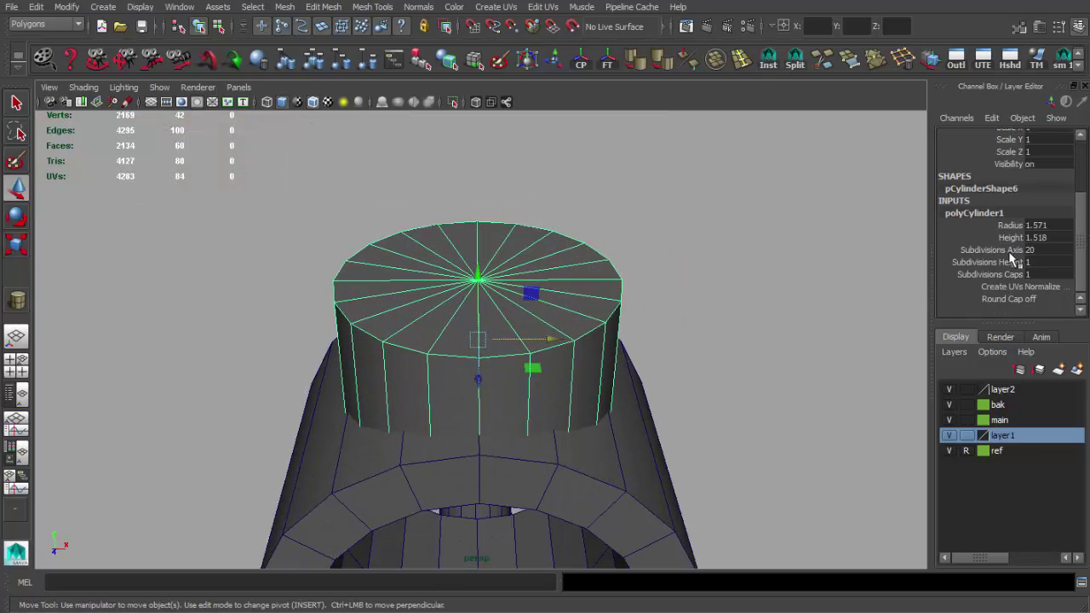
pyautogui.click(992, 250)
pyautogui.moveTo(724, 248); pyautogui.dragTo(747, 248, button='middle')
pyautogui.moveTo(656, 247)
pyautogui.keyDown('alt'); pyautogui.mouseDown()
pyautogui.moveTo(716, 260)
pyautogui.moveTo(847, 251)
pyautogui.moveTo(547, 321)
pyautogui.moveTo(353, 316)
pyautogui.moveTo(318, 338)
pyautogui.moveTo(267, 330)
pyautogui.moveTo(479, 358)
pyautogui.moveTo(504, 258)
pyautogui.moveTo(372, 261)
pyautogui.moveTo(429, 295)
pyautogui.moveTo(382, 297)
pyautogui.moveTo(519, 309)
pyautogui.moveTo(449, 249)
pyautogui.mouseUp(); pyautogui.keyUp('alt')
pyautogui.press('r')
pyautogui.moveTo(382, 252)
pyautogui.keyDown('alt'); pyautogui.mouseDown()
pyautogui.moveTo(528, 305)
pyautogui.moveTo(587, 341)
pyautogui.moveTo(540, 282)
pyautogui.moveTo(459, 277)
pyautogui.mouseUp(); pyautogui.keyUp('alt')
pyautogui.press('w')
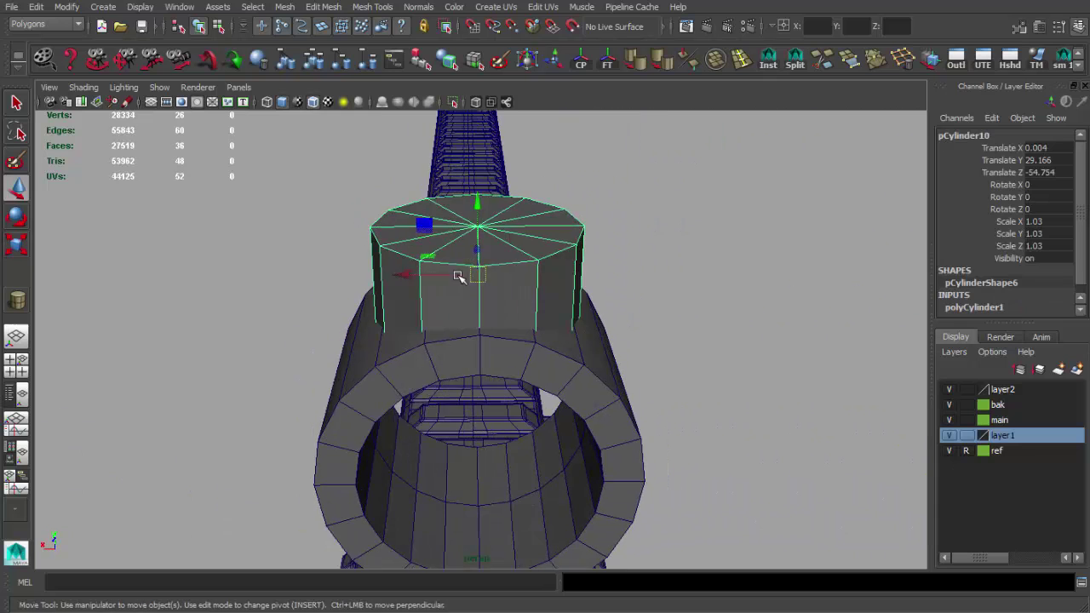
# - Assign the cylinder to layer1 and set layer1 to Template
pyautogui.click(606, 60)
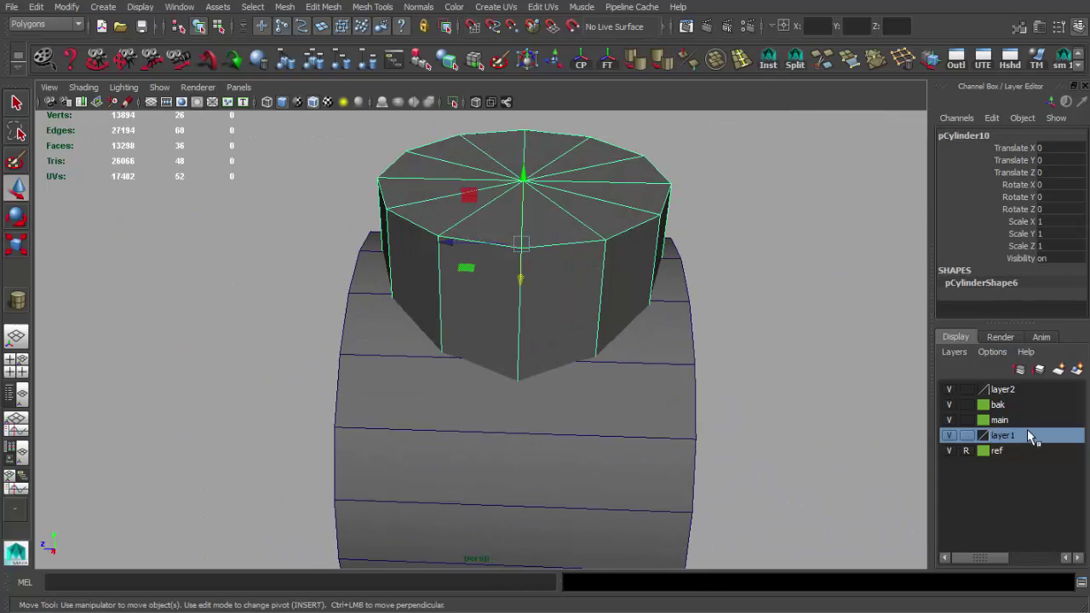
pyautogui.moveTo(1027, 434); pyautogui.dragTo(1020, 460, button='right')
pyautogui.click(966, 436)
pyautogui.keyDown('alt'); pyautogui.moveTo(817, 355); pyautogui.dragTo(585, 353); pyautogui.keyUp('alt')
# - Scale the top cylinder and the tube to match the front reference image
pyautogui.click(499, 369)
pyautogui.press('f')
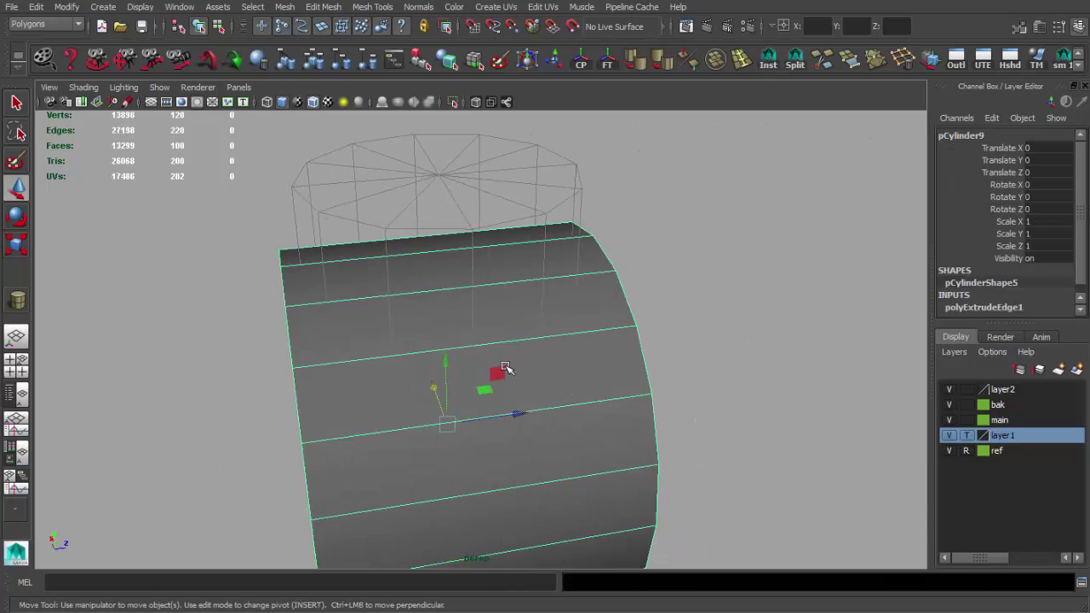
pyautogui.press('space')
pyautogui.press('space')
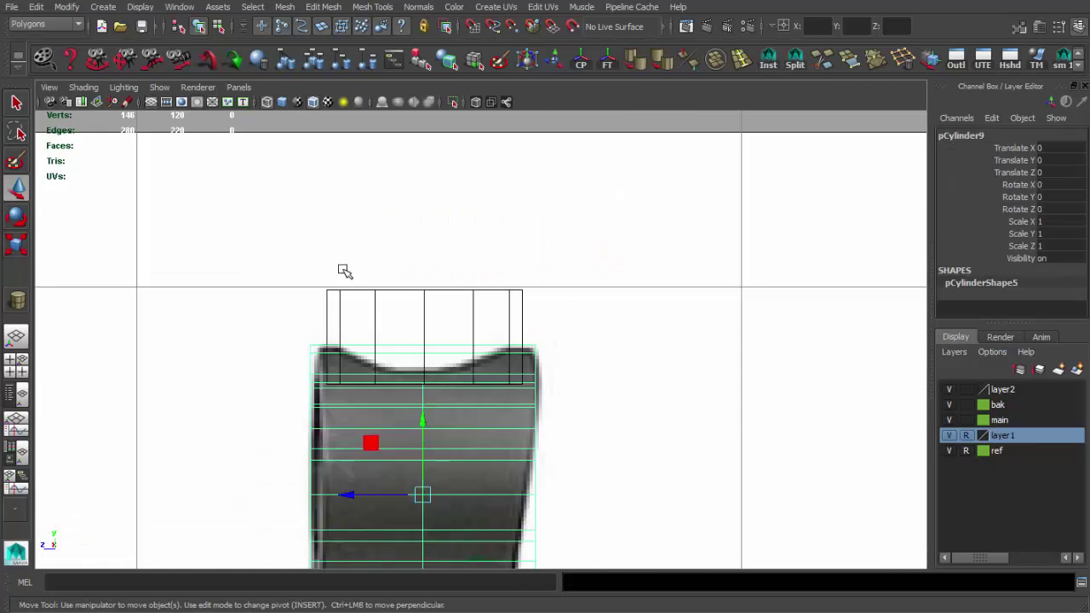
pyautogui.click(344, 270)
pyautogui.click(966, 436)
pyautogui.click(426, 334)
pyautogui.press('r')
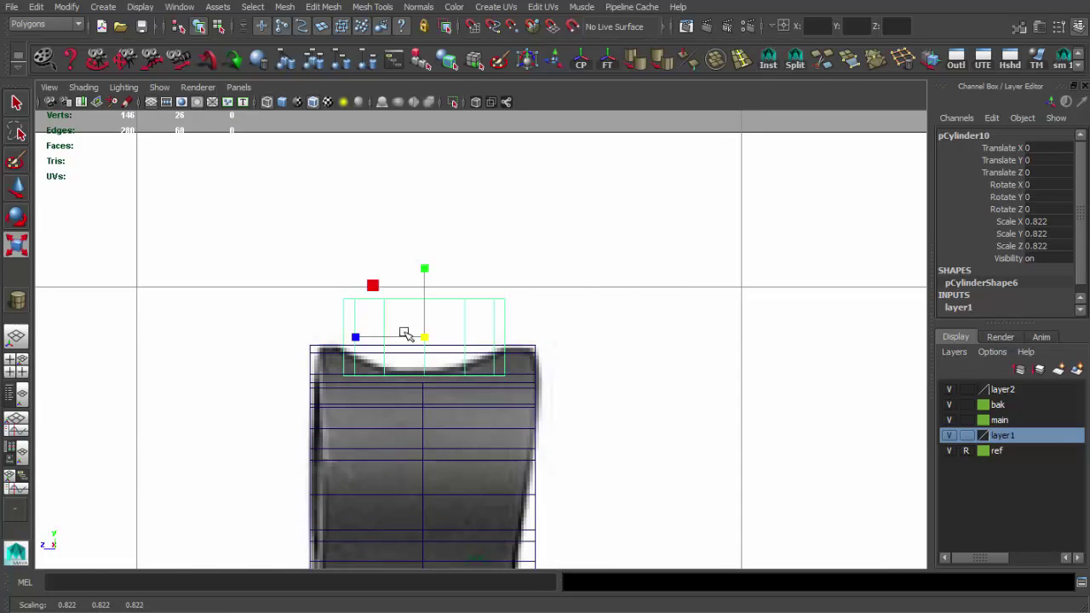
pyautogui.press('space')
pyautogui.press('space')
pyautogui.moveTo(617, 292)
pyautogui.keyDown('alt'); pyautogui.mouseDown()
pyautogui.moveTo(725, 304)
pyautogui.moveTo(620, 297)
pyautogui.mouseUp(); pyautogui.keyUp('alt')
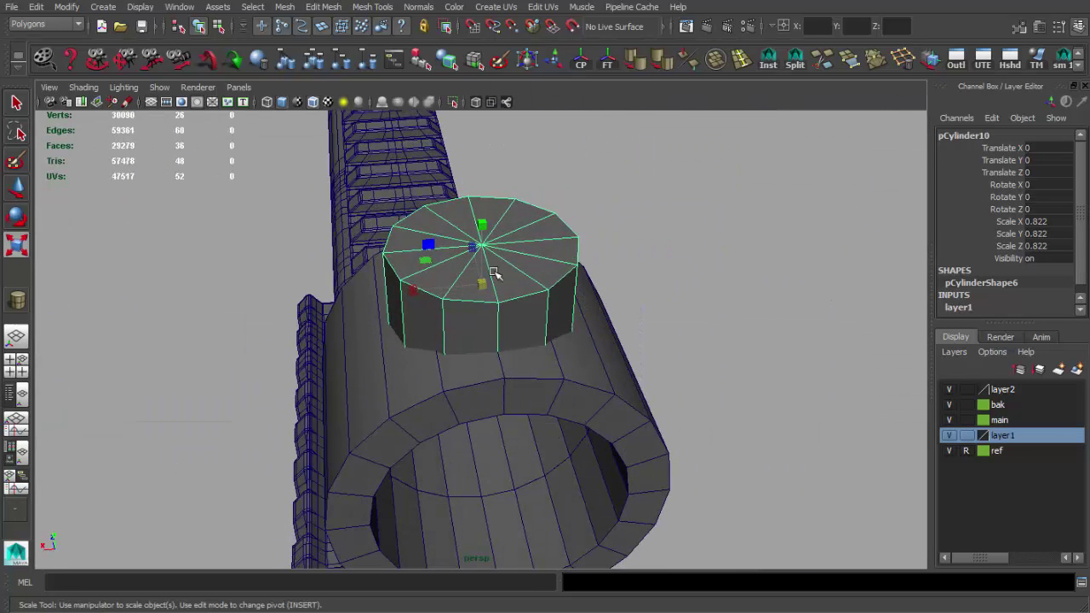
pyautogui.keyDown('alt'); pyautogui.moveTo(500, 290); pyautogui.dragTo(462, 272); pyautogui.keyUp('alt')
pyautogui.click(479, 419)
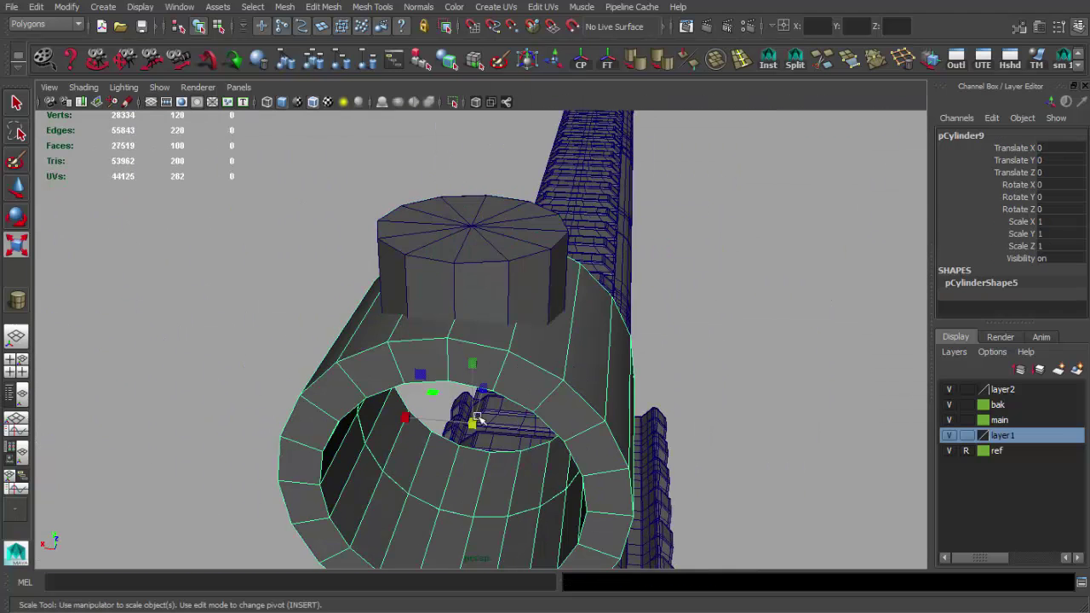
pyautogui.press('space')
pyautogui.press('space')
pyautogui.press('w')
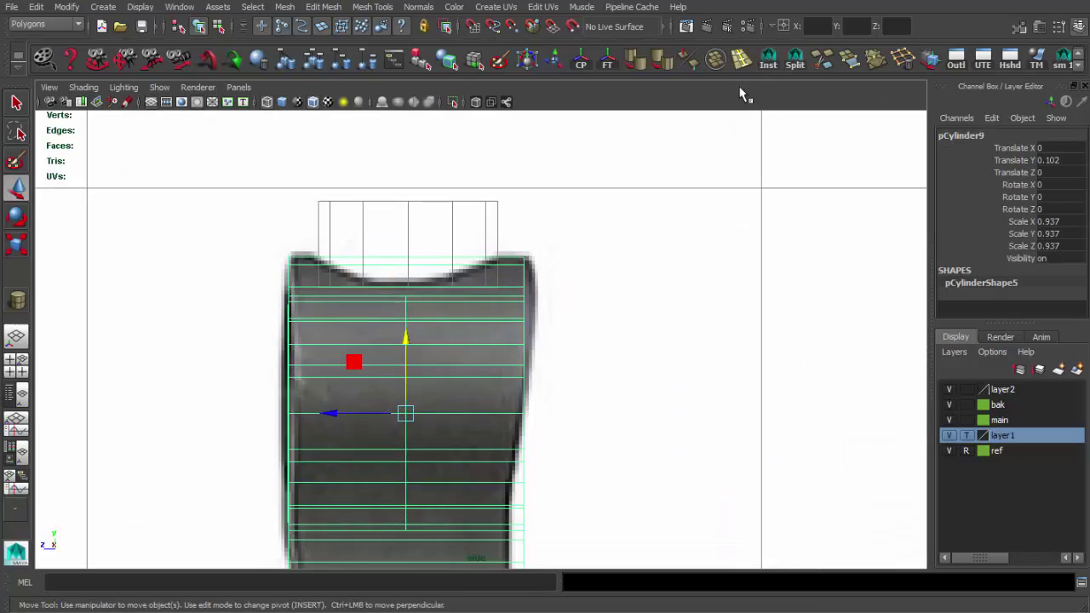
# - Insert vertical edge loops around the tube
pyautogui.click(742, 58)
pyautogui.press('space')
pyautogui.press('space')
pyautogui.moveTo(577, 273)
pyautogui.keyDown('alt'); pyautogui.mouseDown()
pyautogui.moveTo(467, 371)
pyautogui.moveTo(499, 361)
pyautogui.moveTo(398, 365)
pyautogui.mouseUp(); pyautogui.keyUp('alt')
pyautogui.click(467, 371)
pyautogui.moveTo(345, 312)
pyautogui.keyDown('alt'); pyautogui.mouseDown()
pyautogui.moveTo(318, 309)
pyautogui.moveTo(570, 278)
pyautogui.mouseUp(); pyautogui.keyUp('alt')
pyautogui.click(319, 309)
pyautogui.moveTo(554, 331)
pyautogui.keyDown('alt'); pyautogui.mouseDown()
pyautogui.moveTo(761, 326)
pyautogui.moveTo(574, 355)
pyautogui.moveTo(639, 341)
pyautogui.moveTo(619, 332)
pyautogui.moveTo(647, 290)
pyautogui.mouseUp(); pyautogui.keyUp('alt')
pyautogui.press('q')
# - Cut six new edges across the tube's top faces around the cap footprint
pyautogui.moveTo(475, 352)
pyautogui.keyDown('alt'); pyautogui.mouseDown()
pyautogui.moveTo(383, 297)
pyautogui.moveTo(316, 358)
pyautogui.moveTo(450, 366)
pyautogui.moveTo(504, 430)
pyautogui.mouseUp(); pyautogui.keyUp('alt')
pyautogui.press('Return')
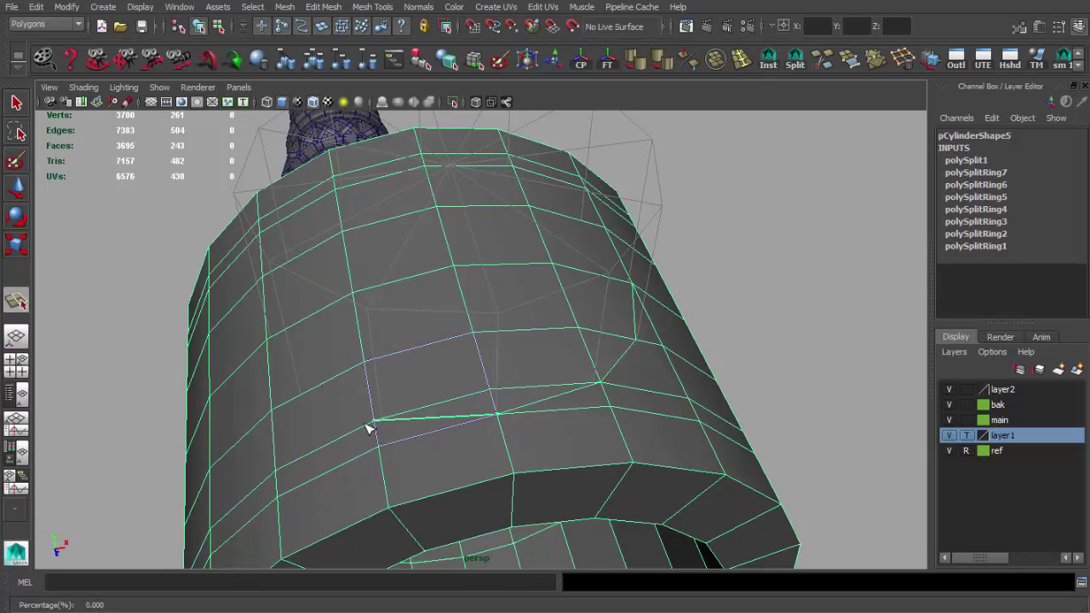
pyautogui.press('Return')
pyautogui.keyDown('alt'); pyautogui.moveTo(369, 428); pyautogui.dragTo(475, 446); pyautogui.keyUp('alt')
pyautogui.press('Return')
pyautogui.moveTo(364, 433)
pyautogui.keyDown('alt'); pyautogui.mouseDown()
pyautogui.moveTo(326, 395)
pyautogui.moveTo(507, 443)
pyautogui.mouseUp(); pyautogui.keyUp('alt')
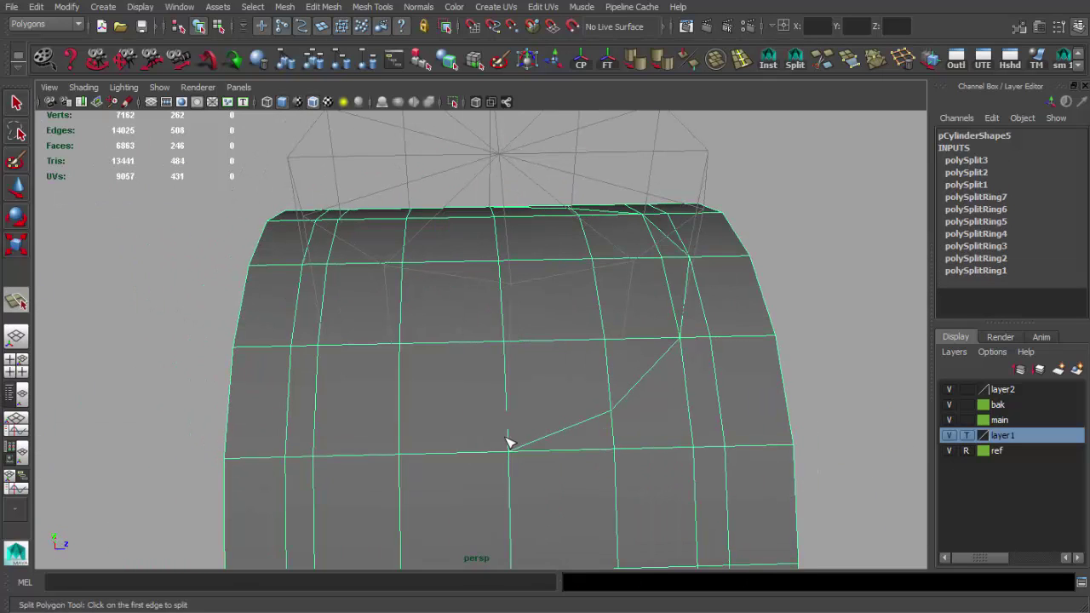
pyautogui.press('q')
pyautogui.keyDown('alt'); pyautogui.moveTo(336, 353); pyautogui.dragTo(498, 417); pyautogui.keyUp('alt')
pyautogui.press('y')
pyautogui.press('Return')
pyautogui.keyDown('alt'); pyautogui.moveTo(372, 394); pyautogui.dragTo(482, 433); pyautogui.keyUp('alt')
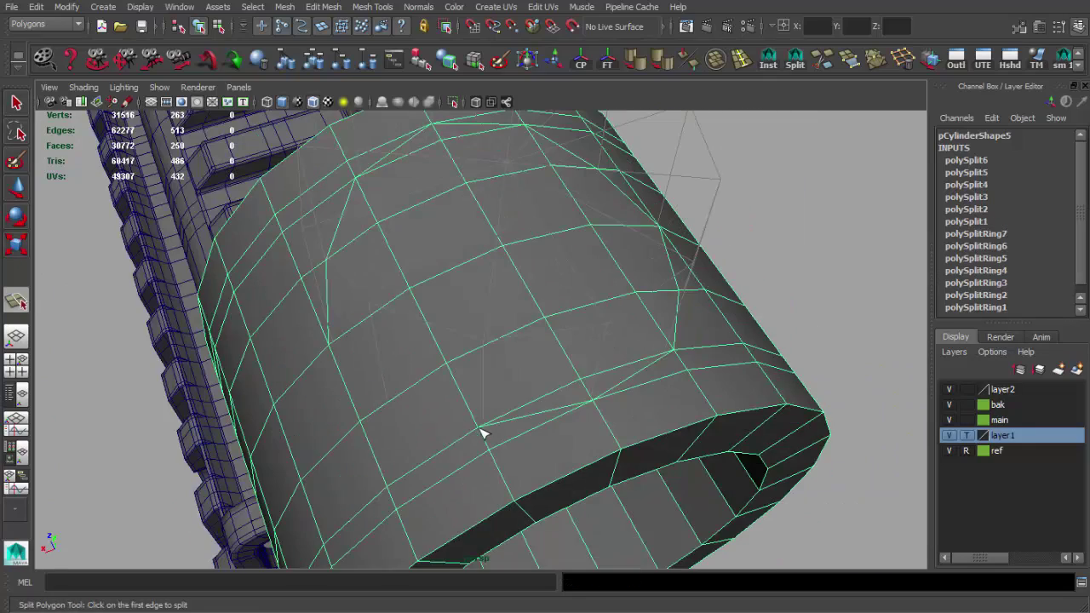
pyautogui.click(337, 349)
pyautogui.press('Return')
pyautogui.moveTo(337, 350)
pyautogui.keyDown('alt'); pyautogui.mouseDown()
pyautogui.moveTo(555, 304)
pyautogui.moveTo(408, 316)
pyautogui.moveTo(507, 356)
pyautogui.moveTo(381, 266)
pyautogui.mouseUp(); pyautogui.keyUp('alt')
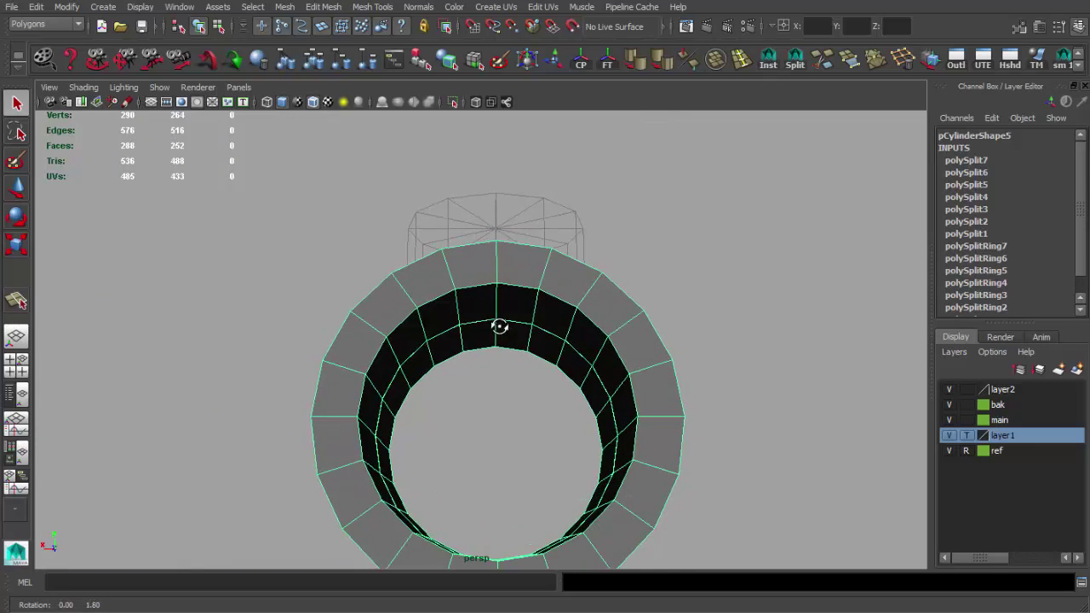
# - Delete the faces beneath the cap to open a hole in the tube
pyautogui.press('Delete')
pyautogui.moveTo(538, 312)
pyautogui.keyDown('alt'); pyautogui.mouseDown()
pyautogui.moveTo(511, 275)
pyautogui.moveTo(477, 299)
pyautogui.mouseUp(); pyautogui.keyUp('alt')
pyautogui.click(481, 293)
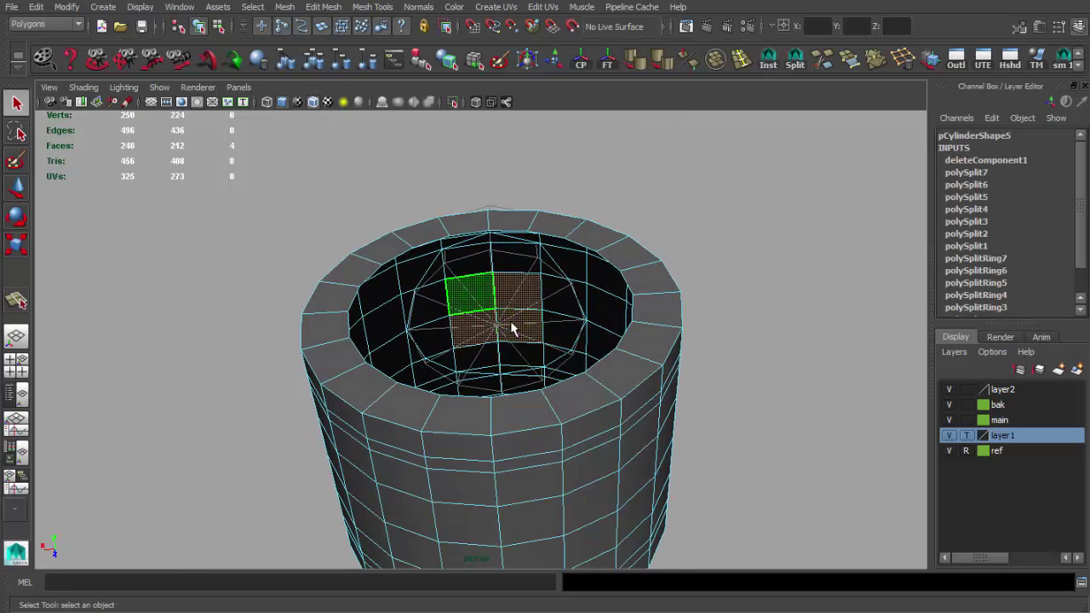
pyautogui.press('Delete')
# - Extrude the hole's border edges into a lip
pyautogui.click(662, 267)
pyautogui.moveTo(662, 267)
pyautogui.keyDown('alt'); pyautogui.mouseDown()
pyautogui.moveTo(545, 394)
pyautogui.moveTo(460, 395)
pyautogui.moveTo(426, 375)
pyautogui.mouseUp(); pyautogui.keyUp('alt')
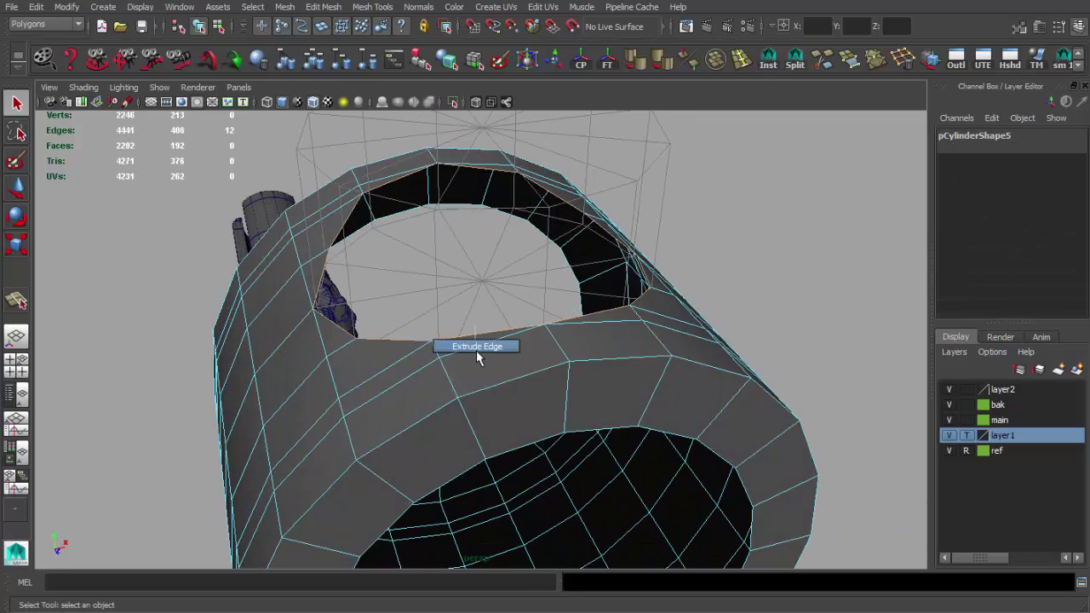
pyautogui.keyDown('shift'); pyautogui.moveTo(426, 375); pyautogui.dragTo(425, 348, button='right'); pyautogui.keyUp('shift')
pyautogui.keyDown('alt'); pyautogui.moveTo(699, 143); pyautogui.dragTo(498, 228); pyautogui.keyUp('alt')
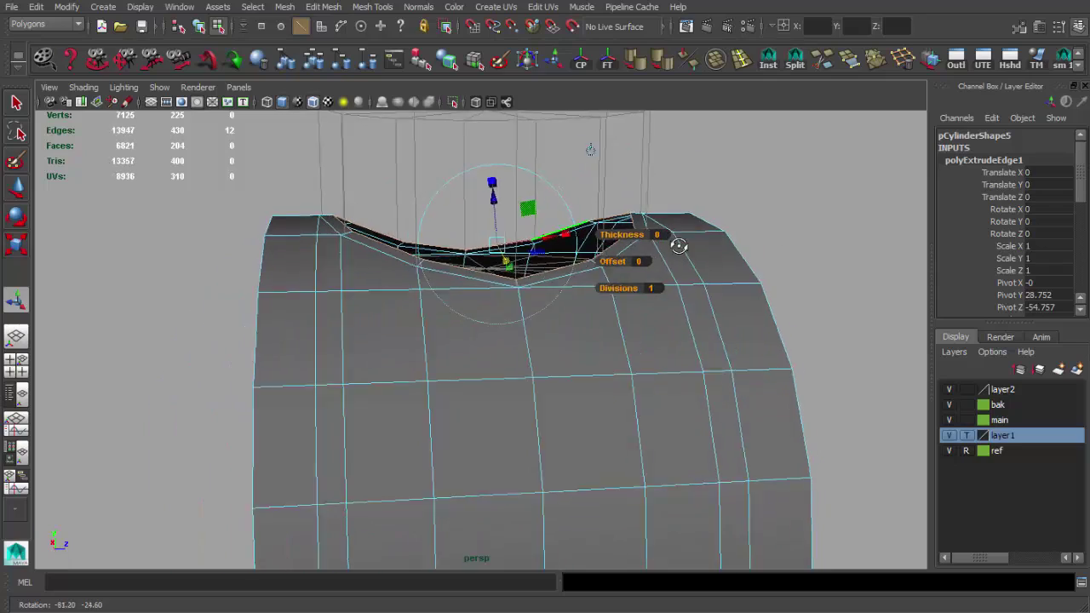
pyautogui.moveTo(487, 185)
pyautogui.keyDown('alt'); pyautogui.mouseDown()
pyautogui.moveTo(635, 224)
pyautogui.moveTo(548, 273)
pyautogui.moveTo(435, 224)
pyautogui.moveTo(494, 341)
pyautogui.moveTo(550, 336)
pyautogui.moveTo(488, 308)
pyautogui.moveTo(338, 284)
pyautogui.moveTo(486, 292)
pyautogui.moveTo(457, 309)
pyautogui.moveTo(494, 409)
pyautogui.moveTo(516, 413)
pyautogui.mouseUp(); pyautogui.keyUp('alt')
pyautogui.press('F8')
# - Insert an edge ring in the tube and scale pCylinder11 to 0.937
pyautogui.click(740, 61)
pyautogui.click(454, 190)
pyautogui.press('3')
pyautogui.press('1')
pyautogui.press('r')
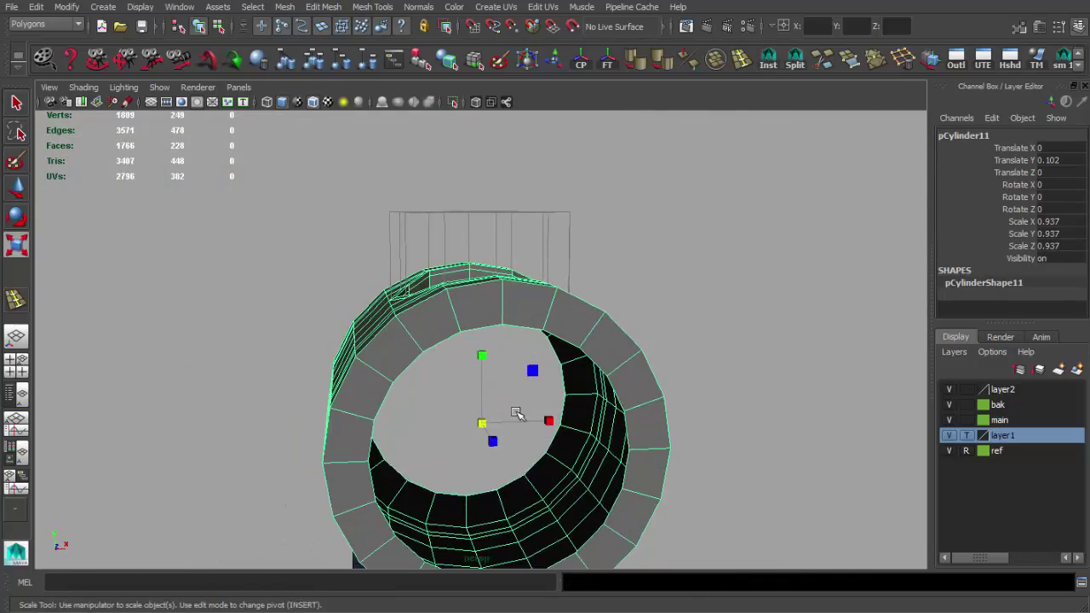
pyautogui.moveTo(423, 414)
pyautogui.keyDown('alt'); pyautogui.mouseDown()
pyautogui.moveTo(434, 450)
pyautogui.moveTo(487, 365)
pyautogui.moveTo(487, 294)
pyautogui.moveTo(494, 307)
pyautogui.mouseUp(); pyautogui.keyUp('alt')
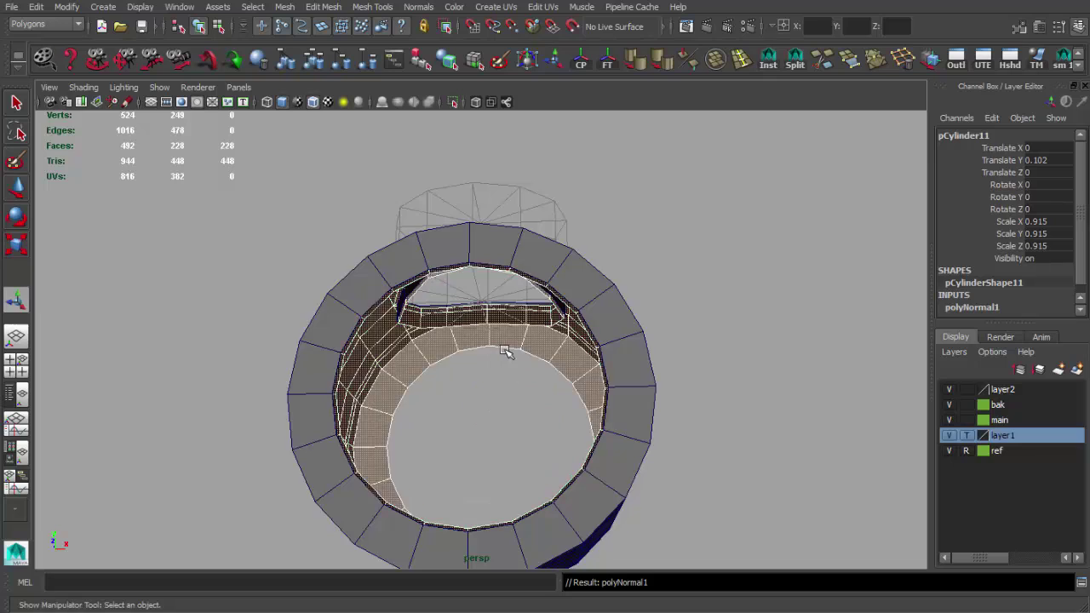
# - Extrude the ring's end edge loop and scale it against the side reference
pyautogui.keyDown('alt'); pyautogui.moveTo(505, 352); pyautogui.dragTo(518, 424); pyautogui.keyUp('alt')
pyautogui.moveTo(473, 355)
pyautogui.keyDown('alt'); pyautogui.mouseDown()
pyautogui.moveTo(445, 314)
pyautogui.moveTo(339, 271)
pyautogui.moveTo(378, 358)
pyautogui.moveTo(497, 318)
pyautogui.moveTo(682, 328)
pyautogui.moveTo(687, 370)
pyautogui.mouseUp(); pyautogui.keyUp('alt')
pyautogui.click(444, 314)
pyautogui.press('q')
pyautogui.click(445, 314)
pyautogui.hotkey('ctrl', 'e')
pyautogui.press('space')
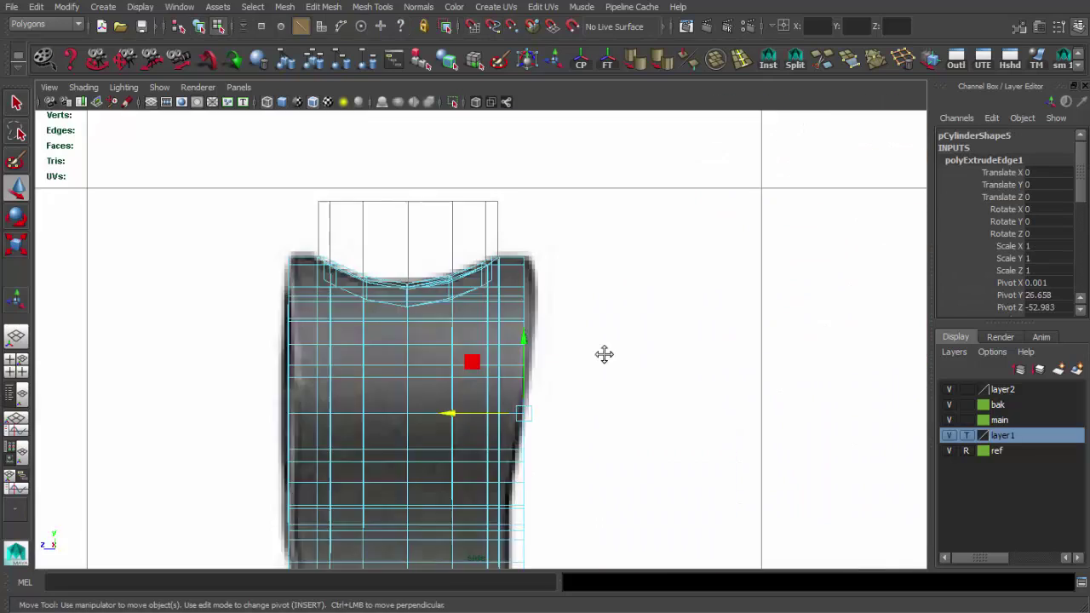
pyautogui.press('q')
pyautogui.scroll(3, 548, 392)
pyautogui.press('r')
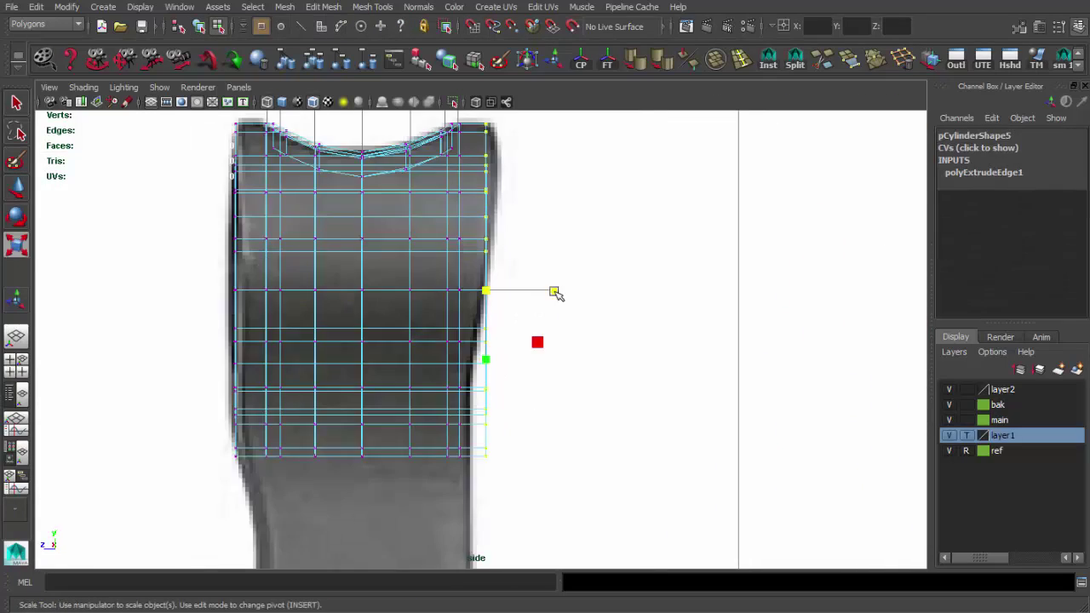
pyautogui.press('w')
pyautogui.press('space')
pyautogui.moveTo(701, 248)
pyautogui.keyDown('alt'); pyautogui.mouseDown()
pyautogui.moveTo(656, 284)
pyautogui.moveTo(608, 287)
pyautogui.mouseUp(); pyautogui.keyUp('alt')
# - Try merging the hole's inner vertices, then undo and close Merge Vertices Options
pyautogui.keyDown('shift'); pyautogui.moveTo(597, 221); pyautogui.dragTo(677, 264, button='right'); pyautogui.keyUp('shift')
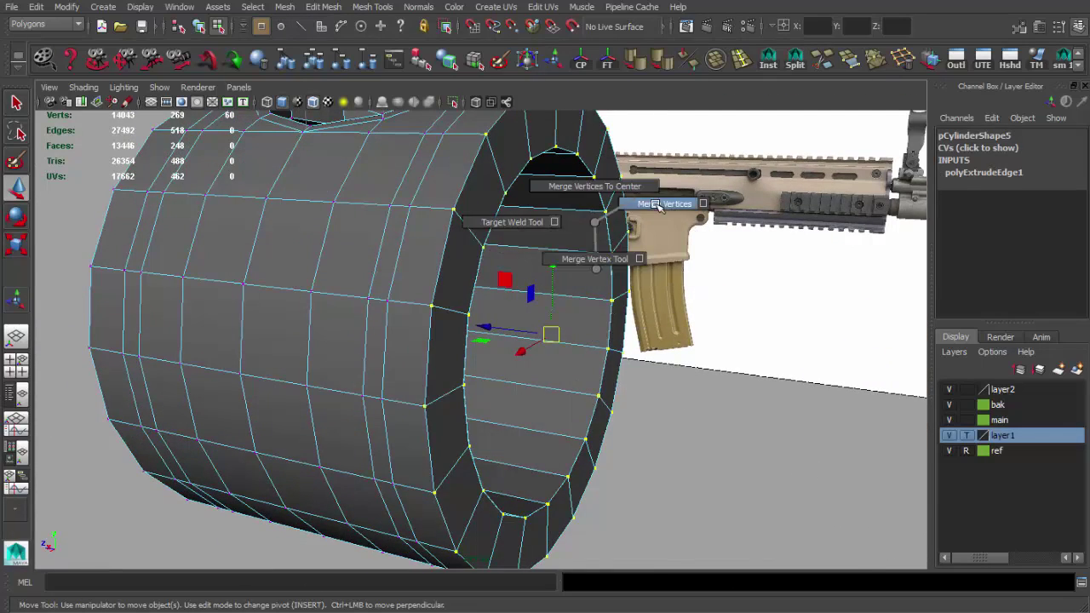
pyautogui.hotkey('ctrl', 'z')
pyautogui.keyDown('shift'); pyautogui.moveTo(558, 218); pyautogui.dragTo(656, 166, button='right'); pyautogui.keyUp('shift')
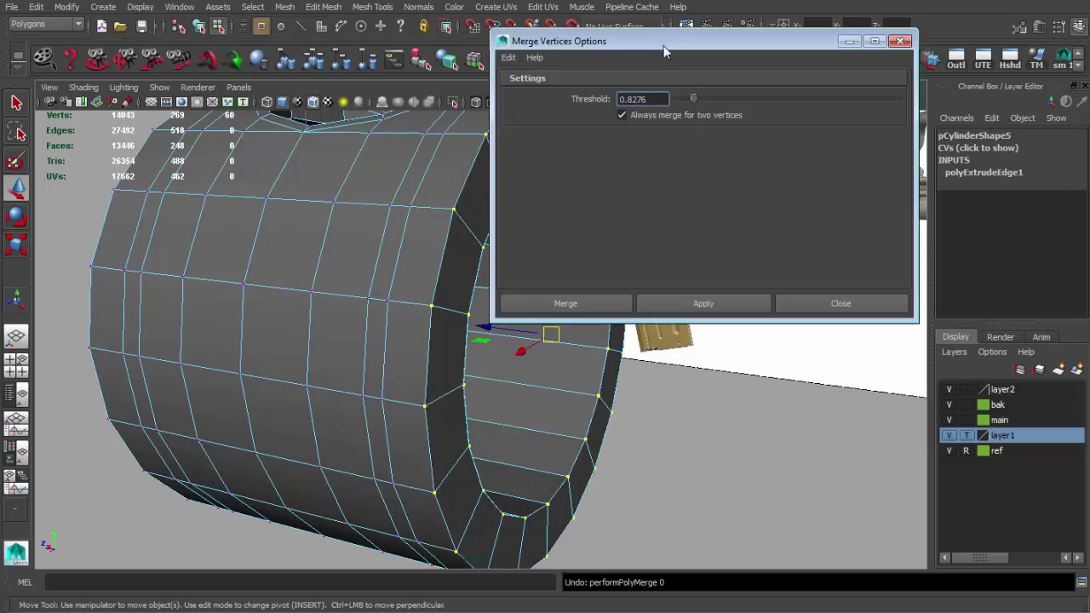
pyautogui.click(919, 326)
pyautogui.press('F8')
pyautogui.moveTo(523, 239)
pyautogui.keyDown('alt'); pyautogui.mouseDown()
pyautogui.moveTo(489, 281)
pyautogui.moveTo(378, 284)
pyautogui.moveTo(443, 365)
pyautogui.moveTo(382, 396)
pyautogui.mouseUp(); pyautogui.keyUp('alt')
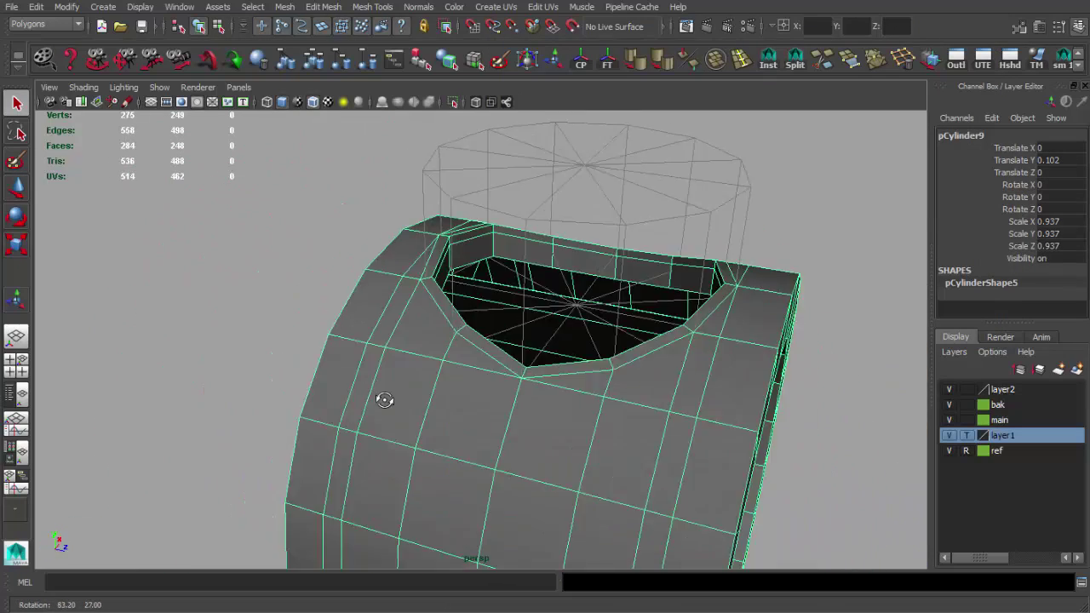
# - Lower pCylinder10 to Translate Y -0.707 and set layer1 back to Template
pyautogui.click(966, 435)
pyautogui.press('w')
pyautogui.click(611, 211)
pyautogui.moveTo(611, 212)
pyautogui.keyDown('alt'); pyautogui.mouseDown()
pyautogui.moveTo(560, 219)
pyautogui.moveTo(530, 244)
pyautogui.mouseUp(); pyautogui.keyUp('alt')
pyautogui.click(966, 435)
pyautogui.keyDown('alt'); pyautogui.moveTo(519, 332); pyautogui.dragTo(552, 289); pyautogui.keyUp('alt')
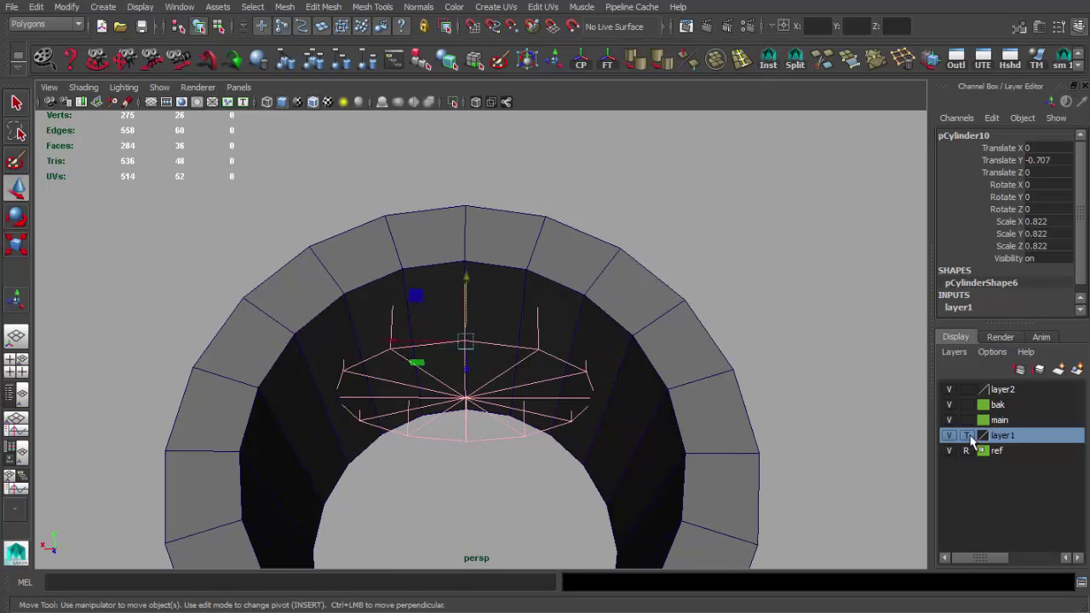
# - Insert an edge loop around the ring, undoing an extra one
pyautogui.click(707, 391)
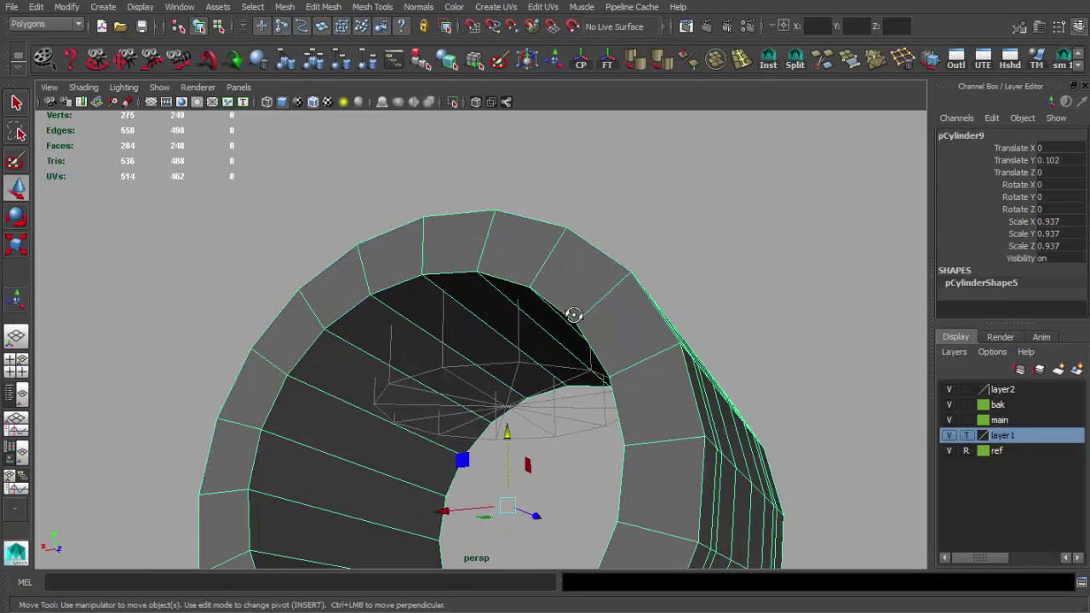
pyautogui.keyDown('alt'); pyautogui.moveTo(574, 311); pyautogui.dragTo(554, 285); pyautogui.keyUp('alt')
pyautogui.click(741, 58)
pyautogui.click(460, 249)
pyautogui.moveTo(460, 249)
pyautogui.keyDown('alt'); pyautogui.mouseDown()
pyautogui.moveTo(550, 319)
pyautogui.moveTo(536, 269)
pyautogui.moveTo(588, 282)
pyautogui.moveTo(628, 394)
pyautogui.moveTo(674, 303)
pyautogui.moveTo(565, 246)
pyautogui.moveTo(541, 291)
pyautogui.mouseUp(); pyautogui.keyUp('alt')
pyautogui.click(537, 278)
pyautogui.hotkey('ctrl', 'z')
# - Insert an edge loop on the ring and slide it into position
pyautogui.press('4')
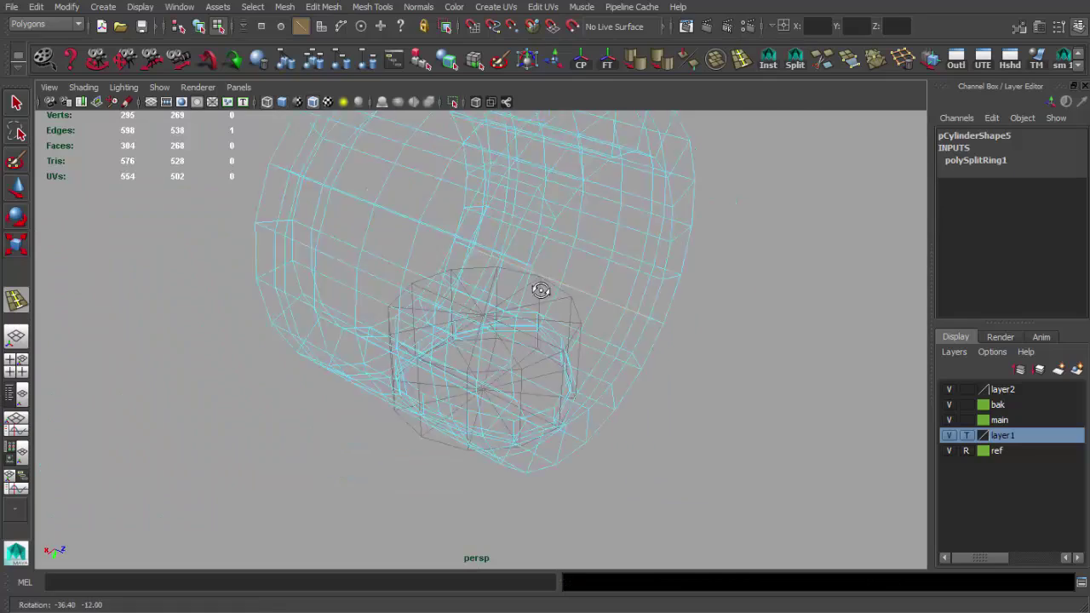
pyautogui.moveTo(602, 305)
pyautogui.keyDown('alt'); pyautogui.mouseDown()
pyautogui.moveTo(615, 353)
pyautogui.moveTo(652, 329)
pyautogui.moveTo(638, 350)
pyautogui.moveTo(606, 312)
pyautogui.moveTo(562, 333)
pyautogui.moveTo(538, 330)
pyautogui.mouseUp(); pyautogui.keyUp('alt')
pyautogui.click(594, 318)
pyautogui.press('5')
pyautogui.press('w')
pyautogui.scroll(-5, 575, 269)
pyautogui.moveTo(580, 238)
pyautogui.keyDown('alt'); pyautogui.mouseDown()
pyautogui.moveTo(479, 261)
pyautogui.moveTo(499, 338)
pyautogui.moveTo(420, 339)
pyautogui.moveTo(483, 367)
pyautogui.mouseUp(); pyautogui.keyUp('alt')
pyautogui.press('y')
# - Insert two more edge loops near the cut-out and adjust the second loop's position
pyautogui.click(448, 331)
pyautogui.press('4')
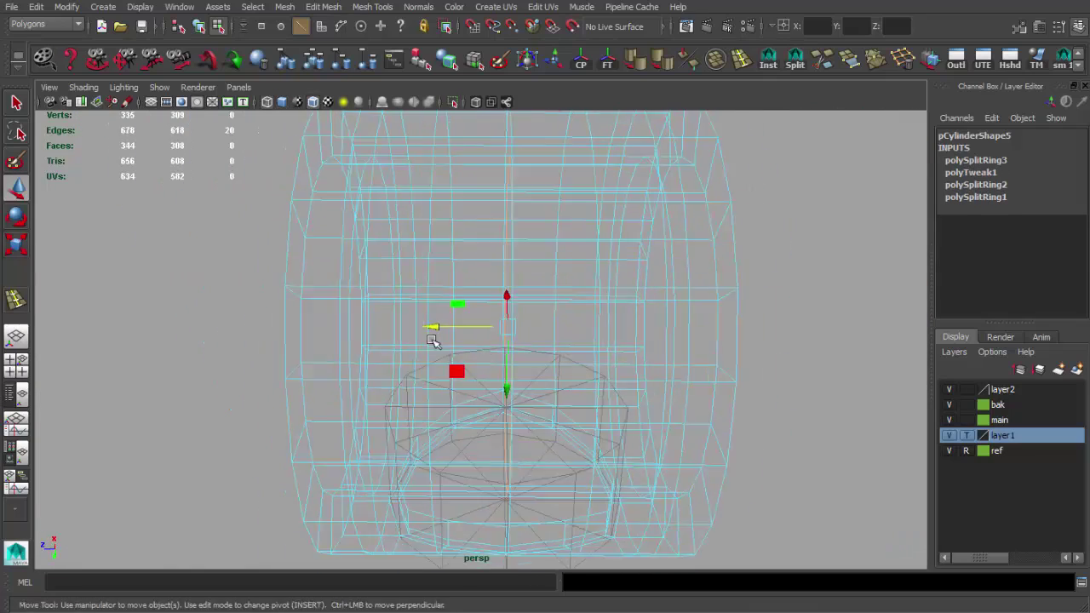
pyautogui.press('y')
pyautogui.scroll(3, 448, 357)
pyautogui.click(450, 352)
pyautogui.press('5')
pyautogui.scroll(3, 441, 377)
pyautogui.moveTo(440, 377)
pyautogui.keyDown('alt'); pyautogui.mouseDown()
pyautogui.moveTo(580, 383)
pyautogui.moveTo(540, 294)
pyautogui.moveTo(515, 444)
pyautogui.moveTo(448, 338)
pyautogui.moveTo(534, 372)
pyautogui.mouseUp(); pyautogui.keyUp('alt')
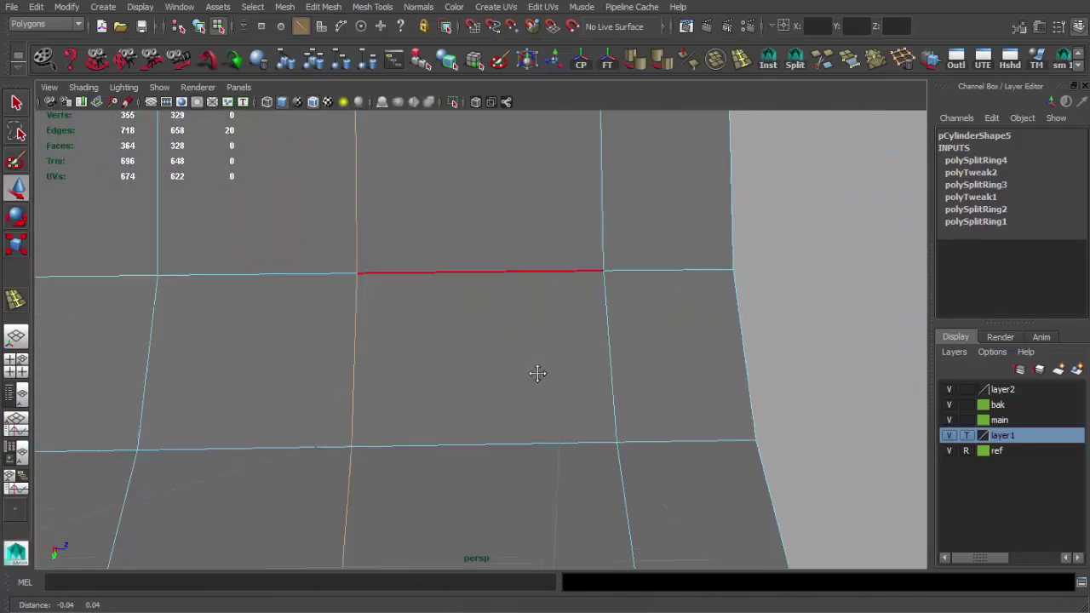
pyautogui.press('w')
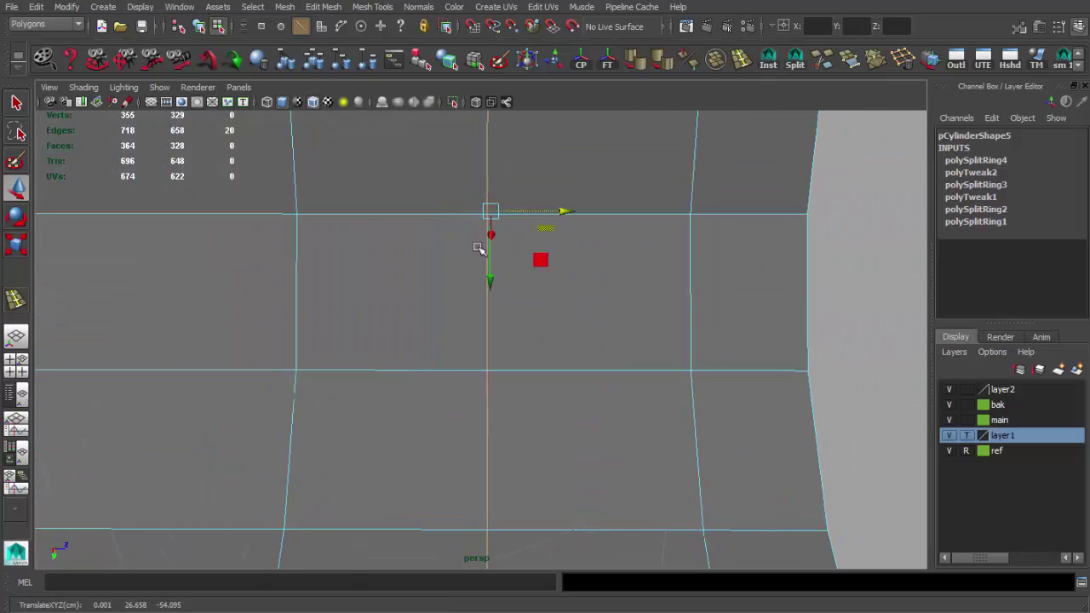
# - Insert a fourth edge loop on the next faces, then return to whole-object selection
pyautogui.keyDown('alt'); pyautogui.moveTo(478, 248); pyautogui.dragTo(478, 339); pyautogui.keyUp('alt')
pyautogui.click(430, 381)
pyautogui.moveTo(430, 381)
pyautogui.keyDown('alt'); pyautogui.mouseDown()
pyautogui.moveTo(531, 370)
pyautogui.moveTo(479, 414)
pyautogui.moveTo(604, 429)
pyautogui.moveTo(472, 439)
pyautogui.moveTo(421, 428)
pyautogui.moveTo(440, 365)
pyautogui.moveTo(357, 352)
pyautogui.moveTo(588, 300)
pyautogui.mouseUp(); pyautogui.keyUp('alt')
pyautogui.press('q')
pyautogui.press('F8')
# - Pick the Split Polygon Tool and view the ring's faces from above
pyautogui.click(824, 73)
pyautogui.moveTo(571, 348)
pyautogui.keyDown('alt'); pyautogui.mouseDown(button='right')
pyautogui.moveTo(564, 441)
pyautogui.moveTo(541, 477)
pyautogui.mouseUp(button='right'); pyautogui.keyUp('alt')
pyautogui.moveTo(441, 442)
pyautogui.keyDown('alt'); pyautogui.mouseDown()
pyautogui.moveTo(418, 421)
pyautogui.moveTo(499, 419)
pyautogui.mouseUp(); pyautogui.keyUp('alt')
pyautogui.keyDown('alt'); pyautogui.moveTo(499, 418); pyautogui.dragTo(523, 389, button='right'); pyautogui.keyUp('alt')
pyautogui.keyDown('alt'); pyautogui.moveTo(523, 389); pyautogui.dragTo(488, 313); pyautogui.keyUp('alt')
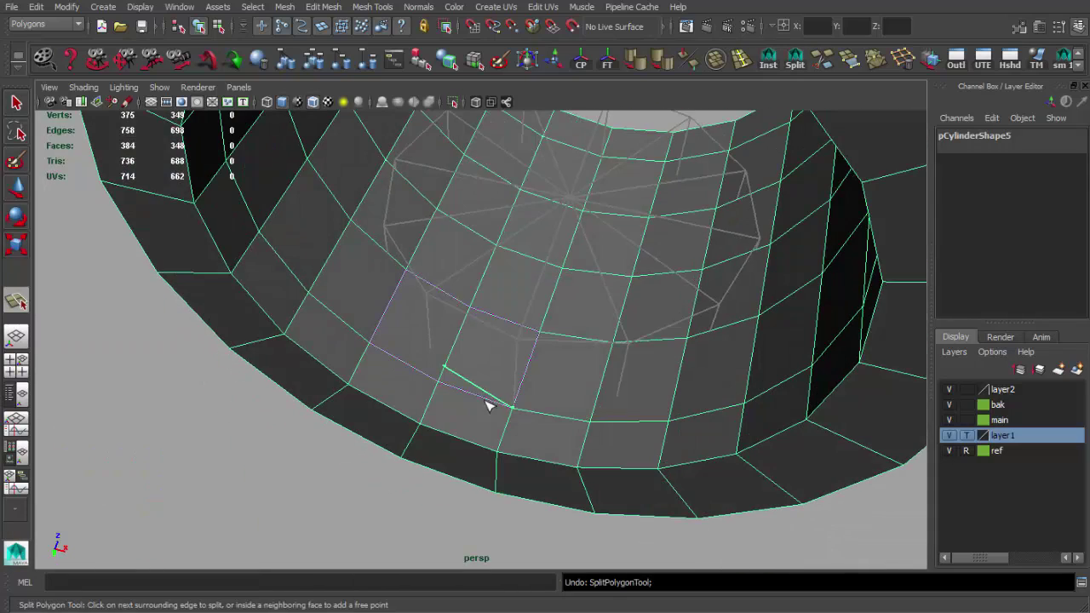
# - Set layer1 to Reference and zoom in on the cylinder's cut-out
pyautogui.click(965, 435)
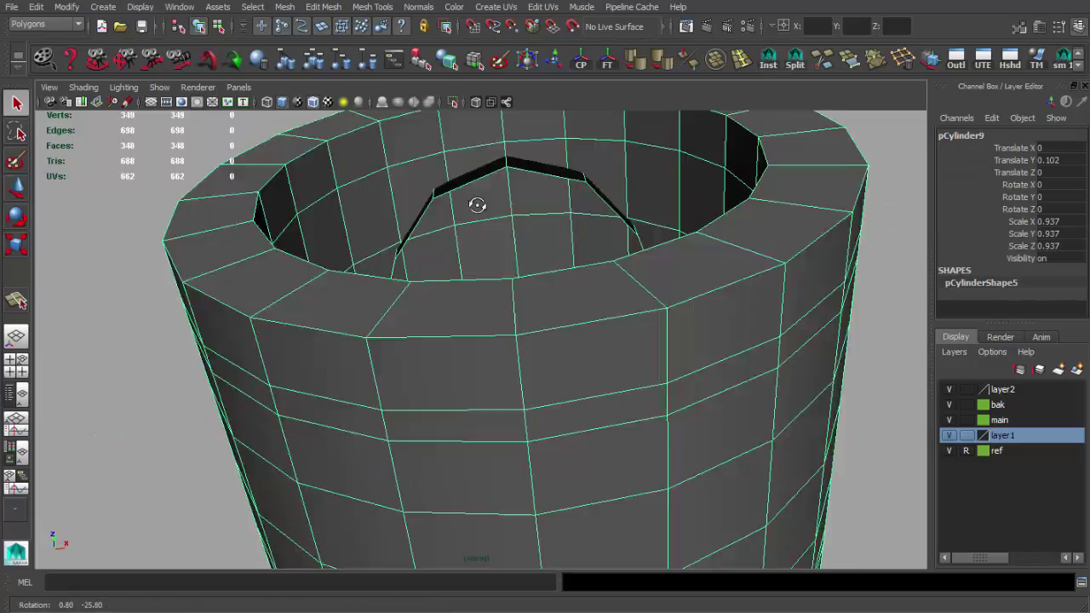
pyautogui.keyDown('alt'); pyautogui.moveTo(477, 205); pyautogui.dragTo(499, 324); pyautogui.keyUp('alt')
pyautogui.scroll(3, 499, 323)
pyautogui.scroll(3, 486, 426)
pyautogui.scroll(2, 462, 384)
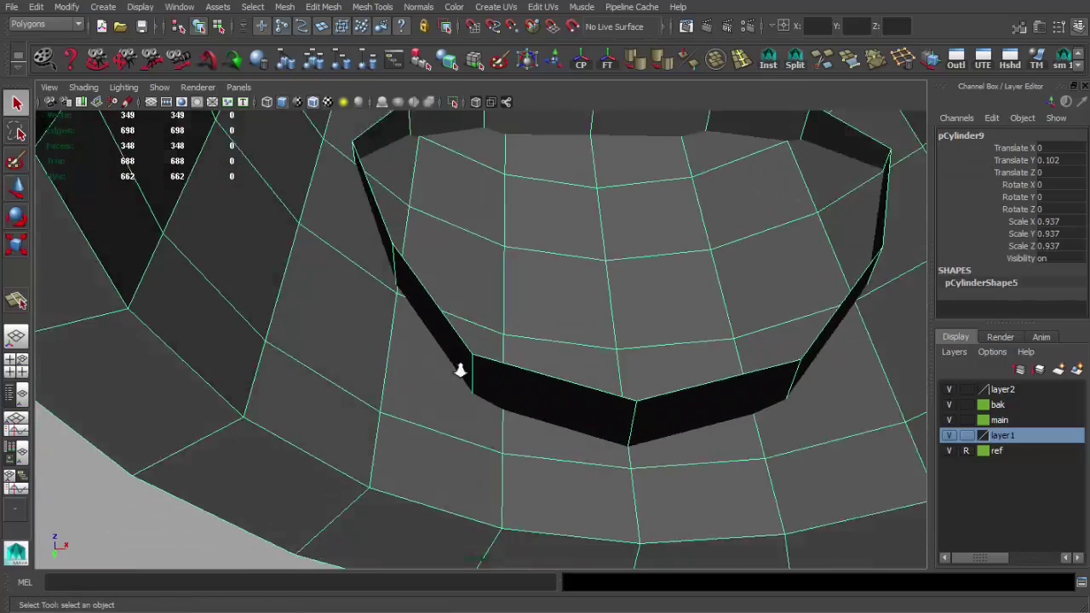
pyautogui.scroll(1, 460, 370)
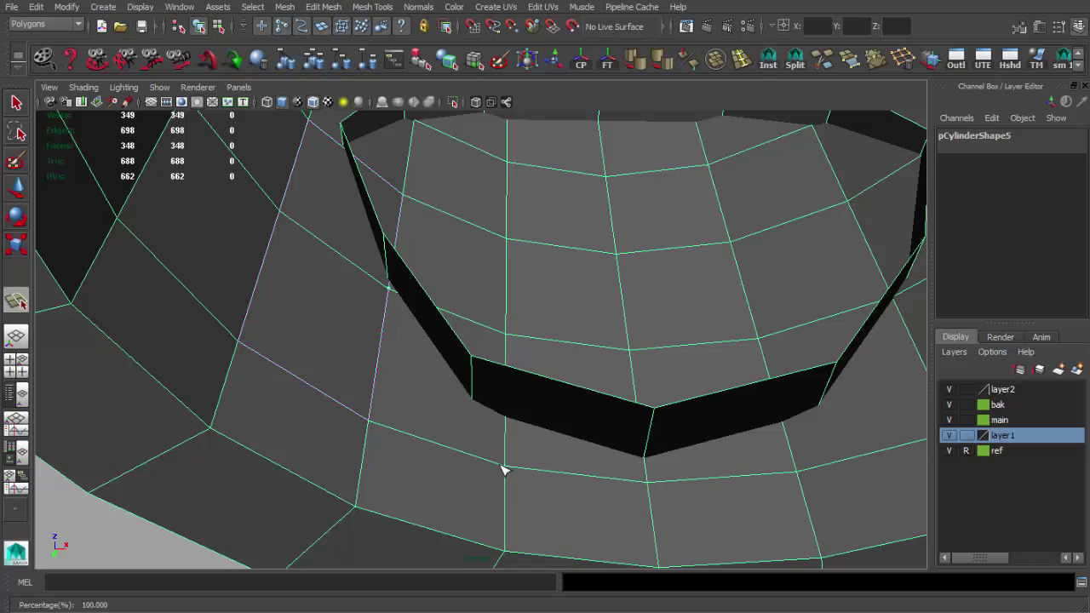
# - Split two faces along the hole outline on the ring's inner wall
pyautogui.click(462, 389)
pyautogui.press('Return')
pyautogui.click(477, 392)
pyautogui.press('Return')
pyautogui.press('q')
pyautogui.keyDown('alt'); pyautogui.moveTo(477, 391); pyautogui.dragTo(494, 368); pyautogui.keyUp('alt')
pyautogui.keyDown('alt'); pyautogui.moveTo(558, 412); pyautogui.dragTo(486, 442); pyautogui.keyUp('alt')
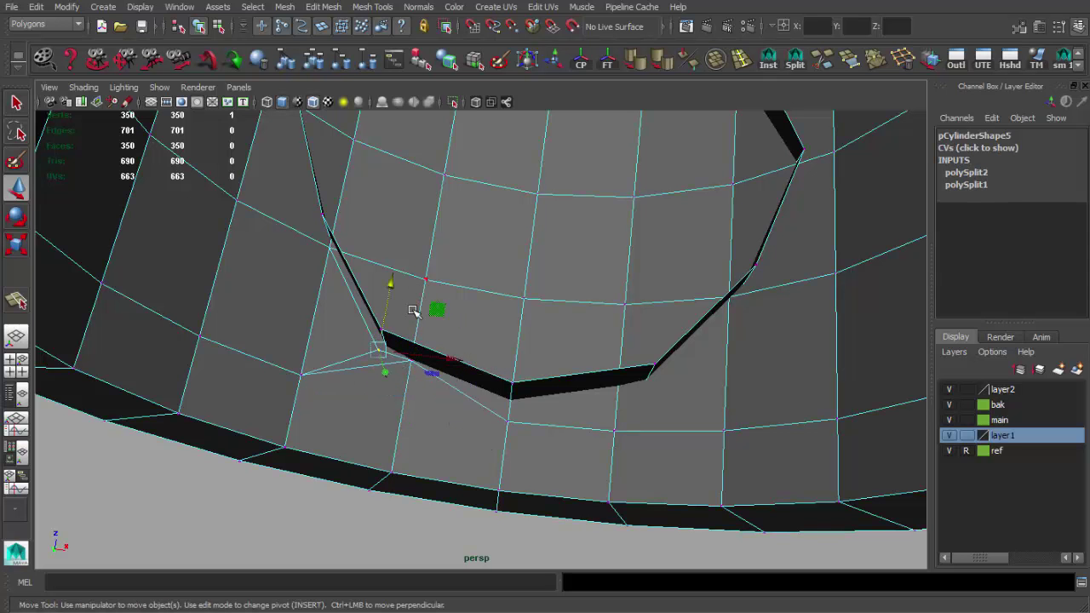
pyautogui.scroll(-5, 412, 310)
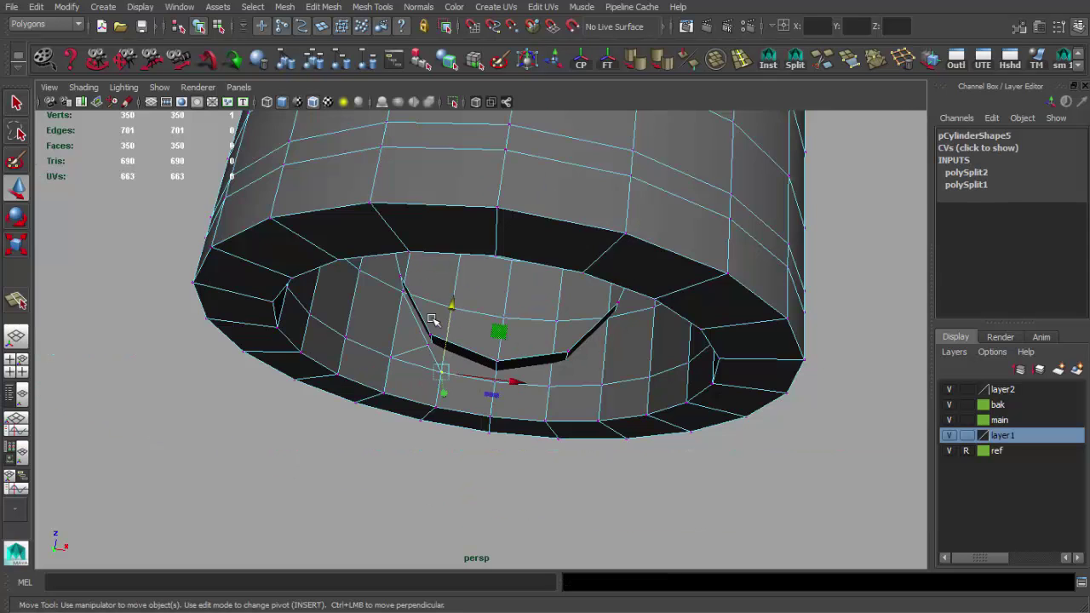
# - Select and grow the hole's floor faces, then delete them
pyautogui.press('q')
pyautogui.keyDown('alt'); pyautogui.moveTo(433, 316); pyautogui.dragTo(606, 433); pyautogui.keyUp('alt')
pyautogui.press('F11')
pyautogui.moveTo(494, 298)
pyautogui.mouseDown()
pyautogui.moveTo(533, 392)
pyautogui.moveTo(633, 366)
pyautogui.moveTo(438, 309)
pyautogui.moveTo(445, 292)
pyautogui.moveTo(508, 341)
pyautogui.moveTo(498, 350)
pyautogui.moveTo(574, 236)
pyautogui.mouseUp()
pyautogui.hotkey('shift', '.')
pyautogui.press('Delete')
# - Raise and reposition the notch vertices to match the reference
pyautogui.press('F9')
pyautogui.click(551, 213)
pyautogui.press('space')
pyautogui.press('space')
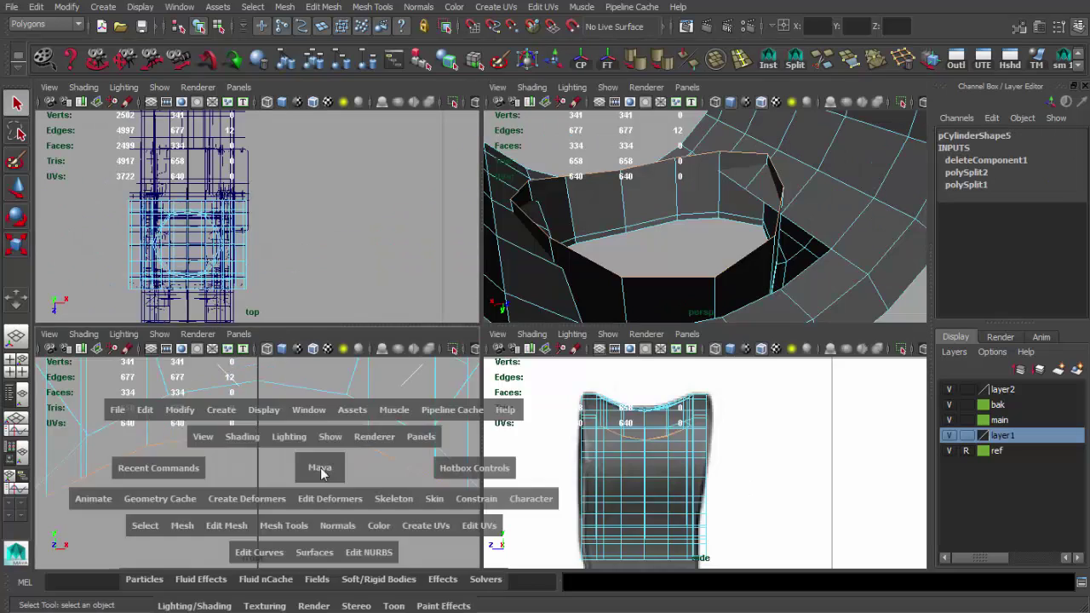
pyautogui.scroll(3, 443, 366)
pyautogui.moveTo(313, 305); pyautogui.dragTo(352, 339)
pyautogui.press('F9')
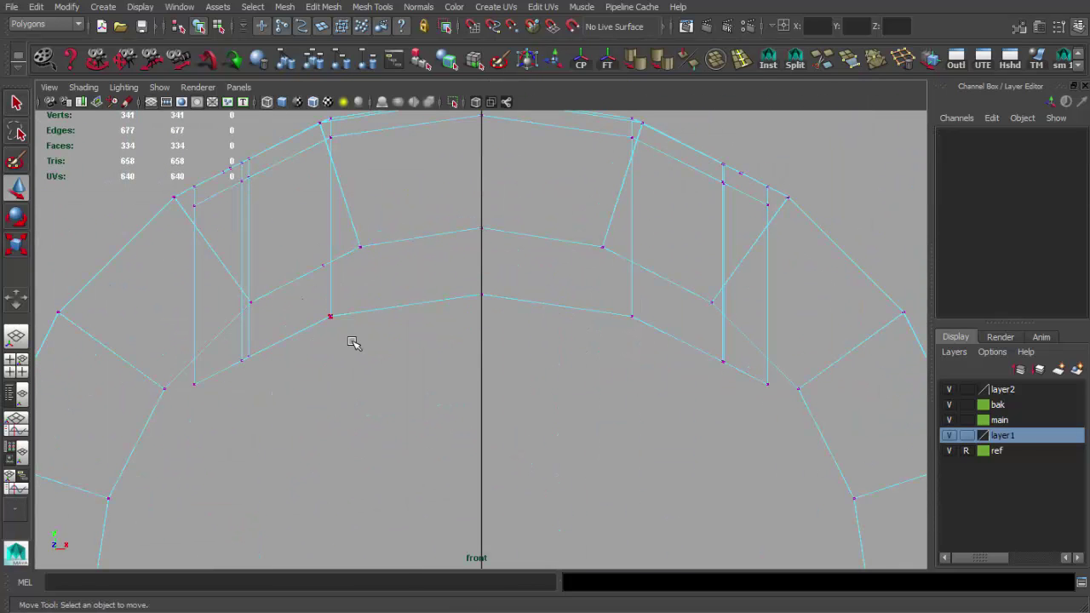
pyautogui.moveTo(329, 247); pyautogui.dragTo(328, 186)
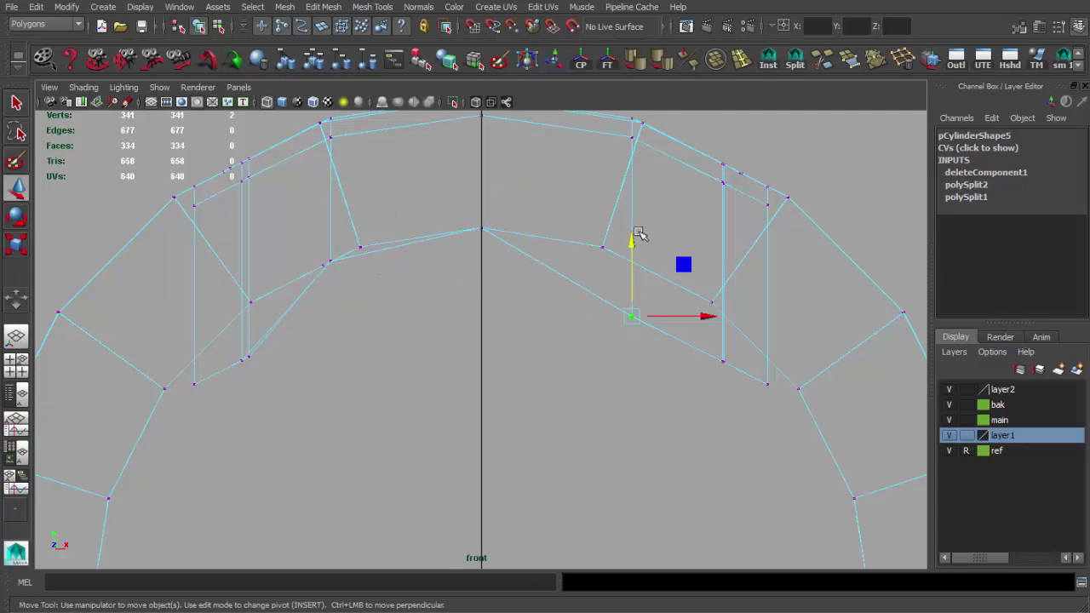
pyautogui.keyDown('alt'); pyautogui.moveTo(629, 186); pyautogui.dragTo(397, 181, button='middle'); pyautogui.keyUp('alt')
pyautogui.moveTo(470, 351); pyautogui.dragTo(507, 398)
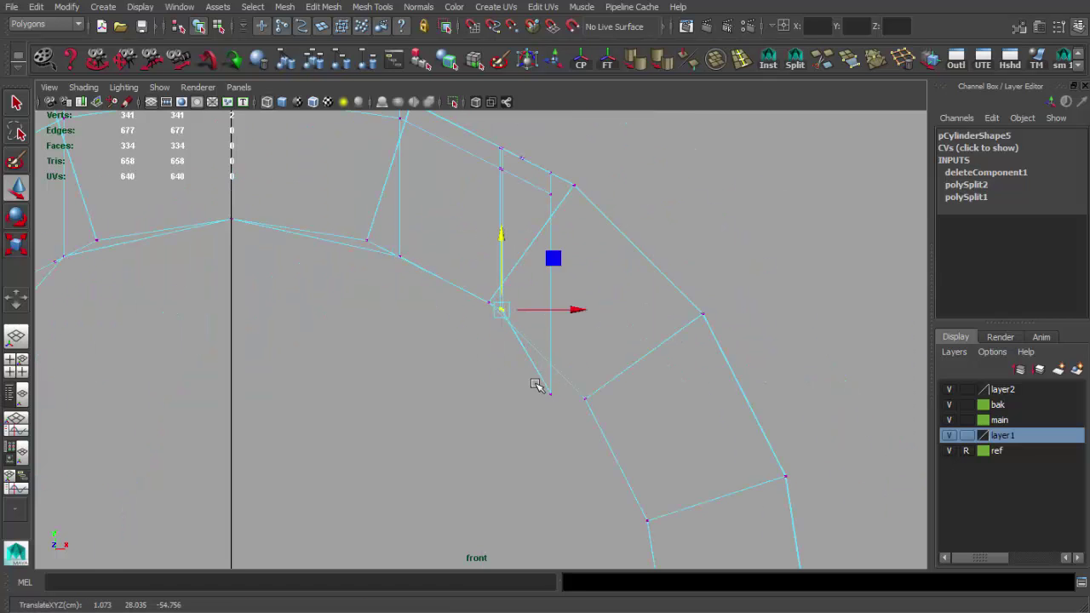
pyautogui.moveTo(546, 290)
pyautogui.keyDown('alt'); pyautogui.mouseDown(button='middle')
pyautogui.moveTo(450, 363)
pyautogui.moveTo(267, 341)
pyautogui.mouseUp(button='middle'); pyautogui.keyUp('alt')
pyautogui.click(394, 409)
pyautogui.scroll(-3, 377, 341)
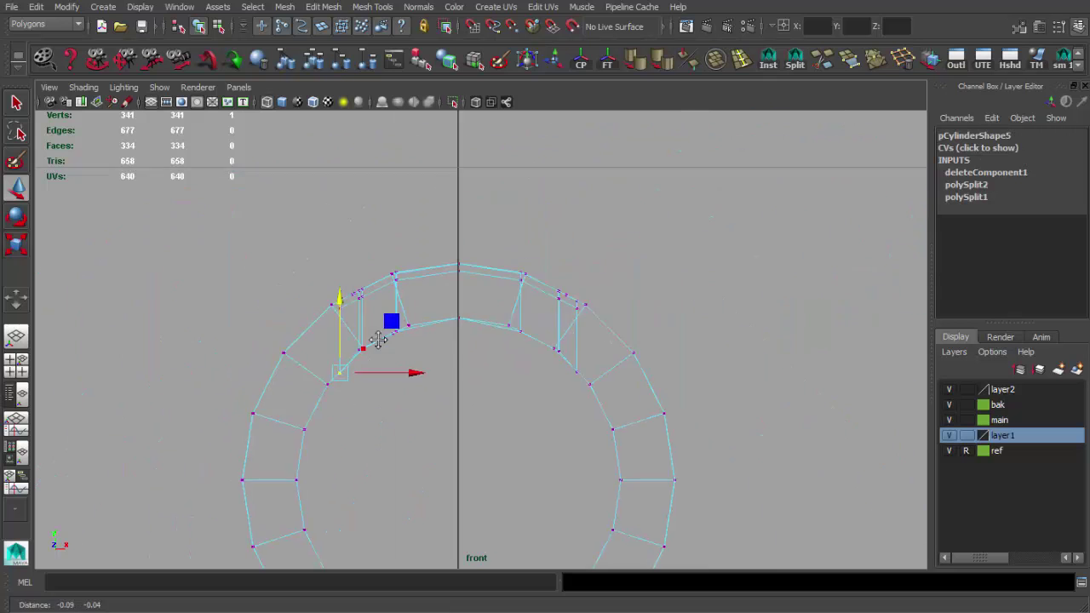
# - Scale down the edge loop around the notch and move it into position
pyautogui.press('space')
pyautogui.press('space')
pyautogui.moveTo(514, 252)
pyautogui.keyDown('alt'); pyautogui.mouseDown()
pyautogui.moveTo(346, 270)
pyautogui.moveTo(319, 258)
pyautogui.mouseUp(); pyautogui.keyUp('alt')
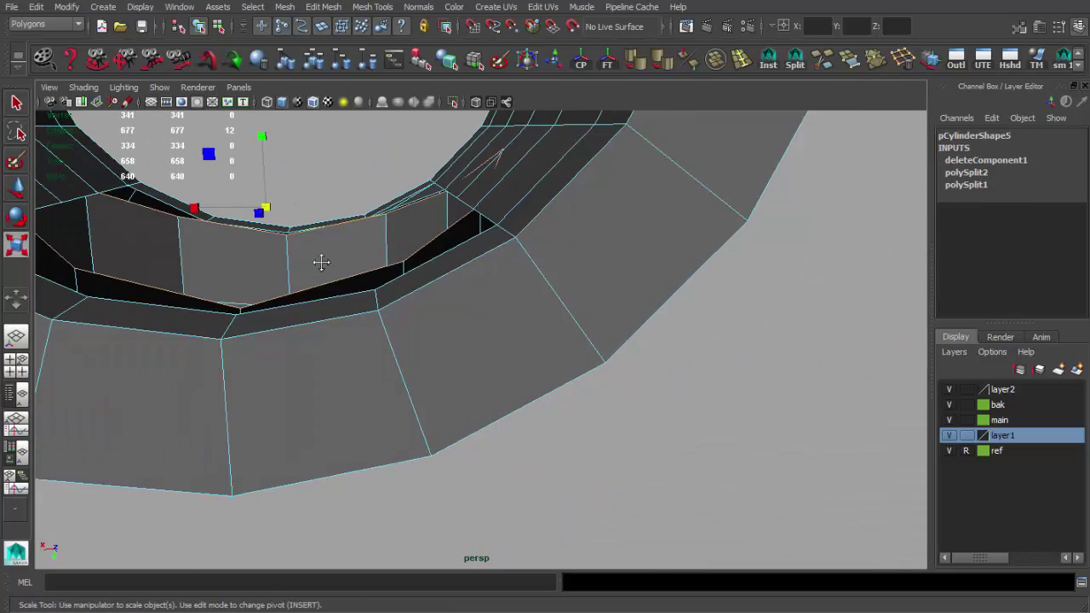
pyautogui.doubleClick(319, 258)
pyautogui.press('r')
pyautogui.moveTo(408, 292); pyautogui.dragTo(339, 290)
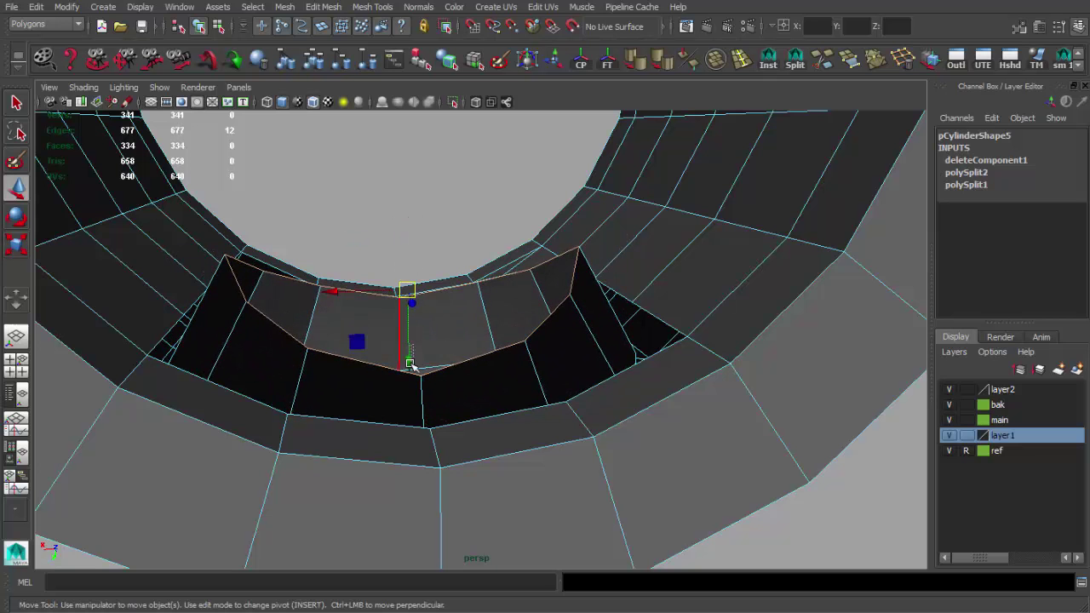
pyautogui.moveTo(410, 365); pyautogui.dragTo(407, 381)
pyautogui.press('space')
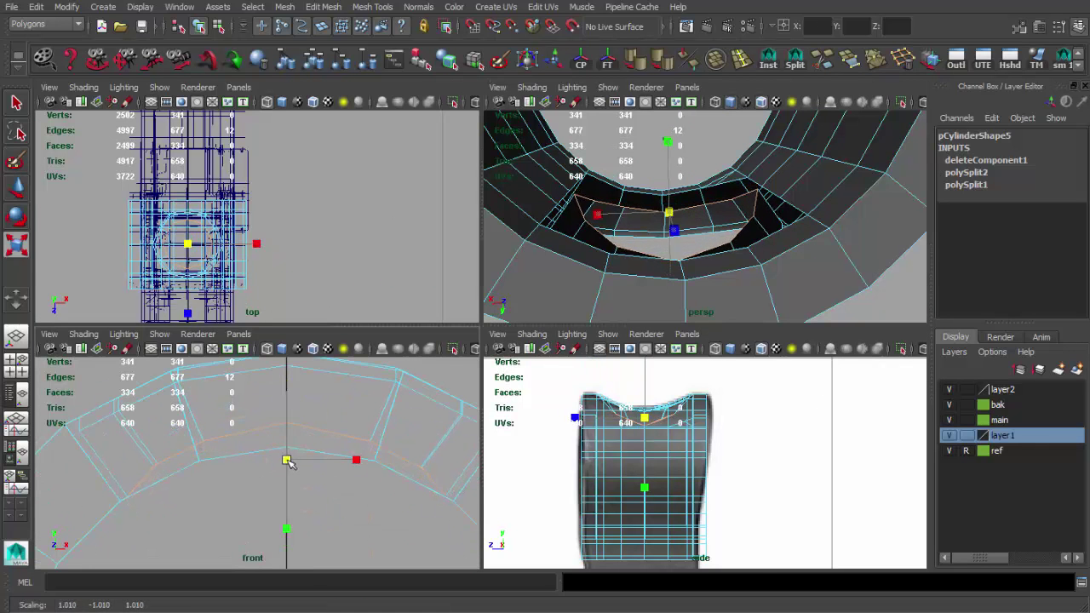
pyautogui.press('space')
pyautogui.moveTo(528, 272)
pyautogui.keyDown('alt'); pyautogui.mouseDown()
pyautogui.moveTo(531, 333)
pyautogui.moveTo(552, 335)
pyautogui.moveTo(477, 358)
pyautogui.moveTo(443, 400)
pyautogui.mouseUp(); pyautogui.keyUp('alt')
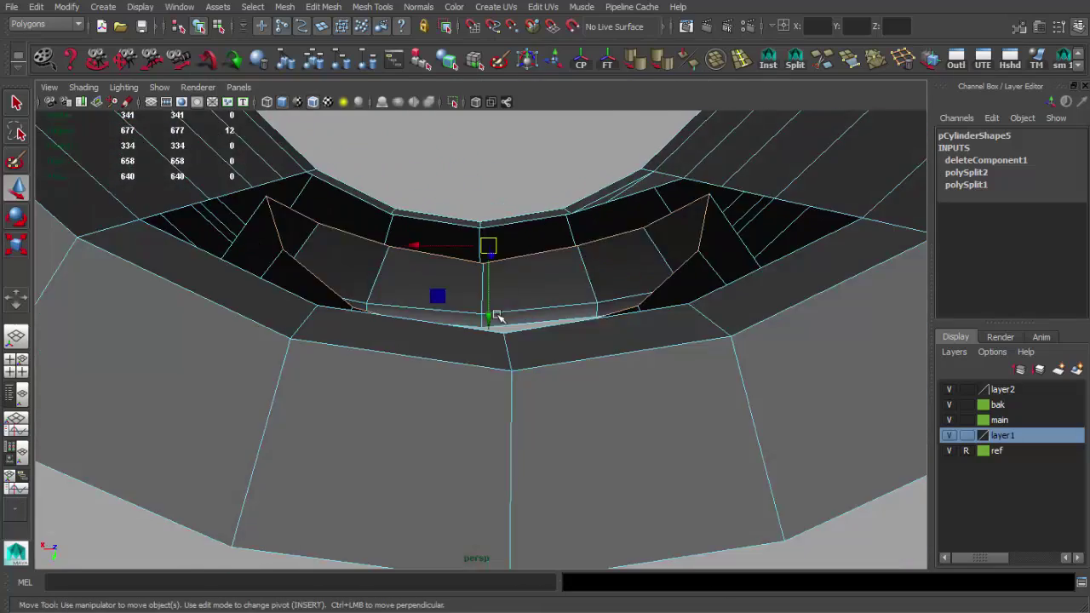
pyautogui.press('space')
pyautogui.press('space')
pyautogui.press('q')
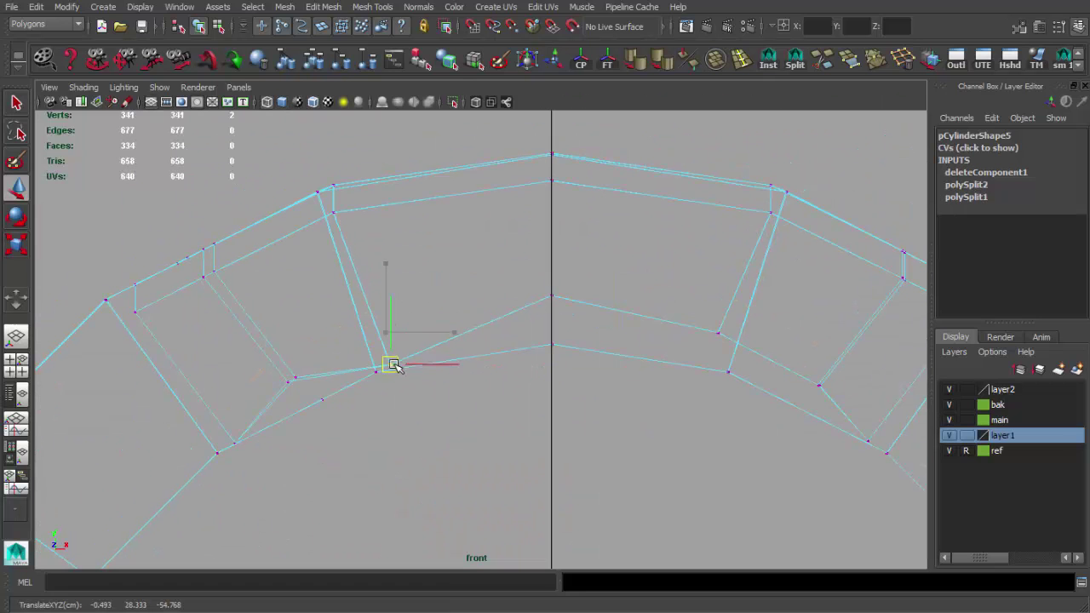
# - Slide the notch corner vertices down in front view and check the notch in perspective
pyautogui.keyDown('alt'); pyautogui.moveTo(551, 277); pyautogui.dragTo(307, 264, button='middle'); pyautogui.keyUp('alt')
pyautogui.moveTo(467, 308); pyautogui.dragTo(527, 351)
pyautogui.moveTo(607, 390); pyautogui.dragTo(599, 419)
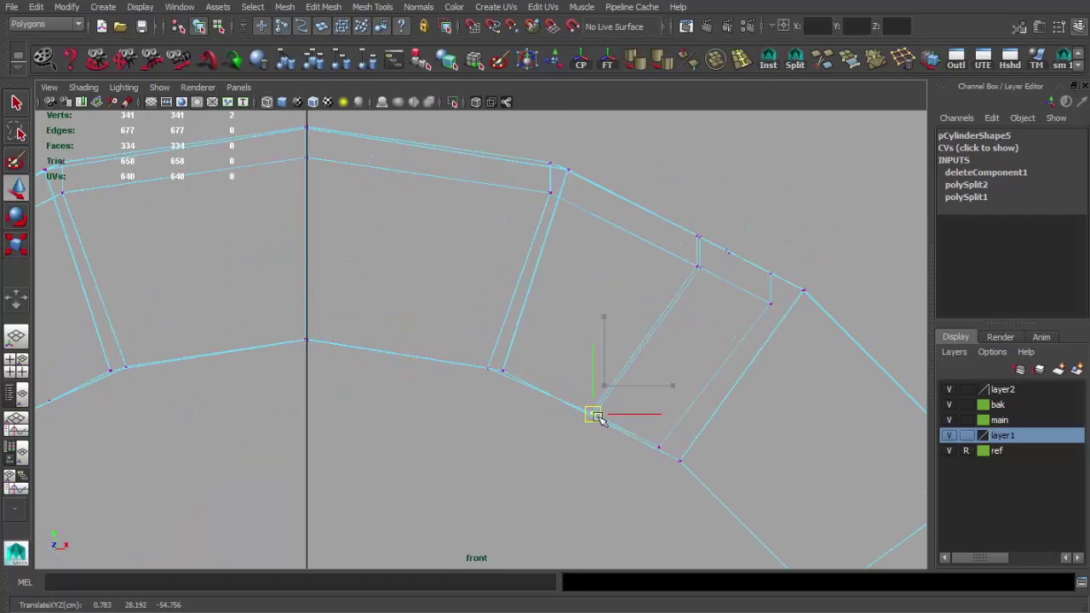
pyautogui.moveTo(659, 453); pyautogui.dragTo(661, 456)
pyautogui.press('space')
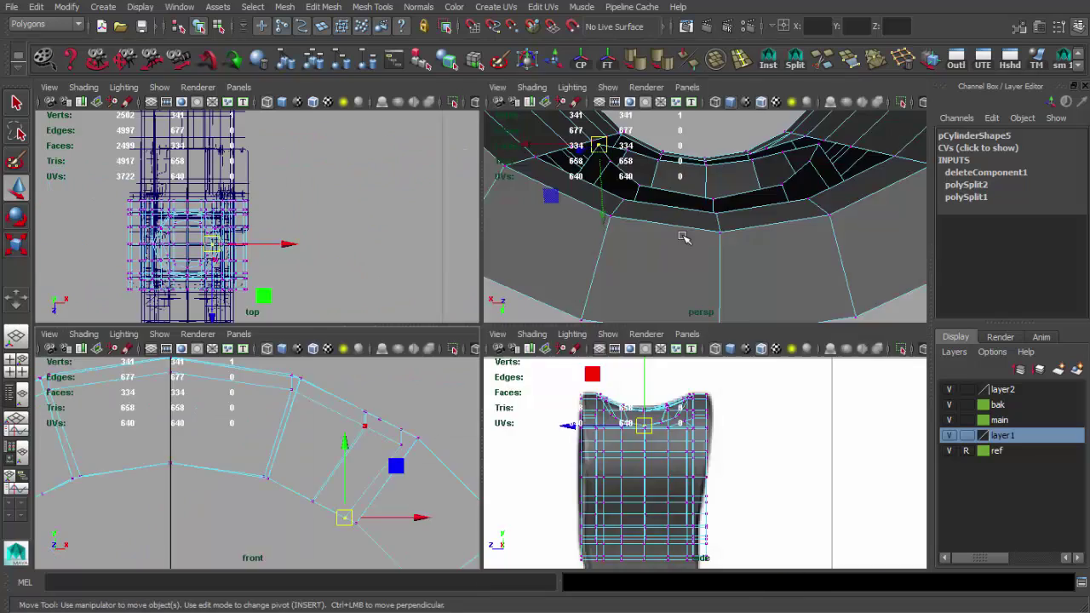
pyautogui.press('space')
pyautogui.moveTo(531, 280)
pyautogui.keyDown('alt'); pyautogui.mouseDown()
pyautogui.moveTo(486, 287)
pyautogui.moveTo(695, 208)
pyautogui.mouseUp(); pyautogui.keyUp('alt')
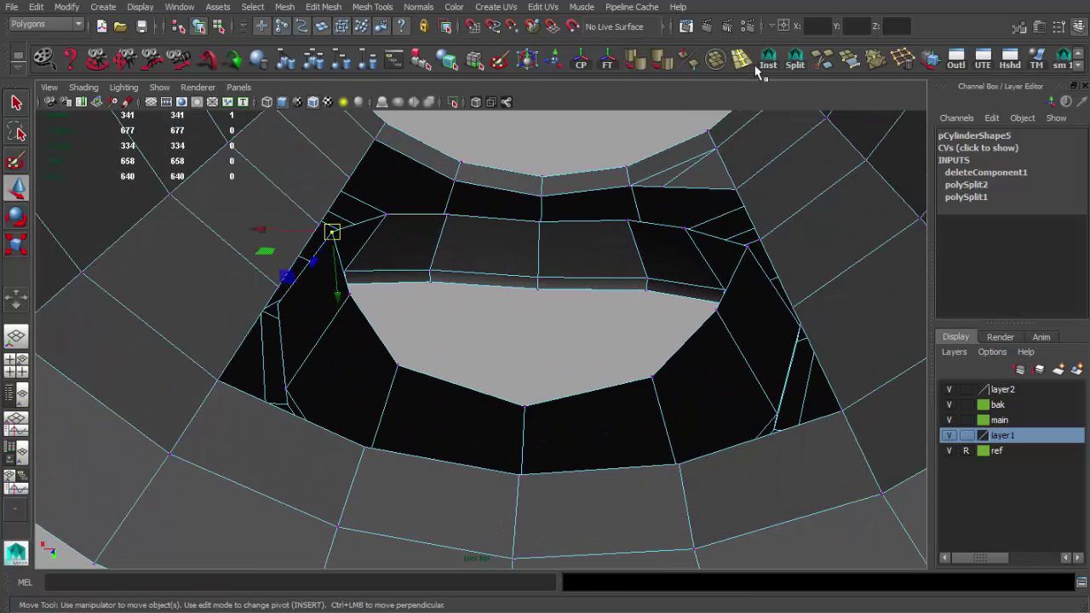
# - Fill the notch gaps with faces using the Append to Polygon Tool
pyautogui.click(850, 61)
pyautogui.click(588, 468)
pyautogui.click(587, 391)
pyautogui.press('Return')
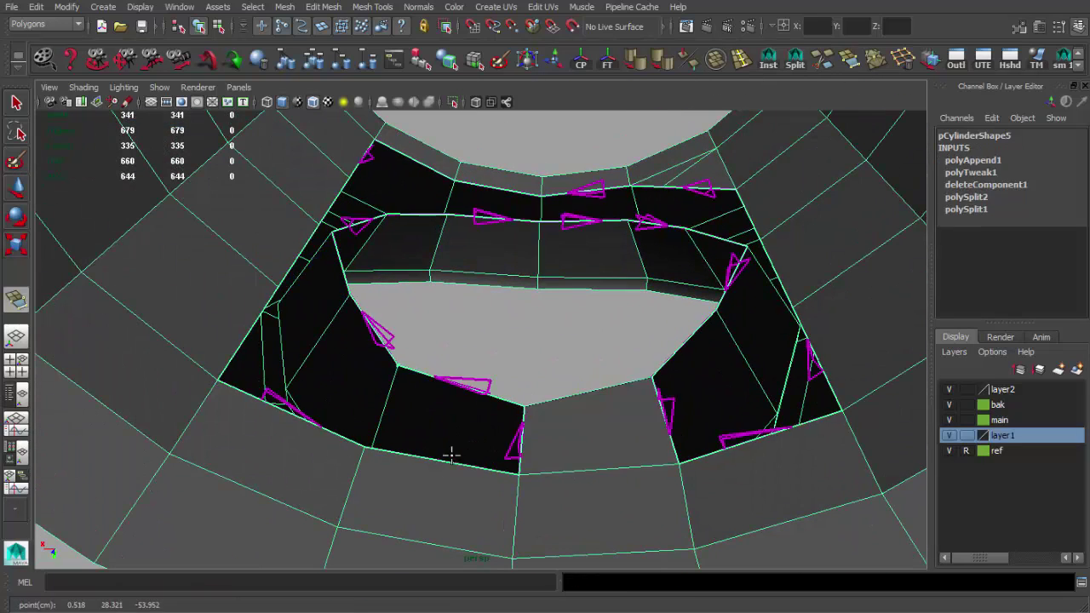
pyautogui.click(452, 460)
pyautogui.press('Return')
pyautogui.click(513, 189)
pyautogui.click(511, 218)
pyautogui.press('Return')
pyautogui.click(586, 218)
pyautogui.press('Return')
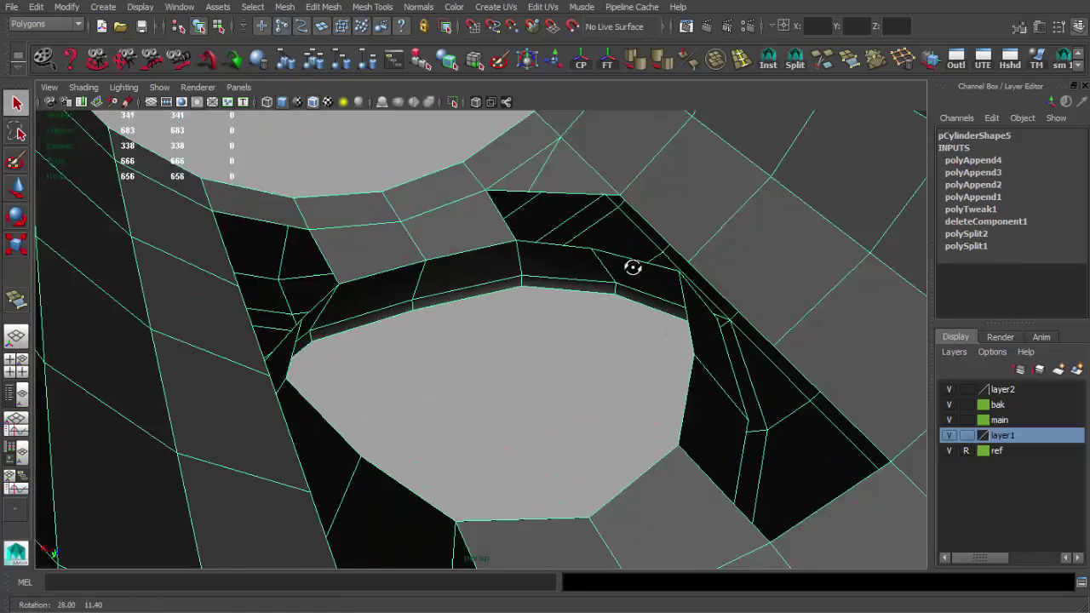
pyautogui.keyDown('alt'); pyautogui.moveTo(586, 218); pyautogui.dragTo(761, 113); pyautogui.keyUp('alt')
# - Remove the stray face inside the ring and append new faces from the opening's border edges
pyautogui.hotkey('ctrl', 'z')
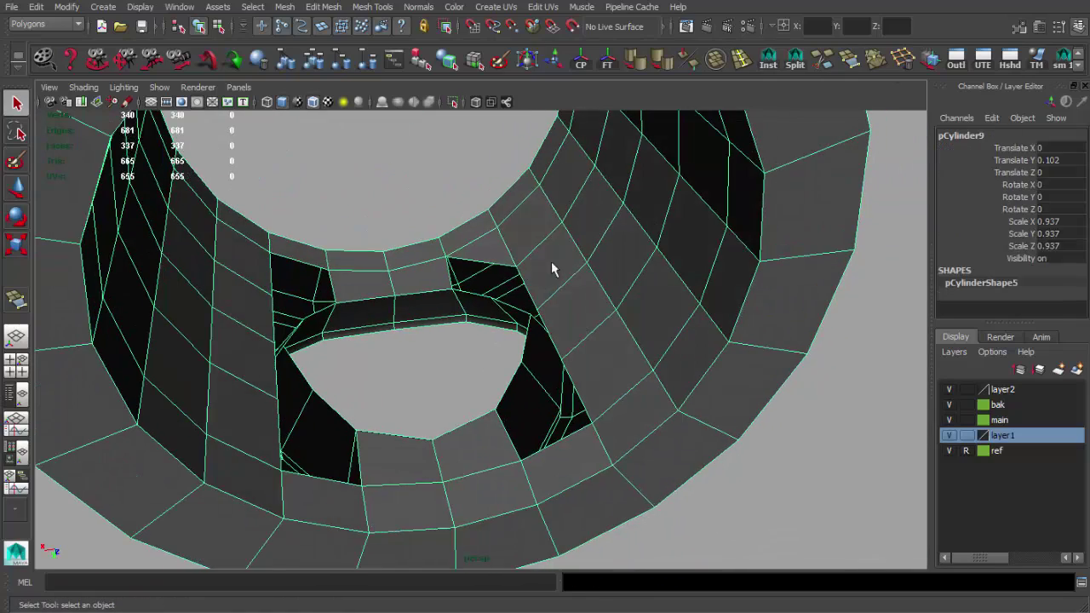
pyautogui.moveTo(511, 289)
pyautogui.keyDown('alt'); pyautogui.mouseDown()
pyautogui.moveTo(660, 372)
pyautogui.moveTo(609, 368)
pyautogui.moveTo(545, 404)
pyautogui.mouseUp(); pyautogui.keyUp('alt')
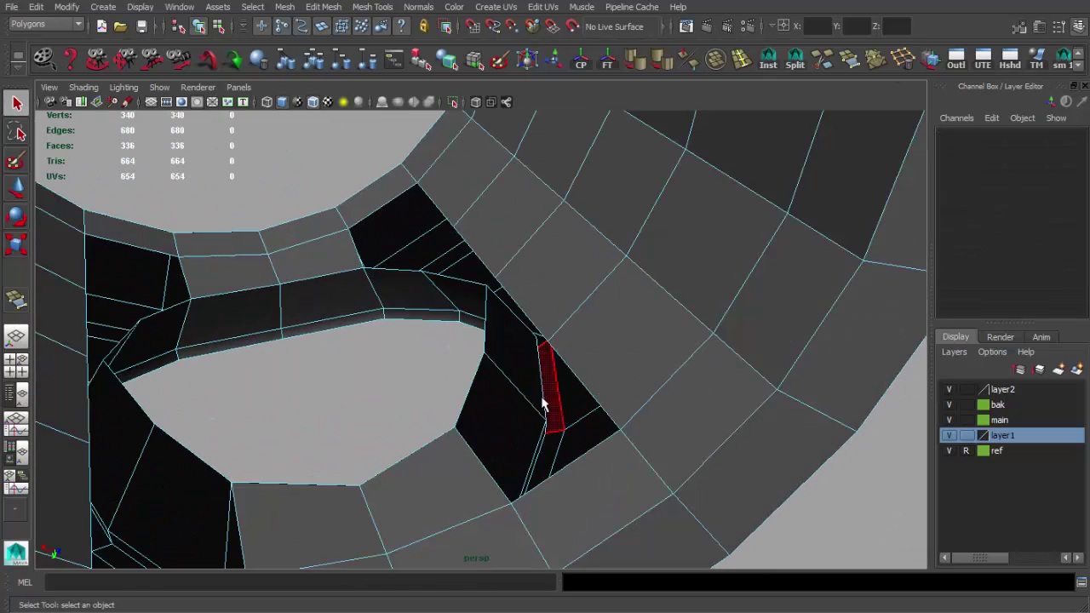
pyautogui.click(827, 67)
pyautogui.click(475, 451)
pyautogui.press('Return')
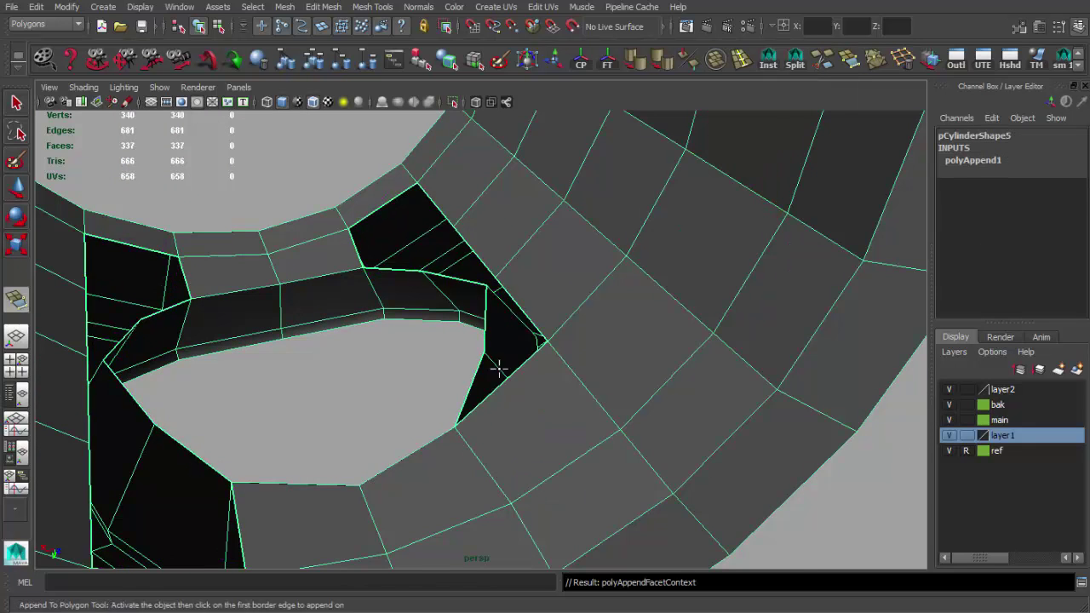
pyautogui.keyDown('alt'); pyautogui.moveTo(497, 366); pyautogui.dragTo(573, 345); pyautogui.keyUp('alt')
pyautogui.press('Return')
# - Close the last hole around the inner bridge and show the rest of the scene
pyautogui.keyDown('alt'); pyautogui.moveTo(601, 305); pyautogui.dragTo(584, 360); pyautogui.keyUp('alt')
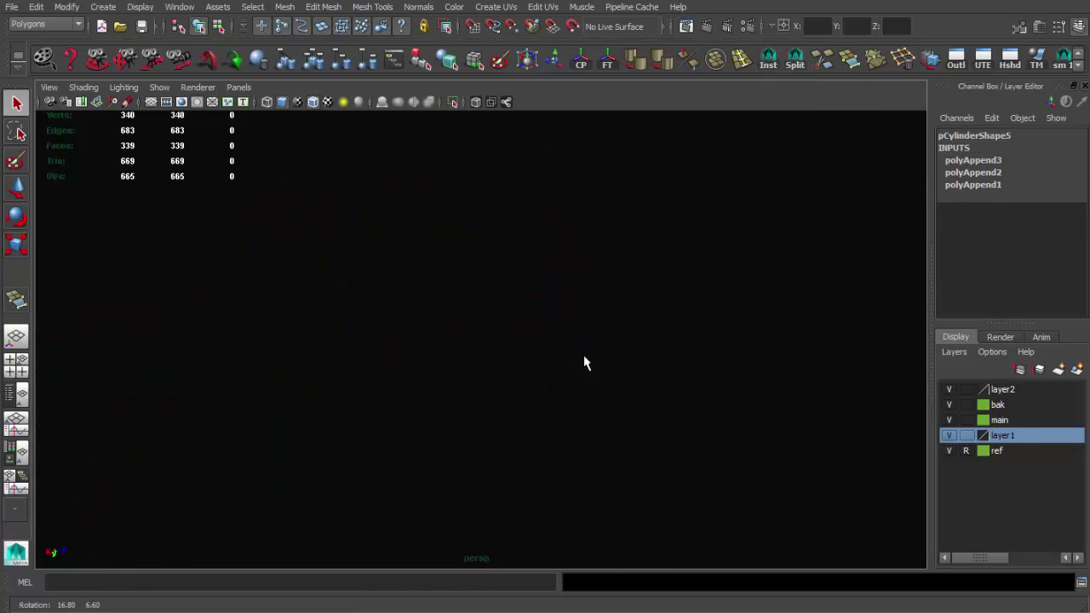
pyautogui.press('Return')
pyautogui.click(408, 198)
pyautogui.press('Return')
pyautogui.moveTo(340, 293)
pyautogui.keyDown('alt'); pyautogui.mouseDown()
pyautogui.moveTo(426, 312)
pyautogui.moveTo(372, 190)
pyautogui.moveTo(527, 305)
pyautogui.moveTo(618, 313)
pyautogui.moveTo(451, 329)
pyautogui.moveTo(486, 324)
pyautogui.moveTo(397, 236)
pyautogui.moveTo(526, 347)
pyautogui.moveTo(486, 372)
pyautogui.moveTo(538, 300)
pyautogui.mouseUp(); pyautogui.keyUp('alt')
pyautogui.hotkey('ctrl', '1')
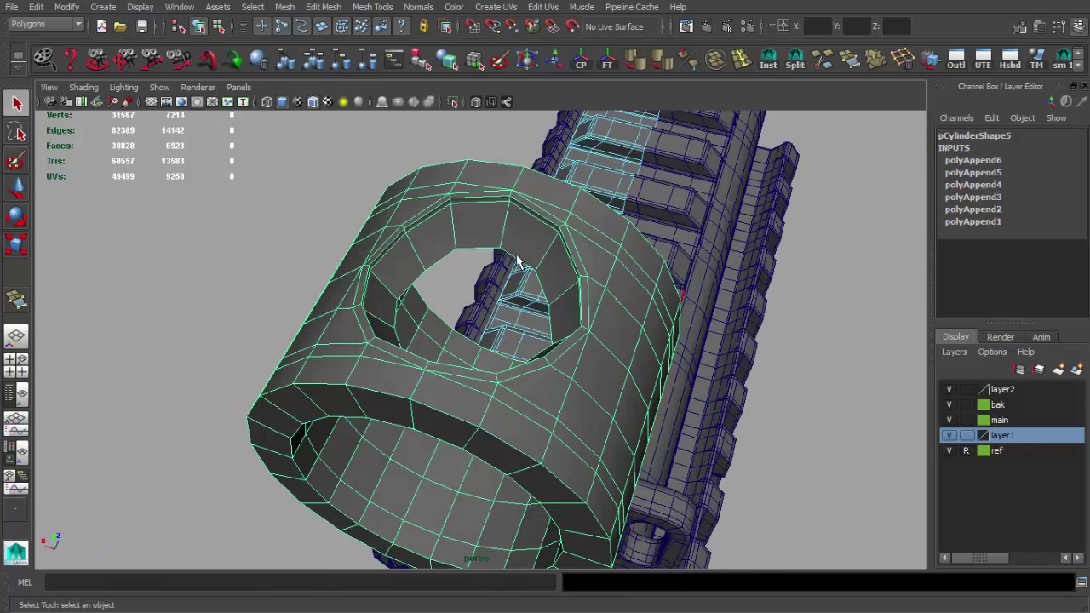
# - Undo the appended faces and recent ring changes back to the earlier mesh
pyautogui.moveTo(432, 270)
pyautogui.keyDown('alt'); pyautogui.mouseDown()
pyautogui.moveTo(511, 323)
pyautogui.moveTo(564, 438)
pyautogui.mouseUp(); pyautogui.keyUp('alt')
pyautogui.hotkey('ctrl', 'z')
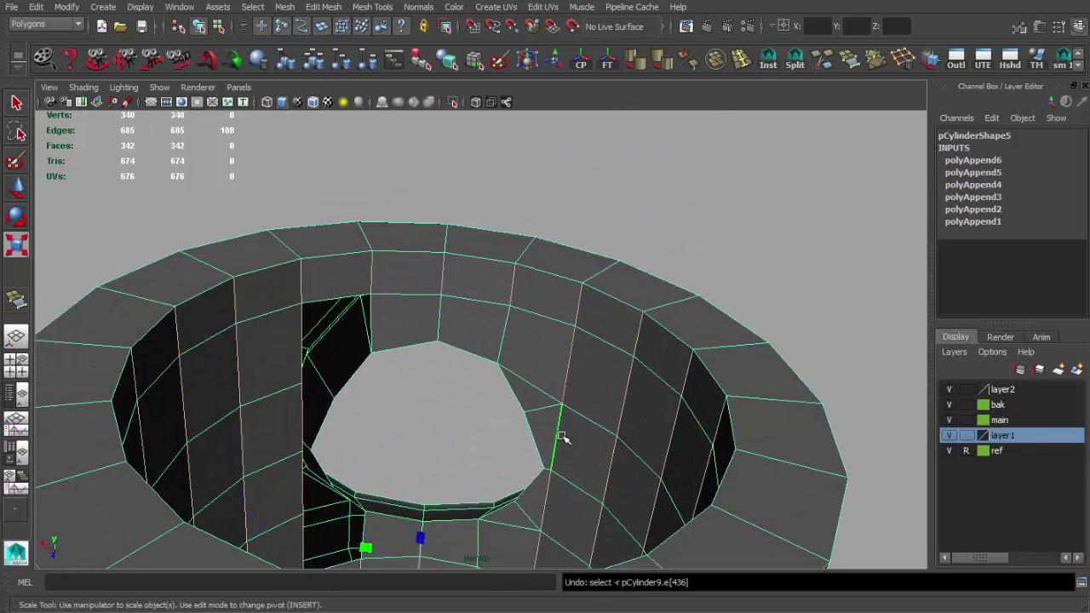
pyautogui.hotkey('ctrl', 'z')
pyautogui.hotkey('ctrl', 'z')
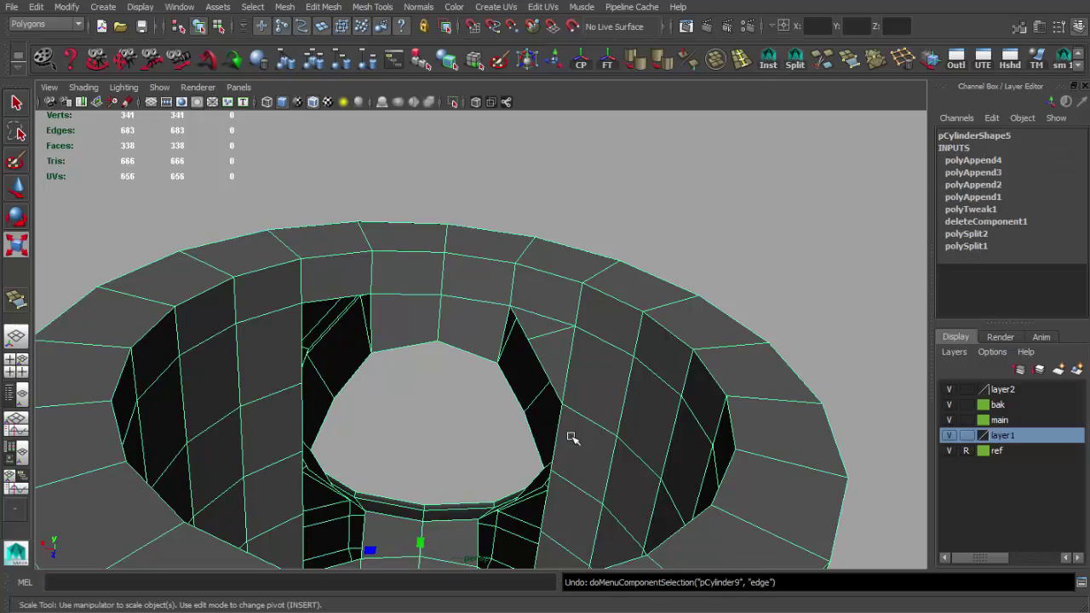
pyautogui.hotkey('ctrl', 'z')
pyautogui.hotkey('ctrl', 'z')
pyautogui.hotkey('ctrl', 'z')
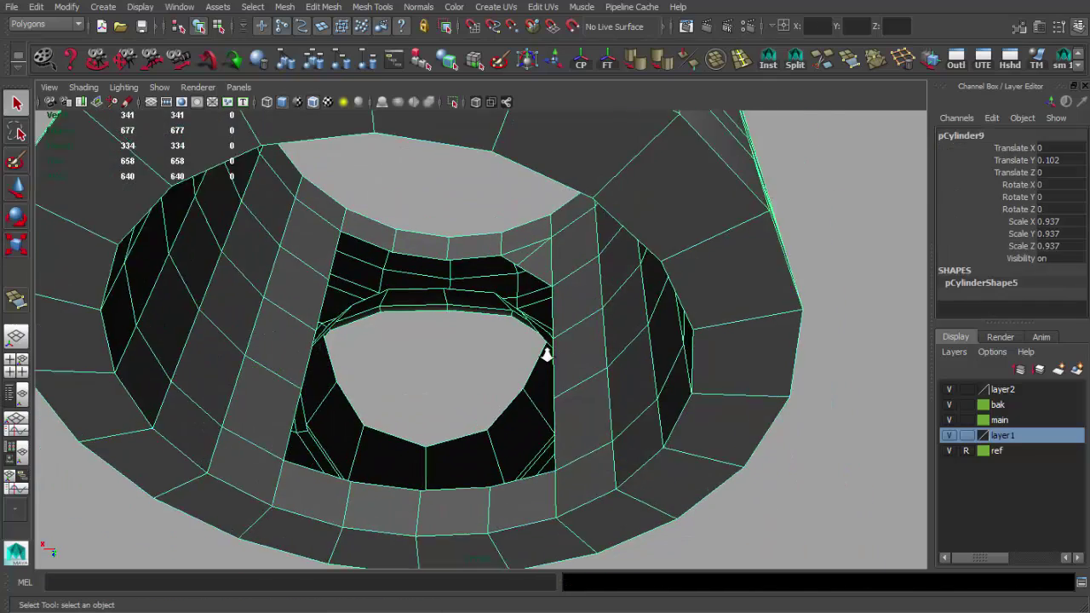
pyautogui.hotkey('ctrl', 'z')
pyautogui.hotkey('ctrl', 'z')
pyautogui.hotkey('ctrl', 'z')
pyautogui.hotkey('ctrl', 'z')
pyautogui.hotkey('ctrl', 'z')
pyautogui.hotkey('ctrl', 'z')
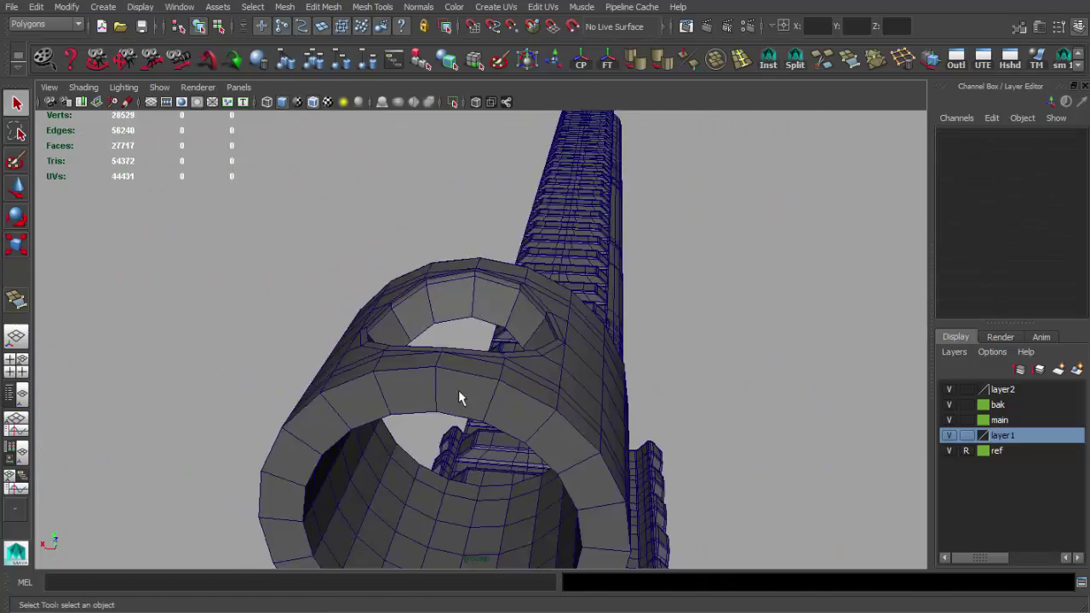
pyautogui.hotkey('ctrl', 'z')
pyautogui.hotkey('ctrl', 'z')
pyautogui.hotkey('ctrl', 'z')
pyautogui.hotkey('ctrl', 'z')
pyautogui.hotkey('ctrl', 'z')
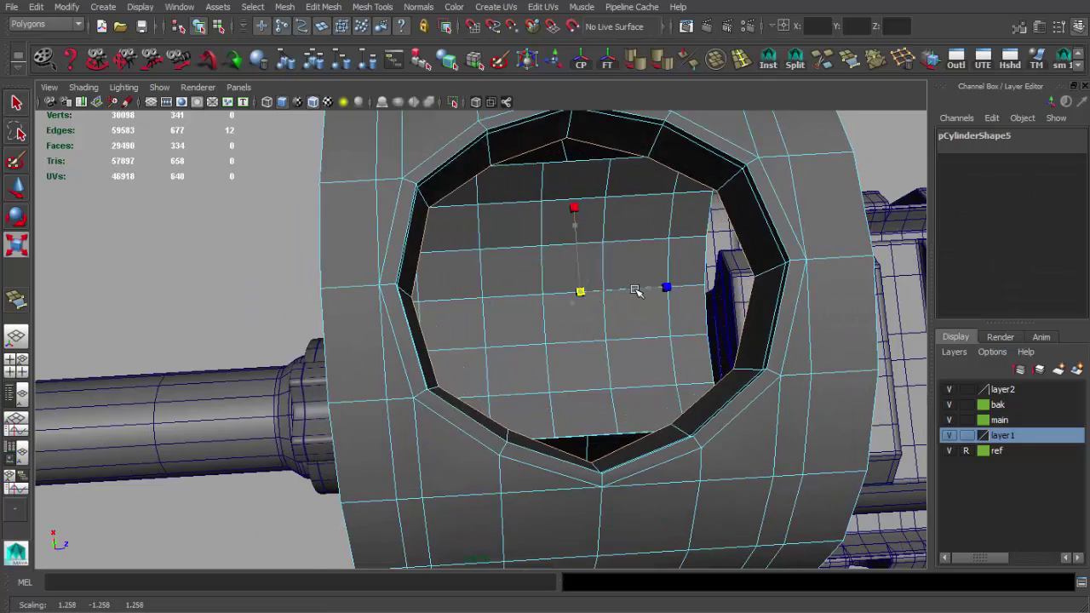
pyautogui.hotkey('ctrl', 'z')
pyautogui.hotkey('ctrl', 'z')
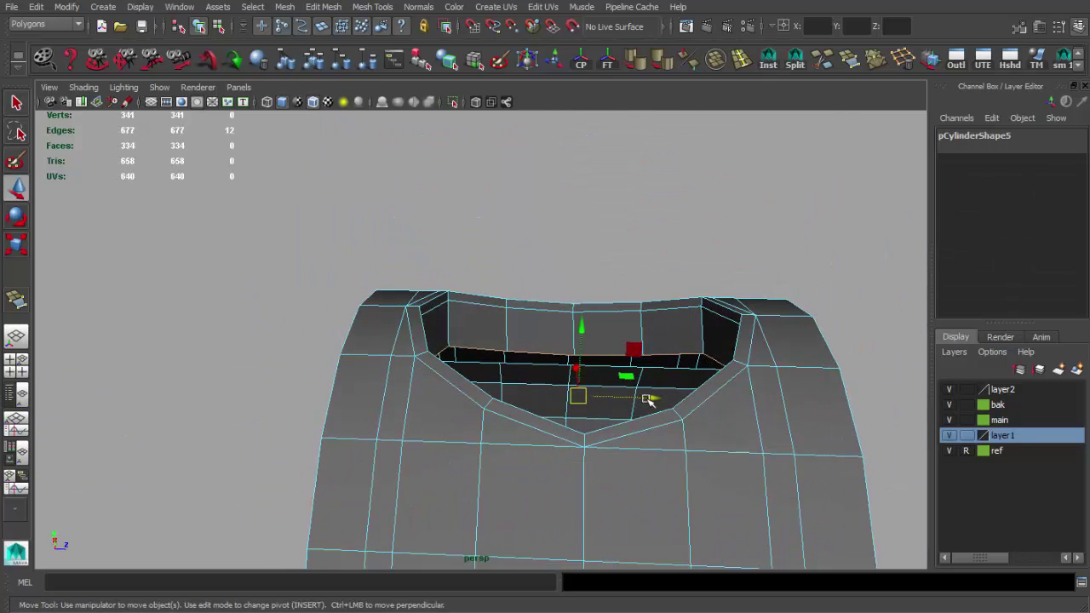
pyautogui.hotkey('ctrl', 'z')
pyautogui.hotkey('ctrl', 'z')
pyautogui.hotkey('ctrl', 'z')
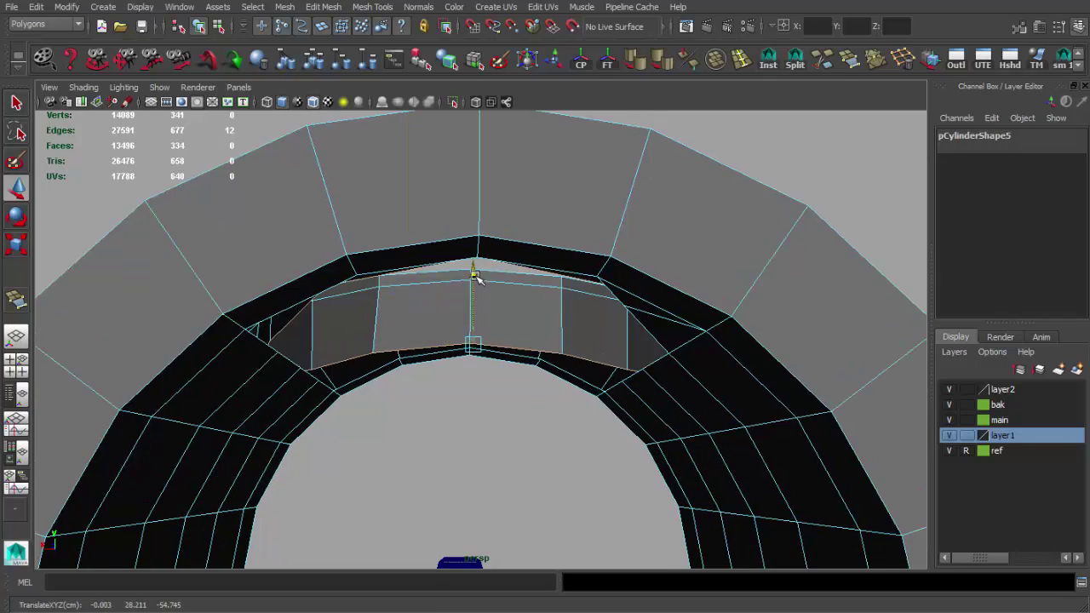
pyautogui.hotkey('ctrl', 'z')
pyautogui.hotkey('ctrl', 'z')
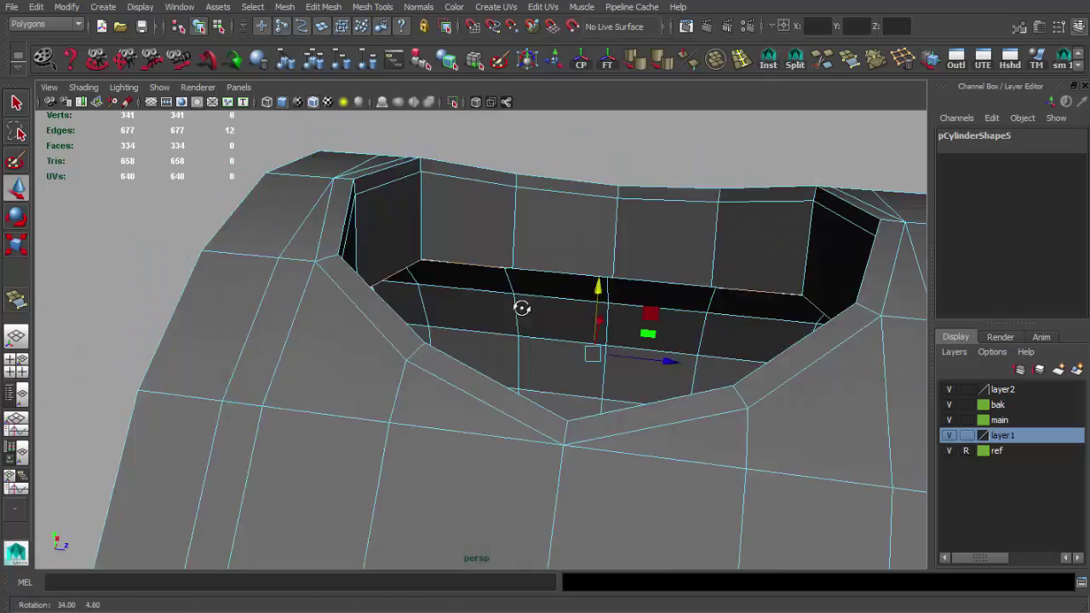
pyautogui.hotkey('ctrl', 'z')
pyautogui.hotkey('ctrl', 'z')
pyautogui.hotkey('ctrl', 'z')
pyautogui.hotkey('ctrl', 'z')
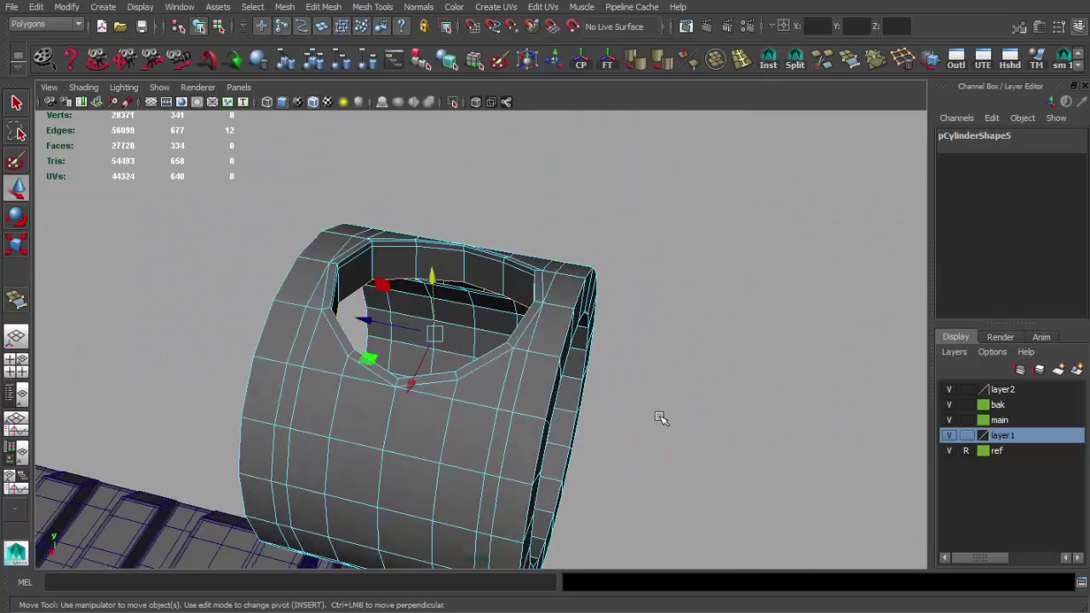
pyautogui.hotkey('ctrl', 'z')
pyautogui.hotkey('ctrl', 'z')
# - Move the notch vertices in front view and inspect the reshaped opening in perspective
pyautogui.hotkey('ctrl', 'z')
pyautogui.hotkey('ctrl', 'z')
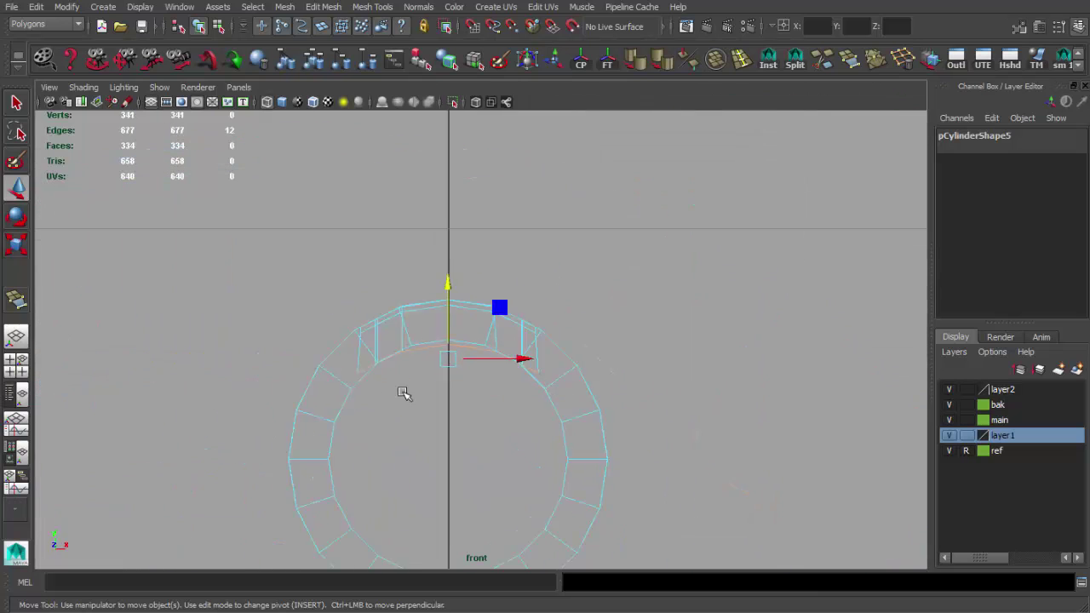
pyautogui.hotkey('ctrl', 'z')
pyautogui.hotkey('ctrl', 'z')
pyautogui.moveTo(597, 336); pyautogui.dragTo(588, 330)
pyautogui.hotkey('ctrl', 'z')
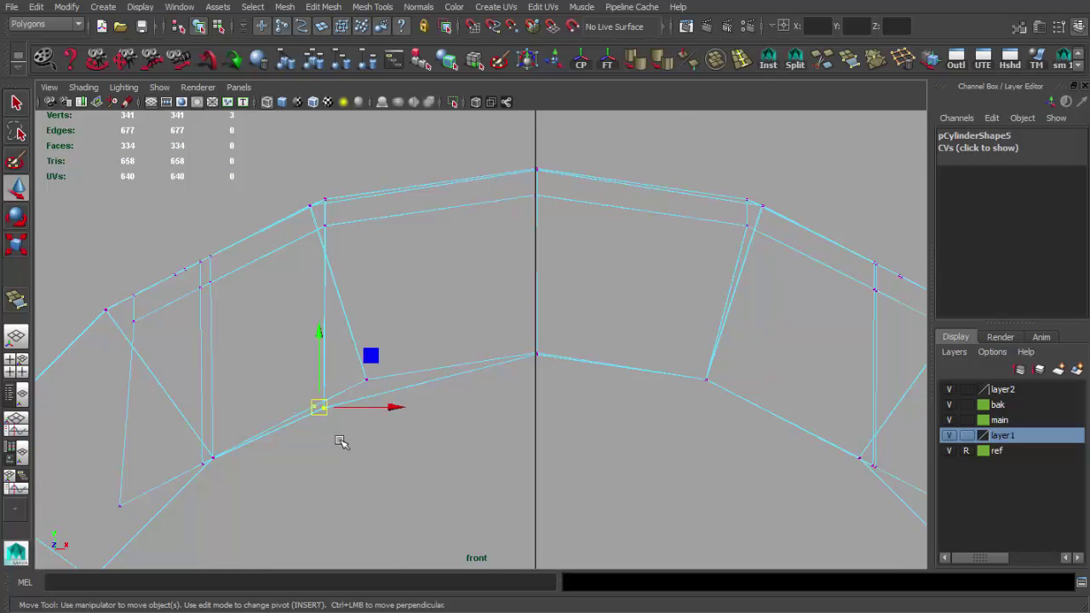
pyautogui.moveTo(475, 310)
pyautogui.keyDown('alt'); pyautogui.mouseDown()
pyautogui.moveTo(421, 302)
pyautogui.moveTo(598, 250)
pyautogui.moveTo(499, 321)
pyautogui.moveTo(627, 287)
pyautogui.moveTo(711, 394)
pyautogui.mouseUp(); pyautogui.keyUp('alt')
pyautogui.press('space')
pyautogui.press('space')
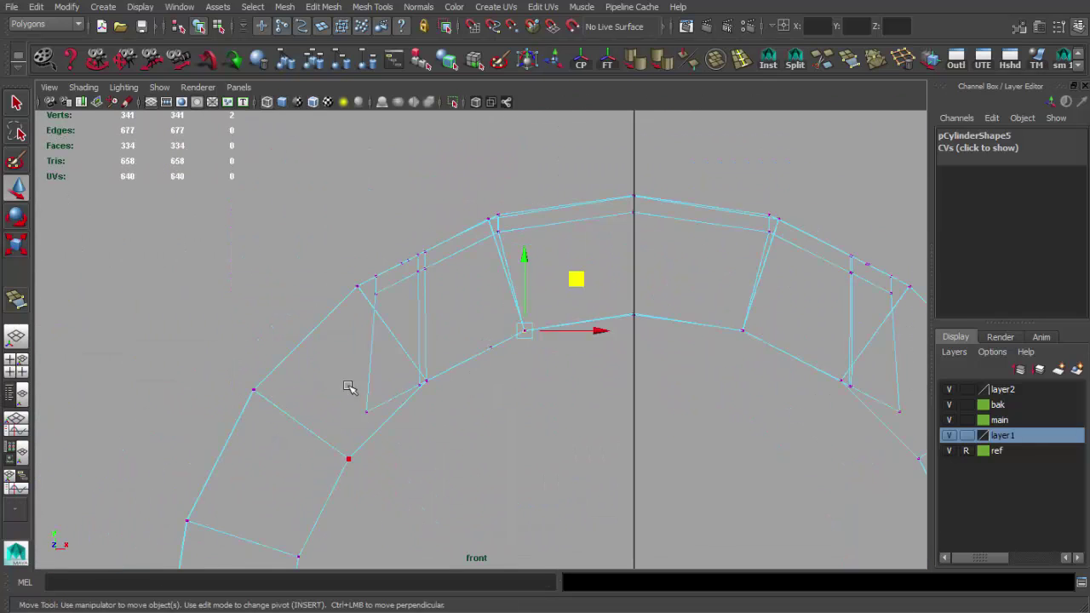
pyautogui.keyDown('alt'); pyautogui.moveTo(364, 379); pyautogui.dragTo(358, 330, button='middle'); pyautogui.keyUp('alt')
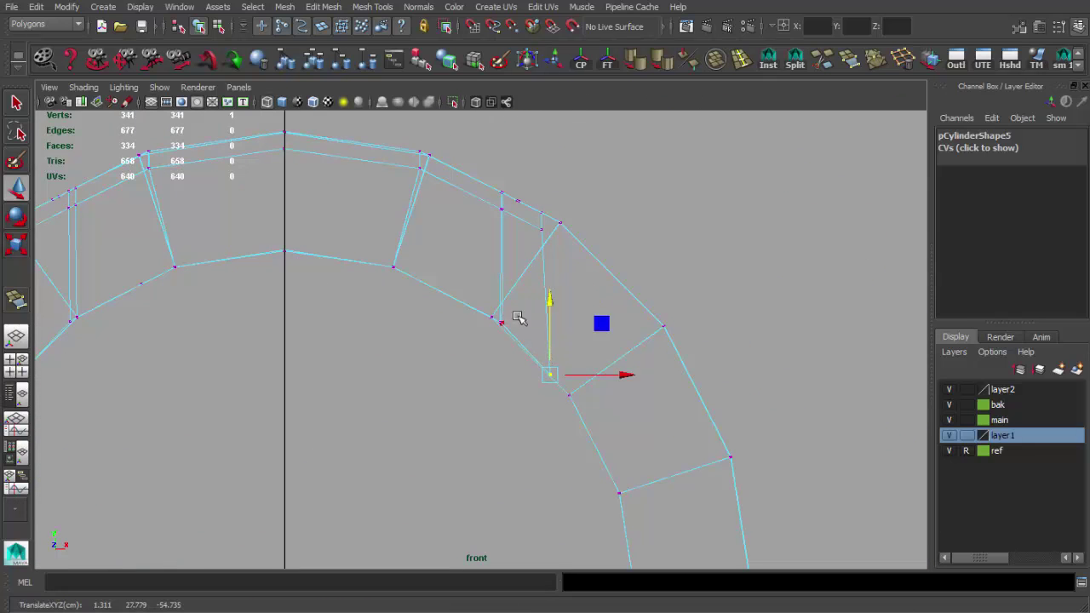
pyautogui.press('space')
pyautogui.press('space')
pyautogui.keyDown('alt'); pyautogui.moveTo(533, 395); pyautogui.dragTo(584, 579); pyautogui.keyUp('alt')
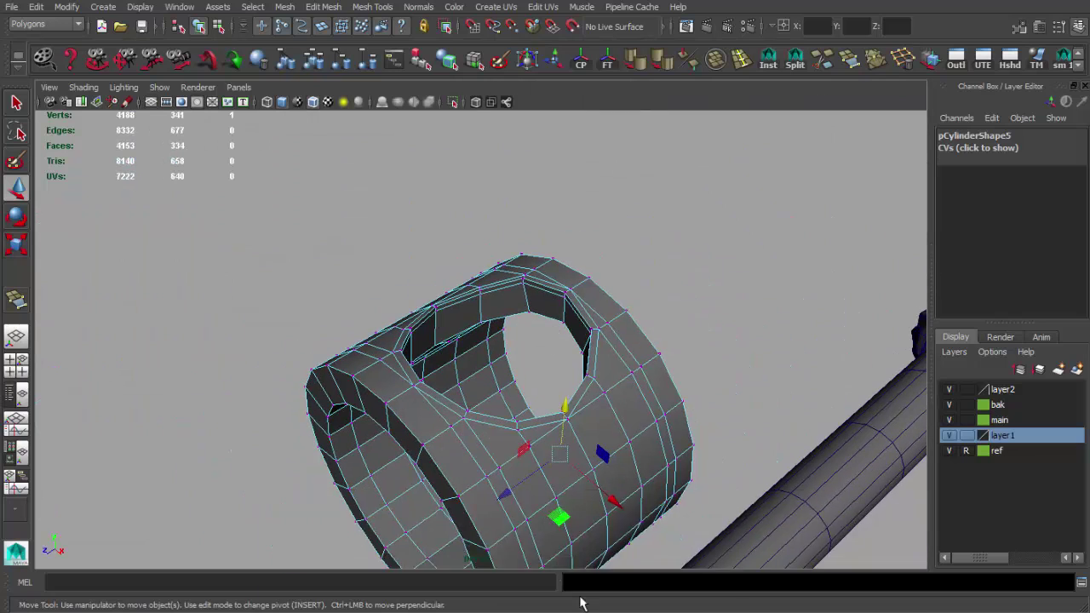
# - Zoom in on the ring's notch in wireframe and nudge a chosen vertex with the Move tool
pyautogui.moveTo(598, 346)
pyautogui.keyDown('alt'); pyautogui.mouseDown()
pyautogui.moveTo(616, 287)
pyautogui.moveTo(547, 370)
pyautogui.mouseUp(); pyautogui.keyUp('alt')
pyautogui.scroll(3, 562, 304)
pyautogui.scroll(3, 398, 364)
pyautogui.press('q')
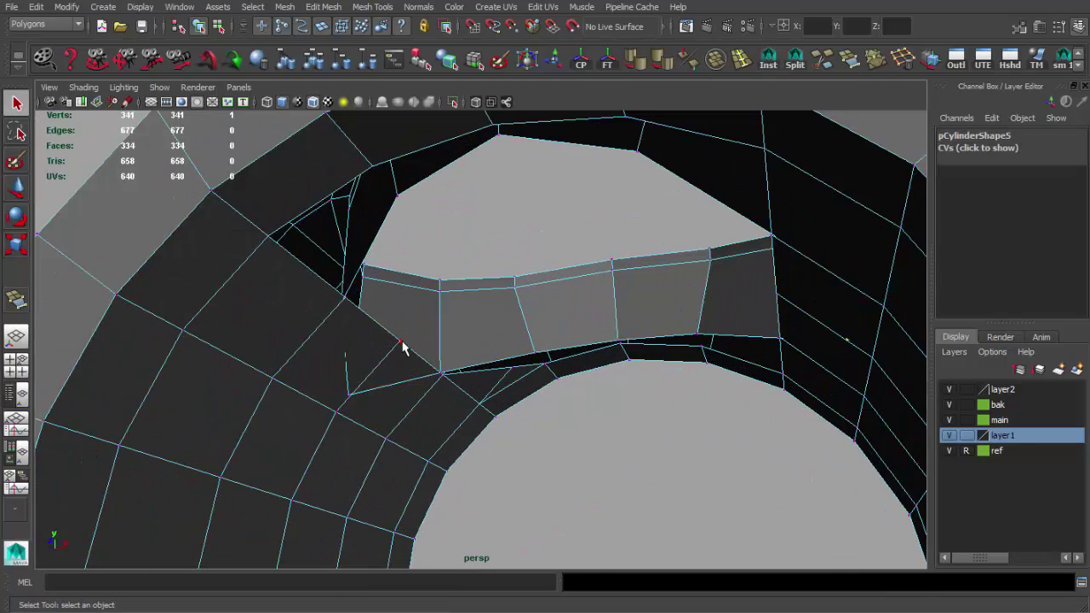
pyautogui.press('w')
pyautogui.scroll(3, 341, 366)
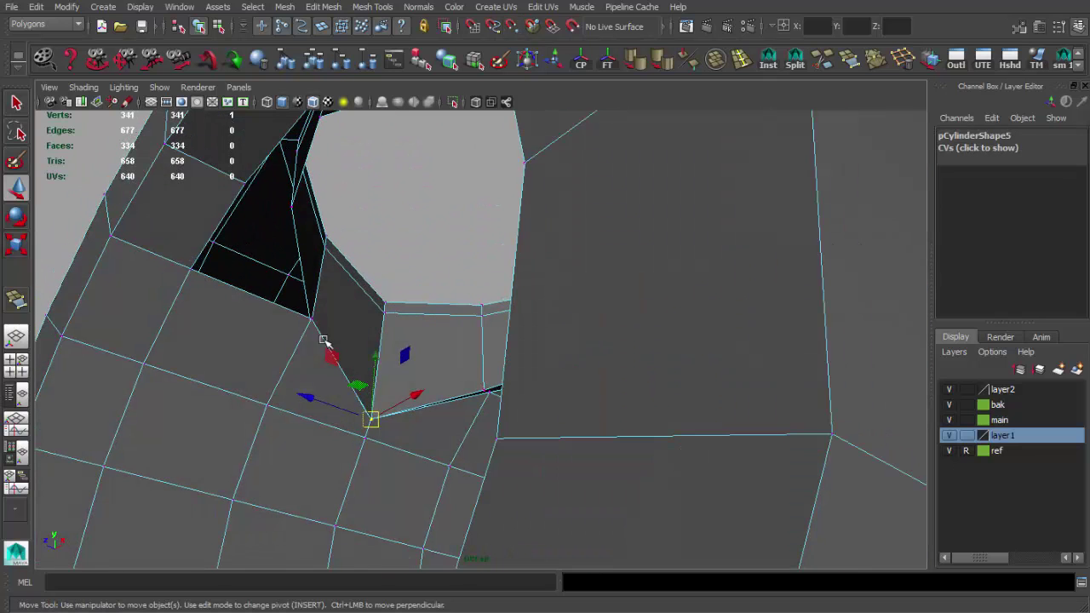
pyautogui.press('4')
pyautogui.press('q')
pyautogui.keyDown('alt'); pyautogui.moveTo(268, 322); pyautogui.dragTo(492, 409); pyautogui.keyUp('alt')
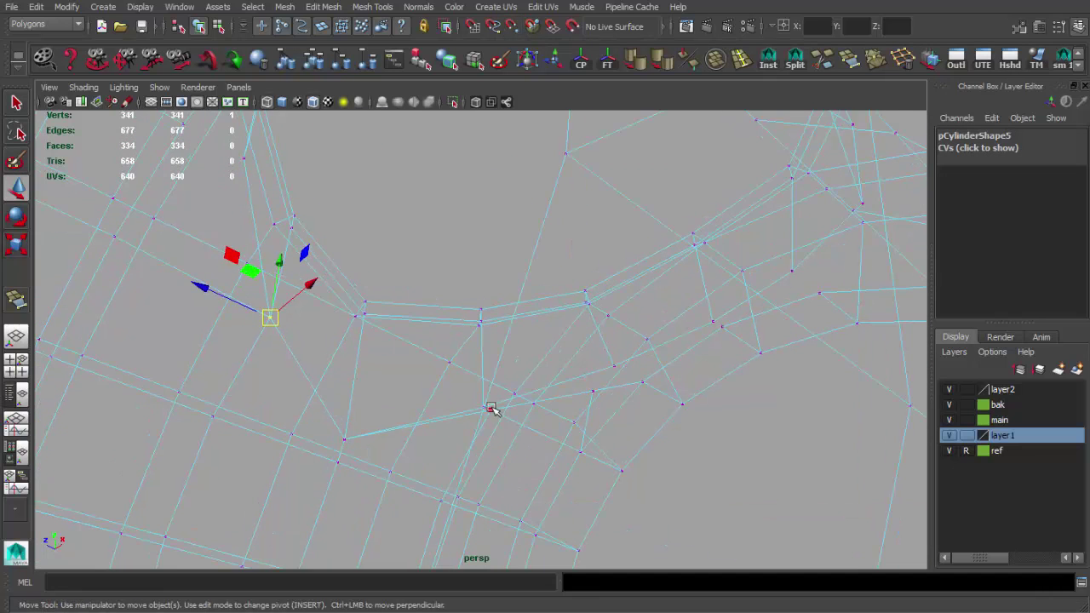
pyautogui.keyDown('alt'); pyautogui.moveTo(594, 403); pyautogui.dragTo(597, 399); pyautogui.keyUp('alt')
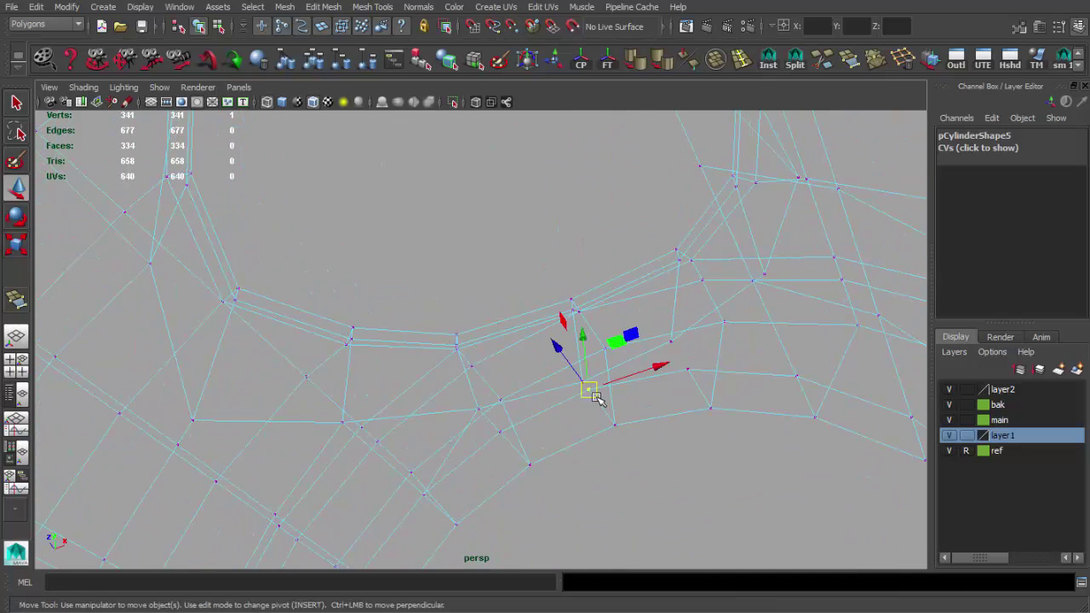
pyautogui.keyDown('alt'); pyautogui.moveTo(690, 373); pyautogui.dragTo(713, 361); pyautogui.keyUp('alt')
pyautogui.press('5')
# - Keep adjusting the notch vertex, alternating wireframe and shaded display to check it
pyautogui.moveTo(647, 409)
pyautogui.keyDown('alt'); pyautogui.mouseDown()
pyautogui.moveTo(621, 382)
pyautogui.moveTo(663, 398)
pyautogui.moveTo(569, 373)
pyautogui.moveTo(582, 349)
pyautogui.mouseUp(); pyautogui.keyUp('alt')
pyautogui.press('4')
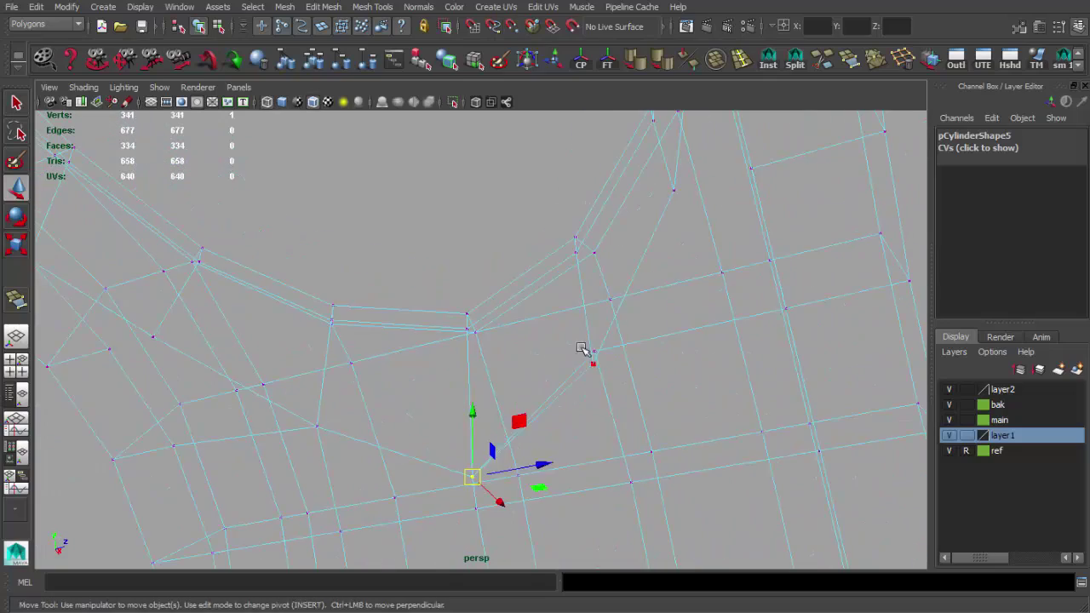
pyautogui.keyDown('alt'); pyautogui.moveTo(596, 400); pyautogui.dragTo(690, 246); pyautogui.keyUp('alt')
pyautogui.keyDown('alt'); pyautogui.moveTo(691, 246); pyautogui.dragTo(647, 213, button='middle'); pyautogui.keyUp('alt')
pyautogui.keyDown('alt'); pyautogui.moveTo(647, 213); pyautogui.dragTo(526, 309); pyautogui.keyUp('alt')
pyautogui.press('5')
pyautogui.keyDown('alt'); pyautogui.moveTo(525, 309); pyautogui.dragTo(505, 324, button='right'); pyautogui.keyUp('alt')
pyautogui.moveTo(504, 323)
pyautogui.keyDown('alt'); pyautogui.mouseDown()
pyautogui.moveTo(349, 324)
pyautogui.moveTo(409, 365)
pyautogui.mouseUp(); pyautogui.keyUp('alt')
pyautogui.moveTo(409, 366)
pyautogui.keyDown('alt'); pyautogui.mouseDown(button='right')
pyautogui.moveTo(503, 365)
pyautogui.moveTo(533, 296)
pyautogui.moveTo(502, 281)
pyautogui.mouseUp(button='right'); pyautogui.keyUp('alt')
pyautogui.keyDown('alt'); pyautogui.moveTo(502, 281); pyautogui.dragTo(486, 226); pyautogui.keyUp('alt')
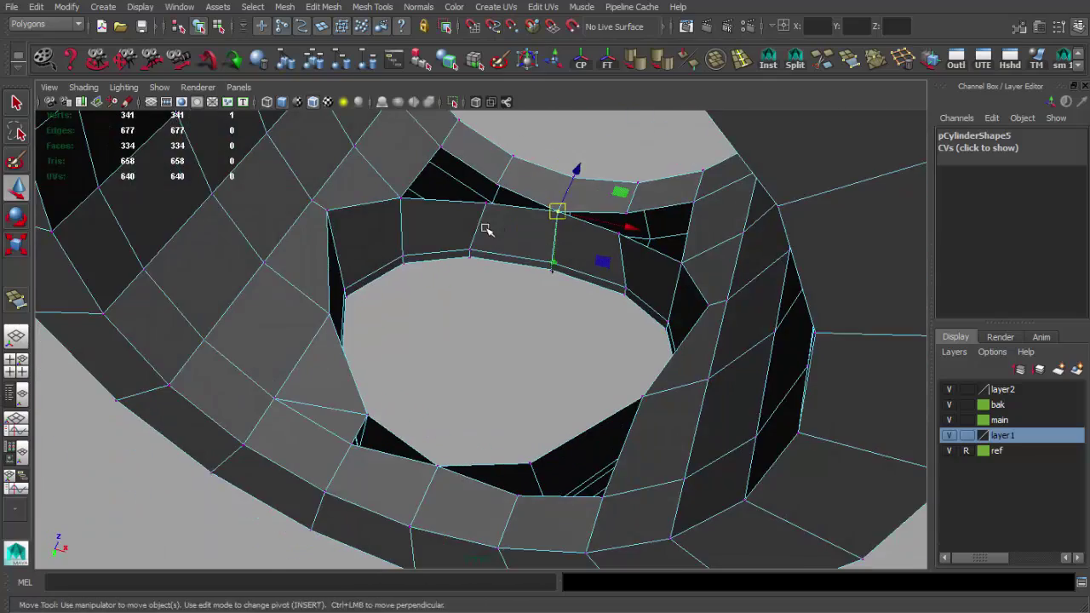
# - Return to object mode and compare the ring's opening against the reference
pyautogui.press('F8')
pyautogui.press('q')
pyautogui.moveTo(421, 248)
pyautogui.keyDown('alt'); pyautogui.mouseDown()
pyautogui.moveTo(467, 309)
pyautogui.moveTo(528, 297)
pyautogui.mouseUp(); pyautogui.keyUp('alt')
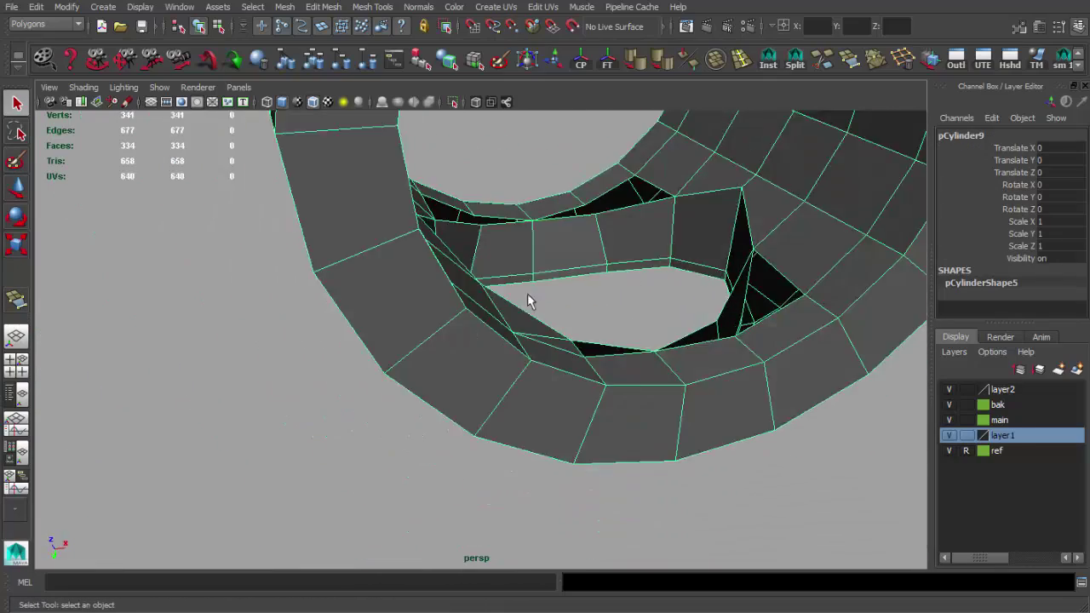
pyautogui.keyDown('alt'); pyautogui.moveTo(528, 297); pyautogui.dragTo(474, 287, button='right'); pyautogui.keyUp('alt')
pyautogui.moveTo(475, 287)
pyautogui.keyDown('alt'); pyautogui.mouseDown()
pyautogui.moveTo(375, 366)
pyautogui.moveTo(488, 349)
pyautogui.moveTo(390, 414)
pyautogui.mouseUp(); pyautogui.keyUp('alt')
pyautogui.keyDown('alt'); pyautogui.moveTo(389, 414); pyautogui.dragTo(438, 357, button='right'); pyautogui.keyUp('alt')
# - Back in vertex mode, inspect the hole in the cylinder wall and isolate the ring with Ctrl+1
pyautogui.press('F8')
pyautogui.moveTo(437, 373)
pyautogui.keyDown('alt'); pyautogui.mouseDown()
pyautogui.moveTo(679, 269)
pyautogui.moveTo(661, 316)
pyautogui.moveTo(650, 302)
pyautogui.moveTo(593, 404)
pyautogui.mouseUp(); pyautogui.keyUp('alt')
pyautogui.keyDown('alt'); pyautogui.moveTo(594, 404); pyautogui.dragTo(533, 454, button='right'); pyautogui.keyUp('alt')
pyautogui.moveTo(533, 455)
pyautogui.keyDown('alt'); pyautogui.mouseDown()
pyautogui.moveTo(521, 458)
pyautogui.moveTo(360, 246)
pyautogui.moveTo(378, 253)
pyautogui.moveTo(338, 246)
pyautogui.moveTo(374, 205)
pyautogui.mouseUp(); pyautogui.keyUp('alt')
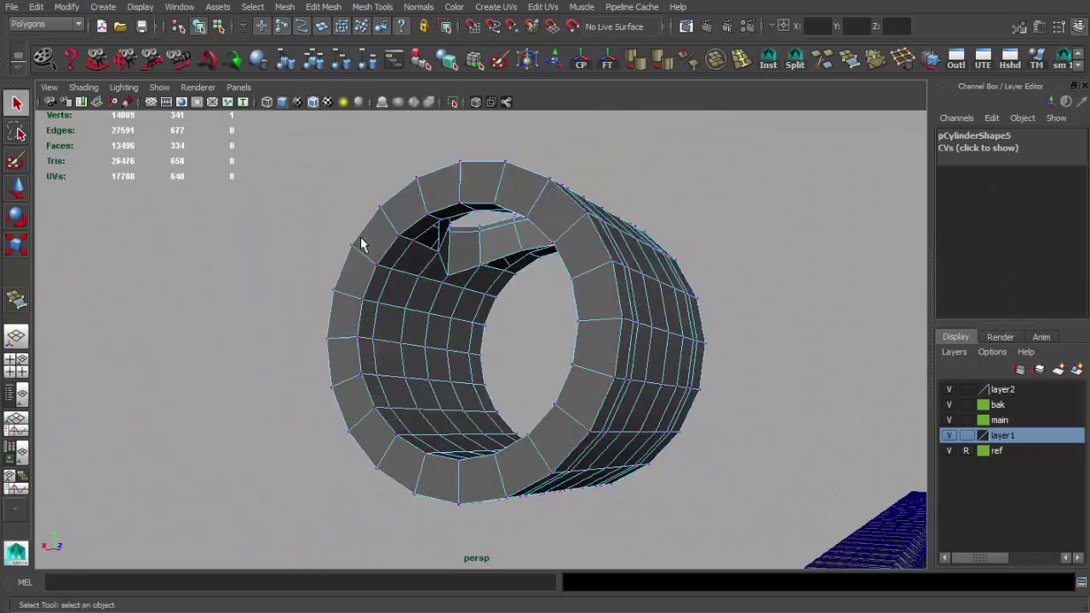
pyautogui.keyDown('alt'); pyautogui.moveTo(375, 204); pyautogui.dragTo(545, 383, button='right'); pyautogui.keyUp('alt')
pyautogui.moveTo(546, 382)
pyautogui.keyDown('alt'); pyautogui.mouseDown()
pyautogui.moveTo(458, 353)
pyautogui.moveTo(530, 340)
pyautogui.moveTo(665, 370)
pyautogui.mouseUp(); pyautogui.keyUp('alt')
pyautogui.moveTo(579, 401)
pyautogui.keyDown('alt'); pyautogui.mouseDown()
pyautogui.moveTo(405, 193)
pyautogui.moveTo(270, 238)
pyautogui.mouseUp(); pyautogui.keyUp('alt')
pyautogui.hotkey('ctrl', '1')
# - Select the ring beside the notch and append a first face across the gap
pyautogui.keyDown('alt'); pyautogui.moveTo(270, 238); pyautogui.dragTo(483, 309, button='right'); pyautogui.keyUp('alt')
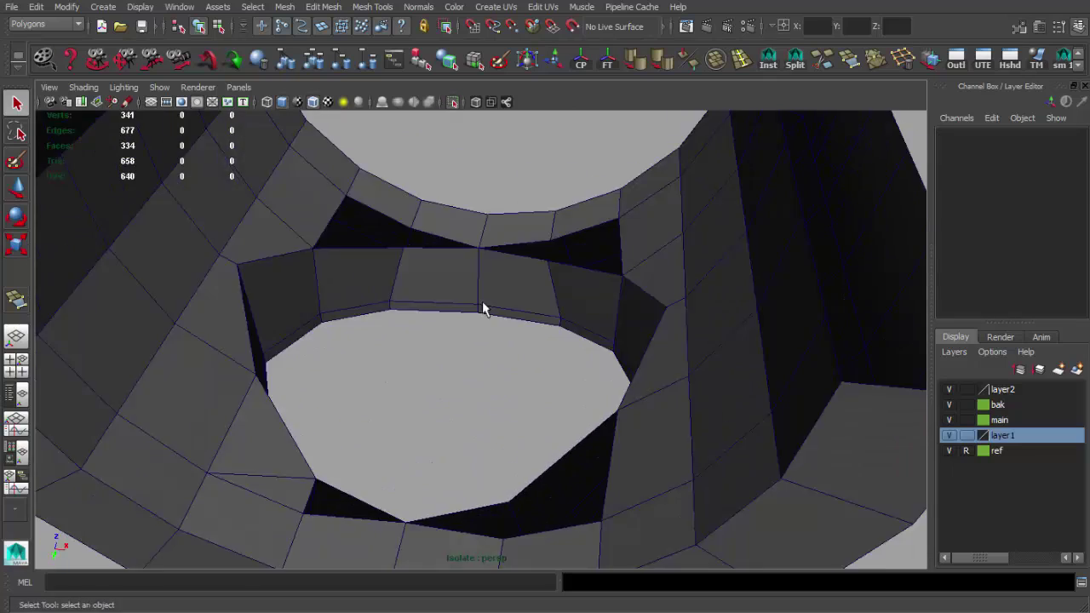
pyautogui.click(483, 308)
pyautogui.moveTo(483, 309)
pyautogui.keyDown('alt'); pyautogui.mouseDown()
pyautogui.moveTo(528, 369)
pyautogui.moveTo(517, 380)
pyautogui.moveTo(606, 352)
pyautogui.mouseUp(); pyautogui.keyUp('alt')
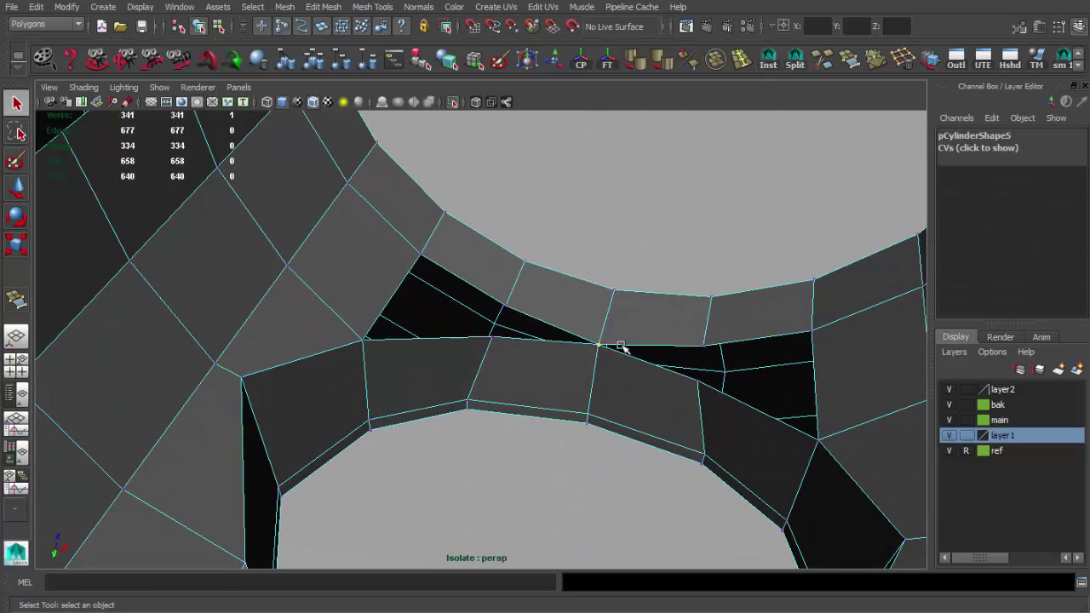
pyautogui.moveTo(622, 283)
pyautogui.keyDown('alt'); pyautogui.mouseDown()
pyautogui.moveTo(408, 282)
pyautogui.moveTo(328, 366)
pyautogui.moveTo(499, 348)
pyautogui.moveTo(384, 314)
pyautogui.moveTo(482, 316)
pyautogui.mouseUp(); pyautogui.keyUp('alt')
pyautogui.click(334, 367)
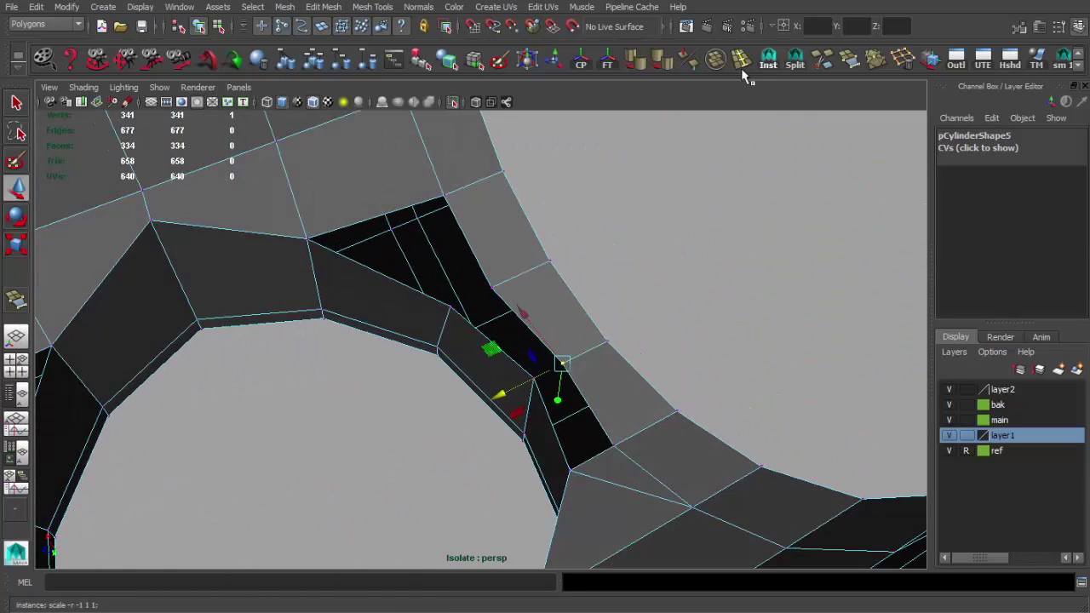
pyautogui.click(823, 59)
pyautogui.press('Return')
pyautogui.press('q')
# - Append faces to fill the next three gaps along the ring's rim
pyautogui.moveTo(554, 389)
pyautogui.keyDown('alt'); pyautogui.mouseDown()
pyautogui.moveTo(469, 328)
pyautogui.moveTo(518, 282)
pyautogui.mouseUp(); pyautogui.keyUp('alt')
pyautogui.click(525, 362)
pyautogui.press('Return')
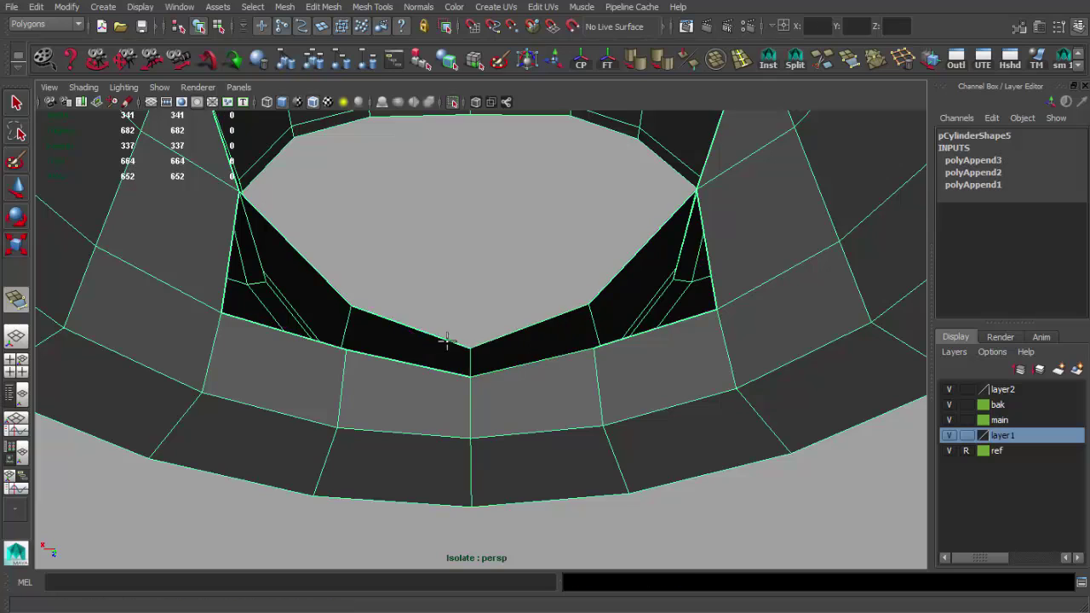
pyautogui.click(445, 341)
pyautogui.press('q')
pyautogui.moveTo(480, 343)
pyautogui.keyDown('alt'); pyautogui.mouseDown()
pyautogui.moveTo(348, 389)
pyautogui.moveTo(348, 275)
pyautogui.mouseUp(); pyautogui.keyUp('alt')
pyautogui.press('g')
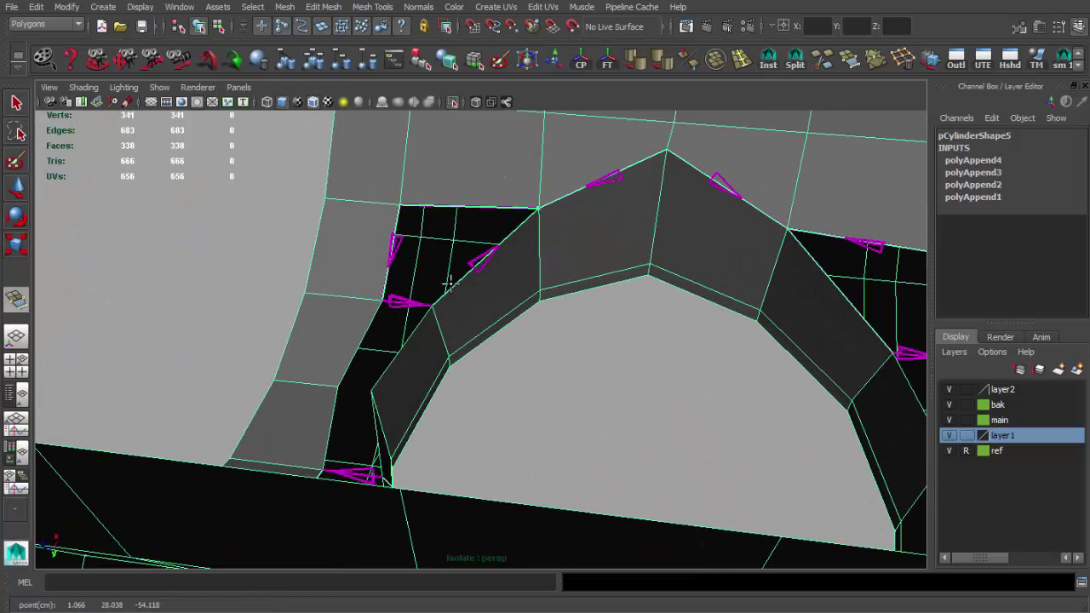
pyautogui.click(446, 280)
pyautogui.press('Return')
# - Fill the two remaining gaps beside the inner bridge with appended faces
pyautogui.keyDown('alt'); pyautogui.moveTo(591, 258); pyautogui.dragTo(630, 302); pyautogui.keyUp('alt')
pyautogui.click(630, 301)
pyautogui.press('Return')
pyautogui.keyDown('alt'); pyautogui.moveTo(655, 341); pyautogui.dragTo(567, 426); pyautogui.keyUp('alt')
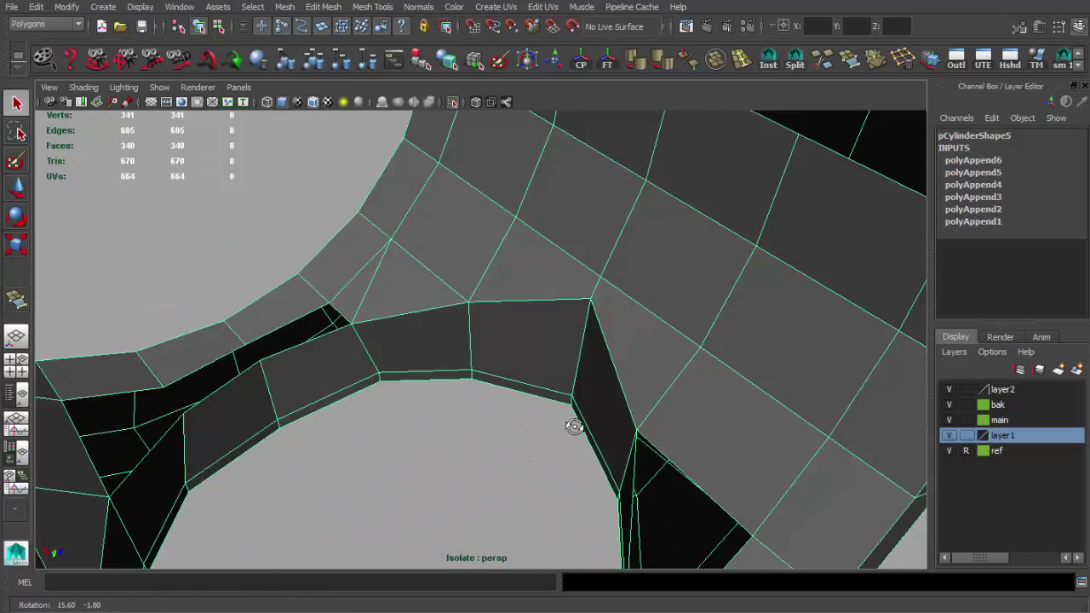
pyautogui.press('g')
pyautogui.click(443, 401)
pyautogui.press('Return')
pyautogui.press('q')
pyautogui.moveTo(442, 401)
pyautogui.keyDown('alt'); pyautogui.mouseDown()
pyautogui.moveTo(464, 111)
pyautogui.moveTo(530, 270)
pyautogui.moveTo(513, 296)
pyautogui.moveTo(548, 349)
pyautogui.mouseUp(); pyautogui.keyUp('alt')
# - Frame the ring, check its lower faces, then return to whole-object selection
pyautogui.click(457, 101)
pyautogui.press('f')
pyautogui.moveTo(631, 425); pyautogui.dragTo(298, 256)
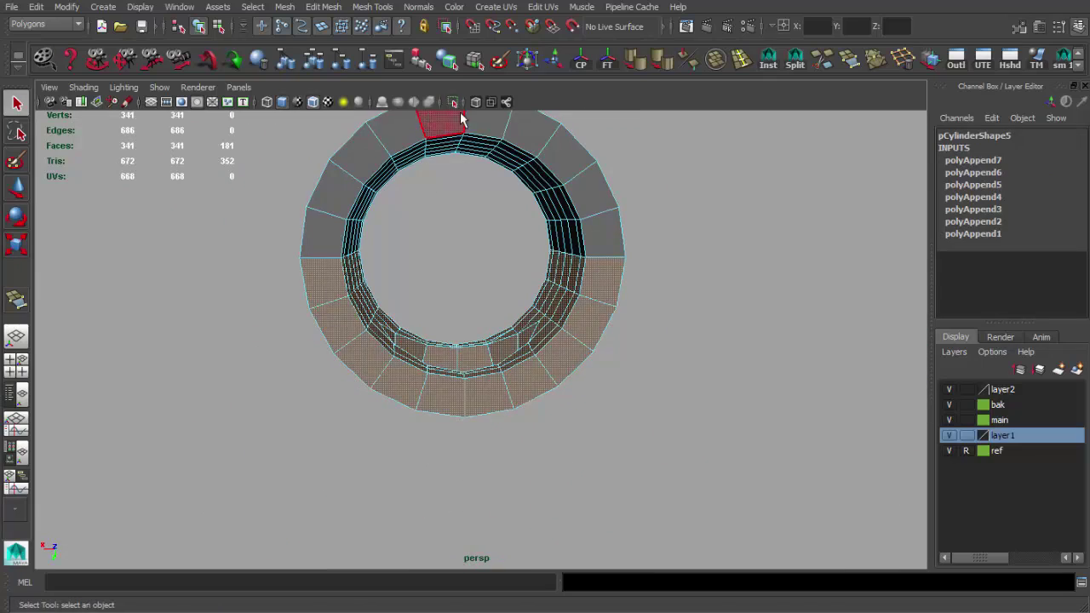
pyautogui.keyDown('alt'); pyautogui.moveTo(460, 119); pyautogui.dragTo(511, 306); pyautogui.keyUp('alt')
pyautogui.click(455, 233)
pyautogui.moveTo(455, 233)
pyautogui.keyDown('alt'); pyautogui.mouseDown()
pyautogui.moveTo(499, 349)
pyautogui.moveTo(526, 331)
pyautogui.moveTo(377, 324)
pyautogui.moveTo(377, 243)
pyautogui.moveTo(431, 347)
pyautogui.mouseUp(); pyautogui.keyUp('alt')
pyautogui.press('F8')
pyautogui.press('F8')
# - Orbit around the ring in wireframe and shaded views to locate the inner rim
pyautogui.press('r')
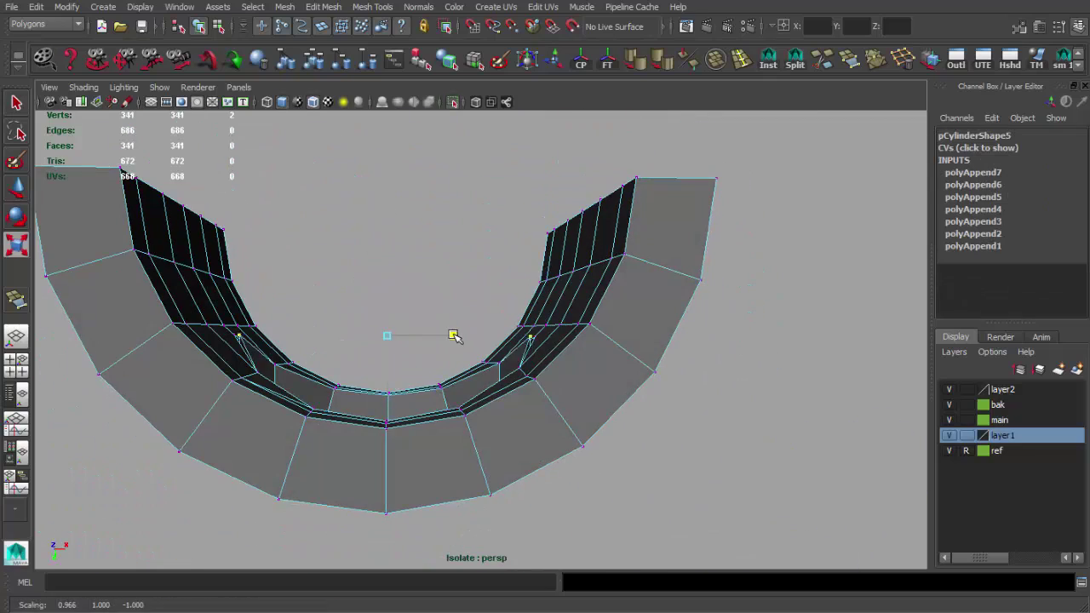
pyautogui.press('4')
pyautogui.keyDown('alt'); pyautogui.moveTo(464, 274); pyautogui.dragTo(545, 344); pyautogui.keyUp('alt')
pyautogui.press('5')
pyautogui.moveTo(232, 356)
pyautogui.keyDown('alt'); pyautogui.mouseDown()
pyautogui.moveTo(375, 349)
pyautogui.moveTo(366, 374)
pyautogui.moveTo(467, 339)
pyautogui.mouseUp(); pyautogui.keyUp('alt')
pyautogui.moveTo(438, 303)
pyautogui.keyDown('alt'); pyautogui.mouseDown()
pyautogui.moveTo(383, 391)
pyautogui.moveTo(725, 319)
pyautogui.mouseUp(); pyautogui.keyUp('alt')
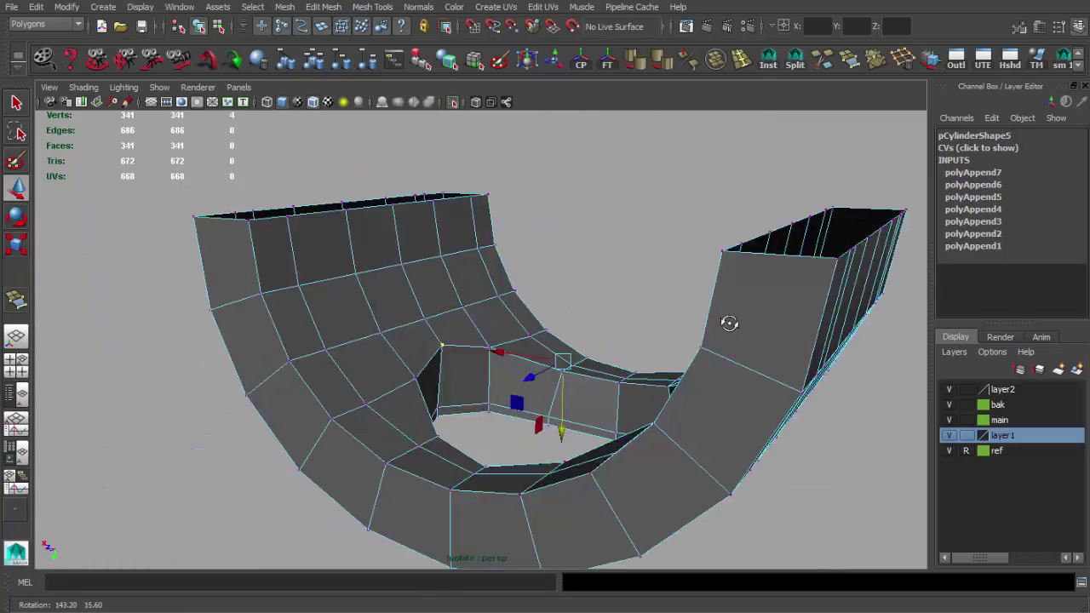
pyautogui.scroll(5, 602, 287)
pyautogui.keyDown('alt'); pyautogui.moveTo(602, 287); pyautogui.dragTo(661, 280, button='right'); pyautogui.keyUp('alt')
# - Select the doubled inner-rim vertices and merge them with Merge Vertices at threshold 0.1
pyautogui.press('q')
pyautogui.scroll(-5, 596, 290)
pyautogui.press('F9')
pyautogui.scroll(5, 676, 434)
pyautogui.keyDown('shift'); pyautogui.moveTo(526, 290); pyautogui.dragTo(545, 277, button='right'); pyautogui.keyUp('shift')
pyautogui.hotkey('ctrl', 'z')
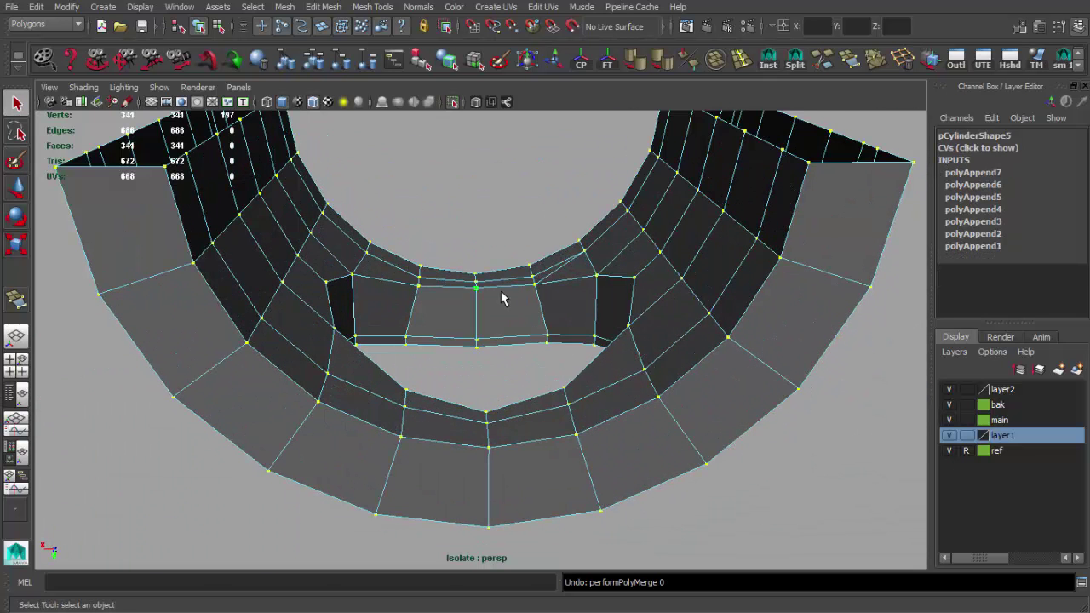
pyautogui.keyDown('shift'); pyautogui.moveTo(628, 237); pyautogui.dragTo(626, 237, button='right'); pyautogui.keyUp('shift')
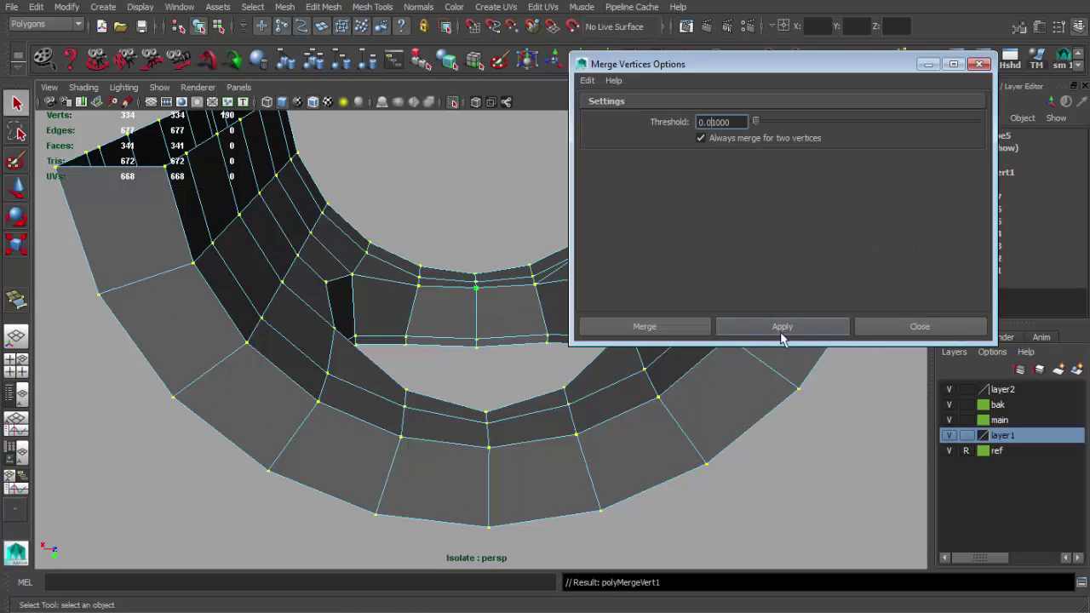
pyautogui.click(635, 328)
pyautogui.keyDown('alt'); pyautogui.moveTo(633, 333); pyautogui.dragTo(621, 178); pyautogui.keyUp('alt')
# - Cut new edges across the faces at the top of the opening with Split Polygon
pyautogui.scroll(3, 443, 289)
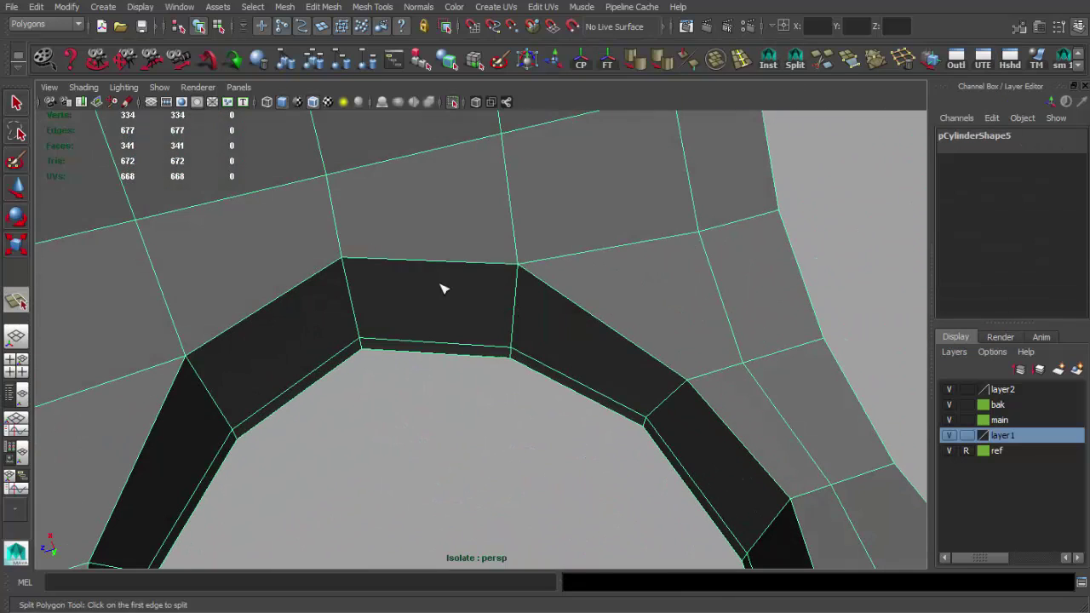
pyautogui.click(516, 245)
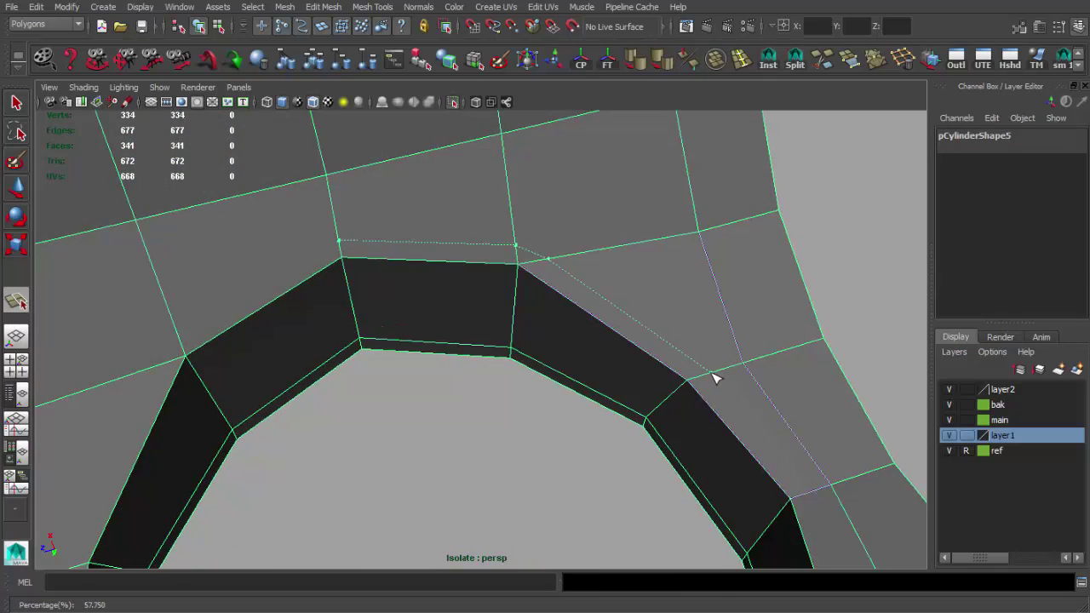
pyautogui.keyDown('alt'); pyautogui.moveTo(713, 377); pyautogui.dragTo(548, 304); pyautogui.keyUp('alt')
pyautogui.click(681, 374)
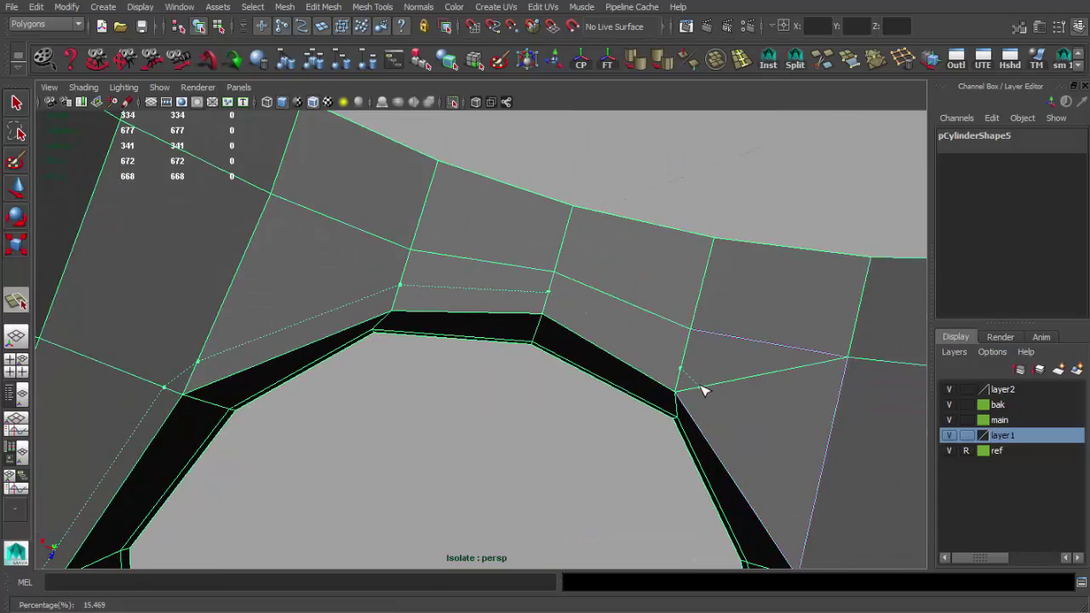
pyautogui.keyDown('alt'); pyautogui.moveTo(701, 384); pyautogui.dragTo(638, 333); pyautogui.keyUp('alt')
pyautogui.press('Return')
pyautogui.keyDown('alt'); pyautogui.moveTo(647, 243); pyautogui.dragTo(857, 244); pyautogui.keyUp('alt')
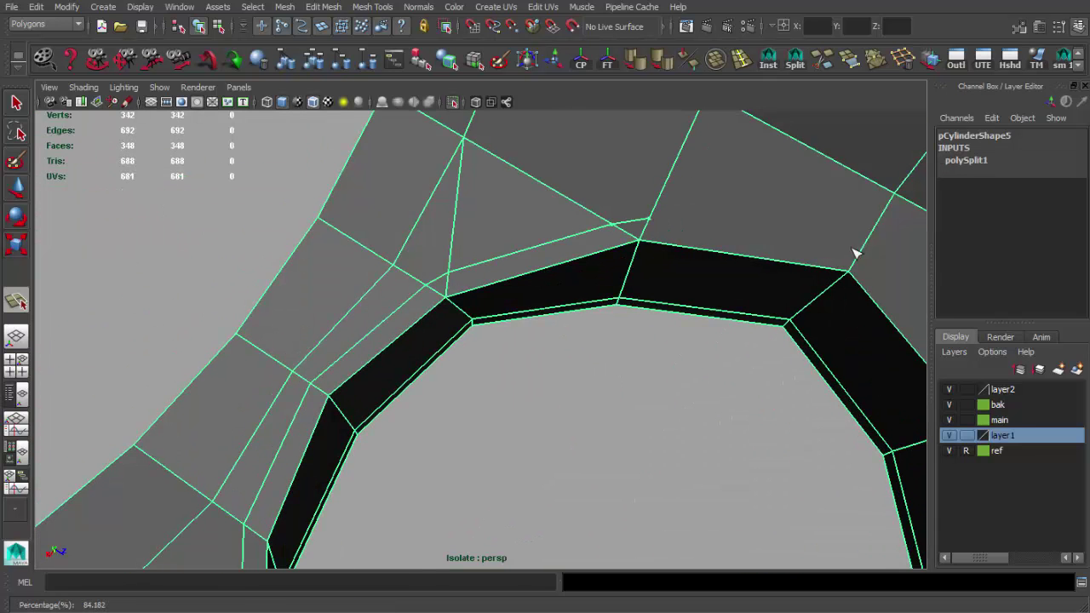
pyautogui.press('Return')
pyautogui.keyDown('alt'); pyautogui.moveTo(701, 250); pyautogui.dragTo(638, 231); pyautogui.keyUp('alt')
# - Merge the stray vertices left by the new cuts into their neighbours
pyautogui.press('q')
pyautogui.moveTo(442, 284)
pyautogui.keyDown('alt'); pyautogui.mouseDown()
pyautogui.moveTo(440, 321)
pyautogui.moveTo(236, 258)
pyautogui.mouseUp(); pyautogui.keyUp('alt')
pyautogui.press('w')
pyautogui.moveTo(525, 307)
pyautogui.keyDown('alt'); pyautogui.mouseDown()
pyautogui.moveTo(552, 292)
pyautogui.moveTo(450, 326)
pyautogui.moveTo(431, 318)
pyautogui.moveTo(574, 384)
pyautogui.moveTo(451, 348)
pyautogui.moveTo(511, 247)
pyautogui.mouseUp(); pyautogui.keyUp('alt')
pyautogui.press('F8')
# - Split another edge from the upper edge down to the horizontal edge
pyautogui.click(820, 69)
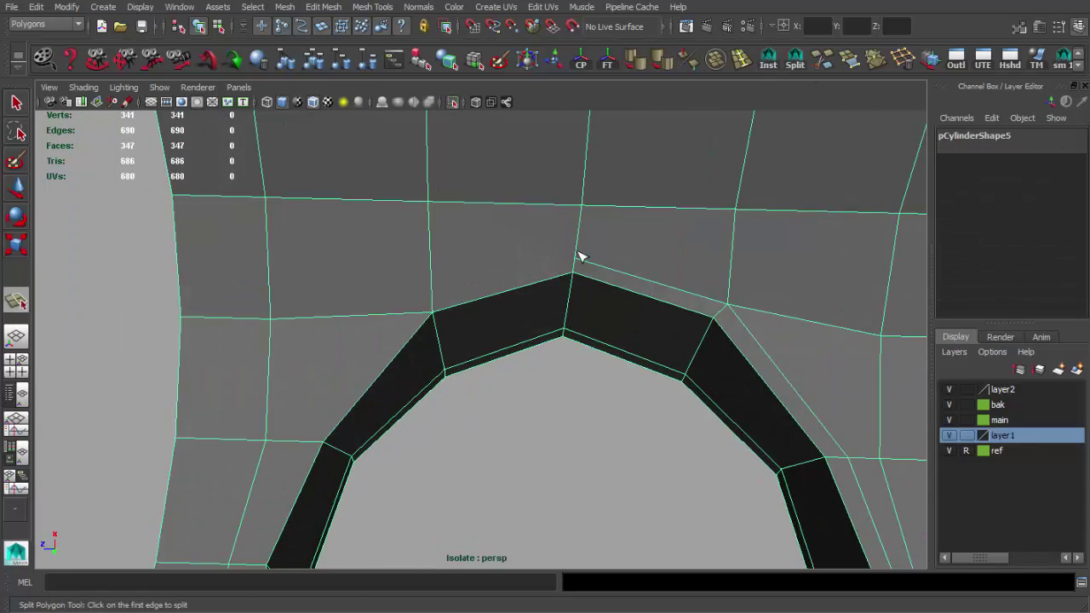
pyautogui.click(576, 258)
pyautogui.click(436, 295)
pyautogui.click(411, 316)
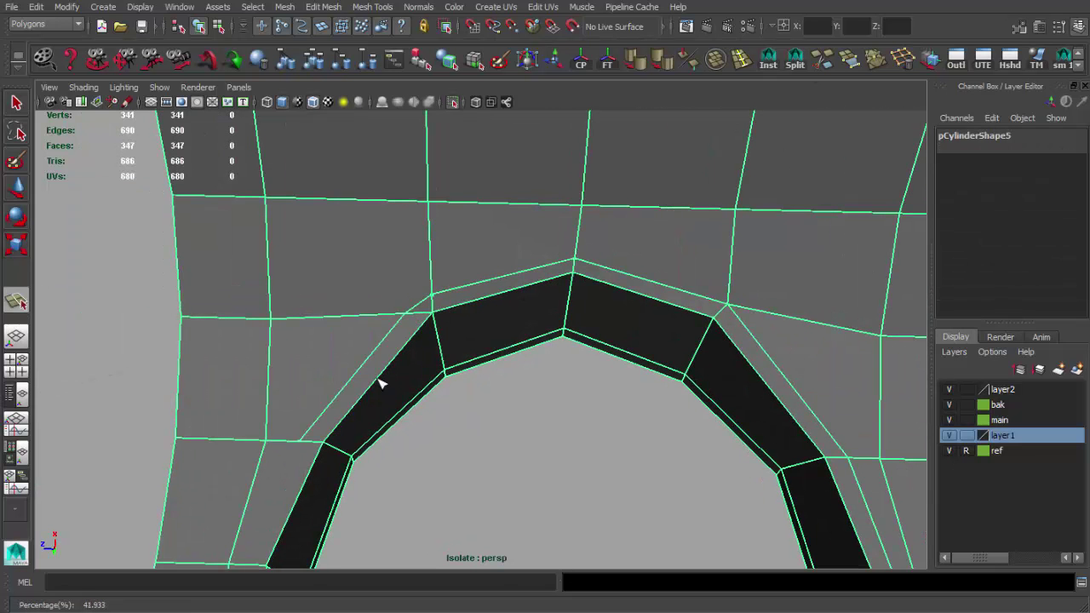
pyautogui.press('Return')
pyautogui.moveTo(571, 316)
pyautogui.keyDown('alt'); pyautogui.mouseDown()
pyautogui.moveTo(398, 254)
pyautogui.moveTo(418, 241)
pyautogui.moveTo(501, 366)
pyautogui.moveTo(587, 358)
pyautogui.mouseUp(); pyautogui.keyUp('alt')
pyautogui.press('q')
pyautogui.press('F8')
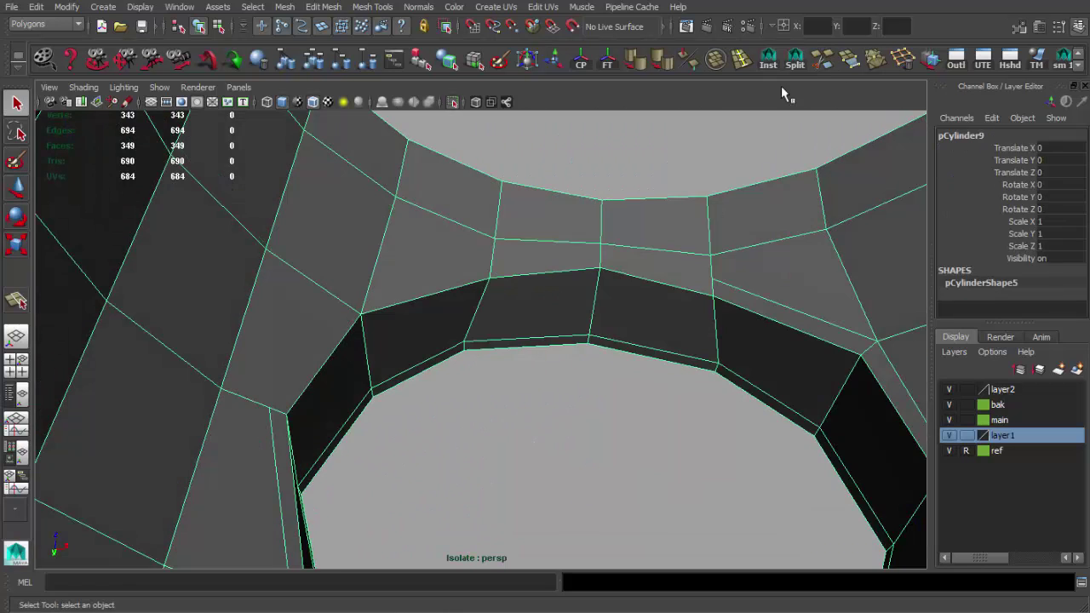
# - Cut along the ring's inner edge and merge the resulting doubled vertices
pyautogui.click(795, 60)
pyautogui.click(718, 272)
pyautogui.keyDown('alt'); pyautogui.moveTo(718, 272); pyautogui.dragTo(638, 231); pyautogui.keyUp('alt')
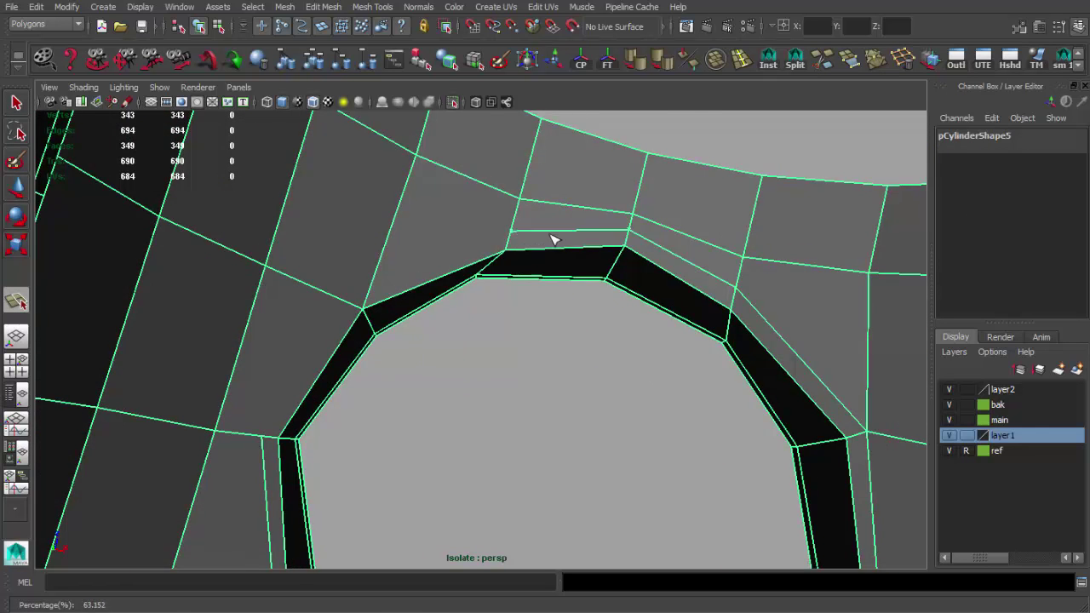
pyautogui.keyDown('alt'); pyautogui.moveTo(552, 240); pyautogui.dragTo(474, 219); pyautogui.keyUp('alt')
pyautogui.click(292, 212)
pyautogui.press('Return')
pyautogui.moveTo(292, 211)
pyautogui.keyDown('alt'); pyautogui.mouseDown()
pyautogui.moveTo(441, 226)
pyautogui.moveTo(585, 287)
pyautogui.moveTo(450, 311)
pyautogui.moveTo(611, 328)
pyautogui.moveTo(499, 264)
pyautogui.moveTo(528, 323)
pyautogui.moveTo(553, 345)
pyautogui.moveTo(621, 299)
pyautogui.moveTo(467, 333)
pyautogui.mouseUp(); pyautogui.keyUp('alt')
pyautogui.click(875, 65)
pyautogui.press('w')
# - Insert an edge loop around the ring's inner wall, then frame and reselect the ring
pyautogui.click(721, 60)
pyautogui.click(518, 347)
pyautogui.press('F8')
pyautogui.press('f')
pyautogui.click(468, 333)
pyautogui.press('space')
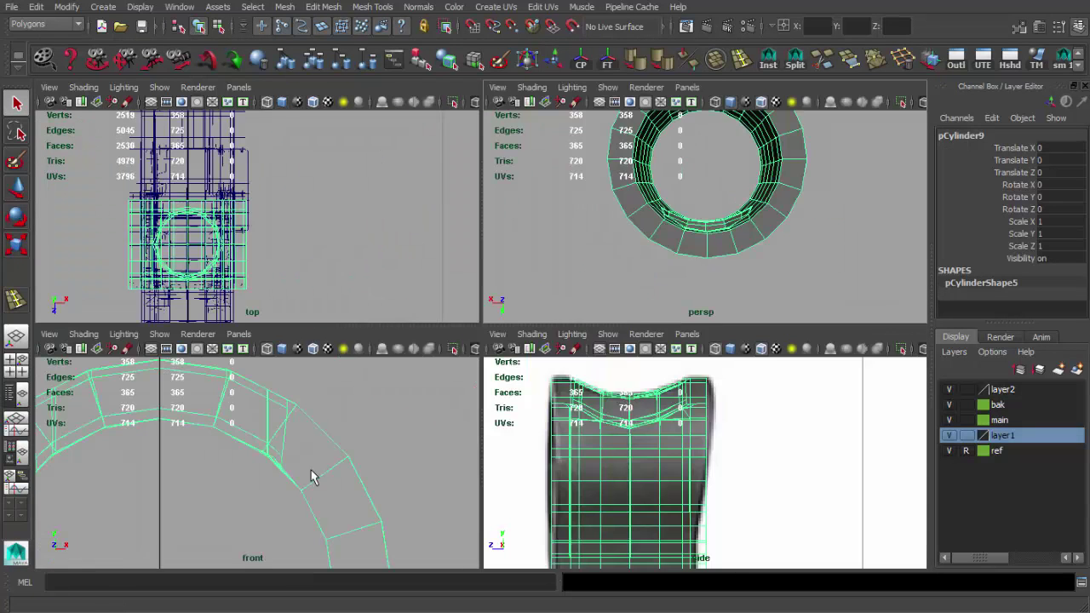
# - In the maximized front view, marquee-select the corner vertices on both sides of the notch for repositioning
pyautogui.press('space')
pyautogui.press('F9')
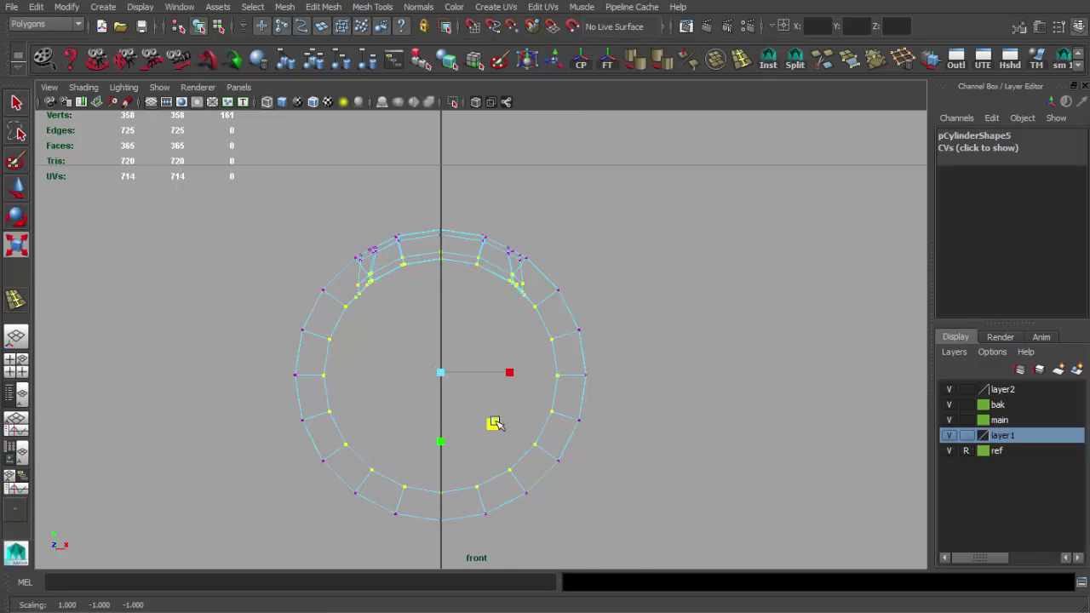
pyautogui.scroll(3, 477, 285)
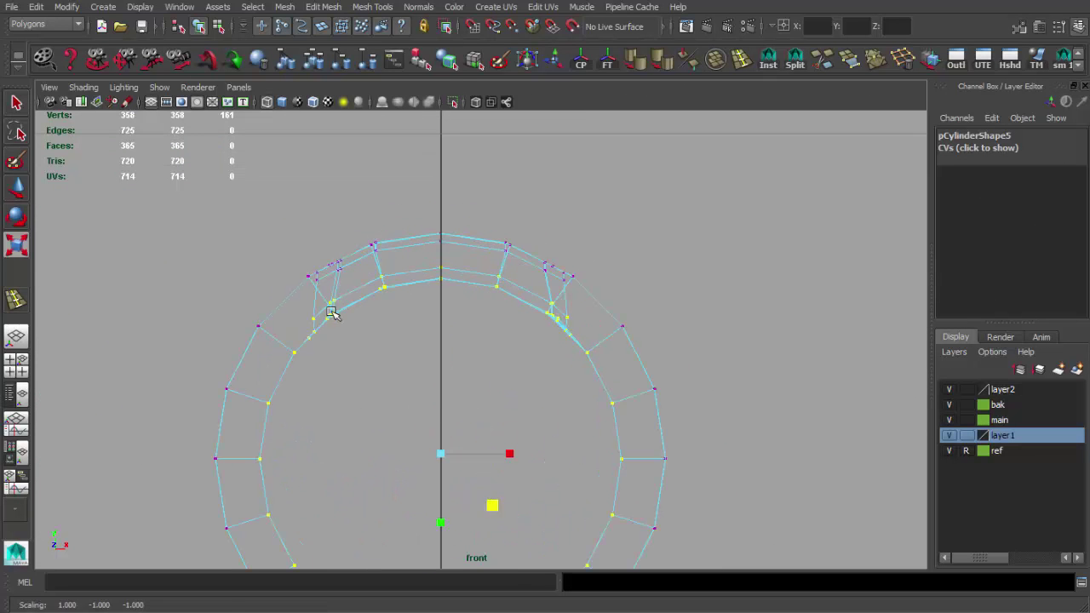
pyautogui.scroll(2, 354, 345)
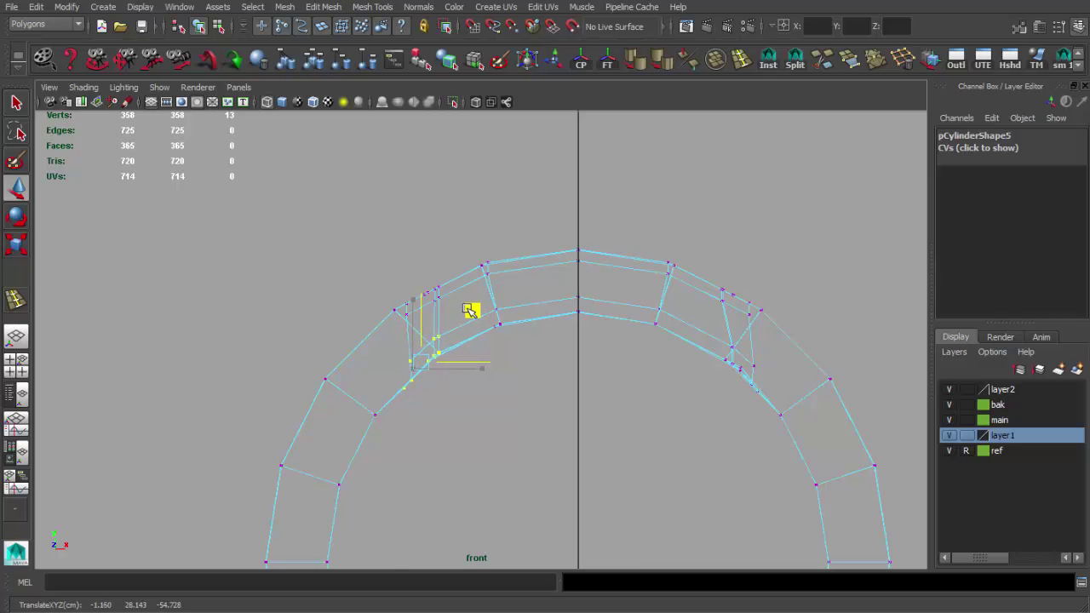
pyautogui.keyDown('alt'); pyautogui.moveTo(664, 342); pyautogui.dragTo(481, 357, button='middle'); pyautogui.keyUp('alt')
pyautogui.moveTo(524, 349); pyautogui.dragTo(582, 415)
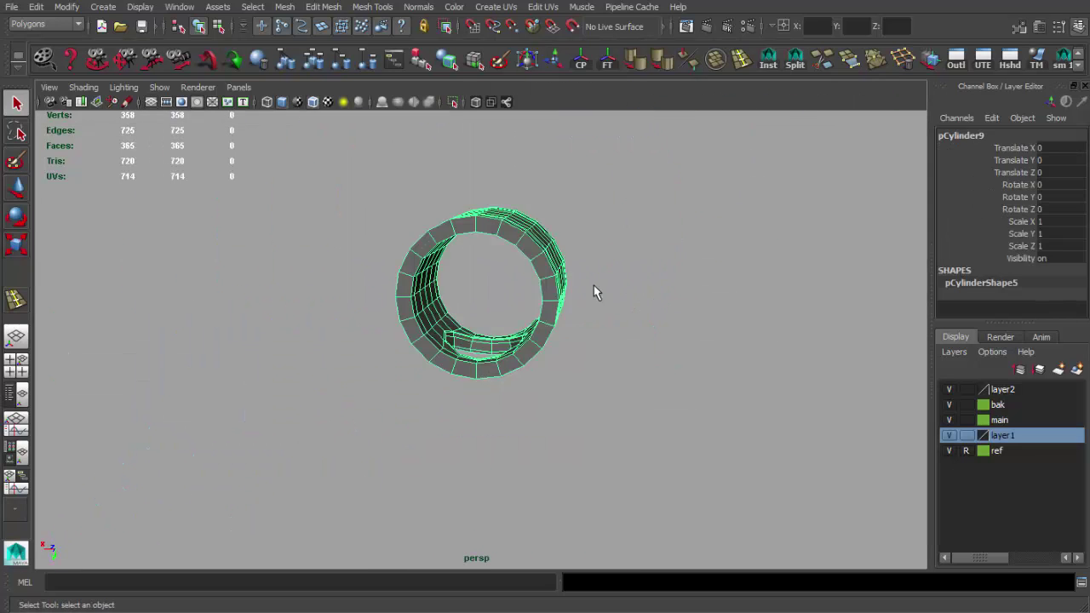
# - Preview the sight ring with smoothing applied, then undo back to the low-poly ring
pyautogui.click(463, 370)
pyautogui.scroll(3, 554, 394)
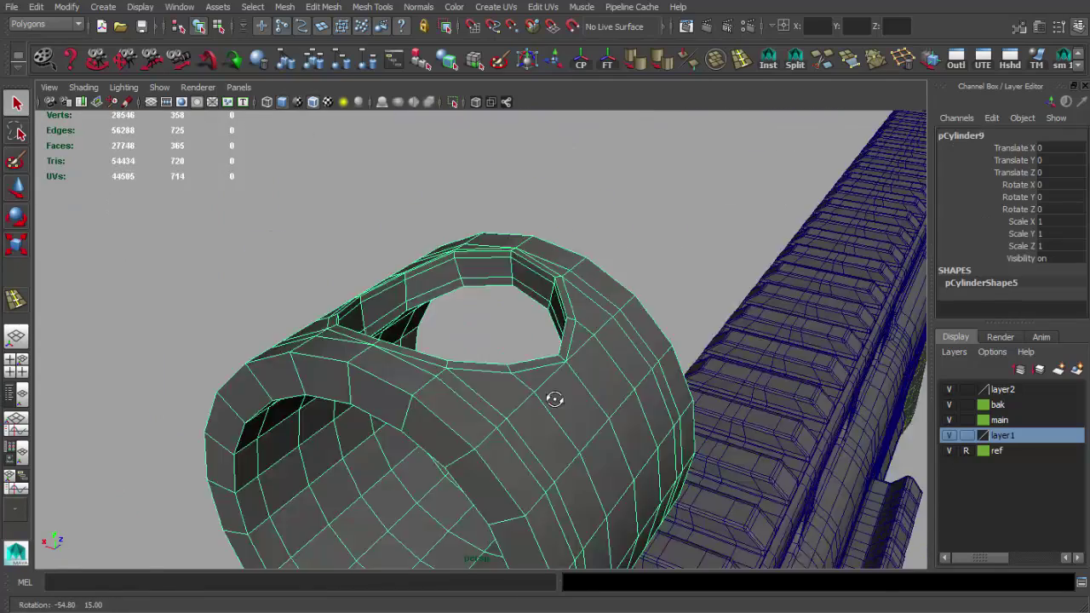
pyautogui.scroll(-2, 458, 321)
pyautogui.keyDown('alt'); pyautogui.moveTo(458, 321); pyautogui.dragTo(431, 305); pyautogui.keyUp('alt')
pyautogui.keyDown('shift'); pyautogui.moveTo(431, 305); pyautogui.dragTo(475, 380, button='right'); pyautogui.keyUp('shift')
pyautogui.click(603, 302)
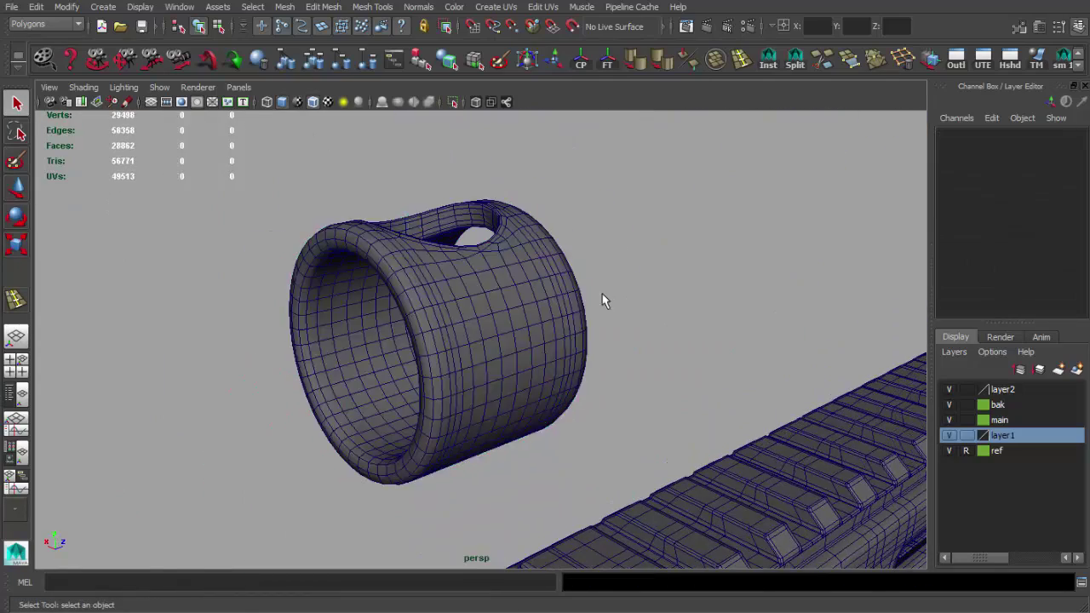
pyautogui.scroll(3, 604, 302)
pyautogui.click(328, 101)
pyautogui.moveTo(322, 225)
pyautogui.keyDown('alt'); pyautogui.mouseDown()
pyautogui.moveTo(622, 195)
pyautogui.moveTo(778, 156)
pyautogui.moveTo(587, 195)
pyautogui.moveTo(476, 267)
pyautogui.mouseUp(); pyautogui.keyUp('alt')
pyautogui.scroll(5, 476, 268)
pyautogui.moveTo(409, 292)
pyautogui.keyDown('alt'); pyautogui.mouseDown()
pyautogui.moveTo(384, 309)
pyautogui.moveTo(586, 331)
pyautogui.moveTo(482, 268)
pyautogui.moveTo(437, 280)
pyautogui.moveTo(435, 303)
pyautogui.mouseUp(); pyautogui.keyUp('alt')
pyautogui.hotkey('ctrl', 'z')
# - Select the band of faces on the ring's underside and delete them
pyautogui.press('F11')
pyautogui.moveTo(477, 269)
pyautogui.keyDown('alt'); pyautogui.mouseDown()
pyautogui.moveTo(378, 246)
pyautogui.moveTo(436, 271)
pyautogui.mouseUp(); pyautogui.keyUp('alt')
pyautogui.keyDown('alt'); pyautogui.moveTo(508, 320); pyautogui.dragTo(442, 232); pyautogui.keyUp('alt')
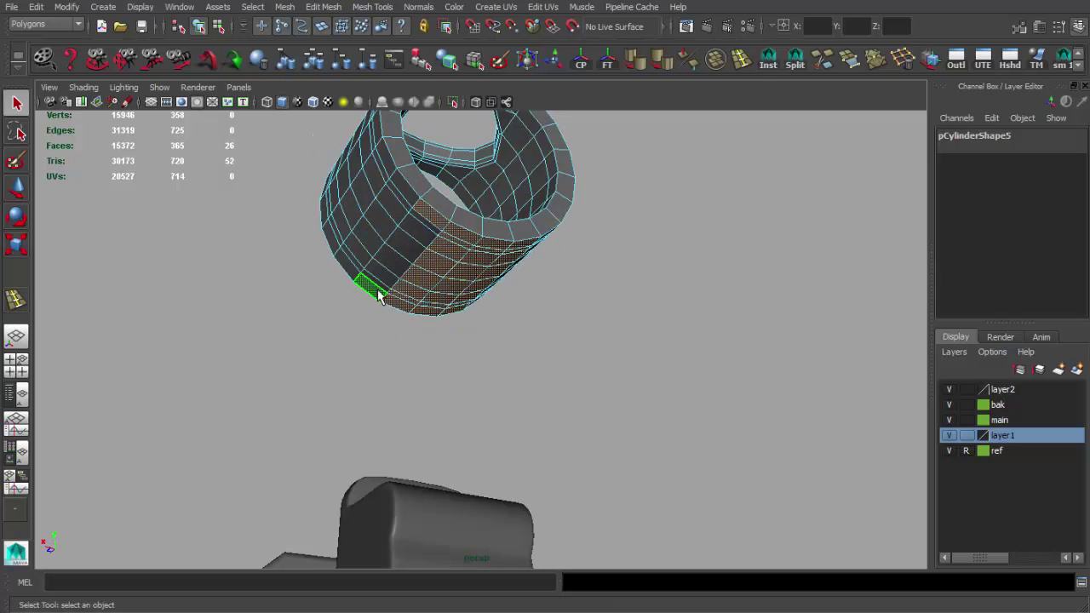
pyautogui.keyDown('alt'); pyautogui.moveTo(503, 308); pyautogui.dragTo(369, 247); pyautogui.keyUp('alt')
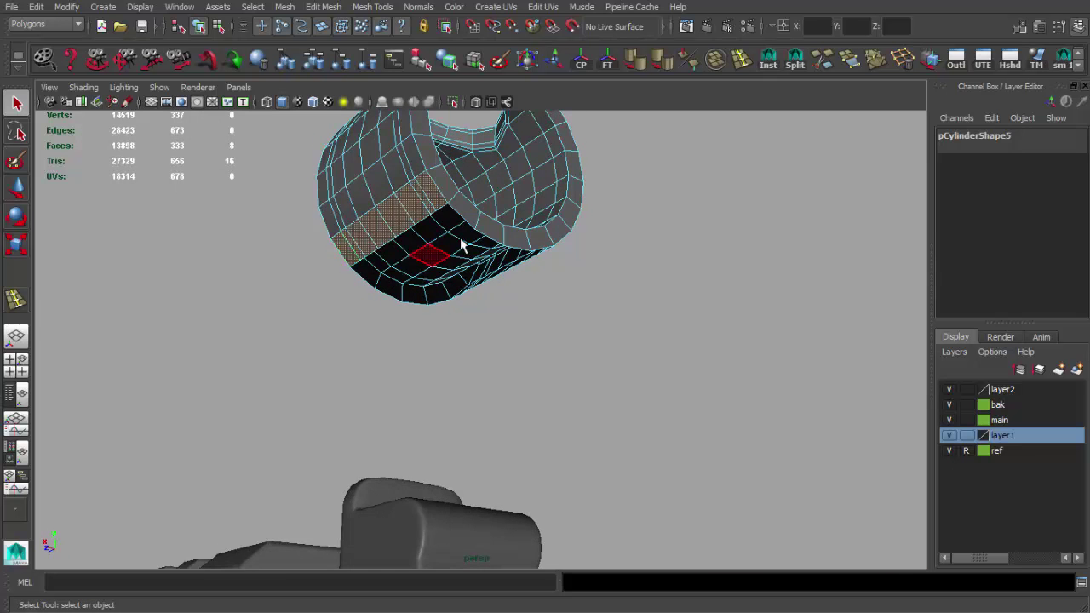
pyautogui.keyDown('alt'); pyautogui.moveTo(460, 245); pyautogui.dragTo(407, 322); pyautogui.keyUp('alt')
pyautogui.keyDown('alt'); pyautogui.moveTo(482, 335); pyautogui.dragTo(488, 290); pyautogui.keyUp('alt')
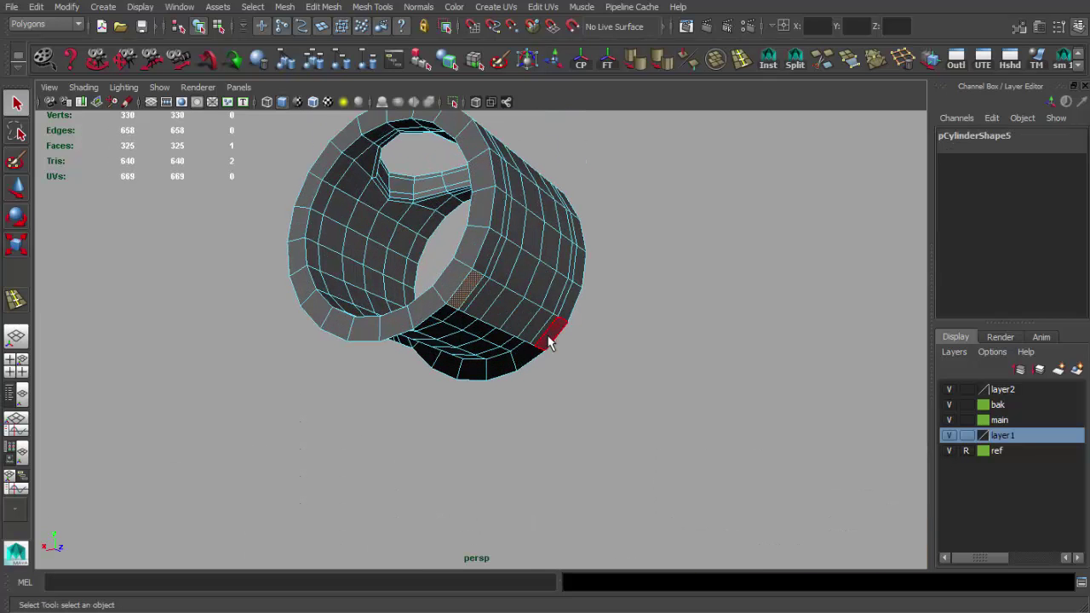
pyautogui.press('Delete')
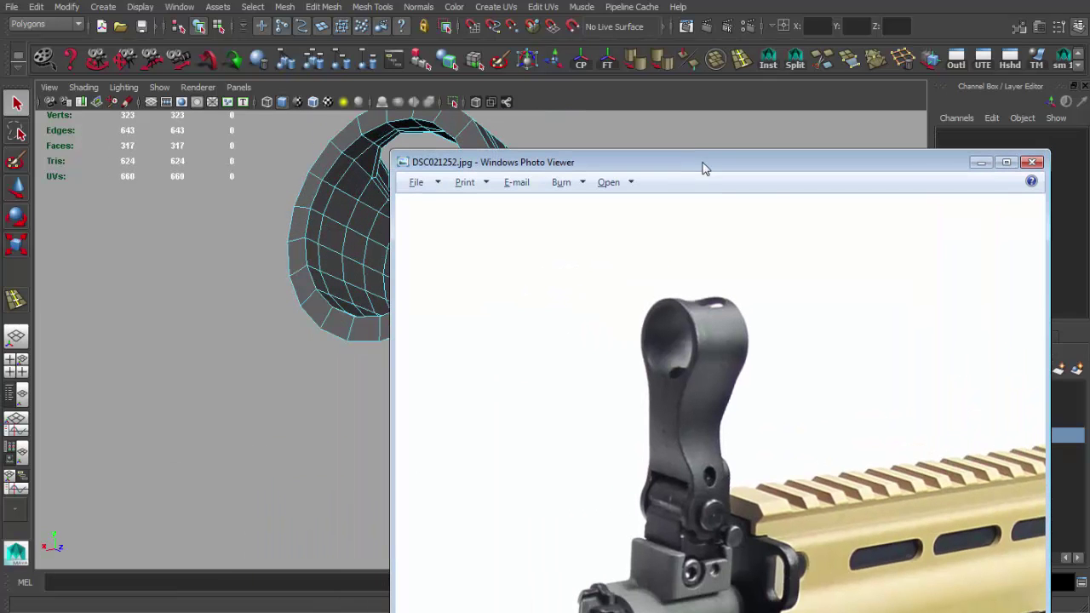
pyautogui.moveTo(778, 166); pyautogui.dragTo(549, 603)
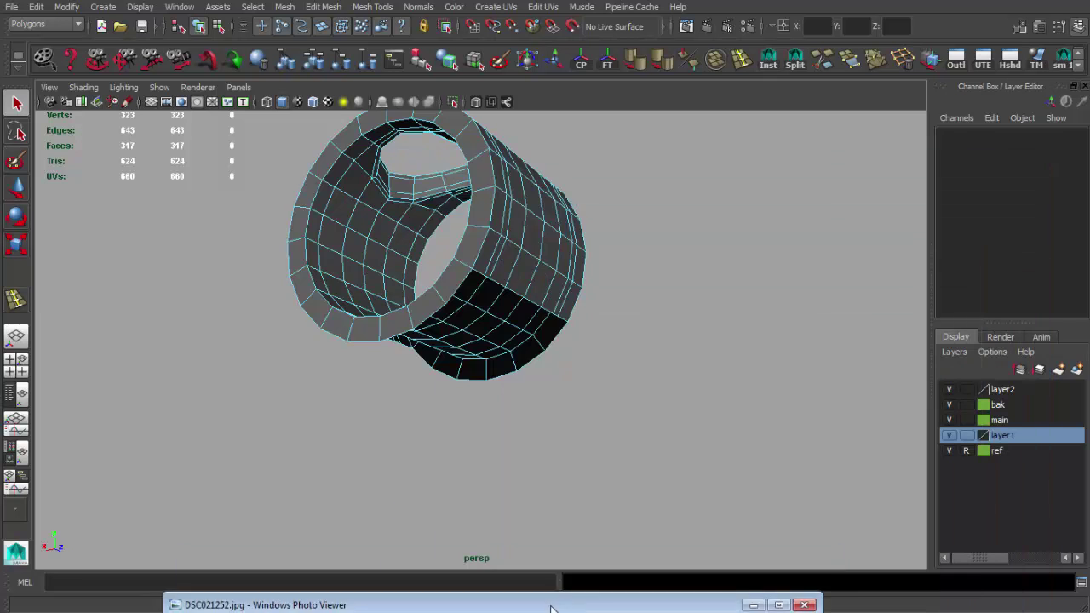
pyautogui.moveTo(572, 314)
pyautogui.keyDown('alt'); pyautogui.mouseDown()
pyautogui.moveTo(452, 309)
pyautogui.moveTo(504, 262)
pyautogui.mouseUp(); pyautogui.keyUp('alt')
# - Extrude the ring's open bottom edges downward into a leg in the side view
pyautogui.press('space')
pyautogui.press('space')
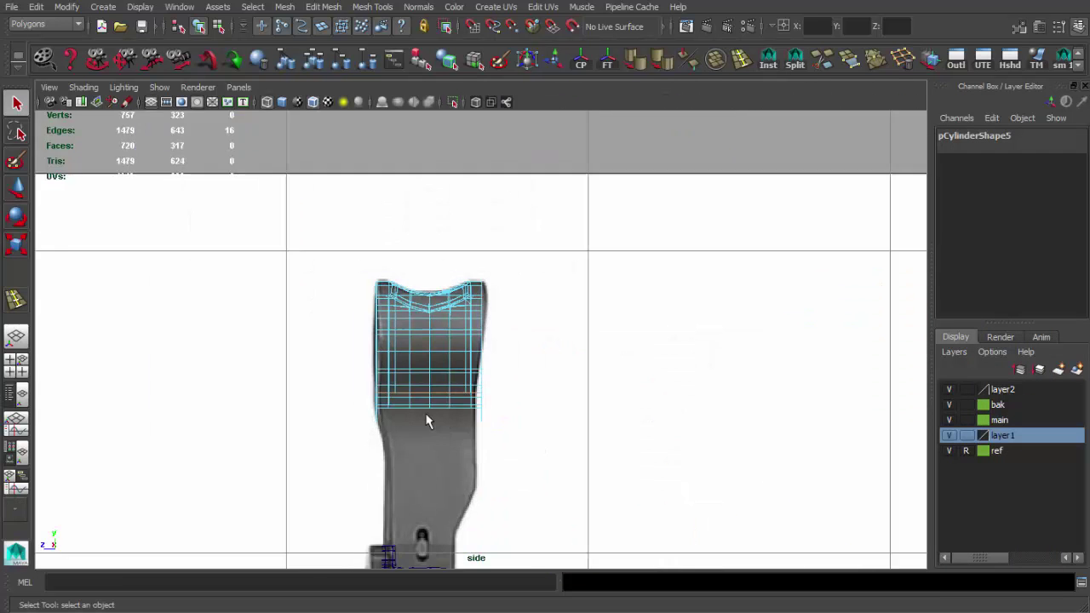
pyautogui.hotkey('ctrl', 'e')
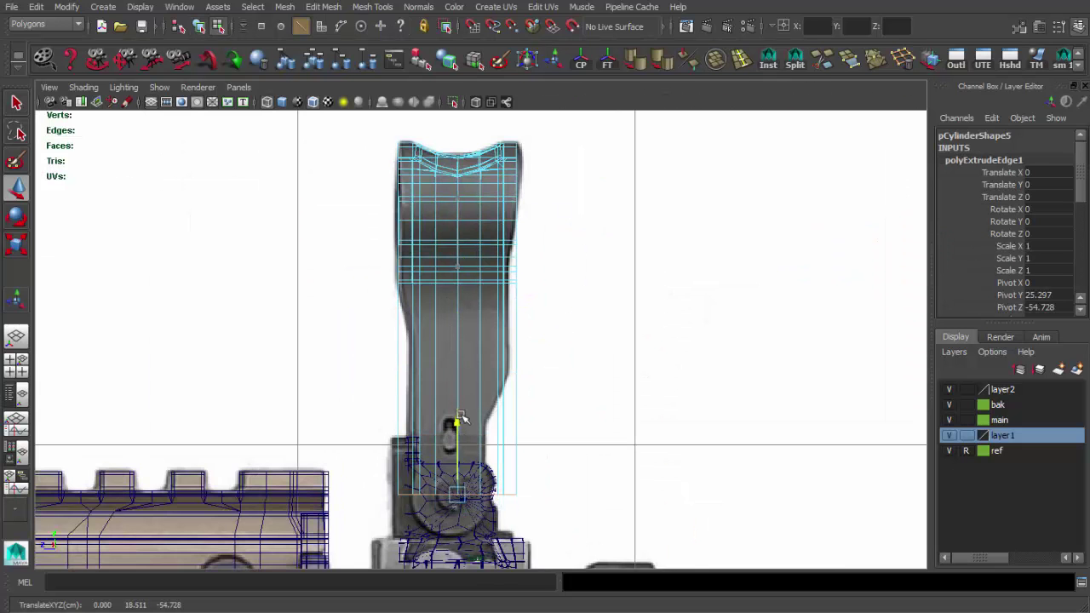
pyautogui.scroll(2, 460, 419)
pyautogui.scroll(-1, 473, 338)
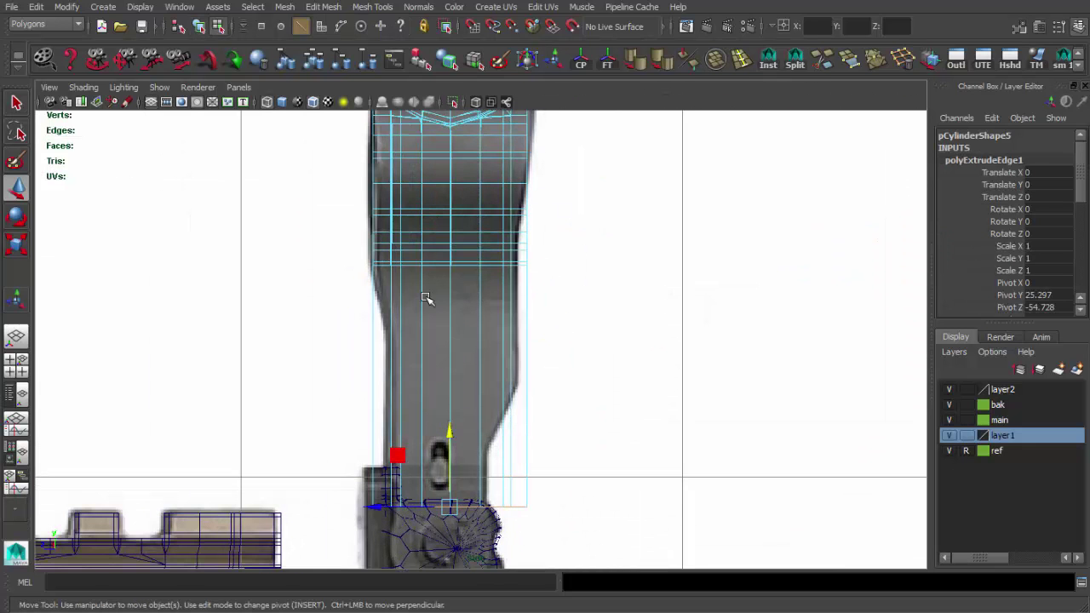
pyautogui.press('F8')
pyautogui.press('q')
pyautogui.keyDown('alt'); pyautogui.moveTo(425, 278); pyautogui.dragTo(431, 319, button='middle'); pyautogui.keyUp('alt')
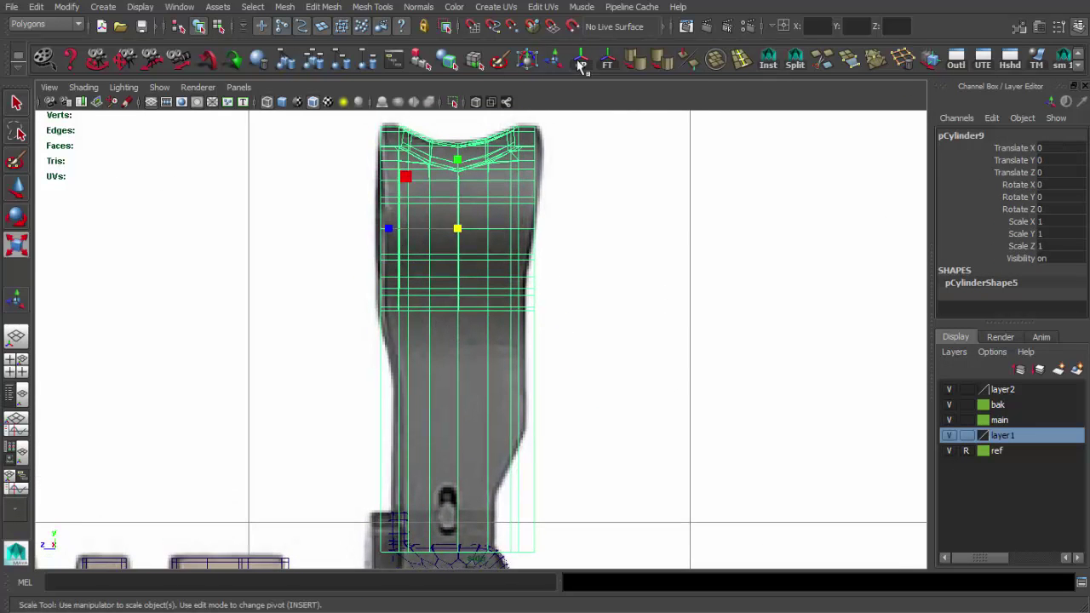
# - Insert a horizontal edge loop across the lower leg in the side view
pyautogui.press('w')
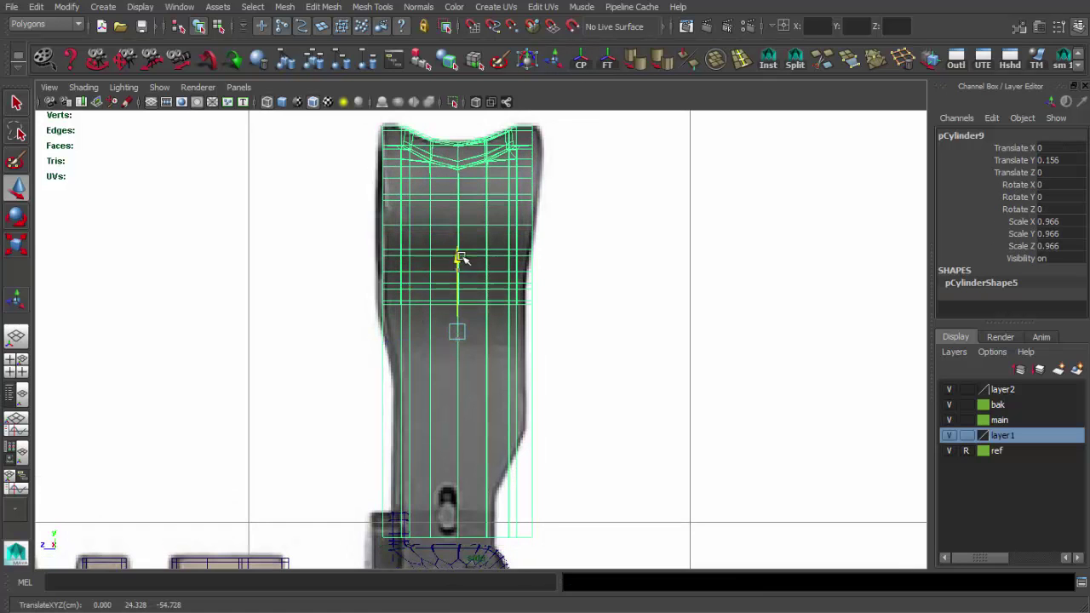
pyautogui.keyDown('shift'); pyautogui.moveTo(401, 281); pyautogui.dragTo(408, 324, button='right'); pyautogui.keyUp('shift')
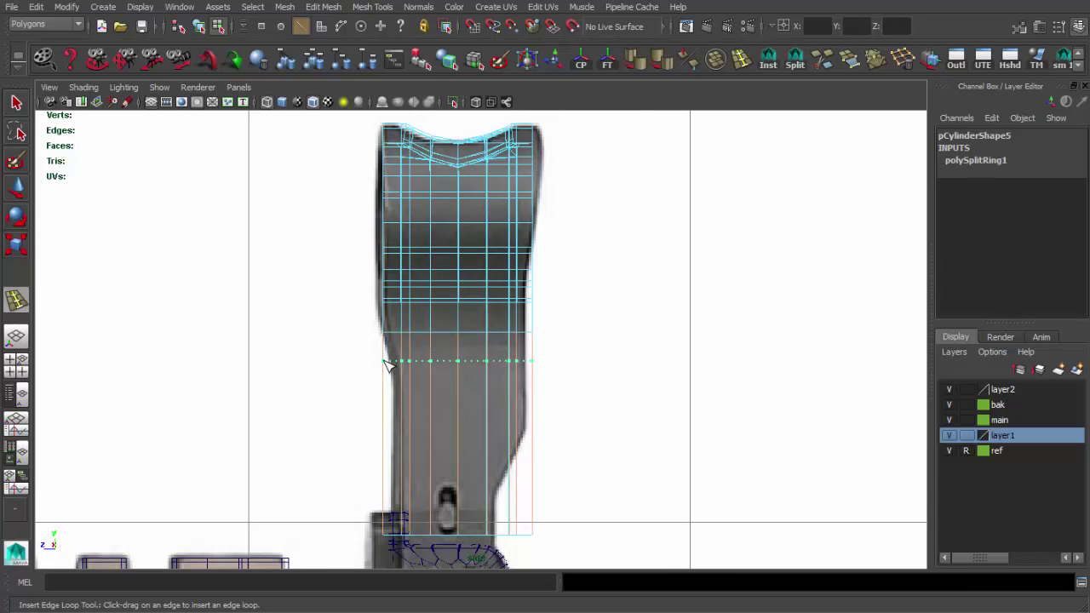
pyautogui.click(536, 440)
pyautogui.press('q')
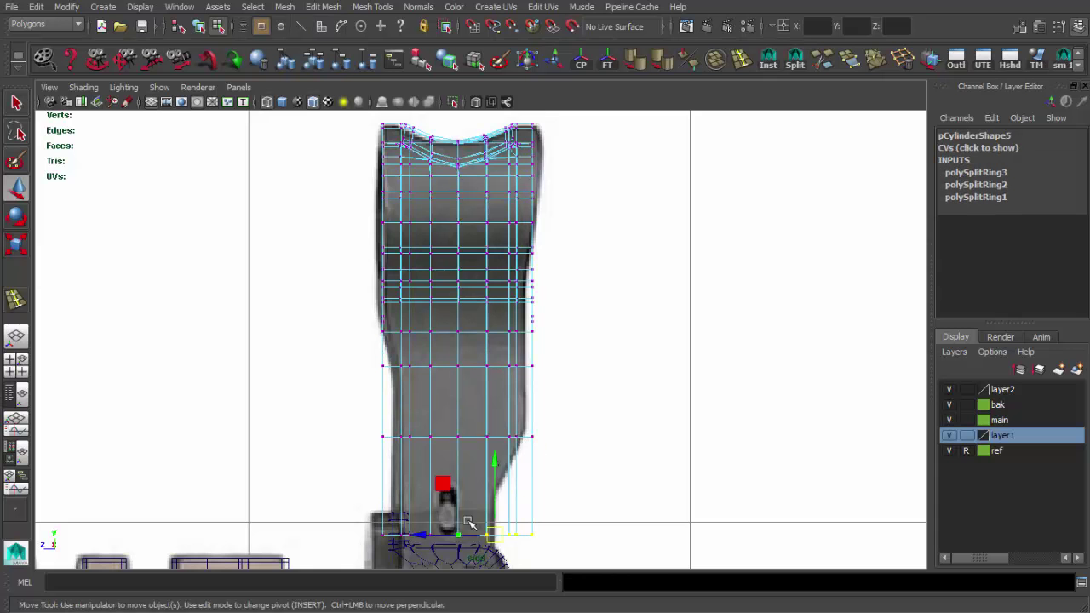
# - Insert matching horizontal edge loops across the left and right legs in perspective
pyautogui.press('space')
pyautogui.press('space')
pyautogui.press('F8')
pyautogui.press('q')
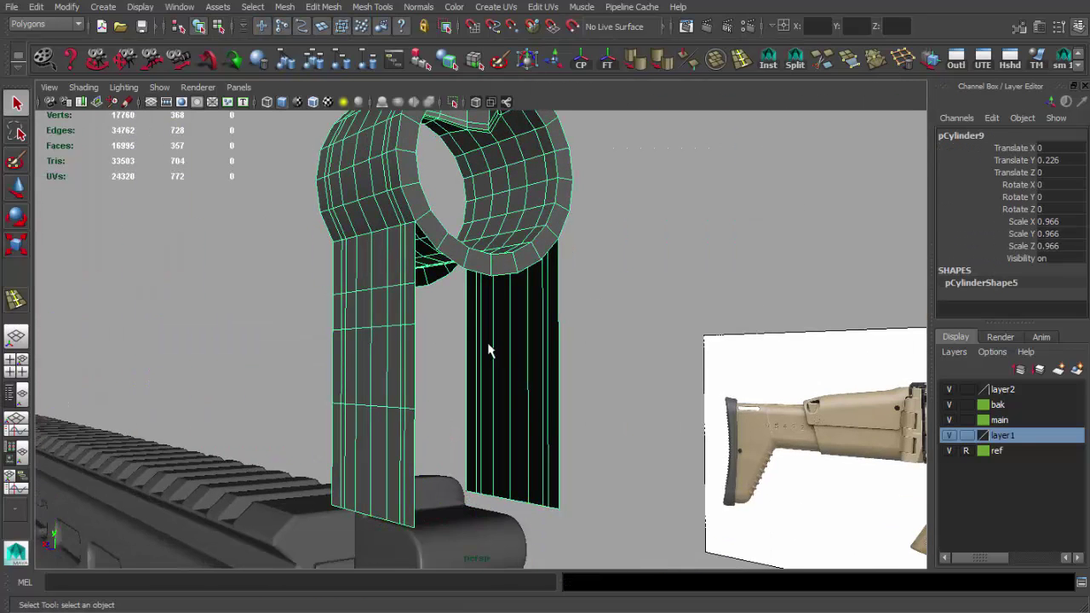
pyautogui.keyDown('alt'); pyautogui.moveTo(489, 349); pyautogui.dragTo(574, 369); pyautogui.keyUp('alt')
pyautogui.keyDown('shift'); pyautogui.moveTo(574, 370); pyautogui.dragTo(551, 414, button='right'); pyautogui.keyUp('shift')
pyautogui.click(550, 415)
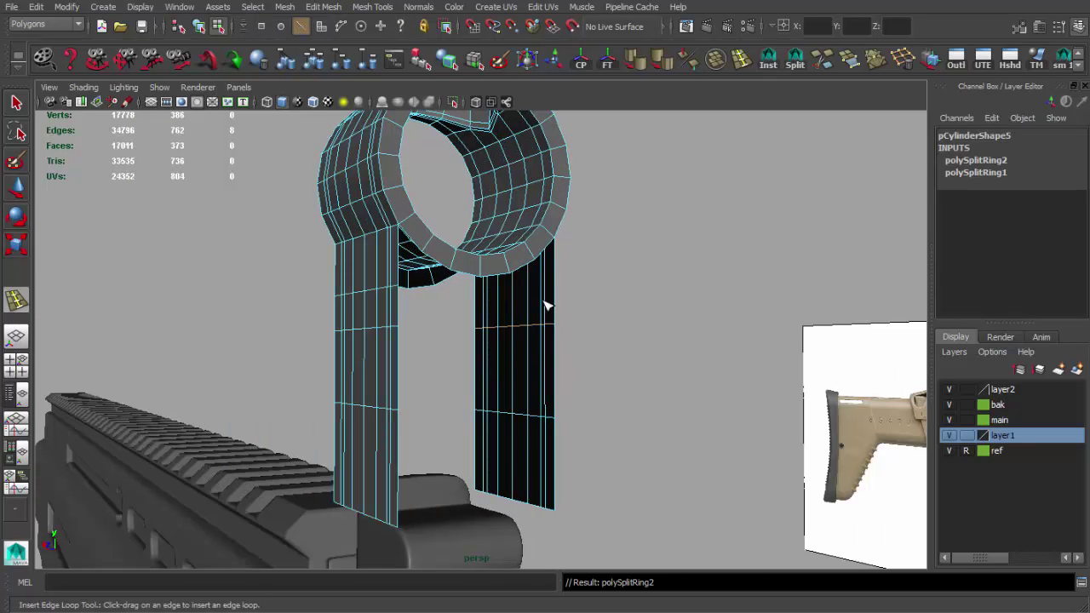
pyautogui.click(528, 292)
# - Select and adjust the lower leg vertices in the side view
pyautogui.press('q')
pyautogui.press('space')
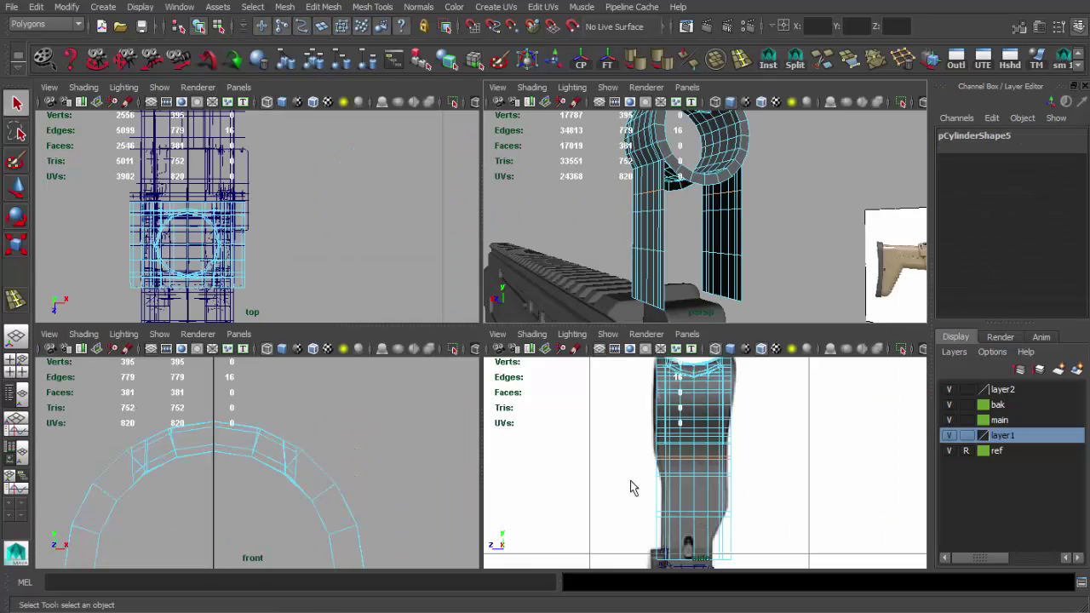
pyautogui.press('r')
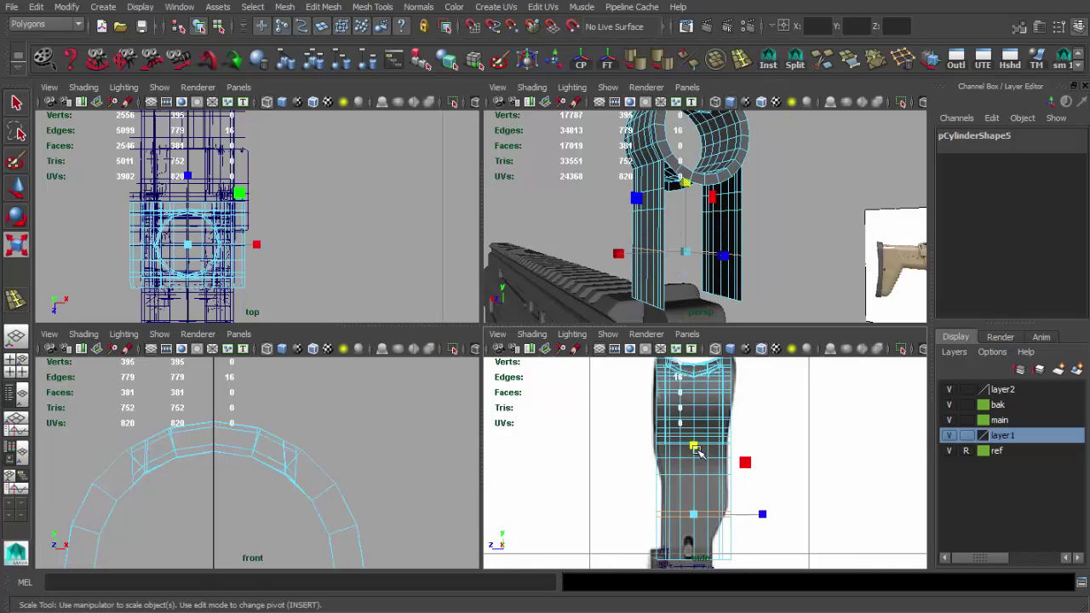
pyautogui.press('space')
pyautogui.keyDown('alt'); pyautogui.moveTo(540, 392); pyautogui.dragTo(535, 332, button='middle'); pyautogui.keyUp('alt')
pyautogui.press('w')
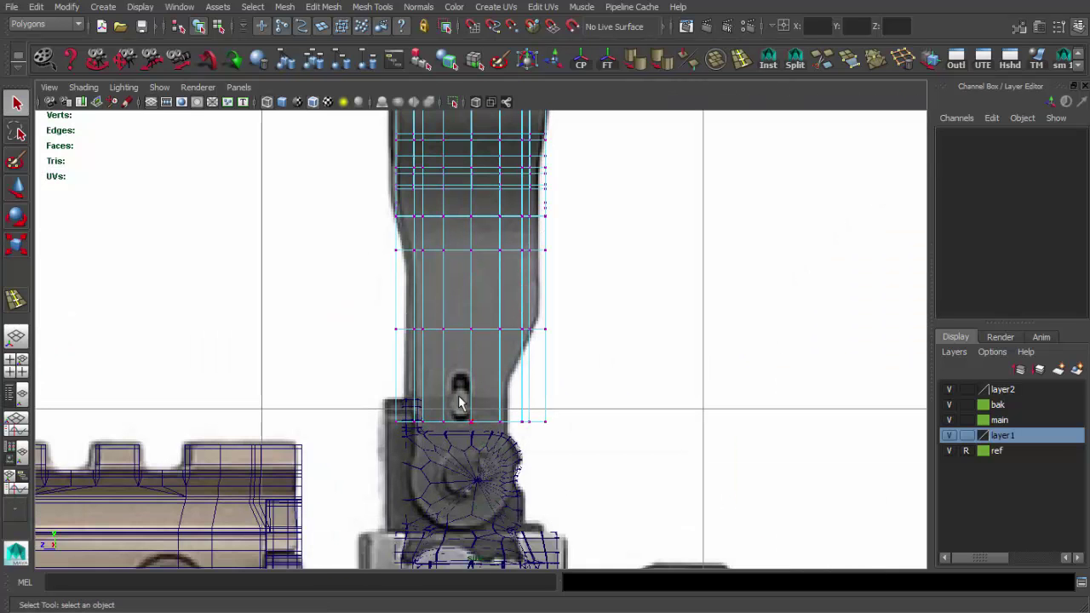
pyautogui.click(528, 329)
pyautogui.moveTo(528, 211); pyautogui.dragTo(528, 212, button='right')
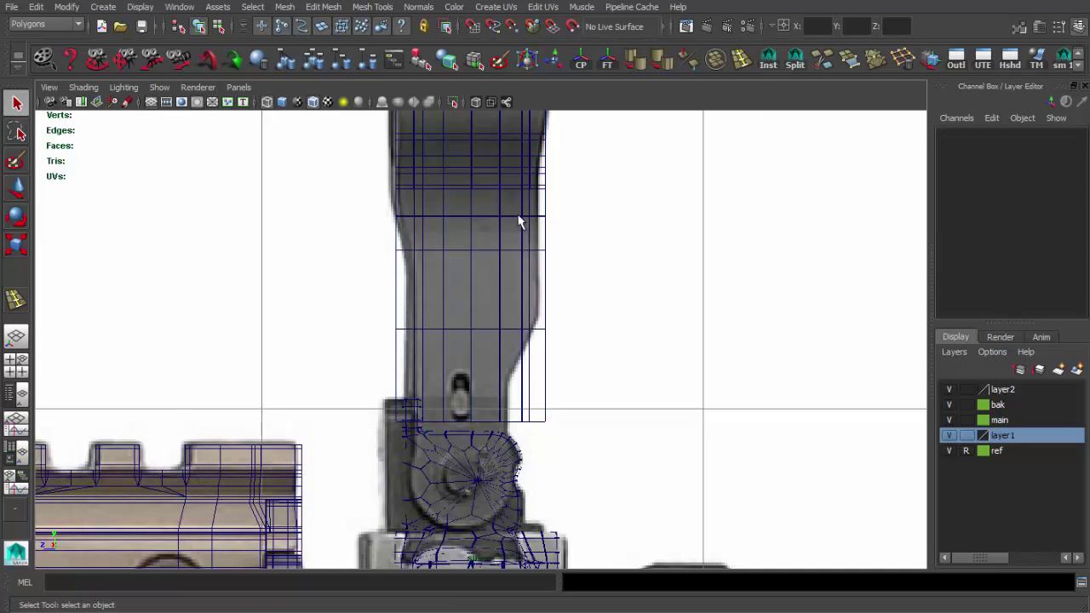
# - Save the scene as weapon_0x.0001.ma and bring up the Mesh Tools menu
pyautogui.keyDown('alt'); pyautogui.moveTo(477, 255); pyautogui.dragTo(440, 322, button='middle'); pyautogui.keyUp('alt')
pyautogui.hotkey('ctrl', 's')
pyautogui.click(324, 7)
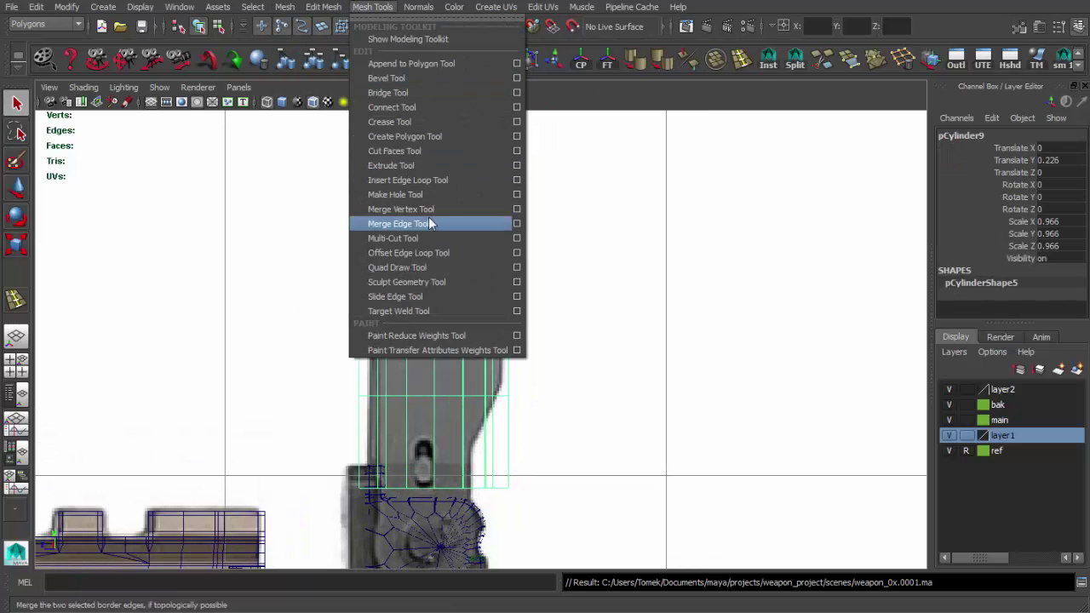
# - Cut across the sight leg with Cut Faces, then slide the lower vertices sideways to narrow the base
pyautogui.click(396, 150)
pyautogui.moveTo(504, 445); pyautogui.dragTo(504, 444)
pyautogui.scroll(1, 501, 383)
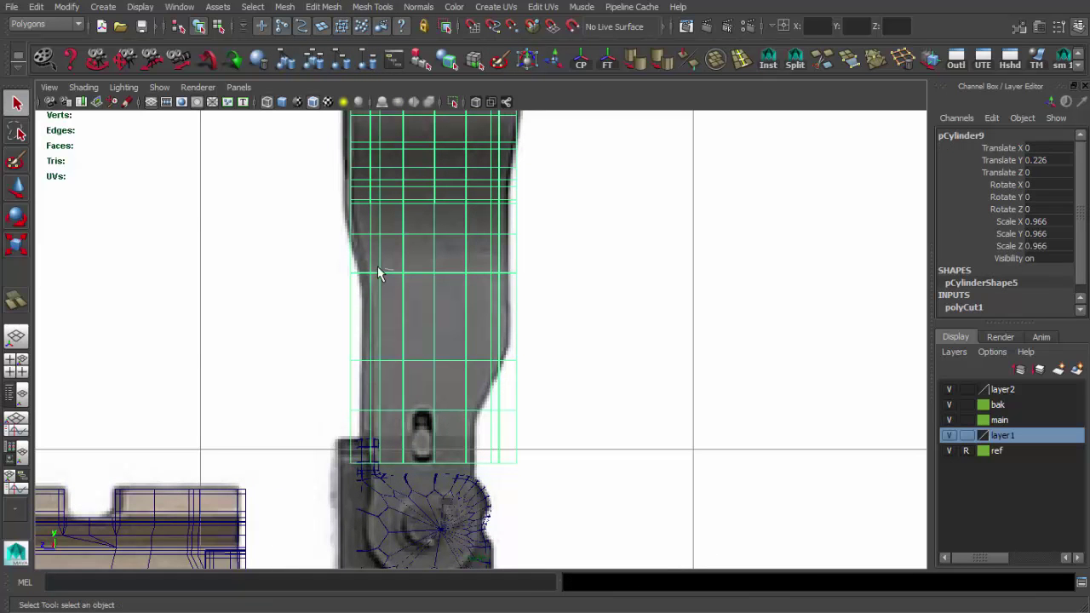
pyautogui.moveTo(377, 272); pyautogui.dragTo(377, 255, button='right')
pyautogui.moveTo(341, 256); pyautogui.dragTo(421, 477)
pyautogui.press('w')
pyautogui.moveTo(366, 367); pyautogui.dragTo(321, 368)
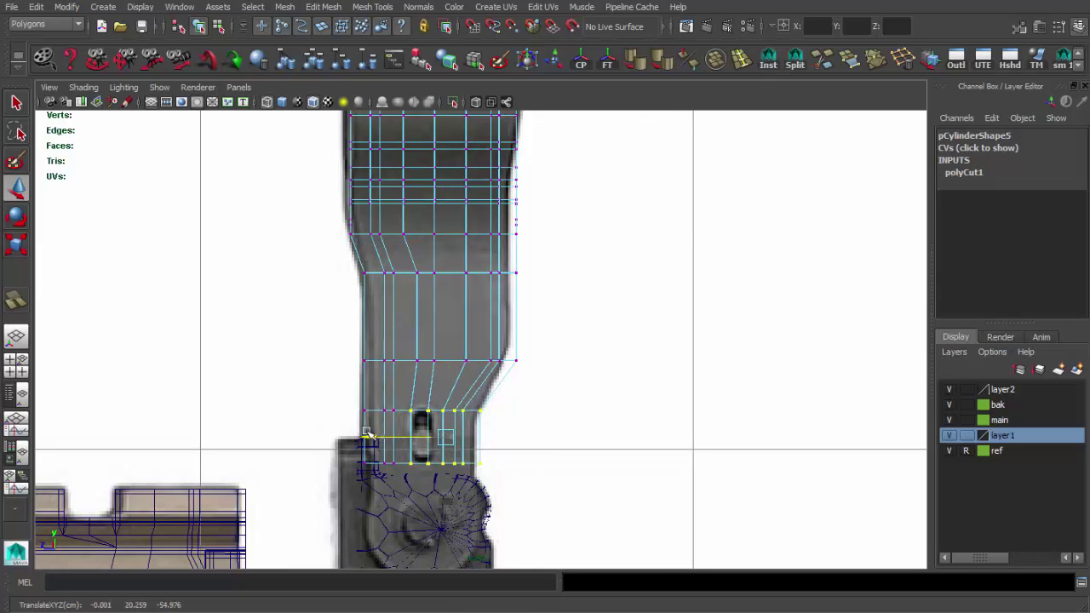
pyautogui.scroll(-2, 366, 434)
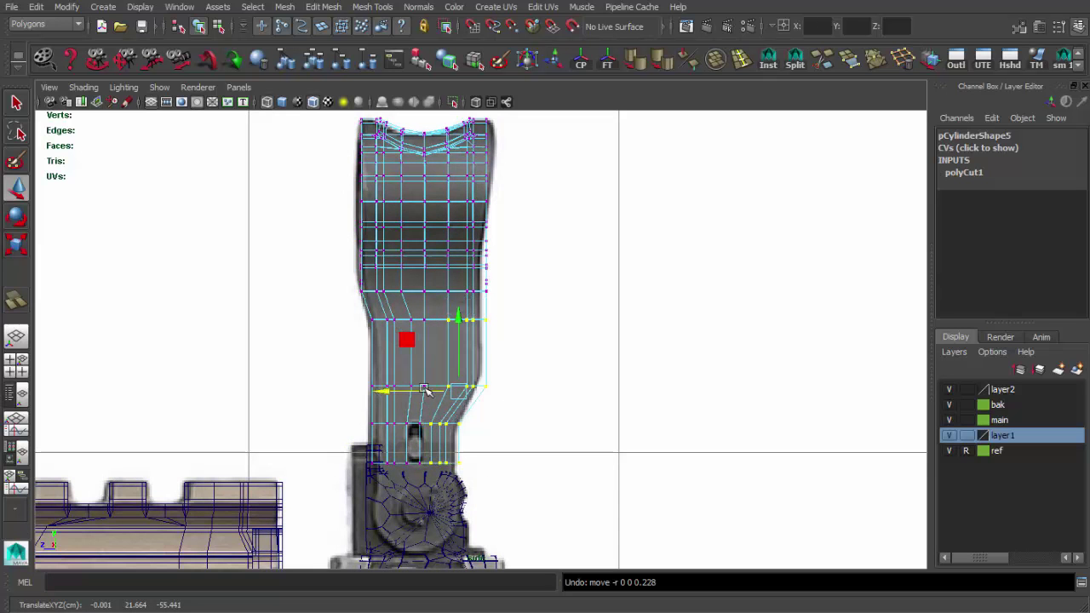
pyautogui.scroll(-2, 486, 324)
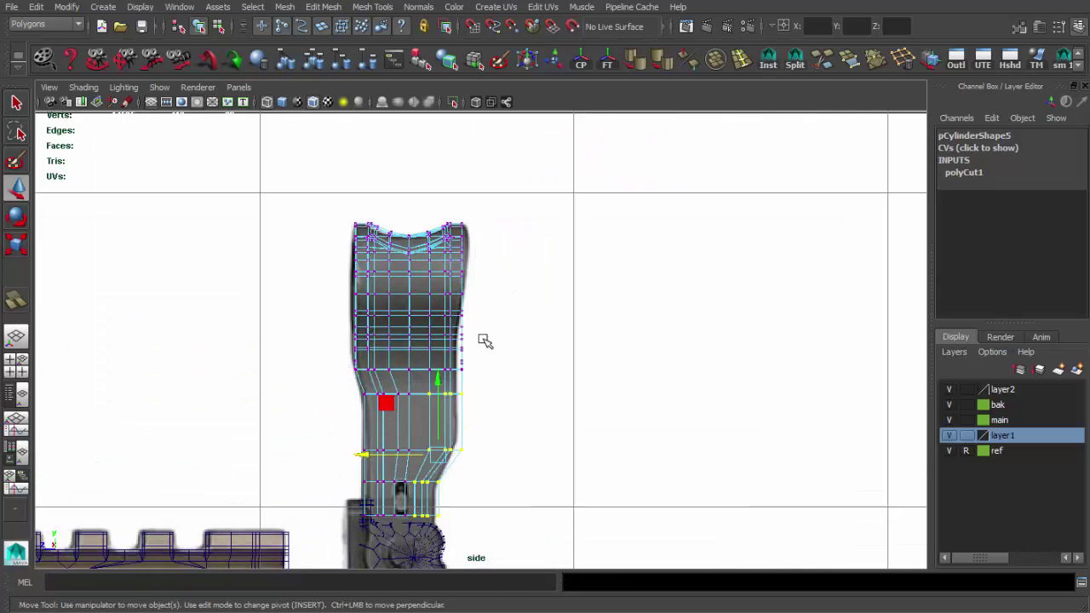
pyautogui.scroll(2, 468, 455)
# - Select the front sight mesh and compare it against the reference photo
pyautogui.press('space')
pyautogui.press('space')
pyautogui.press('q')
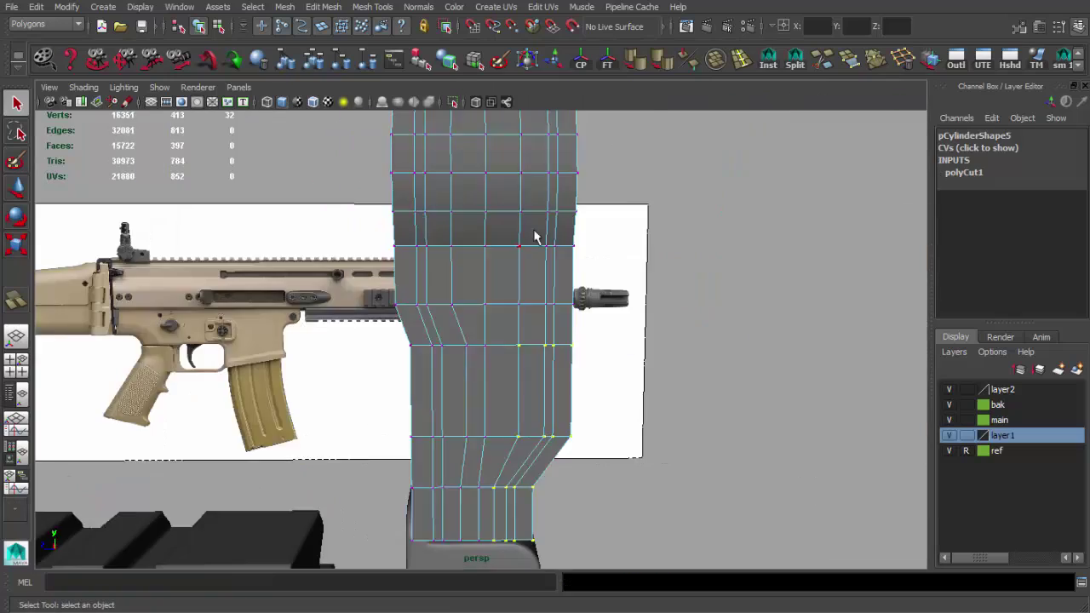
pyautogui.moveTo(695, 365)
pyautogui.keyDown('alt'); pyautogui.mouseDown()
pyautogui.moveTo(564, 316)
pyautogui.moveTo(681, 290)
pyautogui.moveTo(761, 452)
pyautogui.moveTo(477, 362)
pyautogui.moveTo(622, 277)
pyautogui.moveTo(543, 296)
pyautogui.moveTo(493, 341)
pyautogui.mouseUp(); pyautogui.keyUp('alt')
pyautogui.click(478, 362)
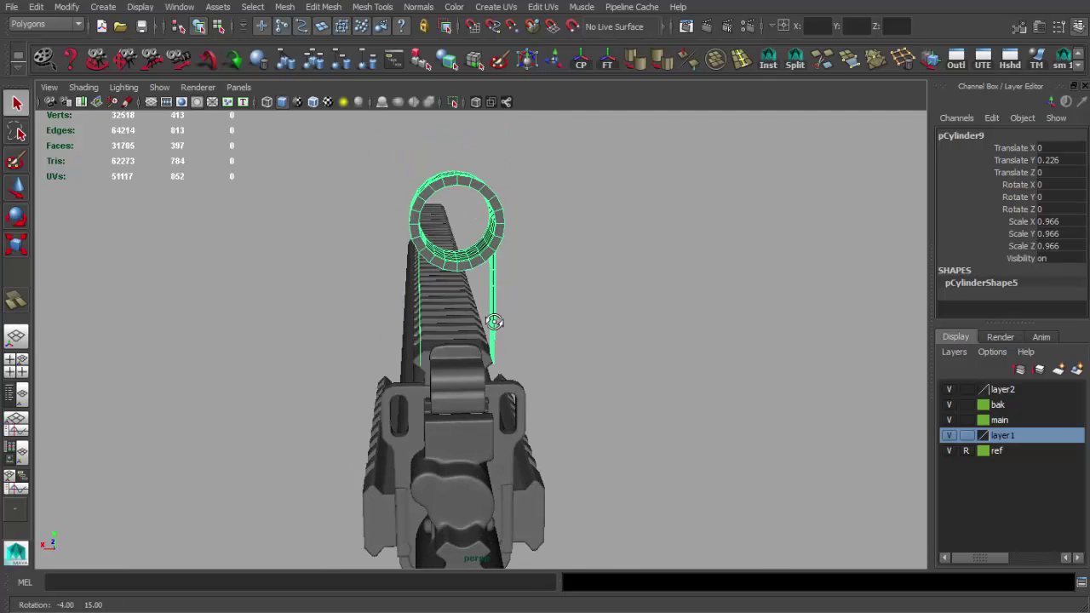
pyautogui.hotkey('alt', 'Tab')
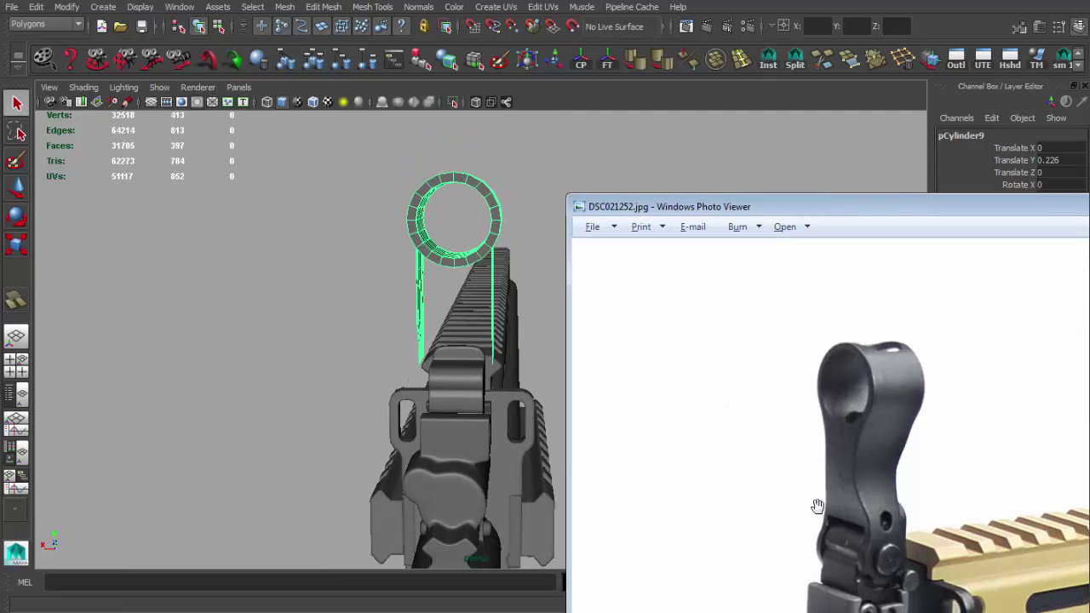
pyautogui.moveTo(817, 506); pyautogui.dragTo(806, 510)
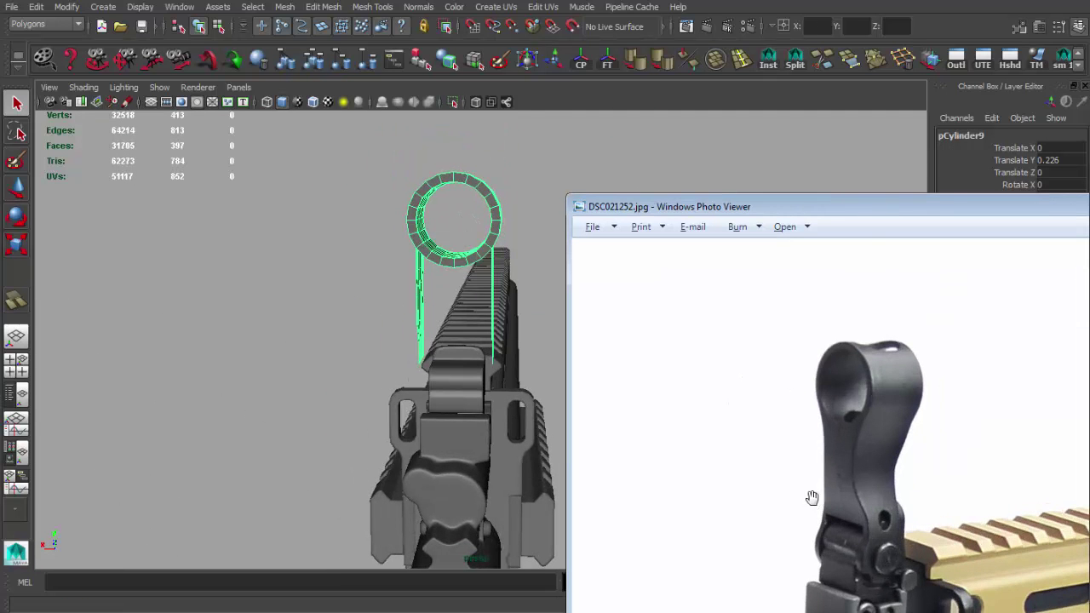
pyautogui.click(460, 332)
pyautogui.keyDown('alt'); pyautogui.moveTo(460, 332); pyautogui.dragTo(452, 379); pyautogui.keyUp('alt')
pyautogui.press('F10')
pyautogui.press('space')
pyautogui.press('space')
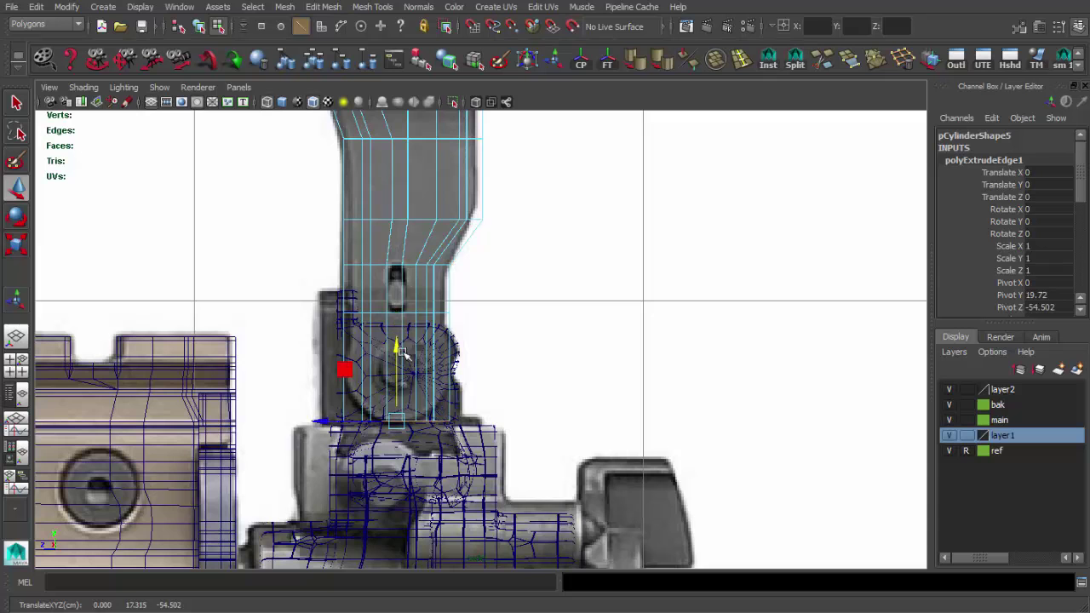
# - Orbit around the legs and line up the reference photo on the leg shape
pyautogui.press('space')
pyautogui.press('space')
pyautogui.press('F8')
pyautogui.keyDown('alt'); pyautogui.moveTo(464, 277); pyautogui.dragTo(481, 305); pyautogui.keyUp('alt')
pyautogui.hotkey('alt', 'Tab')
pyautogui.scroll(2, 724, 511)
pyautogui.moveTo(766, 494); pyautogui.dragTo(713, 532)
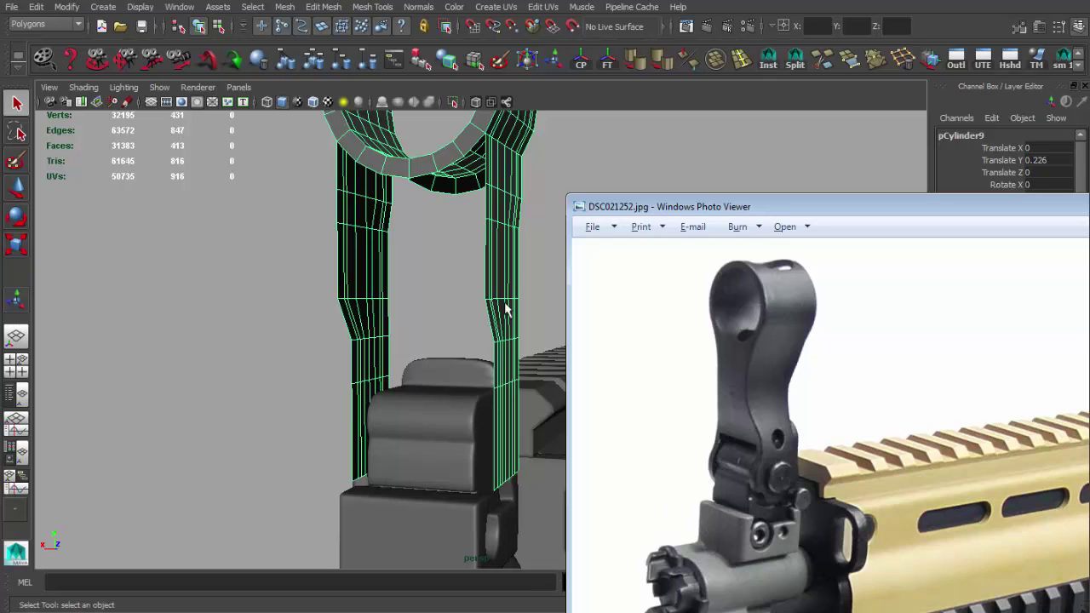
pyautogui.hotkey('alt', 'Tab')
# - Select edge loops across both legs and scale them inward to taper the legs
pyautogui.press('F10')
pyautogui.moveTo(287, 268)
pyautogui.mouseDown()
pyautogui.moveTo(449, 323)
pyautogui.moveTo(509, 328)
pyautogui.mouseUp()
pyautogui.press('r')
pyautogui.moveTo(370, 320); pyautogui.dragTo(362, 319)
pyautogui.keyDown('alt'); pyautogui.moveTo(455, 245); pyautogui.dragTo(460, 287); pyautogui.keyUp('alt')
pyautogui.moveTo(374, 258)
pyautogui.keyDown('alt'); pyautogui.mouseDown()
pyautogui.moveTo(426, 255)
pyautogui.moveTo(458, 237)
pyautogui.mouseUp(); pyautogui.keyUp('alt')
pyautogui.hotkey('ctrl', 'e')
pyautogui.moveTo(368, 226); pyautogui.dragTo(375, 228)
pyautogui.moveTo(375, 229)
pyautogui.keyDown('alt'); pyautogui.mouseDown()
pyautogui.moveTo(389, 272)
pyautogui.moveTo(548, 318)
pyautogui.moveTo(512, 316)
pyautogui.moveTo(473, 340)
pyautogui.moveTo(409, 281)
pyautogui.moveTo(511, 281)
pyautogui.moveTo(363, 253)
pyautogui.mouseUp(); pyautogui.keyUp('alt')
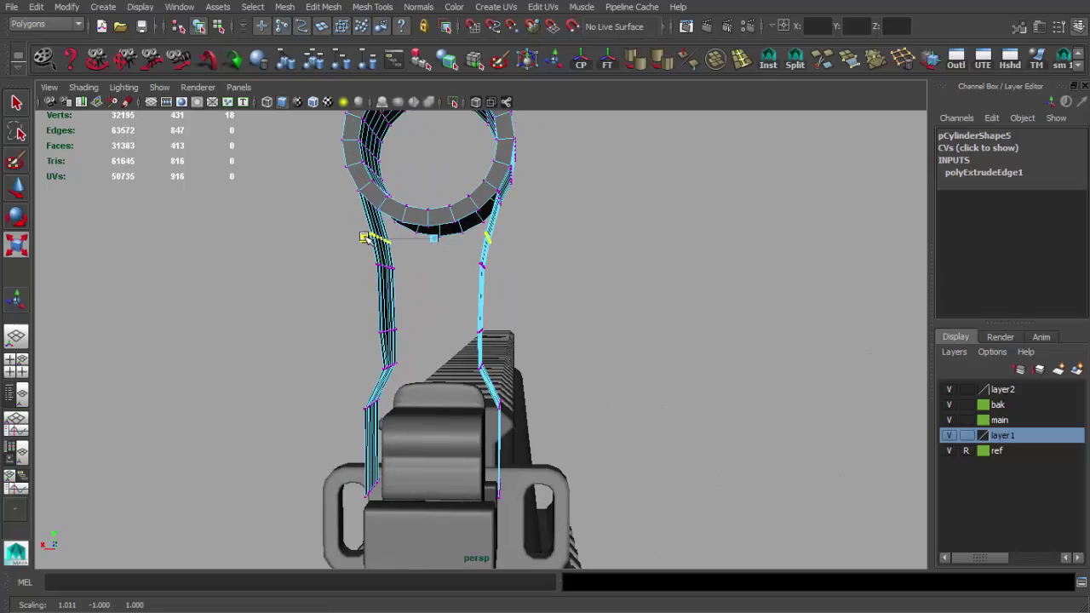
pyautogui.keyDown('alt'); pyautogui.moveTo(399, 298); pyautogui.dragTo(347, 304); pyautogui.keyUp('alt')
# - Select edges across both legs and check the taper against the side reference image
pyautogui.moveTo(346, 304); pyautogui.dragTo(532, 345)
pyautogui.moveTo(434, 253)
pyautogui.keyDown('alt'); pyautogui.mouseDown()
pyautogui.moveTo(320, 264)
pyautogui.moveTo(557, 270)
pyautogui.moveTo(596, 341)
pyautogui.mouseUp(); pyautogui.keyUp('alt')
pyautogui.hotkey('alt', 'Tab')
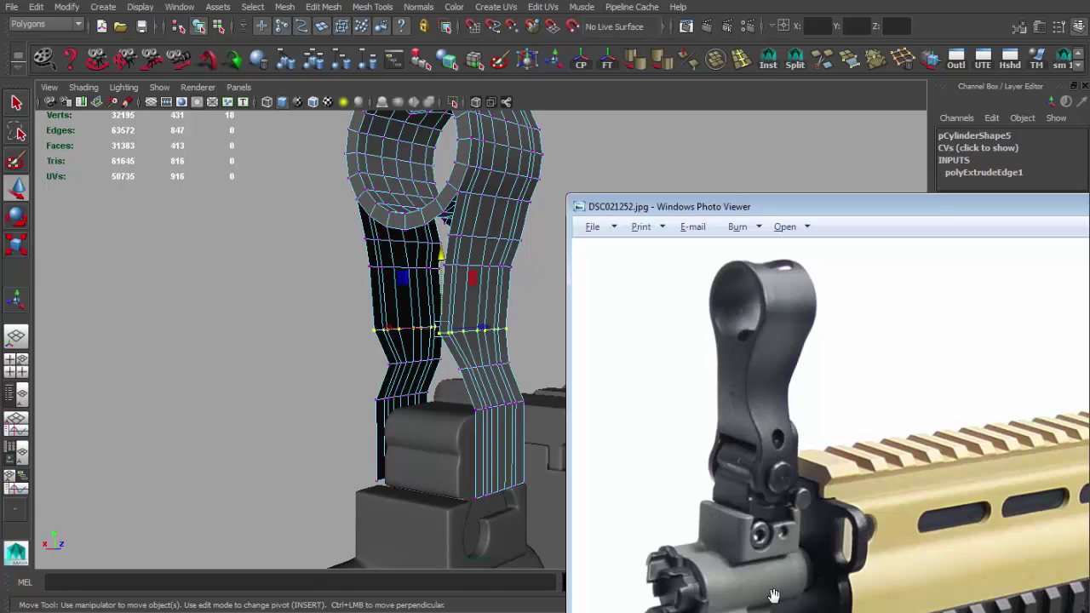
pyautogui.hotkey('alt', 'Tab')
pyautogui.keyDown('alt'); pyautogui.moveTo(766, 568); pyautogui.dragTo(406, 378); pyautogui.keyUp('alt')
pyautogui.scroll(-5, 524, 381)
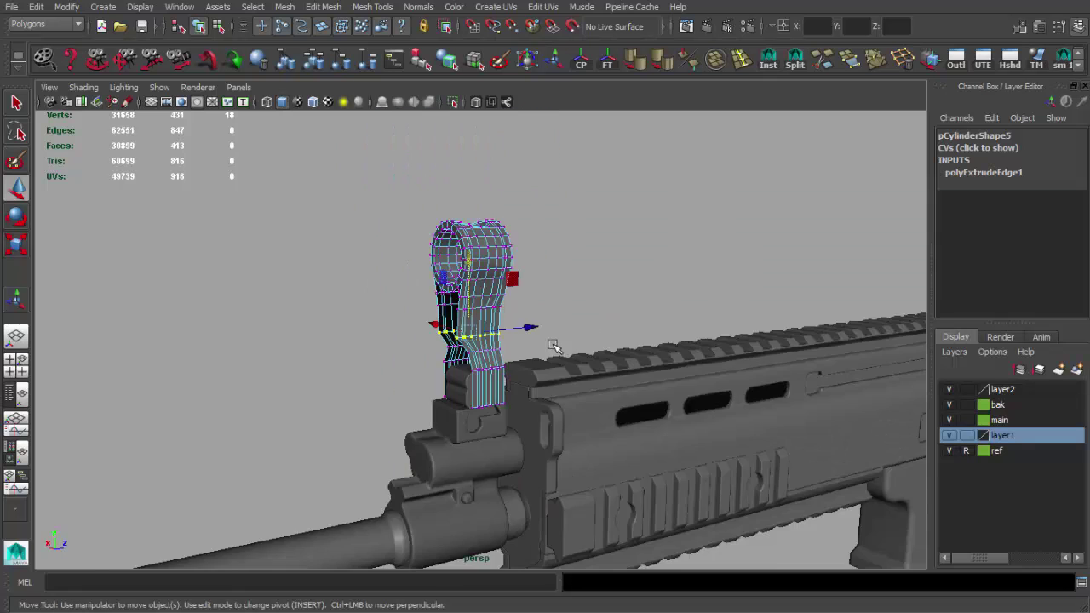
pyautogui.press('space')
pyautogui.press('space')
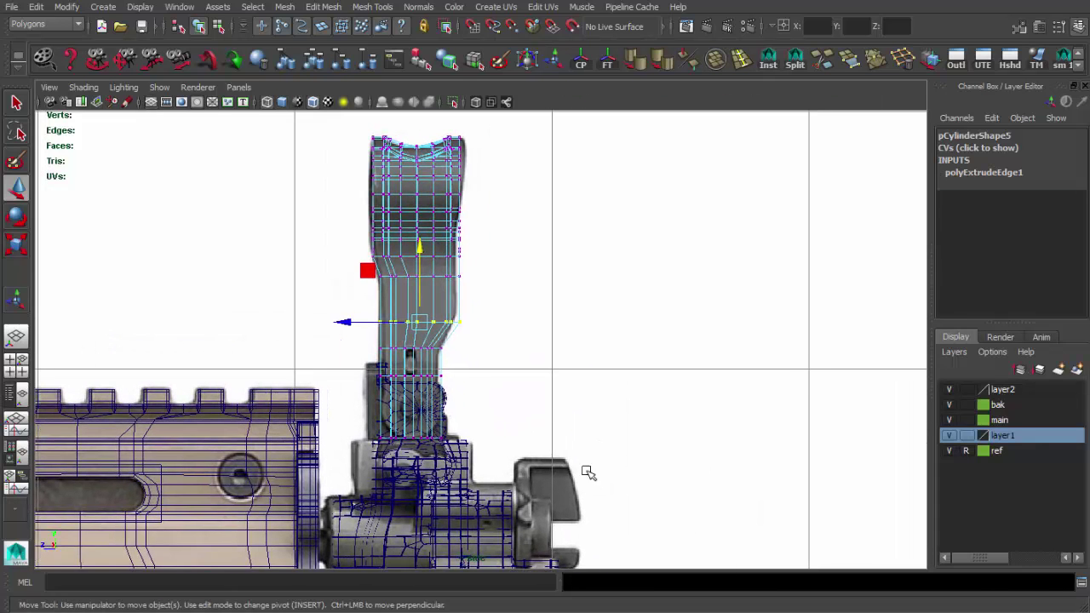
pyautogui.hotkey('alt', 'Tab')
pyautogui.hotkey('alt', 'Tab')
pyautogui.scroll(3, 474, 397)
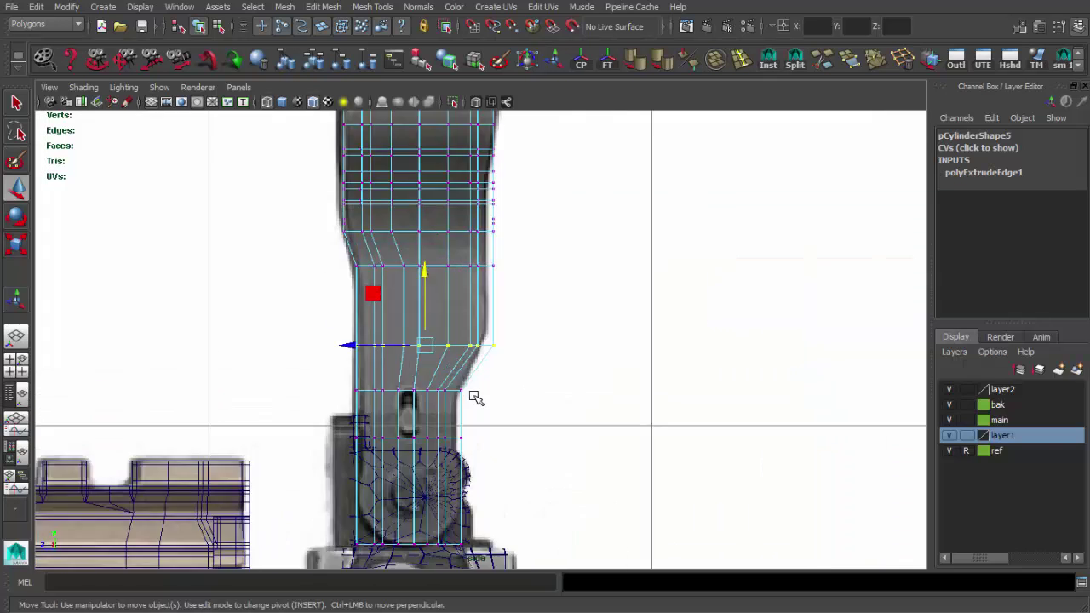
pyautogui.click(531, 258)
# - Add two more cuts across the sight leg with the Cut Faces Tool
pyautogui.press('q')
pyautogui.click(283, 9)
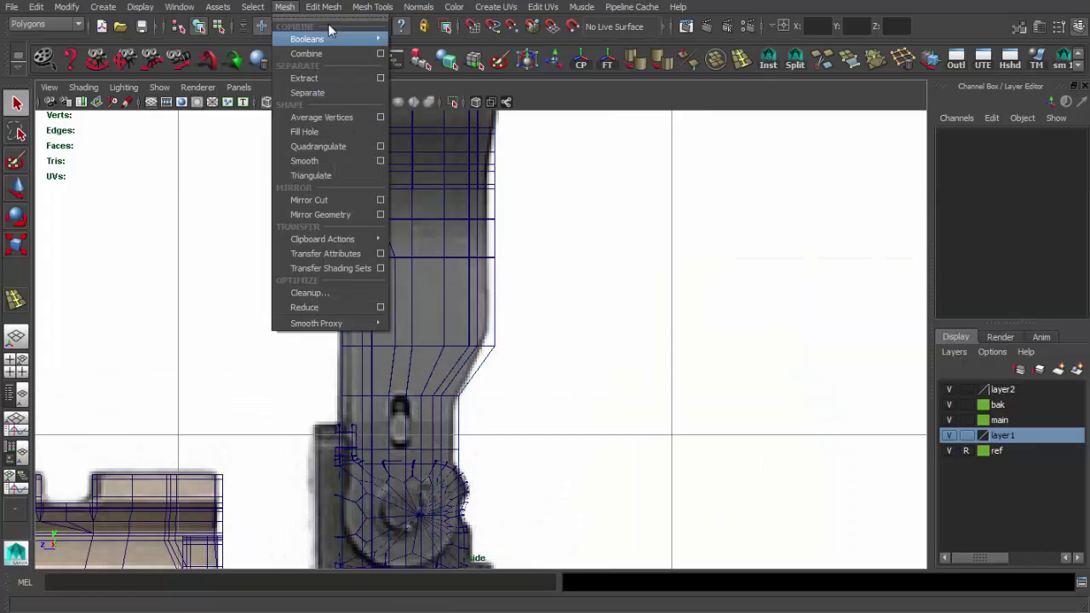
pyautogui.click(407, 155)
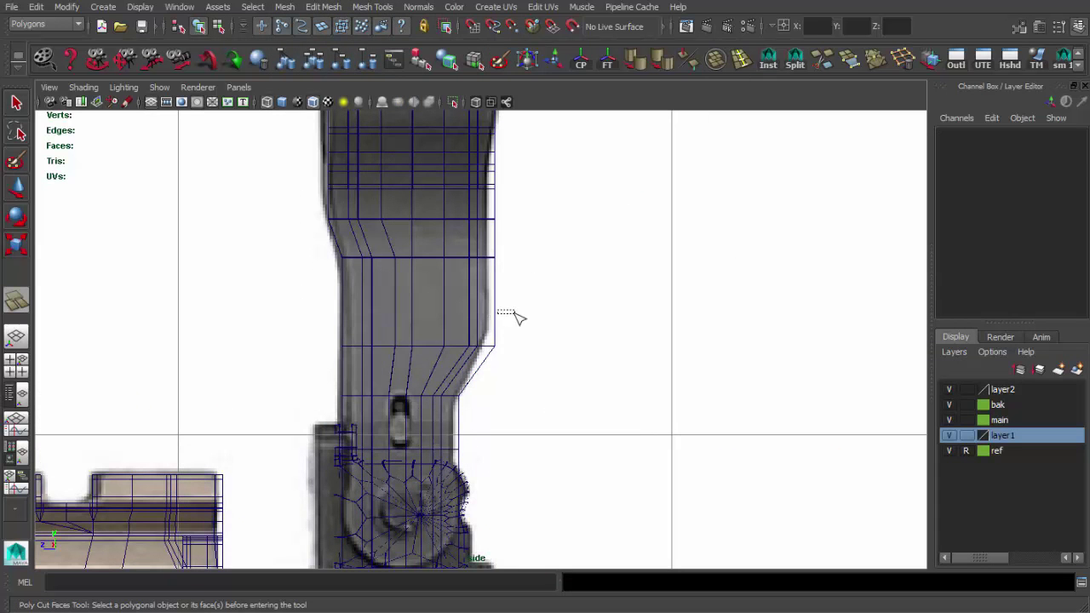
pyautogui.moveTo(499, 321); pyautogui.dragTo(528, 316)
pyautogui.press('w')
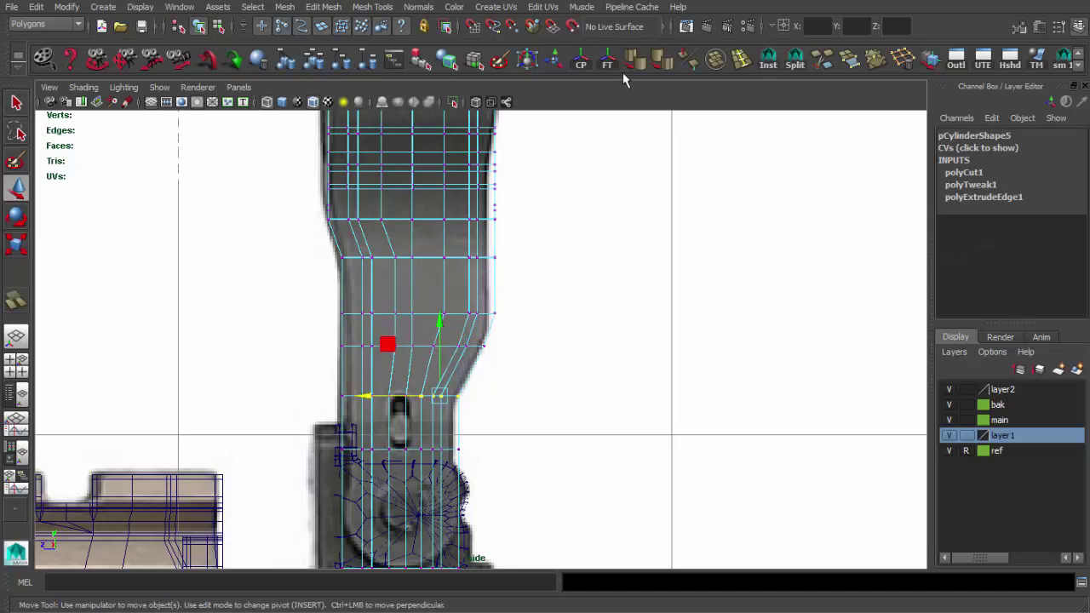
pyautogui.press('F8')
pyautogui.press('g')
pyautogui.moveTo(481, 428); pyautogui.dragTo(479, 426)
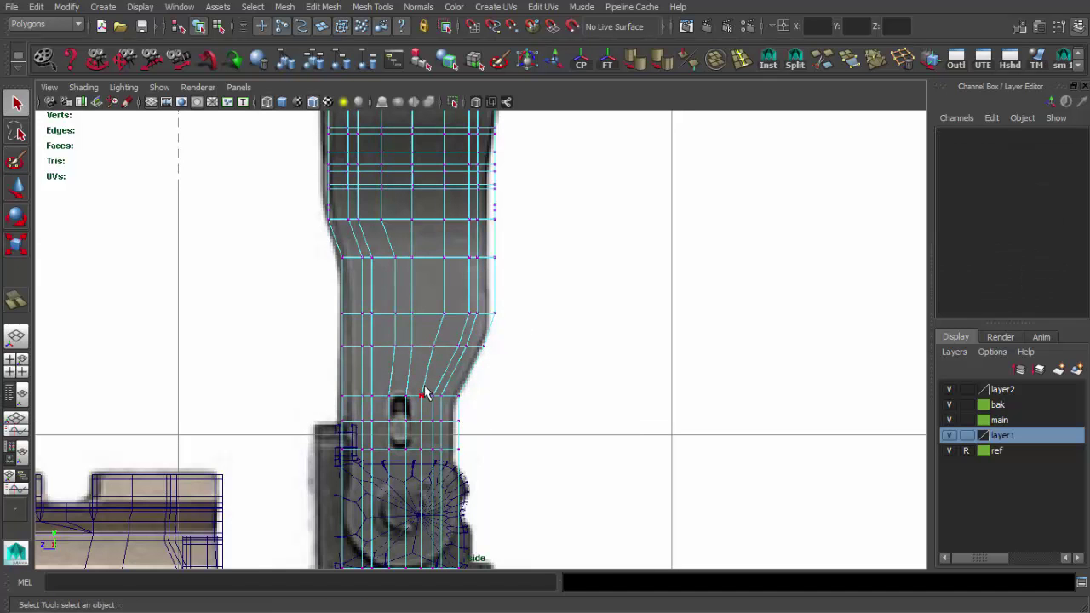
# - Scale the block of lower leg vertices inward to fit the side reference
pyautogui.press('F8')
pyautogui.press('w')
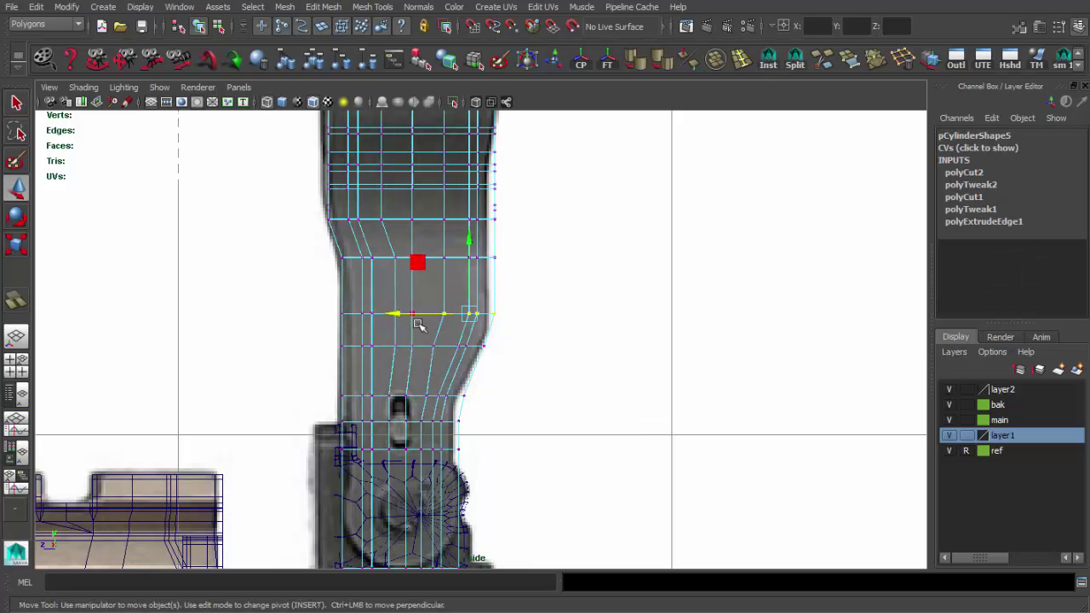
pyautogui.click(390, 348)
pyautogui.scroll(-3, 511, 389)
pyautogui.scroll(2, 454, 318)
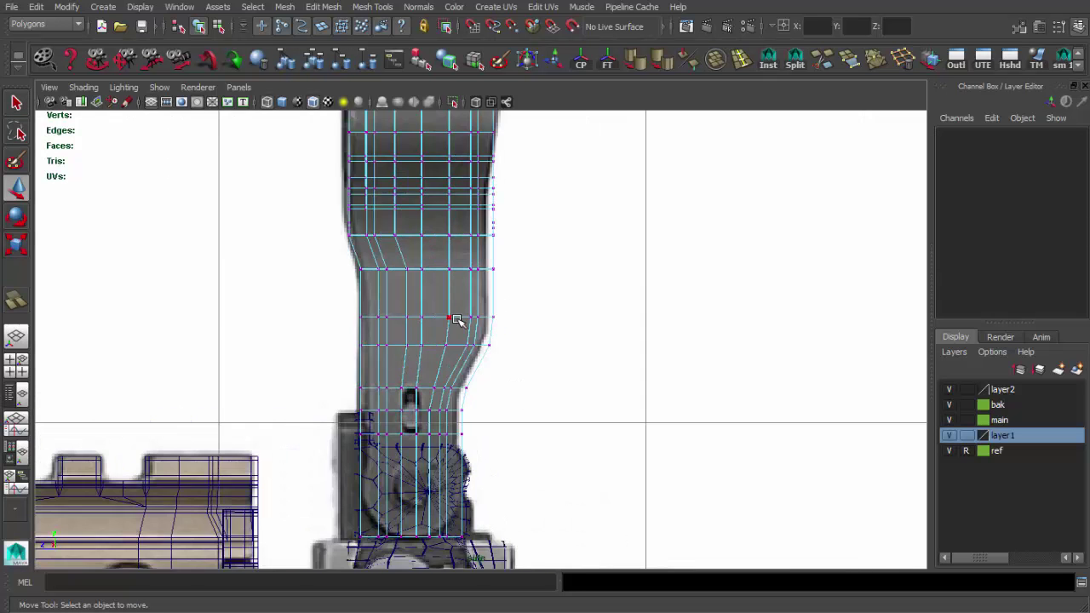
pyautogui.scroll(1, 462, 297)
pyautogui.scroll(1, 433, 399)
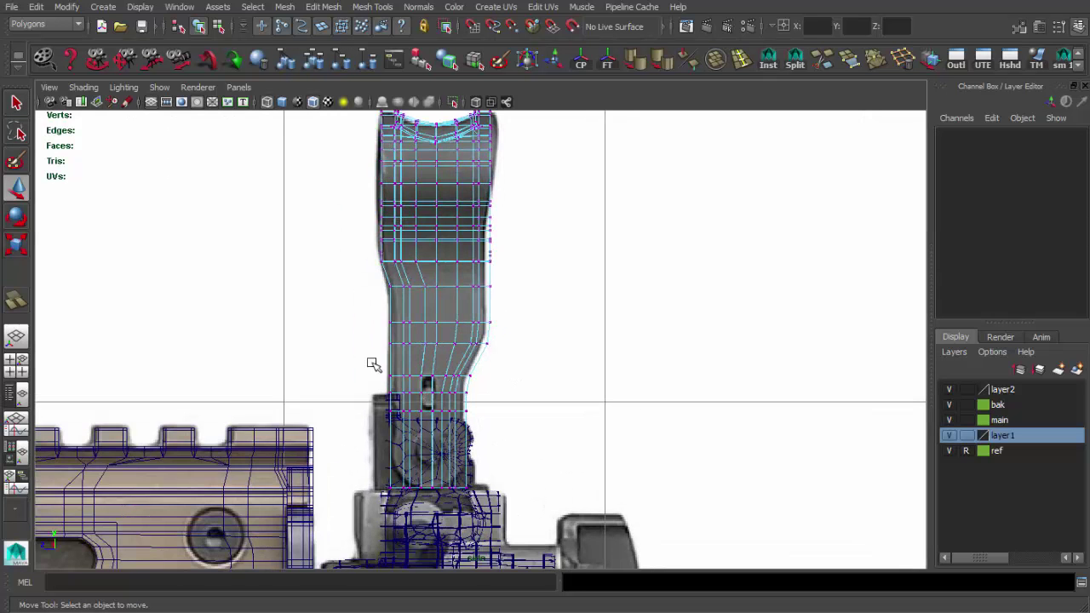
pyautogui.moveTo(372, 365); pyautogui.dragTo(473, 494)
pyautogui.press('r')
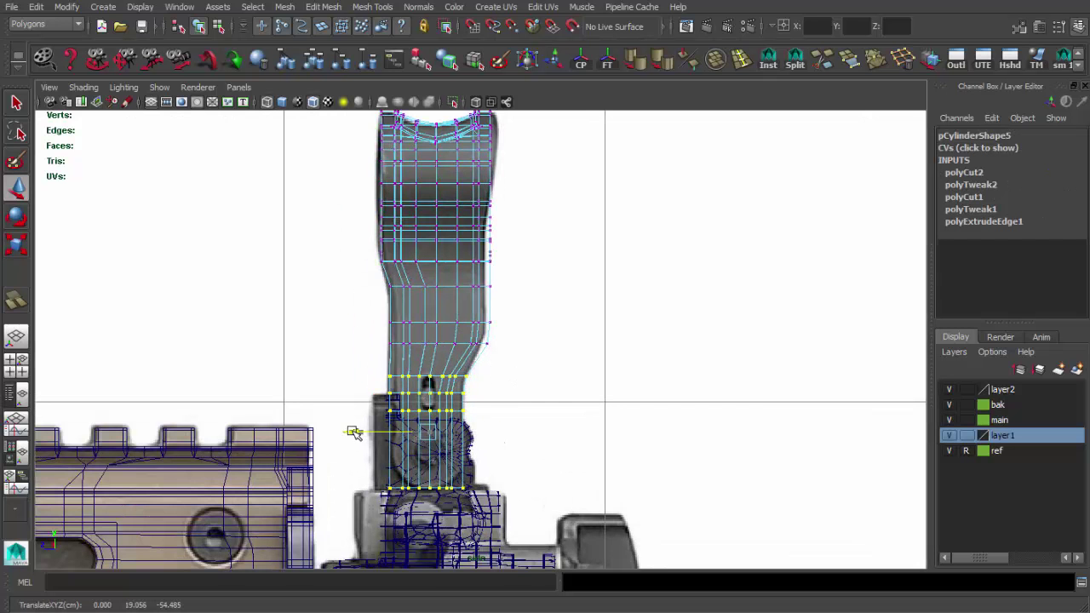
# - Select the sight mesh pCylinder9 and inspect the reshaped legs in perspective
pyautogui.press('space')
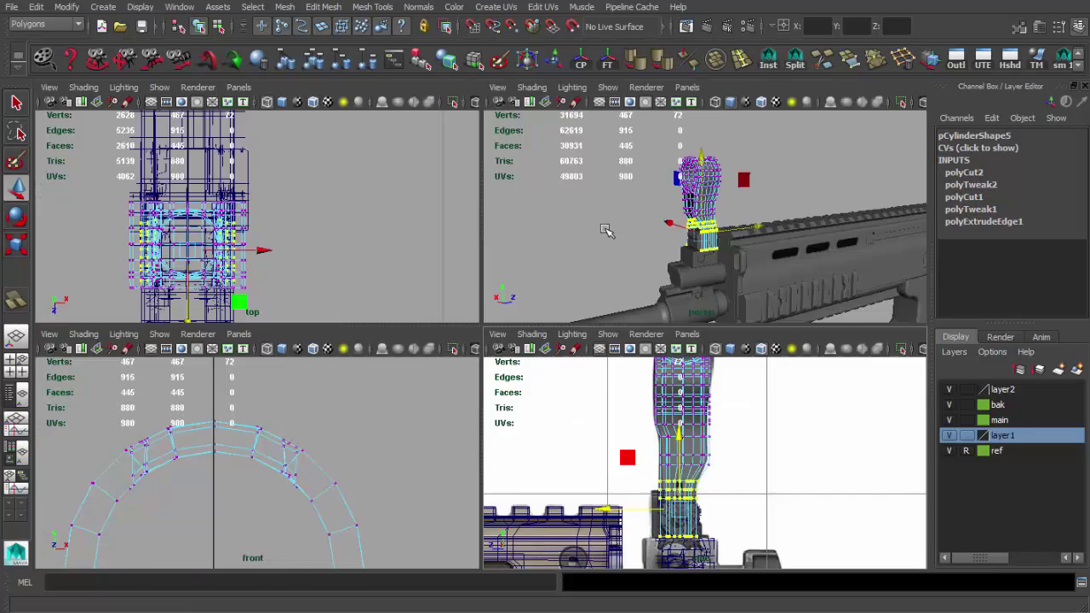
pyautogui.press('space')
pyautogui.press('F8')
pyautogui.press('q')
pyautogui.click(492, 340)
pyautogui.keyDown('alt'); pyautogui.moveTo(578, 323); pyautogui.dragTo(470, 341); pyautogui.keyUp('alt')
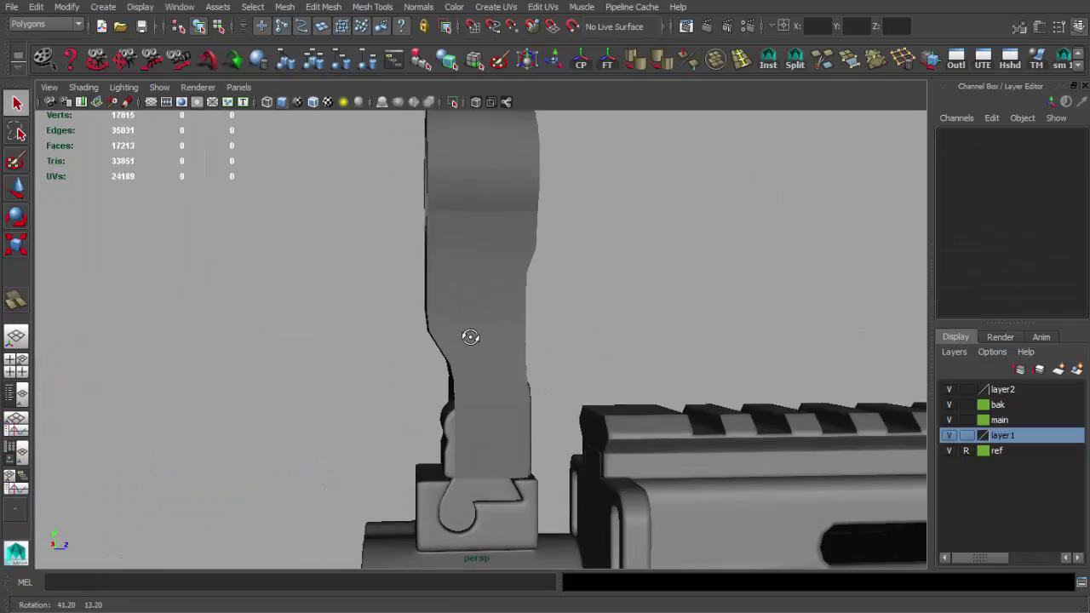
pyautogui.keyDown('alt'); pyautogui.moveTo(409, 309); pyautogui.dragTo(498, 322); pyautogui.keyUp('alt')
# - Frame the sight mesh up close and compare it with the reference photo
pyautogui.click(498, 322)
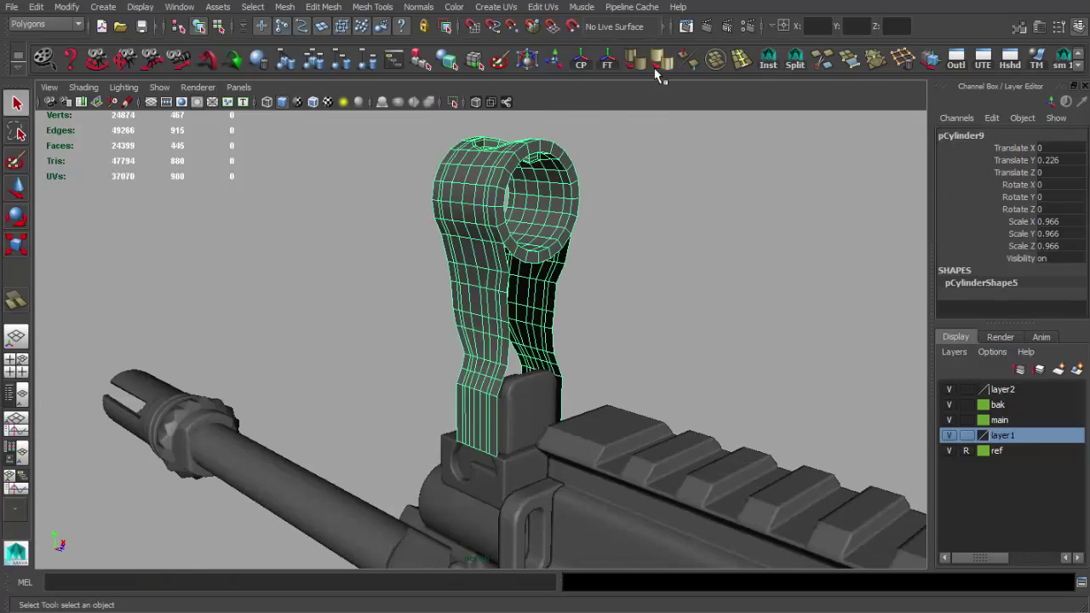
pyautogui.press('w')
pyautogui.click(652, 244)
pyautogui.keyDown('alt'); pyautogui.moveTo(652, 244); pyautogui.dragTo(677, 233); pyautogui.keyUp('alt')
pyautogui.click(485, 292)
pyautogui.press('f')
pyautogui.moveTo(485, 291)
pyautogui.keyDown('alt'); pyautogui.mouseDown()
pyautogui.moveTo(484, 312)
pyautogui.moveTo(533, 341)
pyautogui.moveTo(511, 328)
pyautogui.mouseUp(); pyautogui.keyUp('alt')
pyautogui.hotkey('alt', 'Tab')
pyautogui.moveTo(644, 554); pyautogui.dragTo(646, 562)
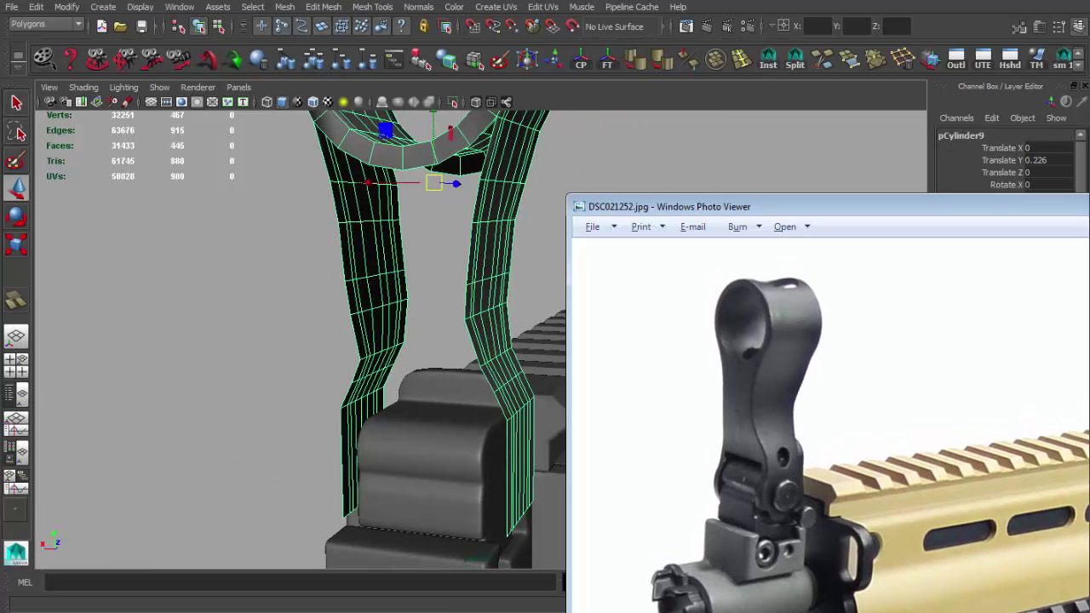
pyautogui.click(465, 393)
# - View the legs from the side and front, checking them against the reference photo
pyautogui.scroll(3, 494, 383)
pyautogui.scroll(3, 452, 433)
pyautogui.press('q')
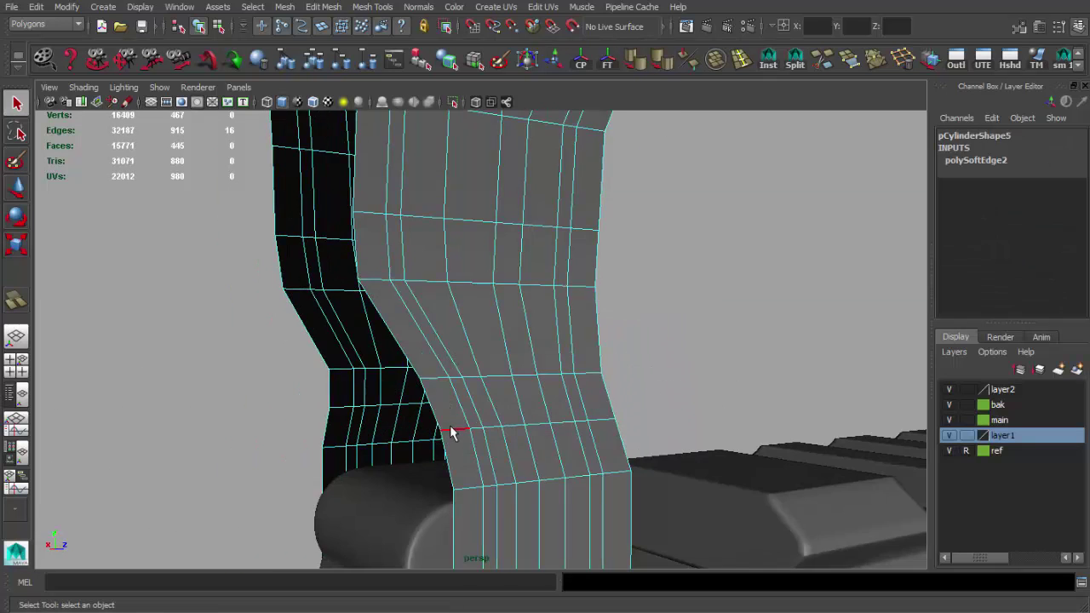
pyautogui.scroll(-3, 347, 412)
pyautogui.hotkey('alt', 'Tab')
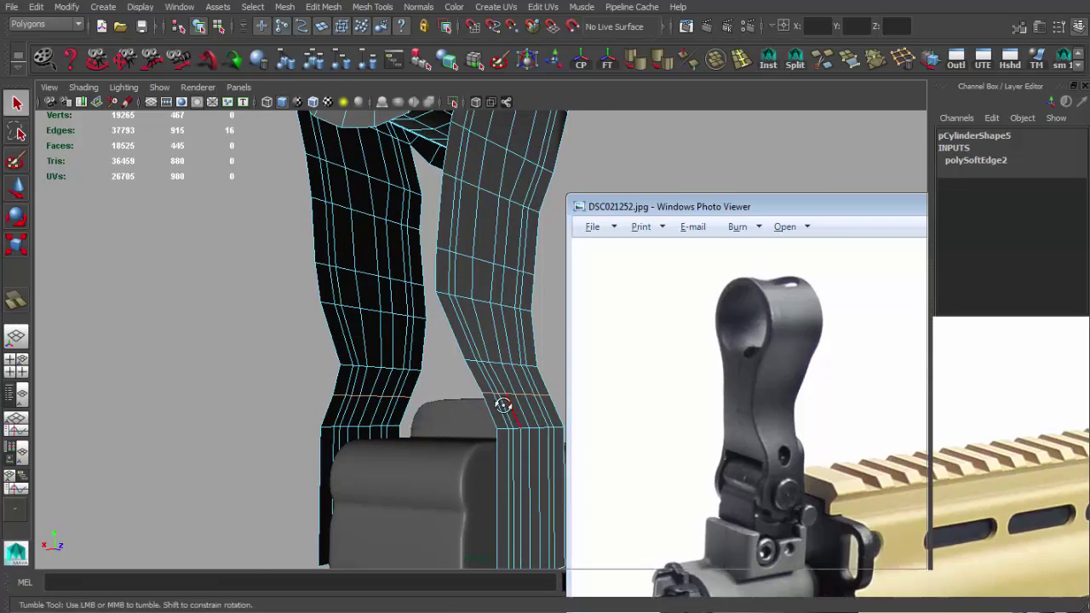
pyautogui.hotkey('alt', 'Tab')
pyautogui.press('space')
pyautogui.press('space')
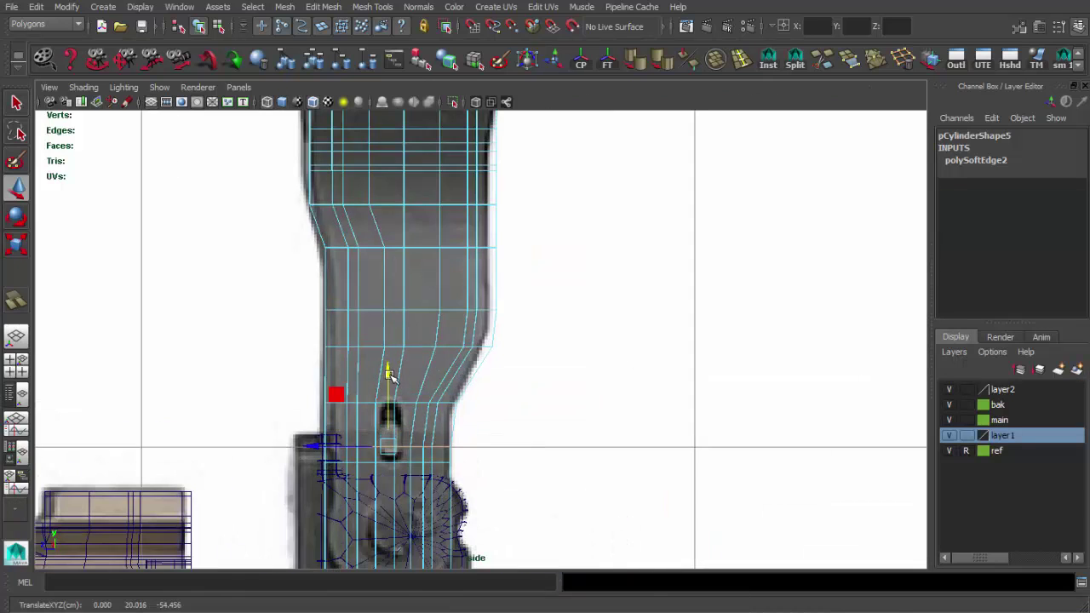
pyautogui.press('space')
pyautogui.press('space')
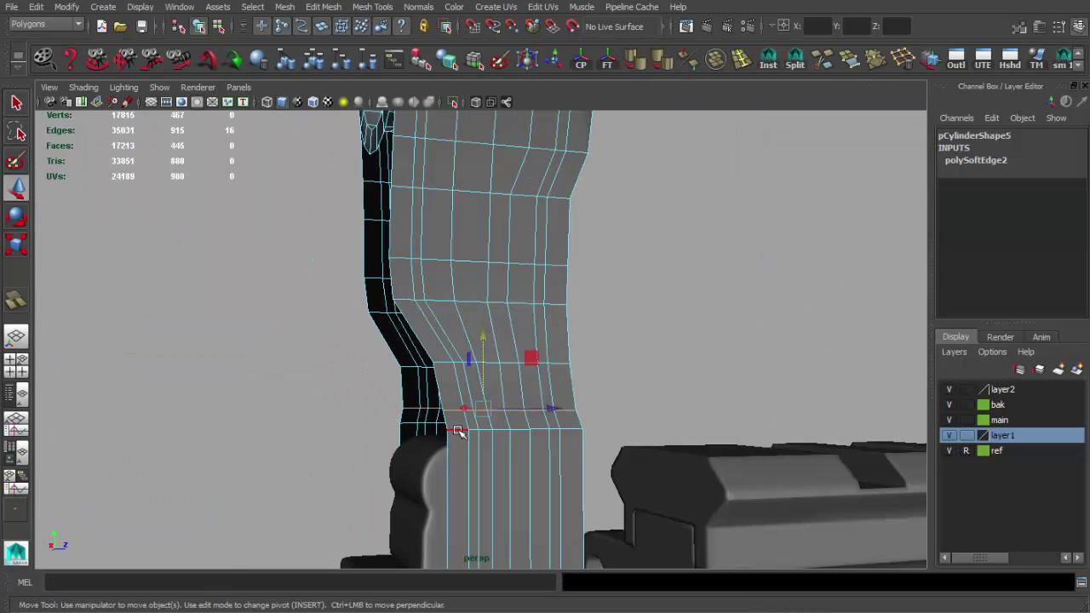
pyautogui.keyDown('alt'); pyautogui.moveTo(396, 434); pyautogui.dragTo(454, 402); pyautogui.keyUp('alt')
pyautogui.hotkey('alt', 'Tab')
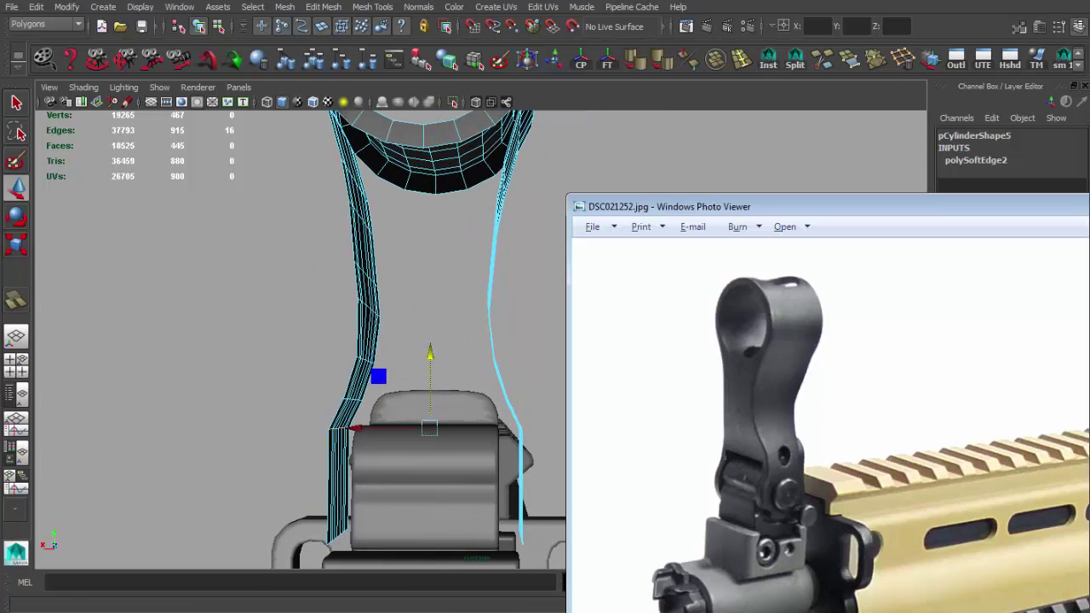
pyautogui.hotkey('alt', 'Tab')
pyautogui.keyDown('alt'); pyautogui.moveTo(649, 572); pyautogui.dragTo(486, 402); pyautogui.keyUp('alt')
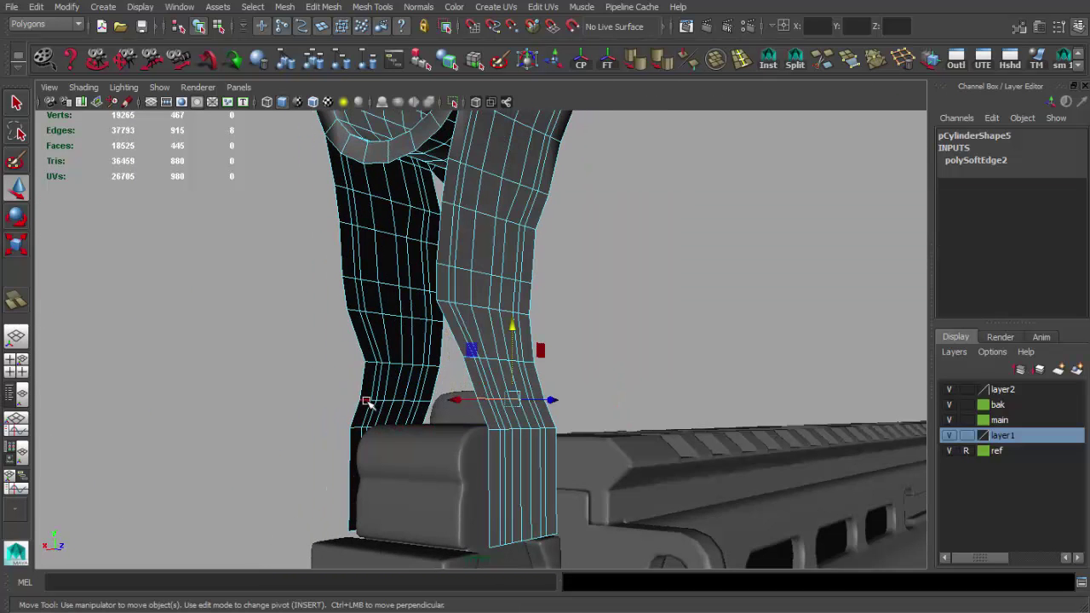
# - Select a vertex ring across both legs and scale it to match the reference narrowing
pyautogui.press('r')
pyautogui.keyDown('alt'); pyautogui.moveTo(366, 400); pyautogui.dragTo(385, 412); pyautogui.keyUp('alt')
pyautogui.moveTo(532, 384)
pyautogui.keyDown('alt'); pyautogui.mouseDown()
pyautogui.moveTo(462, 346)
pyautogui.moveTo(455, 307)
pyautogui.mouseUp(); pyautogui.keyUp('alt')
pyautogui.hotkey('alt', 'Tab')
pyautogui.hotkey('alt', 'Tab')
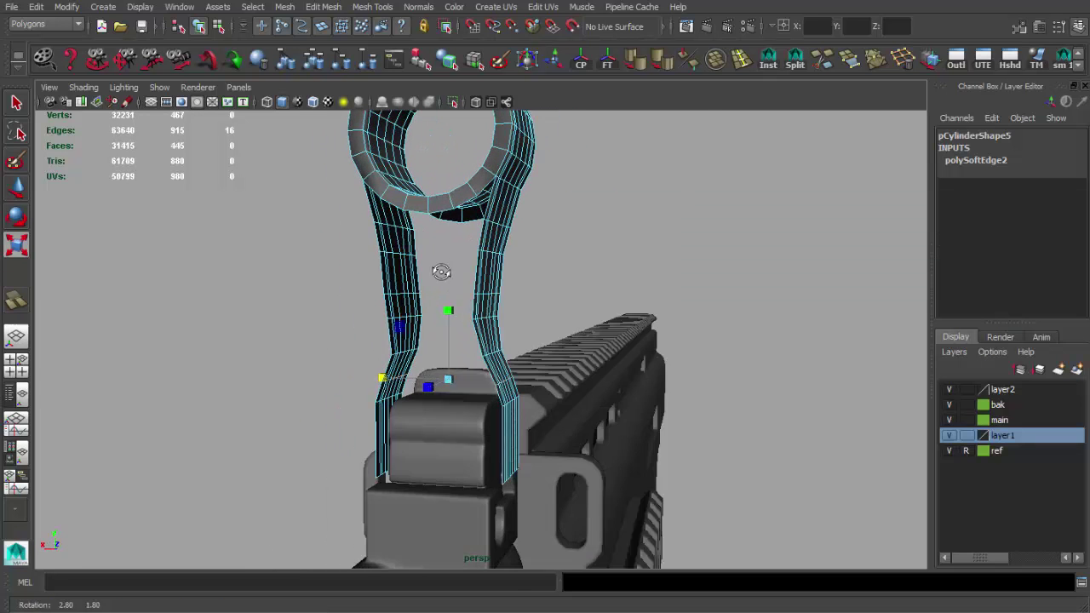
pyautogui.moveTo(374, 275)
pyautogui.mouseDown()
pyautogui.moveTo(523, 304)
pyautogui.moveTo(373, 291)
pyautogui.mouseUp()
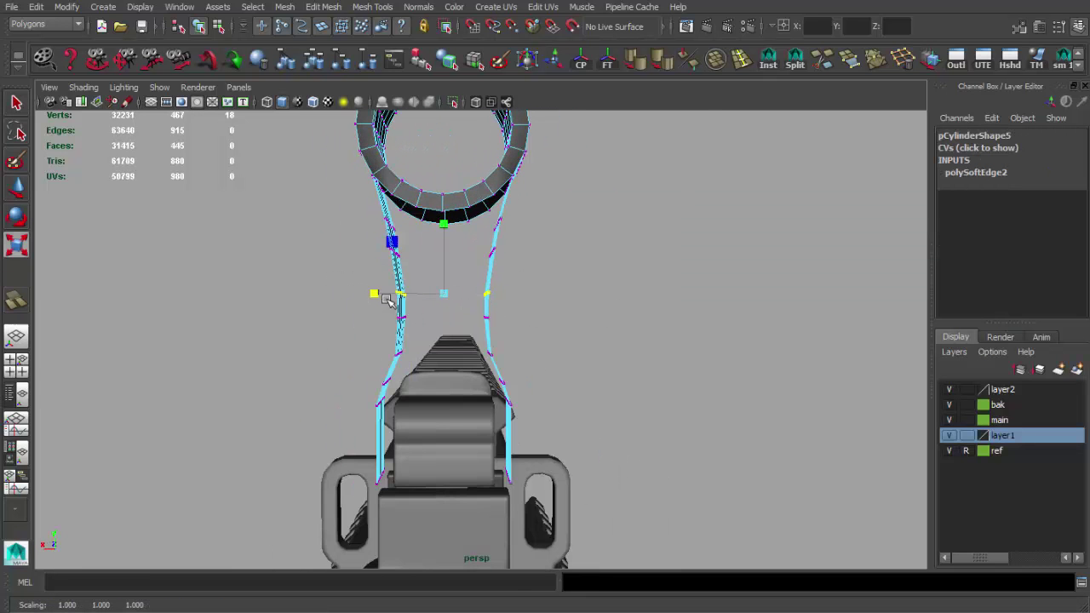
pyautogui.hotkey('alt', 'Tab')
pyautogui.hotkey('alt', 'Tab')
pyautogui.scroll(5, 389, 304)
pyautogui.press('q')
pyautogui.press('F8')
pyautogui.moveTo(483, 326)
pyautogui.keyDown('alt'); pyautogui.mouseDown()
pyautogui.moveTo(572, 309)
pyautogui.moveTo(557, 370)
pyautogui.moveTo(547, 317)
pyautogui.mouseUp(); pyautogui.keyUp('alt')
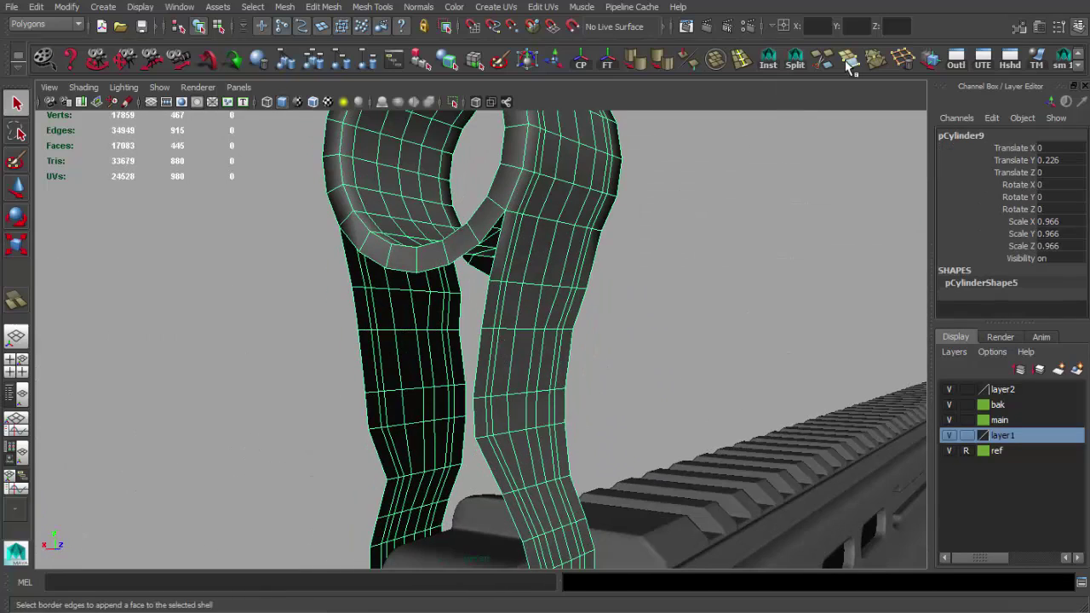
# - Bridge the first gaps on the left leg's open inner side with appended faces
pyautogui.click(409, 329)
pyautogui.click(417, 394)
pyautogui.press('Return')
pyautogui.press('Return')
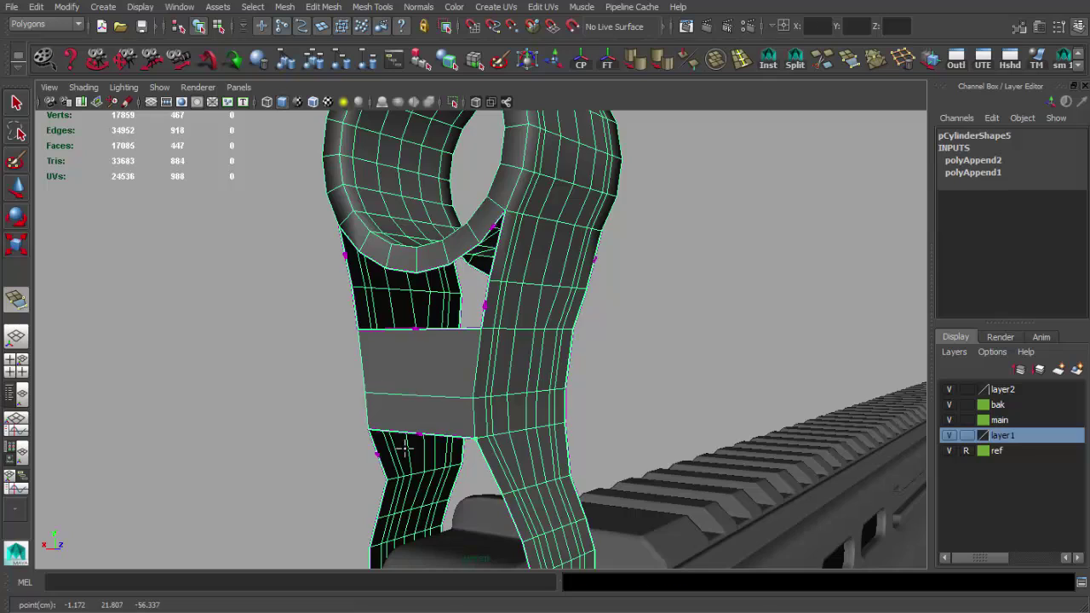
pyautogui.click(434, 474)
pyautogui.press('Return')
pyautogui.scroll(3, 433, 474)
pyautogui.press('y')
pyautogui.click(350, 406)
# - Fill the remaining leg gaps with more appended faces
pyautogui.press('Return')
pyautogui.moveTo(351, 406)
pyautogui.keyDown('alt'); pyautogui.mouseDown()
pyautogui.moveTo(519, 429)
pyautogui.moveTo(418, 378)
pyautogui.moveTo(499, 440)
pyautogui.moveTo(467, 378)
pyautogui.moveTo(333, 333)
pyautogui.moveTo(301, 335)
pyautogui.moveTo(418, 351)
pyautogui.mouseUp(); pyautogui.keyUp('alt')
pyautogui.click(467, 378)
pyautogui.press('Return')
pyautogui.click(469, 388)
pyautogui.click(336, 358)
pyautogui.press('Return')
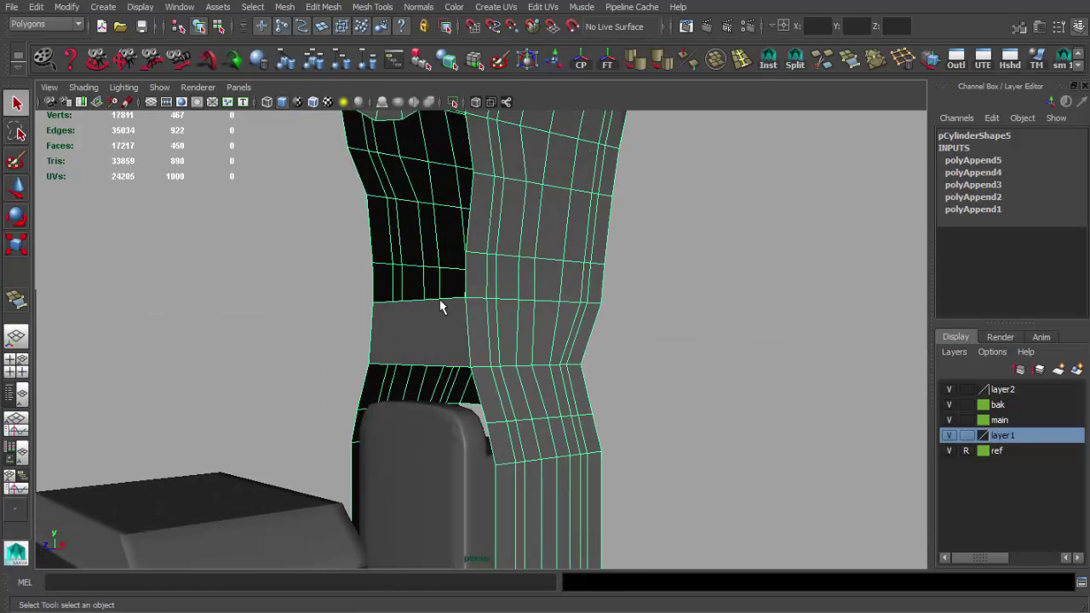
pyautogui.click(470, 217)
pyautogui.press('Return')
pyautogui.keyDown('alt'); pyautogui.moveTo(470, 218); pyautogui.dragTo(479, 338); pyautogui.keyUp('alt')
pyautogui.press('g')
pyautogui.press('Return')
# - Split the new leg faces with four vertical edge loops
pyautogui.keyDown('alt'); pyautogui.moveTo(553, 309); pyautogui.dragTo(453, 296); pyautogui.keyUp('alt')
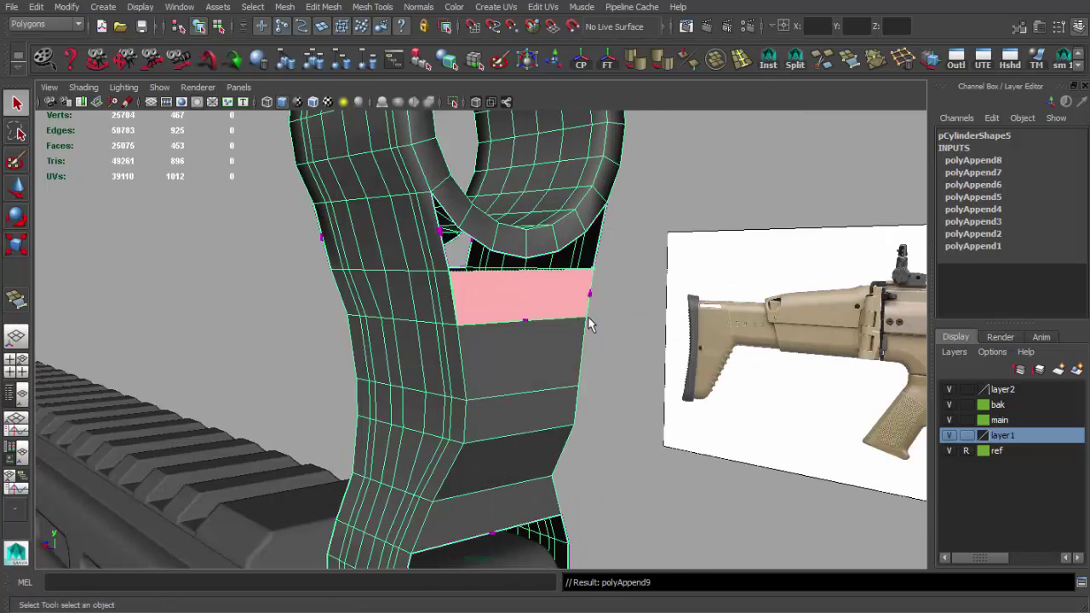
pyautogui.keyDown('alt'); pyautogui.moveTo(590, 324); pyautogui.dragTo(523, 372); pyautogui.keyUp('alt')
pyautogui.click(467, 311)
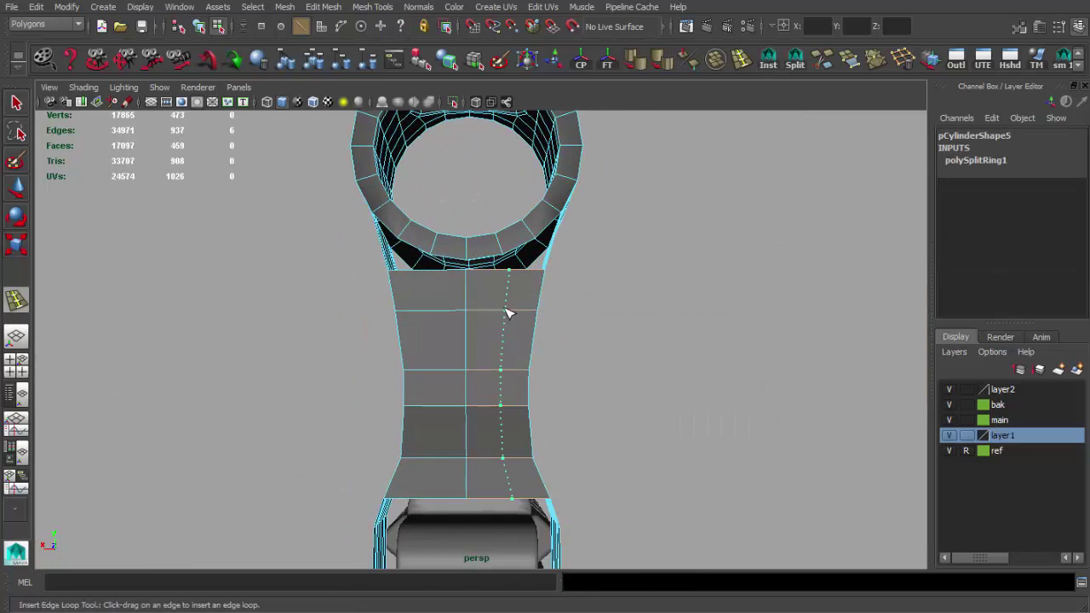
pyautogui.click(442, 315)
pyautogui.moveTo(443, 315)
pyautogui.keyDown('alt'); pyautogui.mouseDown()
pyautogui.moveTo(703, 331)
pyautogui.moveTo(499, 330)
pyautogui.moveTo(494, 316)
pyautogui.moveTo(384, 315)
pyautogui.moveTo(426, 315)
pyautogui.mouseUp(); pyautogui.keyUp('alt')
pyautogui.click(463, 324)
pyautogui.click(542, 324)
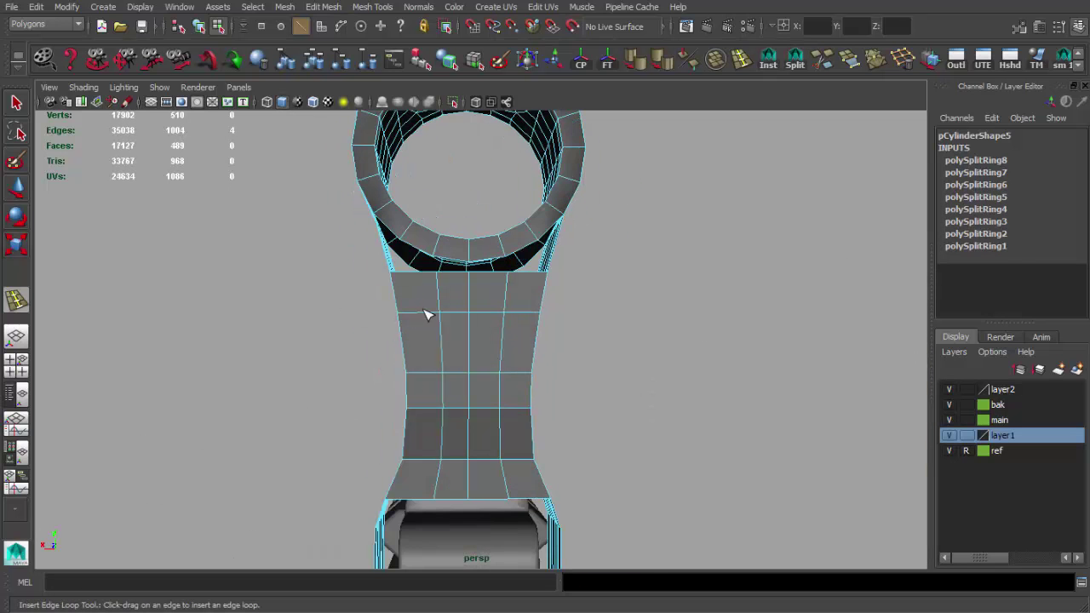
pyautogui.press('q')
pyautogui.keyDown('alt'); pyautogui.moveTo(526, 317); pyautogui.dragTo(450, 312); pyautogui.keyUp('alt')
# - Add an edge loop on the ring piece and reselect the sight mesh pCylinder9
pyautogui.keyDown('alt'); pyautogui.moveTo(451, 311); pyautogui.dragTo(536, 406, button='right'); pyautogui.keyUp('alt')
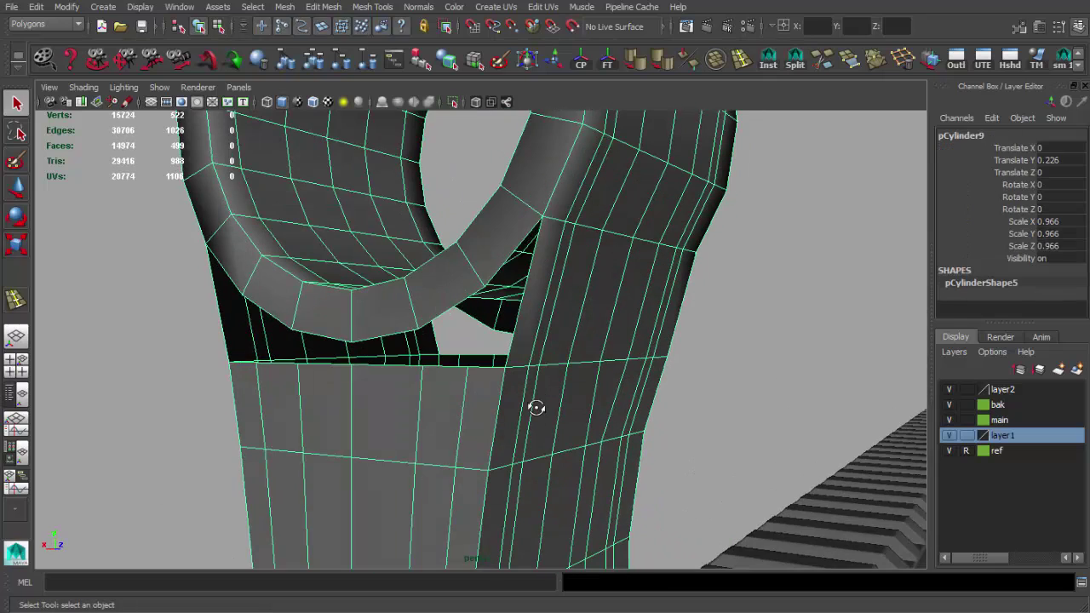
pyautogui.click(525, 292)
pyautogui.moveTo(413, 308)
pyautogui.keyDown('alt'); pyautogui.mouseDown()
pyautogui.moveTo(610, 340)
pyautogui.moveTo(530, 307)
pyautogui.mouseUp(); pyautogui.keyUp('alt')
pyautogui.press('r')
pyautogui.press('F8')
pyautogui.scroll(-10, 502, 311)
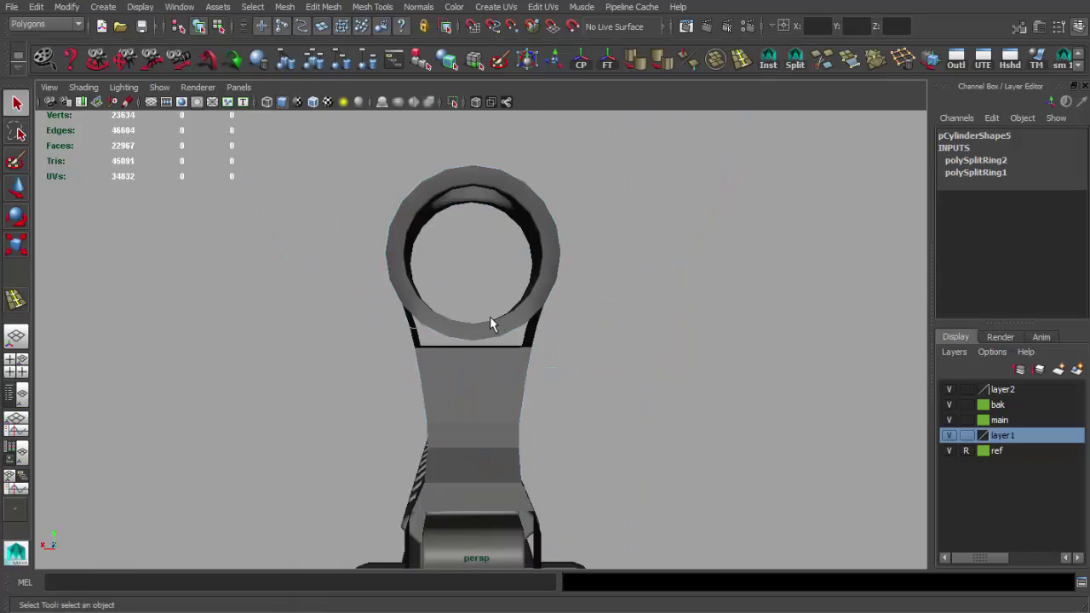
pyautogui.click(492, 314)
pyautogui.moveTo(549, 174)
pyautogui.mouseDown()
pyautogui.moveTo(491, 562)
pyautogui.moveTo(554, 438)
pyautogui.moveTo(475, 377)
pyautogui.mouseUp()
pyautogui.click(474, 378)
pyautogui.scroll(5, 474, 378)
pyautogui.scroll(4, 404, 351)
pyautogui.scroll(3, 403, 351)
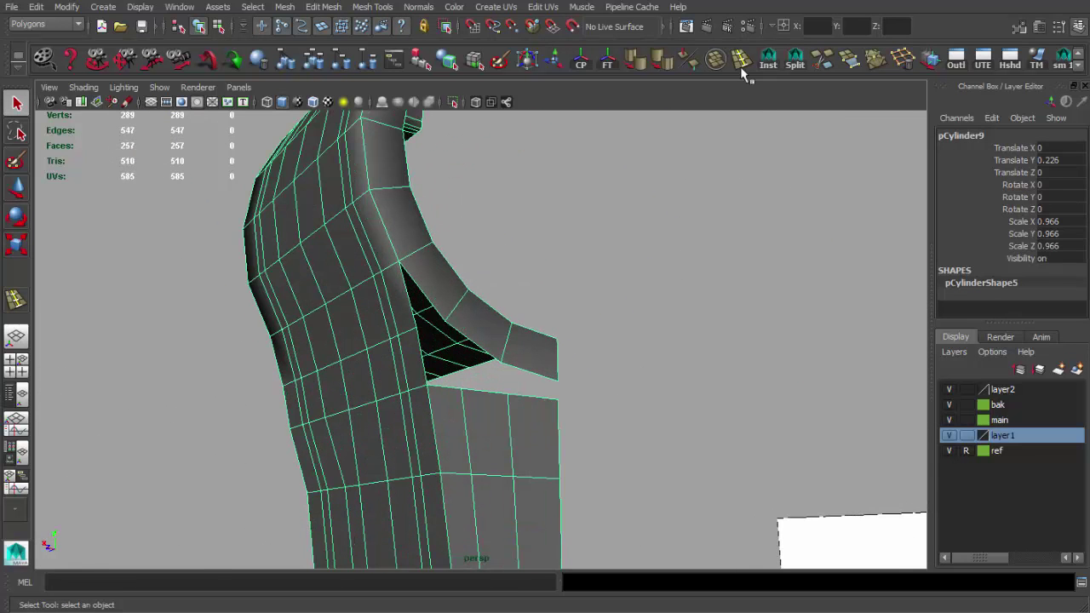
# - Append faces across the leg's remaining gap and insert an edge loop across the leg
pyautogui.click(849, 58)
pyautogui.click(528, 372)
pyautogui.keyDown('alt'); pyautogui.moveTo(528, 372); pyautogui.dragTo(575, 419); pyautogui.keyUp('alt')
pyautogui.click(574, 419)
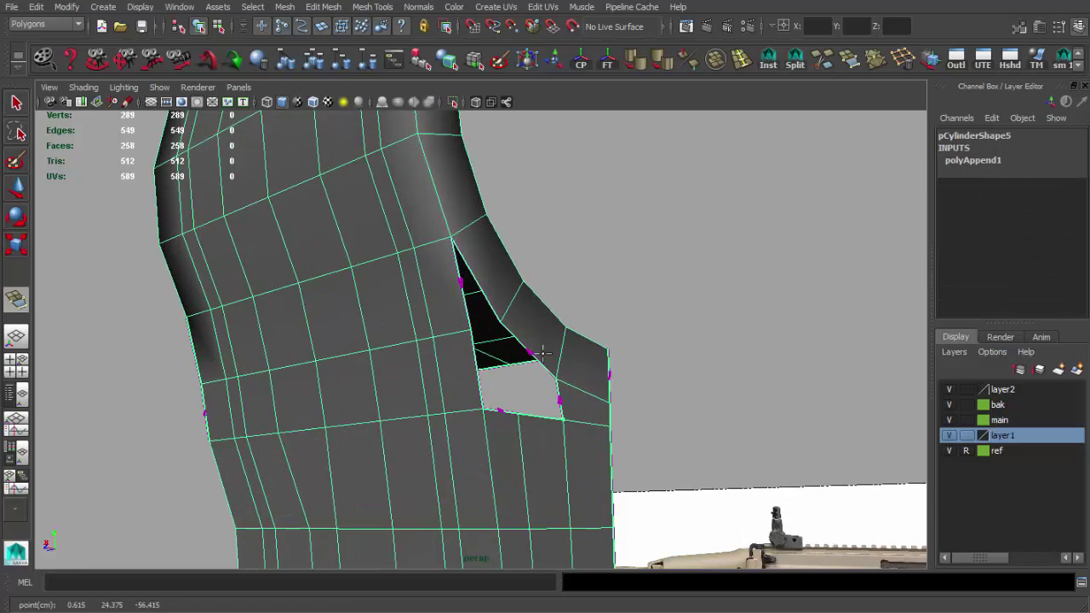
pyautogui.press('q')
pyautogui.moveTo(487, 298)
pyautogui.keyDown('alt'); pyautogui.mouseDown()
pyautogui.moveTo(499, 324)
pyautogui.moveTo(316, 335)
pyautogui.moveTo(458, 382)
pyautogui.moveTo(518, 382)
pyautogui.moveTo(536, 347)
pyautogui.mouseUp(); pyautogui.keyUp('alt')
pyautogui.press('g')
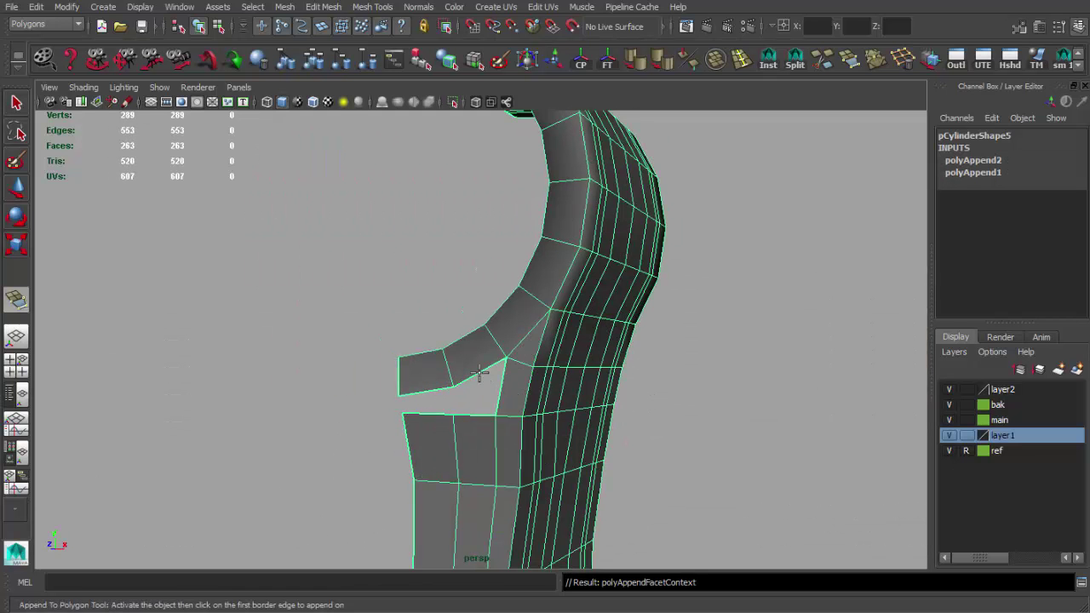
pyautogui.press('q')
pyautogui.keyDown('alt'); pyautogui.moveTo(425, 390); pyautogui.dragTo(434, 374); pyautogui.keyUp('alt')
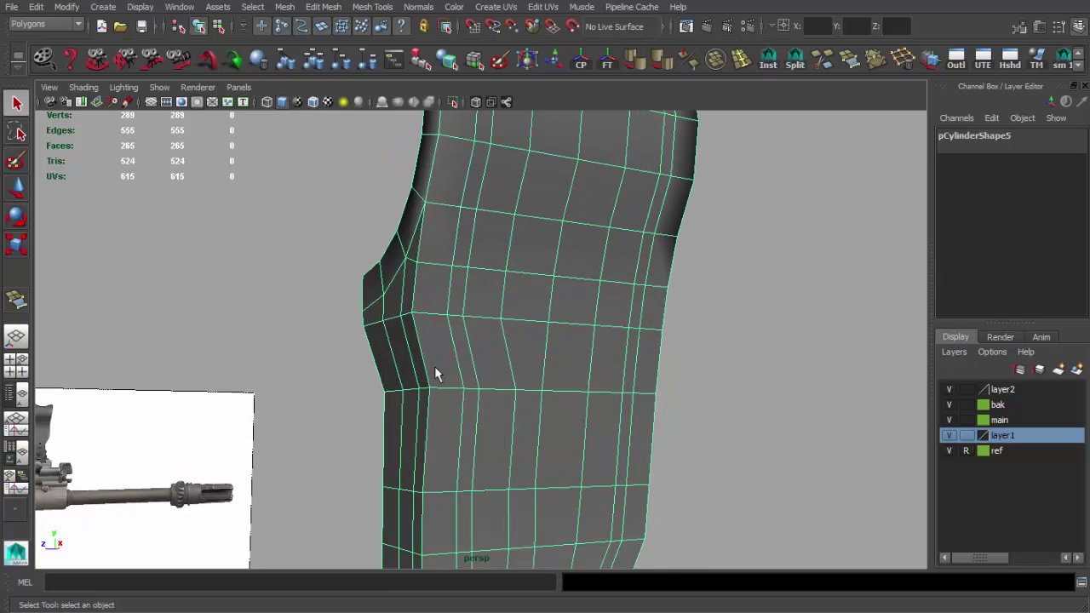
pyautogui.click(430, 437)
pyautogui.press('q')
pyautogui.keyDown('alt'); pyautogui.moveTo(430, 437); pyautogui.dragTo(591, 426); pyautogui.keyUp('alt')
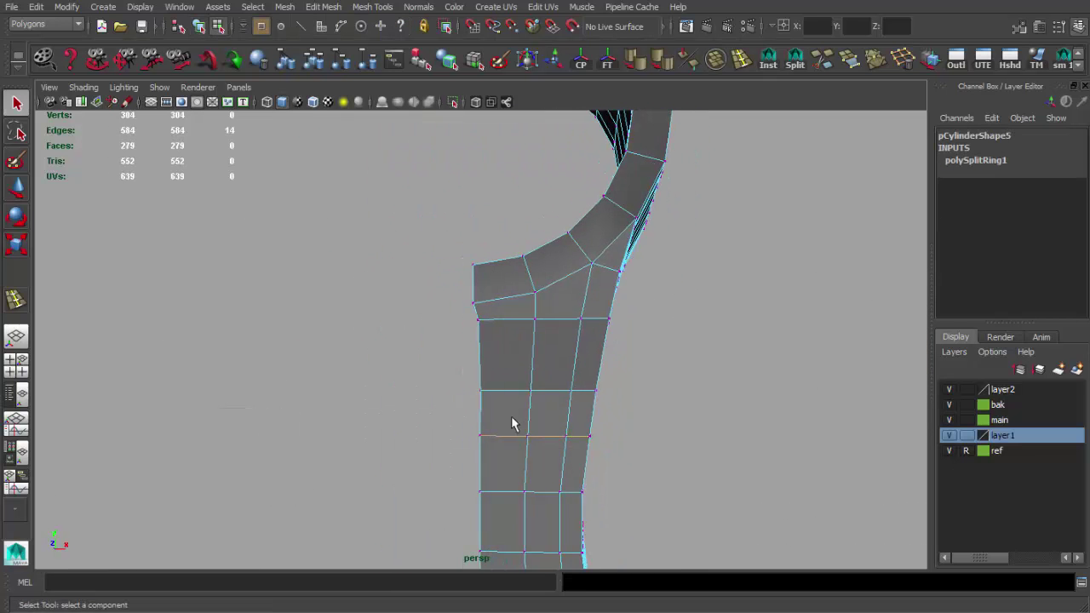
# - Move a leg vertex into place, then compare the sight with the reference photo
pyautogui.click(610, 383)
pyautogui.moveTo(610, 383)
pyautogui.keyDown('alt'); pyautogui.mouseDown()
pyautogui.moveTo(513, 421)
pyautogui.moveTo(489, 405)
pyautogui.mouseUp(); pyautogui.keyUp('alt')
pyautogui.press('w')
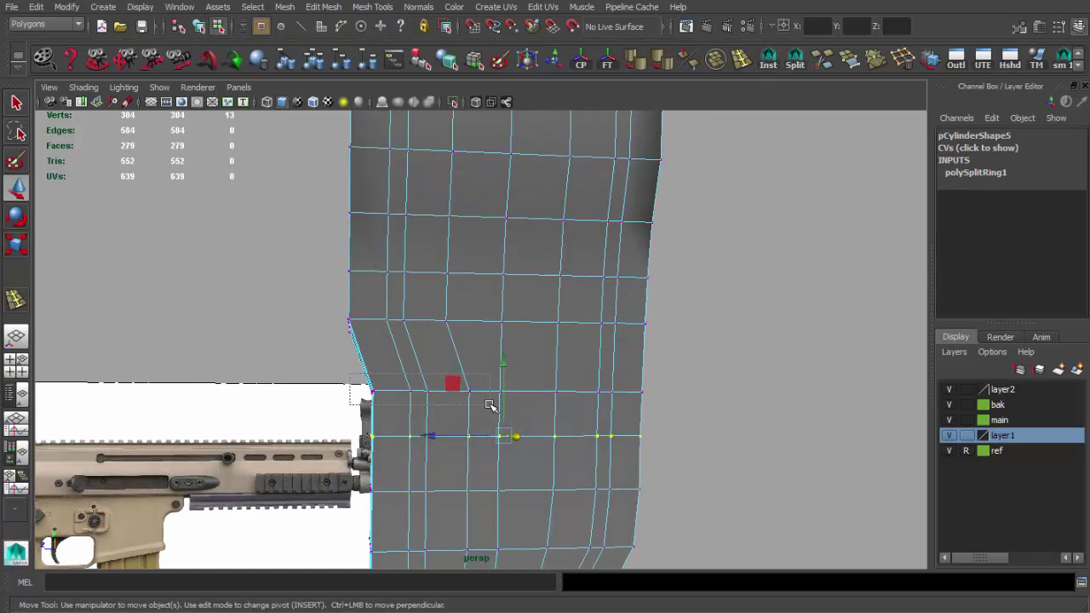
pyautogui.moveTo(339, 391)
pyautogui.keyDown('alt'); pyautogui.mouseDown()
pyautogui.moveTo(455, 380)
pyautogui.moveTo(348, 344)
pyautogui.moveTo(479, 395)
pyautogui.moveTo(511, 336)
pyautogui.moveTo(713, 111)
pyautogui.moveTo(623, 282)
pyautogui.moveTo(636, 278)
pyautogui.mouseUp(); pyautogui.keyUp('alt')
pyautogui.press('F8')
pyautogui.click(714, 111)
pyautogui.click(562, 281)
pyautogui.moveTo(562, 281)
pyautogui.keyDown('alt'); pyautogui.mouseDown()
pyautogui.moveTo(524, 331)
pyautogui.moveTo(511, 323)
pyautogui.mouseUp(); pyautogui.keyUp('alt')
pyautogui.hotkey('alt', 'Tab')
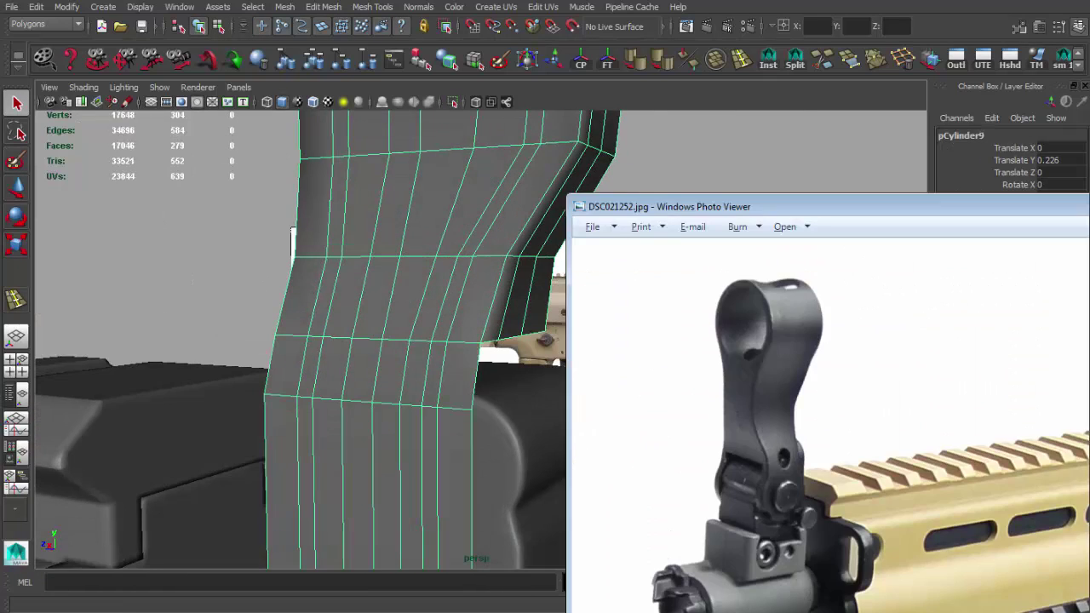
pyautogui.moveTo(379, 378)
pyautogui.keyDown('alt'); pyautogui.mouseDown()
pyautogui.moveTo(534, 339)
pyautogui.moveTo(480, 370)
pyautogui.mouseUp(); pyautogui.keyUp('alt')
# - Extrude the leg's base edges into a strip and move its lower corner vertex
pyautogui.press('F10')
pyautogui.moveTo(559, 304)
pyautogui.keyDown('alt'); pyautogui.mouseDown()
pyautogui.moveTo(555, 312)
pyautogui.moveTo(461, 228)
pyautogui.moveTo(540, 241)
pyautogui.moveTo(403, 297)
pyautogui.moveTo(475, 173)
pyautogui.moveTo(694, 195)
pyautogui.moveTo(477, 248)
pyautogui.mouseUp(); pyautogui.keyUp('alt')
pyautogui.hotkey('ctrl', 'e')
pyautogui.moveTo(394, 287)
pyautogui.keyDown('alt'); pyautogui.mouseDown()
pyautogui.moveTo(696, 289)
pyautogui.moveTo(511, 400)
pyautogui.moveTo(479, 359)
pyautogui.moveTo(500, 430)
pyautogui.mouseUp(); pyautogui.keyUp('alt')
pyautogui.click(500, 430)
pyautogui.moveTo(420, 315); pyautogui.dragTo(426, 332, button='right')
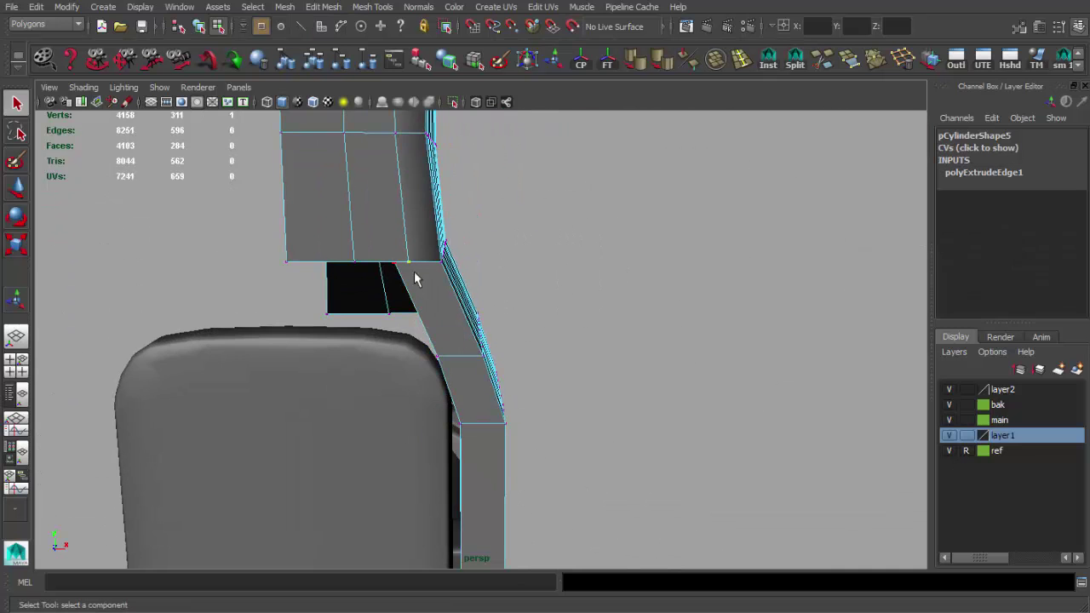
pyautogui.press('w')
pyautogui.click(396, 275)
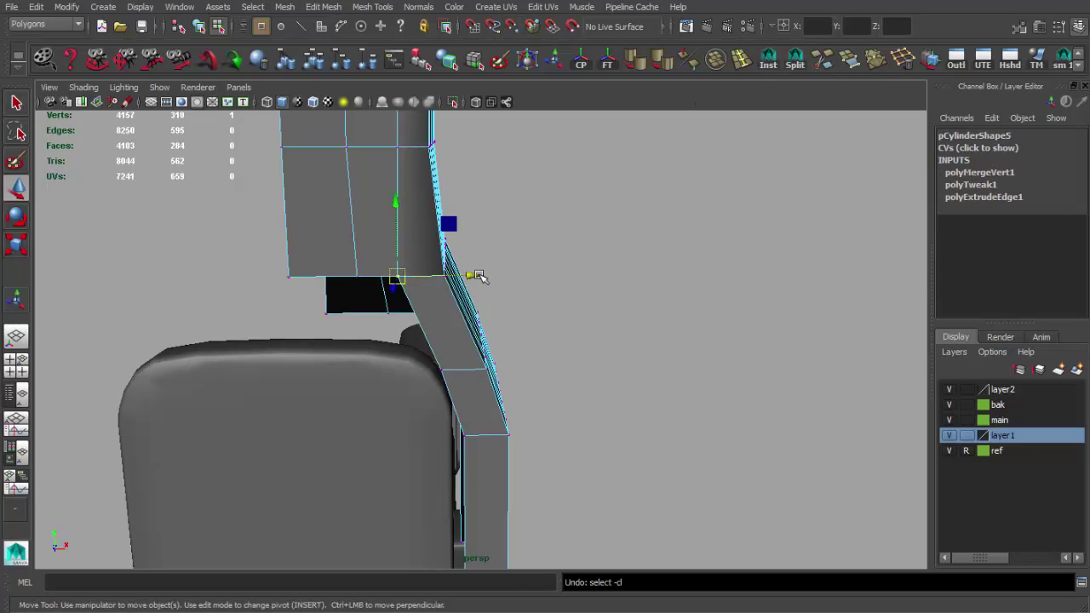
pyautogui.moveTo(492, 272)
pyautogui.keyDown('alt'); pyautogui.mouseDown()
pyautogui.moveTo(486, 333)
pyautogui.moveTo(401, 370)
pyautogui.moveTo(370, 363)
pyautogui.moveTo(441, 334)
pyautogui.moveTo(490, 344)
pyautogui.moveTo(423, 322)
pyautogui.mouseUp(); pyautogui.keyUp('alt')
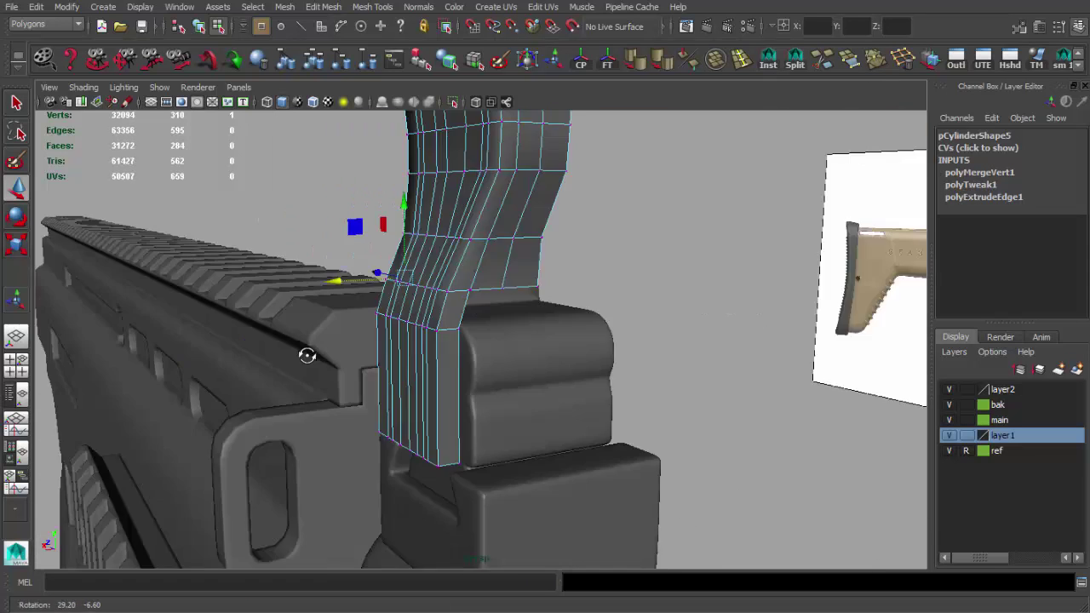
pyautogui.keyDown('alt'); pyautogui.moveTo(486, 418); pyautogui.dragTo(408, 391); pyautogui.keyUp('alt')
# - Narrow the strip's base to sit flush on the barrel block, matching the reference photo
pyautogui.press('r')
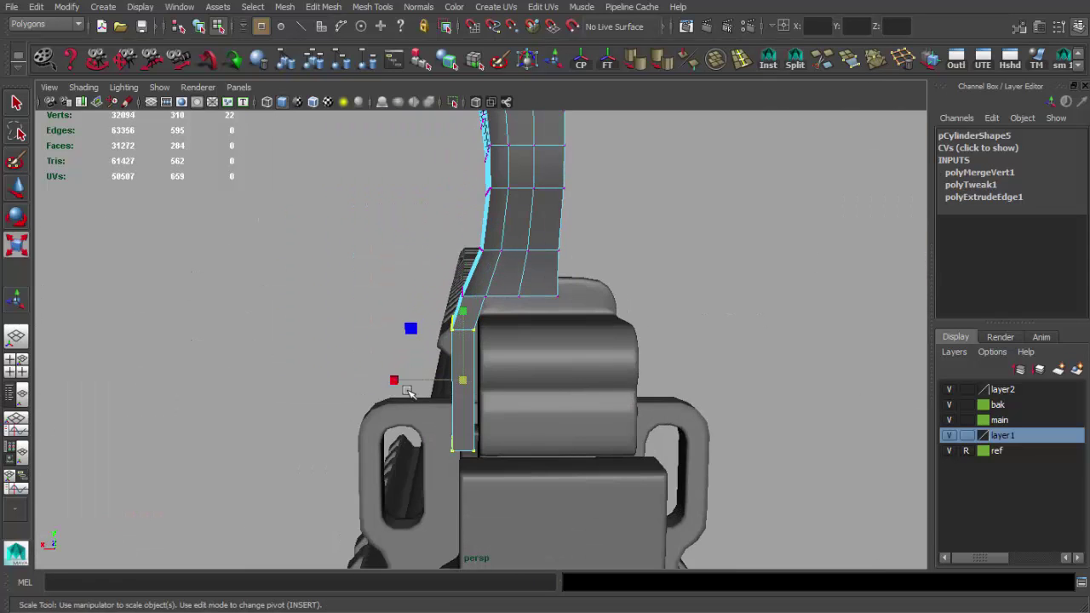
pyautogui.hotkey('alt', 'Tab')
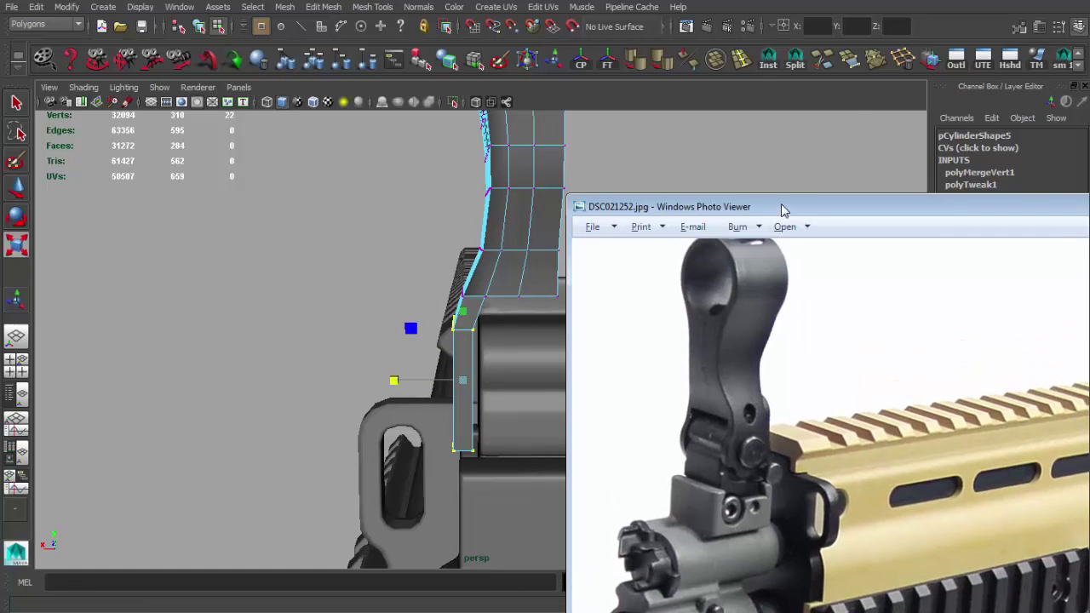
pyautogui.hotkey('alt', 'Tab')
pyautogui.press('w')
pyautogui.keyDown('alt'); pyautogui.moveTo(404, 370); pyautogui.dragTo(386, 318); pyautogui.keyUp('alt')
# - Select the front-sight mesh and pick the bottom edge of its leg
pyautogui.press('q')
pyautogui.keyDown('alt'); pyautogui.moveTo(385, 318); pyautogui.dragTo(385, 319, button='right'); pyautogui.keyUp('alt')
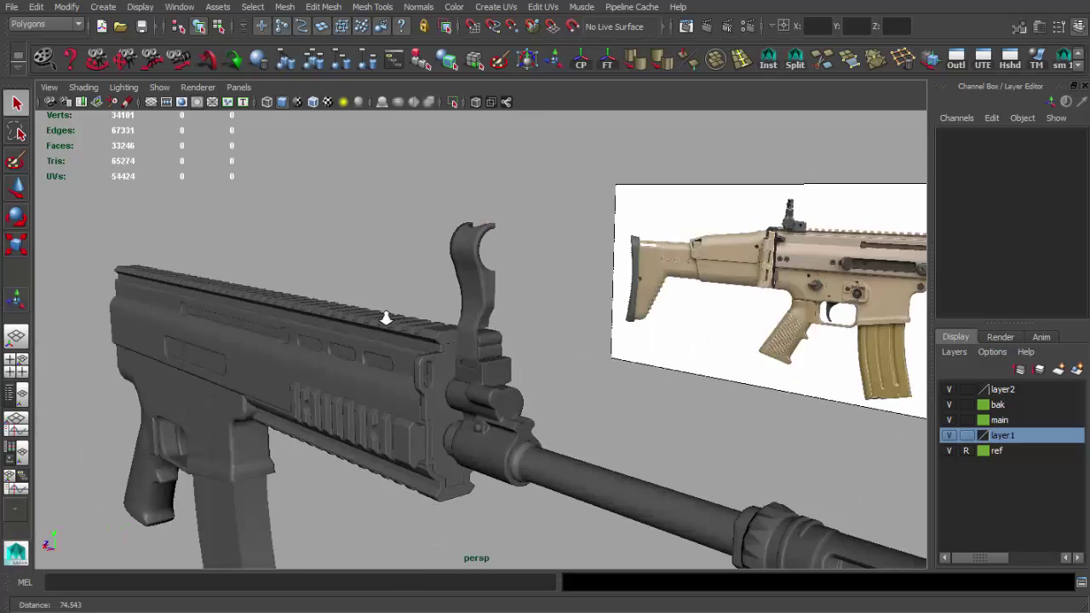
pyautogui.click(466, 242)
pyautogui.press('f')
pyautogui.click(597, 220)
pyautogui.moveTo(597, 220)
pyautogui.keyDown('alt'); pyautogui.mouseDown()
pyautogui.moveTo(389, 307)
pyautogui.moveTo(499, 316)
pyautogui.mouseUp(); pyautogui.keyUp('alt')
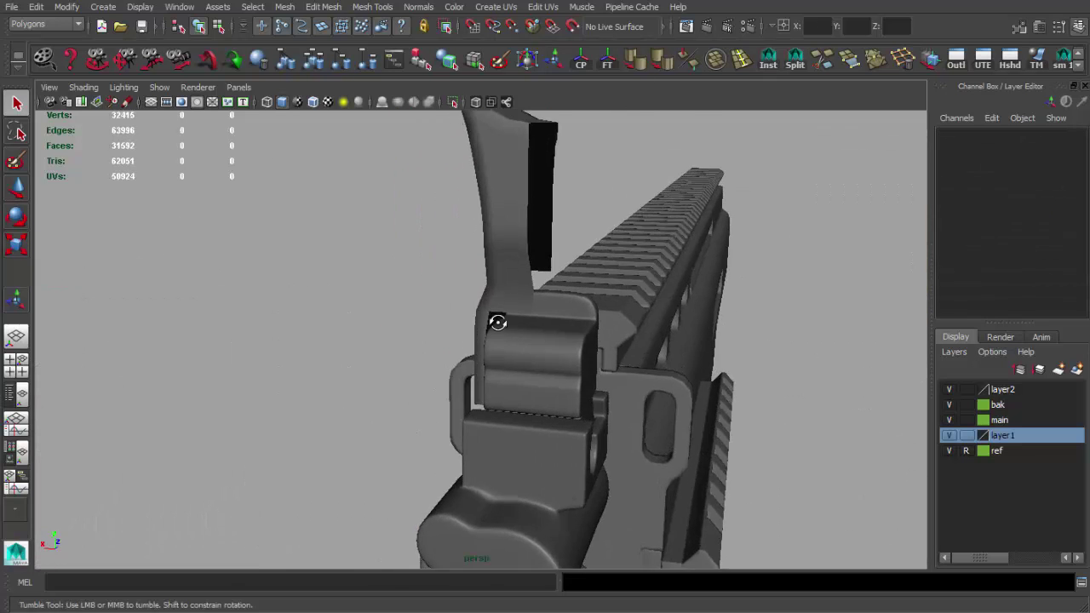
pyautogui.click(499, 316)
pyautogui.press('f')
pyautogui.press('F10')
pyautogui.click(566, 308)
pyautogui.moveTo(567, 308)
pyautogui.keyDown('alt'); pyautogui.mouseDown()
pyautogui.moveTo(499, 309)
pyautogui.moveTo(414, 358)
pyautogui.moveTo(462, 327)
pyautogui.mouseUp(); pyautogui.keyUp('alt')
# - Extrude the bottom edge twice, moving it out into a stepped ledge over the base
pyautogui.hotkey('ctrl', 'e')
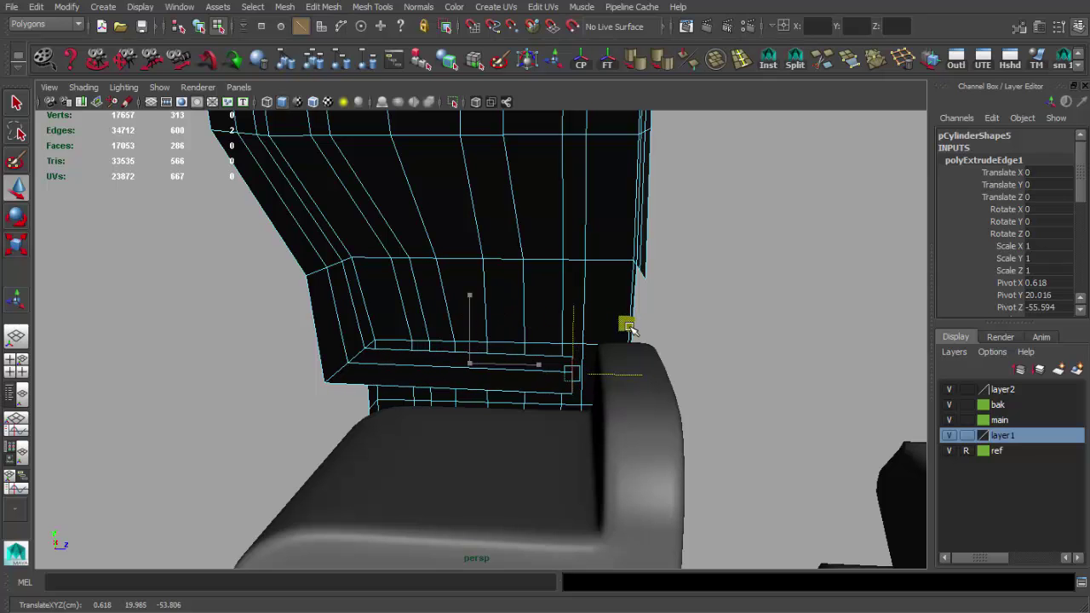
pyautogui.keyDown('alt'); pyautogui.moveTo(571, 303); pyautogui.dragTo(577, 285); pyautogui.keyUp('alt')
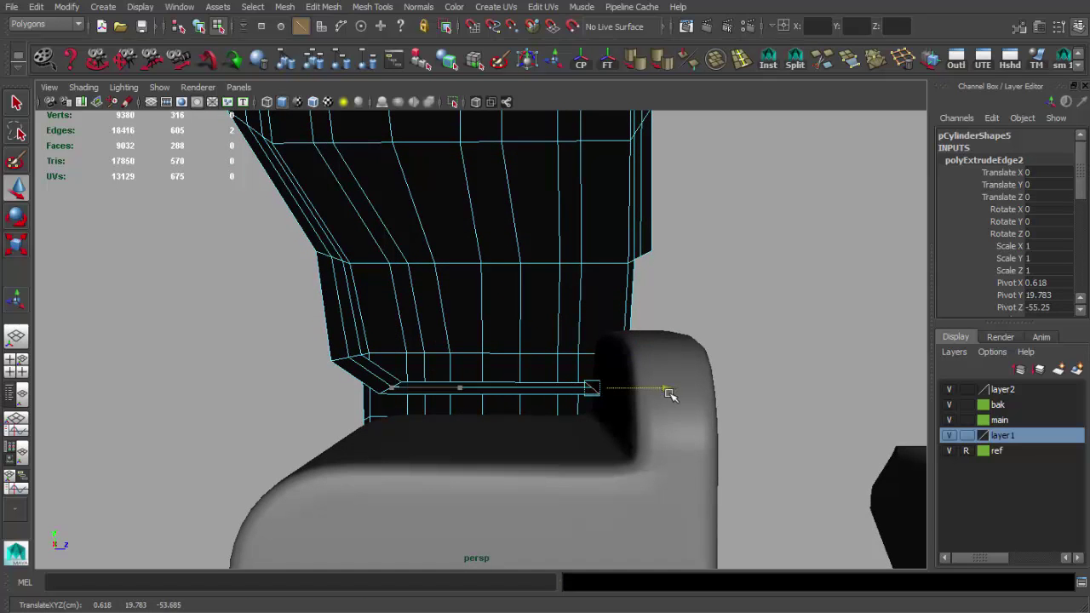
pyautogui.moveTo(604, 249)
pyautogui.keyDown('alt'); pyautogui.mouseDown()
pyautogui.moveTo(519, 287)
pyautogui.moveTo(560, 346)
pyautogui.mouseUp(); pyautogui.keyUp('alt')
pyautogui.hotkey('ctrl', 'e')
pyautogui.moveTo(617, 281)
pyautogui.keyDown('alt'); pyautogui.mouseDown()
pyautogui.moveTo(550, 297)
pyautogui.moveTo(440, 280)
pyautogui.moveTo(621, 299)
pyautogui.moveTo(521, 368)
pyautogui.mouseUp(); pyautogui.keyUp('alt')
pyautogui.keyDown('alt'); pyautogui.moveTo(521, 368); pyautogui.dragTo(645, 348, button='right'); pyautogui.keyUp('alt')
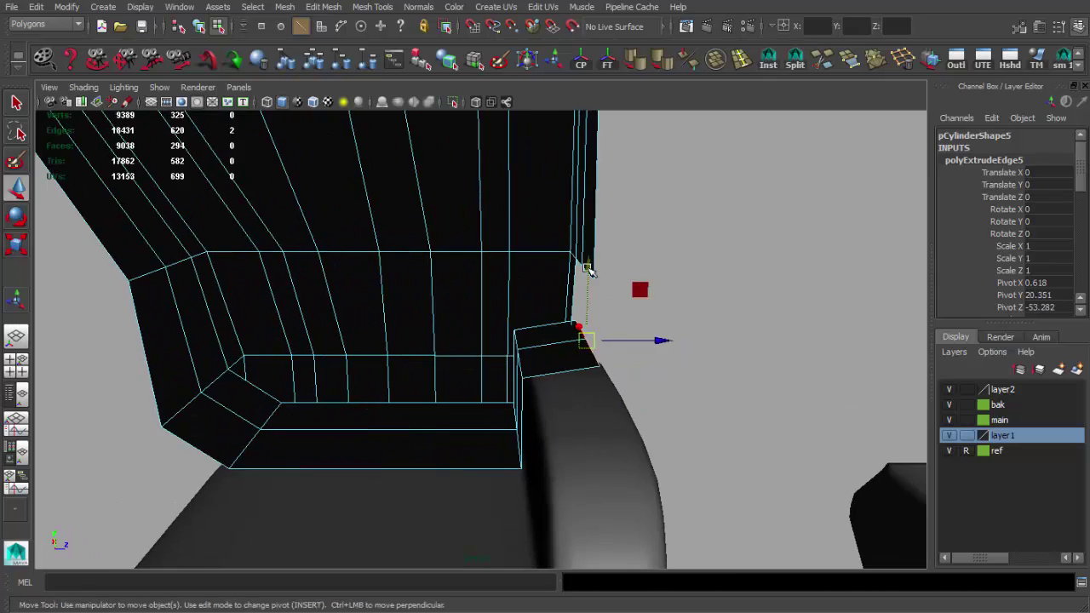
pyautogui.keyDown('alt'); pyautogui.moveTo(638, 287); pyautogui.dragTo(725, 304); pyautogui.keyUp('alt')
# - Slide the ledge's corner vertex along X to align the corner
pyautogui.press('4')
pyautogui.press('q')
pyautogui.click(525, 263)
pyautogui.press('w')
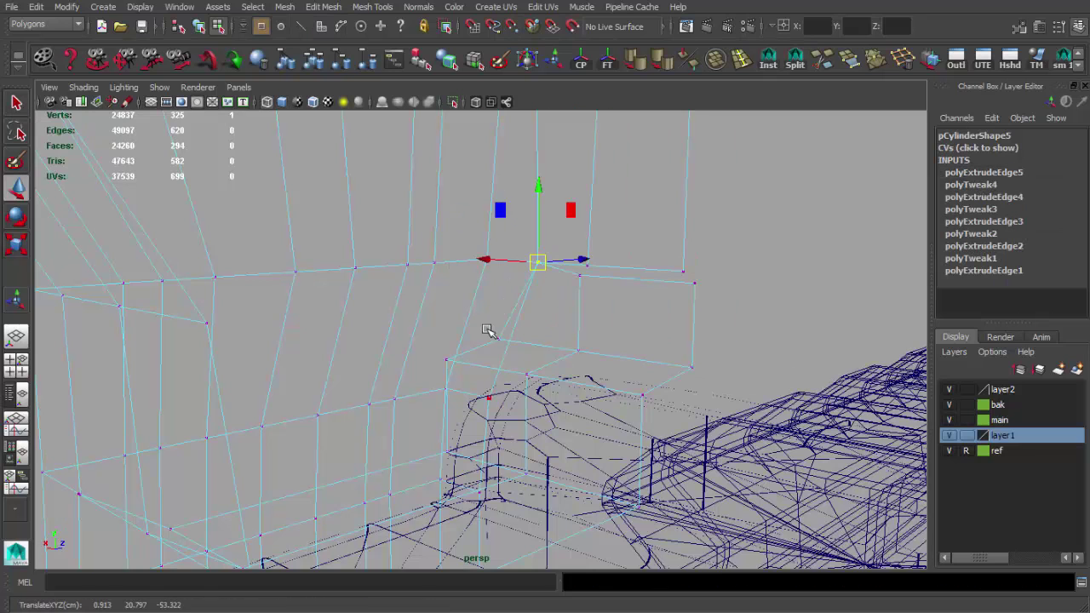
pyautogui.keyDown('alt'); pyautogui.moveTo(695, 287); pyautogui.dragTo(649, 282); pyautogui.keyUp('alt')
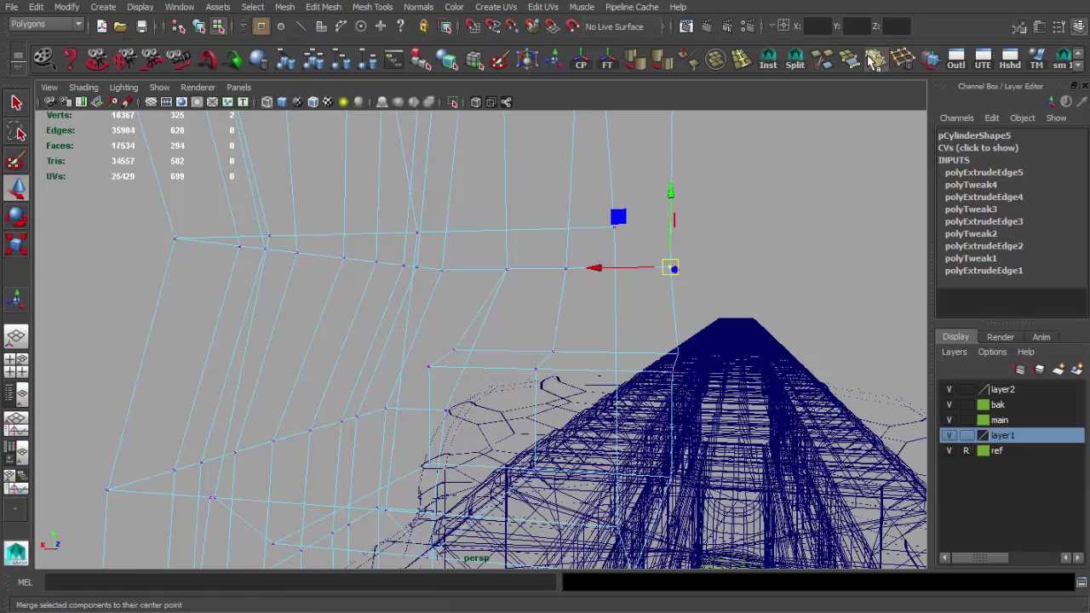
pyautogui.press('5')
pyautogui.press('q')
pyautogui.keyDown('alt'); pyautogui.moveTo(533, 335); pyautogui.dragTo(479, 352); pyautogui.keyUp('alt')
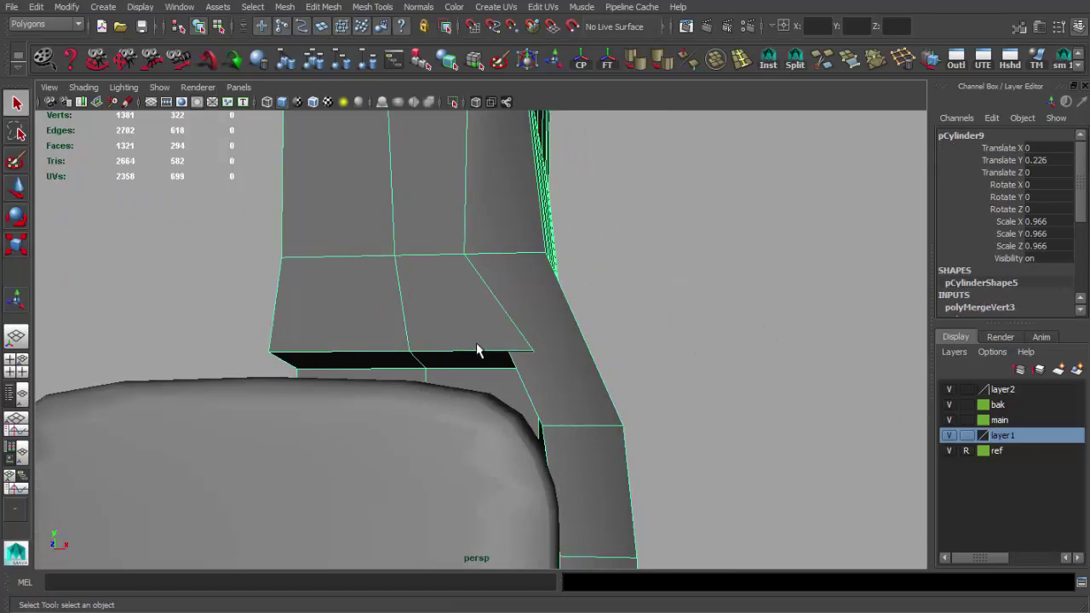
pyautogui.press('4')
pyautogui.press('5')
pyautogui.moveTo(577, 358)
pyautogui.mouseDown()
pyautogui.moveTo(595, 361)
pyautogui.moveTo(494, 384)
pyautogui.moveTo(639, 397)
pyautogui.moveTo(573, 373)
pyautogui.moveTo(596, 361)
pyautogui.moveTo(482, 361)
pyautogui.moveTo(545, 369)
pyautogui.mouseUp()
pyautogui.press('5')
pyautogui.press('4')
pyautogui.press('5')
# - Insert an edge loop across the sight leg's column, giving 334 vertices and 306 faces
pyautogui.click(545, 369)
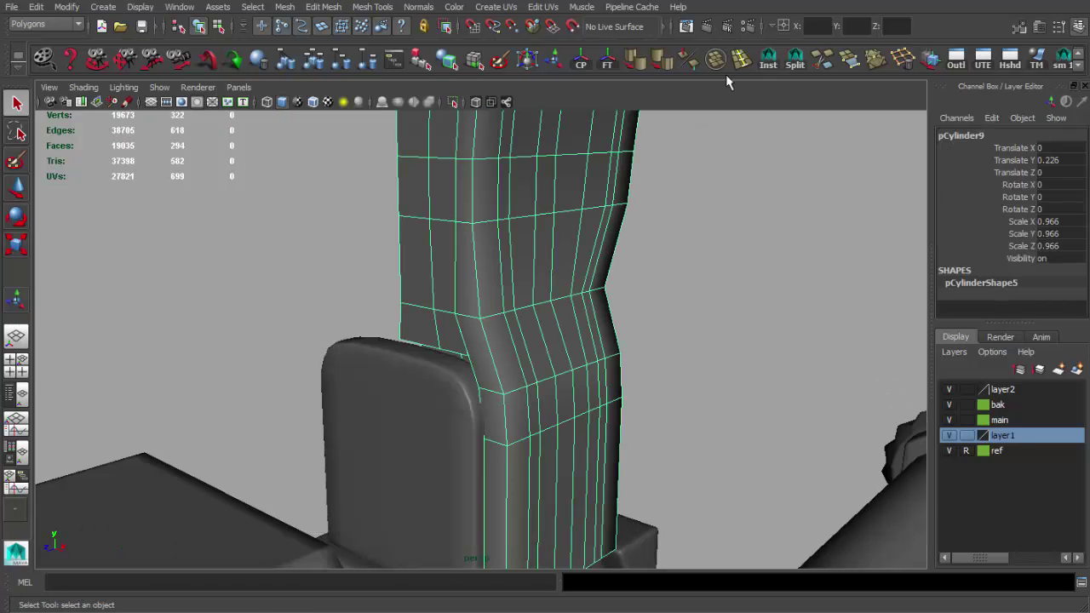
pyautogui.click(730, 73)
pyautogui.keyDown('alt'); pyautogui.moveTo(468, 372); pyautogui.dragTo(593, 380); pyautogui.keyUp('alt')
pyautogui.press('q')
pyautogui.press('4')
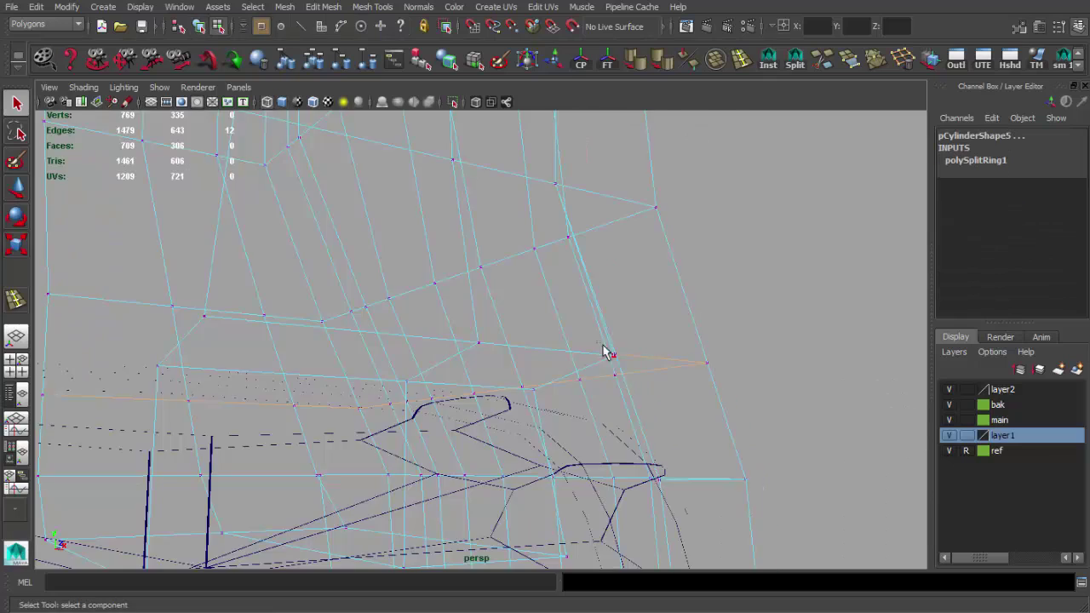
pyautogui.press('5')
pyautogui.moveTo(511, 324)
pyautogui.keyDown('alt'); pyautogui.mouseDown()
pyautogui.moveTo(559, 316)
pyautogui.moveTo(333, 316)
pyautogui.moveTo(353, 352)
pyautogui.moveTo(441, 364)
pyautogui.moveTo(467, 429)
pyautogui.moveTo(438, 383)
pyautogui.mouseUp(); pyautogui.keyUp('alt')
pyautogui.click(560, 316)
# - Isolate the sight mesh and cap its first gap with an appended face
pyautogui.hotkey('ctrl', '1')
pyautogui.press('f')
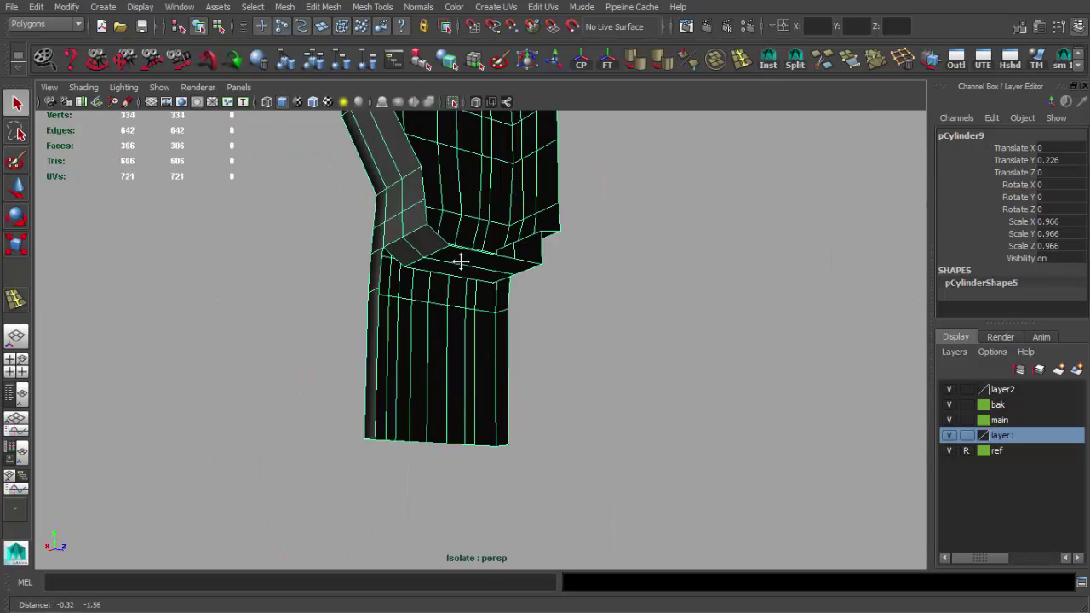
pyautogui.click(746, 67)
pyautogui.click(360, 260)
pyautogui.click(518, 304)
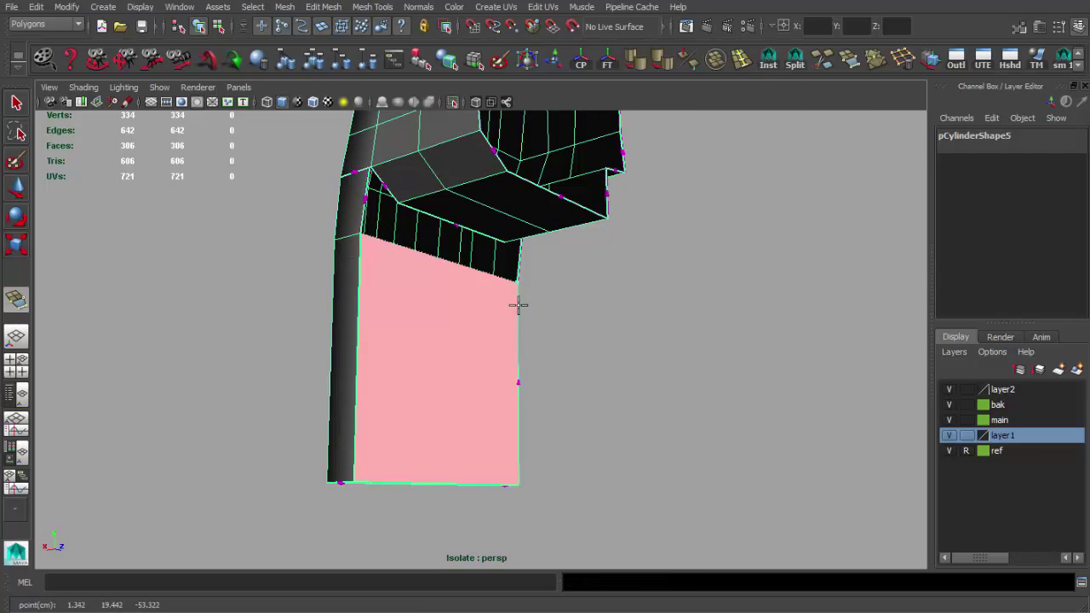
pyautogui.press('Return')
pyautogui.keyDown('alt'); pyautogui.moveTo(518, 305); pyautogui.dragTo(461, 387); pyautogui.keyUp('alt')
pyautogui.click(760, 65)
pyautogui.click(355, 372)
pyautogui.moveTo(355, 372)
pyautogui.keyDown('alt'); pyautogui.mouseDown()
pyautogui.moveTo(562, 389)
pyautogui.moveTo(545, 406)
pyautogui.mouseUp(); pyautogui.keyUp('alt')
pyautogui.hotkey('ctrl', 'z')
# - Fill the remaining holes in the sight leg with appended faces
pyautogui.press('q')
pyautogui.scroll(2, 545, 404)
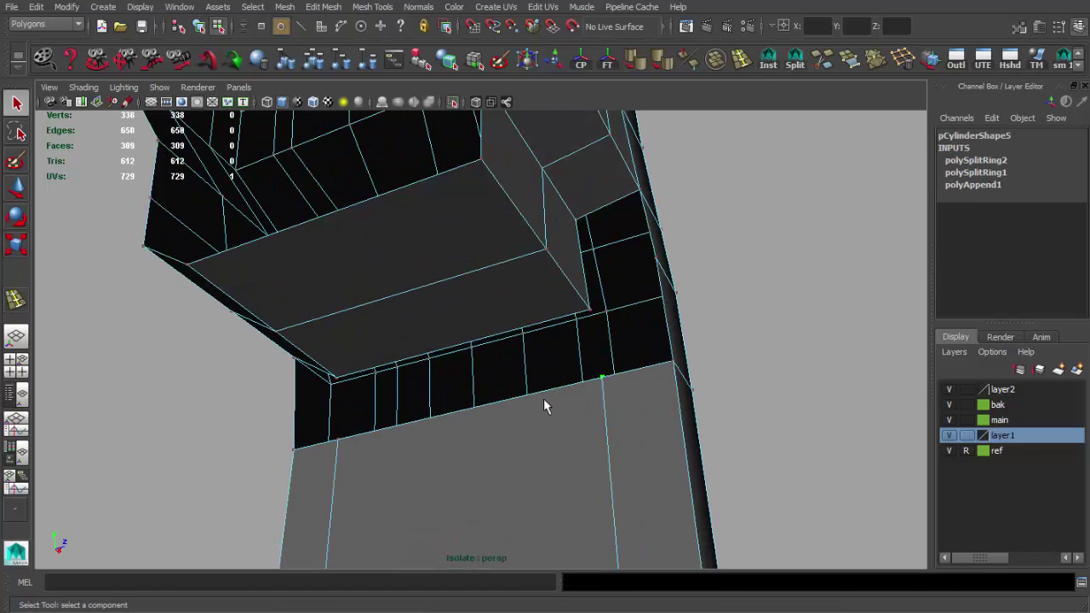
pyautogui.click(545, 404)
pyautogui.click(546, 322)
pyautogui.click(584, 382)
pyautogui.press('Return')
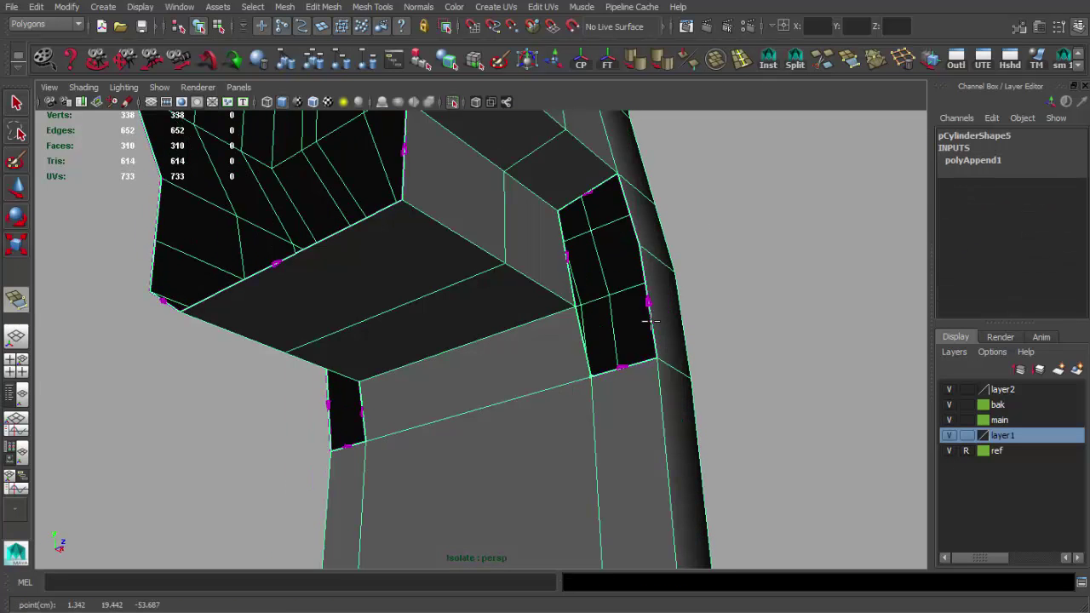
pyautogui.press('q')
pyautogui.keyDown('alt'); pyautogui.moveTo(584, 382); pyautogui.dragTo(417, 378); pyautogui.keyUp('alt')
pyautogui.click(243, 317)
pyautogui.click(304, 344)
pyautogui.press('Return')
pyautogui.moveTo(254, 317)
pyautogui.keyDown('alt'); pyautogui.mouseDown()
pyautogui.moveTo(347, 347)
pyautogui.moveTo(426, 394)
pyautogui.moveTo(451, 318)
pyautogui.moveTo(373, 325)
pyautogui.mouseUp(); pyautogui.keyUp('alt')
pyautogui.press('4')
pyautogui.press('5')
pyautogui.moveTo(647, 281)
pyautogui.keyDown('alt'); pyautogui.mouseDown()
pyautogui.moveTo(570, 346)
pyautogui.moveTo(597, 341)
pyautogui.mouseUp(); pyautogui.keyUp('alt')
# - Add a series of supporting edge loops down the leg and near the ring
pyautogui.click(540, 348)
pyautogui.click(768, 62)
pyautogui.click(465, 287)
pyautogui.moveTo(465, 287)
pyautogui.keyDown('alt'); pyautogui.mouseDown()
pyautogui.moveTo(523, 298)
pyautogui.moveTo(449, 307)
pyautogui.moveTo(530, 336)
pyautogui.moveTo(520, 322)
pyautogui.moveTo(409, 307)
pyautogui.moveTo(449, 368)
pyautogui.moveTo(428, 324)
pyautogui.moveTo(487, 370)
pyautogui.moveTo(425, 321)
pyautogui.moveTo(481, 383)
pyautogui.moveTo(559, 384)
pyautogui.moveTo(499, 348)
pyautogui.moveTo(515, 428)
pyautogui.moveTo(486, 349)
pyautogui.moveTo(501, 309)
pyautogui.mouseUp(); pyautogui.keyUp('alt')
pyautogui.click(514, 301)
pyautogui.click(530, 336)
pyautogui.click(539, 317)
pyautogui.click(449, 368)
pyautogui.click(486, 369)
pyautogui.click(511, 336)
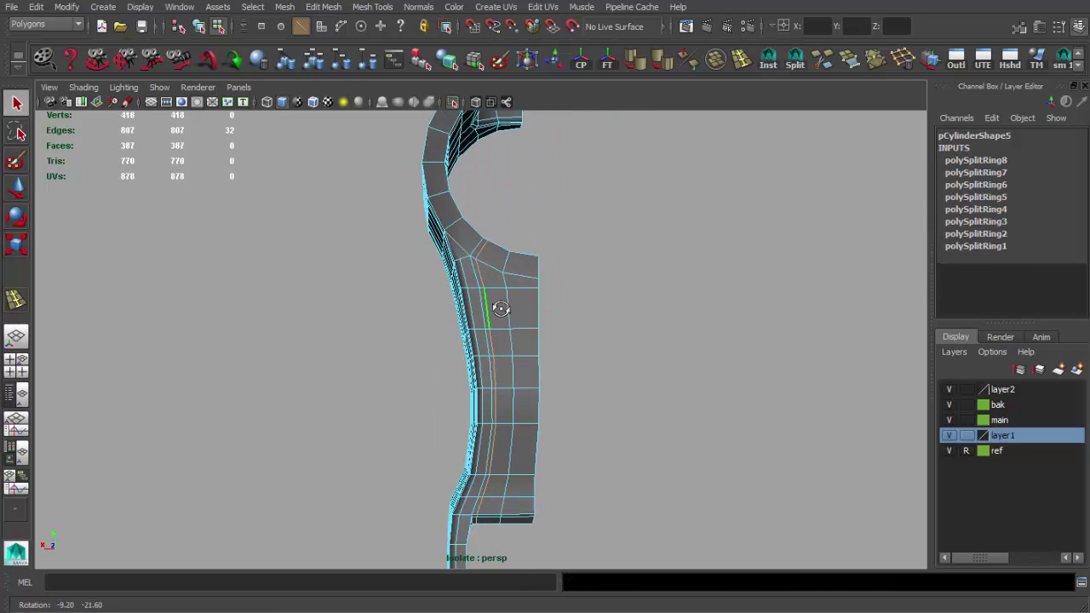
pyautogui.moveTo(442, 288)
pyautogui.keyDown('alt'); pyautogui.mouseDown()
pyautogui.moveTo(369, 343)
pyautogui.moveTo(718, 377)
pyautogui.moveTo(741, 186)
pyautogui.mouseUp(); pyautogui.keyUp('alt')
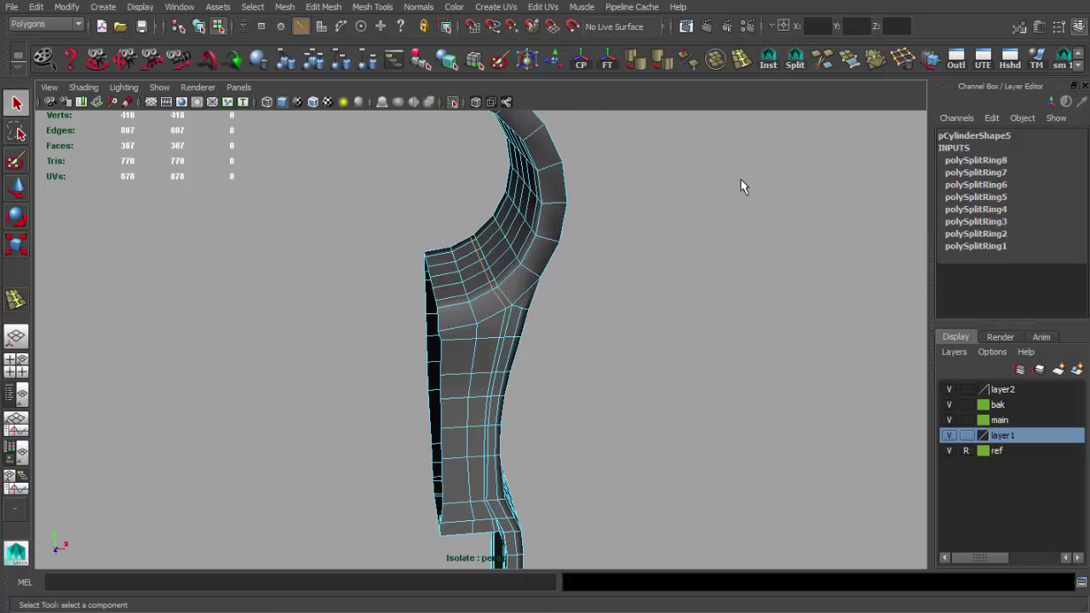
# - Add two edge loops around the ring's curve
pyautogui.press('F8')
pyautogui.click(558, 299)
pyautogui.moveTo(558, 300)
pyautogui.keyDown('alt'); pyautogui.mouseDown()
pyautogui.moveTo(628, 346)
pyautogui.moveTo(324, 318)
pyautogui.moveTo(399, 349)
pyautogui.mouseUp(); pyautogui.keyUp('alt')
pyautogui.click(482, 338)
pyautogui.scroll(5, 672, 190)
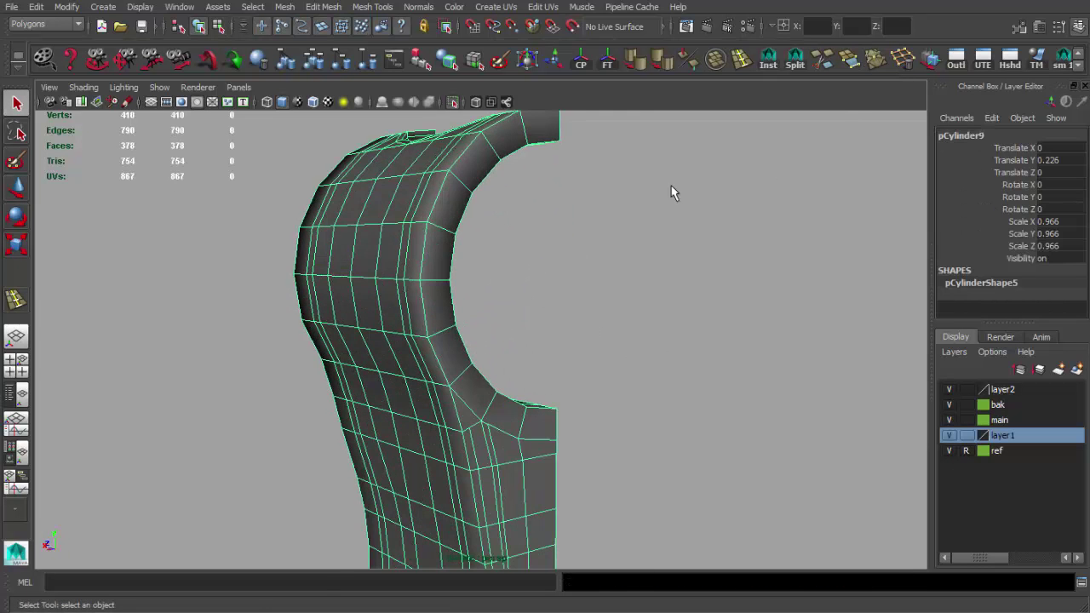
pyautogui.keyDown('shift'); pyautogui.moveTo(511, 162); pyautogui.dragTo(491, 142, button='right'); pyautogui.keyUp('shift')
pyautogui.click(492, 142)
pyautogui.click(501, 161)
# - Insert more loops where the ring meets the leg and at the curve's corner
pyautogui.moveTo(506, 280)
pyautogui.keyDown('alt'); pyautogui.mouseDown()
pyautogui.moveTo(540, 316)
pyautogui.moveTo(591, 329)
pyautogui.moveTo(454, 346)
pyautogui.mouseUp(); pyautogui.keyUp('alt')
pyautogui.click(509, 316)
pyautogui.click(509, 316)
pyautogui.press('F8')
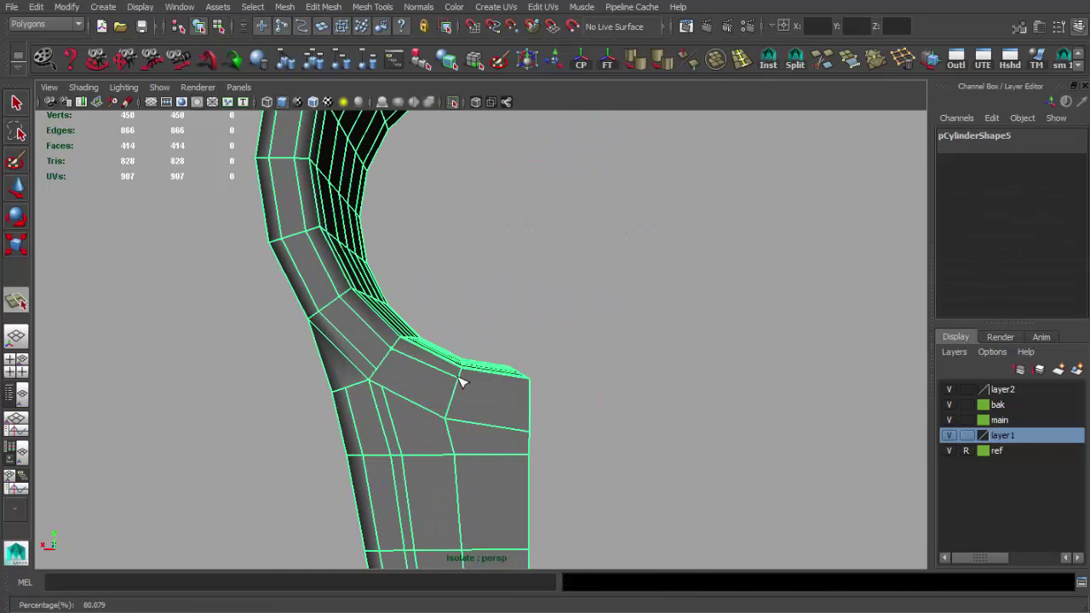
pyautogui.click(530, 393)
pyautogui.click(528, 429)
pyautogui.press('q')
pyautogui.moveTo(528, 429)
pyautogui.keyDown('alt'); pyautogui.mouseDown()
pyautogui.moveTo(489, 397)
pyautogui.moveTo(586, 330)
pyautogui.moveTo(298, 302)
pyautogui.mouseUp(); pyautogui.keyUp('alt')
pyautogui.click(511, 382)
pyautogui.scroll(5, 458, 372)
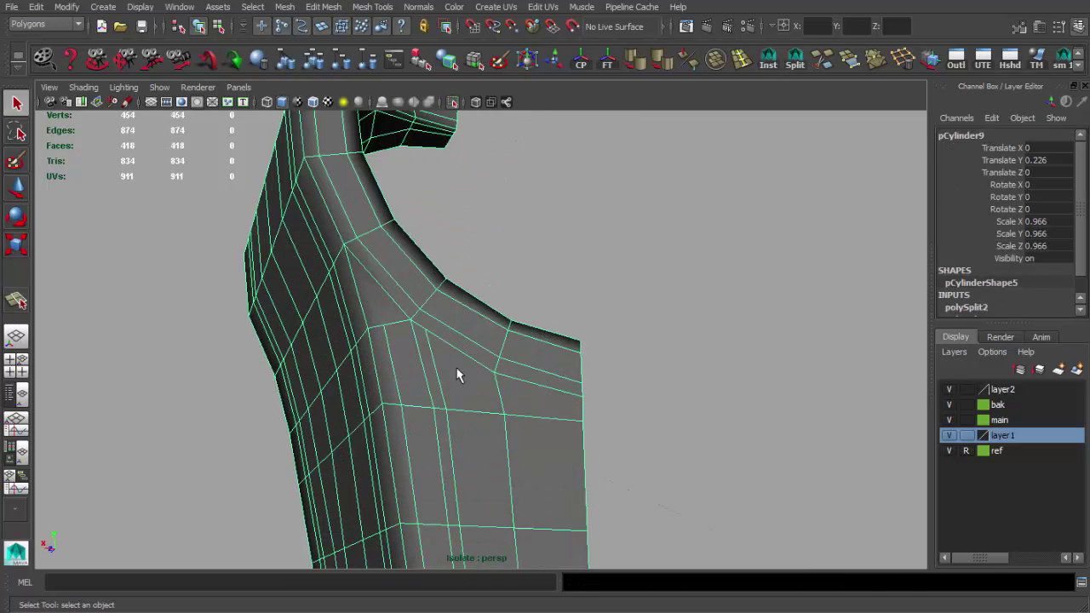
# - Split the faces at the ring-leg junction
pyautogui.press('F8')
pyautogui.press('q')
pyautogui.moveTo(333, 251)
pyautogui.keyDown('alt'); pyautogui.mouseDown()
pyautogui.moveTo(597, 266)
pyautogui.moveTo(500, 332)
pyautogui.mouseUp(); pyautogui.keyUp('alt')
pyautogui.press('q')
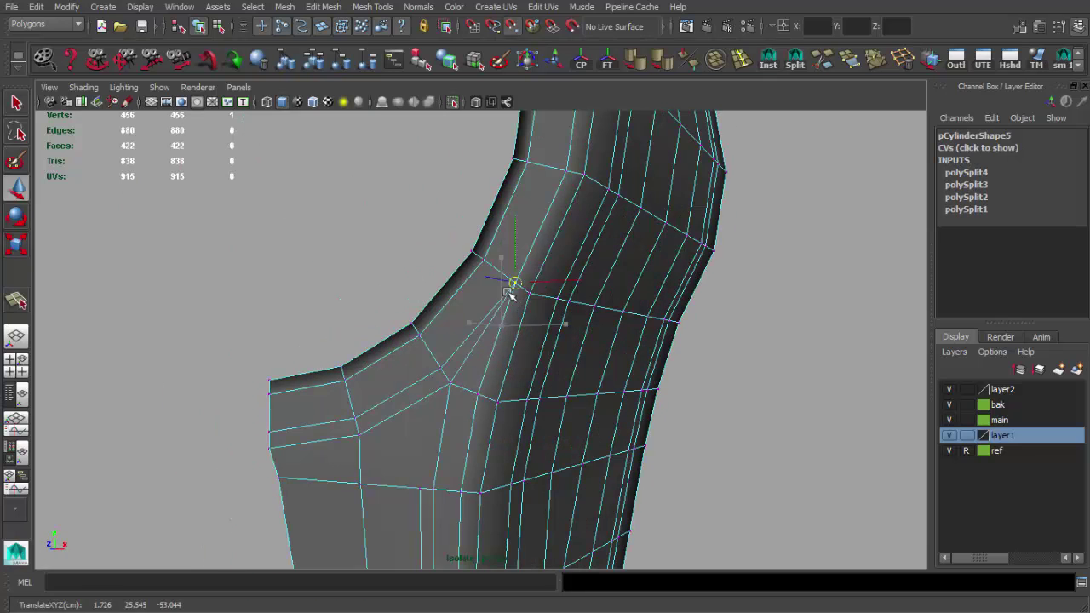
pyautogui.press('q')
pyautogui.press('4')
pyautogui.keyDown('alt'); pyautogui.moveTo(509, 293); pyautogui.dragTo(523, 255); pyautogui.keyUp('alt')
# - Merge stray vertices at the junction, leaving 454 vertices and 420 faces
pyautogui.click(849, 60)
pyautogui.press('5')
pyautogui.keyDown('alt'); pyautogui.moveTo(701, 212); pyautogui.dragTo(482, 246); pyautogui.keyUp('alt')
pyautogui.press('4')
pyautogui.press('w')
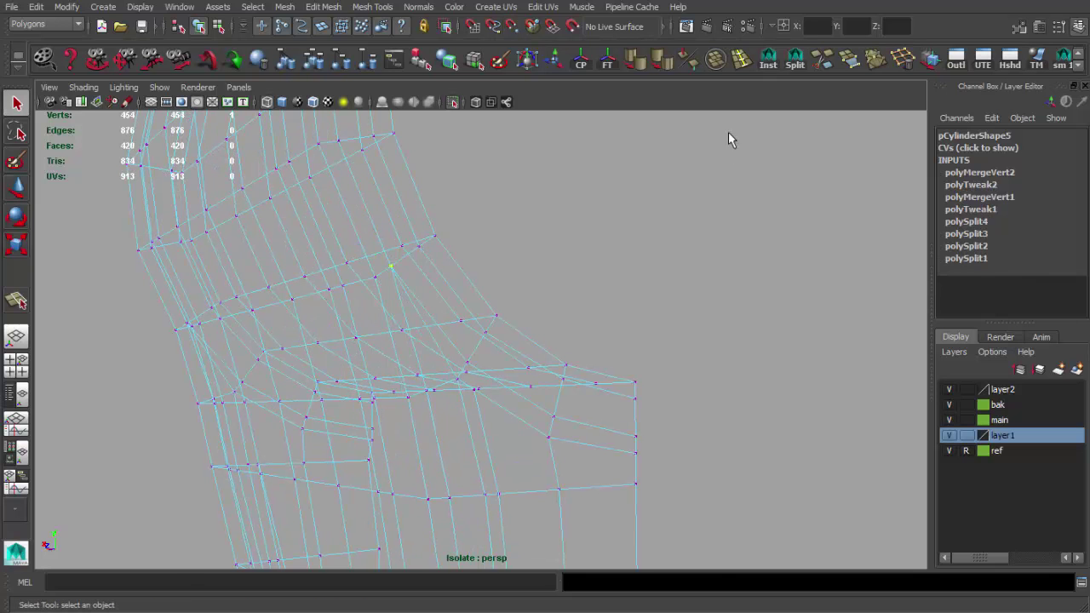
pyautogui.press('5')
pyautogui.press('F8')
pyautogui.keyDown('alt'); pyautogui.moveTo(511, 284); pyautogui.dragTo(531, 284); pyautogui.keyUp('alt')
pyautogui.press('f')
pyautogui.moveTo(353, 241)
pyautogui.keyDown('alt'); pyautogui.mouseDown()
pyautogui.moveTo(472, 239)
pyautogui.moveTo(511, 335)
pyautogui.moveTo(689, 350)
pyautogui.moveTo(209, 320)
pyautogui.mouseUp(); pyautogui.keyUp('alt')
pyautogui.moveTo(321, 319)
pyautogui.keyDown('alt'); pyautogui.mouseDown()
pyautogui.moveTo(463, 383)
pyautogui.moveTo(486, 409)
pyautogui.mouseUp(); pyautogui.keyUp('alt')
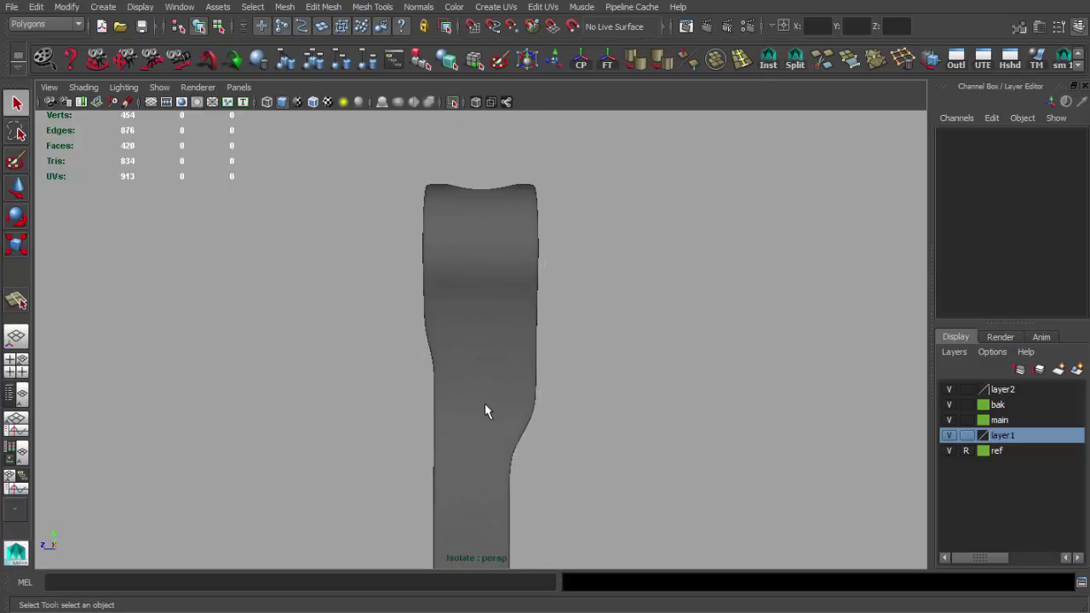
# - Adjust the vertices along the sight's left side and compare it with the reference photo
pyautogui.click(487, 375)
pyautogui.press('1')
pyautogui.press('F9')
pyautogui.moveTo(442, 497); pyautogui.dragTo(426, 273)
pyautogui.press('w')
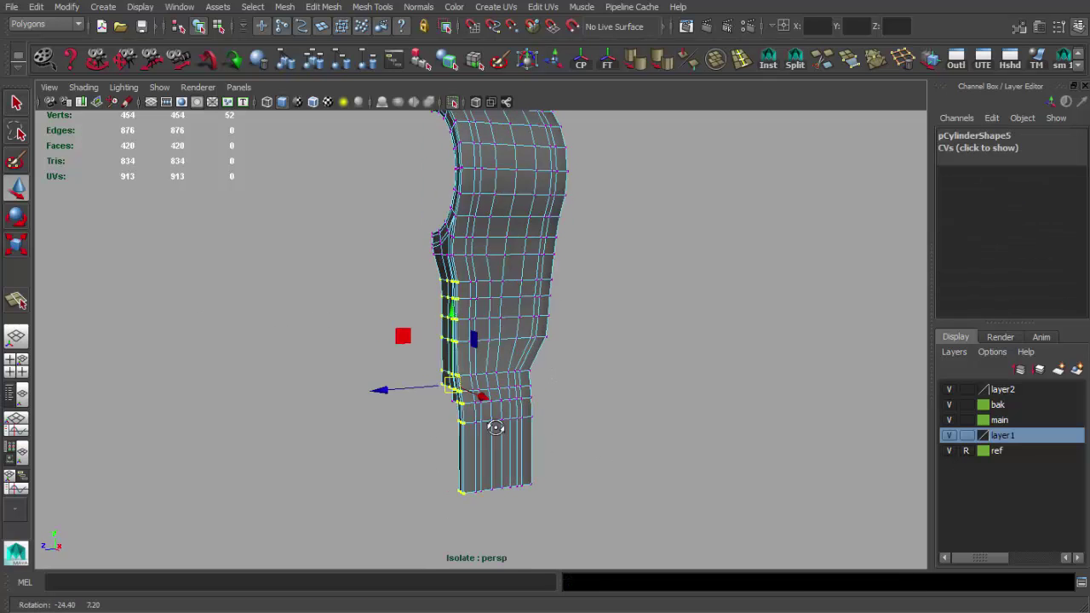
pyautogui.press('F8')
pyautogui.moveTo(372, 381)
pyautogui.keyDown('alt'); pyautogui.mouseDown()
pyautogui.moveTo(536, 341)
pyautogui.moveTo(662, 340)
pyautogui.moveTo(608, 349)
pyautogui.mouseUp(); pyautogui.keyUp('alt')
pyautogui.click(662, 341)
pyautogui.press('q')
pyautogui.hotkey('alt', 'Tab')
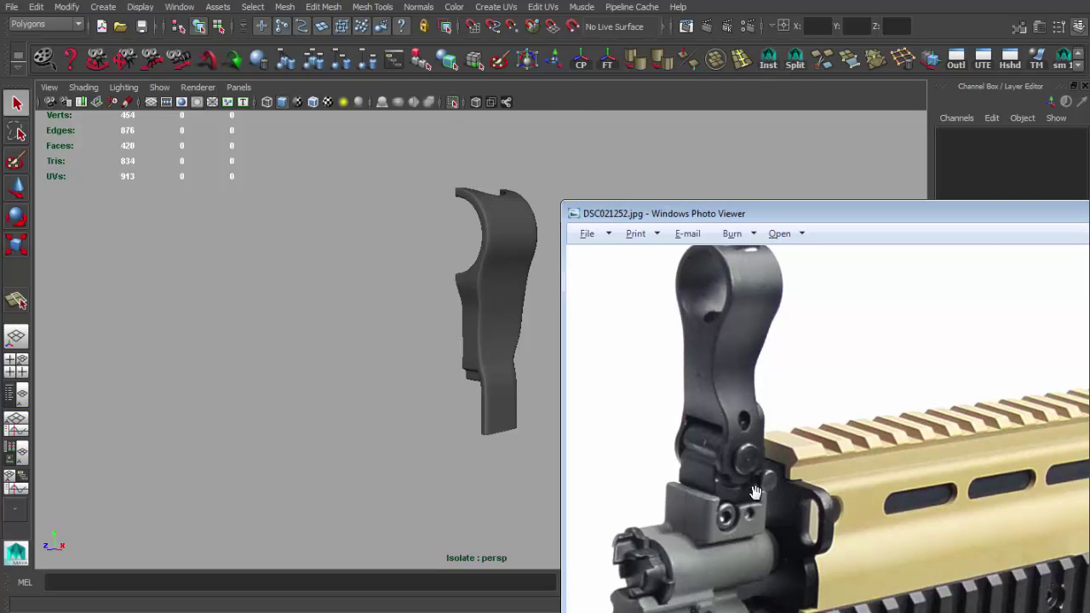
pyautogui.keyDown('alt'); pyautogui.moveTo(499, 345); pyautogui.dragTo(462, 349); pyautogui.keyUp('alt')
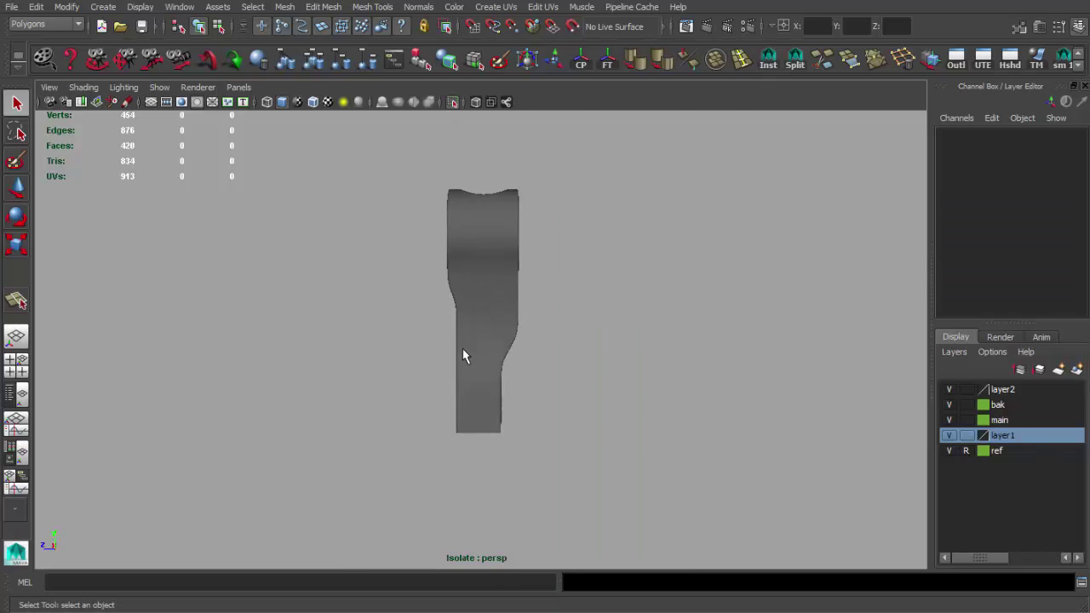
# - Show the whole rifle, then zoom onto the front sight and select its lower piece pCylinder10
pyautogui.press('space')
pyautogui.click(906, 104)
pyautogui.keyDown('alt'); pyautogui.moveTo(857, 224); pyautogui.dragTo(801, 226); pyautogui.keyUp('alt')
pyautogui.press('space')
pyautogui.keyDown('alt'); pyautogui.moveTo(495, 337); pyautogui.dragTo(290, 280); pyautogui.keyUp('alt')
pyautogui.keyDown('alt'); pyautogui.moveTo(289, 280); pyautogui.dragTo(557, 377, button='right'); pyautogui.keyUp('alt')
pyautogui.moveTo(557, 378)
pyautogui.keyDown('alt'); pyautogui.mouseDown()
pyautogui.moveTo(458, 365)
pyautogui.moveTo(515, 383)
pyautogui.moveTo(426, 358)
pyautogui.moveTo(477, 333)
pyautogui.mouseUp(); pyautogui.keyUp('alt')
pyautogui.click(453, 312)
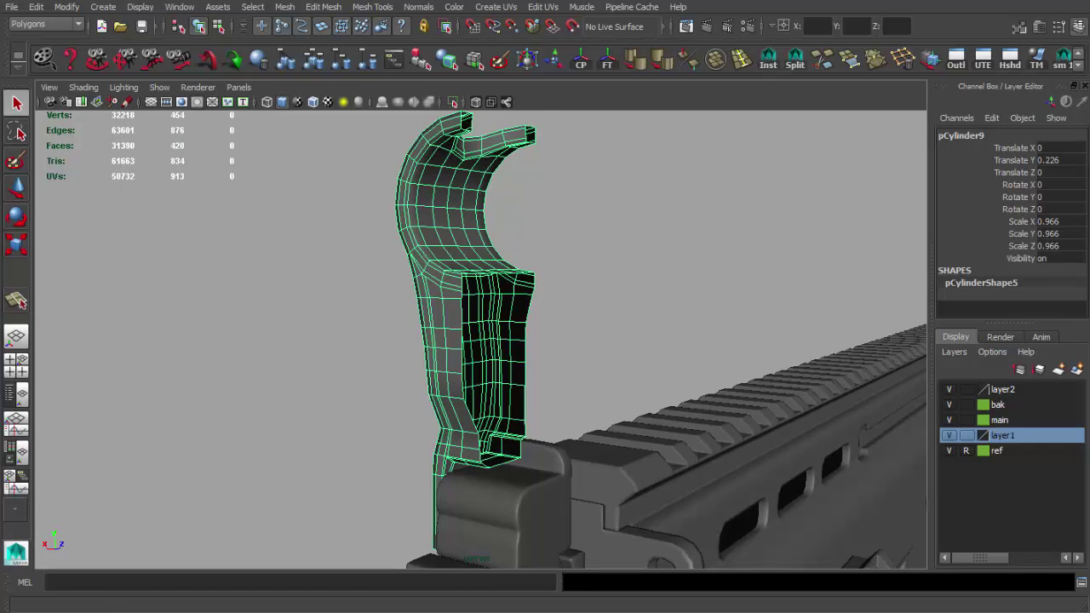
pyautogui.moveTo(776, 529)
pyautogui.keyDown('alt'); pyautogui.mouseDown()
pyautogui.moveTo(450, 352)
pyautogui.moveTo(494, 446)
pyautogui.moveTo(462, 334)
pyautogui.moveTo(472, 358)
pyautogui.moveTo(503, 377)
pyautogui.mouseUp(); pyautogui.keyUp('alt')
pyautogui.click(451, 352)
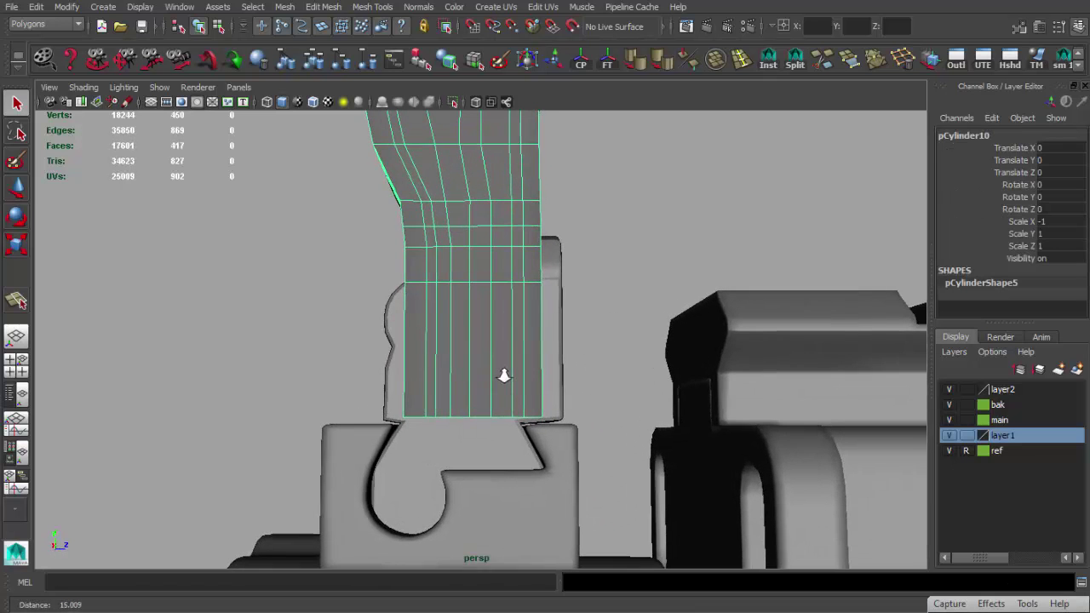
# - Insert two edge loops across the sight's lower leg
pyautogui.press('F9')
pyautogui.moveTo(347, 374); pyautogui.dragTo(601, 464)
pyautogui.moveTo(477, 333)
pyautogui.keyDown('alt'); pyautogui.mouseDown()
pyautogui.moveTo(498, 364)
pyautogui.moveTo(546, 389)
pyautogui.mouseUp(); pyautogui.keyUp('alt')
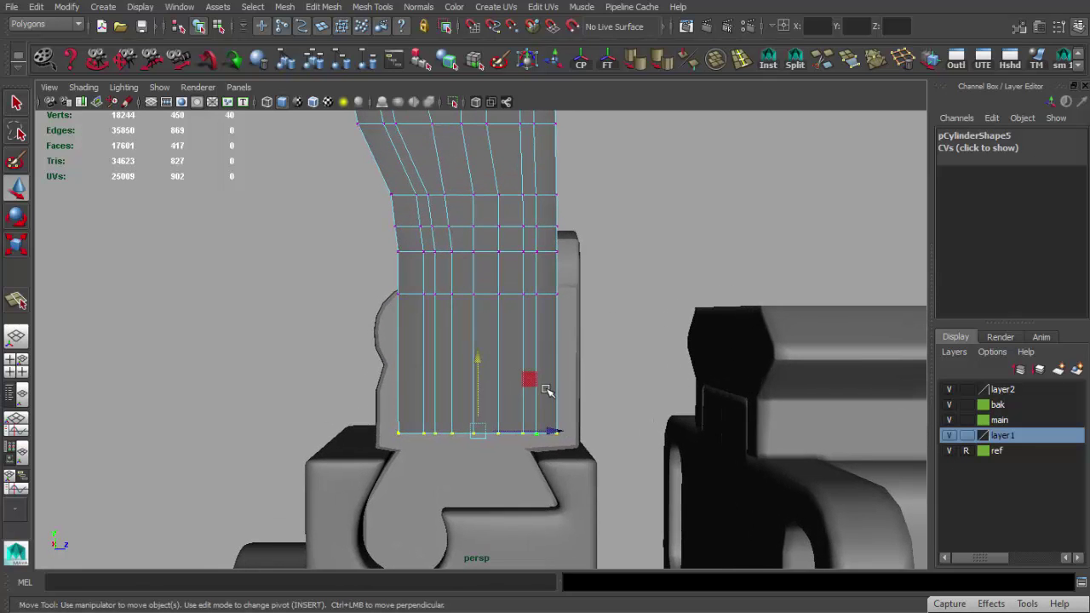
pyautogui.click(741, 60)
pyautogui.moveTo(511, 281)
pyautogui.keyDown('alt'); pyautogui.mouseDown()
pyautogui.moveTo(451, 309)
pyautogui.moveTo(446, 341)
pyautogui.moveTo(419, 368)
pyautogui.mouseUp(); pyautogui.keyUp('alt')
pyautogui.click(457, 346)
# - In the side view, move the new edge loops to match the reference's rounded leg outline
pyautogui.press('space')
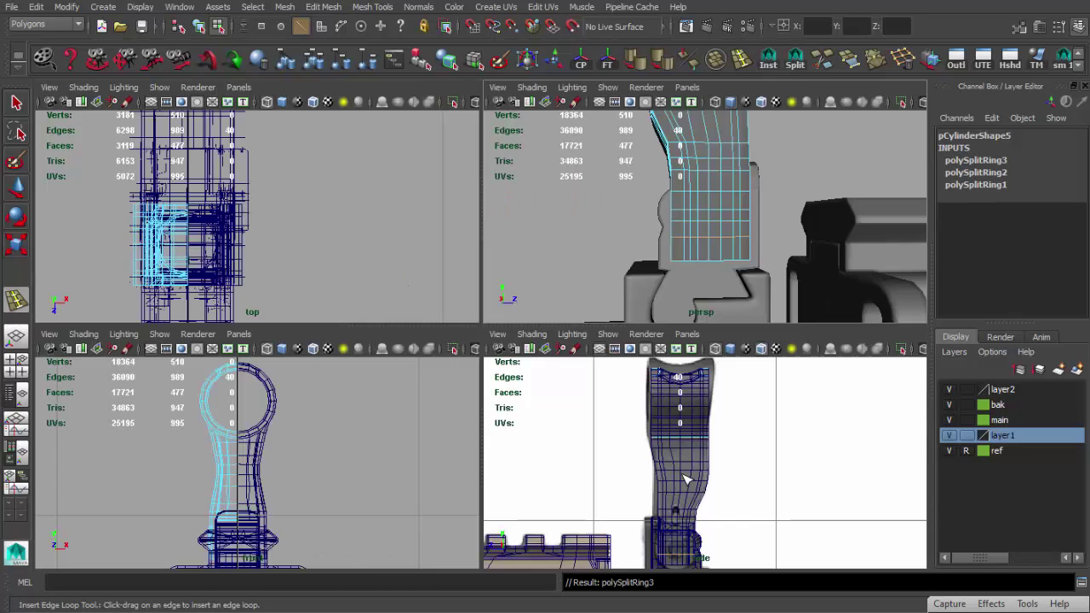
pyautogui.press('space')
pyautogui.press('q')
pyautogui.click(430, 360)
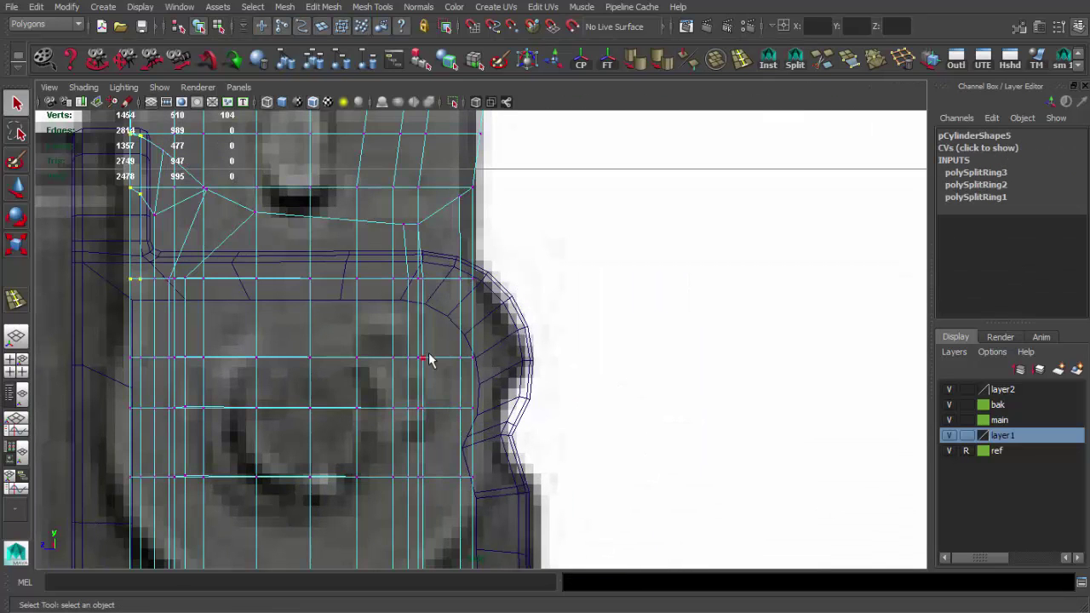
pyautogui.moveTo(414, 385); pyautogui.dragTo(454, 383)
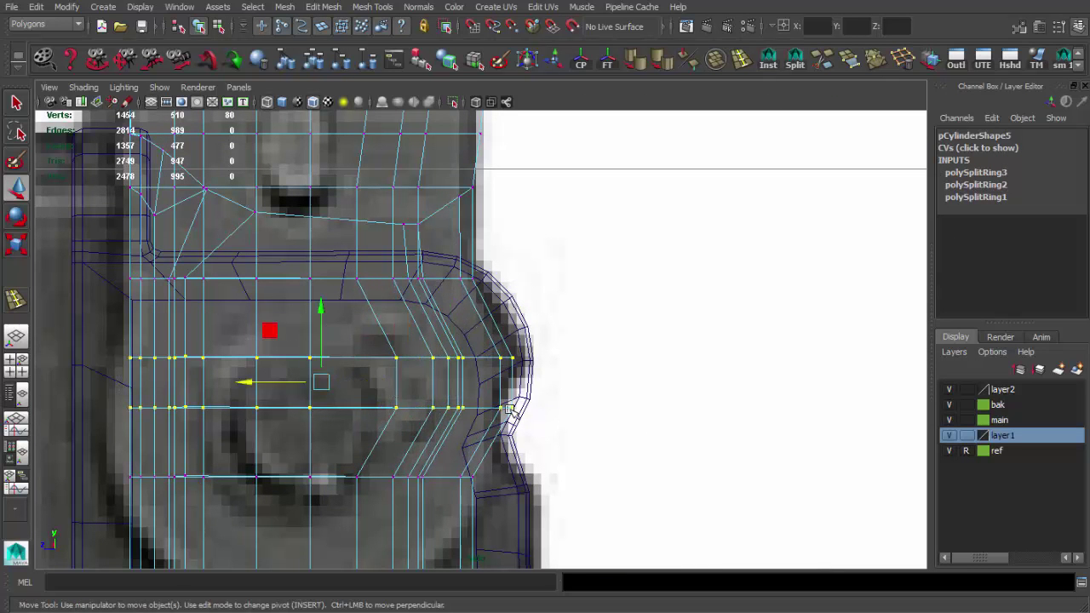
pyautogui.moveTo(321, 308); pyautogui.dragTo(325, 284)
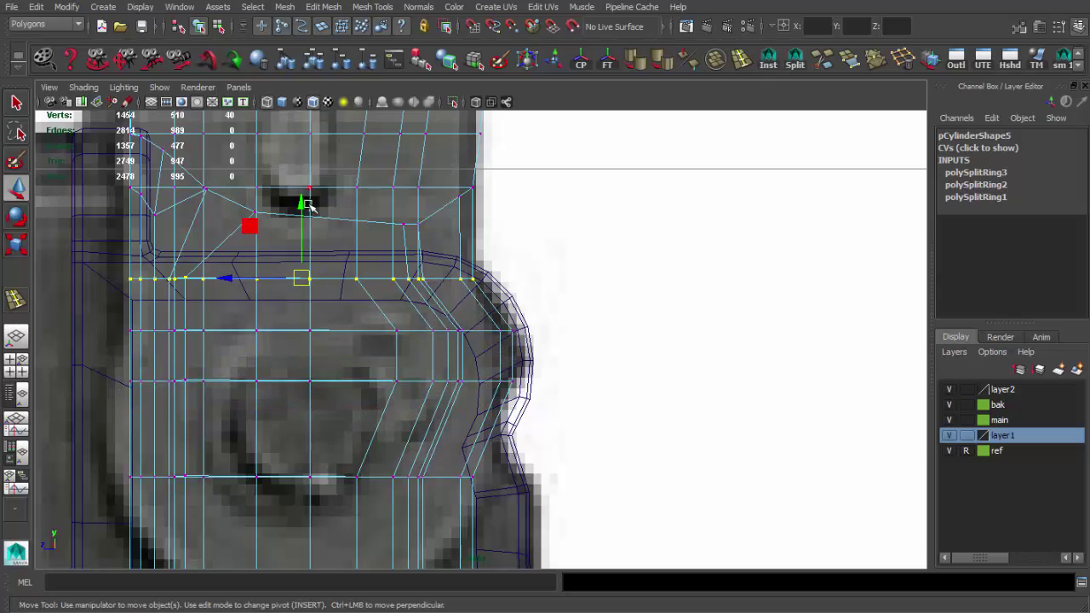
pyautogui.moveTo(324, 254); pyautogui.dragTo(323, 240)
pyautogui.moveTo(321, 337); pyautogui.dragTo(321, 366)
pyautogui.scroll(-3, 383, 358)
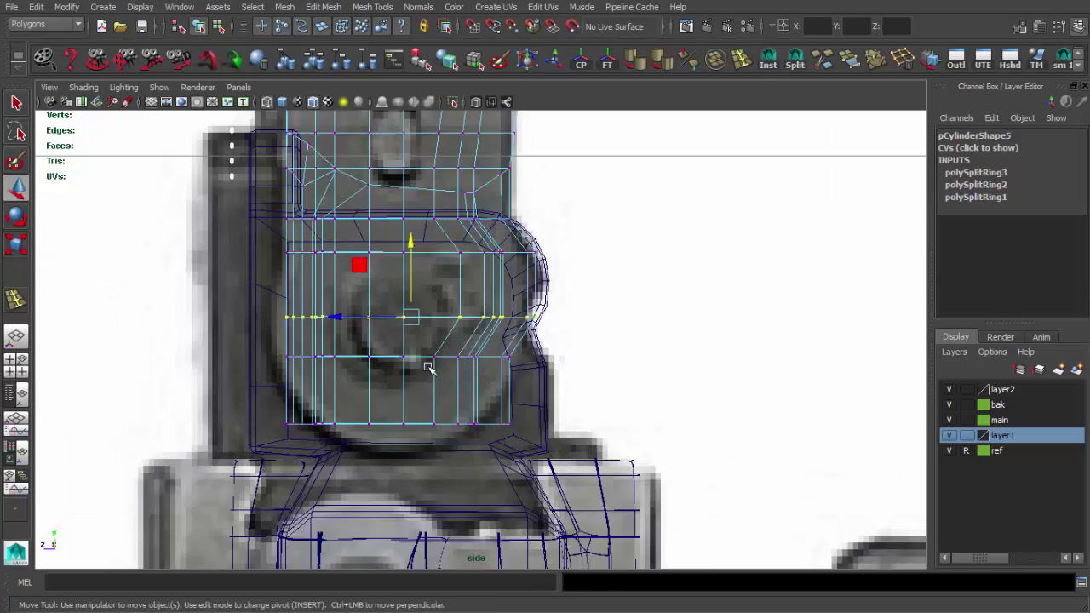
pyautogui.scroll(2, 228, 346)
pyautogui.moveTo(273, 312); pyautogui.dragTo(364, 322)
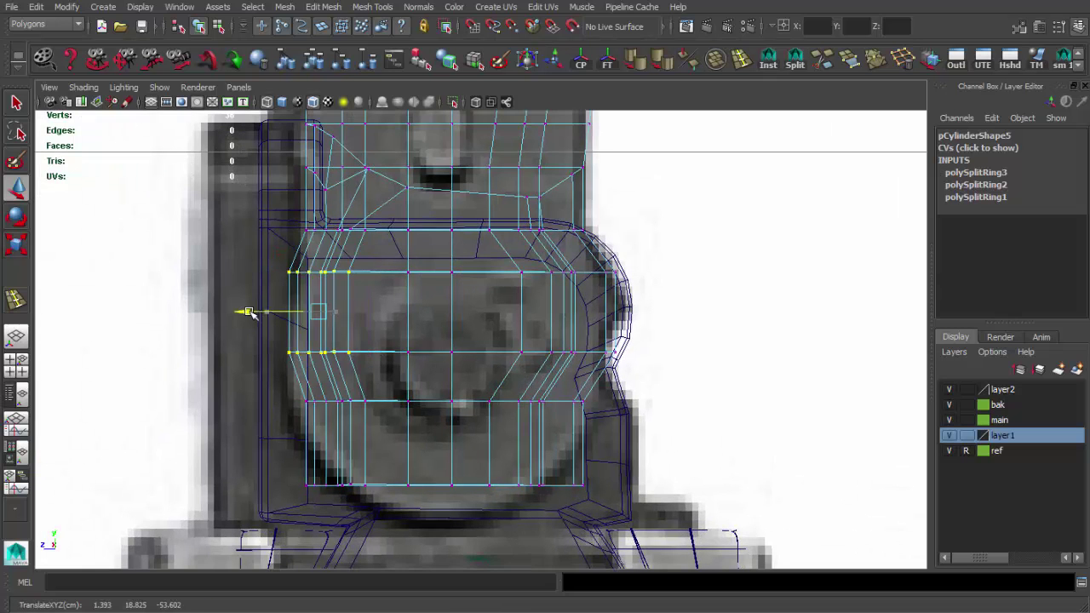
pyautogui.moveTo(258, 312); pyautogui.dragTo(232, 315)
pyautogui.moveTo(256, 401); pyautogui.dragTo(236, 401)
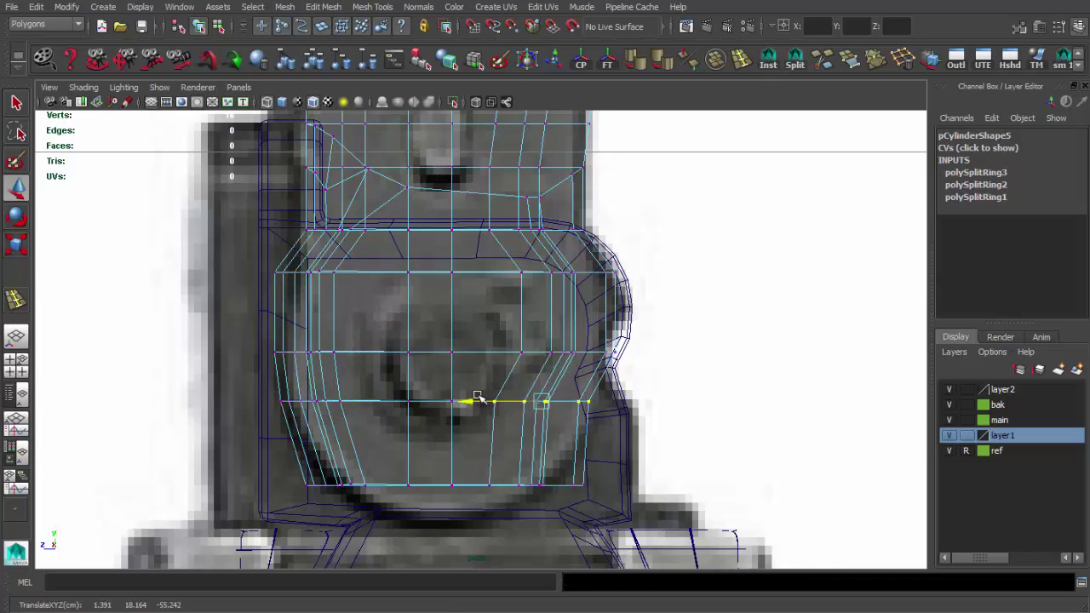
# - Inspect the shaped leg in perspective and isolate the sight mesh
pyautogui.press('space')
pyautogui.moveTo(559, 383); pyautogui.dragTo(560, 341)
pyautogui.press('q')
pyautogui.moveTo(518, 312)
pyautogui.keyDown('alt'); pyautogui.mouseDown()
pyautogui.moveTo(551, 361)
pyautogui.moveTo(499, 368)
pyautogui.moveTo(503, 360)
pyautogui.moveTo(518, 382)
pyautogui.moveTo(567, 407)
pyautogui.moveTo(438, 425)
pyautogui.moveTo(542, 478)
pyautogui.mouseUp(); pyautogui.keyUp('alt')
pyautogui.press('F8')
pyautogui.press('F8')
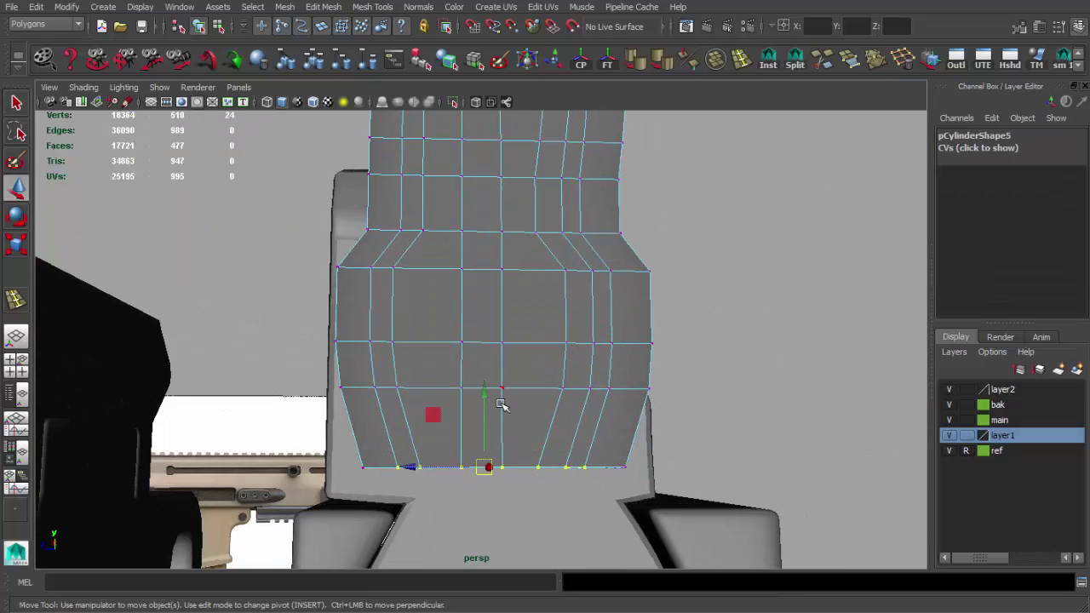
pyautogui.keyDown('alt'); pyautogui.moveTo(485, 366); pyautogui.dragTo(443, 361); pyautogui.keyUp('alt')
pyautogui.press('F8')
pyautogui.press('q')
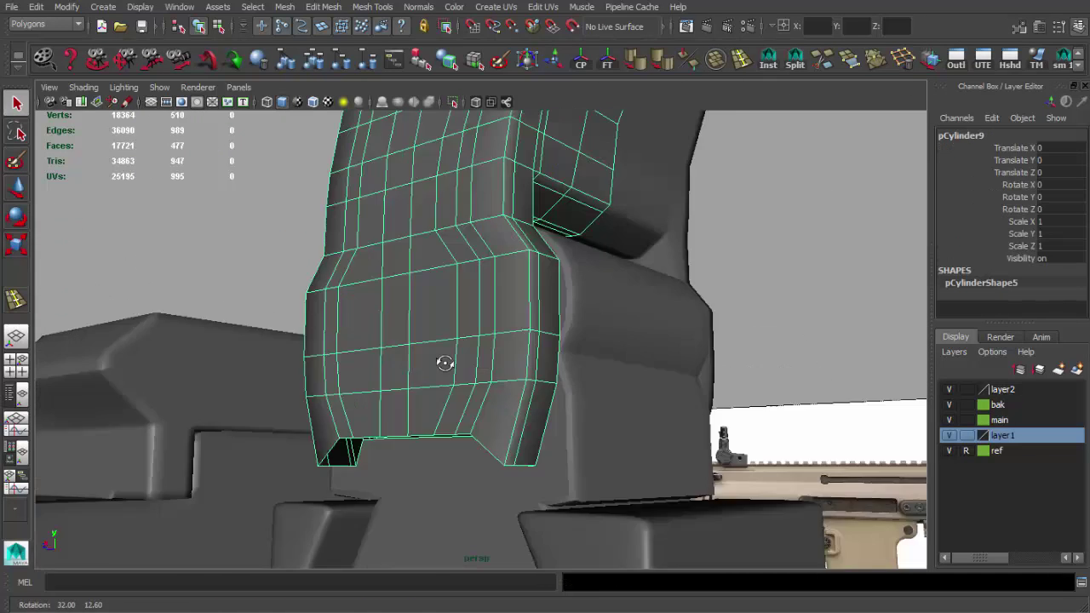
pyautogui.click(452, 102)
pyautogui.moveTo(511, 256)
pyautogui.keyDown('alt'); pyautogui.mouseDown()
pyautogui.moveTo(582, 284)
pyautogui.moveTo(656, 284)
pyautogui.moveTo(433, 253)
pyautogui.moveTo(477, 256)
pyautogui.mouseUp(); pyautogui.keyUp('alt')
# - Append three faces with Append to Polygon to start capping the leg's open bottom
pyautogui.click(852, 59)
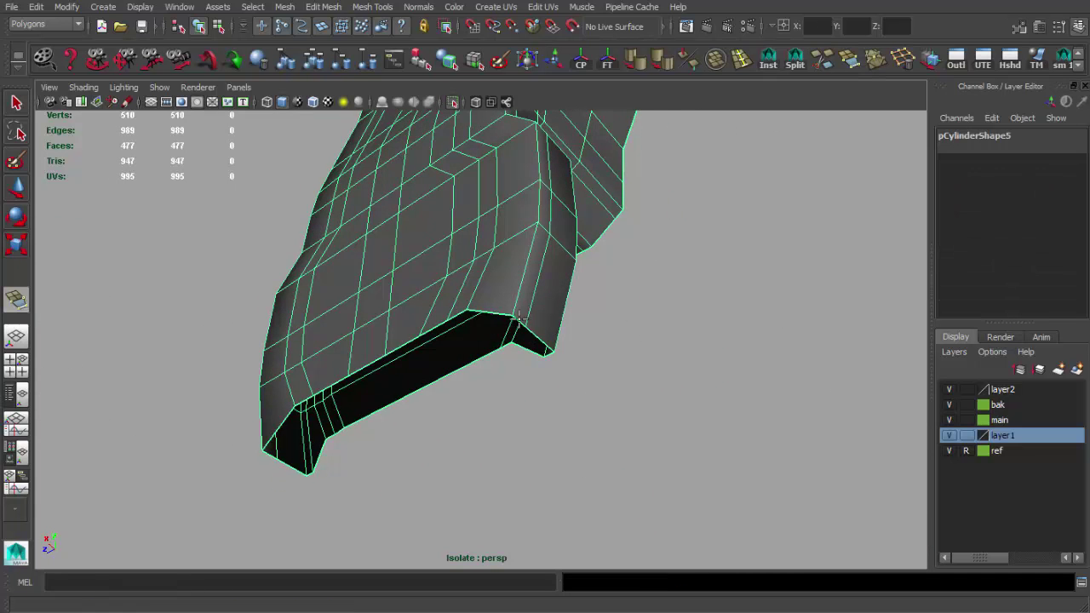
pyautogui.click(287, 466)
pyautogui.press('Return')
pyautogui.keyDown('alt'); pyautogui.moveTo(538, 339); pyautogui.dragTo(621, 365); pyautogui.keyUp('alt')
pyautogui.press('g')
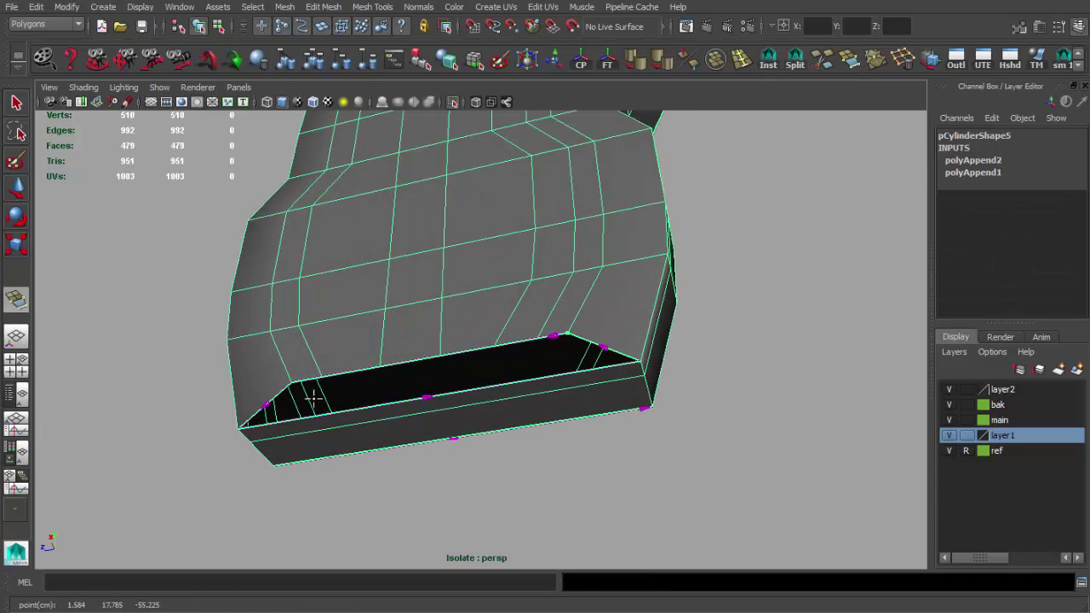
pyautogui.press('Return')
pyautogui.moveTo(340, 358)
pyautogui.keyDown('alt'); pyautogui.mouseDown()
pyautogui.moveTo(312, 340)
pyautogui.moveTo(227, 406)
pyautogui.mouseUp(); pyautogui.keyUp('alt')
pyautogui.press('F9')
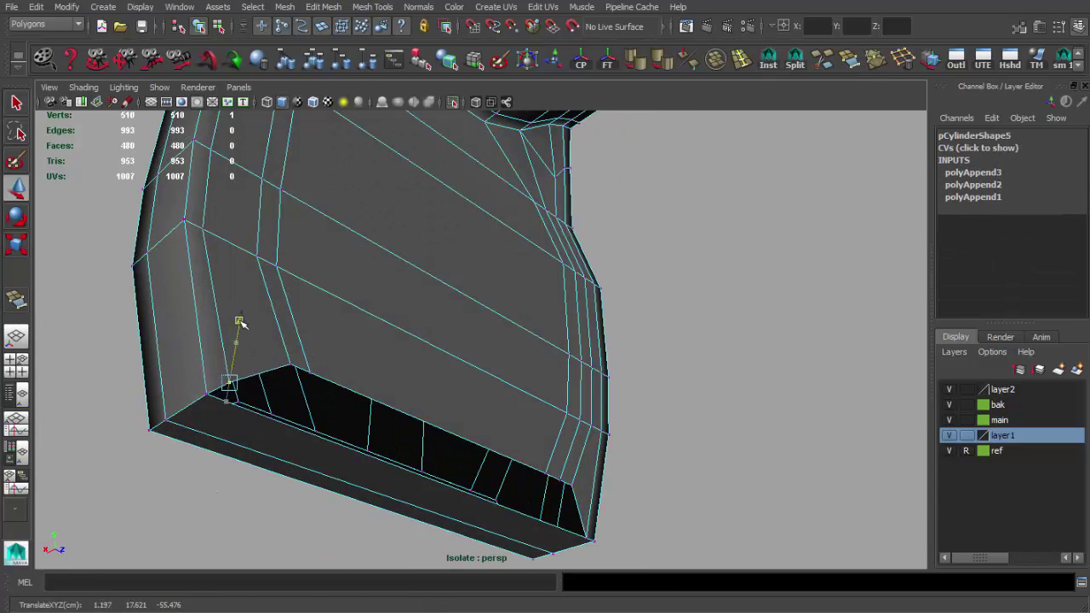
pyautogui.keyDown('alt'); pyautogui.moveTo(239, 322); pyautogui.dragTo(522, 408); pyautogui.keyUp('alt')
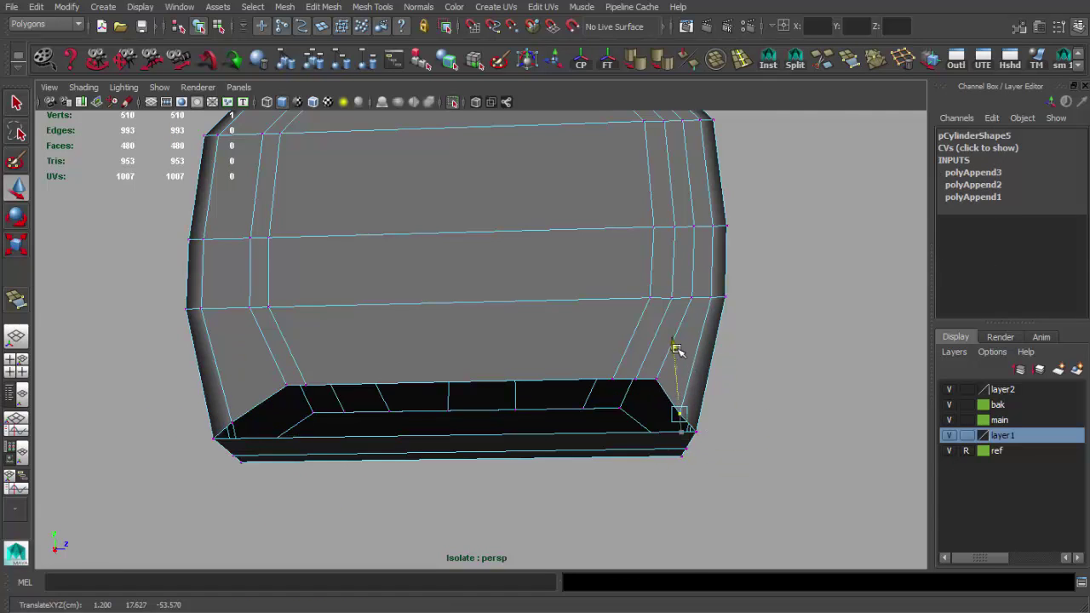
# - Append two more faces along the bottom rim to close the leg's bottom
pyautogui.press('F8')
pyautogui.press('g')
pyautogui.click(224, 424)
pyautogui.press('Return')
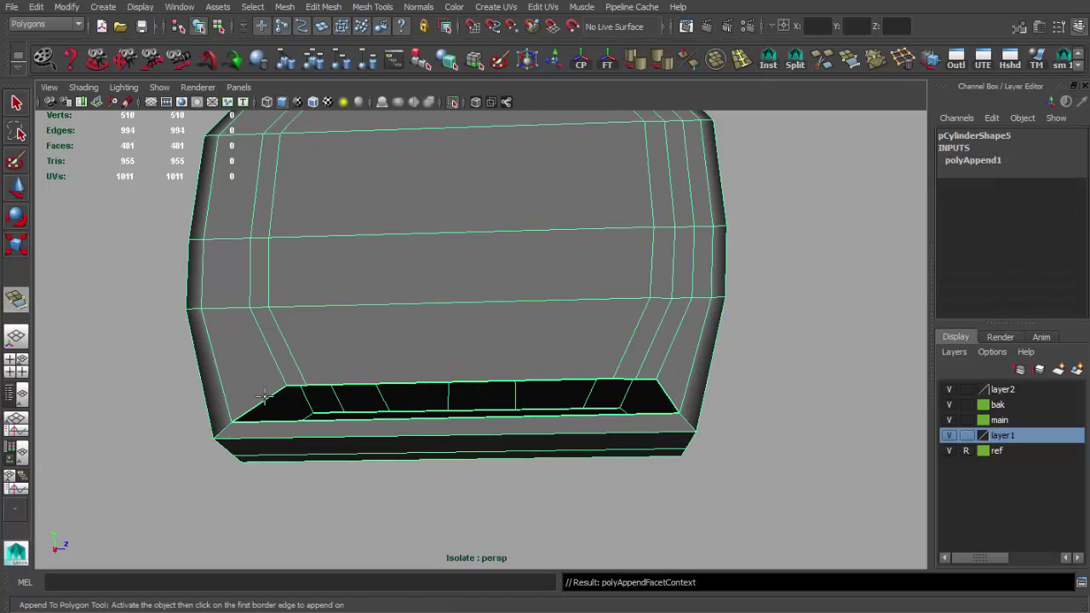
pyautogui.click(667, 394)
pyautogui.press('Return')
pyautogui.keyDown('alt'); pyautogui.moveTo(666, 394); pyautogui.dragTo(707, 240); pyautogui.keyUp('alt')
# - Merge the stray vertex pairs left around the closed bottom
pyautogui.click(743, 61)
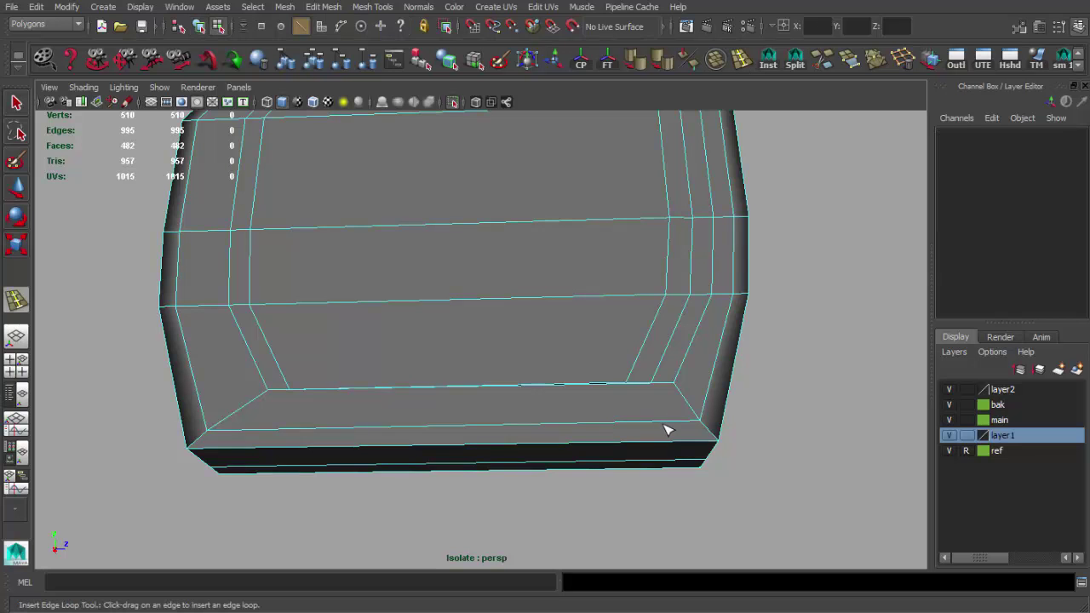
pyautogui.moveTo(244, 435)
pyautogui.keyDown('alt'); pyautogui.mouseDown()
pyautogui.moveTo(648, 417)
pyautogui.moveTo(616, 370)
pyautogui.mouseUp(); pyautogui.keyUp('alt')
pyautogui.press('q')
pyautogui.press('4')
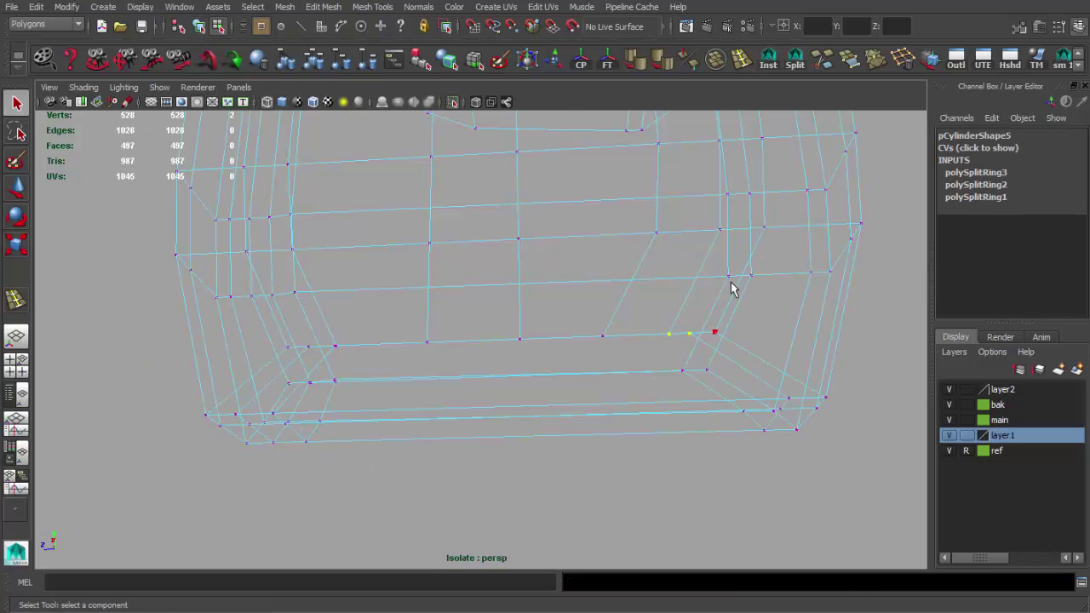
pyautogui.keyDown('shift'); pyautogui.moveTo(733, 288); pyautogui.dragTo(666, 370, button='right'); pyautogui.keyUp('shift')
pyautogui.keyDown('alt'); pyautogui.moveTo(338, 350); pyautogui.dragTo(455, 360); pyautogui.keyUp('alt')
pyautogui.keyDown('shift'); pyautogui.moveTo(455, 361); pyautogui.dragTo(409, 367, button='right'); pyautogui.keyUp('shift')
pyautogui.keyDown('alt'); pyautogui.moveTo(360, 370); pyautogui.dragTo(613, 384); pyautogui.keyUp('alt')
pyautogui.keyDown('shift'); pyautogui.moveTo(613, 385); pyautogui.dragTo(639, 405, button='right'); pyautogui.keyUp('shift')
pyautogui.moveTo(639, 405)
pyautogui.keyDown('alt'); pyautogui.mouseDown()
pyautogui.moveTo(608, 413)
pyautogui.moveTo(418, 381)
pyautogui.moveTo(365, 336)
pyautogui.moveTo(369, 355)
pyautogui.mouseUp(); pyautogui.keyUp('alt')
pyautogui.press('g')
pyautogui.press('5')
pyautogui.keyDown('shift'); pyautogui.moveTo(370, 355); pyautogui.dragTo(346, 349, button='right'); pyautogui.keyUp('shift')
pyautogui.moveTo(346, 348)
pyautogui.mouseDown()
pyautogui.moveTo(615, 370)
pyautogui.moveTo(489, 358)
pyautogui.mouseUp()
# - Insert a supporting edge loop around the bottom
pyautogui.press('4')
pyautogui.keyDown('shift'); pyautogui.moveTo(664, 139); pyautogui.dragTo(518, 421, button='right'); pyautogui.keyUp('shift')
pyautogui.moveTo(518, 421); pyautogui.dragTo(539, 401)
pyautogui.scroll(-3, 539, 401)
pyautogui.scroll(3, 538, 401)
pyautogui.keyDown('alt'); pyautogui.moveTo(439, 480); pyautogui.dragTo(452, 428); pyautogui.keyUp('alt')
# - Select the bottom vertices and move them into place
pyautogui.press('q')
pyautogui.click(470, 414)
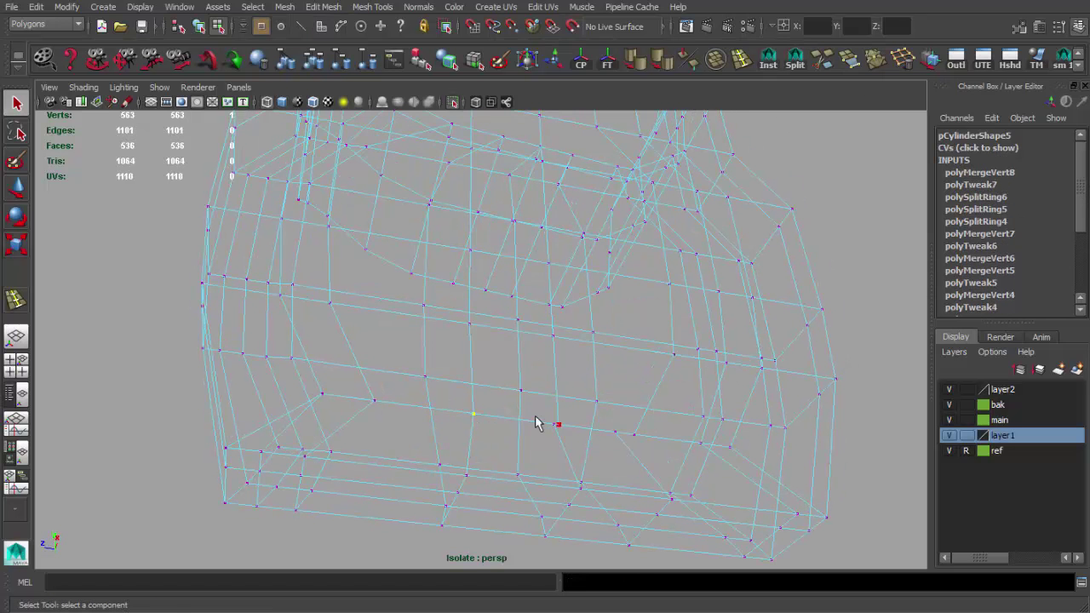
pyautogui.press('5')
pyautogui.keyDown('alt'); pyautogui.moveTo(598, 419); pyautogui.dragTo(429, 433); pyautogui.keyUp('alt')
pyautogui.moveTo(429, 433); pyautogui.dragTo(463, 434, button='right')
pyautogui.press('w')
pyautogui.moveTo(579, 483); pyautogui.dragTo(521, 421)
pyautogui.scroll(2, 511, 409)
pyautogui.press('space')
pyautogui.press('space')
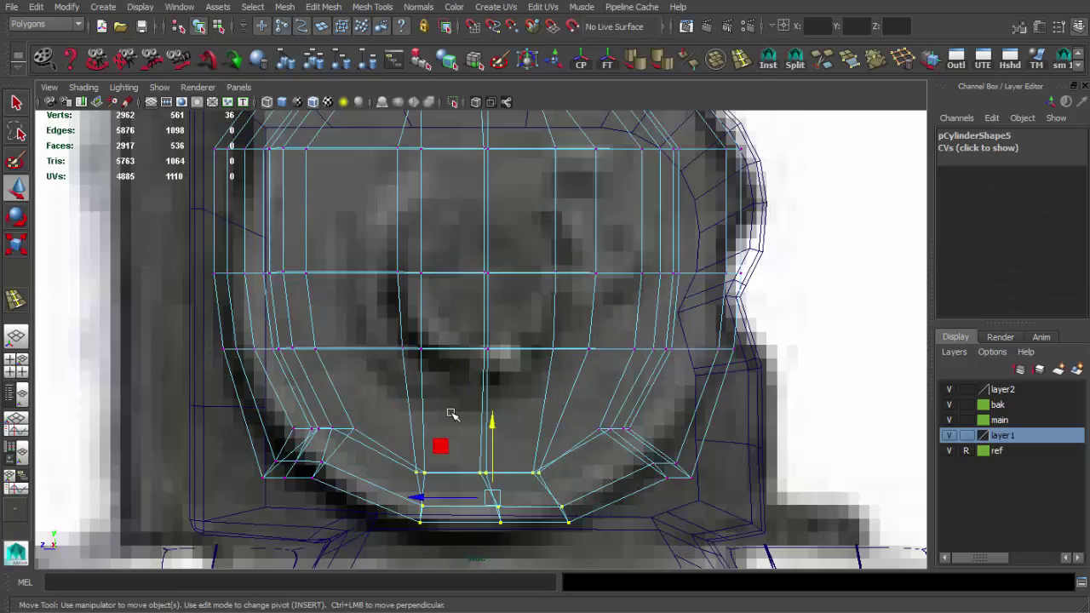
# - Move the bottom and corner vertices onto the reference's curved outline in the front view
pyautogui.moveTo(395, 450); pyautogui.dragTo(420, 469)
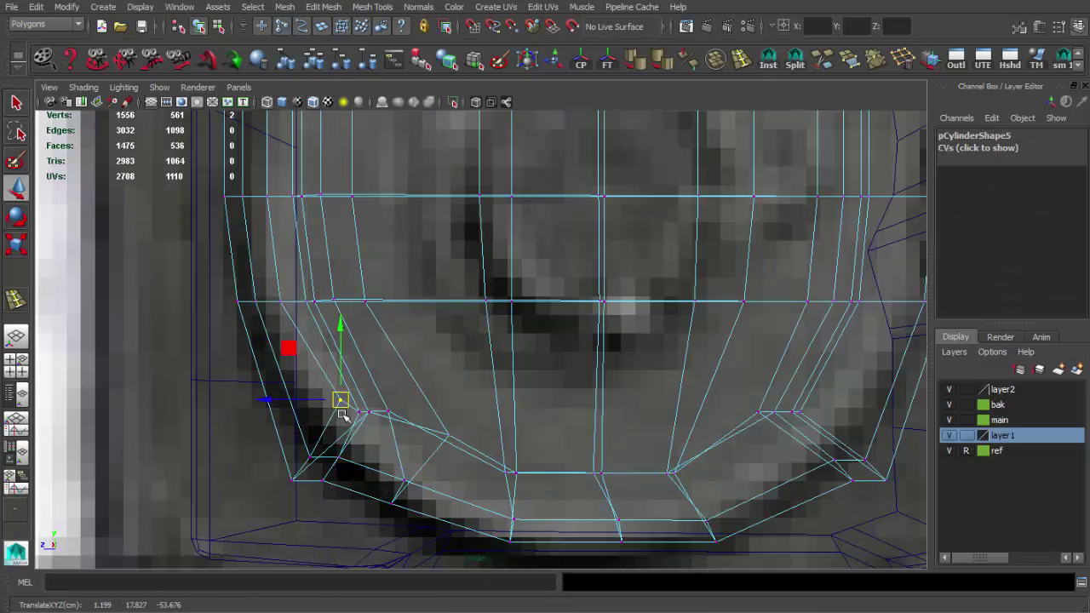
pyautogui.moveTo(328, 412); pyautogui.dragTo(329, 383)
pyautogui.moveTo(267, 396); pyautogui.dragTo(304, 439)
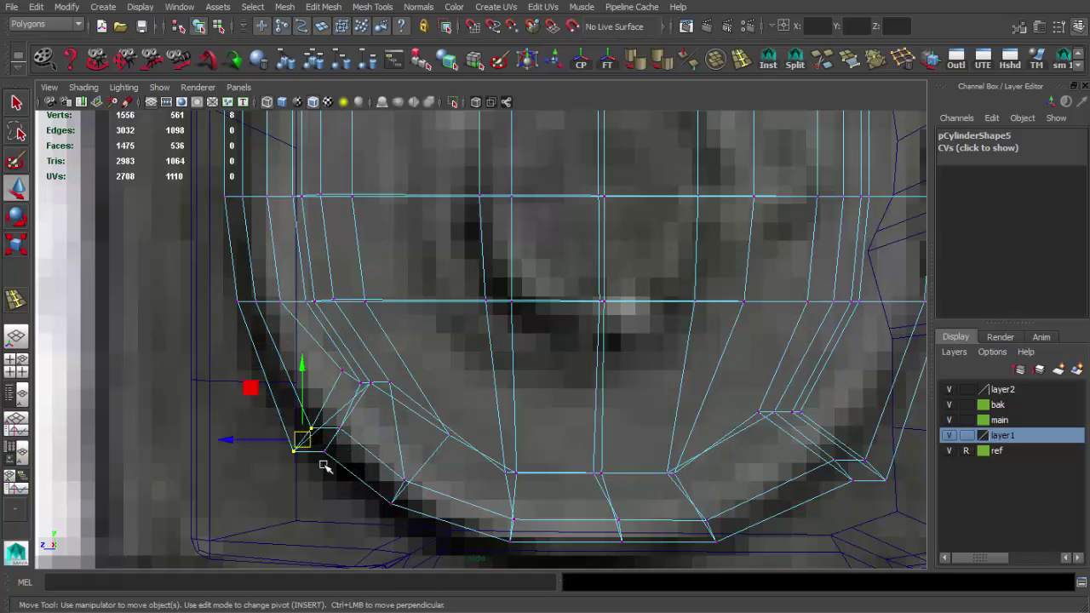
pyautogui.scroll(-2, 384, 380)
pyautogui.scroll(3, 477, 367)
pyautogui.moveTo(526, 333); pyautogui.dragTo(636, 443)
pyautogui.press('q')
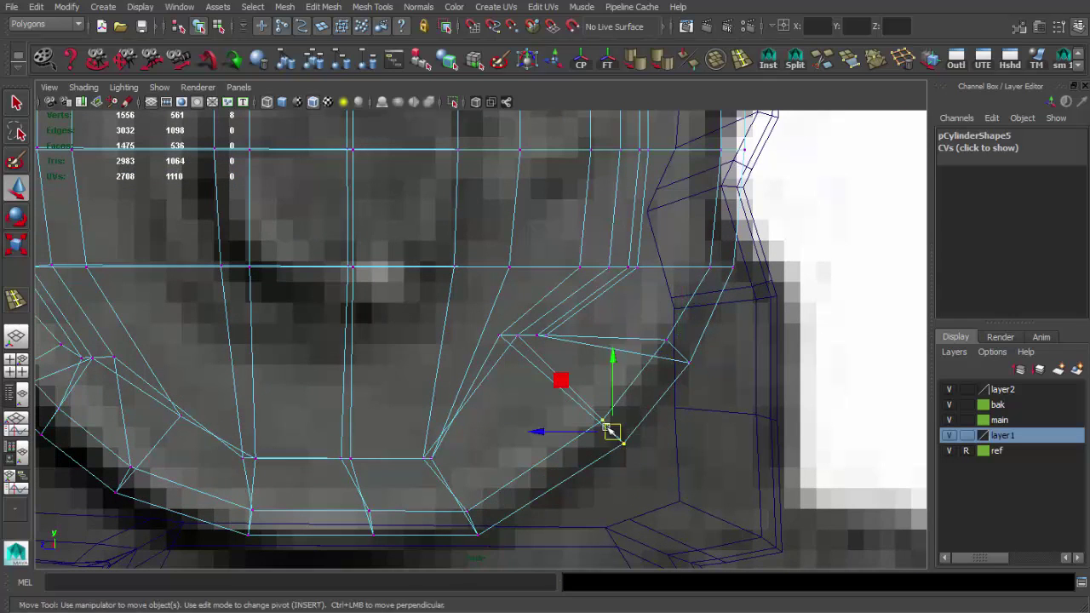
pyautogui.scroll(-5, 477, 527)
pyautogui.scroll(2, 455, 440)
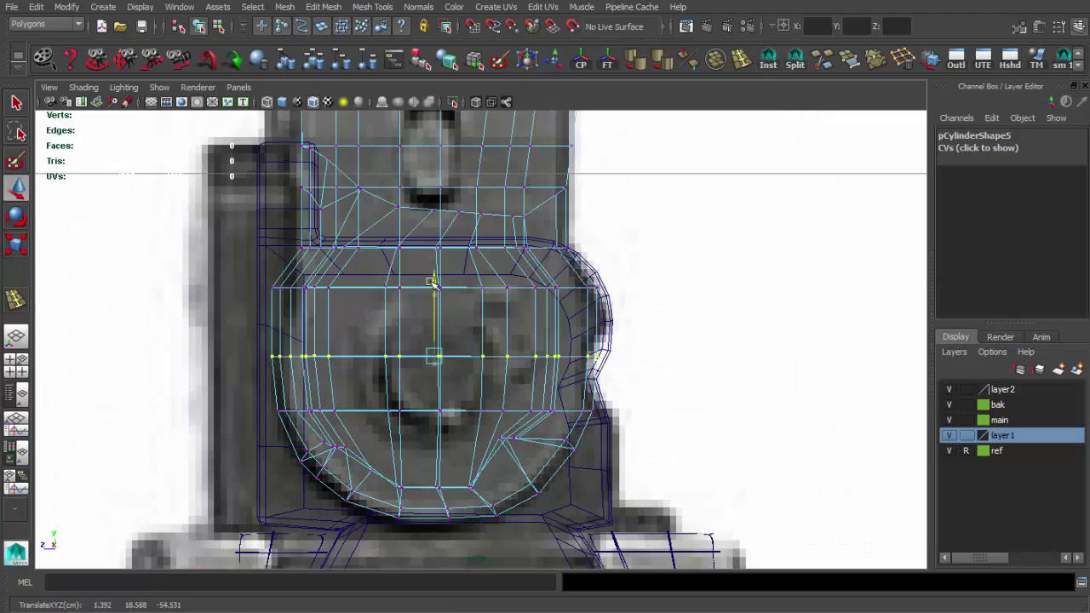
# - Scale the edge loop in X to fit the outline, then reselect the sight leg mesh
pyautogui.moveTo(511, 356); pyautogui.dragTo(506, 351)
pyautogui.moveTo(506, 290); pyautogui.dragTo(501, 290)
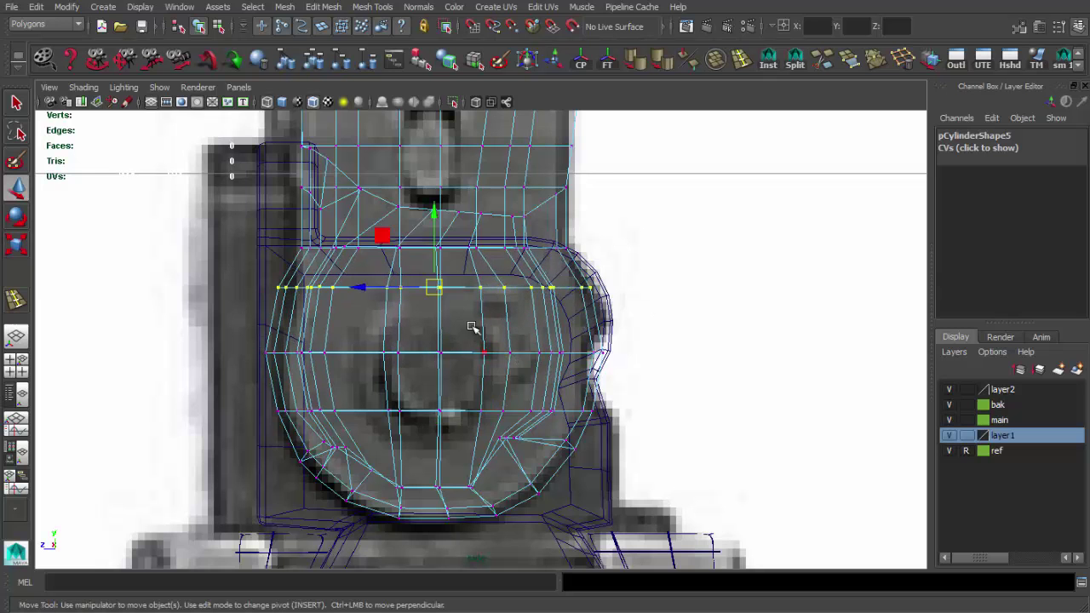
pyautogui.hotkey('ctrl', '1')
pyautogui.press('F8')
pyautogui.click(480, 352)
pyautogui.scroll(4, 476, 358)
pyautogui.scroll(3, 477, 400)
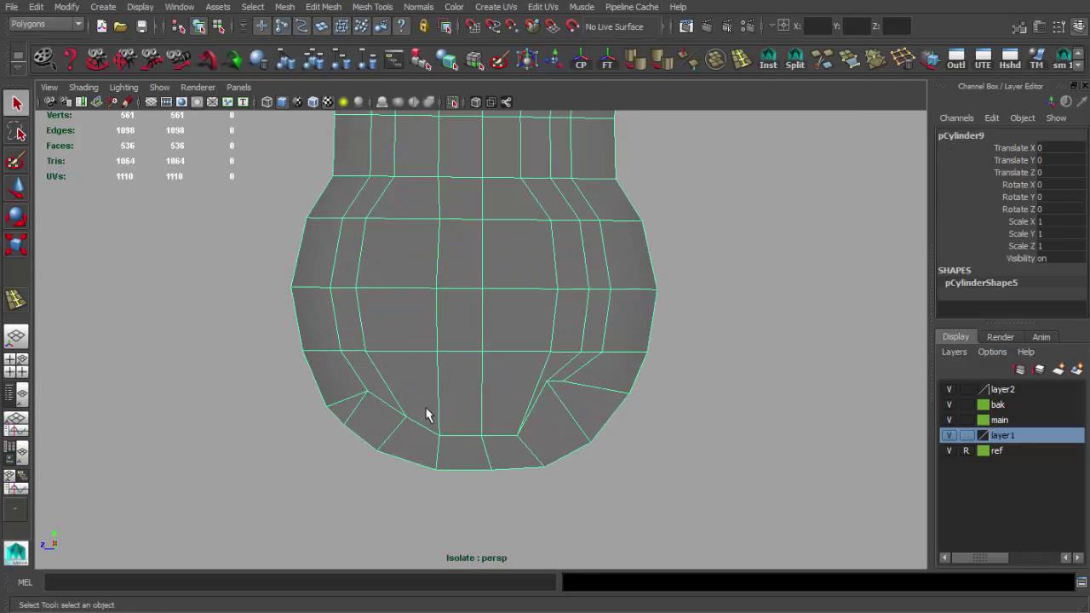
# - Check the rounded leg's bottom vertices from several angles
pyautogui.press('F9')
pyautogui.click(367, 390)
pyautogui.press('w')
pyautogui.click(514, 437)
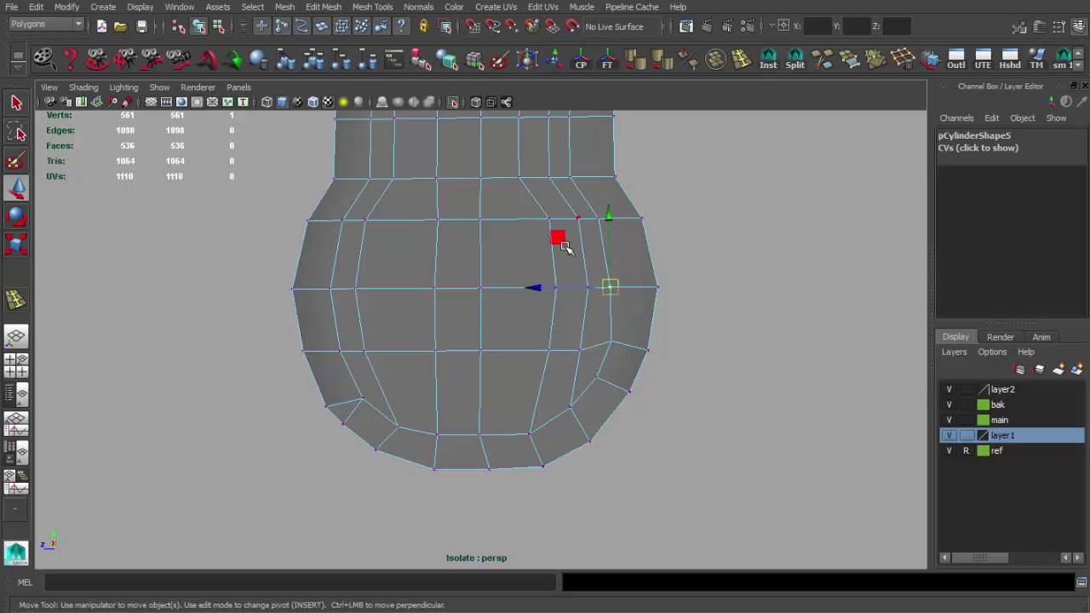
pyautogui.press('q')
pyautogui.press('F8')
pyautogui.keyDown('alt'); pyautogui.moveTo(575, 236); pyautogui.dragTo(445, 395); pyautogui.keyUp('alt')
pyautogui.press('F9')
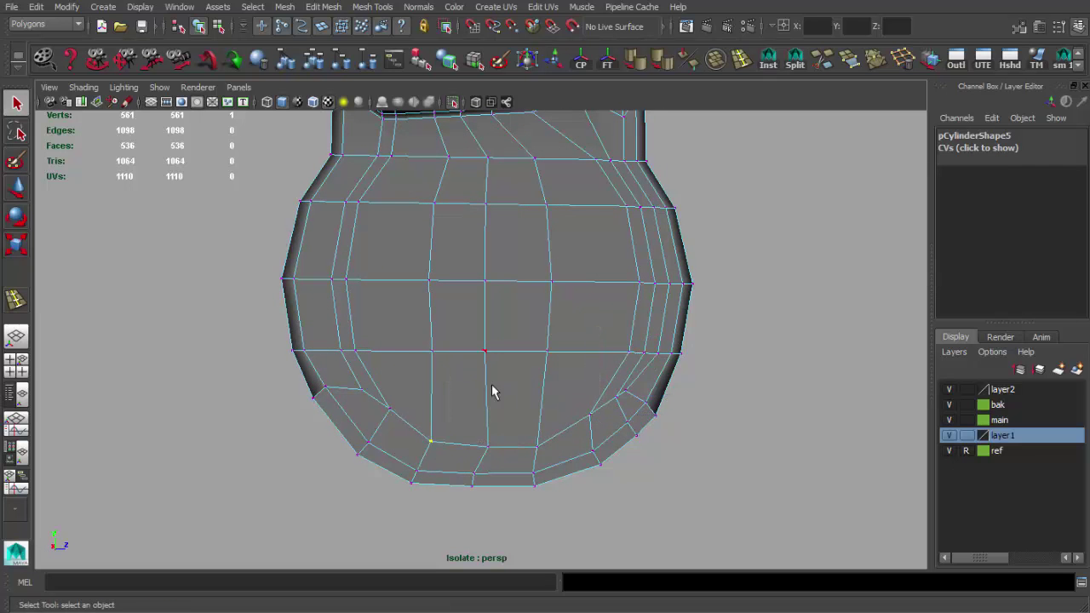
pyautogui.press('F8')
pyautogui.moveTo(492, 392)
pyautogui.keyDown('alt'); pyautogui.mouseDown()
pyautogui.moveTo(511, 316)
pyautogui.moveTo(523, 365)
pyautogui.mouseUp(); pyautogui.keyUp('alt')
pyautogui.moveTo(523, 364)
pyautogui.keyDown('alt'); pyautogui.mouseDown(button='right')
pyautogui.moveTo(515, 404)
pyautogui.moveTo(673, 394)
pyautogui.mouseUp(button='right'); pyautogui.keyUp('alt')
# - Insert an edge loop (polySplitRing1) across the sight's narrow neck
pyautogui.click(770, 63)
pyautogui.moveTo(573, 310); pyautogui.dragTo(591, 275)
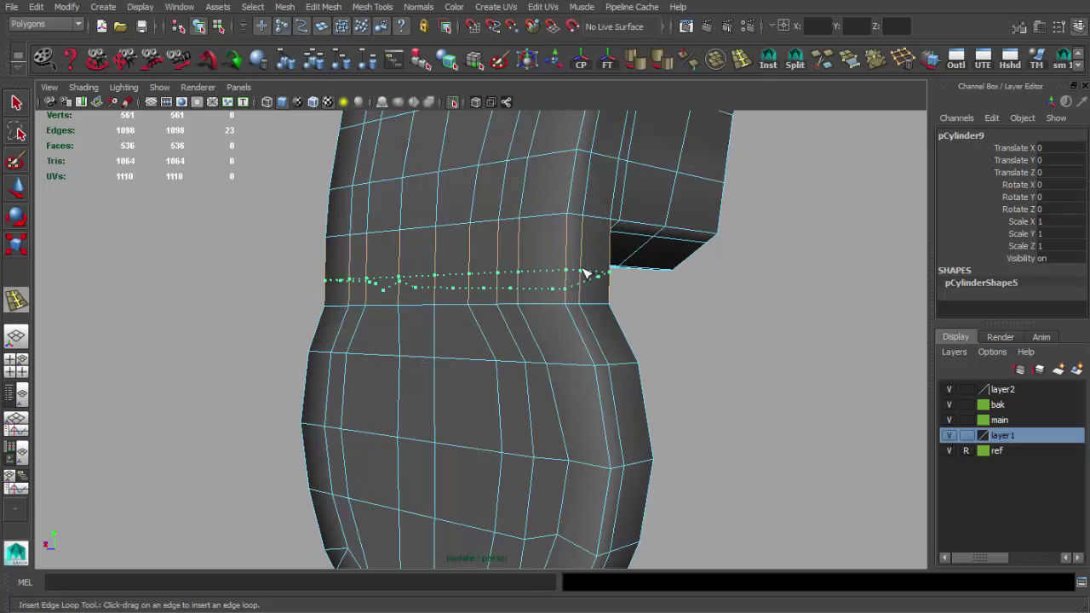
pyautogui.press('q')
pyautogui.press('F8')
pyautogui.keyDown('alt'); pyautogui.moveTo(565, 352); pyautogui.dragTo(505, 370, button='right'); pyautogui.keyUp('alt')
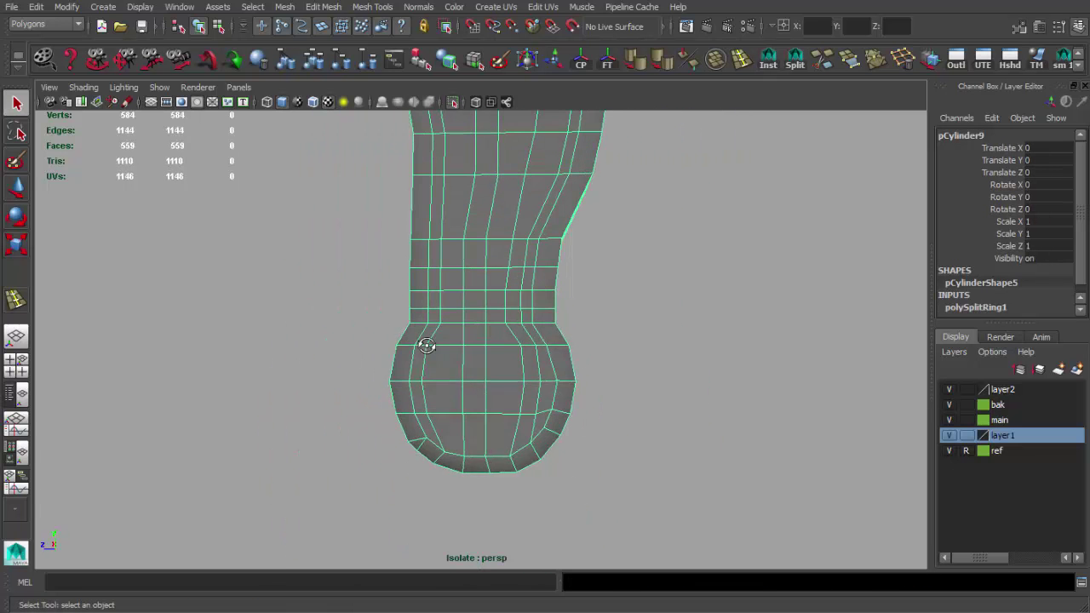
# - Preview the sight mesh with Smooth, then undo back to the low-poly cage
pyautogui.keyDown('shift'); pyautogui.rightClick(467, 384); pyautogui.keyUp('shift')
pyautogui.click(452, 473)
pyautogui.keyDown('alt'); pyautogui.moveTo(591, 382); pyautogui.dragTo(567, 373); pyautogui.keyUp('alt')
pyautogui.moveTo(567, 372)
pyautogui.keyDown('alt'); pyautogui.mouseDown(button='right')
pyautogui.moveTo(588, 407)
pyautogui.moveTo(388, 349)
pyautogui.moveTo(476, 317)
pyautogui.mouseUp(button='right'); pyautogui.keyUp('alt')
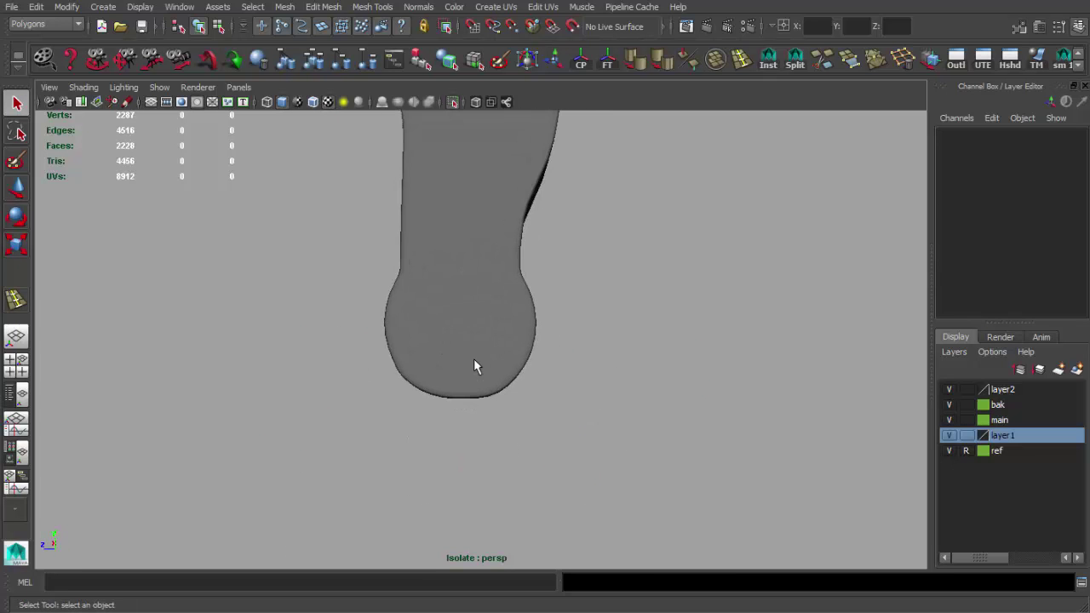
pyautogui.click(474, 366)
pyautogui.hotkey('ctrl', 'z')
pyautogui.click(406, 253)
# - Draw a polygon cylinder over the sight's round hinge in the front view
pyautogui.click(103, 6)
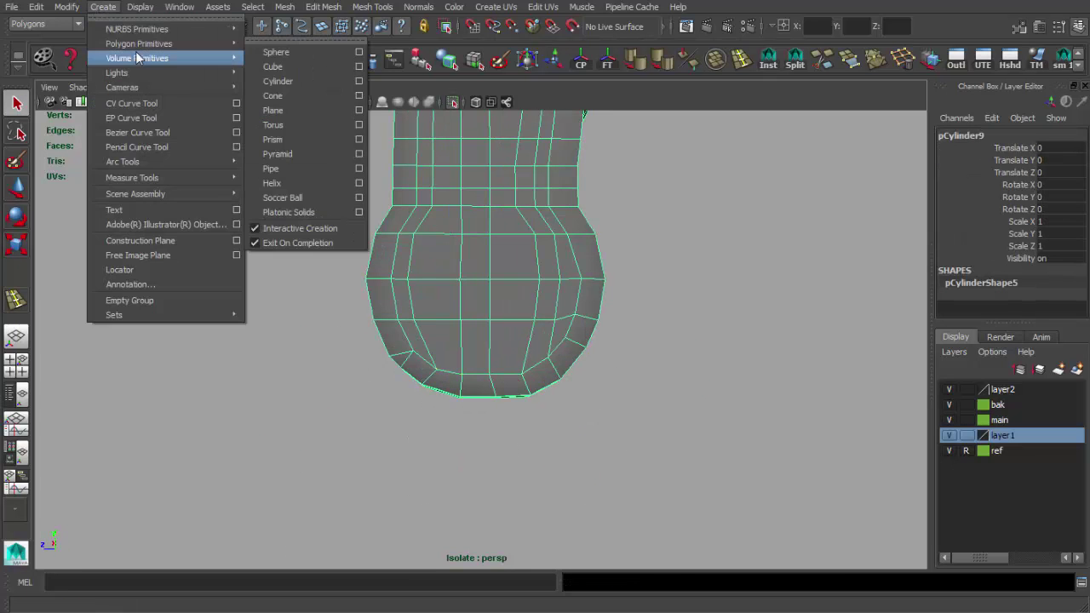
pyautogui.click(278, 81)
pyautogui.press('space')
pyautogui.press('space')
pyautogui.moveTo(418, 365); pyautogui.dragTo(515, 419)
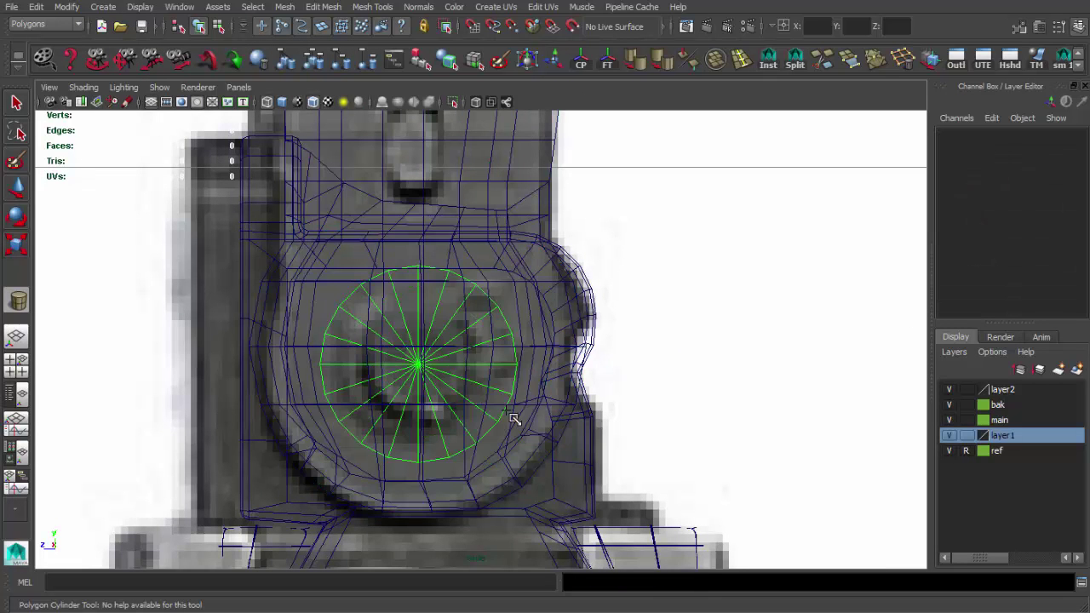
pyautogui.moveTo(585, 437); pyautogui.dragTo(413, 262)
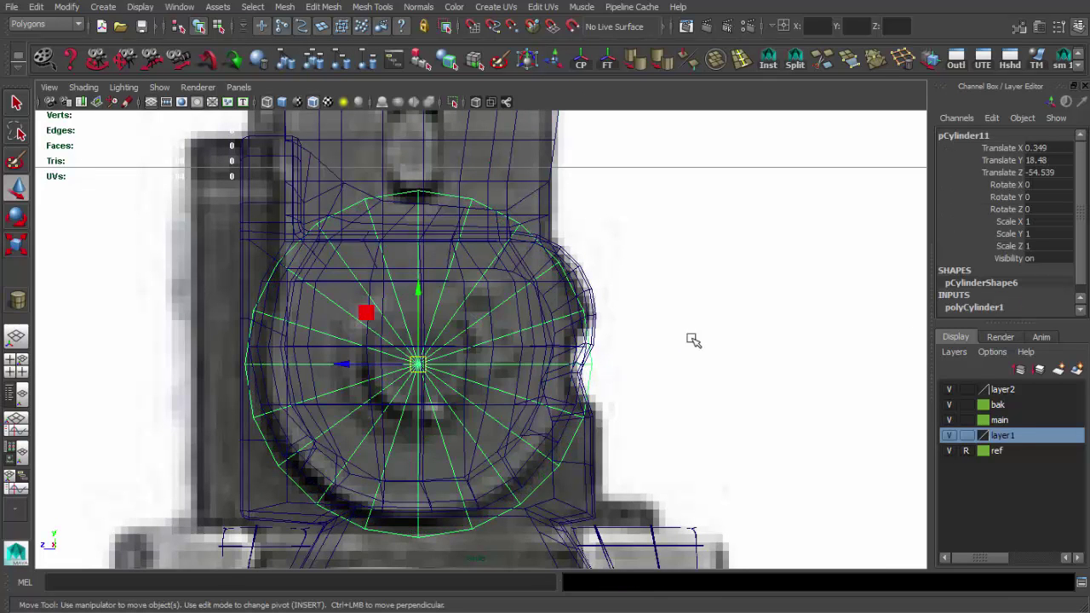
pyautogui.press('space')
pyautogui.press('space')
# - Stretch the cylinder to Scale X 7.228 as a hinge pin, centre it, and template layer1
pyautogui.hotkey('ctrl', '1')
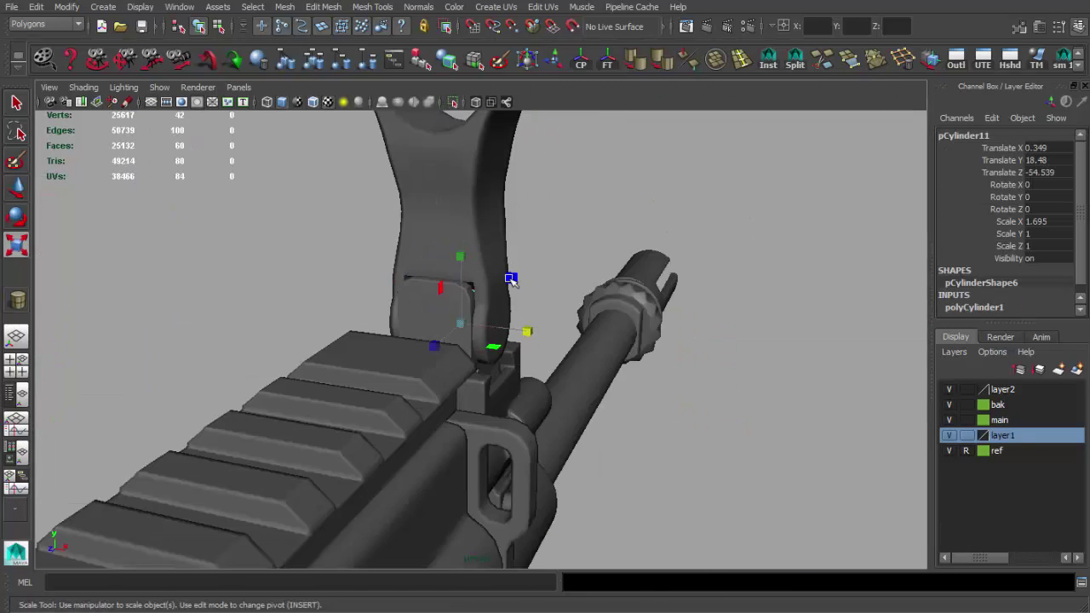
pyautogui.moveTo(527, 334); pyautogui.dragTo(772, 365)
pyautogui.press('w')
pyautogui.moveTo(528, 334); pyautogui.dragTo(490, 324)
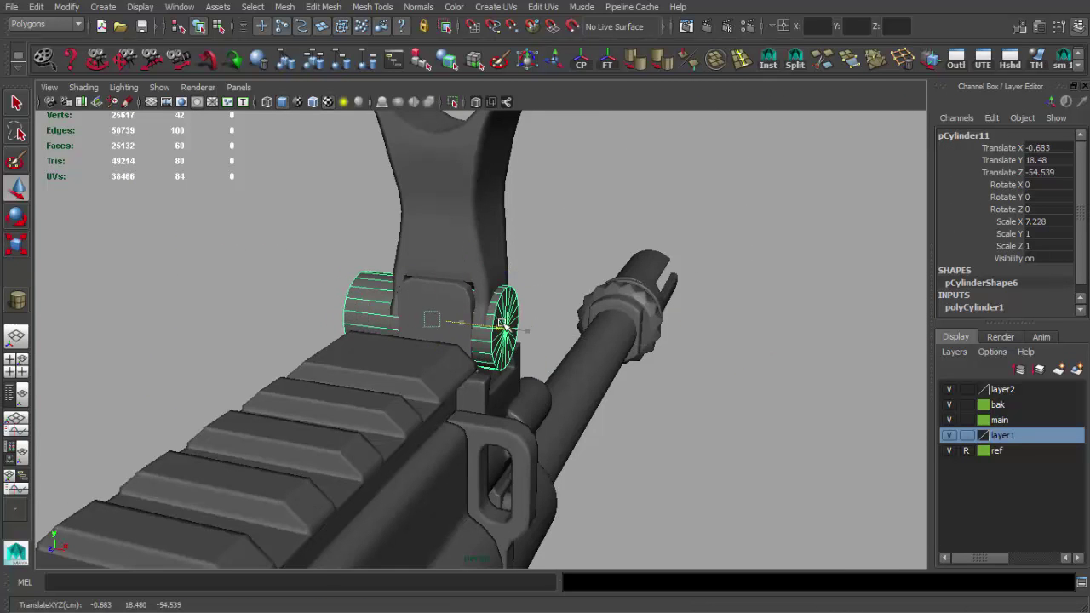
pyautogui.click(966, 435)
pyautogui.click(503, 316)
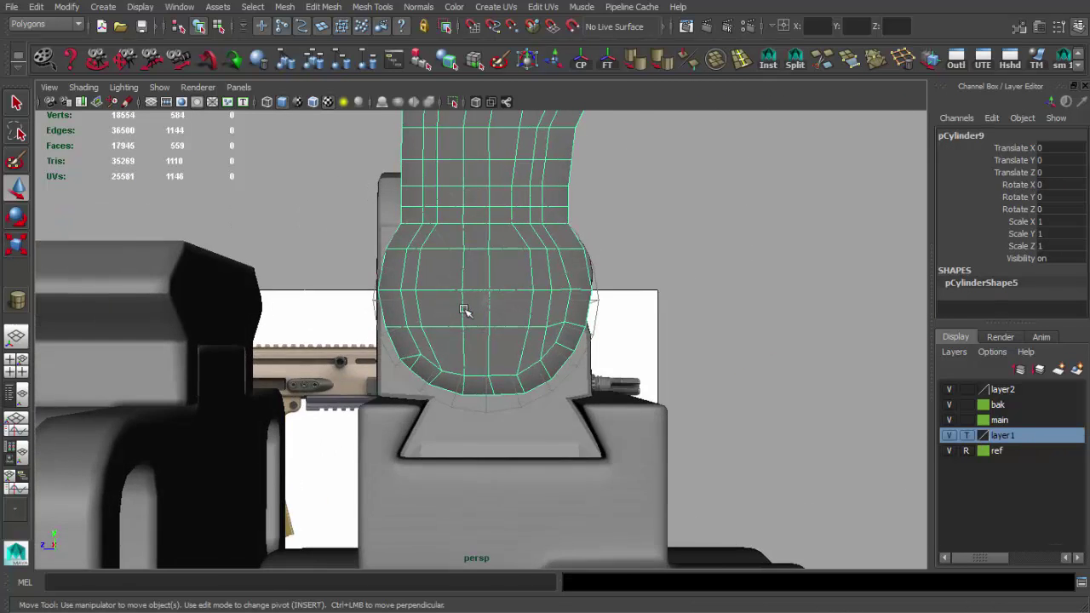
# - Show the reference in side view and select the sight head's left-edge vertices
pyautogui.press('space')
pyautogui.press('space')
pyautogui.click(453, 102)
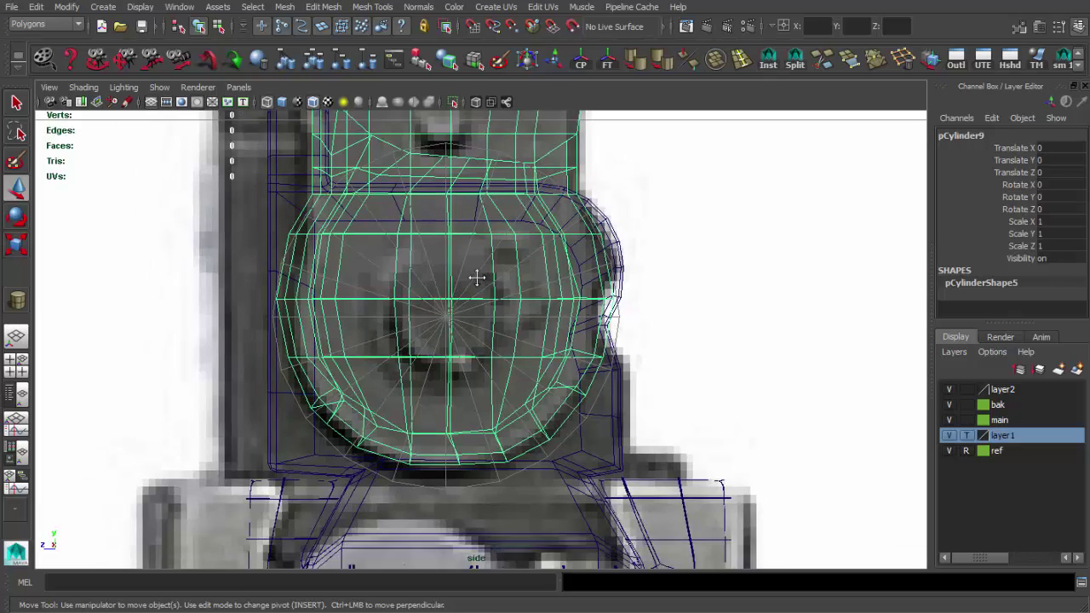
pyautogui.press('q')
pyautogui.press('F8')
pyautogui.keyDown('alt'); pyautogui.moveTo(343, 389); pyautogui.dragTo(393, 379, button='middle'); pyautogui.keyUp('alt')
pyautogui.moveTo(273, 388); pyautogui.dragTo(351, 441)
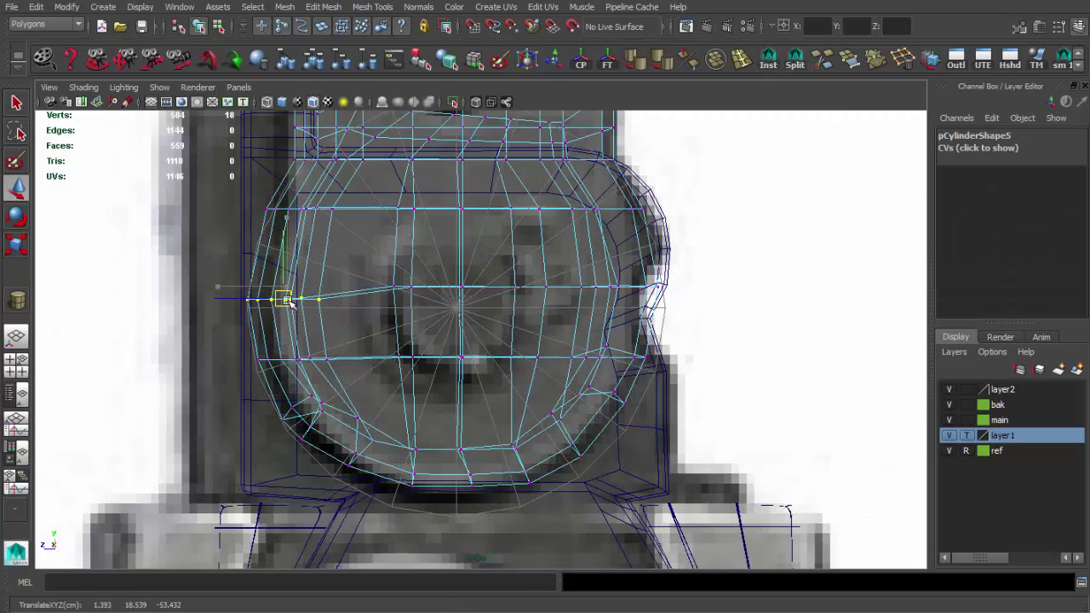
# - Move the sight head's lower vertices to follow the reference outline
pyautogui.keyDown('alt'); pyautogui.moveTo(599, 247); pyautogui.dragTo(460, 313, button='middle'); pyautogui.keyUp('alt')
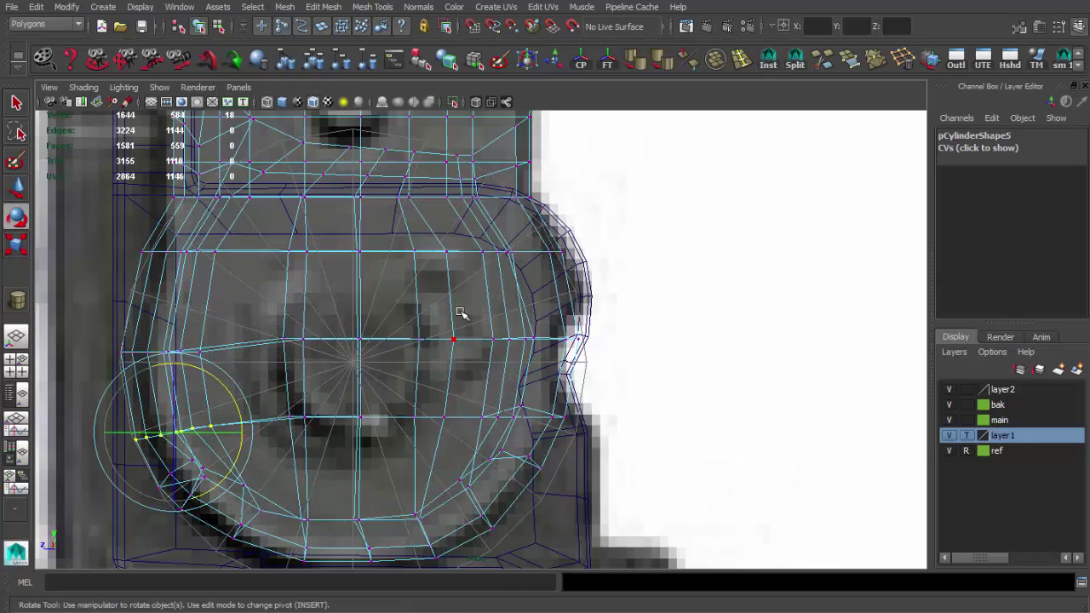
pyautogui.keyDown('alt'); pyautogui.moveTo(545, 356); pyautogui.dragTo(561, 328, button='middle'); pyautogui.keyUp('alt')
pyautogui.press('w')
pyautogui.moveTo(471, 366); pyautogui.dragTo(585, 458)
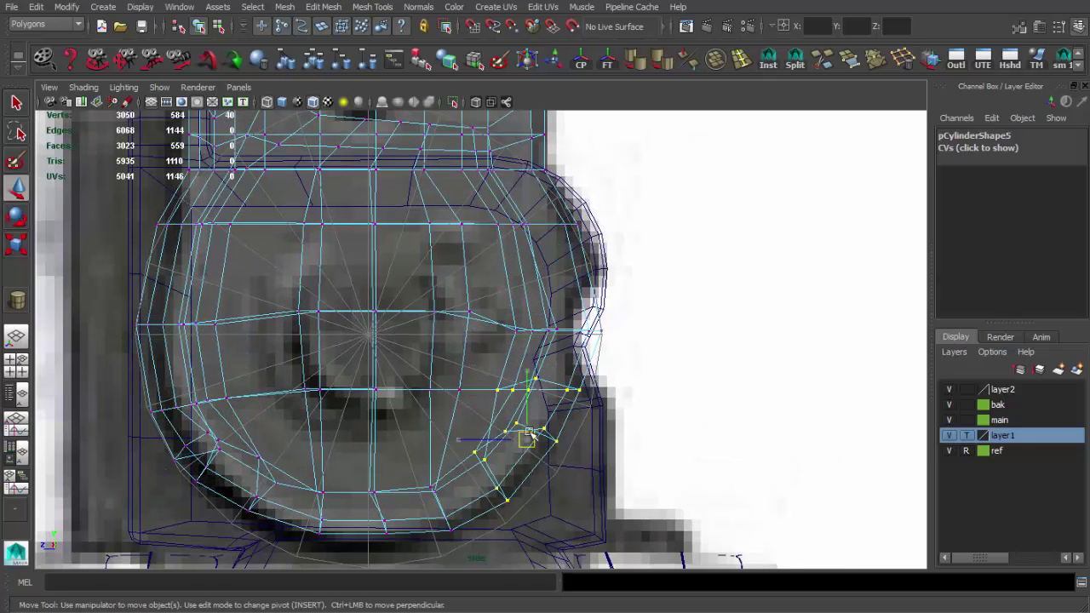
pyautogui.moveTo(539, 449)
pyautogui.keyDown('alt'); pyautogui.mouseDown(button='middle')
pyautogui.moveTo(562, 433)
pyautogui.moveTo(326, 394)
pyautogui.mouseUp(button='middle'); pyautogui.keyUp('alt')
pyautogui.moveTo(329, 409); pyautogui.dragTo(322, 411)
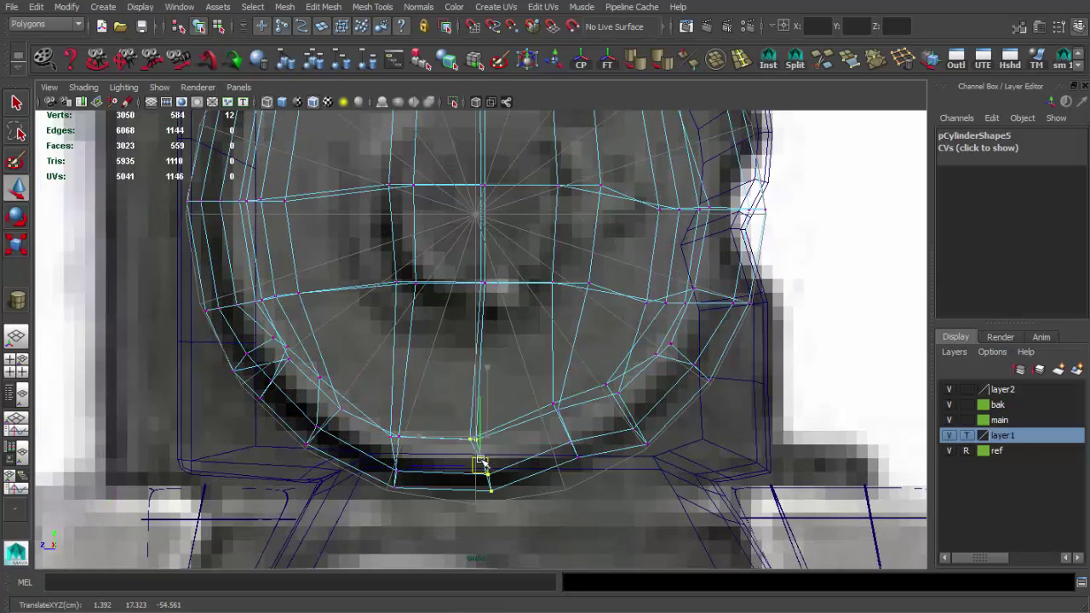
pyautogui.scroll(-3, 579, 313)
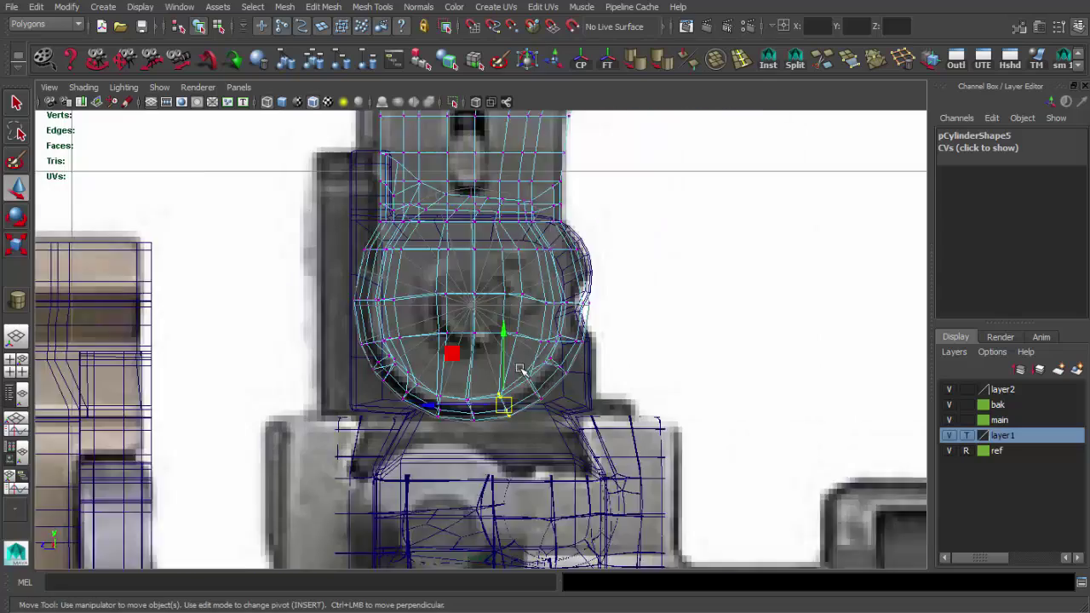
pyautogui.scroll(2, 546, 250)
pyautogui.keyDown('alt'); pyautogui.moveTo(552, 189); pyautogui.dragTo(502, 330, button='middle'); pyautogui.keyUp('alt')
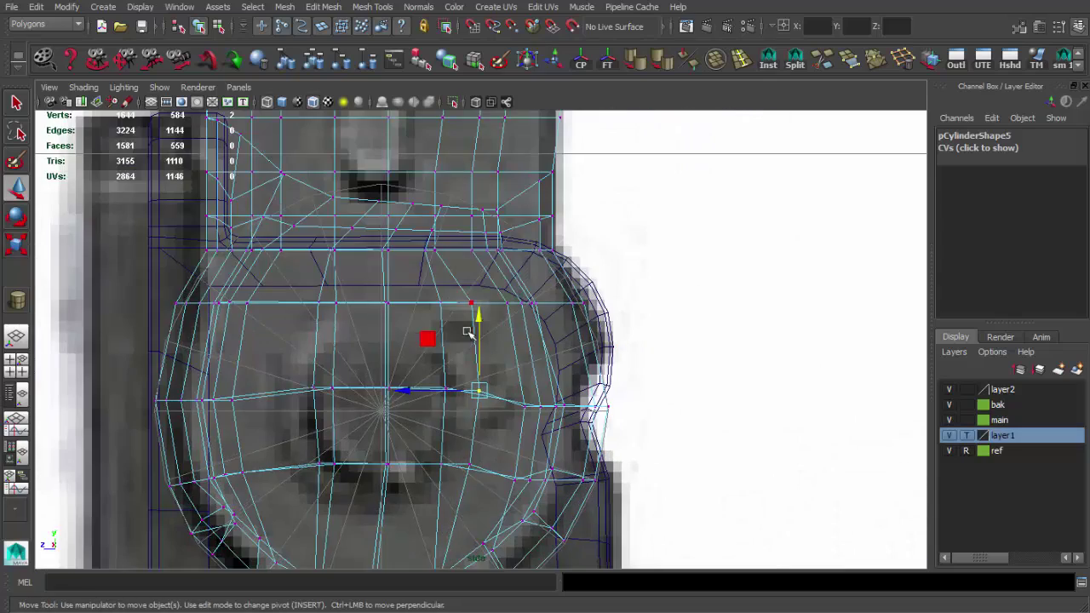
# - Inspect the reshaped sight head's vertices in perspective view
pyautogui.press('space')
pyautogui.press('F8')
pyautogui.press('q')
pyautogui.moveTo(531, 299)
pyautogui.keyDown('alt'); pyautogui.mouseDown()
pyautogui.moveTo(343, 316)
pyautogui.moveTo(550, 315)
pyautogui.moveTo(777, 353)
pyautogui.moveTo(549, 376)
pyautogui.moveTo(417, 366)
pyautogui.moveTo(499, 321)
pyautogui.moveTo(437, 348)
pyautogui.mouseUp(); pyautogui.keyUp('alt')
pyautogui.press('F8')
pyautogui.press('w')
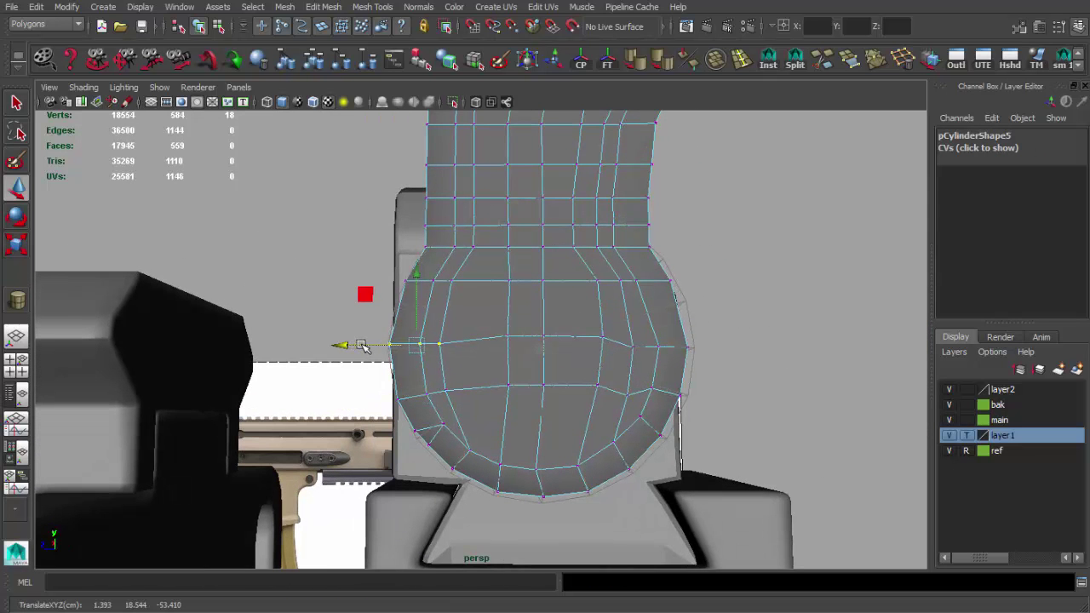
pyautogui.keyDown('alt'); pyautogui.moveTo(362, 345); pyautogui.dragTo(554, 332); pyautogui.keyUp('alt')
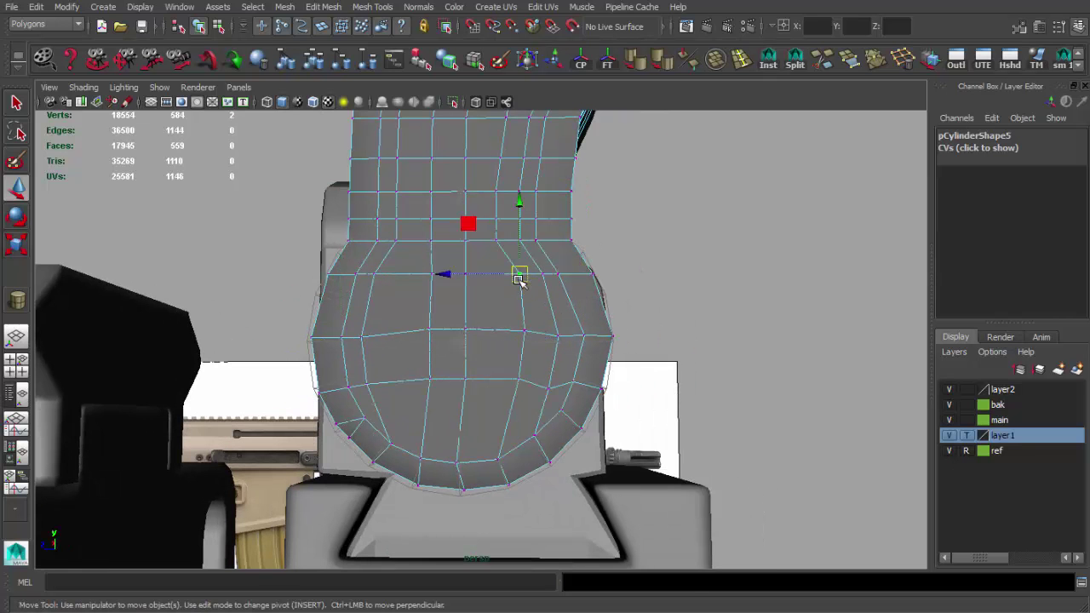
# - Deselect the sight mesh, hide layer1, and review the rifle's front sight
pyautogui.press('F8')
pyautogui.keyDown('alt'); pyautogui.moveTo(529, 285); pyautogui.dragTo(365, 219); pyautogui.keyUp('alt')
pyautogui.press('q')
pyautogui.click(364, 219)
pyautogui.click(950, 437)
pyautogui.moveTo(628, 307)
pyautogui.keyDown('alt'); pyautogui.mouseDown()
pyautogui.moveTo(489, 333)
pyautogui.moveTo(675, 268)
pyautogui.moveTo(528, 309)
pyautogui.mouseUp(); pyautogui.keyUp('alt')
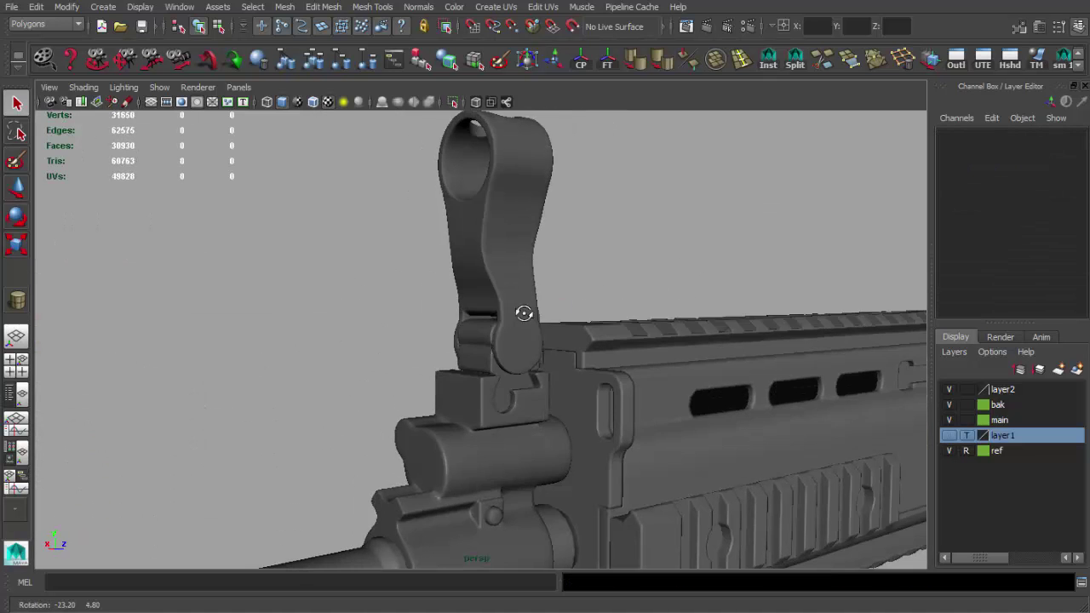
# - Assign an existing material to the front sight mesh
pyautogui.click(508, 241)
pyautogui.scroll(-5, 502, 255)
pyautogui.moveTo(506, 171); pyautogui.dragTo(581, 471, button='right')
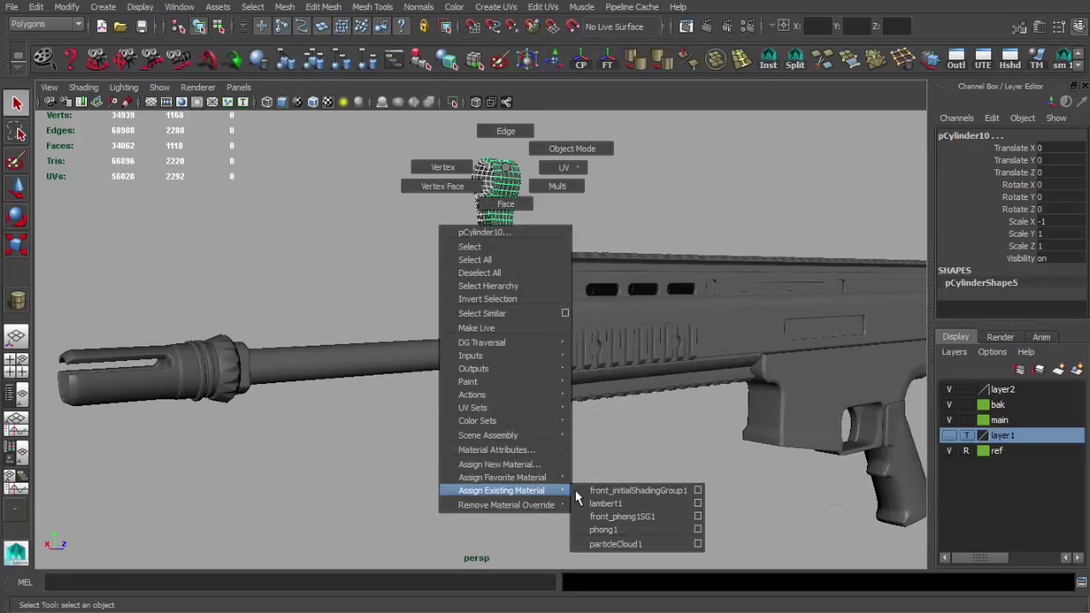
pyautogui.click(580, 471)
pyautogui.moveTo(581, 471)
pyautogui.keyDown('alt'); pyautogui.mouseDown()
pyautogui.moveTo(670, 276)
pyautogui.moveTo(562, 389)
pyautogui.moveTo(561, 361)
pyautogui.moveTo(434, 407)
pyautogui.moveTo(295, 380)
pyautogui.moveTo(213, 382)
pyautogui.moveTo(275, 445)
pyautogui.mouseUp(); pyautogui.keyUp('alt')
pyautogui.scroll(-5, 561, 389)
pyautogui.scroll(5, 560, 360)
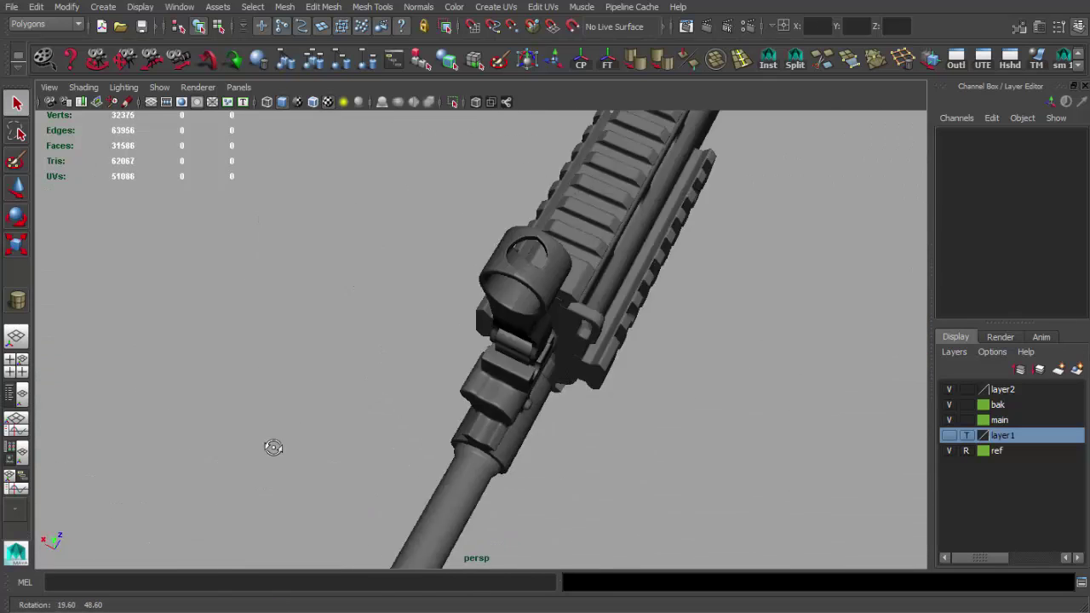
pyautogui.scroll(5, 365, 397)
# - Orbit around the rifle to review the sight, muzzle, handguard rail and receiver
pyautogui.moveTo(366, 397)
pyautogui.keyDown('alt'); pyautogui.mouseDown()
pyautogui.moveTo(571, 367)
pyautogui.moveTo(614, 333)
pyautogui.moveTo(723, 324)
pyautogui.moveTo(584, 360)
pyautogui.mouseUp(); pyautogui.keyUp('alt')
pyautogui.scroll(-5, 571, 368)
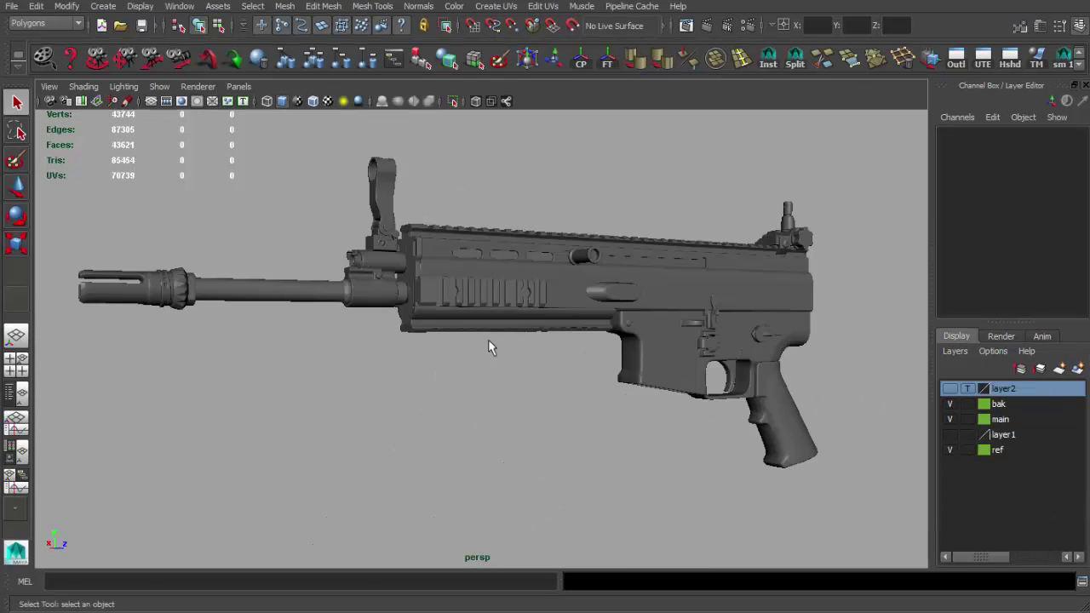
pyautogui.scroll(3, 489, 343)
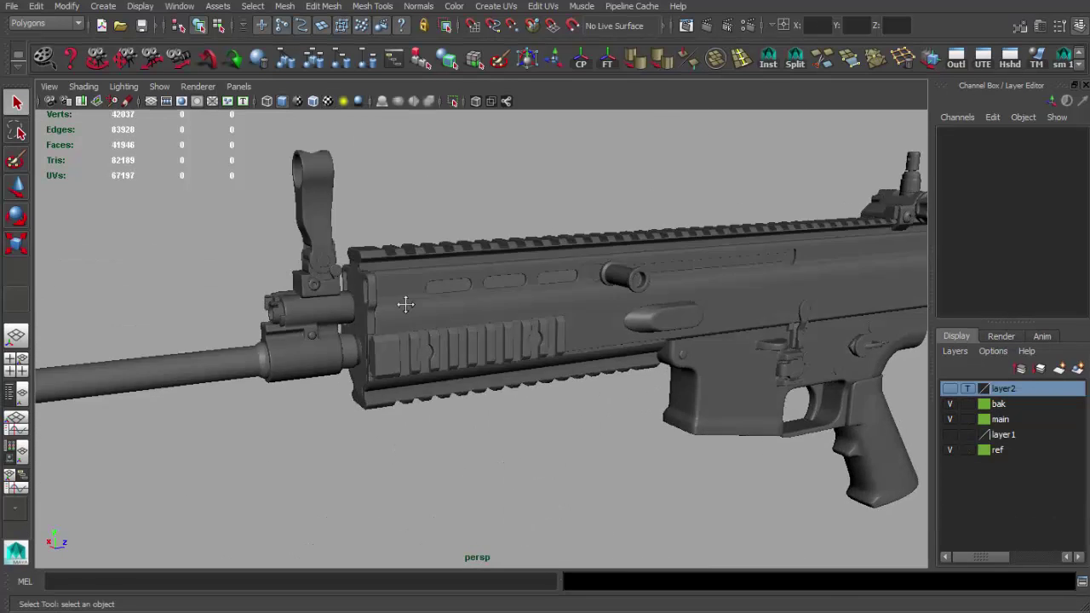
pyautogui.keyDown('alt'); pyautogui.moveTo(401, 302); pyautogui.dragTo(350, 302); pyautogui.keyUp('alt')
pyautogui.scroll(5, 350, 302)
pyautogui.scroll(-5, 350, 302)
pyautogui.keyDown('alt'); pyautogui.moveTo(350, 301); pyautogui.dragTo(332, 315, button='middle'); pyautogui.keyUp('alt')
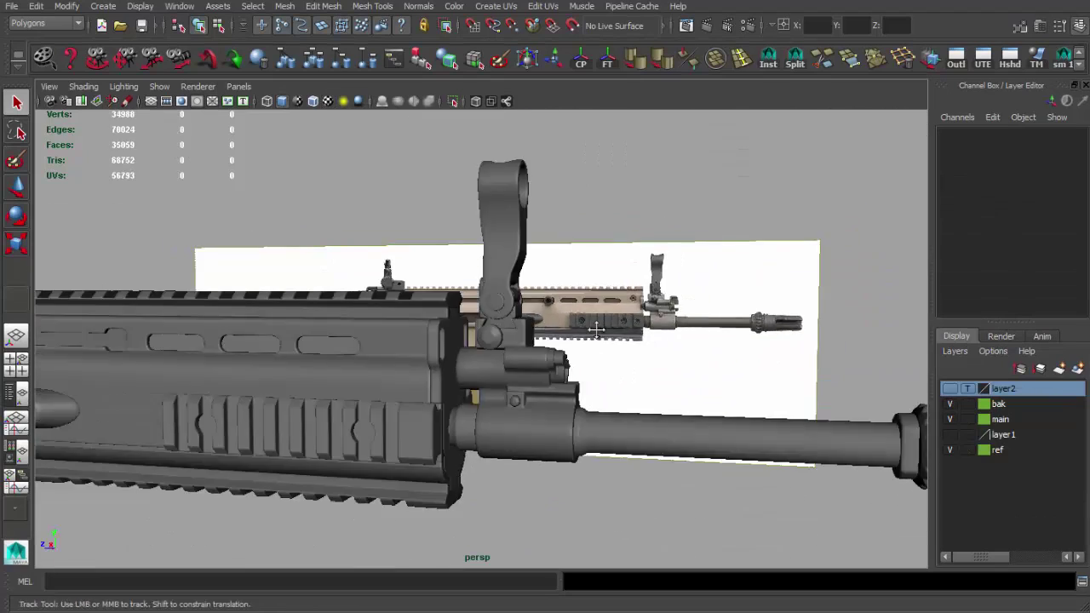
pyautogui.keyDown('alt'); pyautogui.moveTo(332, 315); pyautogui.dragTo(316, 333); pyautogui.keyUp('alt')
pyautogui.scroll(4, 489, 309)
pyautogui.scroll(-3, 490, 309)
pyautogui.keyDown('alt'); pyautogui.moveTo(490, 309); pyautogui.dragTo(537, 360); pyautogui.keyUp('alt')
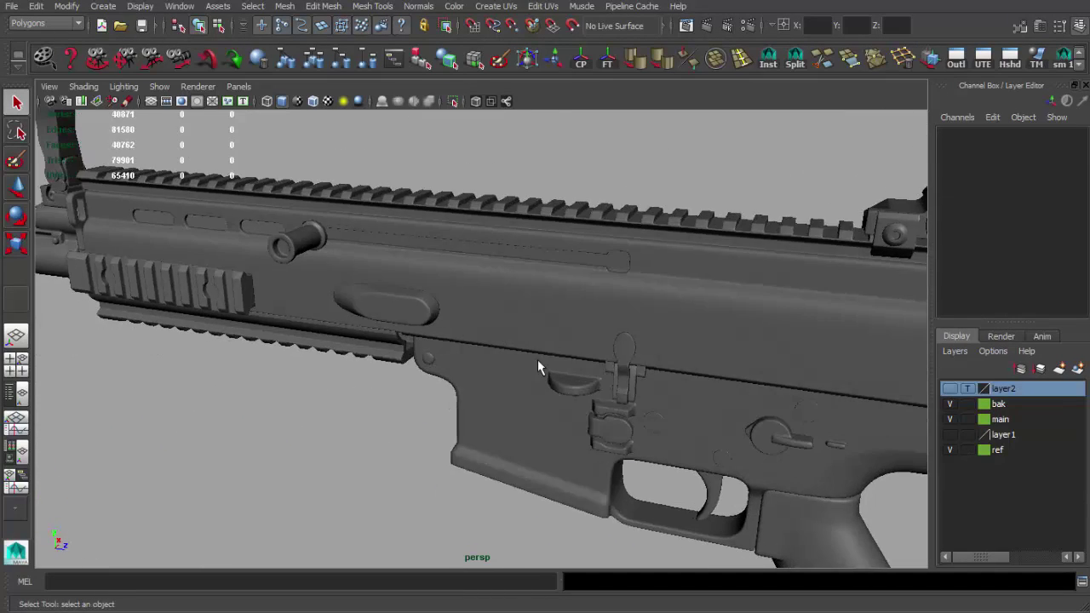
pyautogui.moveTo(398, 428)
pyautogui.keyDown('alt'); pyautogui.mouseDown()
pyautogui.moveTo(578, 364)
pyautogui.moveTo(657, 368)
pyautogui.moveTo(530, 360)
pyautogui.moveTo(696, 305)
pyautogui.moveTo(535, 367)
pyautogui.moveTo(343, 343)
pyautogui.mouseUp(); pyautogui.keyUp('alt')
# - Frame the selected front sight, then pull back to a side view of the whole rifle
pyautogui.click(535, 366)
pyautogui.keyDown('alt'); pyautogui.moveTo(343, 343); pyautogui.dragTo(343, 343, button='right'); pyautogui.keyUp('alt')
pyautogui.keyDown('alt'); pyautogui.moveTo(343, 343); pyautogui.dragTo(264, 179); pyautogui.keyUp('alt')
pyautogui.click(261, 175)
pyautogui.press('f')
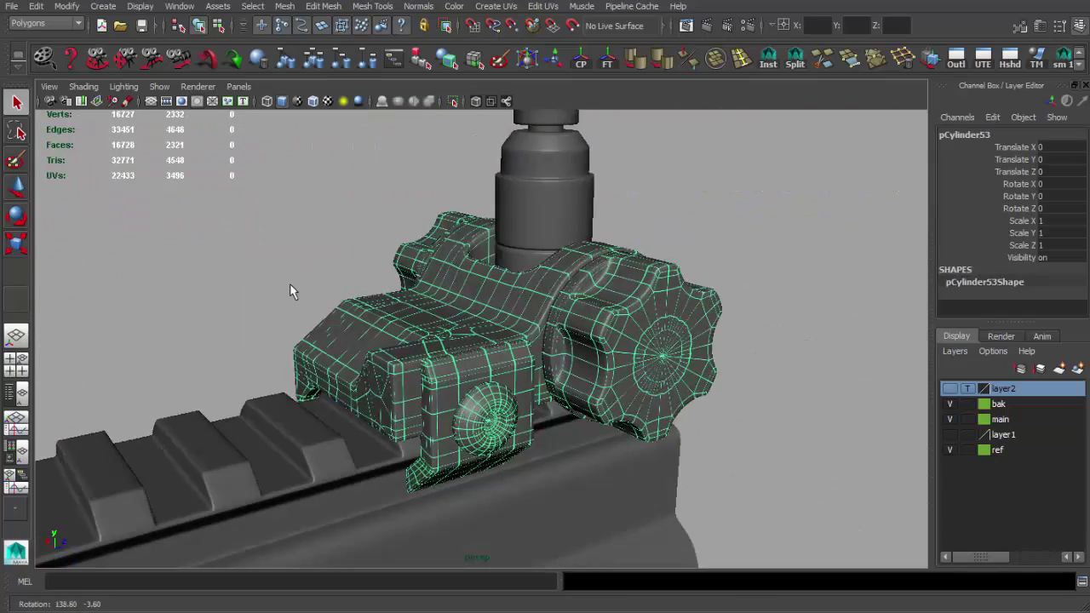
pyautogui.keyDown('alt'); pyautogui.moveTo(477, 255); pyautogui.dragTo(392, 292, button='right'); pyautogui.keyUp('alt')
pyautogui.moveTo(392, 292)
pyautogui.keyDown('alt'); pyautogui.mouseDown()
pyautogui.moveTo(477, 328)
pyautogui.moveTo(523, 271)
pyautogui.moveTo(620, 265)
pyautogui.moveTo(571, 267)
pyautogui.mouseUp(); pyautogui.keyUp('alt')
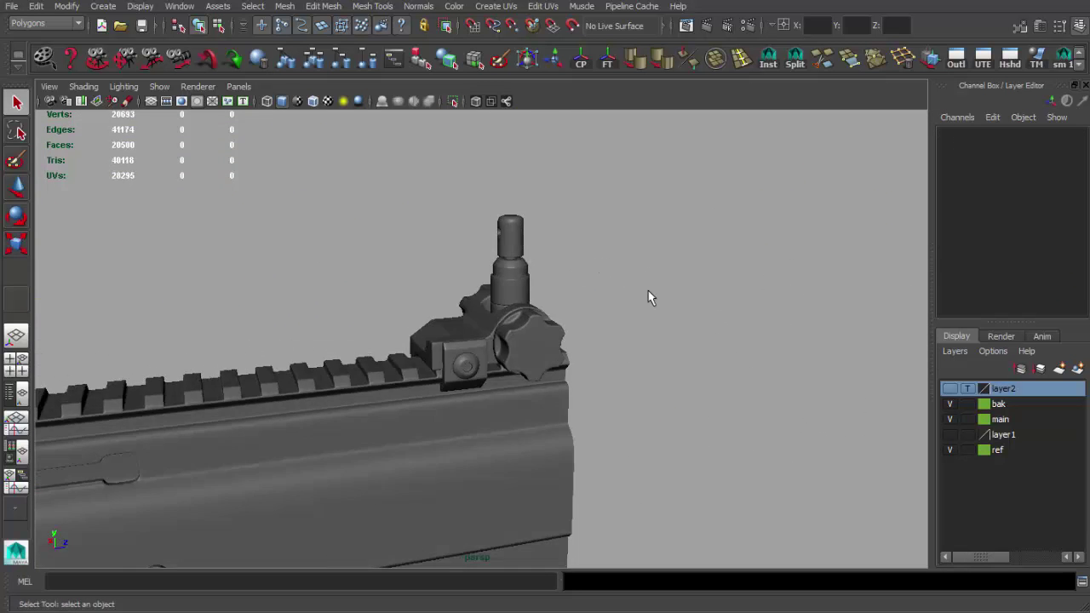
pyautogui.keyDown('alt'); pyautogui.moveTo(650, 297); pyautogui.dragTo(523, 248, button='right'); pyautogui.keyUp('alt')
pyautogui.keyDown('alt'); pyautogui.moveTo(523, 249); pyautogui.dragTo(521, 241); pyautogui.keyUp('alt')
# - Maximise the side view and create polygon cube pCube56 over the magazine reference
pyautogui.press('space')
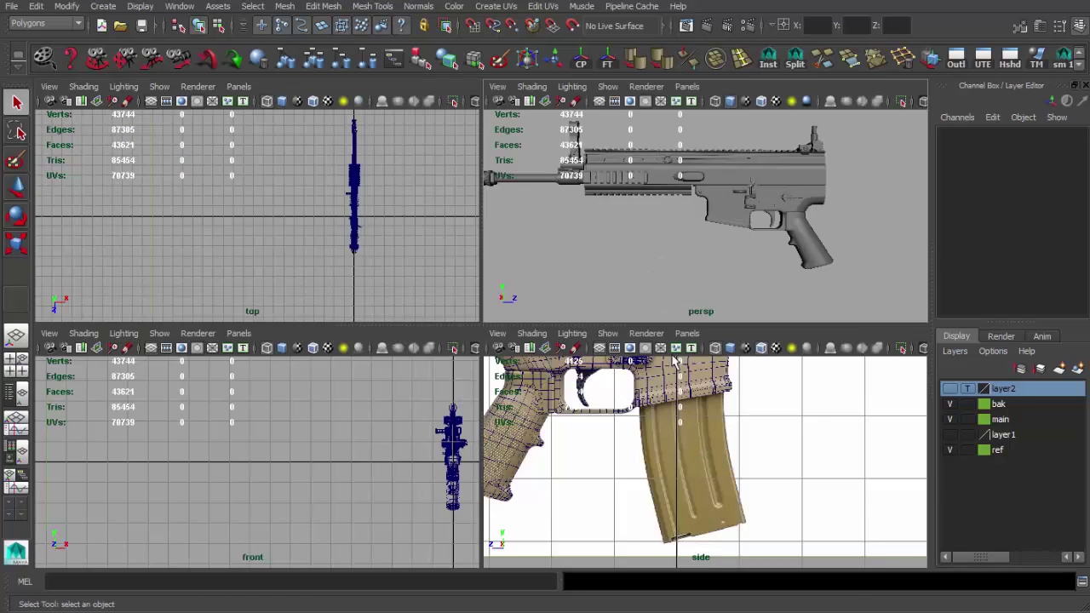
pyautogui.press('space')
pyautogui.click(103, 6)
pyautogui.moveTo(139, 42)
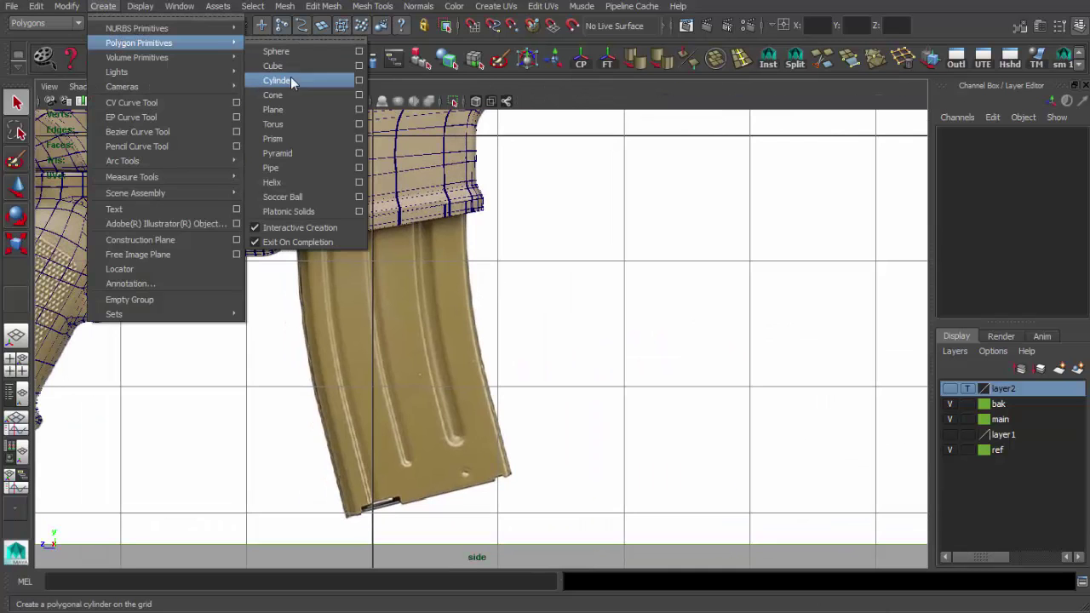
pyautogui.click(272, 65)
pyautogui.moveTo(521, 492); pyautogui.dragTo(521, 491)
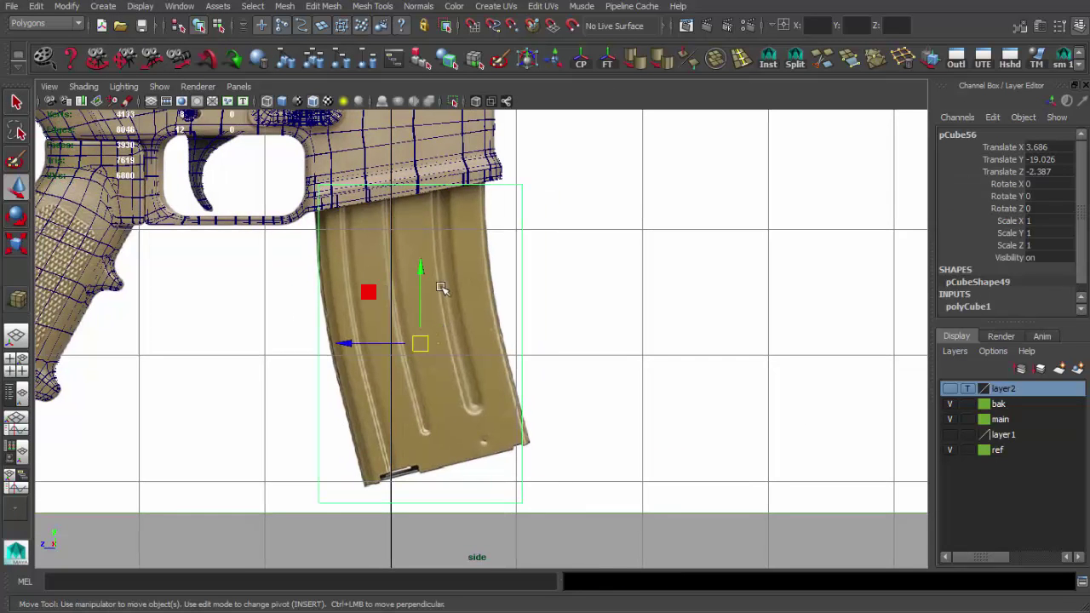
pyautogui.press('w')
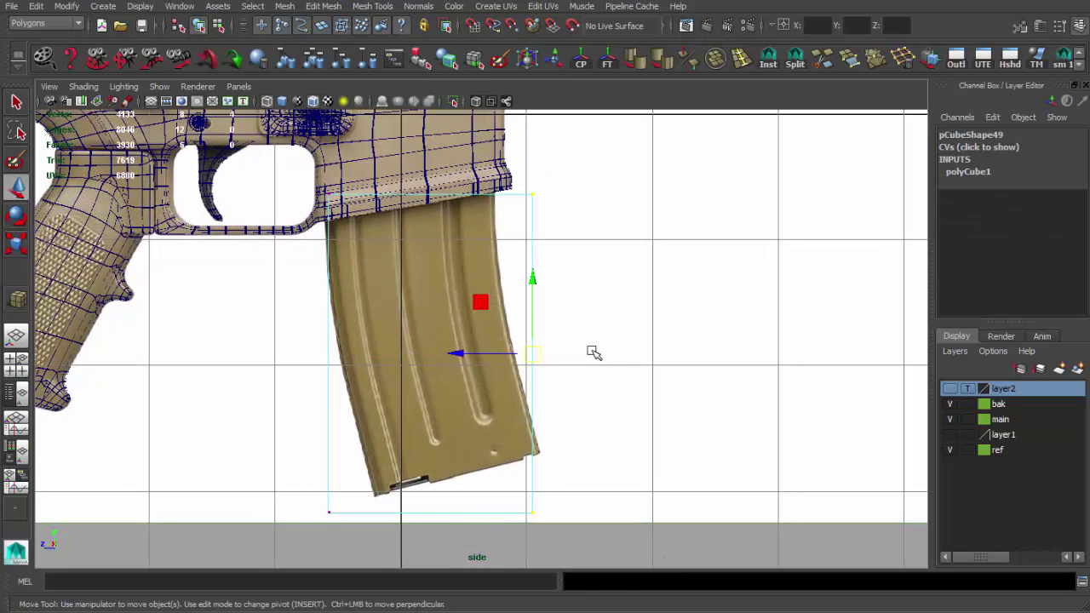
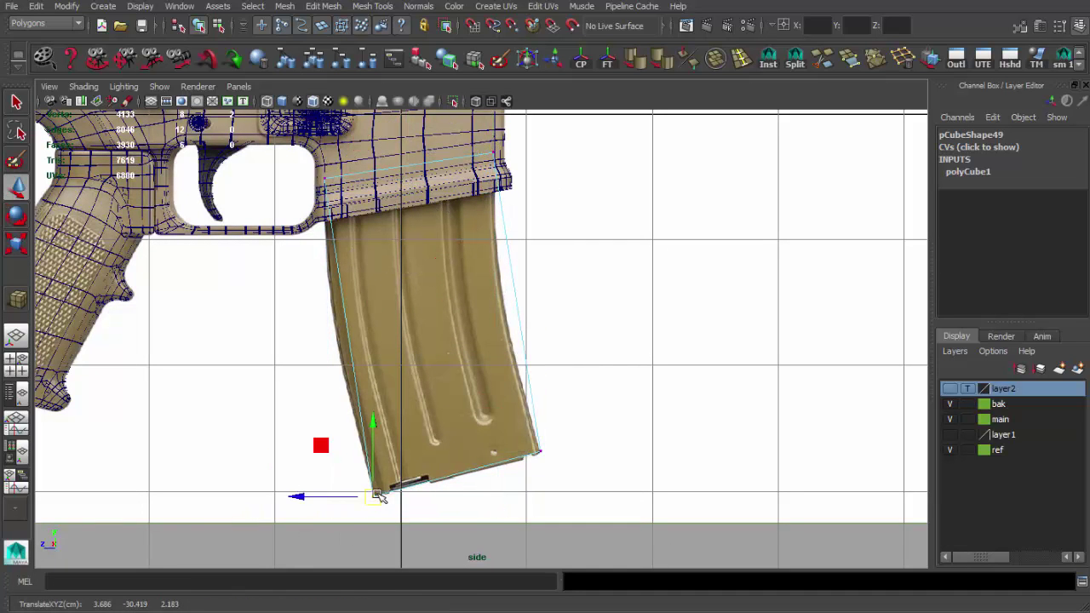
# - Add a horizontal edge loop across the magazine block in the side view
pyautogui.scroll(3, 404, 448)
pyautogui.keyDown('alt'); pyautogui.moveTo(593, 454); pyautogui.dragTo(586, 488, button='middle'); pyautogui.keyUp('alt')
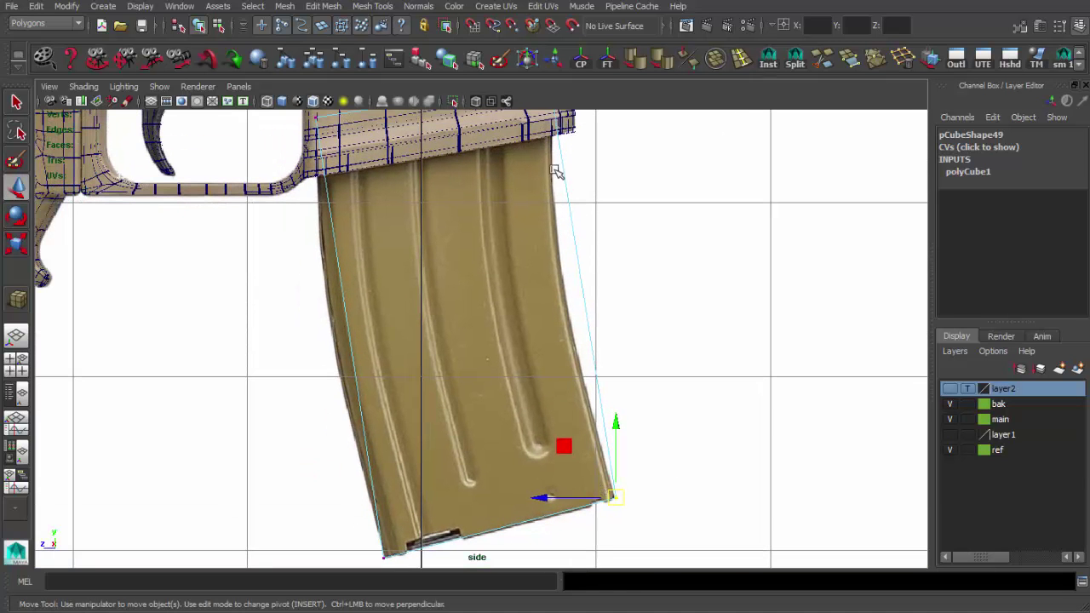
pyautogui.moveTo(555, 170); pyautogui.dragTo(571, 197)
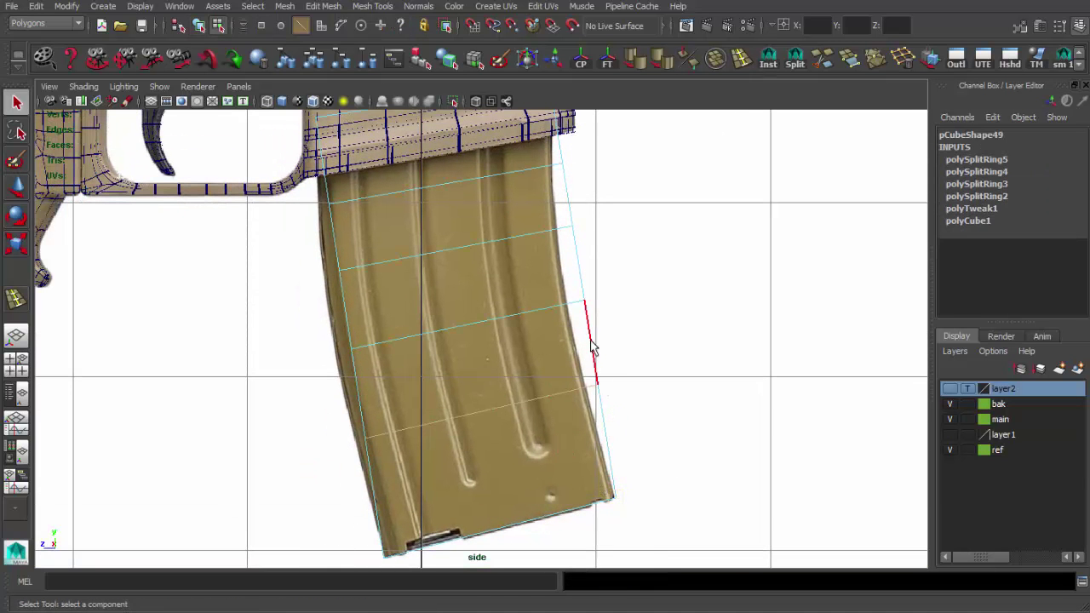
# - Move the magazine's left-edge vertices to trace the reference image's curve
pyautogui.keyDown('alt'); pyautogui.moveTo(471, 419); pyautogui.dragTo(484, 430, button='middle'); pyautogui.keyUp('alt')
pyautogui.click(363, 360)
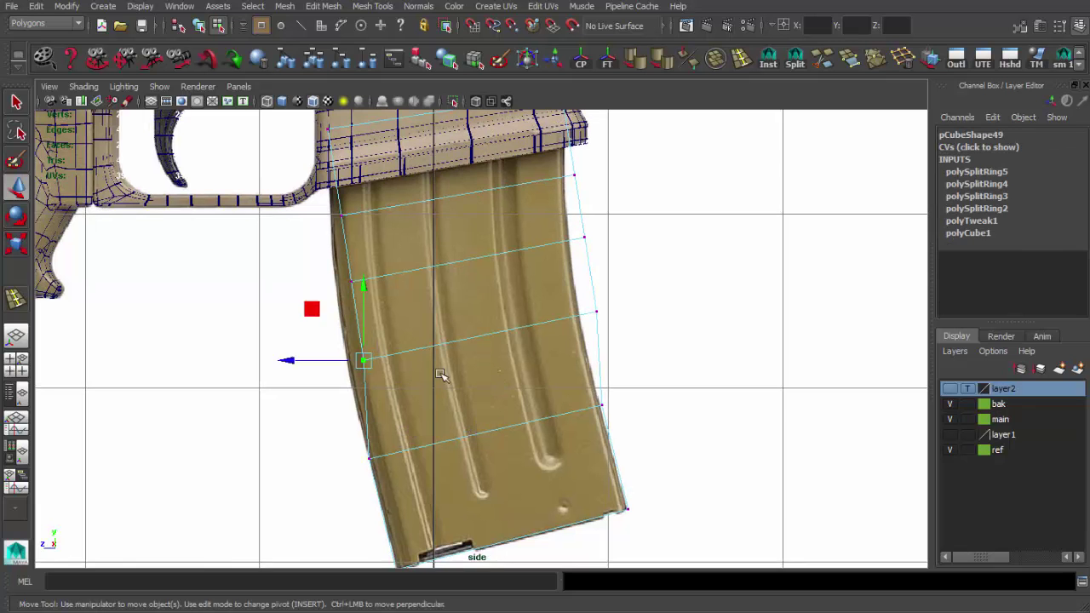
pyautogui.keyDown('alt'); pyautogui.moveTo(467, 343); pyautogui.dragTo(504, 378, button='right'); pyautogui.keyUp('alt')
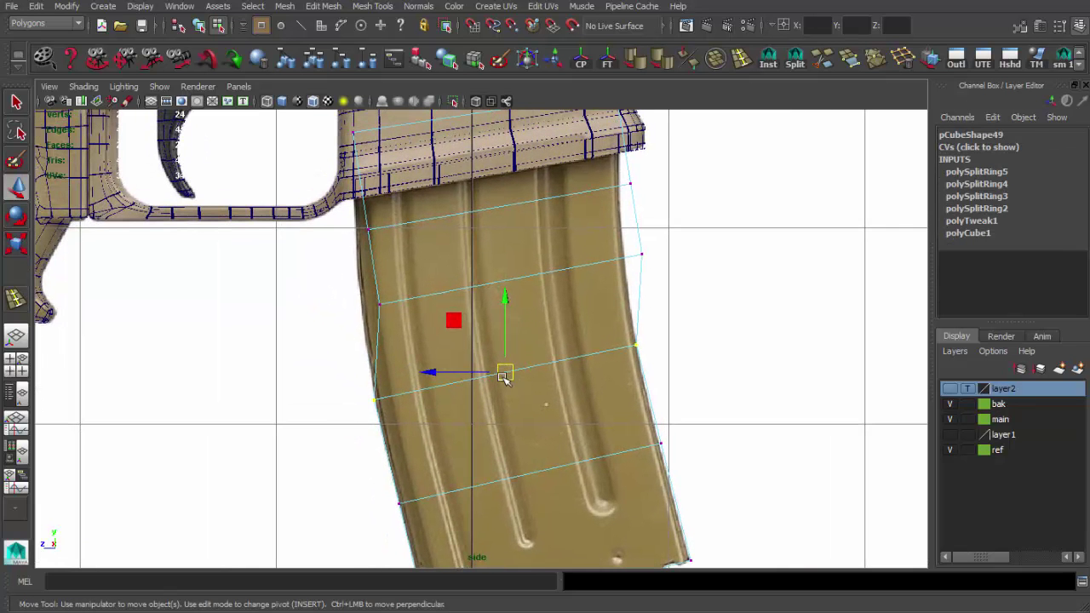
pyautogui.keyDown('alt'); pyautogui.moveTo(496, 282); pyautogui.dragTo(523, 329, button='middle'); pyautogui.keyUp('alt')
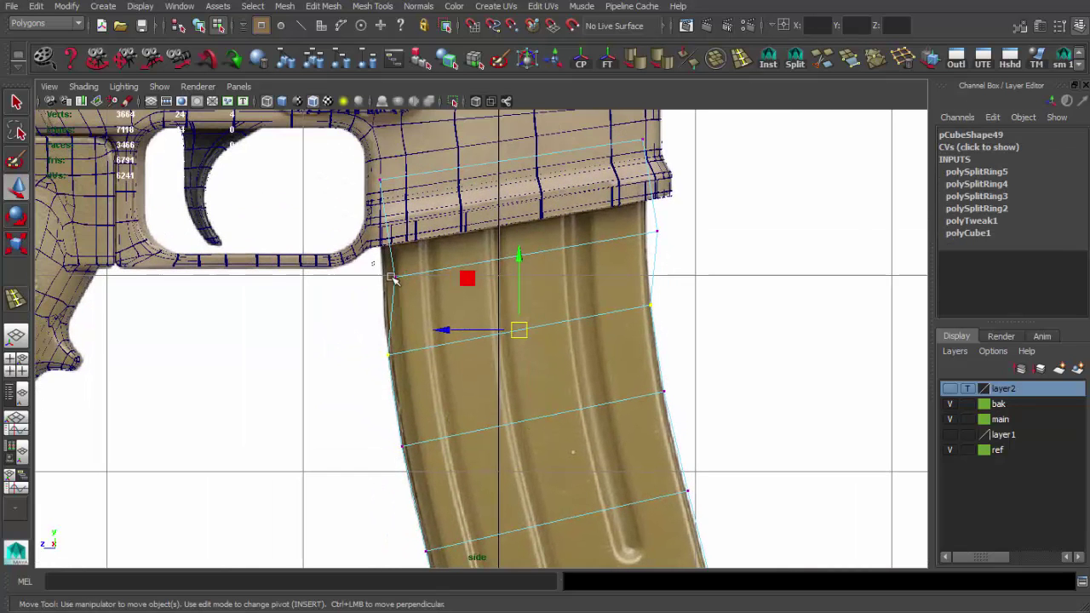
pyautogui.keyDown('alt'); pyautogui.moveTo(371, 290); pyautogui.dragTo(340, 307, button='right'); pyautogui.keyUp('alt')
pyautogui.keyDown('alt'); pyautogui.moveTo(341, 306); pyautogui.dragTo(308, 208, button='middle'); pyautogui.keyUp('alt')
pyautogui.moveTo(297, 431); pyautogui.dragTo(433, 409)
pyautogui.click(331, 401)
pyautogui.keyDown('alt'); pyautogui.moveTo(328, 418); pyautogui.dragTo(270, 395, button='middle'); pyautogui.keyUp('alt')
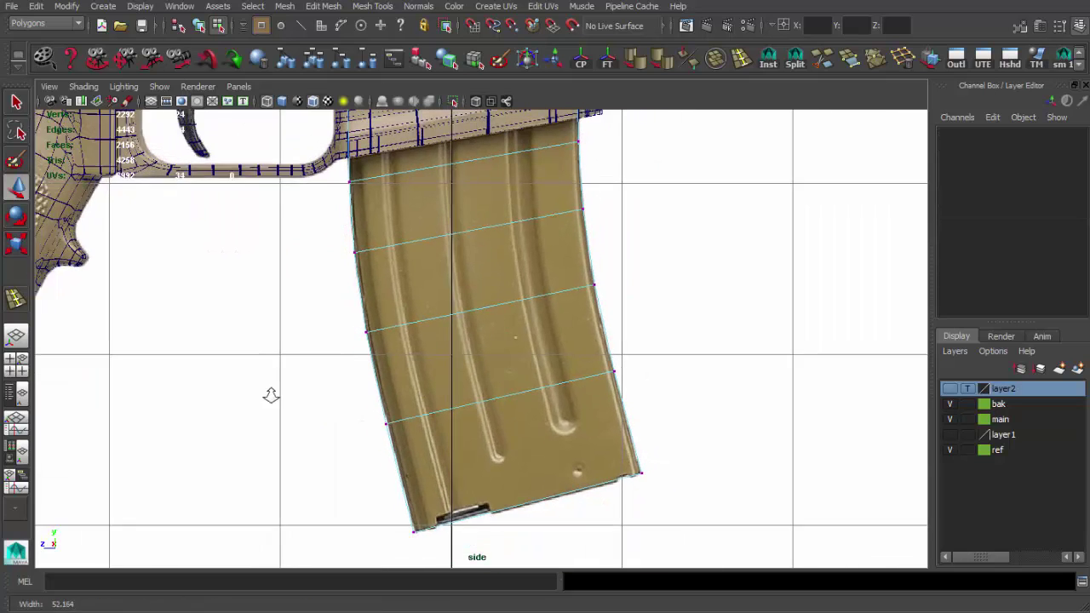
pyautogui.keyDown('alt'); pyautogui.moveTo(270, 394); pyautogui.dragTo(369, 401, button='right'); pyautogui.keyUp('alt')
# - Return to object mode and select the whole magazine for scaling
pyautogui.press('F8')
pyautogui.moveTo(331, 209)
pyautogui.keyDown('alt'); pyautogui.mouseDown(button='right')
pyautogui.moveTo(509, 378)
pyautogui.moveTo(456, 400)
pyautogui.mouseUp(button='right'); pyautogui.keyUp('alt')
pyautogui.press('r')
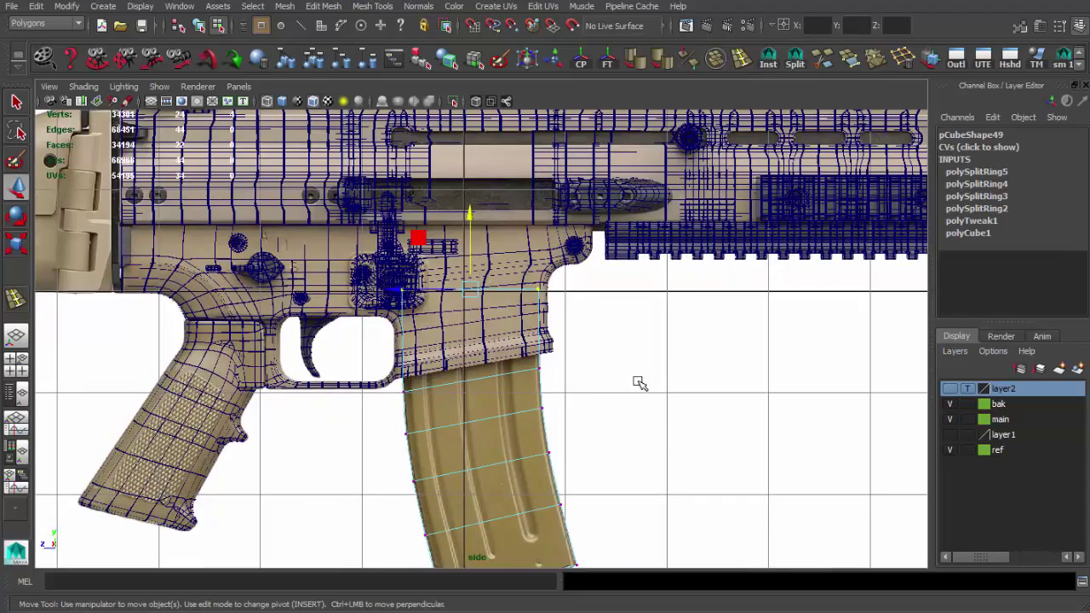
# - Select the magazine in the perspective view and inspect it from the rifle's rear
pyautogui.click(620, 411)
pyautogui.press('space')
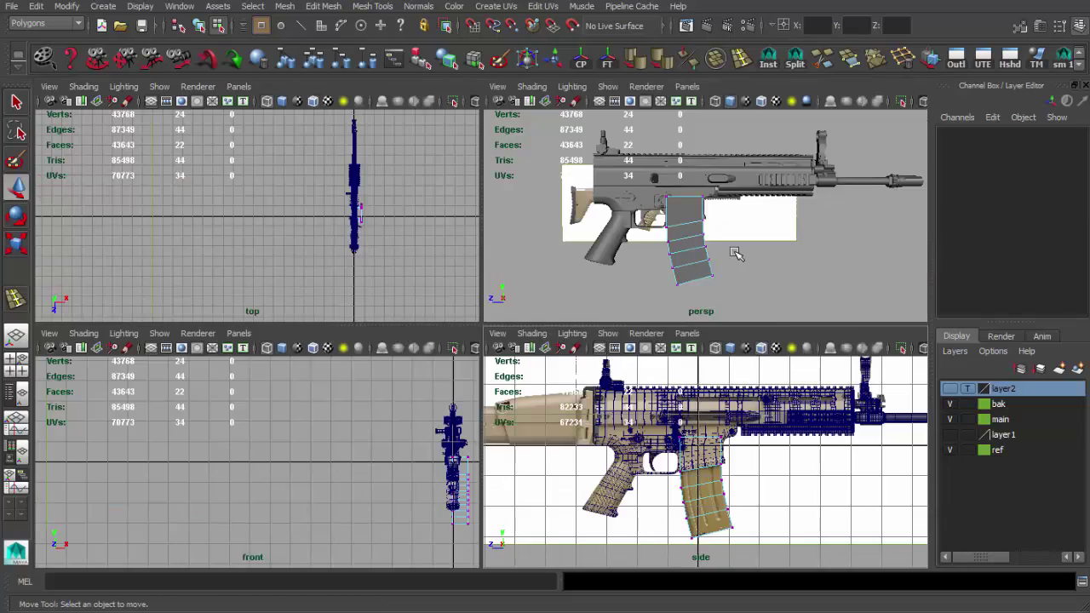
pyautogui.press('space')
pyautogui.click(477, 366)
pyautogui.keyDown('alt'); pyautogui.moveTo(267, 214); pyautogui.dragTo(447, 236, button='right'); pyautogui.keyUp('alt')
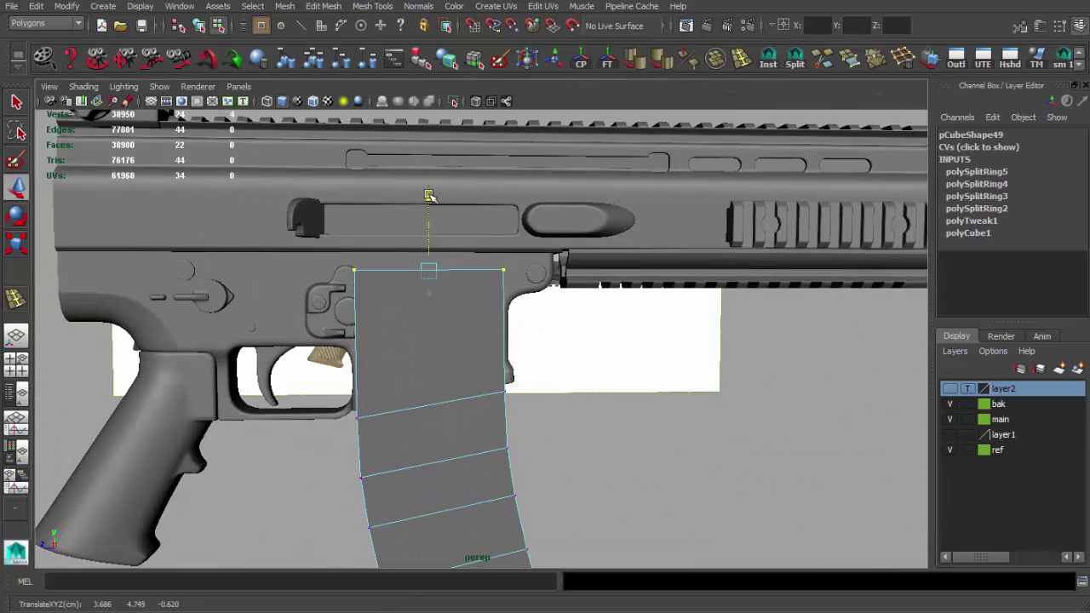
pyautogui.keyDown('alt'); pyautogui.moveTo(429, 196); pyautogui.dragTo(375, 222, button='right'); pyautogui.keyUp('alt')
pyautogui.keyDown('alt'); pyautogui.moveTo(375, 222); pyautogui.dragTo(528, 247); pyautogui.keyUp('alt')
pyautogui.keyDown('alt'); pyautogui.moveTo(528, 247); pyautogui.dragTo(469, 410, button='right'); pyautogui.keyUp('alt')
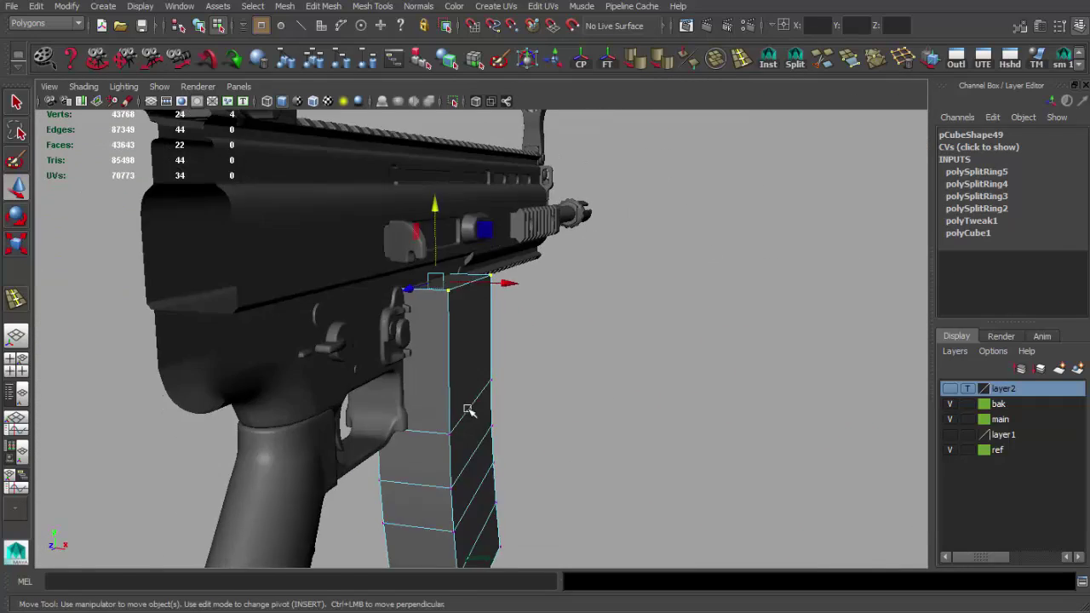
pyautogui.keyDown('alt'); pyautogui.moveTo(470, 411); pyautogui.dragTo(474, 415); pyautogui.keyUp('alt')
# - Freeze Transformations and Delete History on the magazine
pyautogui.press('r')
pyautogui.click(607, 58)
pyautogui.press('w')
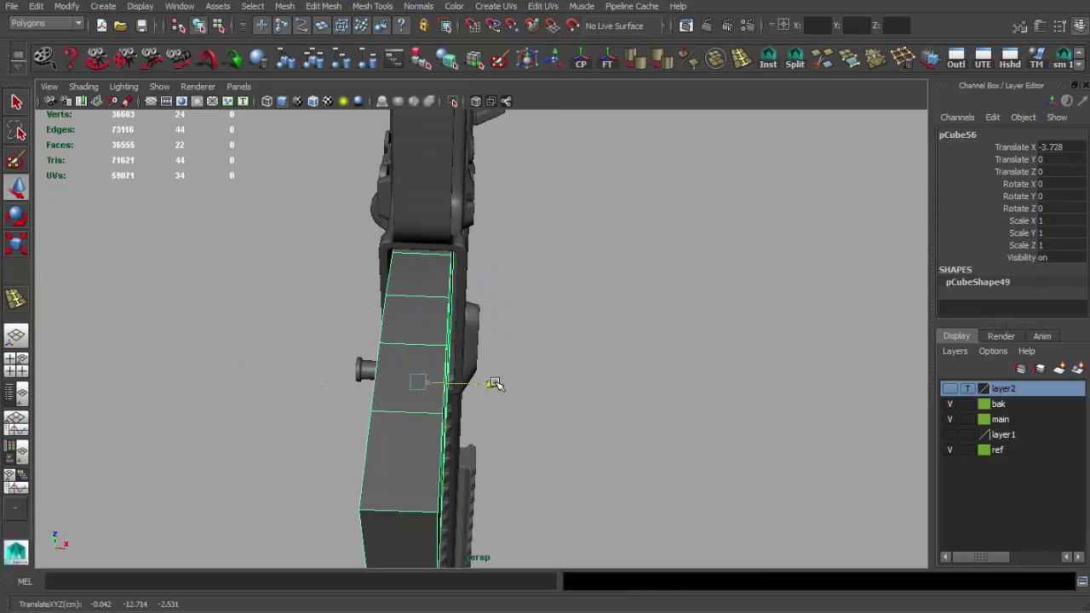
# - Select the corner vertices on the receiver's lower magwell edge in wireframe
pyautogui.click(525, 285)
pyautogui.moveTo(526, 285)
pyautogui.keyDown('alt'); pyautogui.mouseDown()
pyautogui.moveTo(644, 338)
pyautogui.moveTo(312, 302)
pyautogui.mouseUp(); pyautogui.keyUp('alt')
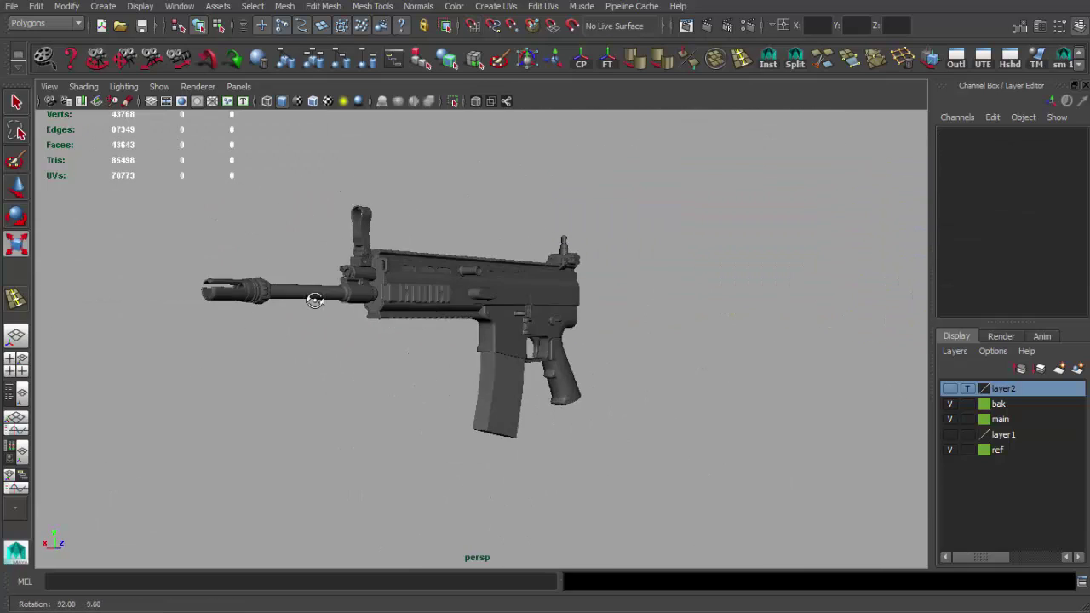
pyautogui.keyDown('alt'); pyautogui.moveTo(311, 302); pyautogui.dragTo(496, 370, button='right'); pyautogui.keyUp('alt')
pyautogui.click(496, 369)
pyautogui.moveTo(496, 369)
pyautogui.keyDown('alt'); pyautogui.mouseDown()
pyautogui.moveTo(486, 275)
pyautogui.moveTo(427, 317)
pyautogui.moveTo(418, 361)
pyautogui.moveTo(525, 246)
pyautogui.mouseUp(); pyautogui.keyUp('alt')
pyautogui.click(540, 267)
pyautogui.keyDown('alt'); pyautogui.moveTo(471, 294); pyautogui.dragTo(479, 335, button='right'); pyautogui.keyUp('alt')
pyautogui.moveTo(479, 336)
pyautogui.keyDown('alt'); pyautogui.mouseDown()
pyautogui.moveTo(426, 212)
pyautogui.moveTo(452, 345)
pyautogui.moveTo(486, 343)
pyautogui.moveTo(421, 358)
pyautogui.moveTo(445, 389)
pyautogui.moveTo(425, 372)
pyautogui.moveTo(470, 362)
pyautogui.moveTo(446, 314)
pyautogui.moveTo(421, 341)
pyautogui.moveTo(417, 384)
pyautogui.moveTo(460, 366)
pyautogui.mouseUp(); pyautogui.keyUp('alt')
pyautogui.press('q')
pyautogui.press('4')
pyautogui.click(420, 358)
# - Frame the selected receiver vertices and review the whole rifle in shaded view
pyautogui.press('space')
pyautogui.press('f')
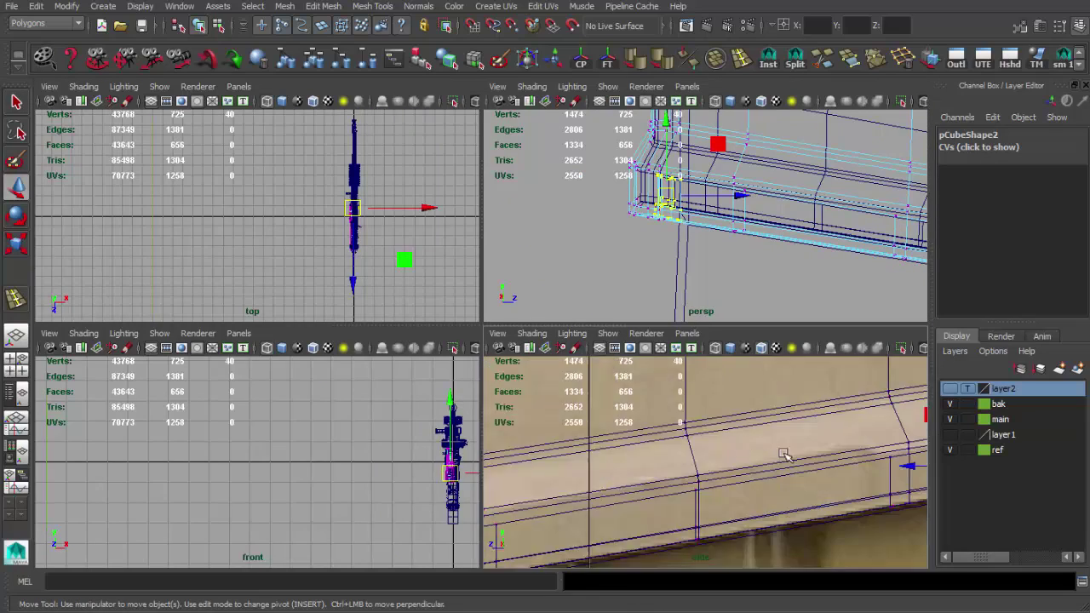
pyautogui.press('space')
pyautogui.press('5')
pyautogui.moveTo(518, 280)
pyautogui.keyDown('alt'); pyautogui.mouseDown()
pyautogui.moveTo(492, 253)
pyautogui.moveTo(531, 299)
pyautogui.moveTo(596, 278)
pyautogui.mouseUp(); pyautogui.keyUp('alt')
pyautogui.keyDown('alt'); pyautogui.moveTo(595, 278); pyautogui.dragTo(287, 343, button='right'); pyautogui.keyUp('alt')
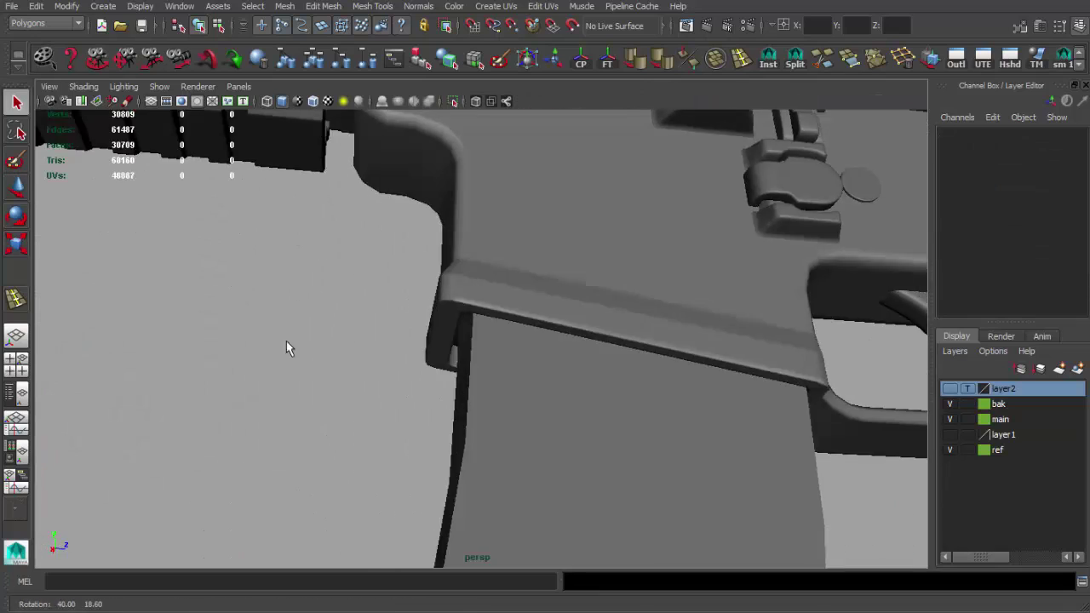
pyautogui.moveTo(287, 344)
pyautogui.keyDown('alt'); pyautogui.mouseDown()
pyautogui.moveTo(520, 246)
pyautogui.moveTo(637, 296)
pyautogui.moveTo(360, 341)
pyautogui.mouseUp(); pyautogui.keyUp('alt')
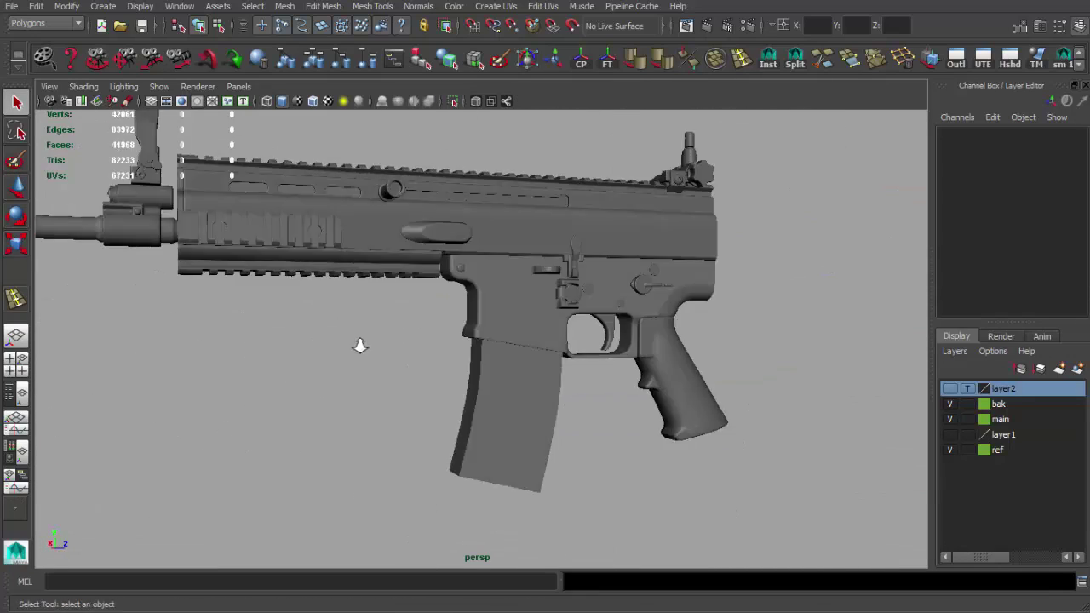
# - Select and frame the magazine, facing its front for the Insert Edge Loop Tool
pyautogui.click(523, 426)
pyautogui.press('f')
pyautogui.keyDown('alt'); pyautogui.moveTo(487, 343); pyautogui.dragTo(715, 120); pyautogui.keyUp('alt')
pyautogui.click(741, 58)
# - Add a vertical edge loop down the centre of the magazine's front
pyautogui.click(467, 337)
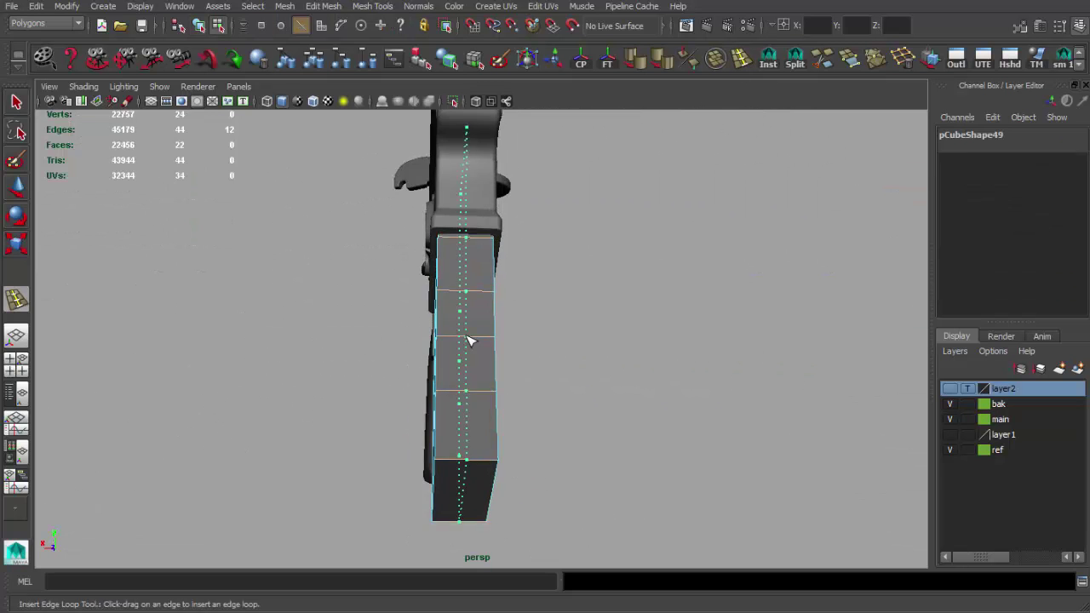
pyautogui.press('w')
pyautogui.scroll(-3, 385, 318)
# - Reselect the magazine in wireframe and frame it for moving
pyautogui.press('q')
pyautogui.moveTo(394, 164); pyautogui.dragTo(466, 449)
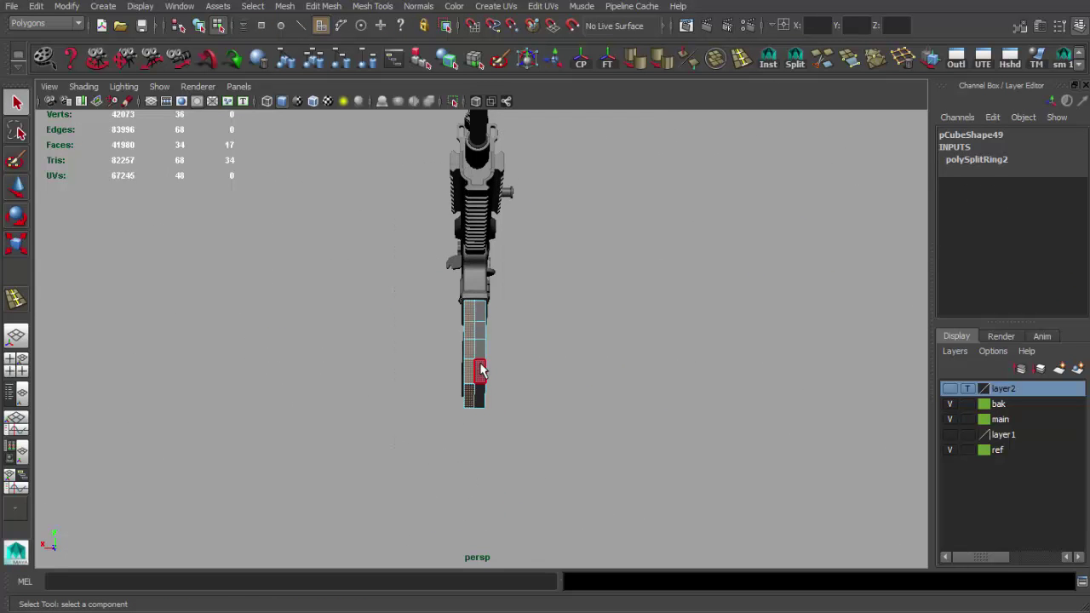
pyautogui.moveTo(480, 368)
pyautogui.keyDown('alt'); pyautogui.mouseDown()
pyautogui.moveTo(647, 358)
pyautogui.moveTo(550, 407)
pyautogui.mouseUp(); pyautogui.keyUp('alt')
pyautogui.press('4')
pyautogui.moveTo(560, 166); pyautogui.dragTo(483, 462)
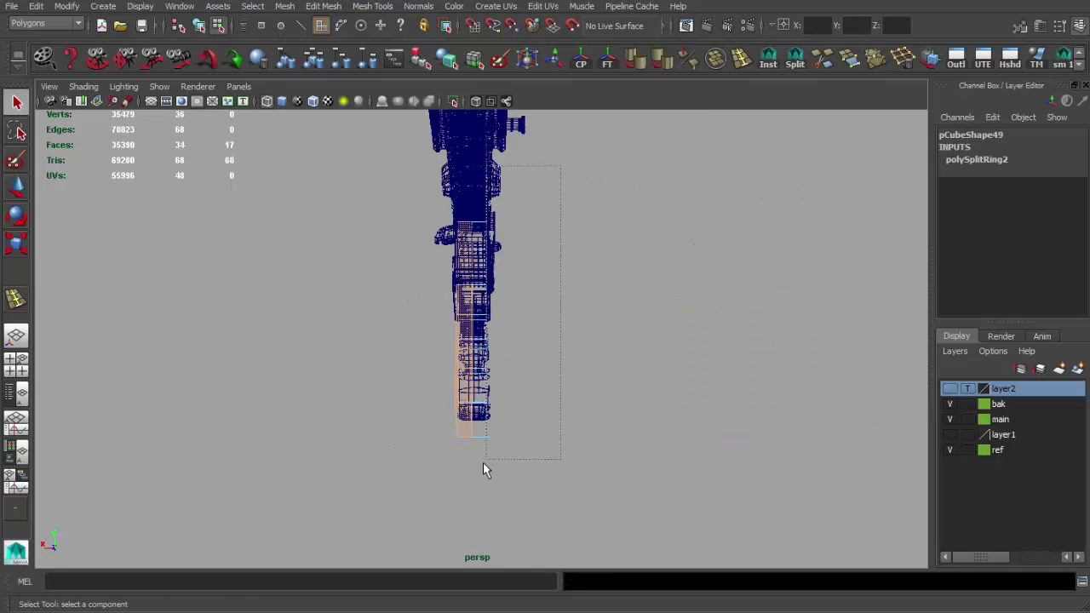
pyautogui.keyDown('alt'); pyautogui.moveTo(477, 404); pyautogui.dragTo(506, 383); pyautogui.keyUp('alt')
pyautogui.press('5')
pyautogui.press('f')
pyautogui.press('w')
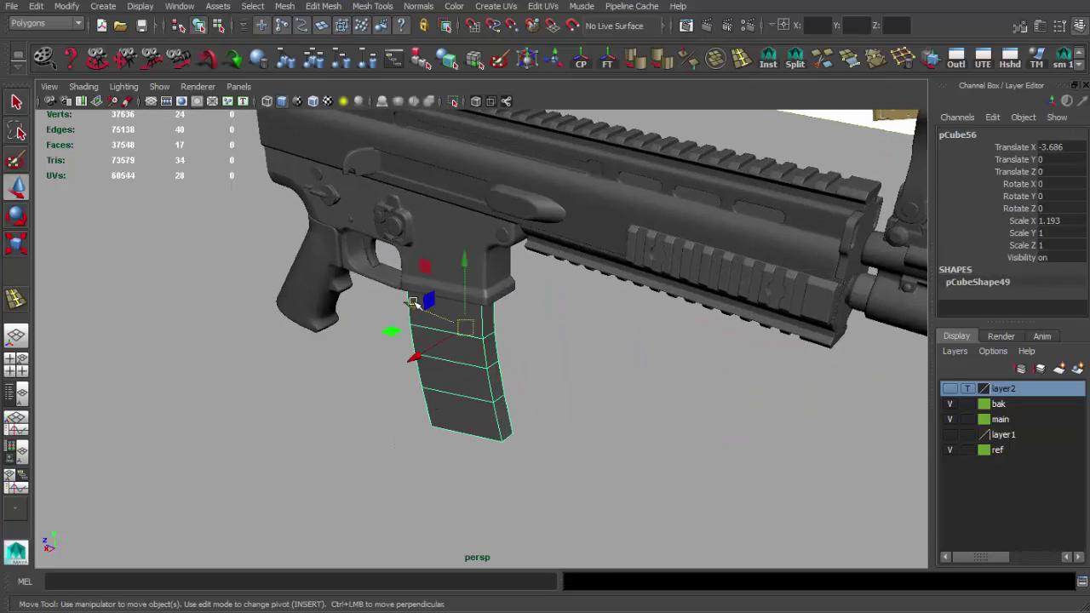
# - Check the whole magazine against the reference in the side view
pyautogui.press('space')
pyautogui.press('space')
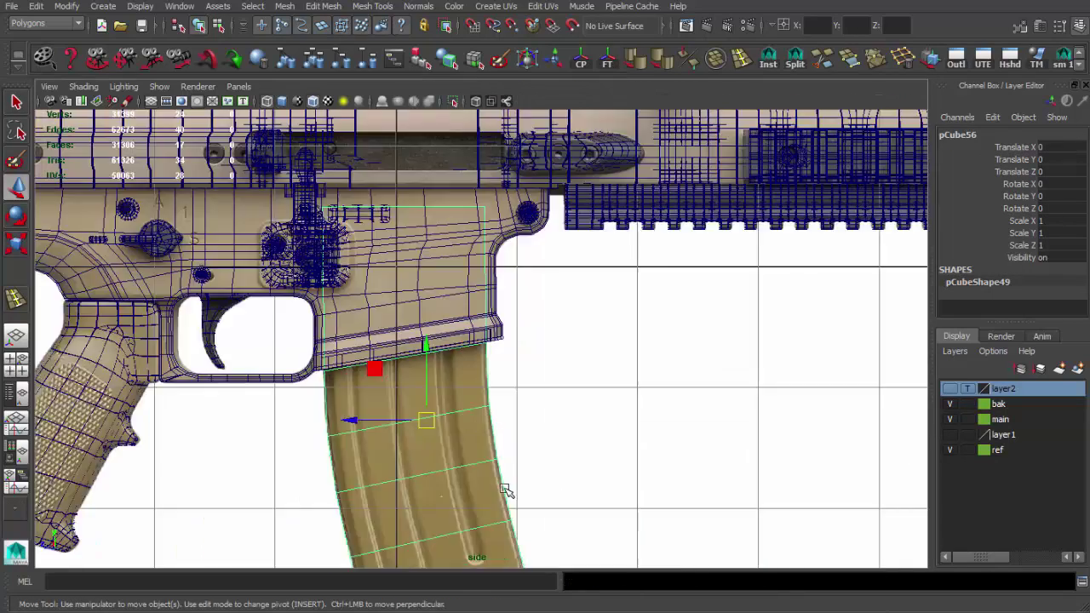
pyautogui.scroll(3, 689, 511)
pyautogui.scroll(2, 590, 482)
pyautogui.moveTo(589, 482)
pyautogui.keyDown('alt'); pyautogui.mouseDown(button='middle')
pyautogui.moveTo(585, 443)
pyautogui.moveTo(533, 451)
pyautogui.mouseUp(button='middle'); pyautogui.keyUp('alt')
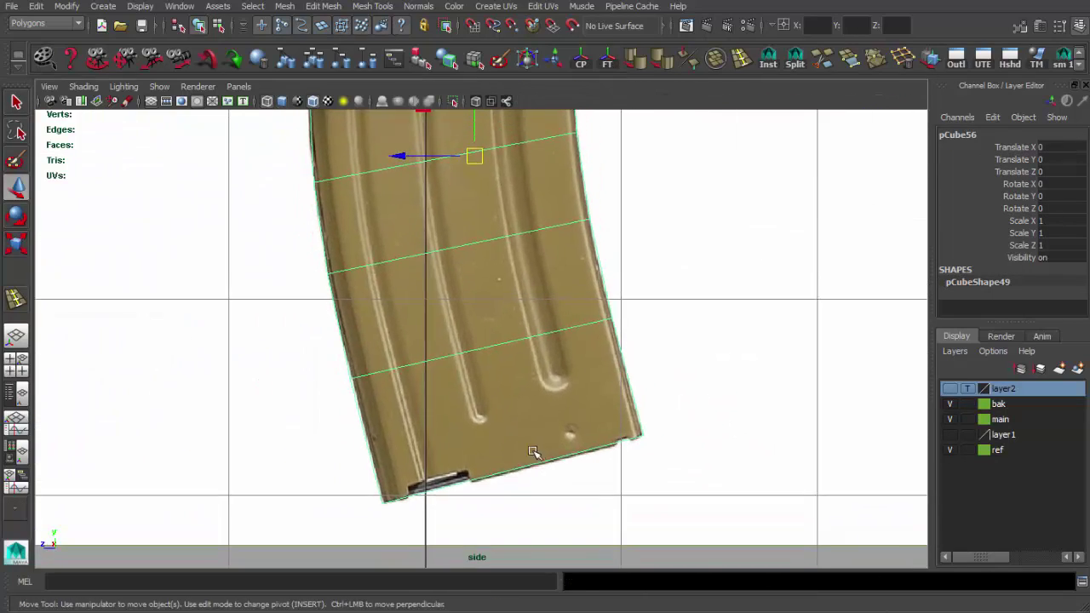
pyautogui.press('space')
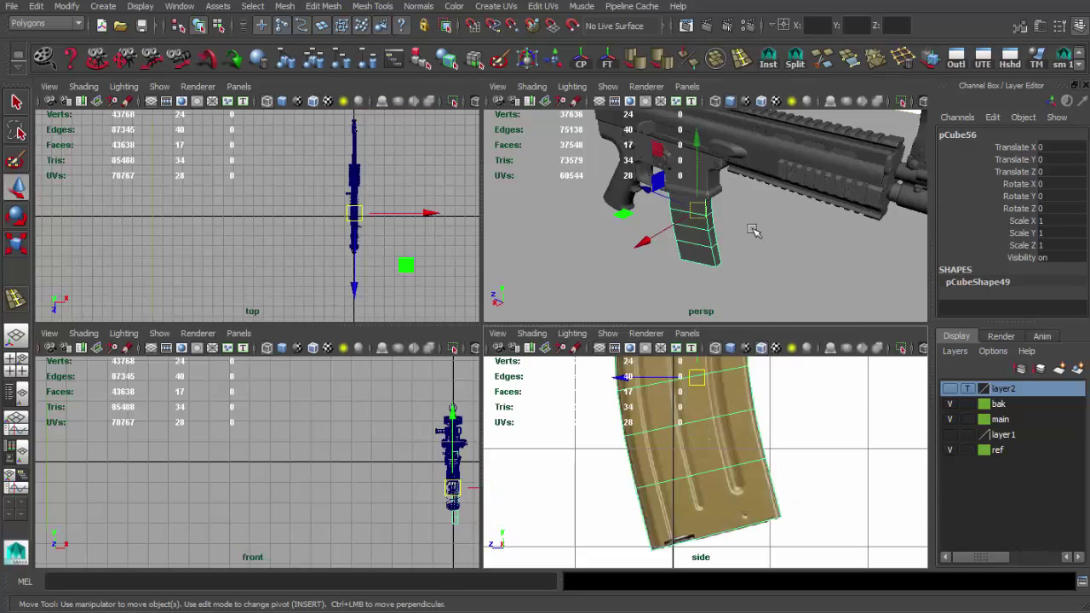
pyautogui.press('space')
# - Select the magazine's bottom face and inspect its base in side and perspective views
pyautogui.scroll(5, 613, 456)
pyautogui.click(536, 400)
pyautogui.moveTo(536, 399)
pyautogui.keyDown('alt'); pyautogui.mouseDown()
pyautogui.moveTo(503, 403)
pyautogui.moveTo(514, 358)
pyautogui.moveTo(468, 355)
pyautogui.moveTo(616, 327)
pyautogui.mouseUp(); pyautogui.keyUp('alt')
pyautogui.press('space')
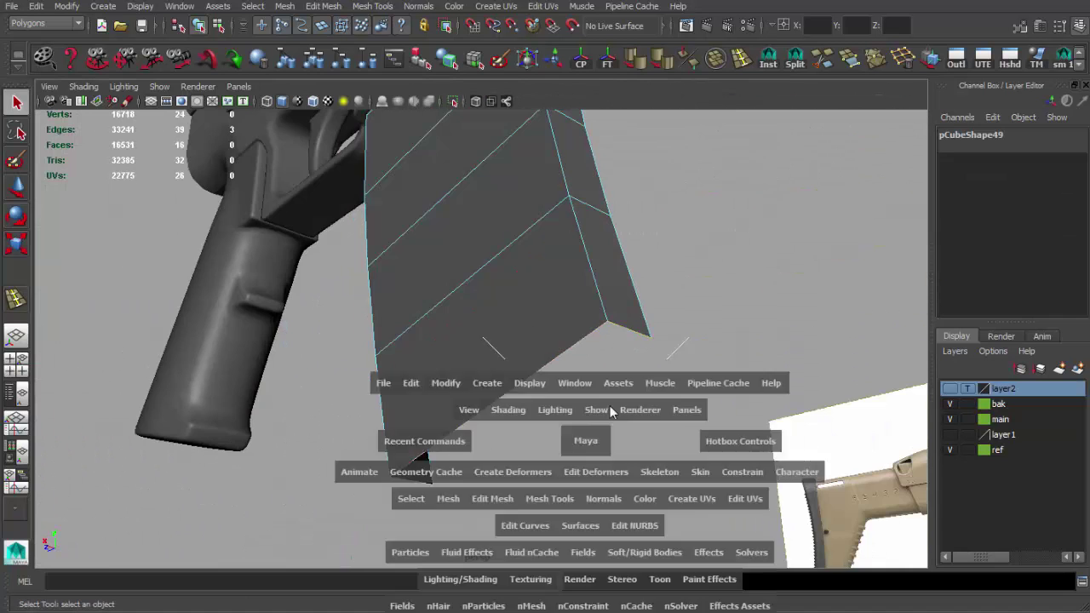
pyautogui.press('space')
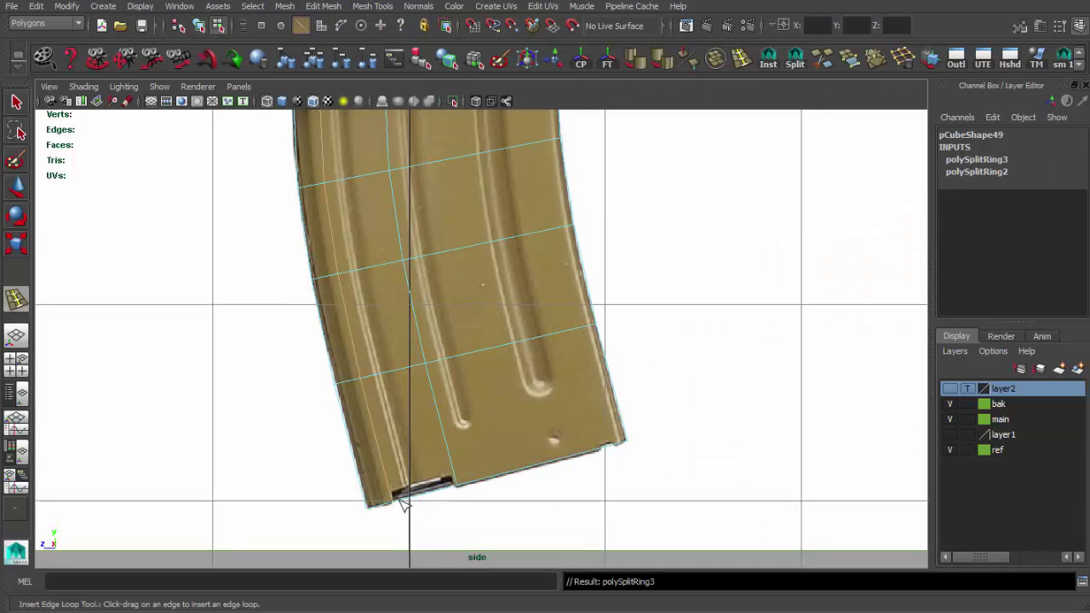
pyautogui.keyDown('alt'); pyautogui.moveTo(508, 419); pyautogui.dragTo(495, 427, button='middle'); pyautogui.keyUp('alt')
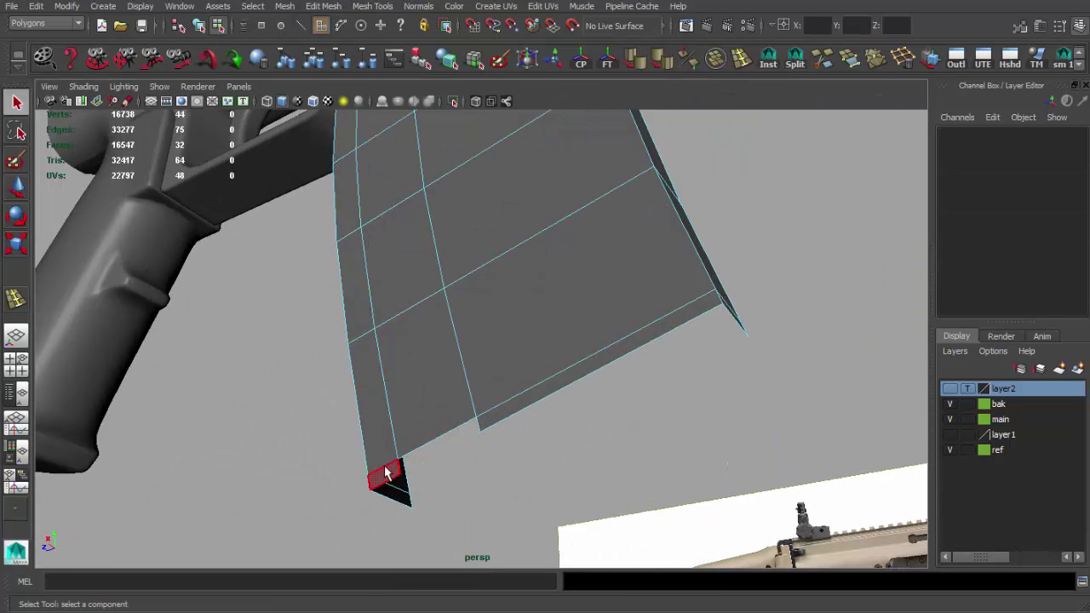
pyautogui.press('F8')
pyautogui.keyDown('alt'); pyautogui.moveTo(395, 487); pyautogui.dragTo(440, 457); pyautogui.keyUp('alt')
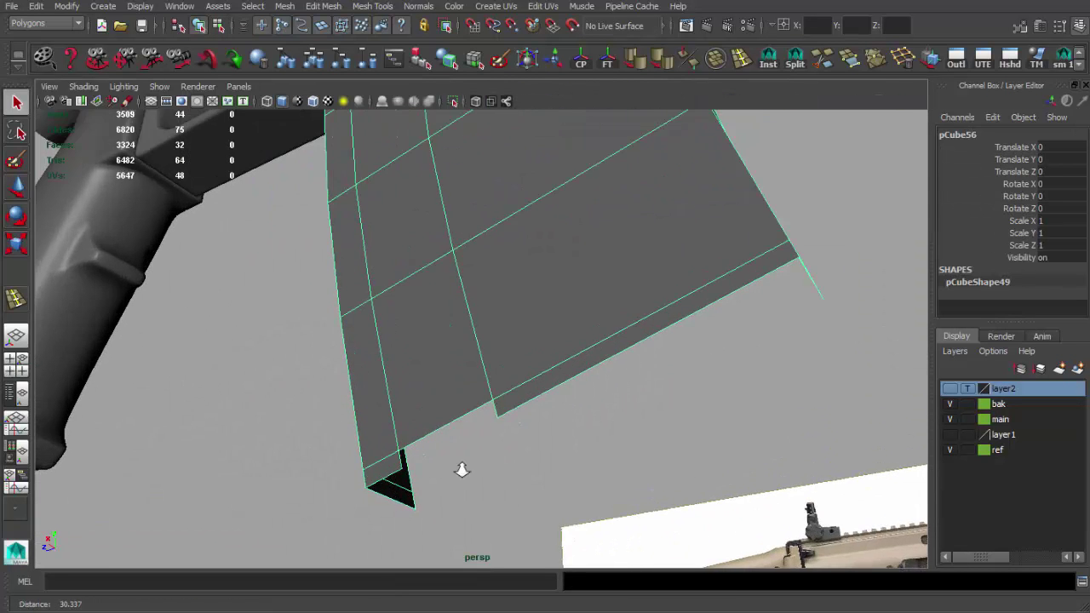
# - Extrude a bottom edge of the magazine to start the base lip
pyautogui.press('F10')
pyautogui.click(652, 348)
pyautogui.keyDown('alt'); pyautogui.moveTo(651, 348); pyautogui.dragTo(661, 275); pyautogui.keyUp('alt')
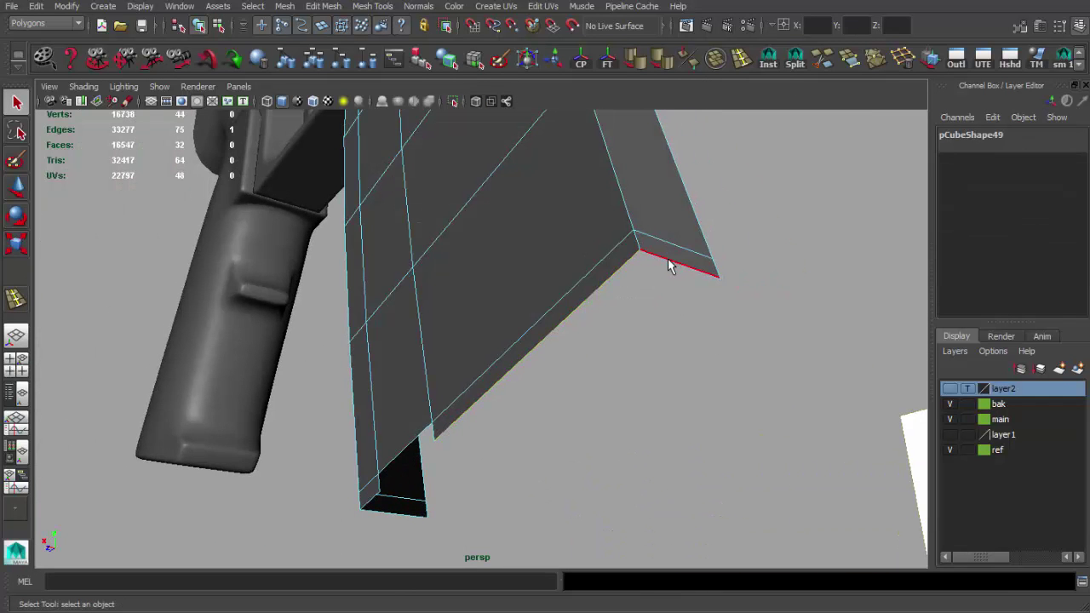
pyautogui.keyDown('shift'); pyautogui.moveTo(667, 265); pyautogui.dragTo(668, 313, button='right'); pyautogui.keyUp('shift')
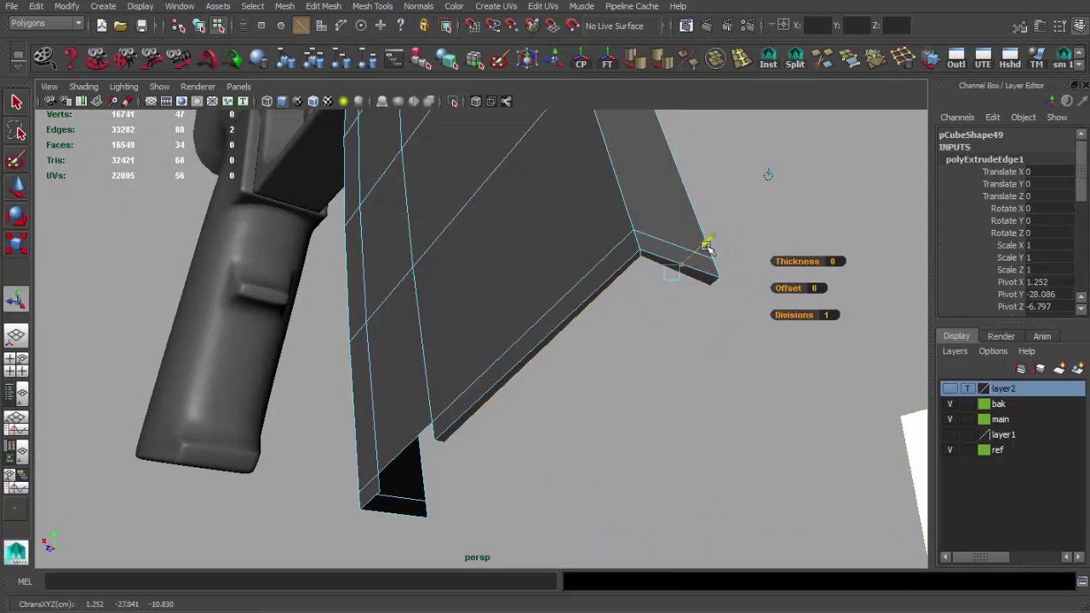
pyautogui.keyDown('alt'); pyautogui.moveTo(708, 247); pyautogui.dragTo(486, 195); pyautogui.keyUp('alt')
pyautogui.press('q')
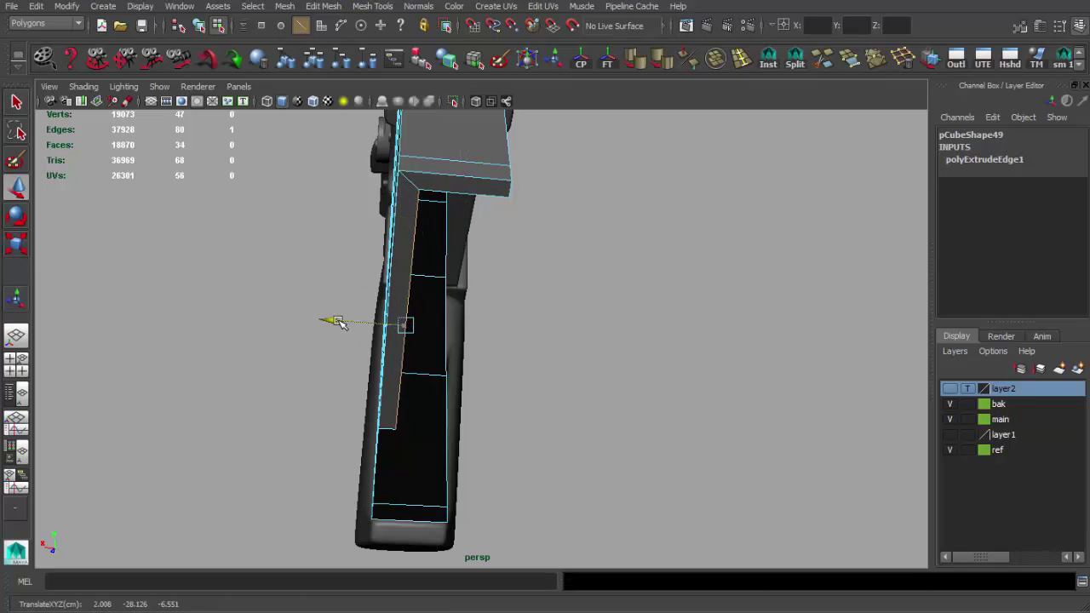
pyautogui.keyDown('alt'); pyautogui.moveTo(338, 322); pyautogui.dragTo(759, 406); pyautogui.keyUp('alt')
pyautogui.scroll(3, 535, 303)
# - Line up the lip's corner point with the reference outline in the side view
pyautogui.press('space')
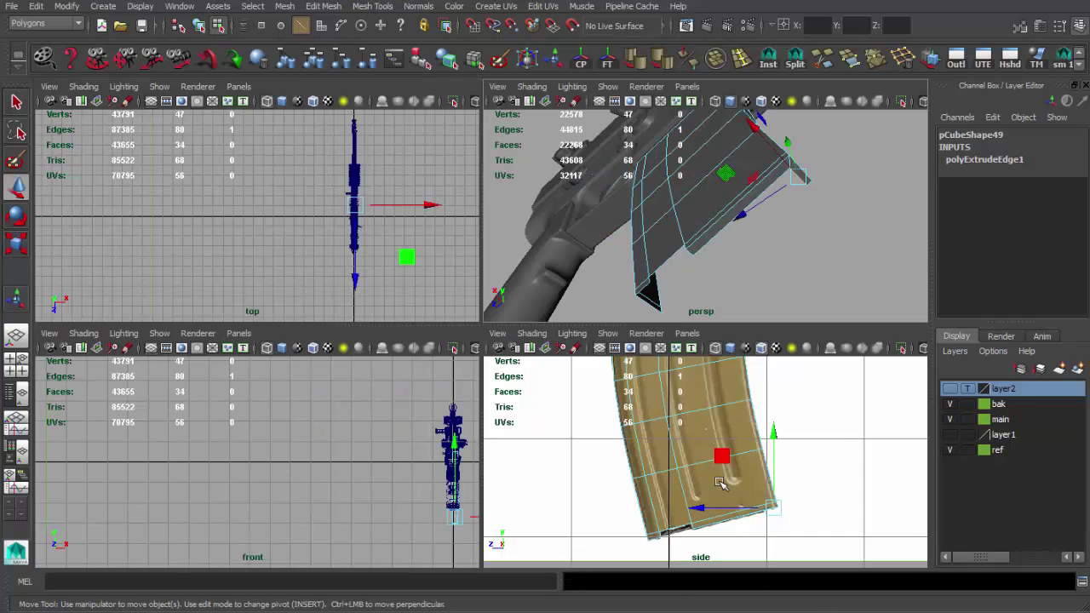
pyautogui.press('space')
pyautogui.scroll(3, 647, 378)
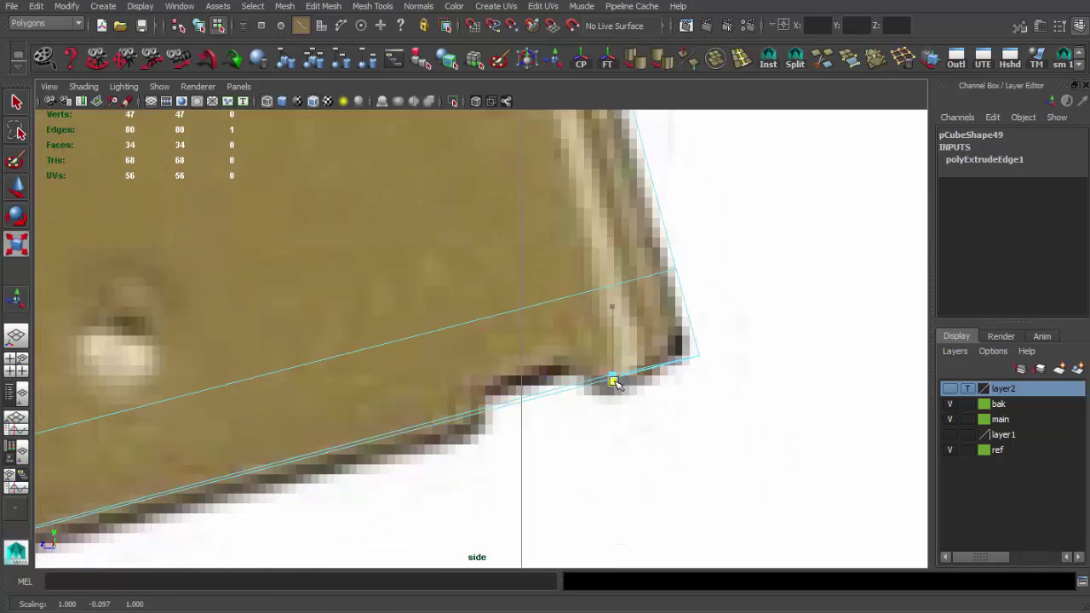
pyautogui.press('w')
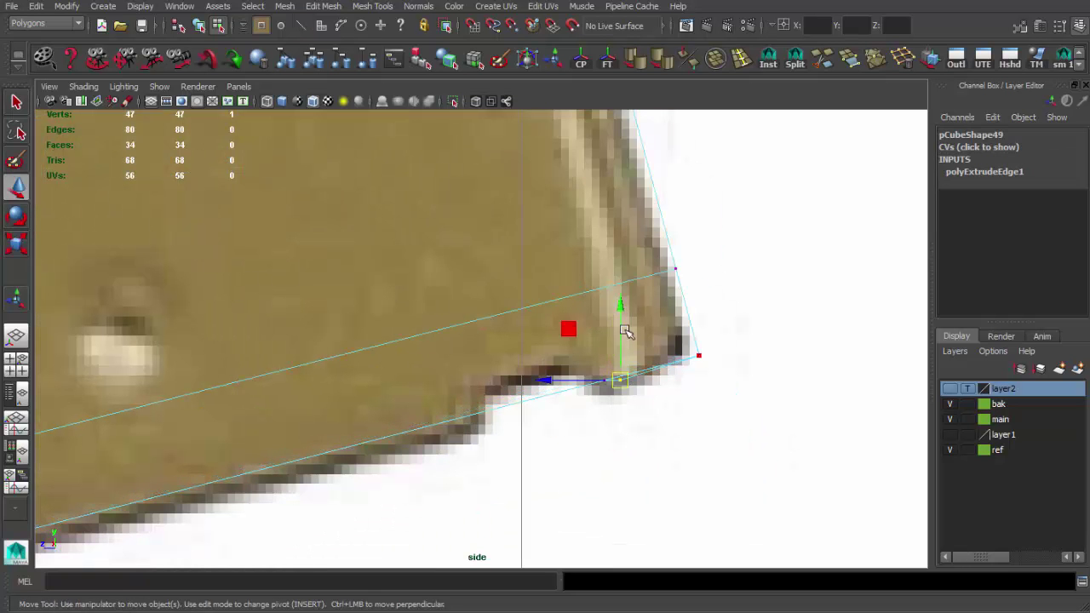
pyautogui.press('q')
pyautogui.press('space')
pyautogui.press('space')
pyautogui.scroll(3, 667, 281)
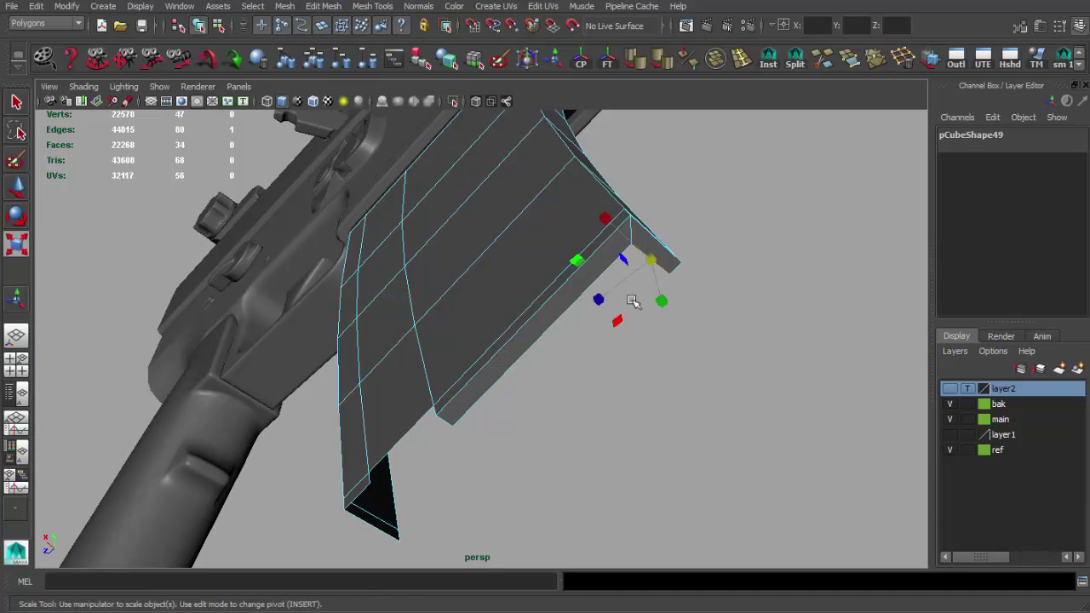
pyautogui.keyDown('alt'); pyautogui.moveTo(634, 275); pyautogui.dragTo(531, 369); pyautogui.keyUp('alt')
pyautogui.scroll(2, 451, 402)
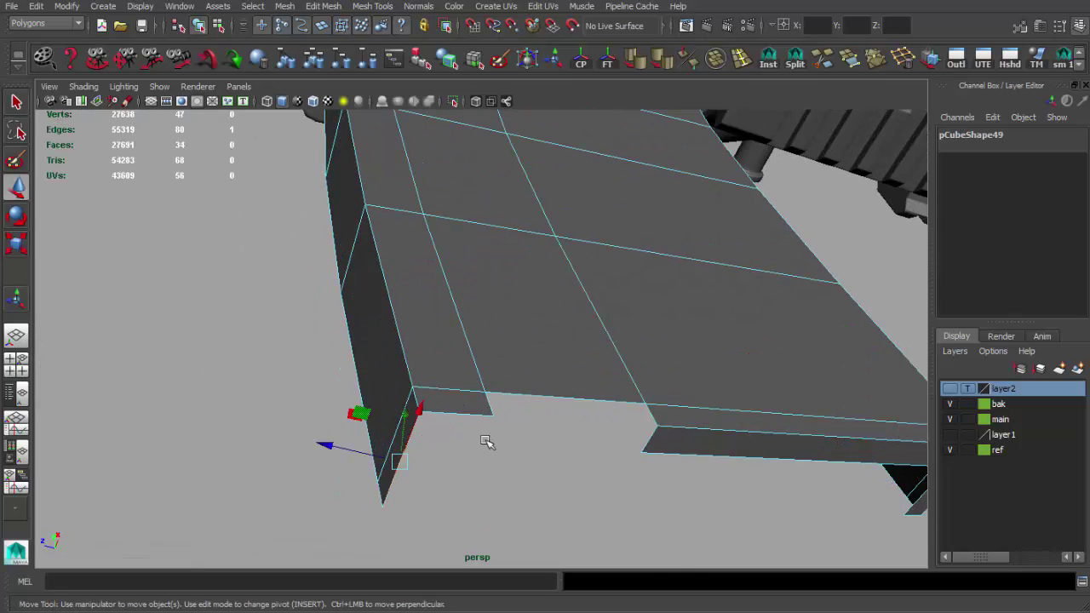
pyautogui.press('space')
pyautogui.press('space')
pyautogui.scroll(5, 460, 444)
pyautogui.scroll(-3, 482, 389)
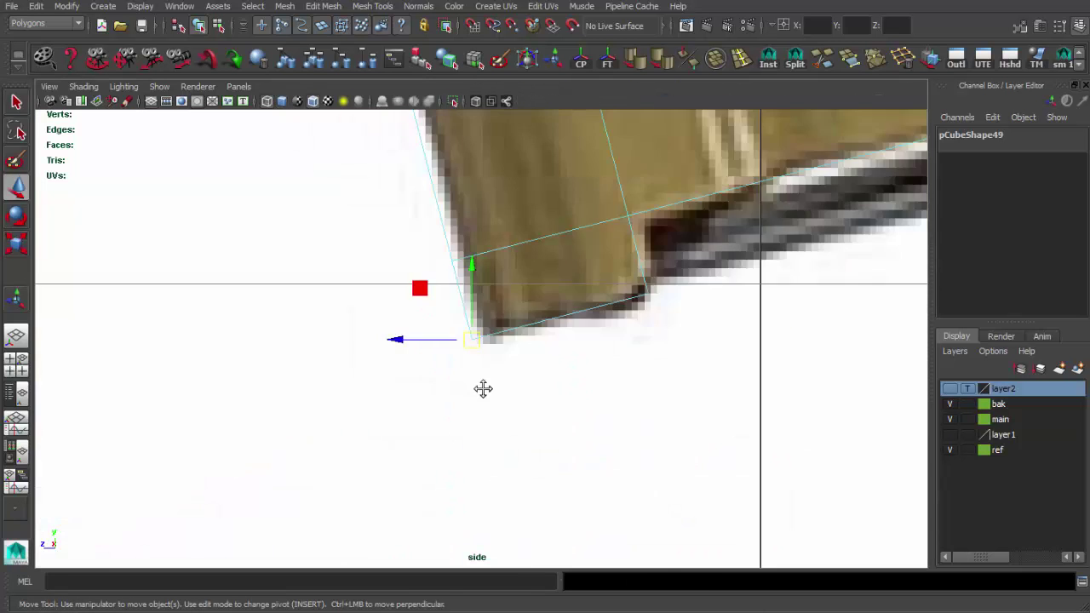
pyautogui.keyDown('alt'); pyautogui.moveTo(482, 389); pyautogui.dragTo(354, 436, button='middle'); pyautogui.keyUp('alt')
# - Extrude the strip's outer edge with Ctrl+E into a new flap
pyautogui.click(354, 436)
pyautogui.press('space')
pyautogui.moveTo(455, 357)
pyautogui.keyDown('alt'); pyautogui.mouseDown()
pyautogui.moveTo(401, 470)
pyautogui.moveTo(420, 478)
pyautogui.moveTo(560, 330)
pyautogui.mouseUp(); pyautogui.keyUp('alt')
pyautogui.click(437, 493)
pyautogui.press('w')
pyautogui.moveTo(525, 392)
pyautogui.keyDown('alt'); pyautogui.mouseDown()
pyautogui.moveTo(625, 400)
pyautogui.moveTo(713, 295)
pyautogui.moveTo(628, 360)
pyautogui.mouseUp(); pyautogui.keyUp('alt')
pyautogui.hotkey('ctrl', 'e')
pyautogui.press('q')
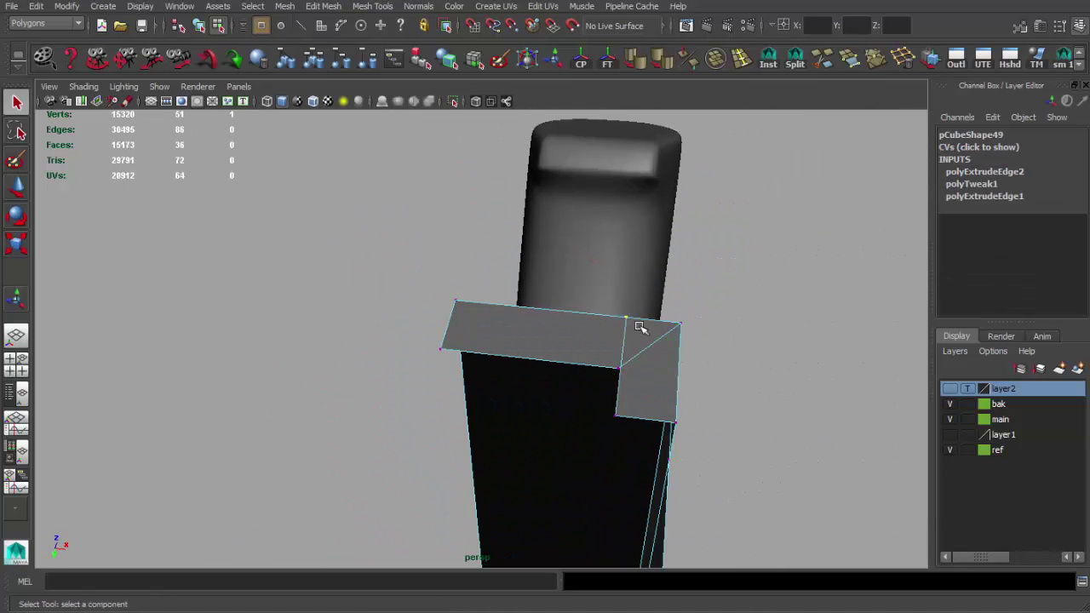
# - Select the flap's corner edge and orbit in close to inspect the flap
pyautogui.click(620, 398)
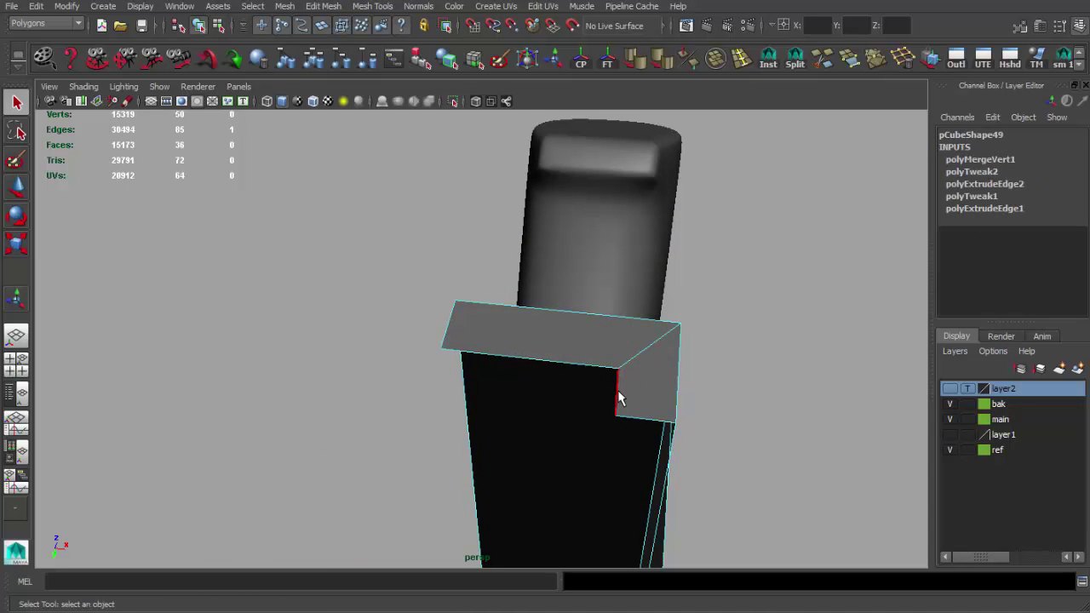
pyautogui.press('F8')
pyautogui.press('q')
pyautogui.keyDown('alt'); pyautogui.moveTo(640, 403); pyautogui.dragTo(629, 316); pyautogui.keyUp('alt')
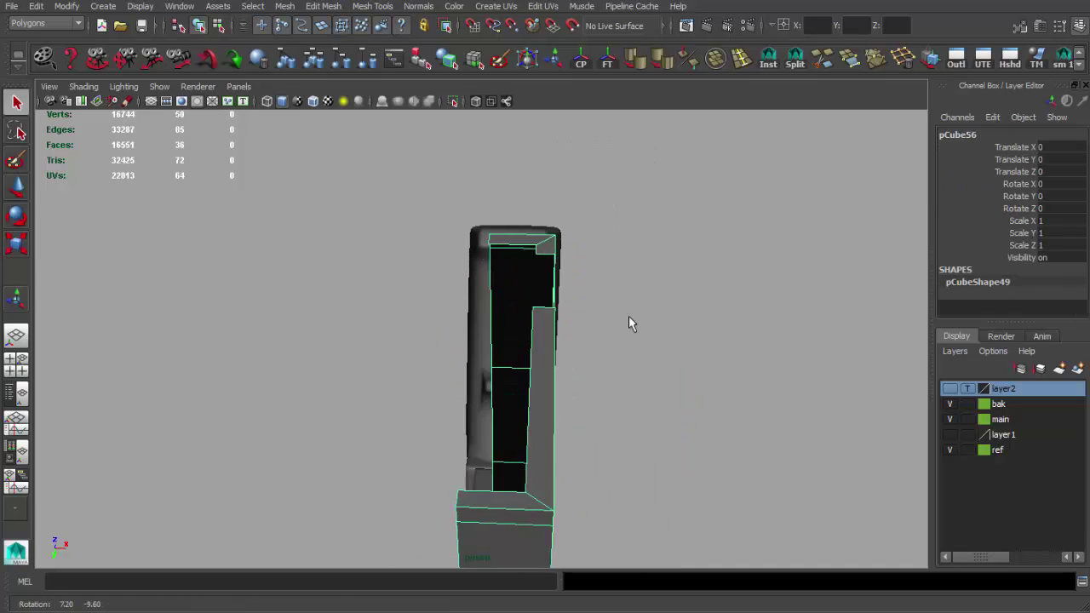
pyautogui.keyDown('alt'); pyautogui.moveTo(629, 316); pyautogui.dragTo(608, 416, button='right'); pyautogui.keyUp('alt')
pyautogui.moveTo(608, 417)
pyautogui.keyDown('alt'); pyautogui.mouseDown()
pyautogui.moveTo(534, 385)
pyautogui.moveTo(511, 309)
pyautogui.moveTo(514, 358)
pyautogui.moveTo(420, 428)
pyautogui.moveTo(255, 238)
pyautogui.mouseUp(); pyautogui.keyUp('alt')
# - Select the remaining bottom edges of the magazine and extrude them outward
pyautogui.press('F10')
pyautogui.click(227, 207)
pyautogui.keyDown('shift'); pyautogui.click(320, 356); pyautogui.keyUp('shift')
pyautogui.moveTo(321, 356)
pyautogui.keyDown('alt'); pyautogui.mouseDown()
pyautogui.moveTo(463, 401)
pyautogui.moveTo(633, 530)
pyautogui.moveTo(645, 494)
pyautogui.moveTo(583, 362)
pyautogui.moveTo(450, 282)
pyautogui.mouseUp(); pyautogui.keyUp('alt')
pyautogui.keyDown('shift'); pyautogui.click(633, 531); pyautogui.keyUp('shift')
pyautogui.hotkey('ctrl', 'e')
pyautogui.moveTo(534, 278)
pyautogui.keyDown('alt'); pyautogui.mouseDown()
pyautogui.moveTo(494, 366)
pyautogui.moveTo(477, 258)
pyautogui.moveTo(585, 331)
pyautogui.moveTo(473, 311)
pyautogui.mouseUp(); pyautogui.keyUp('alt')
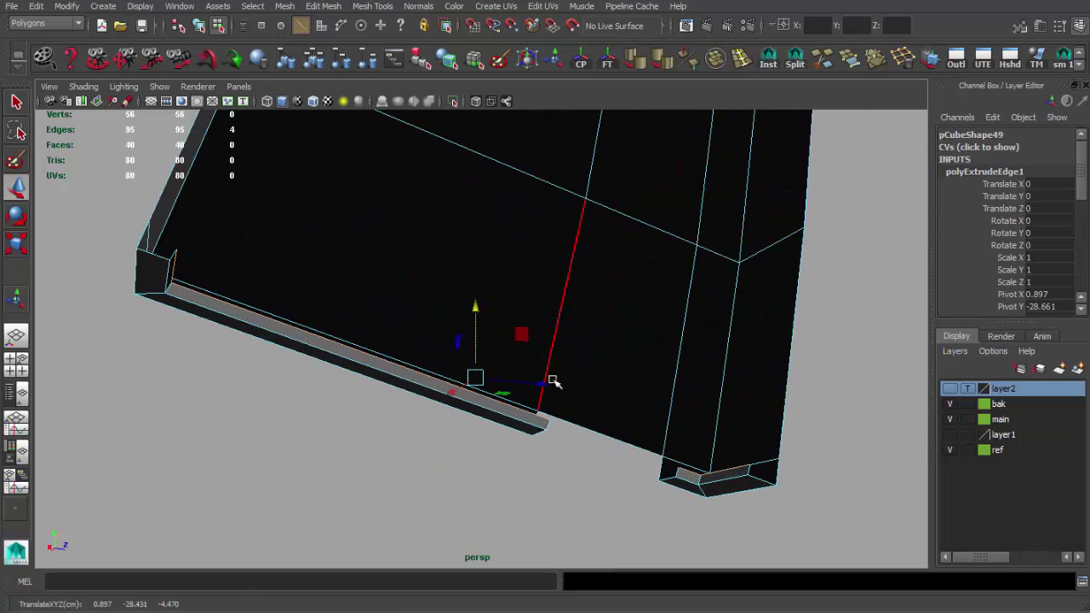
pyautogui.keyDown('alt'); pyautogui.moveTo(540, 382); pyautogui.dragTo(475, 305); pyautogui.keyUp('alt')
pyautogui.moveTo(516, 357)
pyautogui.keyDown('alt'); pyautogui.mouseDown()
pyautogui.moveTo(442, 341)
pyautogui.moveTo(543, 273)
pyautogui.mouseUp(); pyautogui.keyUp('alt')
# - Extrude the edge along the top of the lip wall
pyautogui.press('q')
pyautogui.click(441, 341)
pyautogui.hotkey('ctrl', 'e')
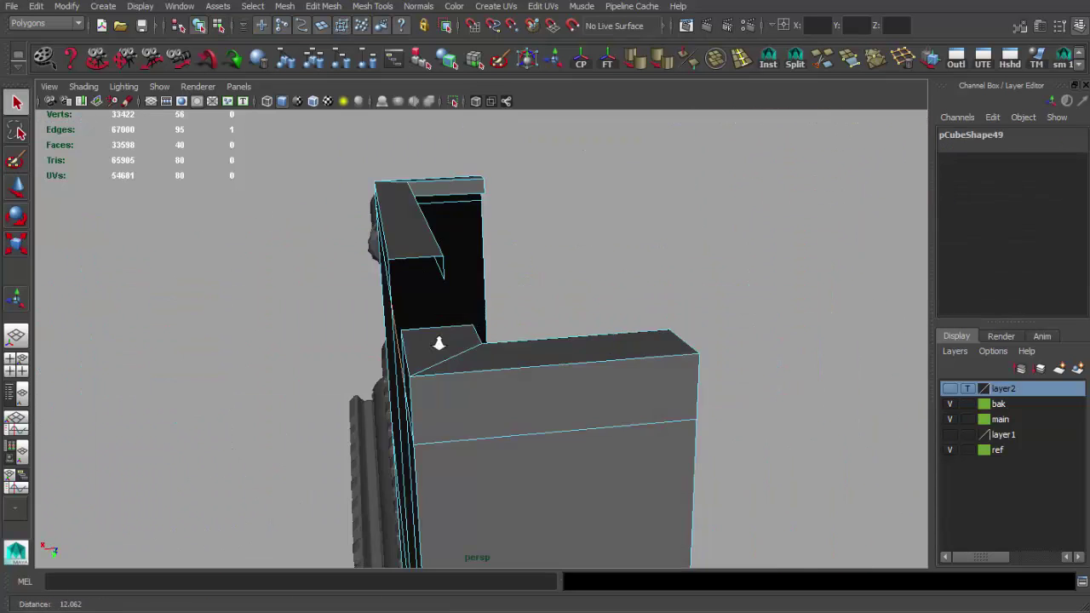
pyautogui.moveTo(416, 385)
pyautogui.keyDown('alt'); pyautogui.mouseDown()
pyautogui.moveTo(565, 343)
pyautogui.moveTo(458, 275)
pyautogui.moveTo(341, 282)
pyautogui.moveTo(578, 273)
pyautogui.moveTo(871, 74)
pyautogui.mouseUp(); pyautogui.keyUp('alt')
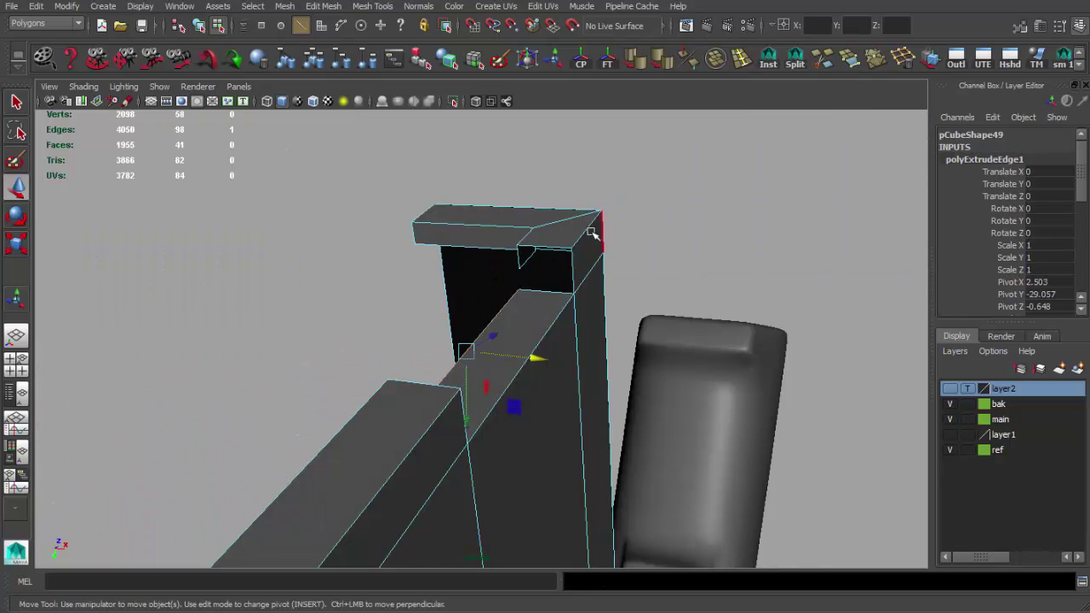
# - Fill the lip's corner gaps with new faces using Append to Polygon
pyautogui.keyDown('shift'); pyautogui.moveTo(591, 232); pyautogui.dragTo(521, 259, button='right'); pyautogui.keyUp('shift')
pyautogui.press('Return')
pyautogui.moveTo(319, 290)
pyautogui.keyDown('alt'); pyautogui.mouseDown()
pyautogui.moveTo(576, 339)
pyautogui.moveTo(482, 316)
pyautogui.moveTo(349, 333)
pyautogui.moveTo(496, 368)
pyautogui.moveTo(536, 397)
pyautogui.moveTo(525, 322)
pyautogui.moveTo(592, 316)
pyautogui.moveTo(427, 349)
pyautogui.moveTo(443, 323)
pyautogui.mouseUp(); pyautogui.keyUp('alt')
pyautogui.press('Return')
pyautogui.rightClick(497, 368)
# - Compare the magazine base against the reference photo of magazine bottoms
pyautogui.hotkey('alt', 'Tab')
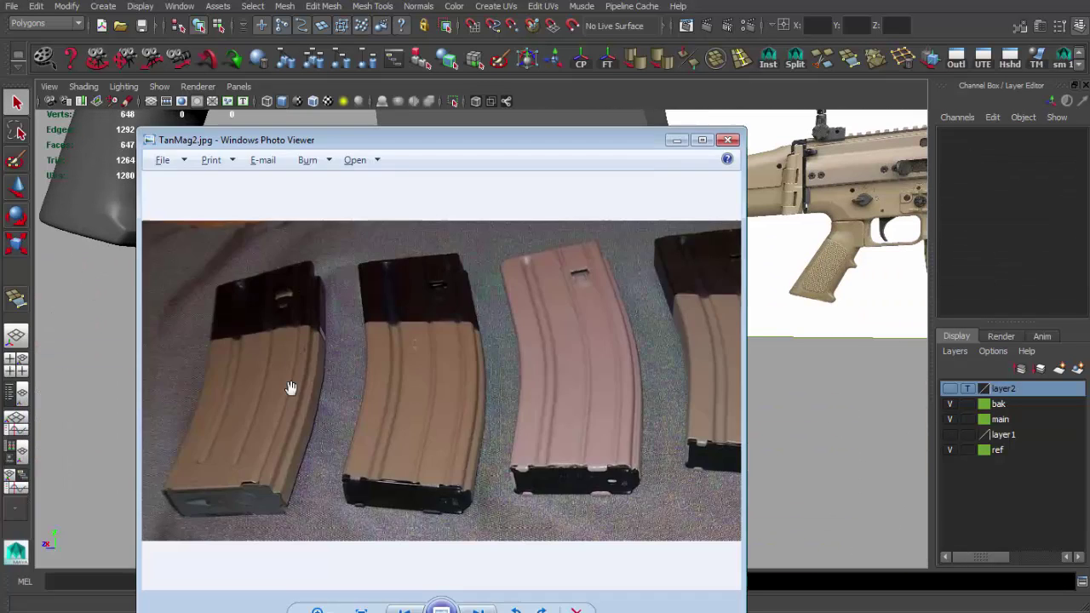
pyautogui.scroll(3, 353, 434)
pyautogui.moveTo(353, 433); pyautogui.dragTo(388, 456)
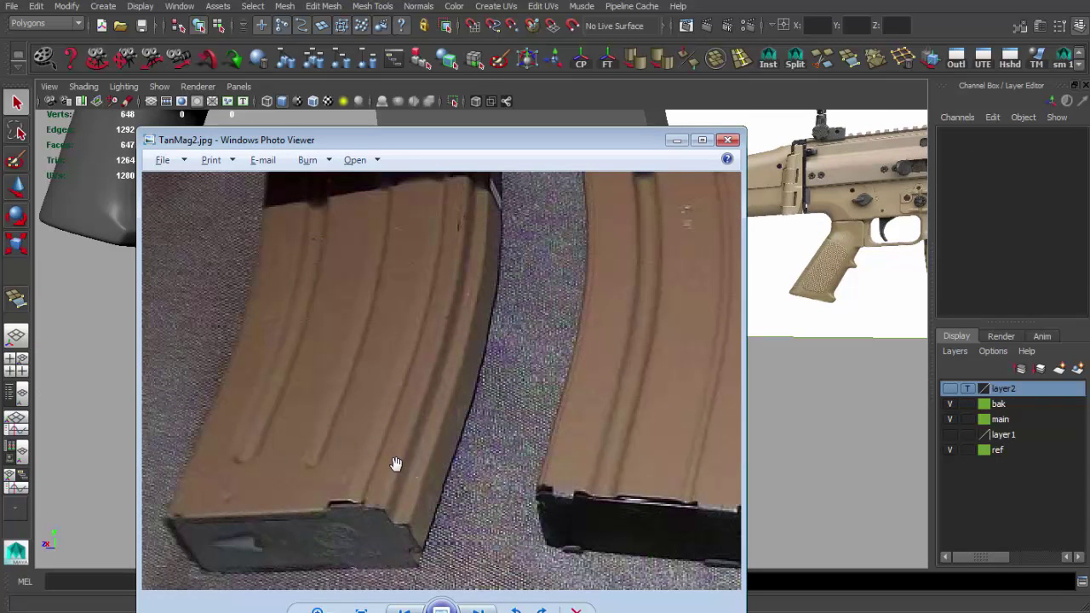
pyautogui.click(676, 140)
# - Draw a thin cube along the magazine's bottom in side view and tilt it 14.249 on X
pyautogui.keyDown('alt'); pyautogui.moveTo(584, 304); pyautogui.dragTo(577, 333, button='right'); pyautogui.keyUp('alt')
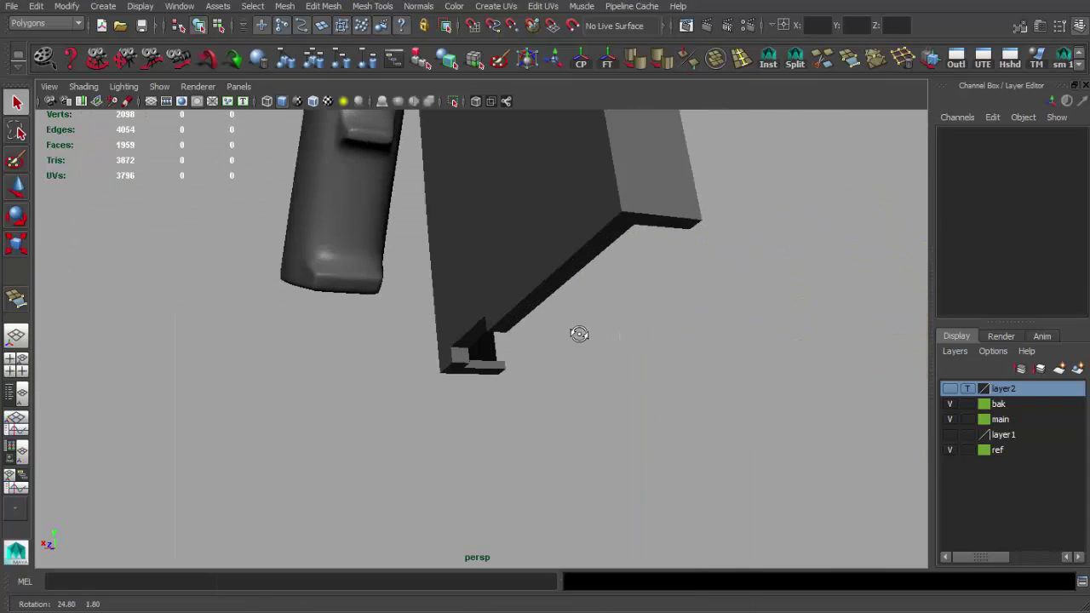
pyautogui.click(103, 6)
pyautogui.click(304, 67)
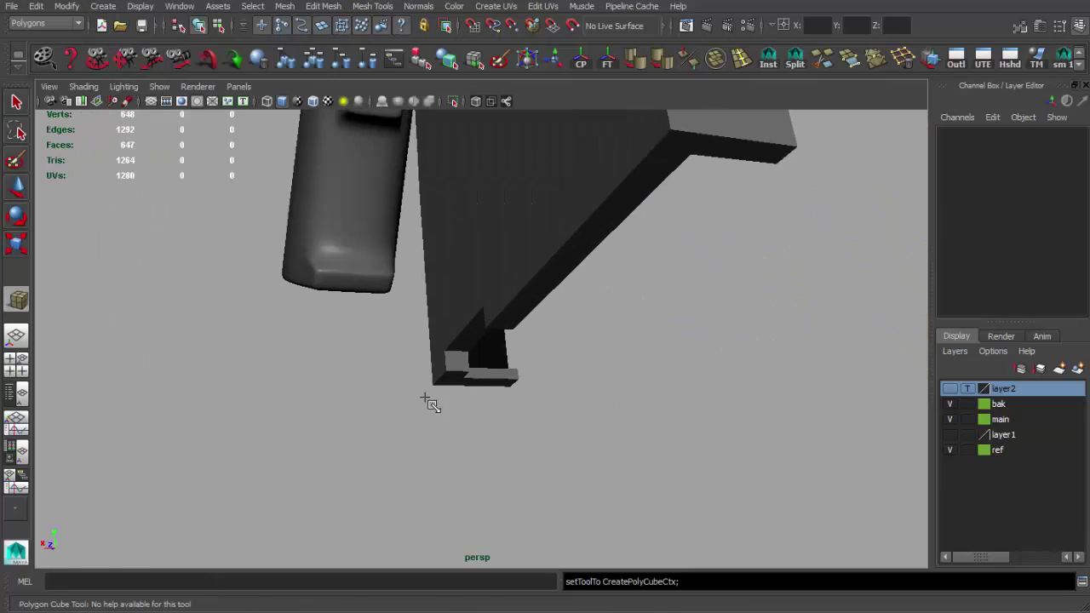
pyautogui.press('space')
pyautogui.press('space')
pyautogui.moveTo(601, 334)
pyautogui.keyDown('alt'); pyautogui.mouseDown(button='middle')
pyautogui.moveTo(260, 399)
pyautogui.moveTo(247, 426)
pyautogui.mouseUp(button='middle'); pyautogui.keyUp('alt')
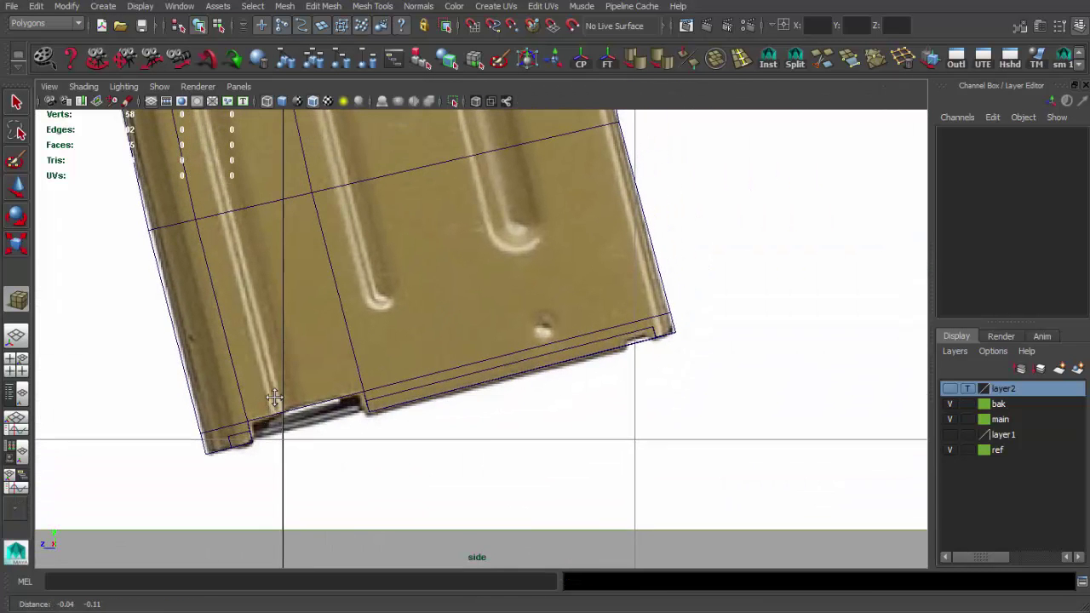
pyautogui.moveTo(211, 424); pyautogui.dragTo(475, 437)
pyautogui.press('e')
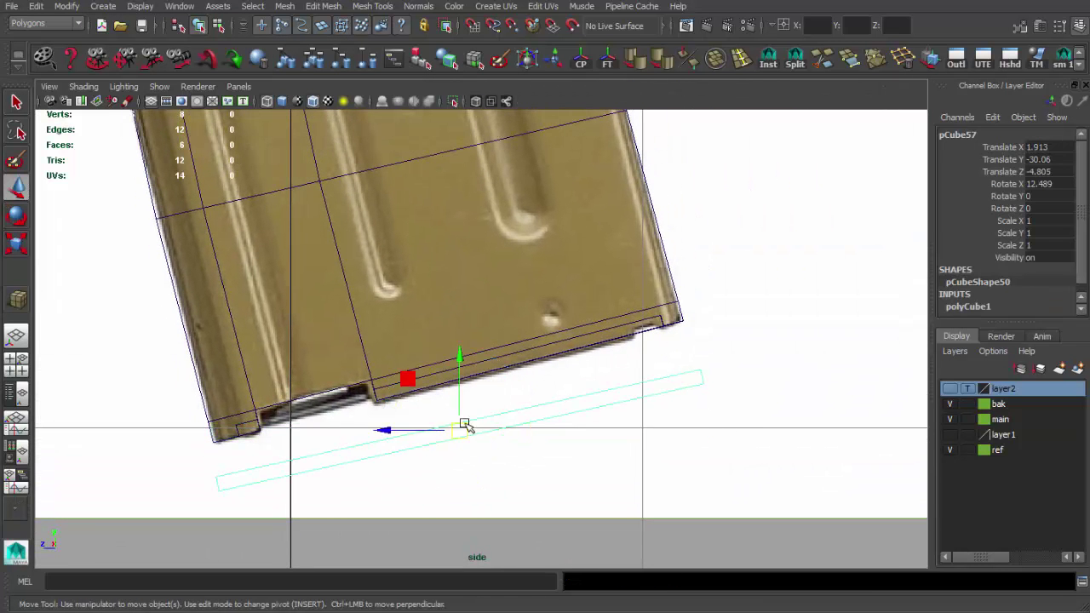
# - Slide the new base plate into place under the magazine, then bring up the rifle reference
pyautogui.click(680, 289)
pyautogui.press('q')
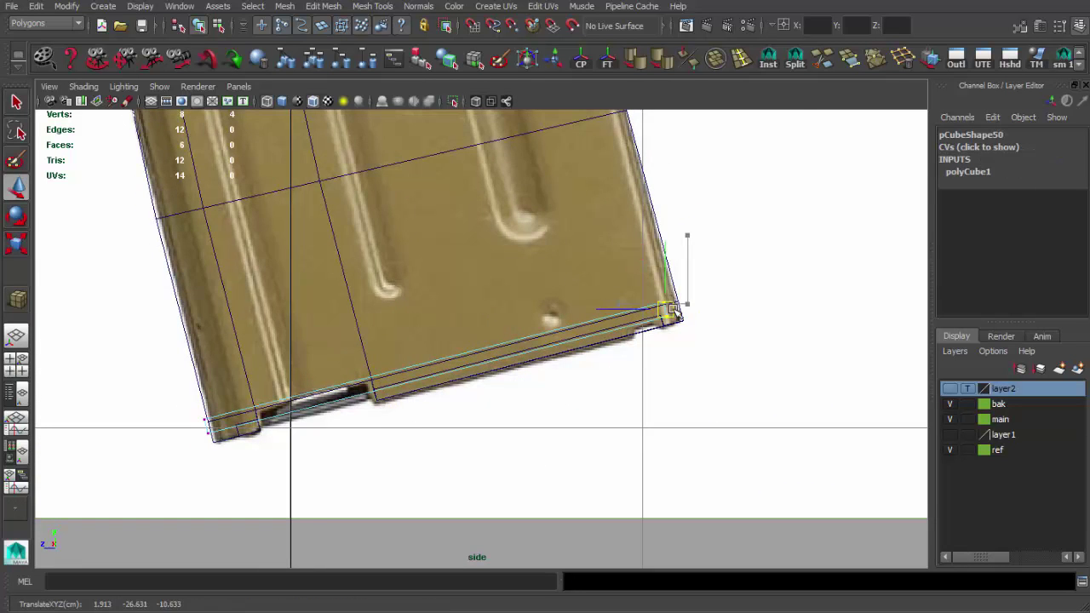
pyautogui.scroll(2, 320, 340)
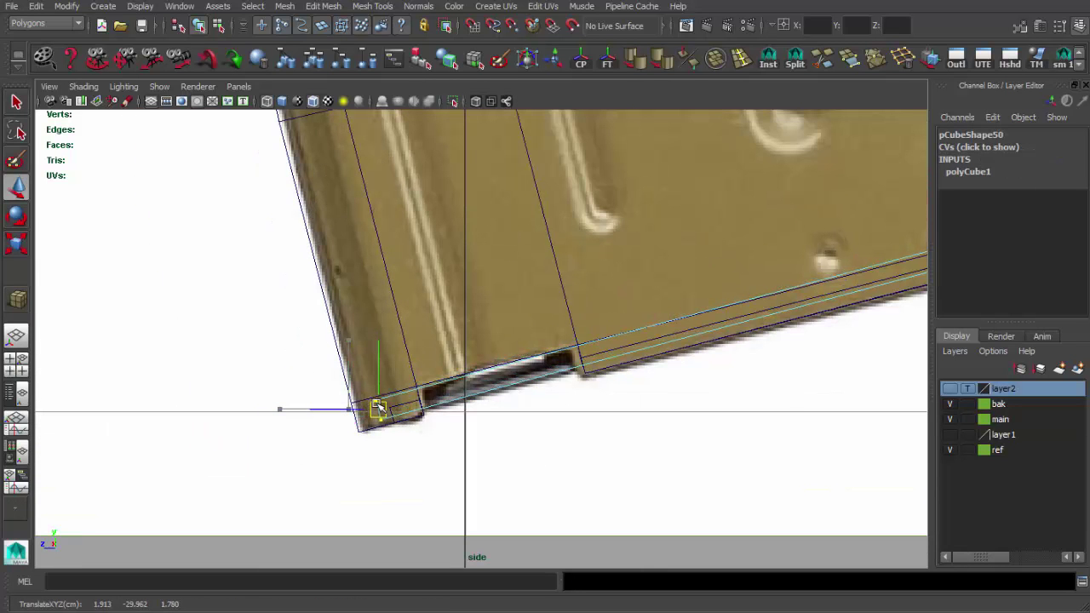
pyautogui.keyDown('alt'); pyautogui.moveTo(379, 408); pyautogui.dragTo(93, 476, button='middle'); pyautogui.keyUp('alt')
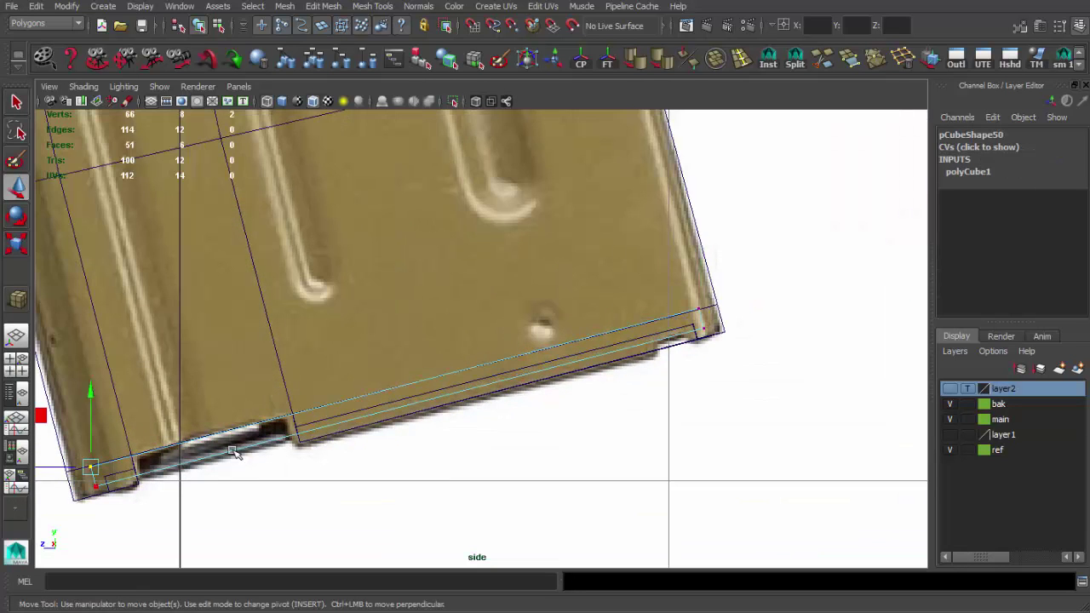
pyautogui.press('space')
pyautogui.press('space')
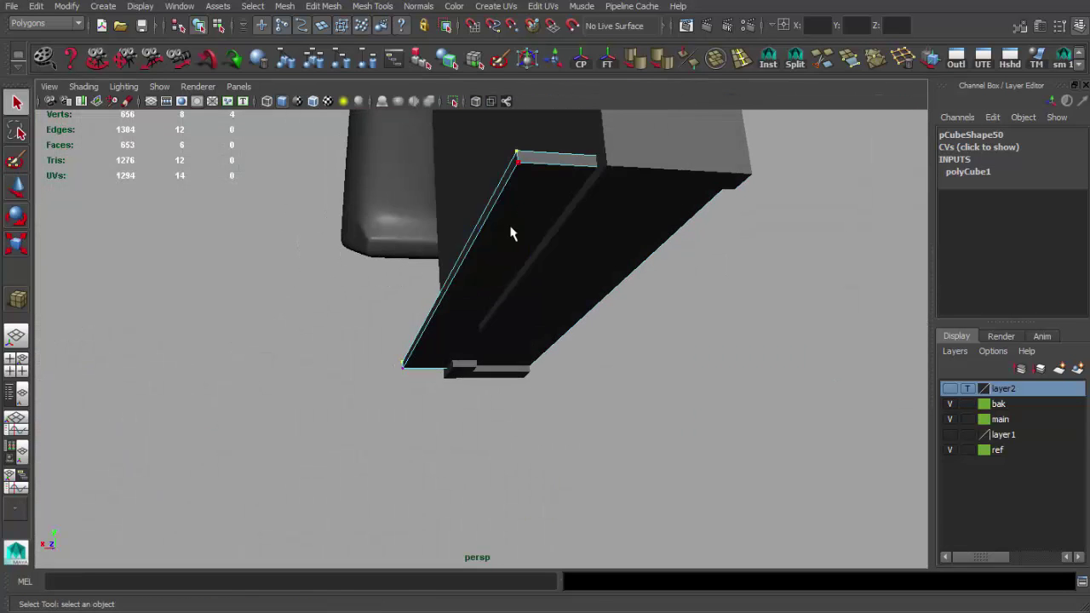
pyautogui.click(511, 231)
pyautogui.moveTo(486, 292); pyautogui.dragTo(545, 298)
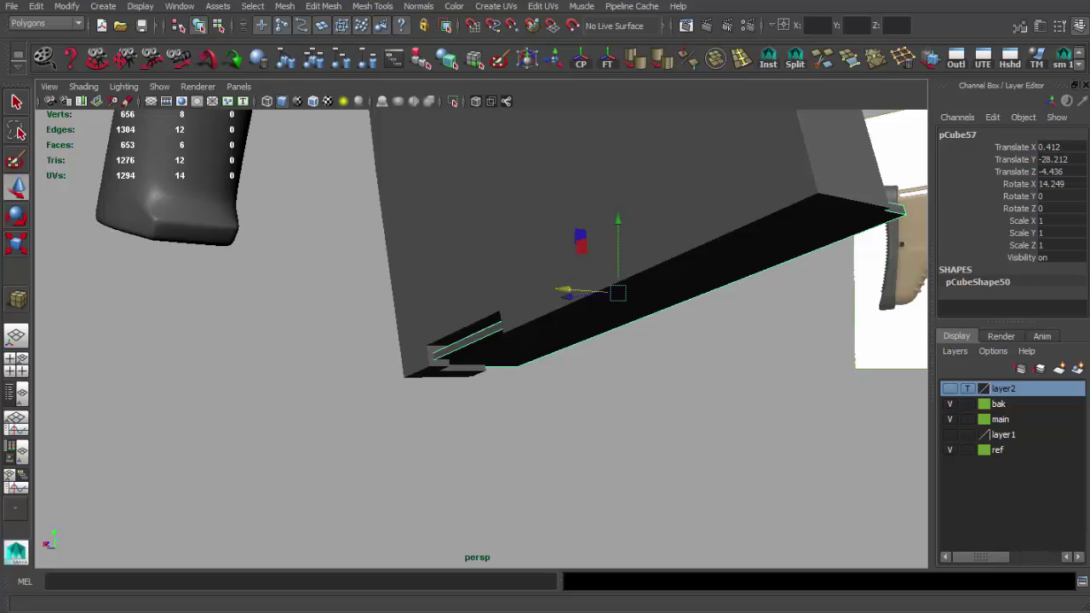
pyautogui.hotkey('alt', 'Tab')
pyautogui.hotkey('alt', 'Tab')
# - Zoom into the tan magazine's base in TanMag2.jpg, then close both reference photos
pyautogui.scroll(2, 353, 522)
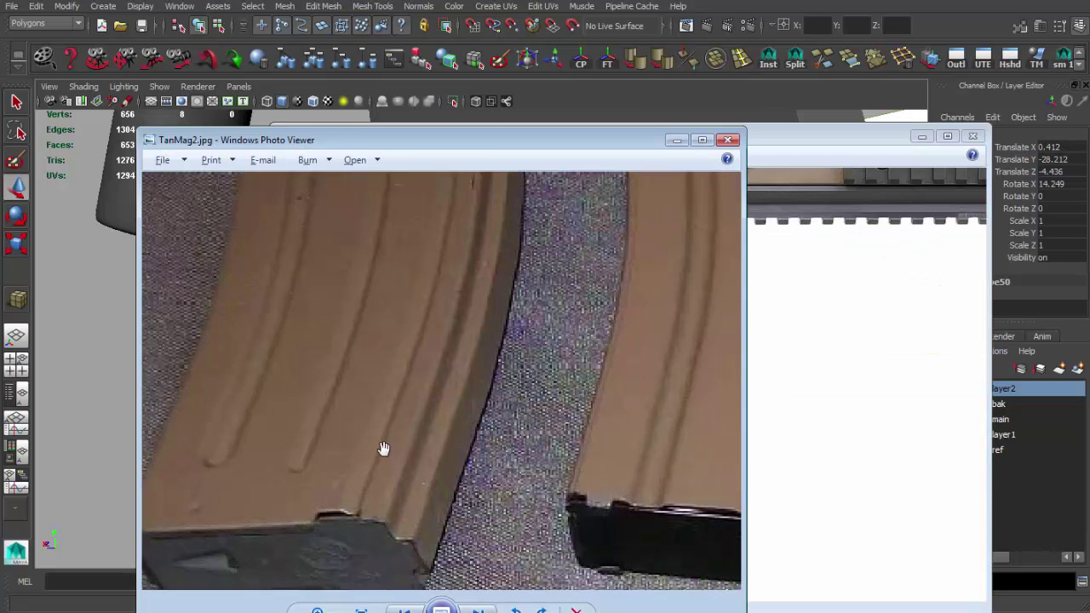
pyautogui.scroll(1, 384, 450)
pyautogui.click(921, 137)
pyautogui.click(676, 140)
# - Select the base plate, ready the Insert Edge Loop tool, and view its underside in wireframe
pyautogui.moveTo(577, 281)
pyautogui.keyDown('alt'); pyautogui.mouseDown()
pyautogui.moveTo(440, 383)
pyautogui.moveTo(474, 401)
pyautogui.moveTo(453, 372)
pyautogui.moveTo(545, 433)
pyautogui.moveTo(411, 352)
pyautogui.moveTo(405, 400)
pyautogui.moveTo(494, 409)
pyautogui.moveTo(311, 349)
pyautogui.moveTo(584, 414)
pyautogui.moveTo(545, 248)
pyautogui.moveTo(516, 336)
pyautogui.moveTo(545, 324)
pyautogui.mouseUp(); pyautogui.keyUp('alt')
pyautogui.click(452, 370)
pyautogui.press('w')
pyautogui.click(741, 57)
pyautogui.moveTo(414, 328)
pyautogui.keyDown('alt'); pyautogui.mouseDown()
pyautogui.moveTo(324, 292)
pyautogui.moveTo(333, 312)
pyautogui.moveTo(324, 354)
pyautogui.moveTo(264, 364)
pyautogui.moveTo(755, 414)
pyautogui.moveTo(587, 343)
pyautogui.moveTo(516, 275)
pyautogui.moveTo(528, 319)
pyautogui.moveTo(536, 309)
pyautogui.moveTo(528, 406)
pyautogui.mouseUp(); pyautogui.keyUp('alt')
pyautogui.press('4')
# - Insert an edge loop across the base plate and return to shaded display
pyautogui.click(471, 347)
pyautogui.keyDown('alt'); pyautogui.moveTo(528, 406); pyautogui.dragTo(599, 263, button='right'); pyautogui.keyUp('alt')
pyautogui.keyDown('alt'); pyautogui.moveTo(599, 263); pyautogui.dragTo(354, 340); pyautogui.keyUp('alt')
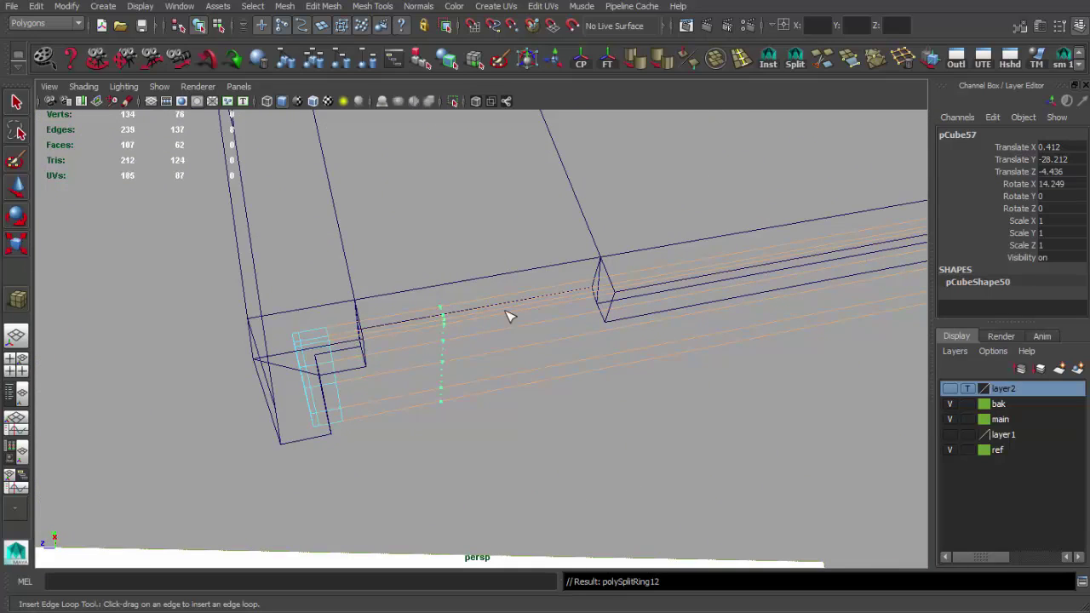
pyautogui.keyDown('alt'); pyautogui.moveTo(508, 317); pyautogui.dragTo(519, 316, button='middle'); pyautogui.keyUp('alt')
pyautogui.moveTo(575, 304)
pyautogui.keyDown('alt'); pyautogui.mouseDown()
pyautogui.moveTo(556, 365)
pyautogui.moveTo(434, 338)
pyautogui.moveTo(474, 372)
pyautogui.moveTo(560, 353)
pyautogui.moveTo(596, 375)
pyautogui.mouseUp(); pyautogui.keyUp('alt')
pyautogui.press('5')
# - Select the magazine body and move in close on the inside of its bottom edge
pyautogui.click(494, 377)
pyautogui.click(596, 375)
pyautogui.click(647, 448)
pyautogui.moveTo(647, 442)
pyautogui.keyDown('alt'); pyautogui.mouseDown()
pyautogui.moveTo(406, 397)
pyautogui.moveTo(508, 312)
pyautogui.moveTo(579, 282)
pyautogui.moveTo(490, 339)
pyautogui.moveTo(389, 366)
pyautogui.moveTo(341, 357)
pyautogui.moveTo(280, 370)
pyautogui.mouseUp(); pyautogui.keyUp('alt')
pyautogui.click(509, 312)
pyautogui.keyDown('alt'); pyautogui.moveTo(280, 369); pyautogui.dragTo(274, 402, button='middle'); pyautogui.keyUp('alt')
pyautogui.keyDown('alt'); pyautogui.moveTo(273, 403); pyautogui.dragTo(319, 394, button='right'); pyautogui.keyUp('alt')
pyautogui.moveTo(319, 394)
pyautogui.keyDown('alt'); pyautogui.mouseDown()
pyautogui.moveTo(445, 280)
pyautogui.moveTo(554, 383)
pyautogui.mouseUp(); pyautogui.keyUp('alt')
pyautogui.keyDown('alt'); pyautogui.moveTo(553, 383); pyautogui.dragTo(630, 399, button='right'); pyautogui.keyUp('alt')
pyautogui.keyDown('alt'); pyautogui.moveTo(630, 399); pyautogui.dragTo(643, 409); pyautogui.keyUp('alt')
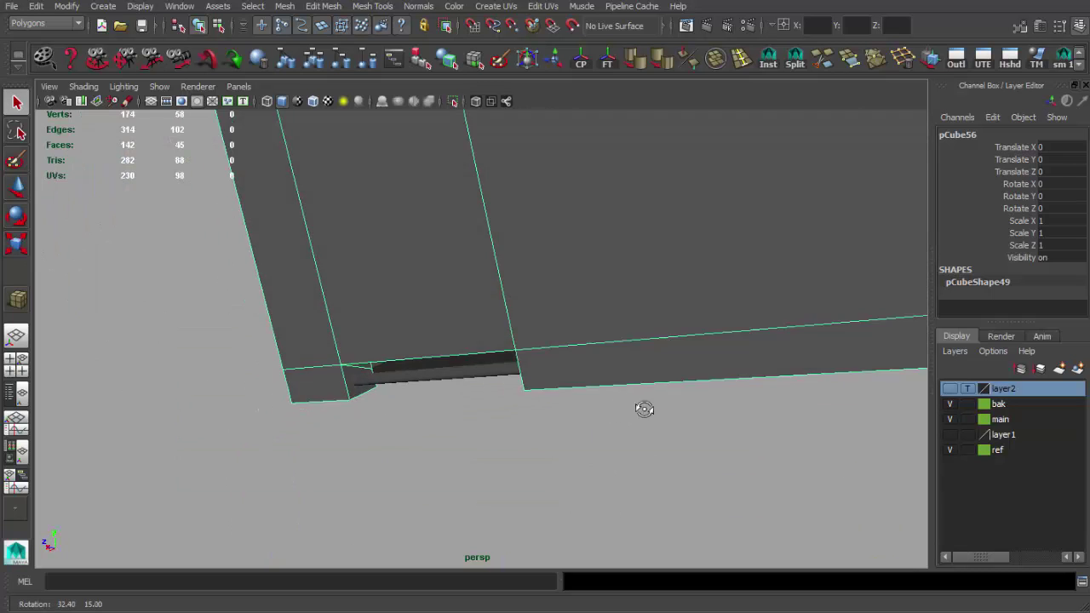
pyautogui.keyDown('alt'); pyautogui.moveTo(479, 391); pyautogui.dragTo(594, 378); pyautogui.keyUp('alt')
pyautogui.moveTo(288, 447)
pyautogui.keyDown('alt'); pyautogui.mouseDown()
pyautogui.moveTo(199, 429)
pyautogui.moveTo(499, 389)
pyautogui.mouseUp(); pyautogui.keyUp('alt')
# - Extrude the magazine's bottom edge twice into a lip strip and add two edge loops along it
pyautogui.hotkey('ctrl', 'e')
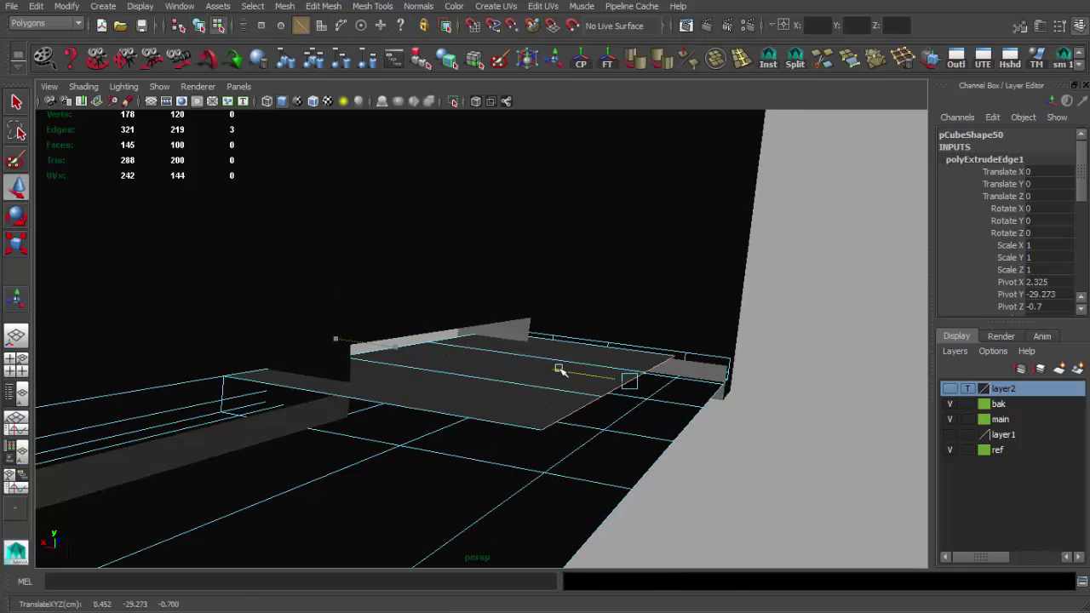
pyautogui.press('w')
pyautogui.moveTo(603, 376)
pyautogui.keyDown('alt'); pyautogui.mouseDown()
pyautogui.moveTo(667, 360)
pyautogui.moveTo(637, 381)
pyautogui.mouseUp(); pyautogui.keyUp('alt')
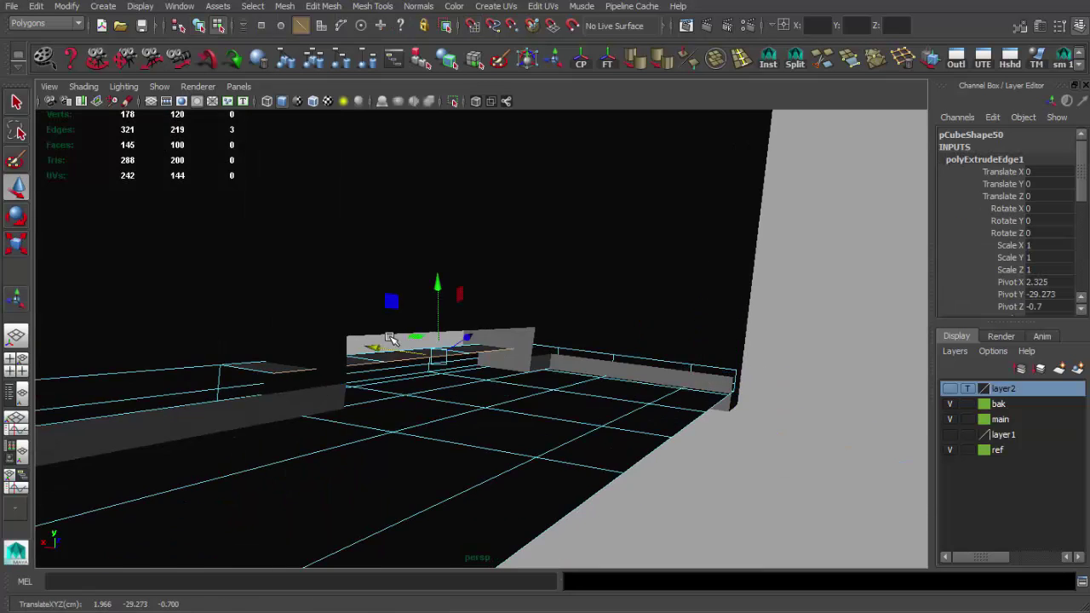
pyautogui.hotkey('ctrl', 'e')
pyautogui.keyDown('alt'); pyautogui.moveTo(390, 338); pyautogui.dragTo(338, 329); pyautogui.keyUp('alt')
pyautogui.moveTo(380, 256)
pyautogui.keyDown('alt'); pyautogui.mouseDown()
pyautogui.moveTo(372, 261)
pyautogui.moveTo(440, 329)
pyautogui.moveTo(524, 304)
pyautogui.mouseUp(); pyautogui.keyUp('alt')
pyautogui.click(358, 384)
pyautogui.keyDown('alt'); pyautogui.moveTo(358, 383); pyautogui.dragTo(596, 355); pyautogui.keyUp('alt')
pyautogui.click(587, 348)
pyautogui.keyDown('shift'); pyautogui.moveTo(596, 386); pyautogui.dragTo(614, 352, button='right'); pyautogui.keyUp('shift')
# - Reselect the whole magazine mesh and view its base plate from a low angle below
pyautogui.press('F8')
pyautogui.click(678, 418)
pyautogui.moveTo(678, 418)
pyautogui.keyDown('alt'); pyautogui.mouseDown()
pyautogui.moveTo(479, 343)
pyautogui.moveTo(597, 417)
pyautogui.moveTo(586, 295)
pyautogui.moveTo(565, 338)
pyautogui.mouseUp(); pyautogui.keyUp('alt')
pyautogui.click(597, 419)
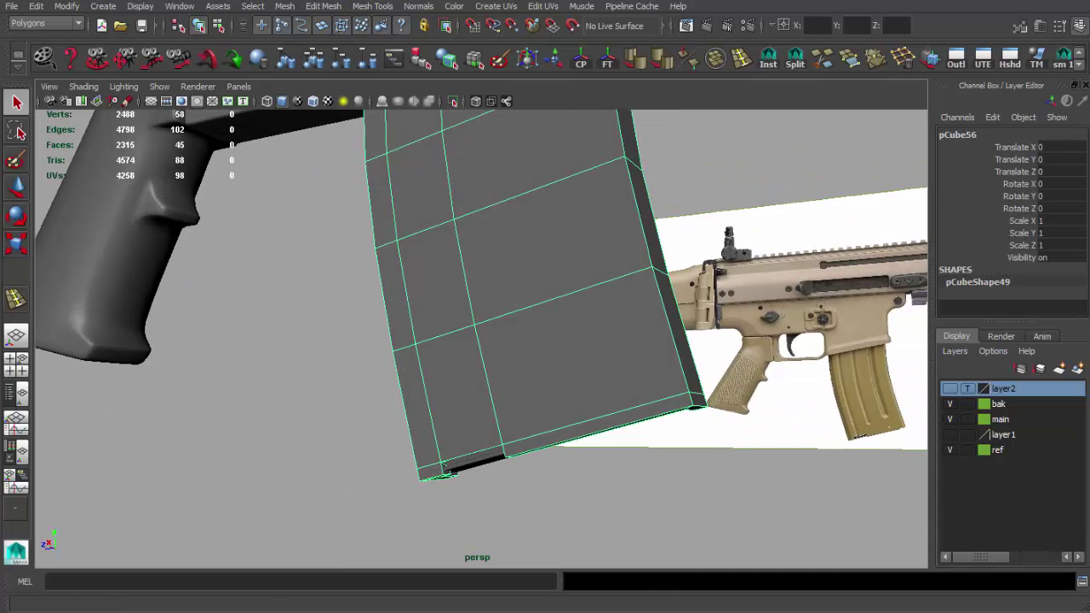
pyautogui.moveTo(169, 612)
pyautogui.mouseDown()
pyautogui.moveTo(170, 490)
pyautogui.moveTo(83, 564)
pyautogui.moveTo(100, 591)
pyautogui.mouseUp()
pyautogui.moveTo(446, 398)
pyautogui.keyDown('alt'); pyautogui.mouseDown()
pyautogui.moveTo(584, 312)
pyautogui.moveTo(514, 323)
pyautogui.moveTo(585, 392)
pyautogui.moveTo(653, 336)
pyautogui.moveTo(519, 310)
pyautogui.moveTo(359, 423)
pyautogui.moveTo(496, 397)
pyautogui.moveTo(608, 287)
pyautogui.moveTo(479, 434)
pyautogui.moveTo(774, 281)
pyautogui.mouseUp(); pyautogui.keyUp('alt')
# - Bevel the magazine's selected corner edges
pyautogui.hotkey('ctrl', 'b')
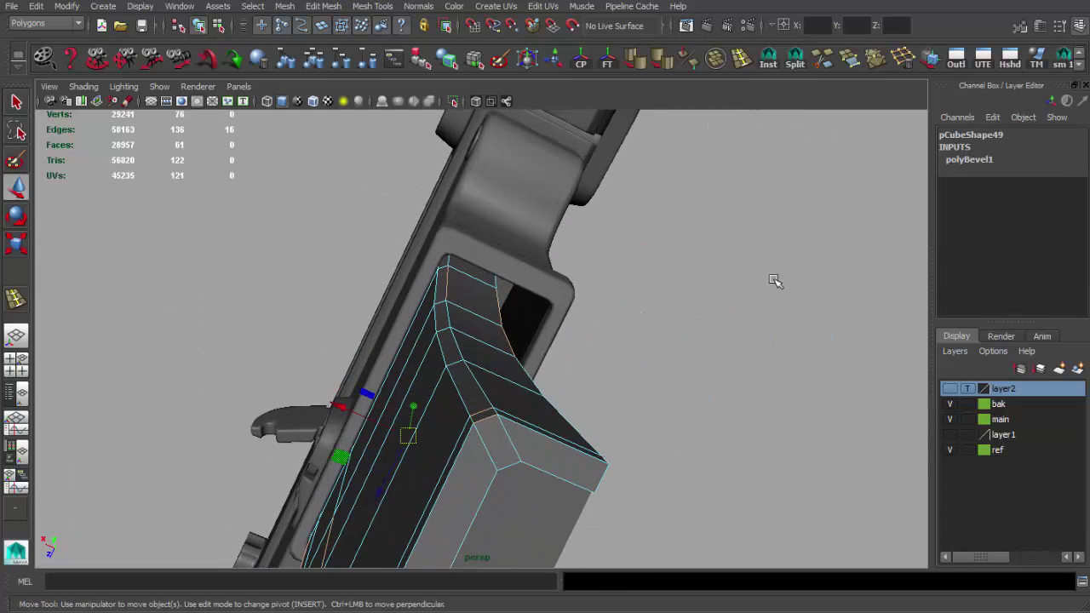
pyautogui.click(961, 159)
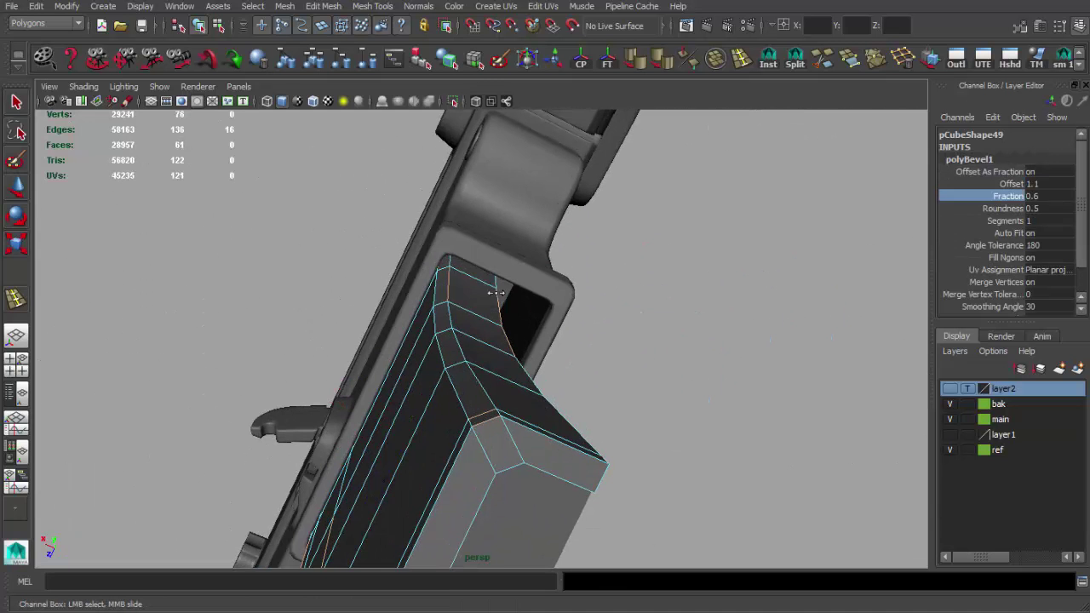
pyautogui.moveTo(823, 319)
pyautogui.keyDown('alt'); pyautogui.mouseDown()
pyautogui.moveTo(437, 390)
pyautogui.moveTo(674, 316)
pyautogui.moveTo(516, 389)
pyautogui.moveTo(596, 256)
pyautogui.moveTo(336, 338)
pyautogui.mouseUp(); pyautogui.keyUp('alt')
pyautogui.press('F8')
# - Soften the edge normals across the whole magazine mesh
pyautogui.click(517, 389)
pyautogui.click(641, 67)
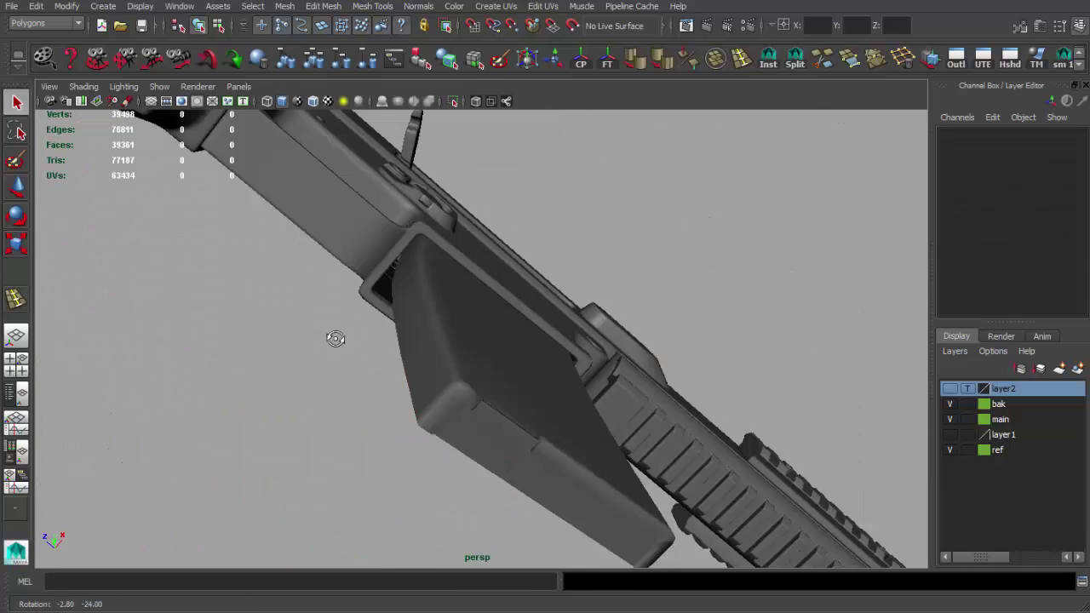
pyautogui.click(438, 348)
pyautogui.keyDown('alt'); pyautogui.moveTo(438, 348); pyautogui.dragTo(596, 358); pyautogui.keyUp('alt')
pyautogui.scroll(-1, 996, 296)
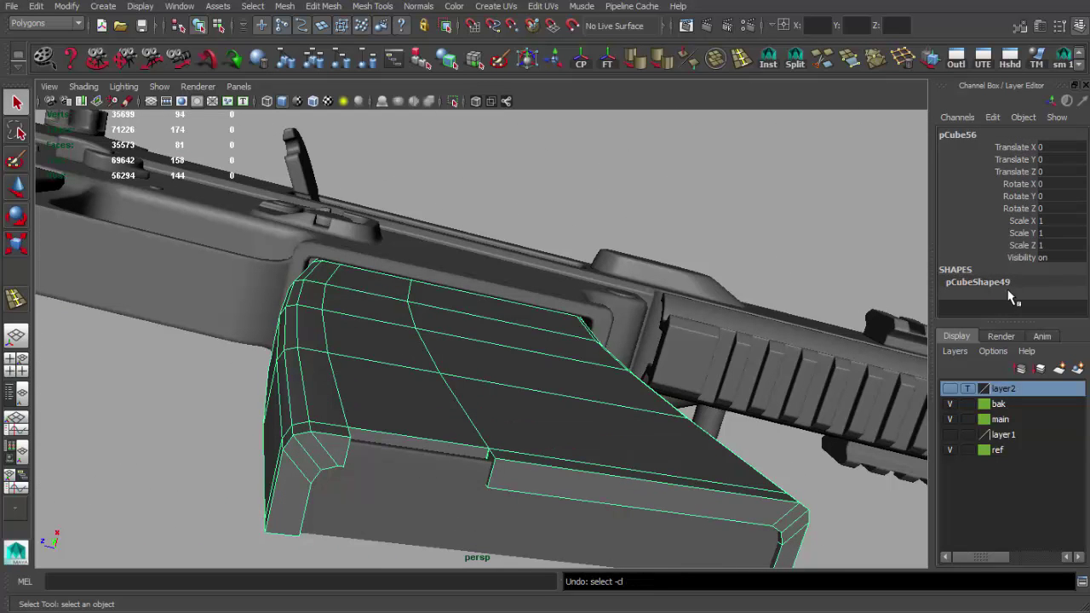
# - Set the bevel to fraction 0.8 with 3 segments and review the rounded corners
pyautogui.click(984, 309)
pyautogui.scroll(-3, 1040, 236)
pyautogui.moveTo(213, 378)
pyautogui.keyDown('alt'); pyautogui.mouseDown()
pyautogui.moveTo(429, 323)
pyautogui.moveTo(364, 293)
pyautogui.mouseUp(); pyautogui.keyUp('alt')
pyautogui.scroll(5, 426, 341)
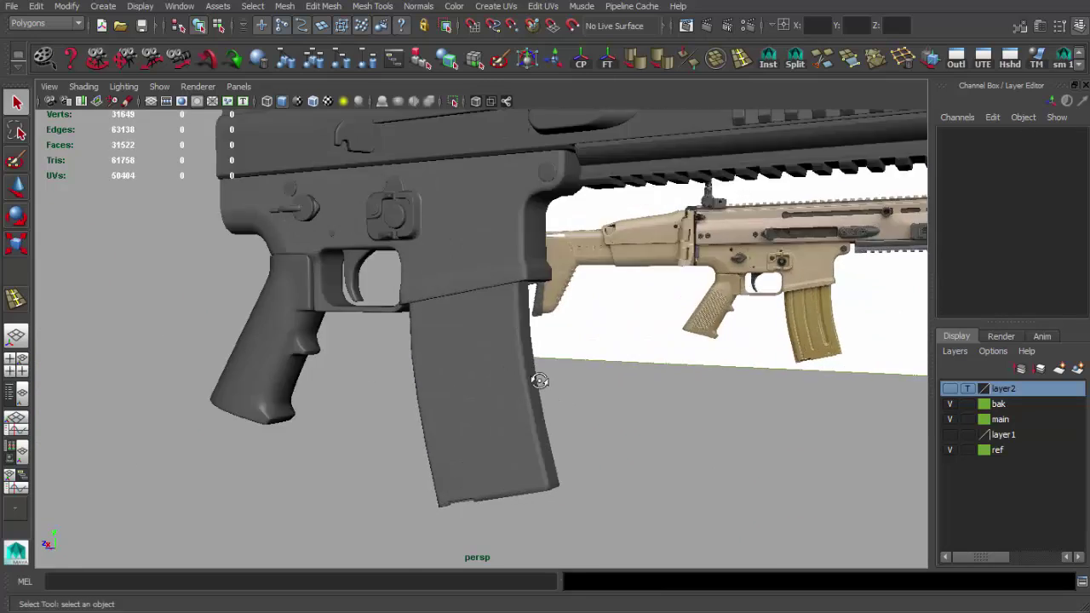
pyautogui.click(474, 318)
pyautogui.keyDown('alt'); pyautogui.moveTo(474, 318); pyautogui.dragTo(495, 347, button='middle'); pyautogui.keyUp('alt')
pyautogui.press('space')
# - Select the magazine mesh and compare it against the textured side view
pyautogui.press('space')
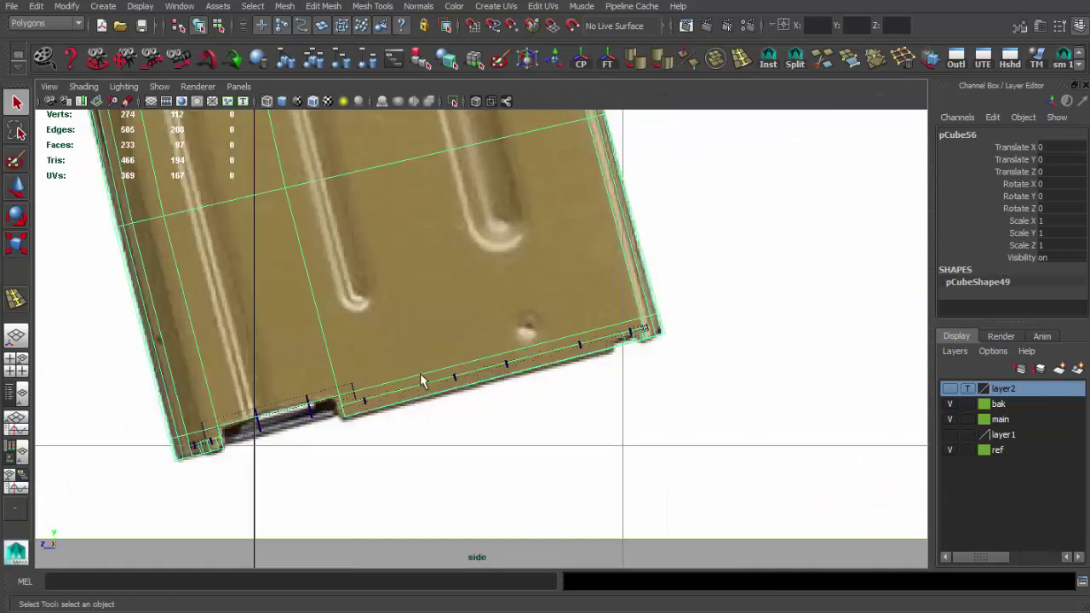
pyautogui.scroll(-2, 420, 373)
pyautogui.scroll(-2, 437, 351)
pyautogui.scroll(-2, 437, 351)
pyautogui.keyDown('alt'); pyautogui.moveTo(437, 350); pyautogui.dragTo(409, 374, button='middle'); pyautogui.keyUp('alt')
pyautogui.press('space')
pyautogui.keyDown('alt'); pyautogui.moveTo(372, 330); pyautogui.dragTo(318, 319); pyautogui.keyUp('alt')
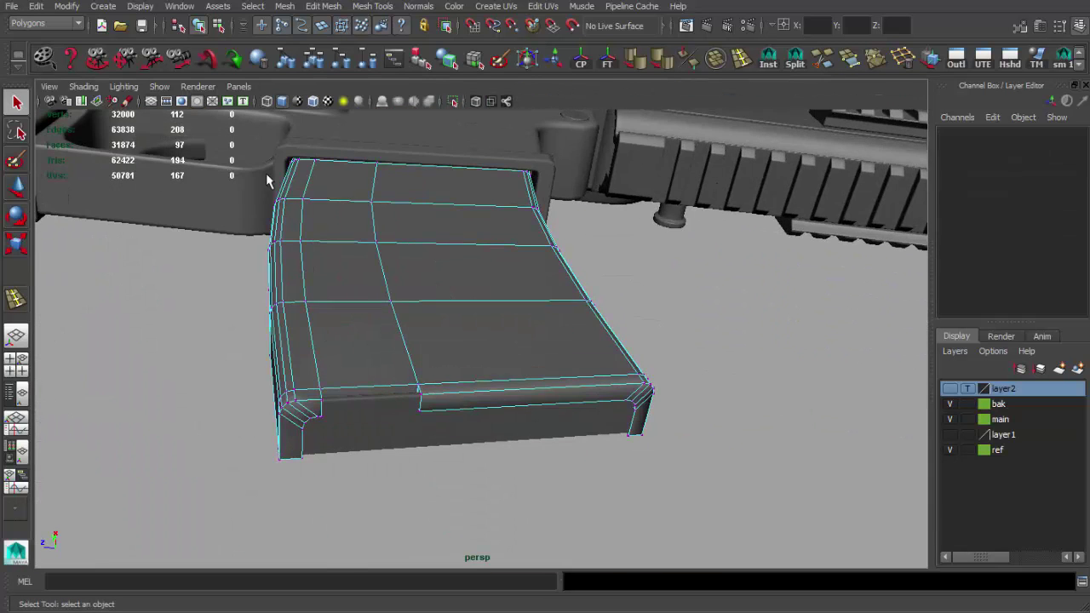
pyautogui.scroll(-3, 266, 173)
pyautogui.moveTo(283, 164); pyautogui.dragTo(397, 348)
pyautogui.press('space')
pyautogui.press('space')
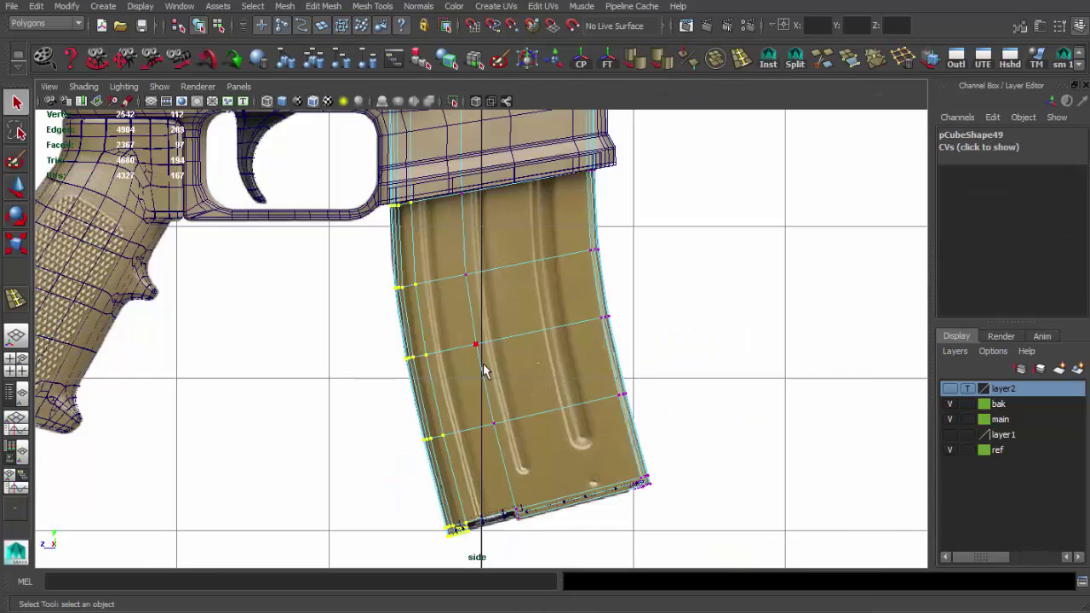
pyautogui.scroll(-2, 387, 276)
pyautogui.scroll(3, 339, 208)
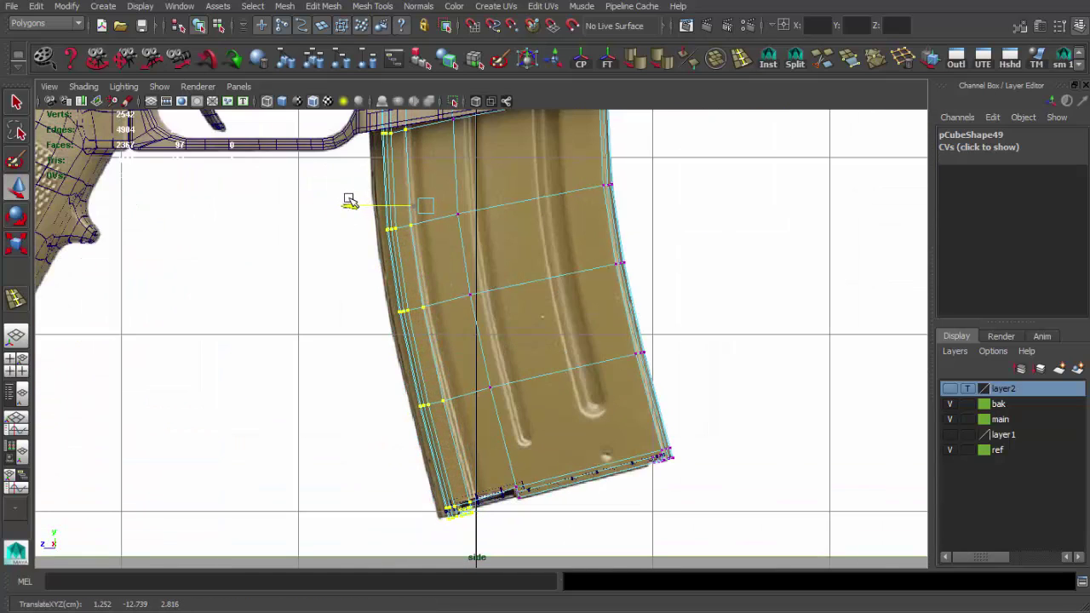
pyautogui.scroll(1, 462, 330)
pyautogui.scroll(3, 506, 440)
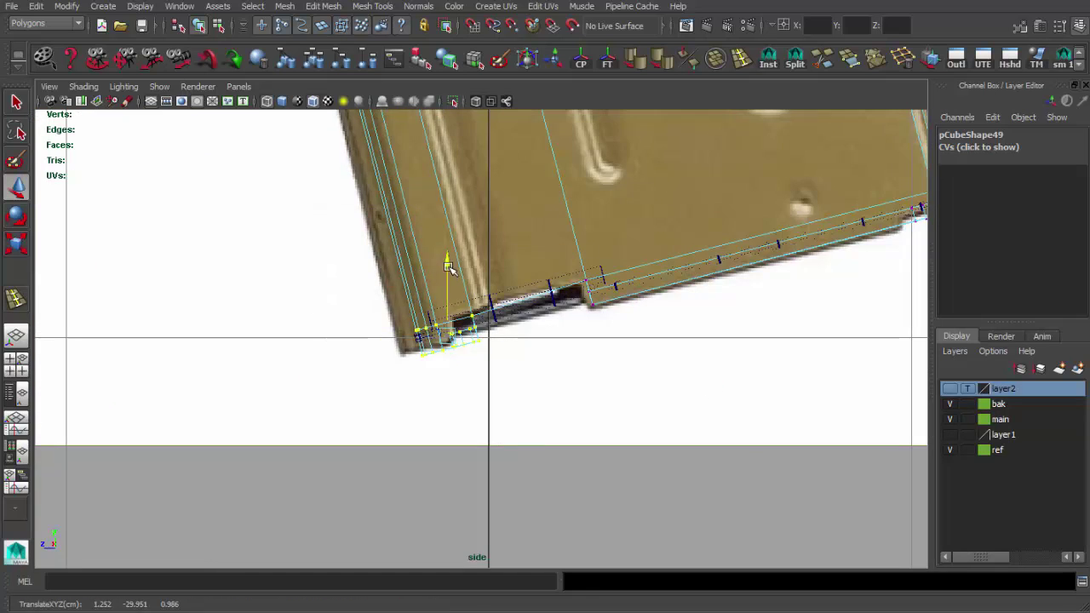
pyautogui.press('space')
pyautogui.press('space')
# - Raise the magazine's bottom corner vertices slightly
pyautogui.keyDown('alt'); pyautogui.moveTo(455, 367); pyautogui.dragTo(528, 297); pyautogui.keyUp('alt')
pyautogui.scroll(2, 500, 290)
pyautogui.moveTo(261, 414)
pyautogui.mouseDown()
pyautogui.moveTo(255, 394)
pyautogui.moveTo(384, 309)
pyautogui.mouseUp()
pyautogui.press('q')
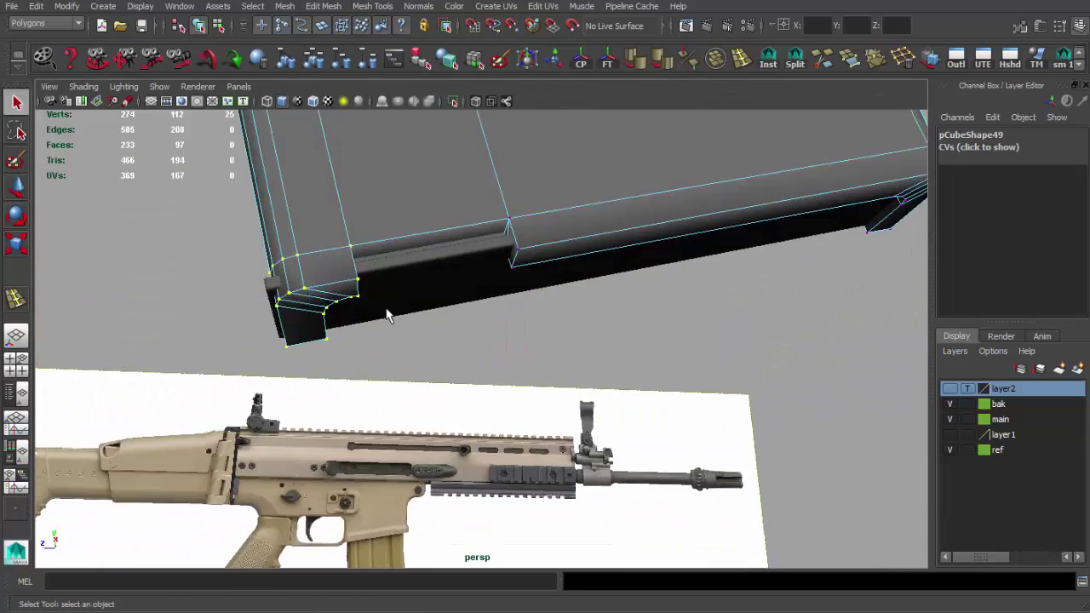
pyautogui.press('F8')
pyautogui.keyDown('alt'); pyautogui.moveTo(348, 263); pyautogui.dragTo(410, 463, button='right'); pyautogui.keyUp('alt')
pyautogui.keyDown('alt'); pyautogui.moveTo(411, 462); pyautogui.dragTo(527, 438); pyautogui.keyUp('alt')
# - Add an edge loop along the magazine side and extrude a side face inward into a rib groove
pyautogui.click(741, 59)
pyautogui.moveTo(520, 329)
pyautogui.mouseDown()
pyautogui.moveTo(467, 409)
pyautogui.moveTo(367, 272)
pyautogui.mouseUp()
pyautogui.press('q')
pyautogui.press('space')
pyautogui.hotkey('ctrl', 'e')
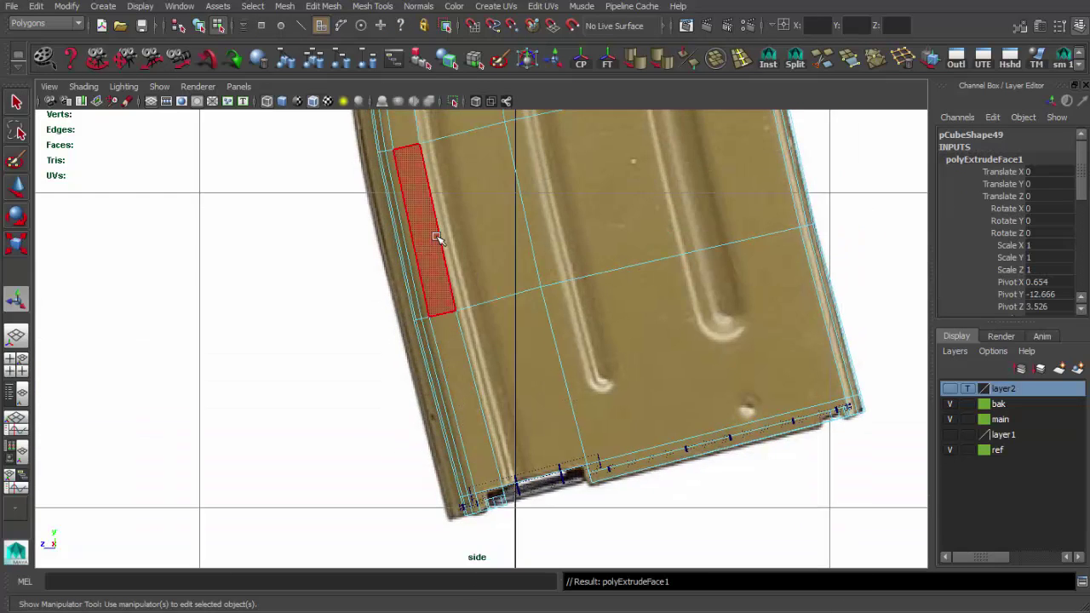
pyautogui.scroll(3, 460, 347)
pyautogui.press('w')
pyautogui.scroll(-2, 403, 284)
pyautogui.scroll(-2, 403, 284)
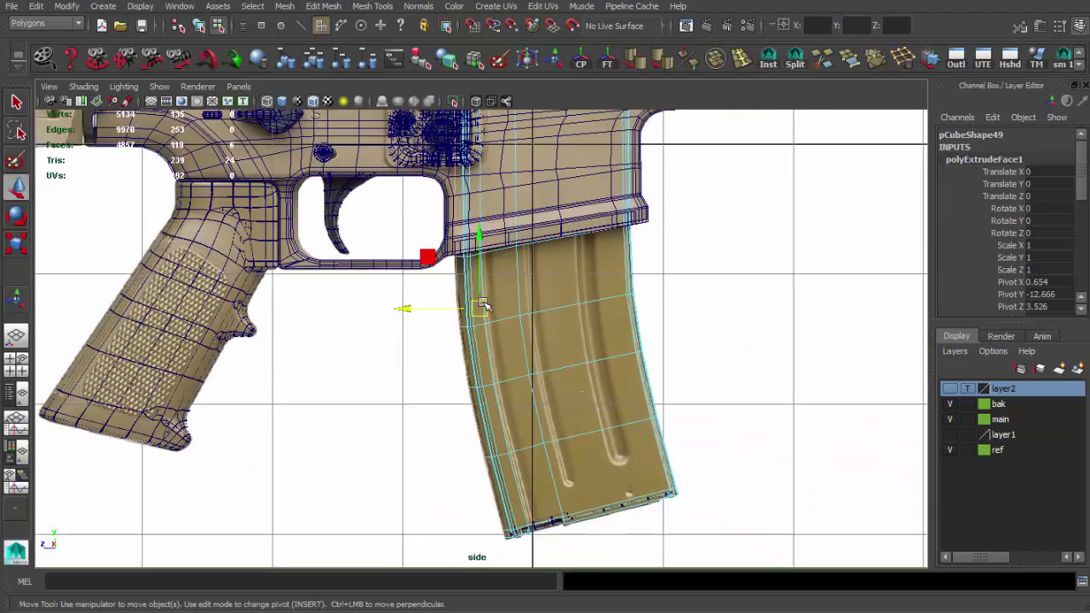
pyautogui.scroll(2, 403, 284)
pyautogui.scroll(2, 402, 286)
pyautogui.press('space')
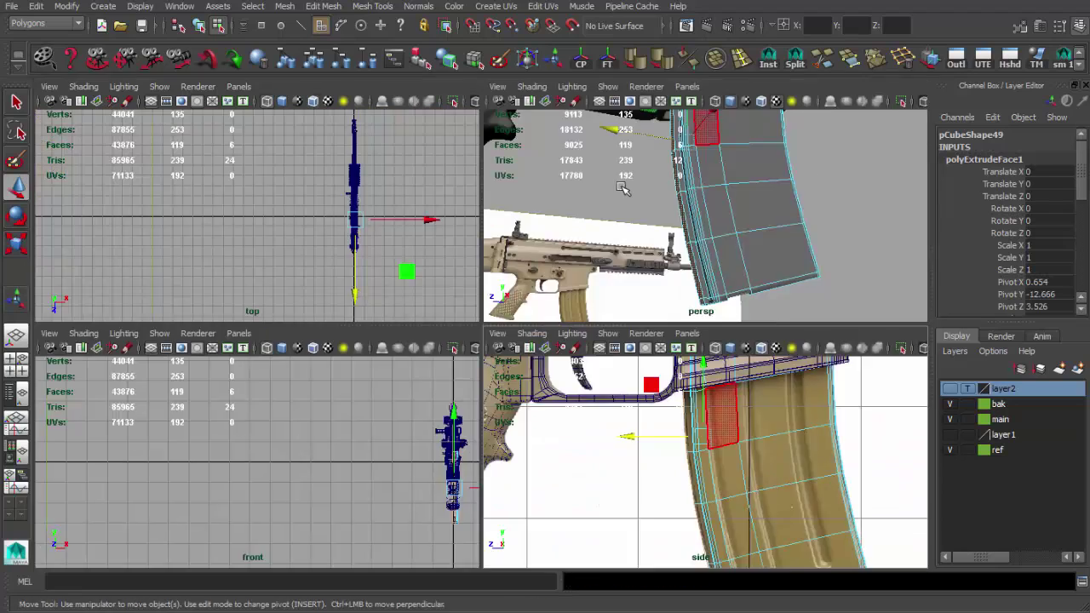
pyautogui.press('space')
pyautogui.press('q')
pyautogui.moveTo(528, 280)
pyautogui.keyDown('alt'); pyautogui.mouseDown()
pyautogui.moveTo(661, 312)
pyautogui.moveTo(563, 396)
pyautogui.moveTo(377, 316)
pyautogui.mouseUp(); pyautogui.keyUp('alt')
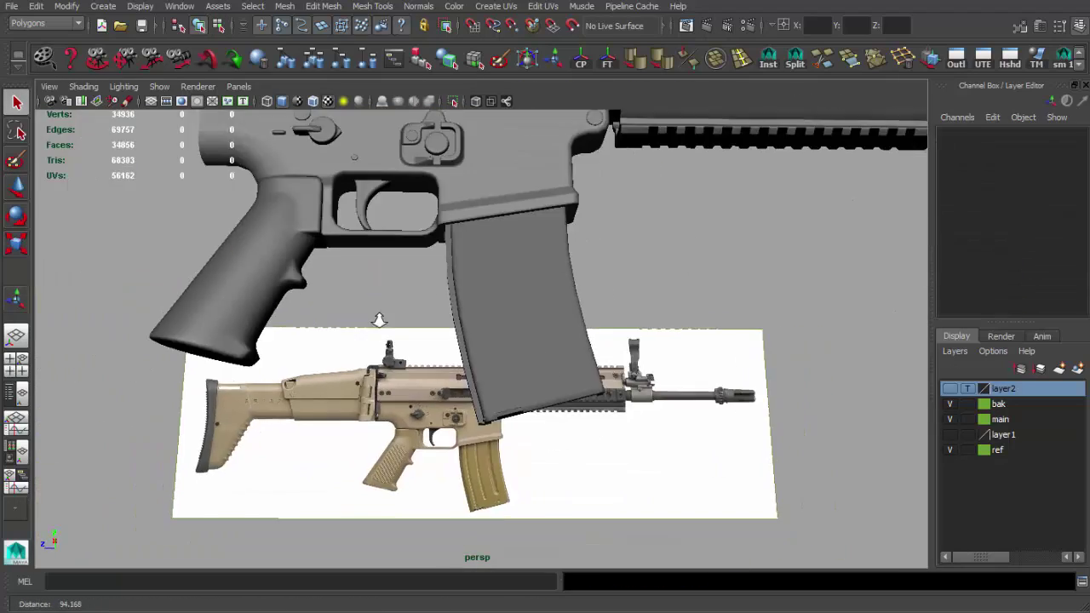
# - Nudge the magazine's edge vertices in side view to follow the reference outline, then select a groove edge
pyautogui.scroll(5, 676, 341)
pyautogui.click(511, 297)
pyautogui.press('space')
pyautogui.moveTo(505, 417); pyautogui.dragTo(400, 421)
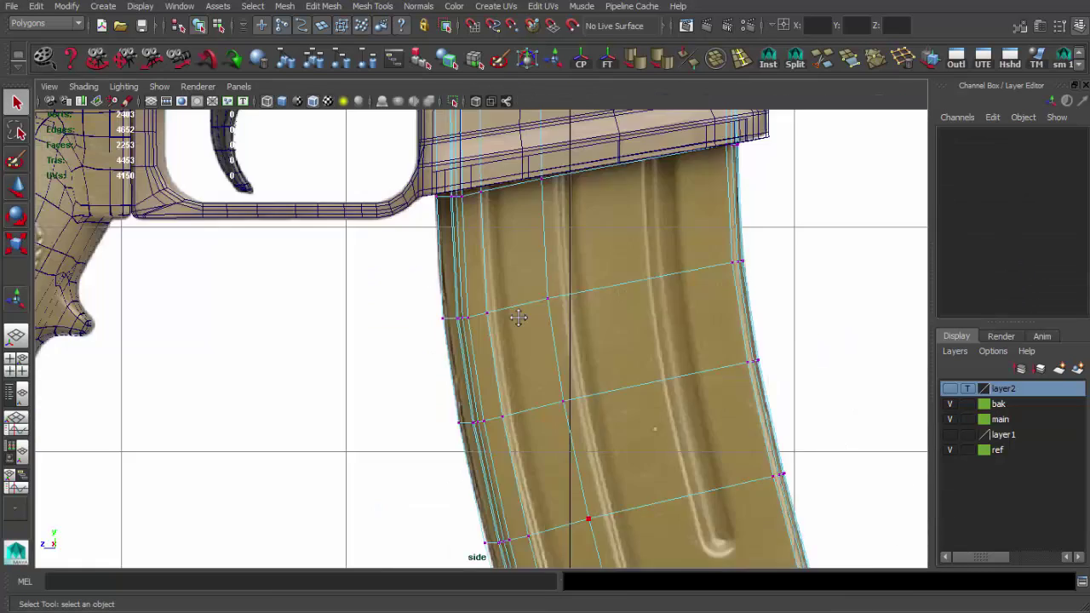
pyautogui.scroll(3, 334, 435)
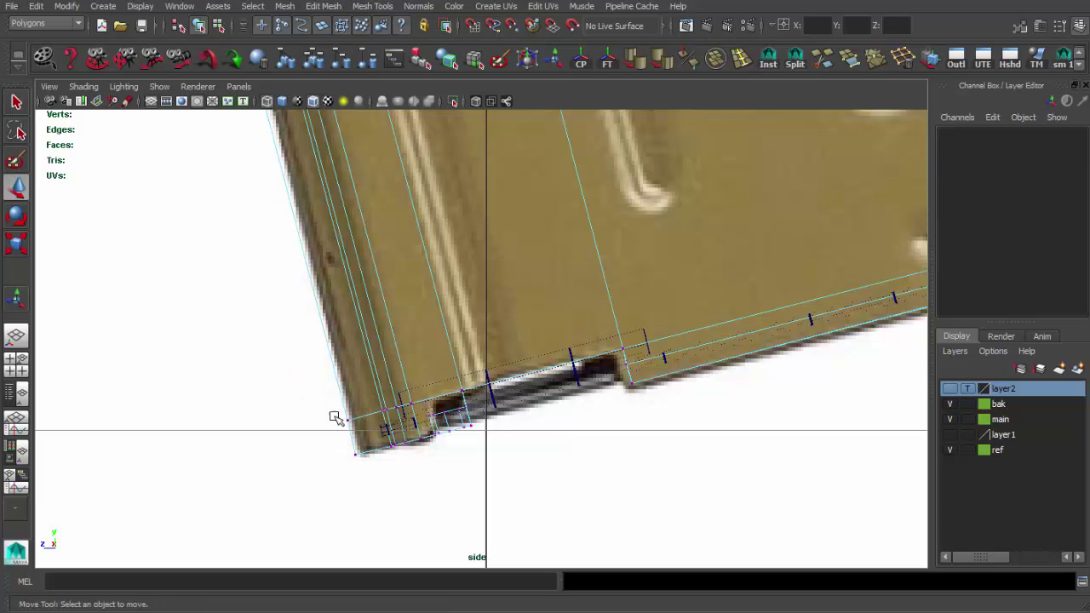
pyautogui.scroll(-3, 324, 415)
pyautogui.click(420, 397)
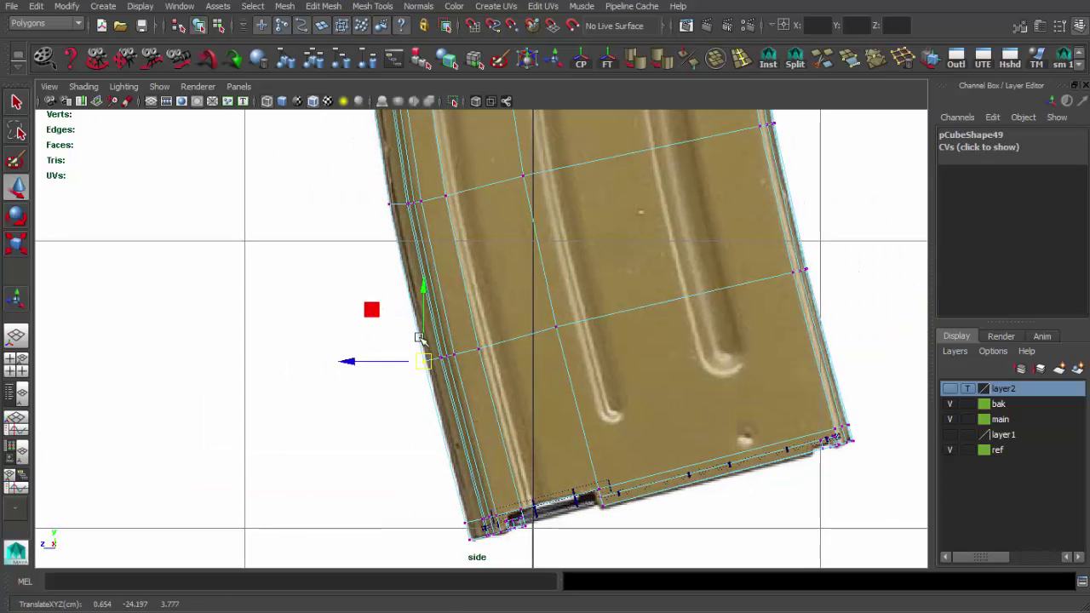
pyautogui.scroll(2, 421, 338)
pyautogui.moveTo(427, 301); pyautogui.dragTo(433, 274)
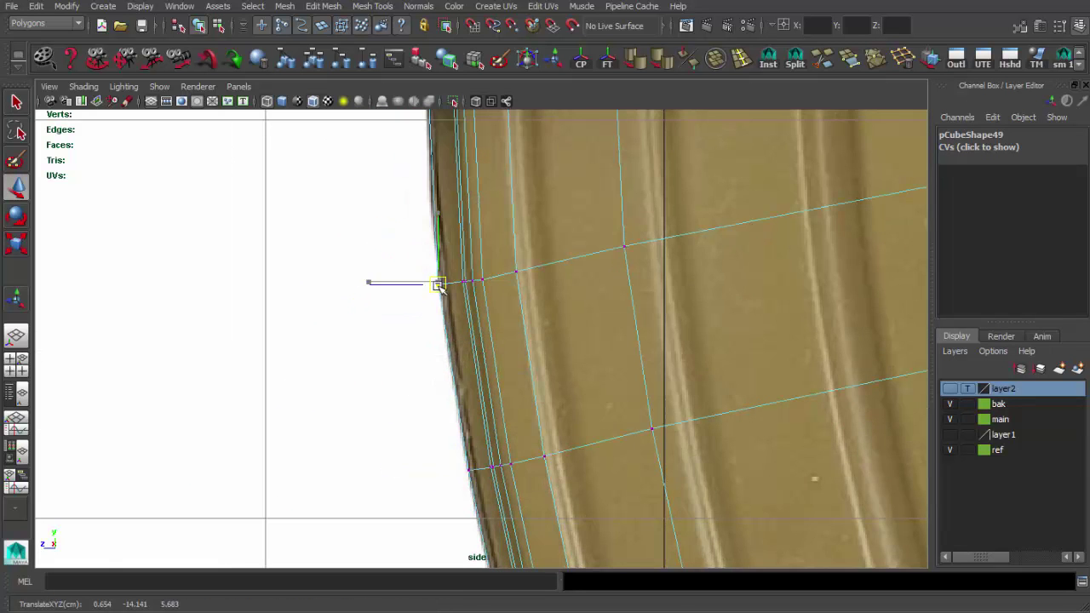
pyautogui.scroll(-3, 438, 286)
pyautogui.scroll(-2, 511, 389)
pyautogui.scroll(-2, 513, 374)
pyautogui.scroll(-1, 487, 365)
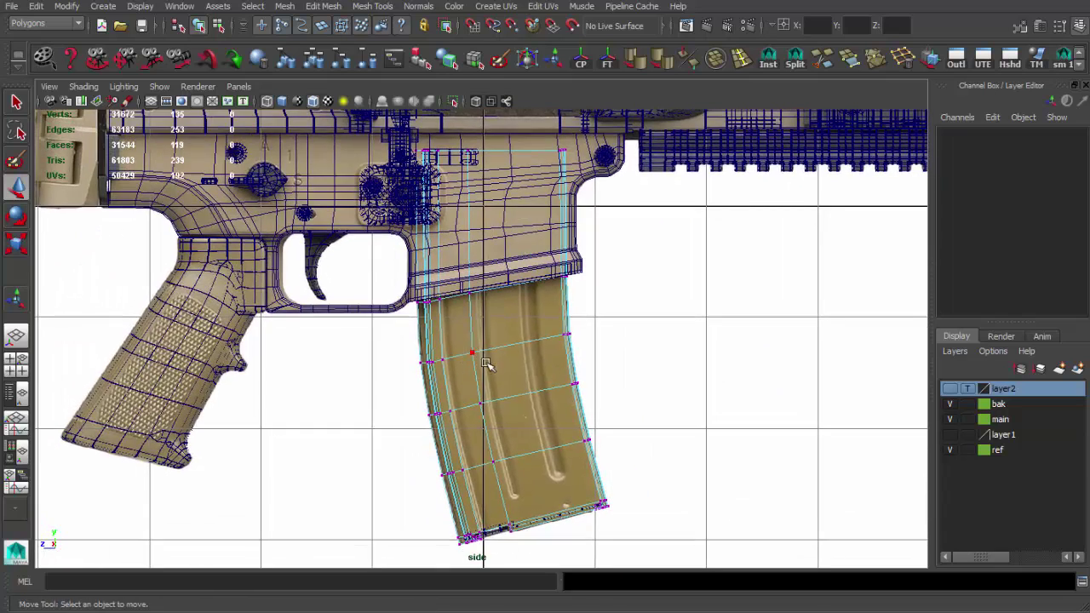
pyautogui.press('space')
pyautogui.press('space')
pyautogui.press('q')
pyautogui.click(470, 359)
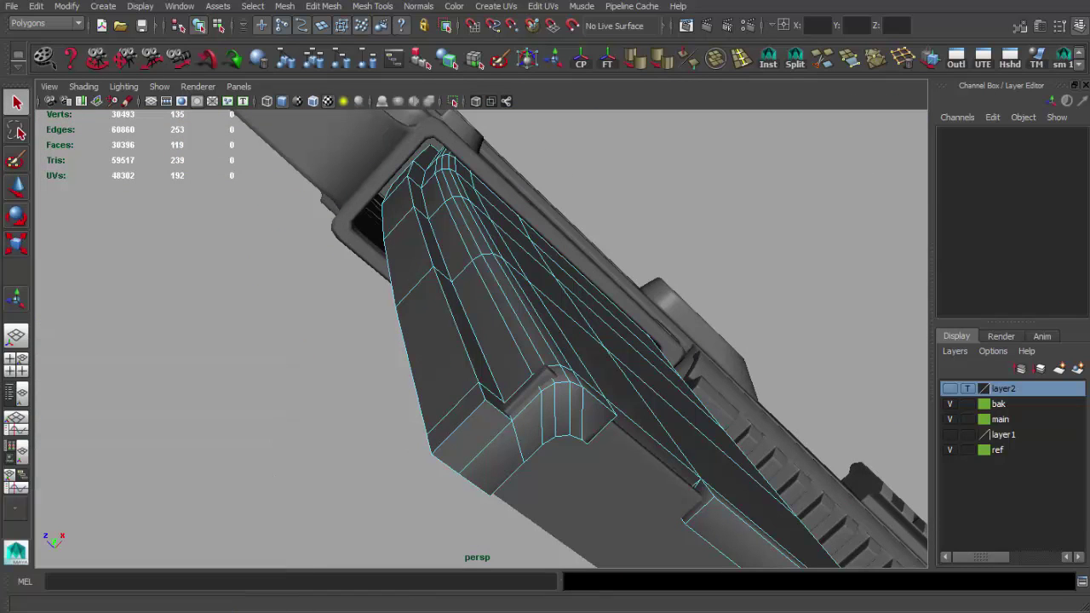
# - Check the TanMag2.jpg reference and reduce the base-lip bevel Fraction from 0.7 to 0.6
pyautogui.hotkey('alt', 'Tab')
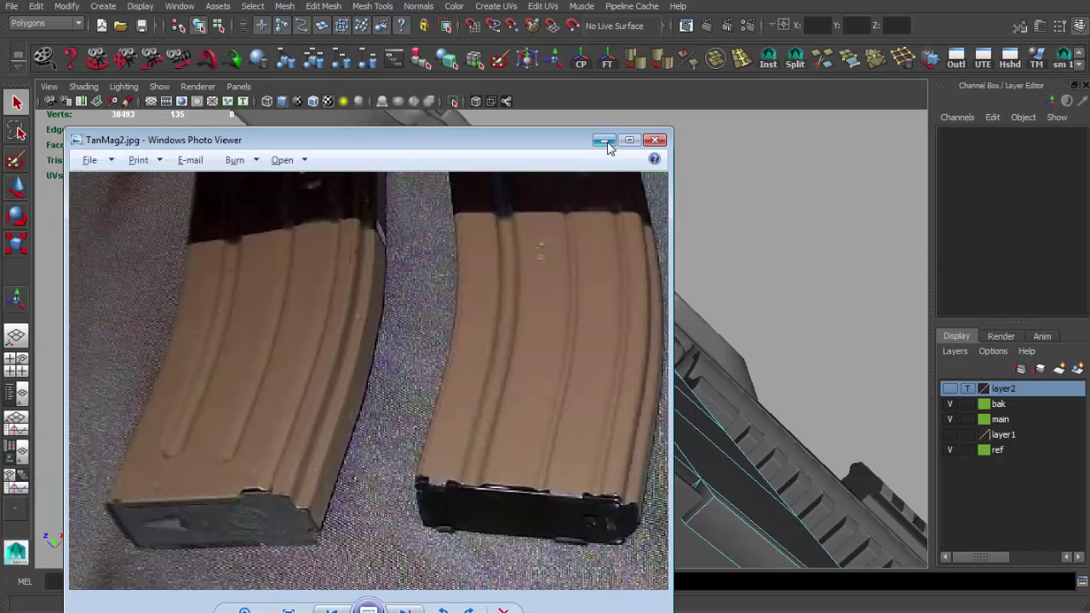
pyautogui.click(604, 140)
pyautogui.moveTo(559, 257)
pyautogui.keyDown('alt'); pyautogui.mouseDown()
pyautogui.moveTo(463, 357)
pyautogui.moveTo(449, 401)
pyautogui.mouseUp(); pyautogui.keyUp('alt')
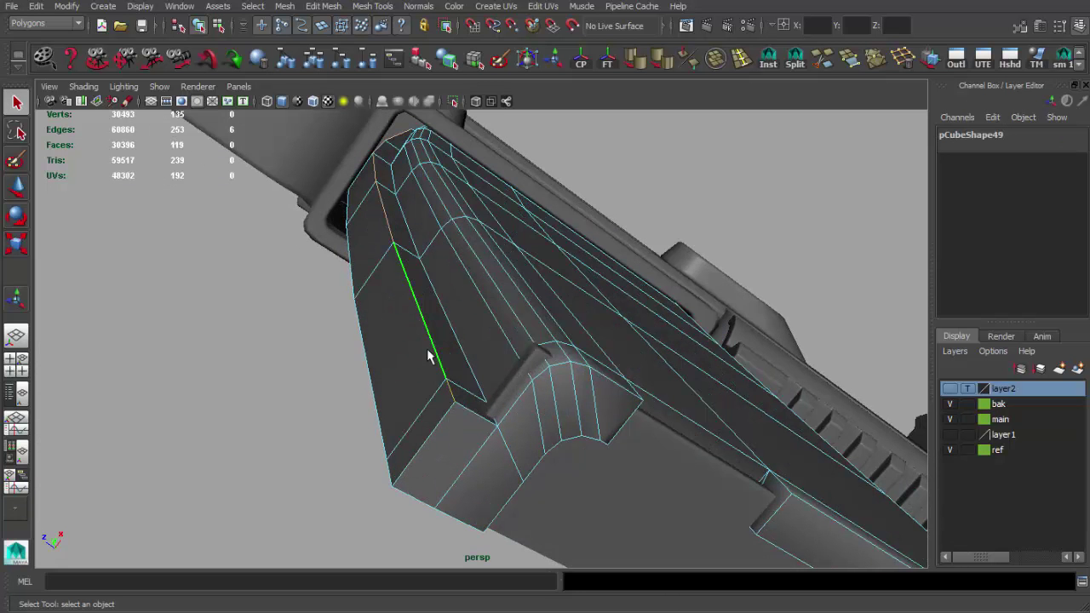
pyautogui.keyDown('shift'); pyautogui.moveTo(429, 337); pyautogui.dragTo(482, 337, button='right'); pyautogui.keyUp('shift')
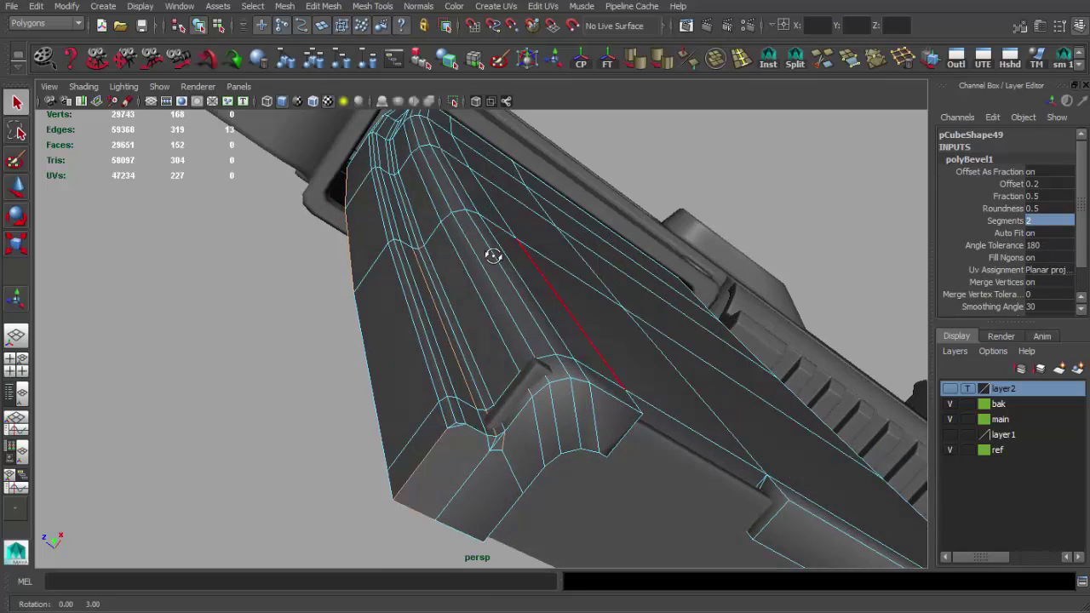
pyautogui.press('F8')
# - Try softened edge shading on the magazine, then revert it and inspect the bevelled groove
pyautogui.moveTo(438, 340)
pyautogui.keyDown('alt'); pyautogui.mouseDown()
pyautogui.moveTo(373, 324)
pyautogui.moveTo(520, 375)
pyautogui.mouseUp(); pyautogui.keyUp('alt')
pyautogui.click(520, 375)
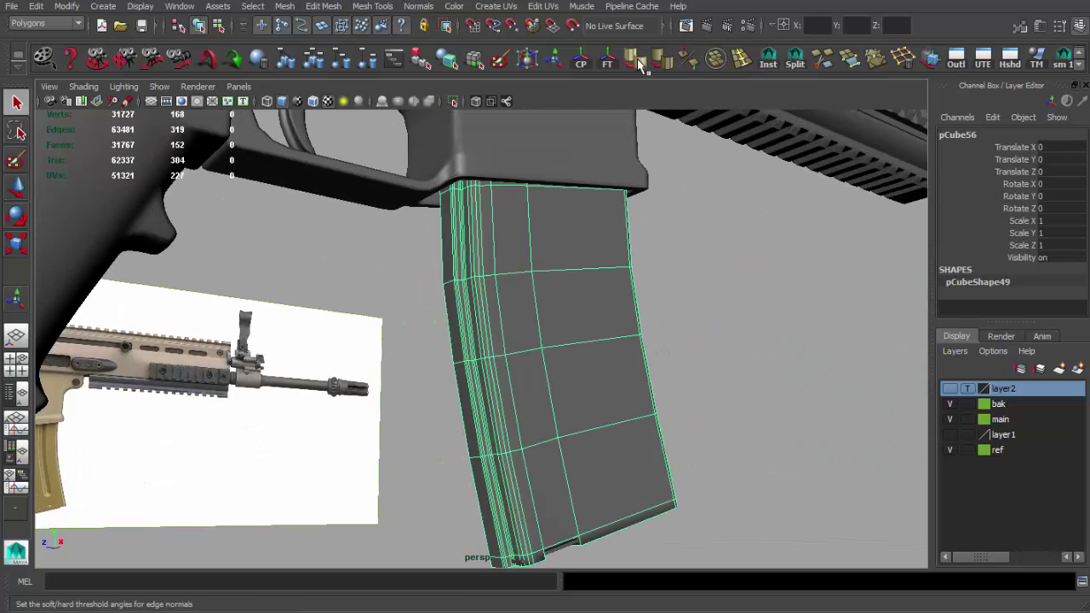
pyautogui.click(637, 59)
pyautogui.keyDown('alt'); pyautogui.moveTo(584, 273); pyautogui.dragTo(639, 397); pyautogui.keyUp('alt')
pyautogui.hotkey('alt', 'shift', 'd')
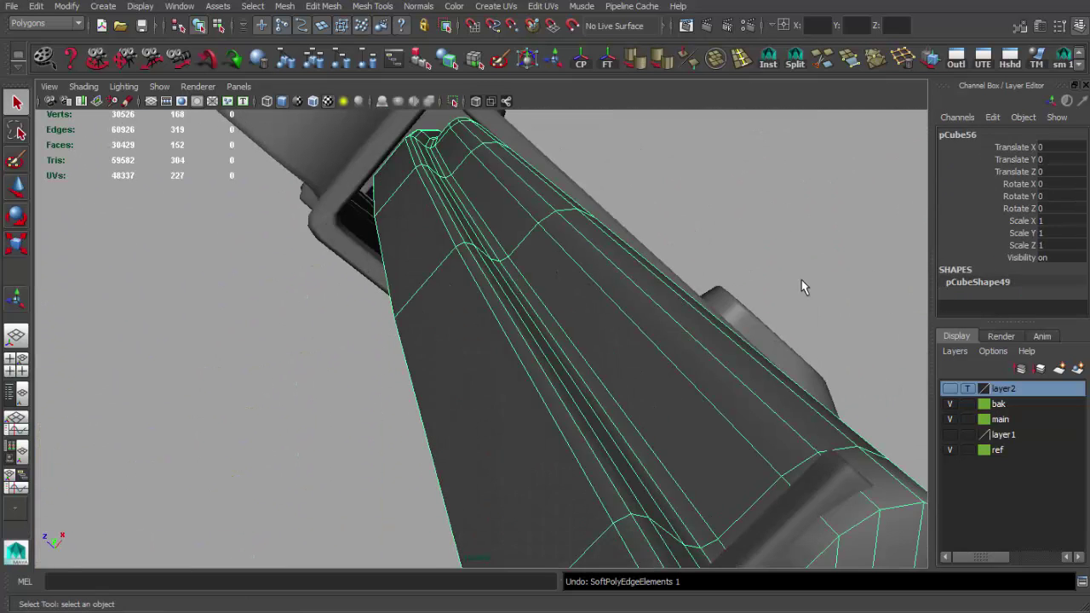
pyautogui.keyDown('alt'); pyautogui.moveTo(803, 284); pyautogui.dragTo(822, 313); pyautogui.keyUp('alt')
pyautogui.scroll(-3, 1031, 170)
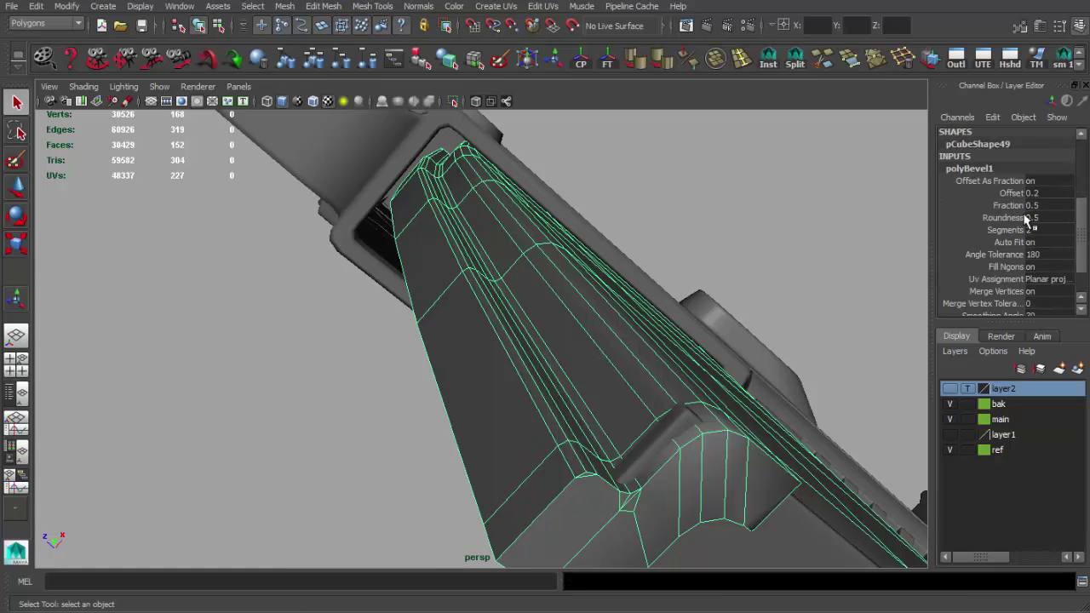
pyautogui.keyDown('alt'); pyautogui.moveTo(573, 269); pyautogui.dragTo(499, 247); pyautogui.keyUp('alt')
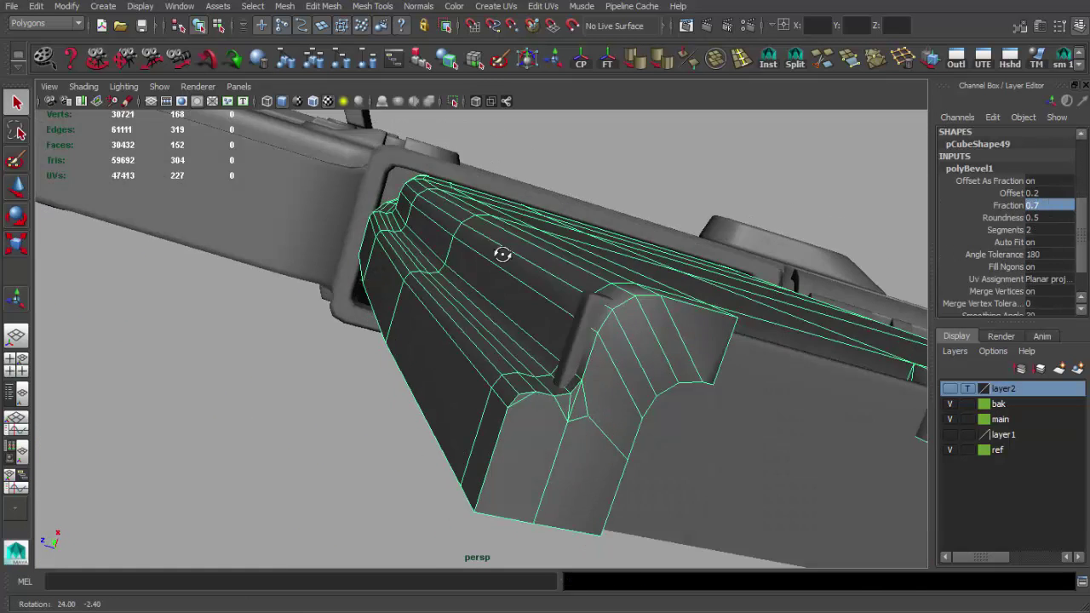
# - Recheck the reference photo and inspect the bevelled magazine lip up close and whole
pyautogui.hotkey('alt', 'Tab')
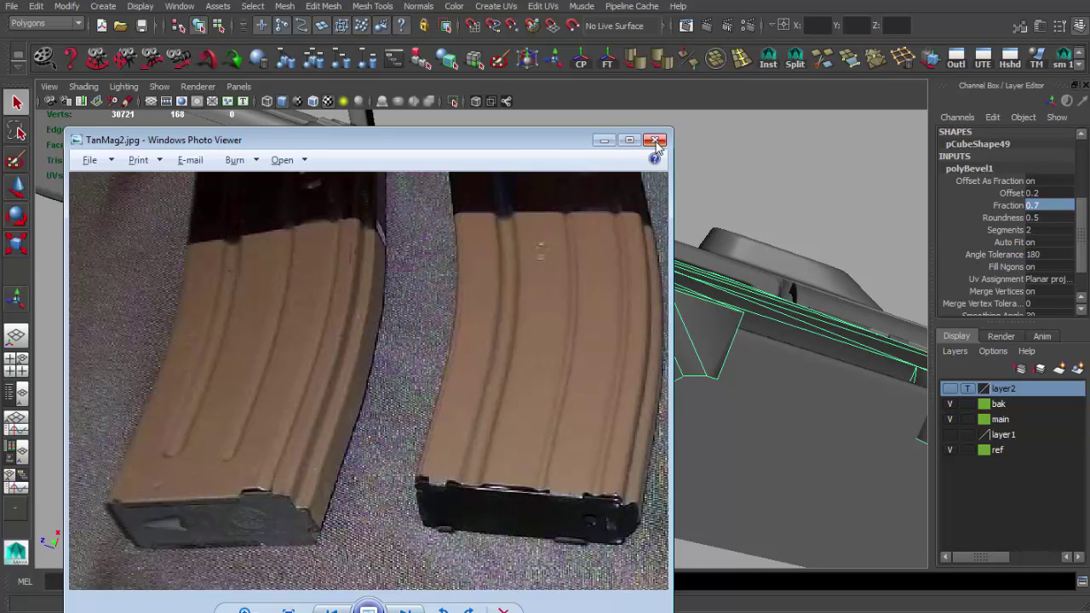
pyautogui.click(605, 138)
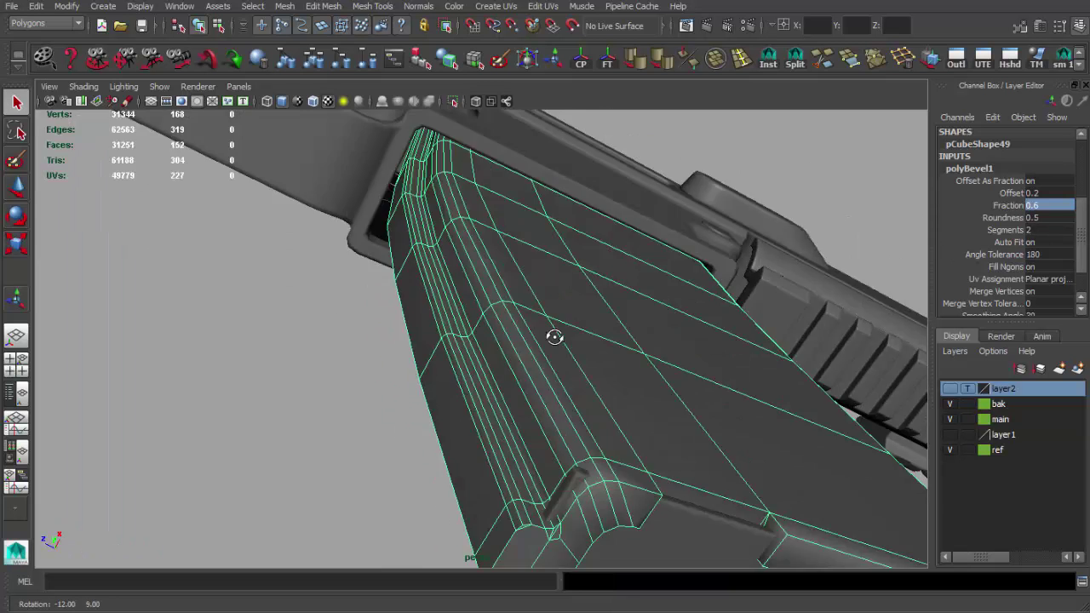
pyautogui.keyDown('alt'); pyautogui.moveTo(552, 339); pyautogui.dragTo(676, 370); pyautogui.keyUp('alt')
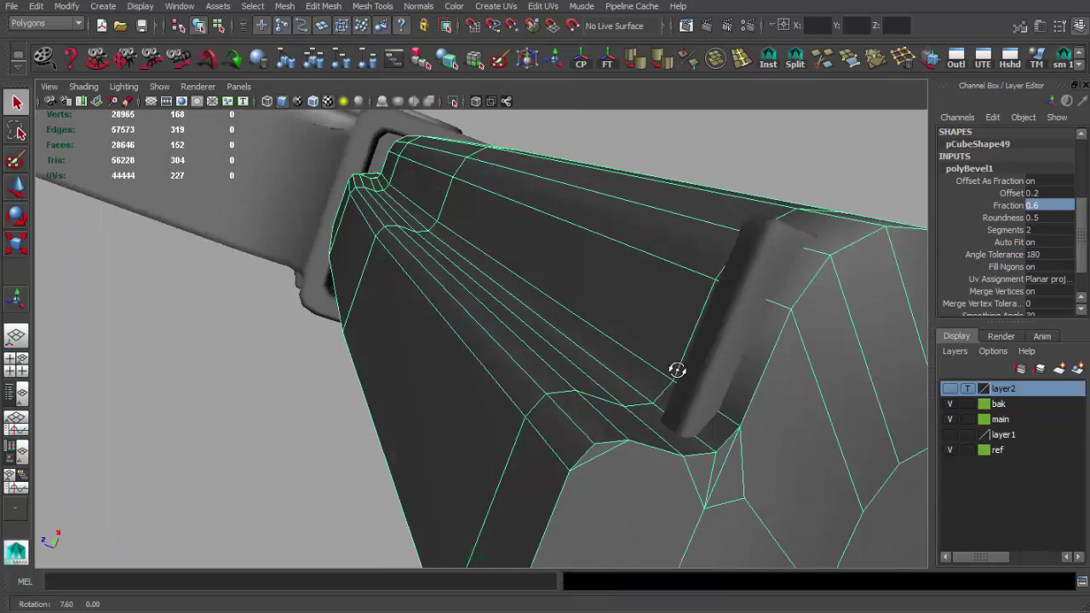
pyautogui.moveTo(518, 308)
pyautogui.keyDown('alt'); pyautogui.mouseDown()
pyautogui.moveTo(468, 316)
pyautogui.moveTo(452, 343)
pyautogui.mouseUp(); pyautogui.keyUp('alt')
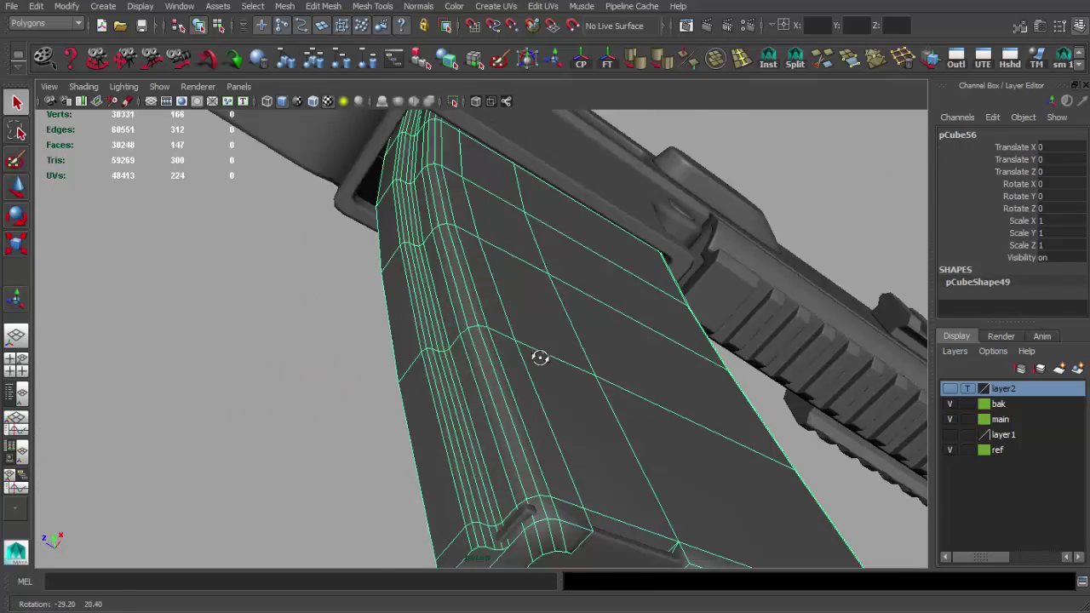
# - Isolate the magazine in a maximized wireframe perspective view with vertex editing active
pyautogui.moveTo(540, 358)
pyautogui.keyDown('alt'); pyautogui.mouseDown()
pyautogui.moveTo(348, 337)
pyautogui.moveTo(535, 349)
pyautogui.moveTo(601, 294)
pyautogui.moveTo(502, 355)
pyautogui.moveTo(574, 309)
pyautogui.moveTo(482, 113)
pyautogui.moveTo(482, 309)
pyautogui.moveTo(516, 214)
pyautogui.moveTo(480, 218)
pyautogui.moveTo(574, 381)
pyautogui.moveTo(592, 333)
pyautogui.moveTo(501, 336)
pyautogui.moveTo(478, 274)
pyautogui.mouseUp(); pyautogui.keyUp('alt')
pyautogui.hotkey('ctrl', '1')
pyautogui.press('4')
pyautogui.press('F8')
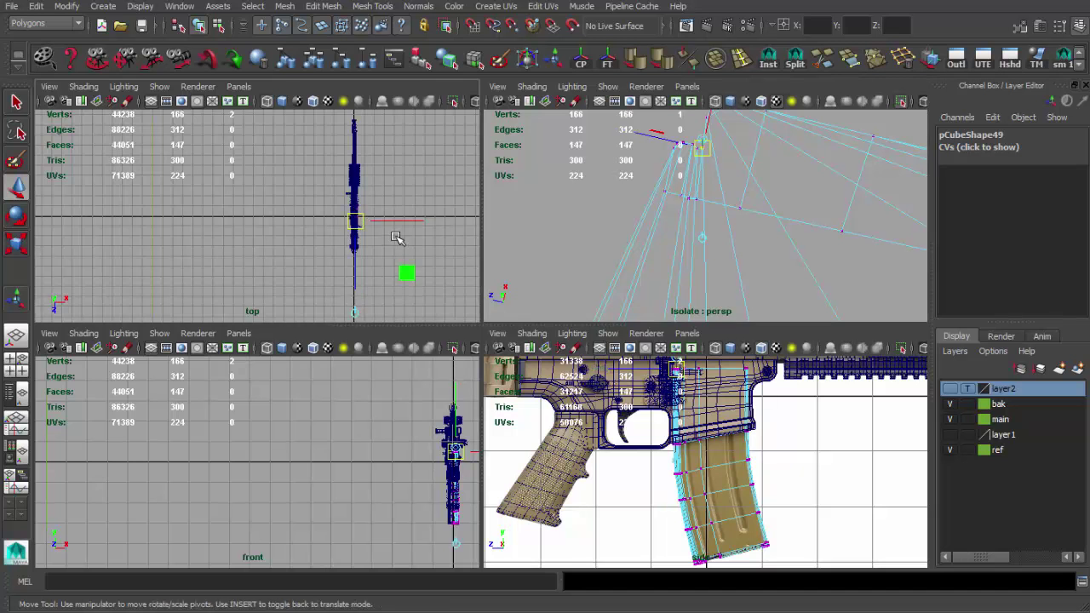
pyautogui.press('space')
pyautogui.keyDown('alt'); pyautogui.moveTo(599, 255); pyautogui.dragTo(486, 224); pyautogui.keyUp('alt')
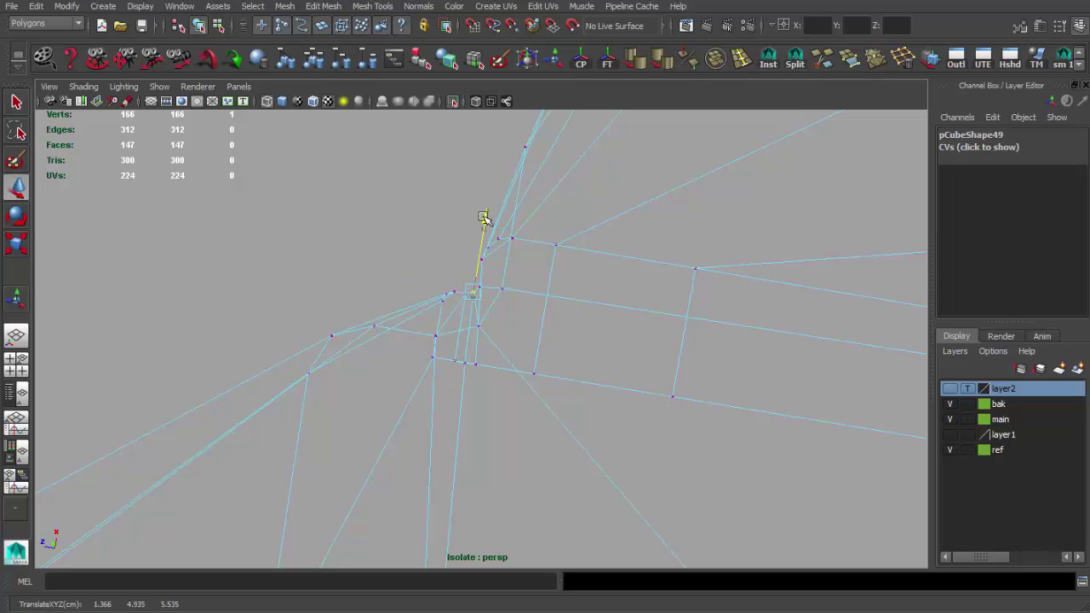
# - Move the top corner vertex into place, then reselect the magazine for face editing
pyautogui.keyDown('alt'); pyautogui.moveTo(483, 218); pyautogui.dragTo(486, 389); pyautogui.keyUp('alt')
pyautogui.keyDown('alt'); pyautogui.moveTo(486, 389); pyautogui.dragTo(747, 457, button='right'); pyautogui.keyUp('alt')
pyautogui.click(747, 458)
pyautogui.moveTo(747, 457)
pyautogui.keyDown('alt'); pyautogui.mouseDown()
pyautogui.moveTo(357, 389)
pyautogui.moveTo(482, 284)
pyautogui.mouseUp(); pyautogui.keyUp('alt')
pyautogui.click(482, 285)
pyautogui.click(620, 165)
pyautogui.keyDown('alt'); pyautogui.moveTo(620, 165); pyautogui.dragTo(512, 173); pyautogui.keyUp('alt')
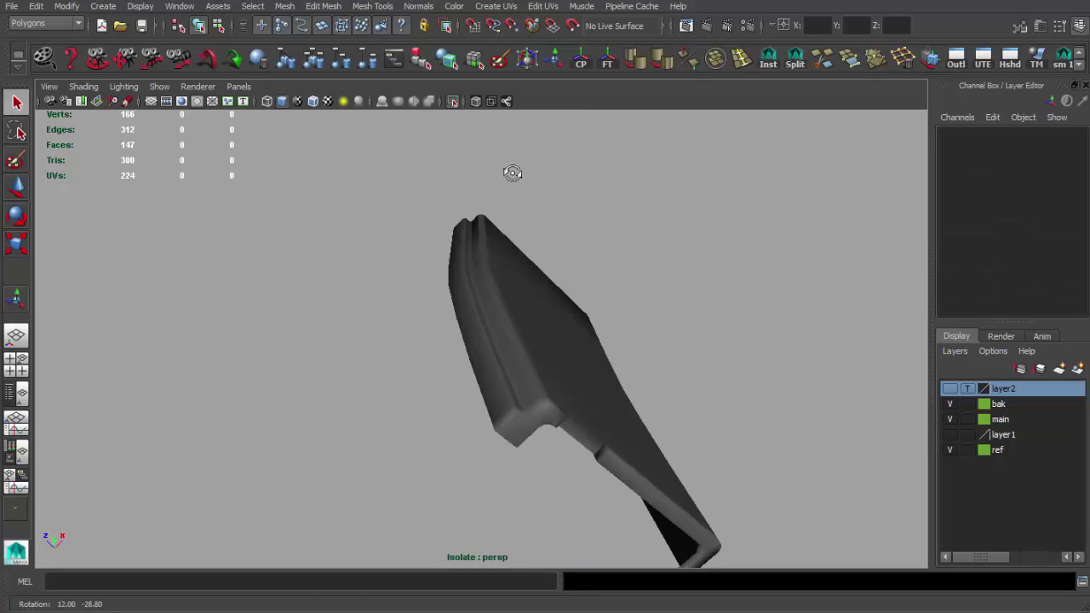
pyautogui.keyDown('alt'); pyautogui.moveTo(512, 173); pyautogui.dragTo(502, 284, button='right'); pyautogui.keyUp('alt')
pyautogui.click(504, 287)
pyautogui.press('F11')
# - Delete the magazine's corner faces and the thin sliver faces beside them
pyautogui.moveTo(438, 236)
pyautogui.mouseDown()
pyautogui.moveTo(495, 332)
pyautogui.moveTo(457, 190)
pyautogui.mouseUp()
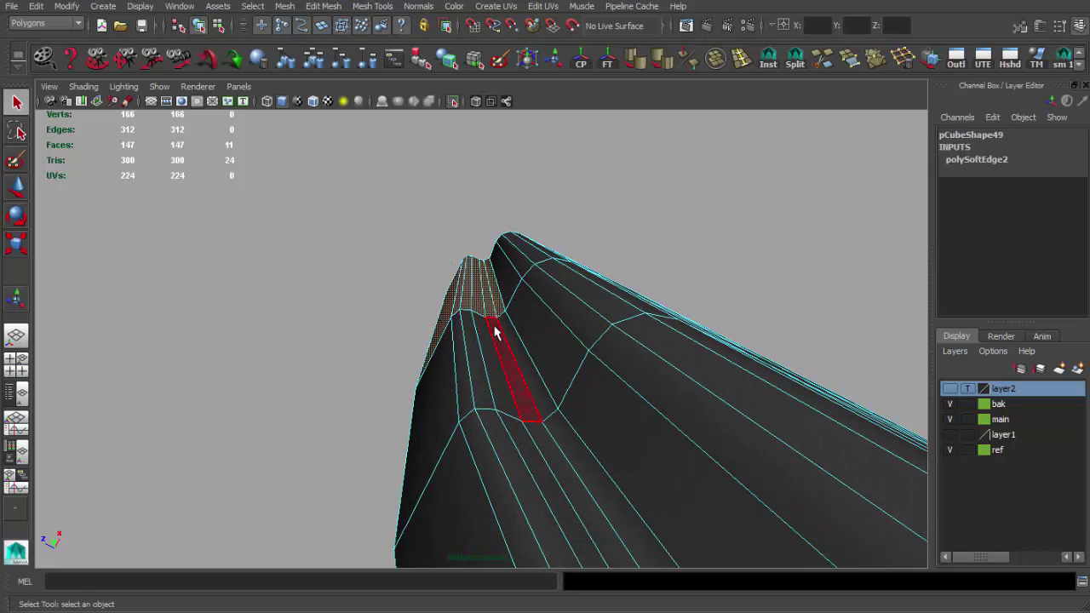
pyautogui.press('Delete')
pyautogui.click(457, 193)
pyautogui.press('Delete')
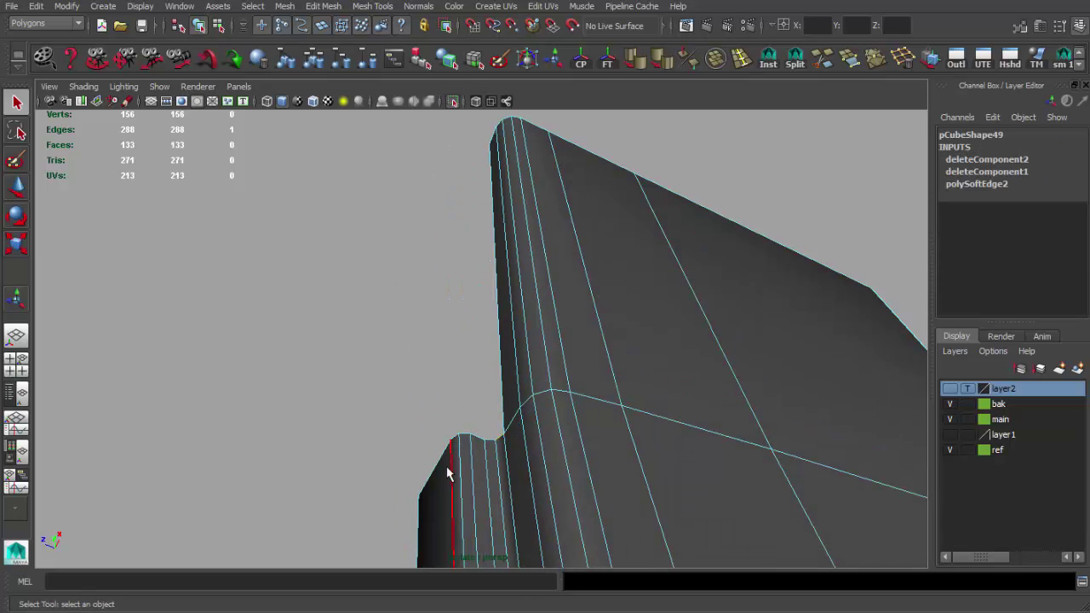
# - Extrude the open border edge upward, merge the extra corner vertex and delete the flat top face
pyautogui.hotkey('ctrl', 'e')
pyautogui.press('w')
pyautogui.moveTo(458, 419)
pyautogui.mouseDown()
pyautogui.moveTo(457, 143)
pyautogui.moveTo(536, 414)
pyautogui.moveTo(403, 226)
pyautogui.moveTo(385, 228)
pyautogui.mouseUp()
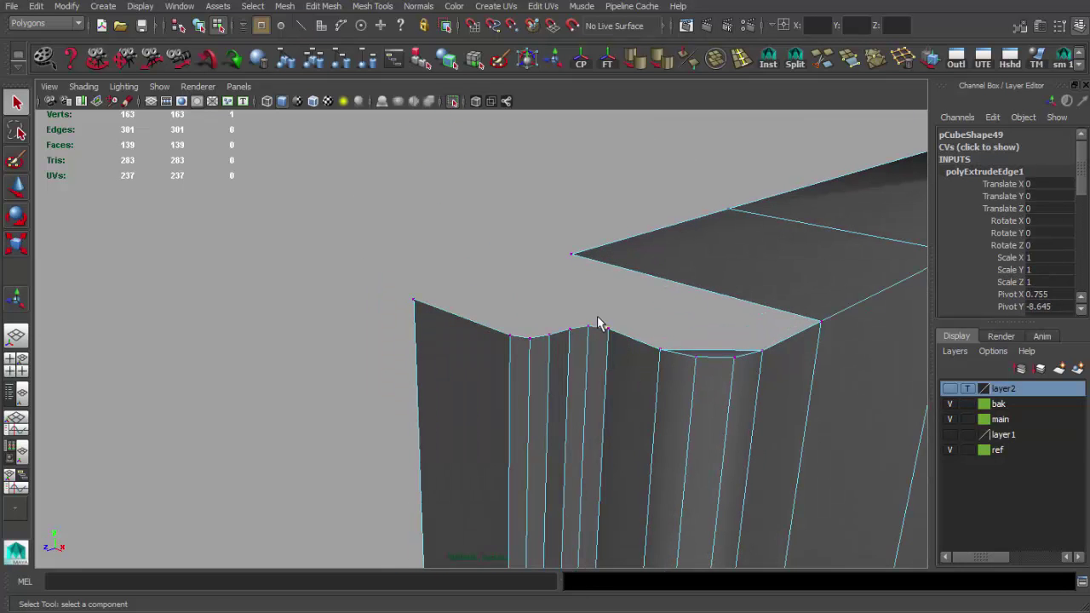
pyautogui.keyDown('alt'); pyautogui.moveTo(727, 255); pyautogui.dragTo(625, 377); pyautogui.keyUp('alt')
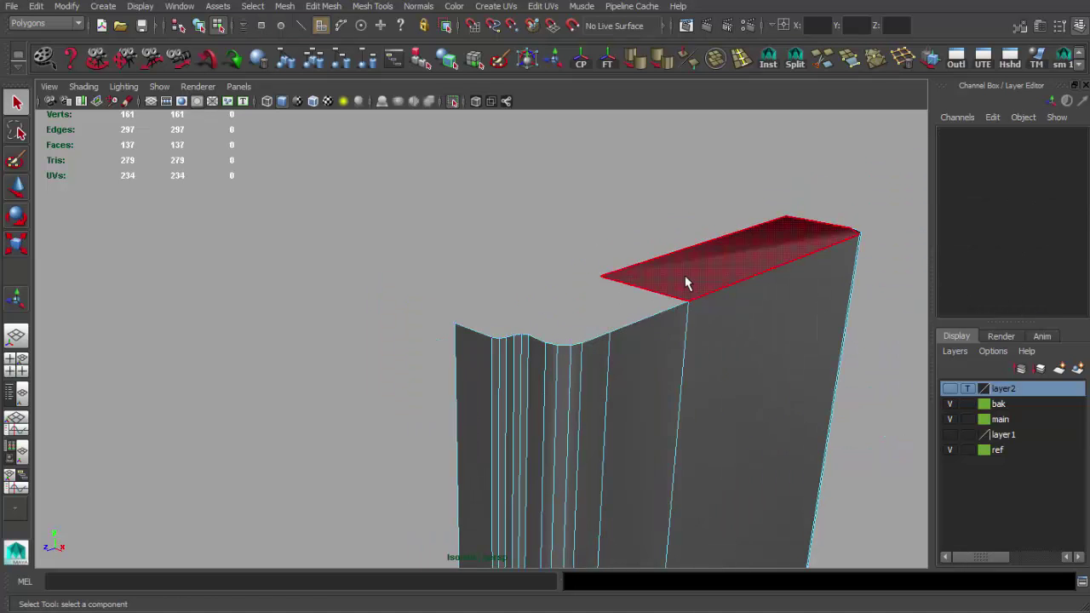
pyautogui.moveTo(803, 245)
pyautogui.keyDown('alt'); pyautogui.mouseDown()
pyautogui.moveTo(554, 421)
pyautogui.moveTo(531, 302)
pyautogui.moveTo(695, 278)
pyautogui.mouseUp(); pyautogui.keyUp('alt')
pyautogui.press('Delete')
pyautogui.press('F8')
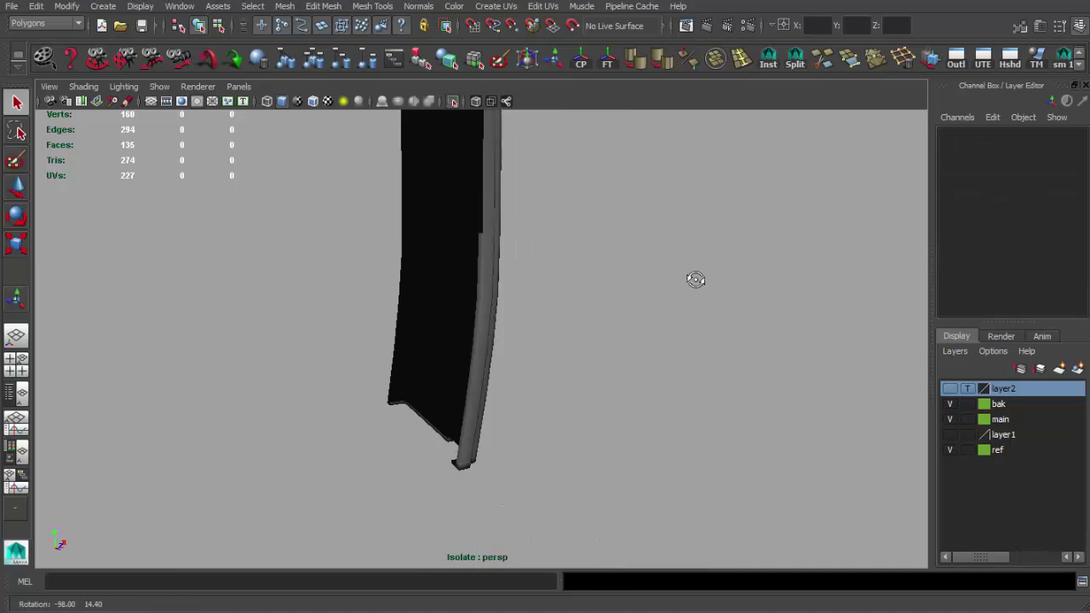
# - Remove the remaining stray and leftover faces at the corner
pyautogui.moveTo(499, 289); pyautogui.dragTo(500, 309, button='right')
pyautogui.moveTo(499, 309)
pyautogui.keyDown('alt'); pyautogui.mouseDown()
pyautogui.moveTo(543, 432)
pyautogui.moveTo(596, 409)
pyautogui.mouseUp(); pyautogui.keyUp('alt')
pyautogui.scroll(2, 543, 432)
pyautogui.scroll(3, 574, 401)
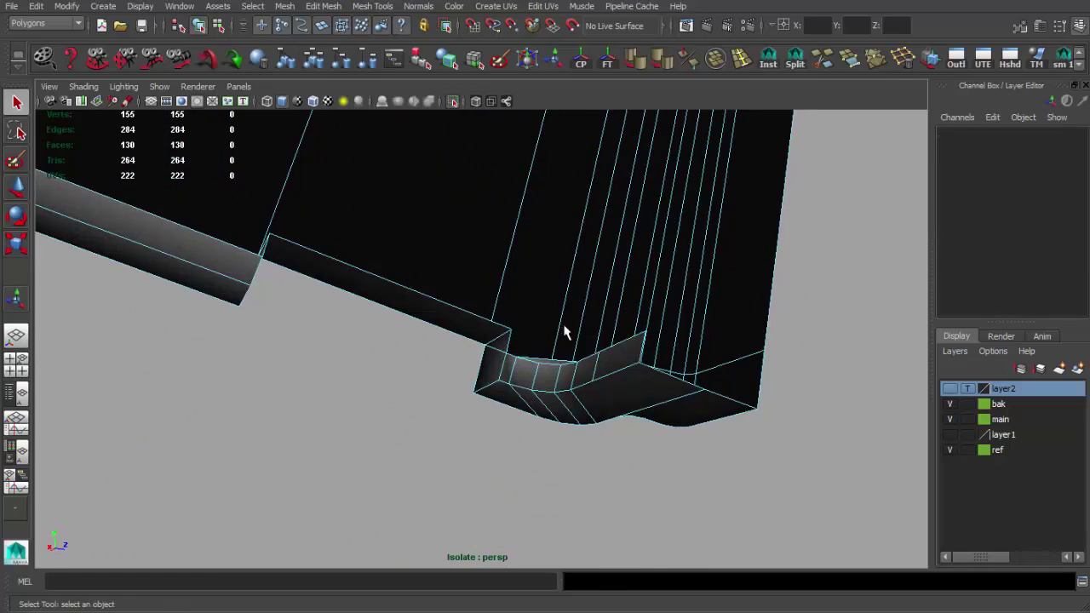
pyautogui.click(649, 358)
pyautogui.moveTo(565, 332)
pyautogui.keyDown('alt'); pyautogui.mouseDown()
pyautogui.moveTo(650, 357)
pyautogui.moveTo(523, 340)
pyautogui.moveTo(446, 358)
pyautogui.moveTo(462, 370)
pyautogui.moveTo(402, 304)
pyautogui.mouseUp(); pyautogui.keyUp('alt')
pyautogui.press('Delete')
pyautogui.click(474, 353)
pyautogui.press('Delete')
pyautogui.moveTo(474, 352)
pyautogui.keyDown('alt'); pyautogui.mouseDown()
pyautogui.moveTo(547, 379)
pyautogui.moveTo(383, 375)
pyautogui.moveTo(479, 367)
pyautogui.moveTo(499, 297)
pyautogui.moveTo(632, 395)
pyautogui.moveTo(538, 397)
pyautogui.moveTo(383, 356)
pyautogui.mouseUp(); pyautogui.keyUp('alt')
# - Select a corner face with the Move tool and inspect it from several angles
pyautogui.click(479, 367)
pyautogui.click(545, 389)
pyautogui.press('w')
pyautogui.moveTo(418, 366)
pyautogui.keyDown('alt'); pyautogui.mouseDown(button='right')
pyautogui.moveTo(455, 329)
pyautogui.moveTo(479, 358)
pyautogui.mouseUp(button='right'); pyautogui.keyUp('alt')
pyautogui.moveTo(425, 365)
pyautogui.keyDown('alt'); pyautogui.mouseDown()
pyautogui.moveTo(545, 382)
pyautogui.moveTo(456, 365)
pyautogui.mouseUp(); pyautogui.keyUp('alt')
# - Pull the lip's corner vertex down and outward
pyautogui.press('q')
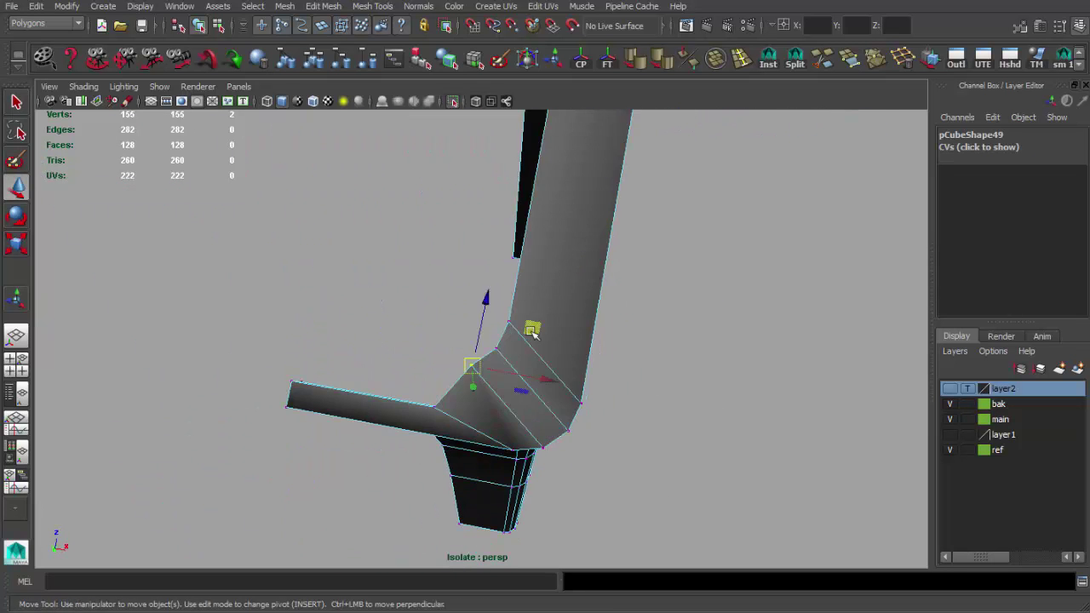
pyautogui.moveTo(533, 330); pyautogui.dragTo(573, 384, button='middle')
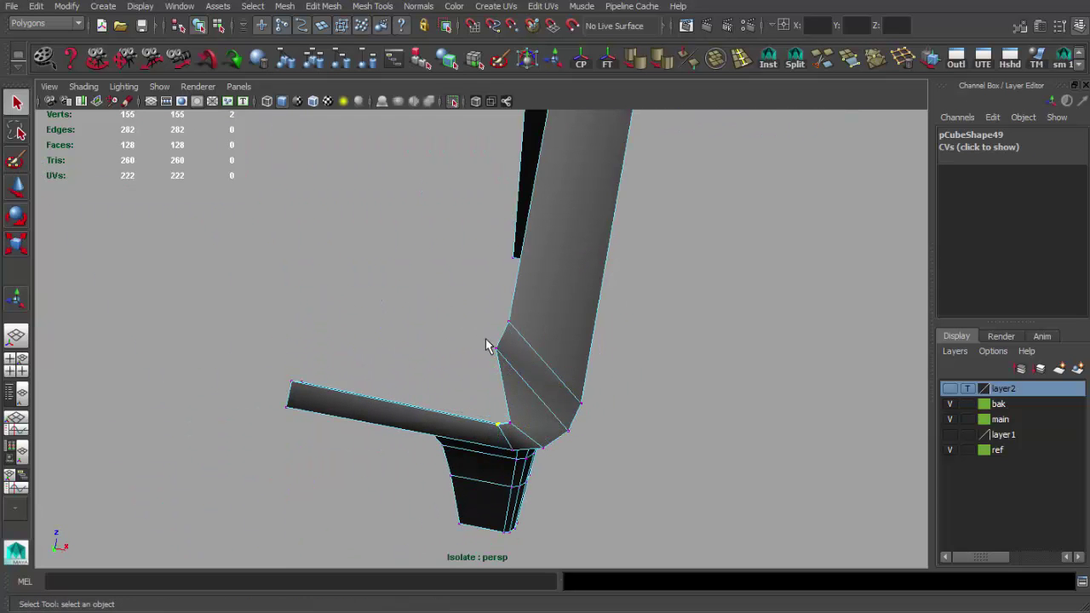
pyautogui.moveTo(491, 316)
pyautogui.keyDown('alt'); pyautogui.mouseDown()
pyautogui.moveTo(518, 299)
pyautogui.moveTo(491, 379)
pyautogui.mouseUp(); pyautogui.keyUp('alt')
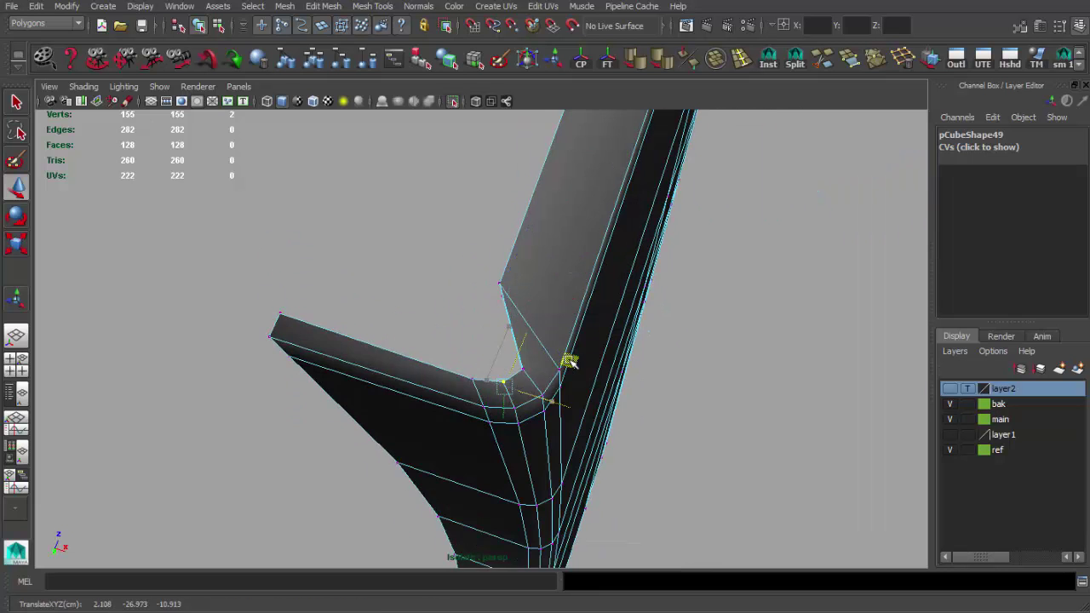
pyautogui.click(634, 407)
pyautogui.moveTo(634, 406)
pyautogui.keyDown('alt'); pyautogui.mouseDown()
pyautogui.moveTo(827, 420)
pyautogui.moveTo(508, 341)
pyautogui.moveTo(531, 287)
pyautogui.moveTo(475, 353)
pyautogui.moveTo(621, 333)
pyautogui.moveTo(568, 244)
pyautogui.moveTo(563, 352)
pyautogui.moveTo(521, 383)
pyautogui.moveTo(721, 394)
pyautogui.moveTo(574, 338)
pyautogui.moveTo(503, 372)
pyautogui.moveTo(511, 361)
pyautogui.moveTo(538, 397)
pyautogui.mouseUp(); pyautogui.keyUp('alt')
pyautogui.click(474, 352)
# - Nudge the corner vertex onto the reference outline in the maximized side view, then check it in perspective
pyautogui.click(559, 322)
pyautogui.press('w')
pyautogui.press('q')
pyautogui.press('w')
pyautogui.press('space')
pyautogui.press('space')
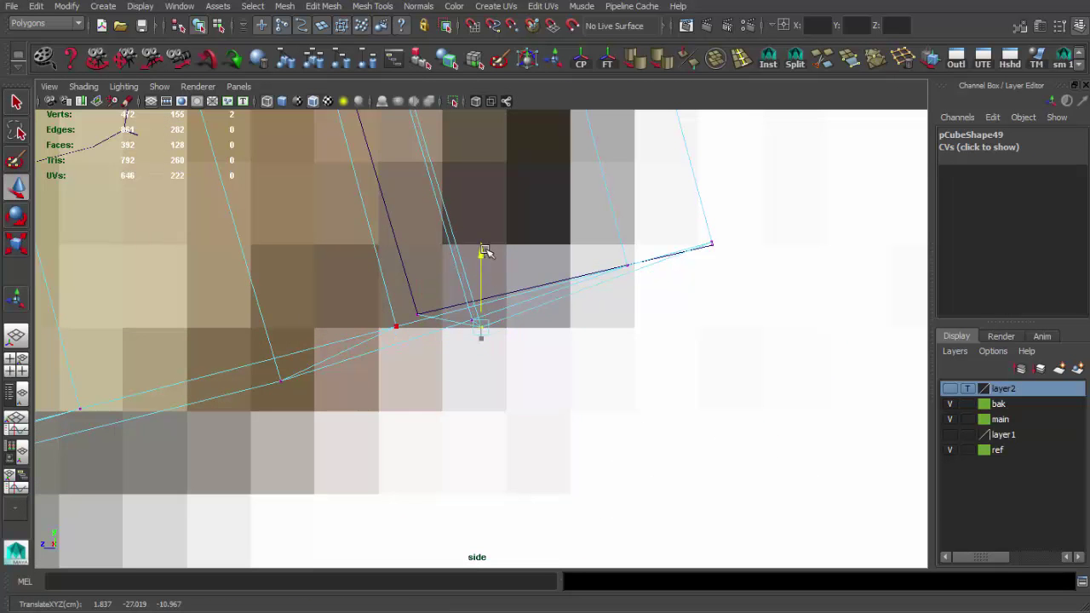
pyautogui.moveTo(471, 338)
pyautogui.keyDown('alt'); pyautogui.mouseDown(button='right')
pyautogui.moveTo(457, 340)
pyautogui.moveTo(450, 370)
pyautogui.mouseUp(button='right'); pyautogui.keyUp('alt')
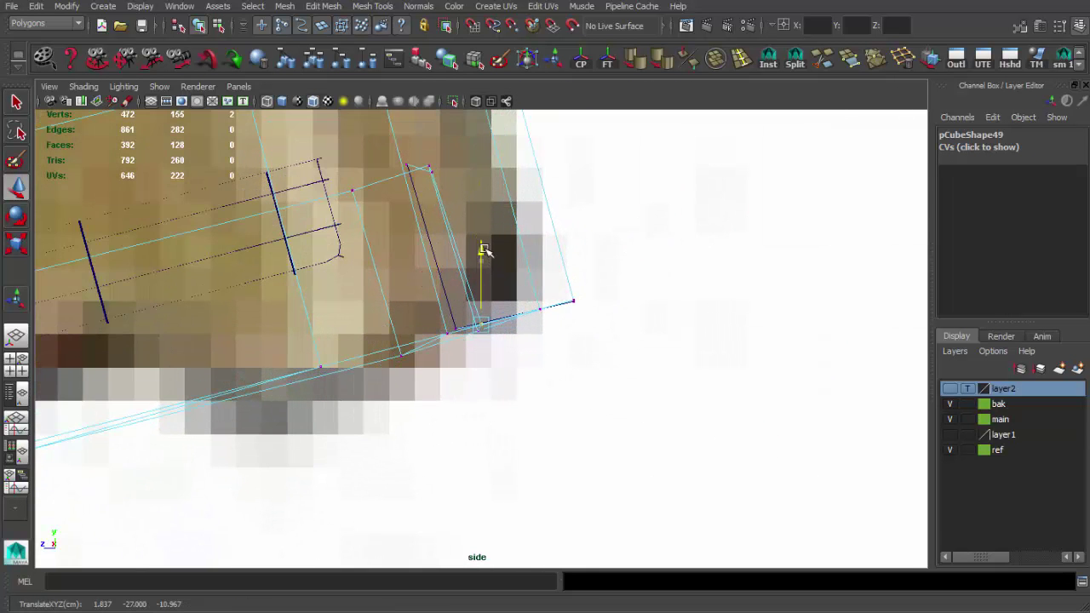
pyautogui.keyDown('alt'); pyautogui.moveTo(450, 369); pyautogui.dragTo(376, 293, button='middle'); pyautogui.keyUp('alt')
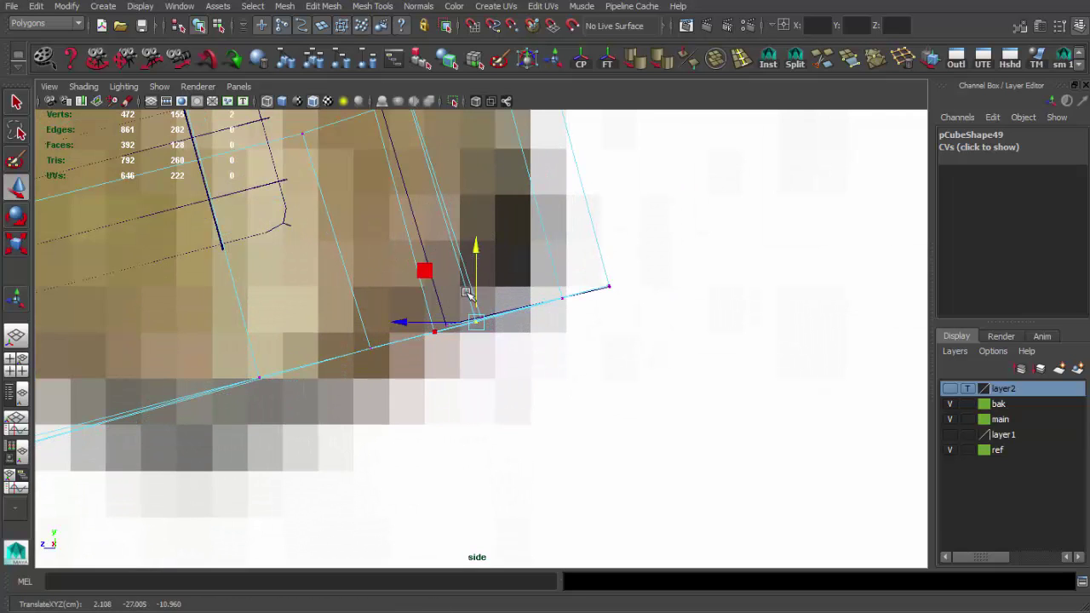
pyautogui.press('q')
pyautogui.press('space')
pyautogui.press('space')
pyautogui.click(594, 373)
pyautogui.moveTo(594, 372)
pyautogui.keyDown('alt'); pyautogui.mouseDown()
pyautogui.moveTo(704, 282)
pyautogui.moveTo(467, 300)
pyautogui.moveTo(608, 321)
pyautogui.mouseUp(); pyautogui.keyUp('alt')
# - In the side view, insert edge loops beside the upper rib grooves
pyautogui.click(608, 321)
pyautogui.press('space')
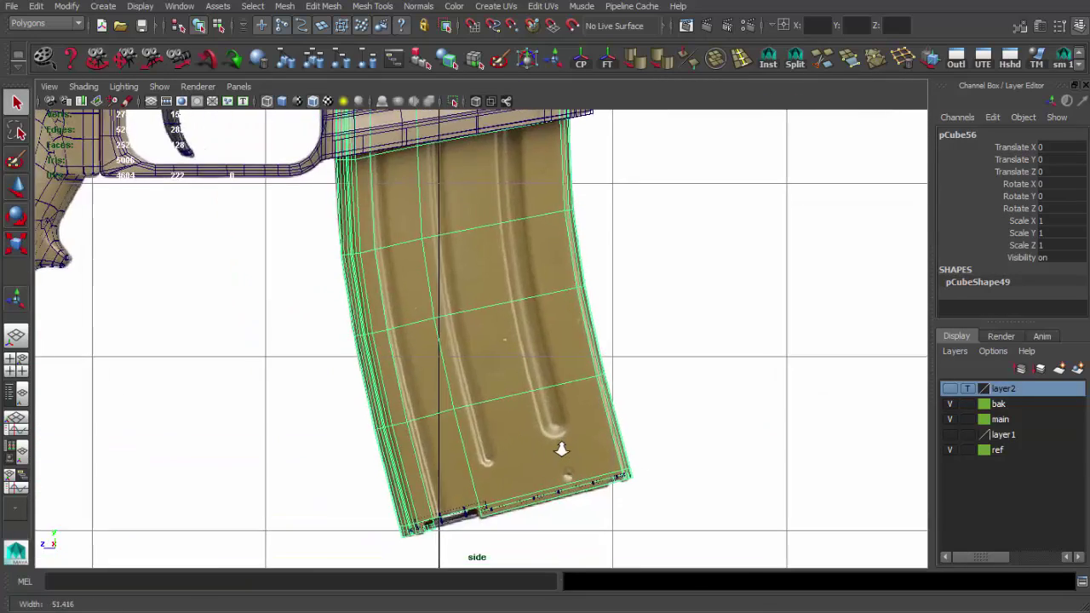
pyautogui.keyDown('alt'); pyautogui.moveTo(559, 445); pyautogui.dragTo(730, 258, button='right'); pyautogui.keyUp('alt')
pyautogui.click(769, 64)
pyautogui.click(505, 479)
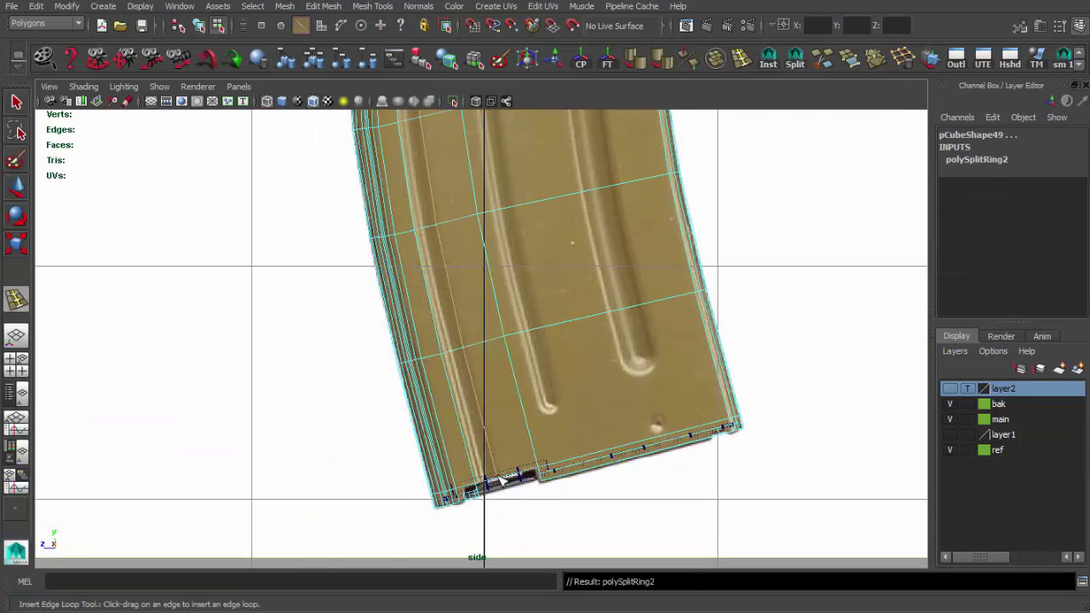
pyautogui.keyDown('alt'); pyautogui.moveTo(505, 479); pyautogui.dragTo(506, 306, button='right'); pyautogui.keyUp('alt')
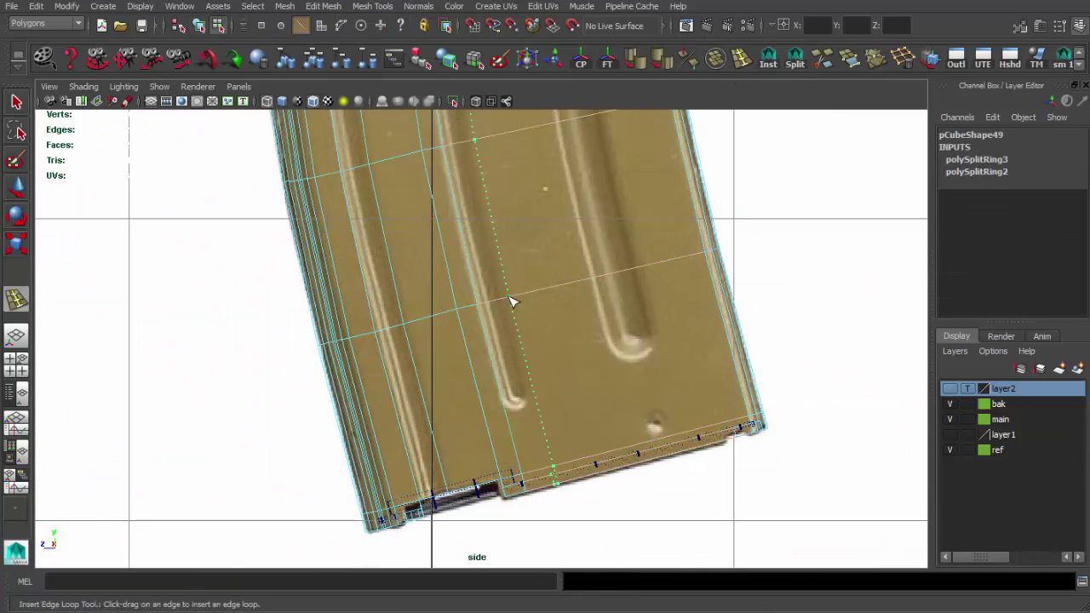
pyautogui.click(511, 301)
pyautogui.keyDown('alt'); pyautogui.moveTo(511, 300); pyautogui.dragTo(469, 334, button='middle'); pyautogui.keyUp('alt')
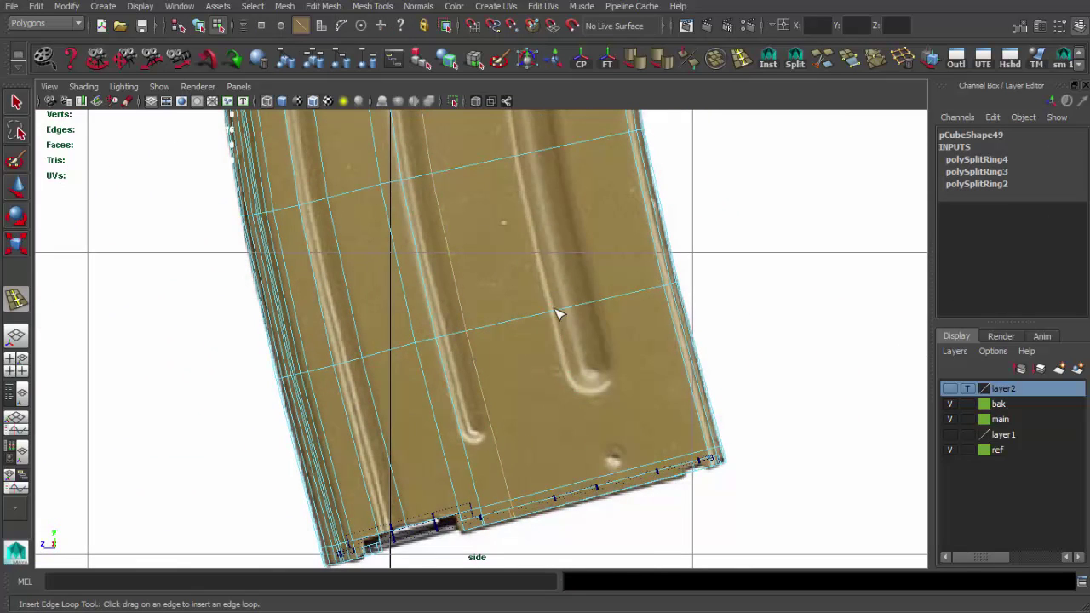
pyautogui.click(601, 391)
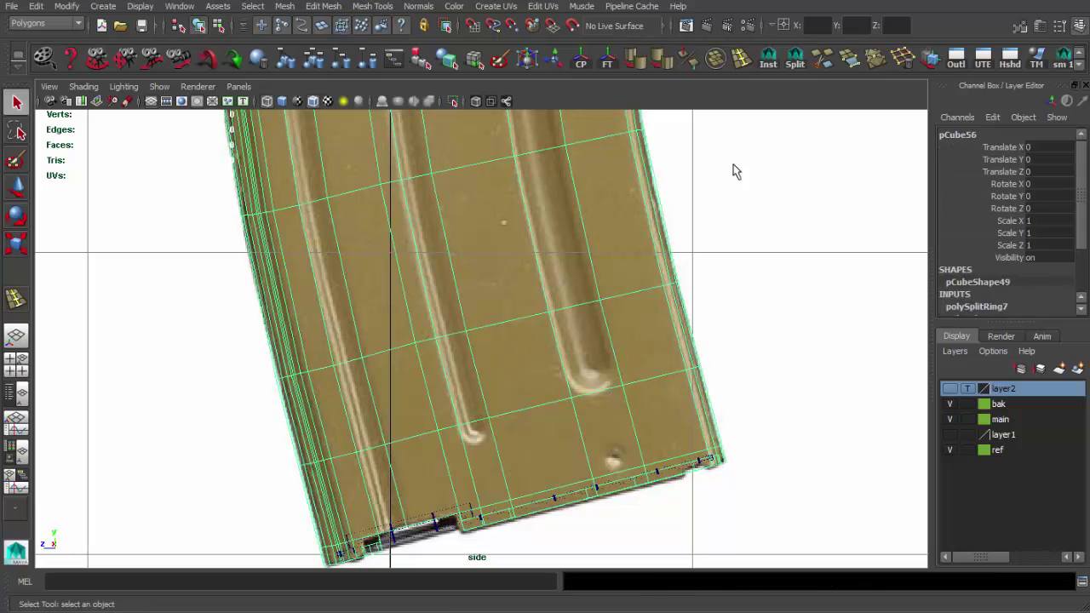
# - Add edge loops at the groove ends and one across the magazine's top
pyautogui.click(735, 170)
pyautogui.keyDown('alt'); pyautogui.moveTo(599, 404); pyautogui.dragTo(621, 383, button='middle'); pyautogui.keyUp('alt')
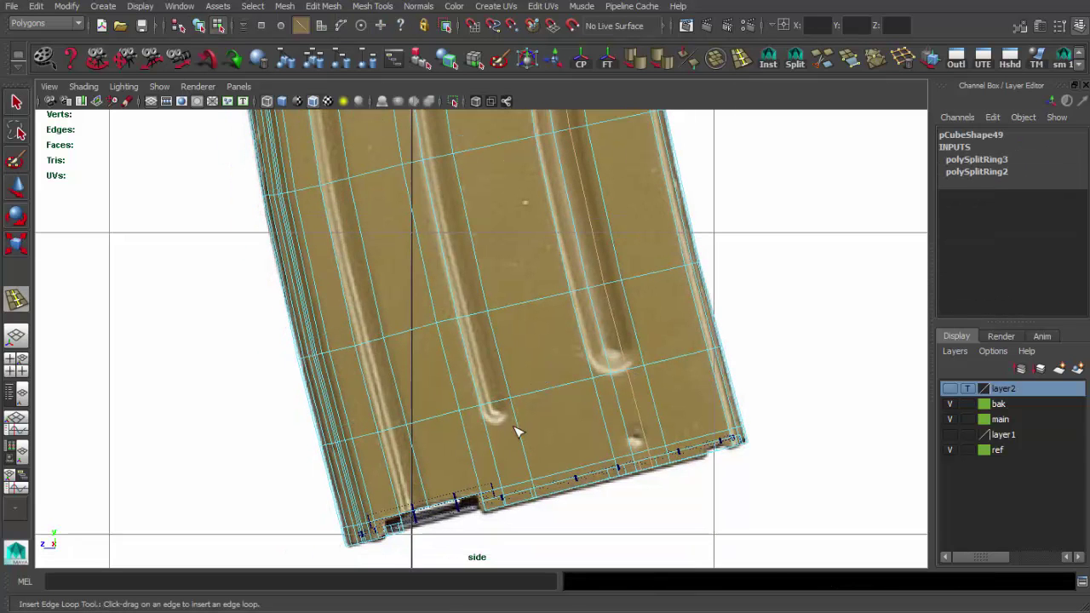
pyautogui.click(520, 424)
pyautogui.press('space')
pyautogui.click(580, 402)
pyautogui.moveTo(504, 372)
pyautogui.keyDown('alt'); pyautogui.mouseDown()
pyautogui.moveTo(475, 367)
pyautogui.moveTo(552, 345)
pyautogui.moveTo(557, 370)
pyautogui.moveTo(616, 372)
pyautogui.mouseUp(); pyautogui.keyUp('alt')
pyautogui.press('q')
pyautogui.click(550, 390)
pyautogui.keyDown('shift'); pyautogui.moveTo(511, 304); pyautogui.dragTo(504, 286, button='right'); pyautogui.keyUp('shift')
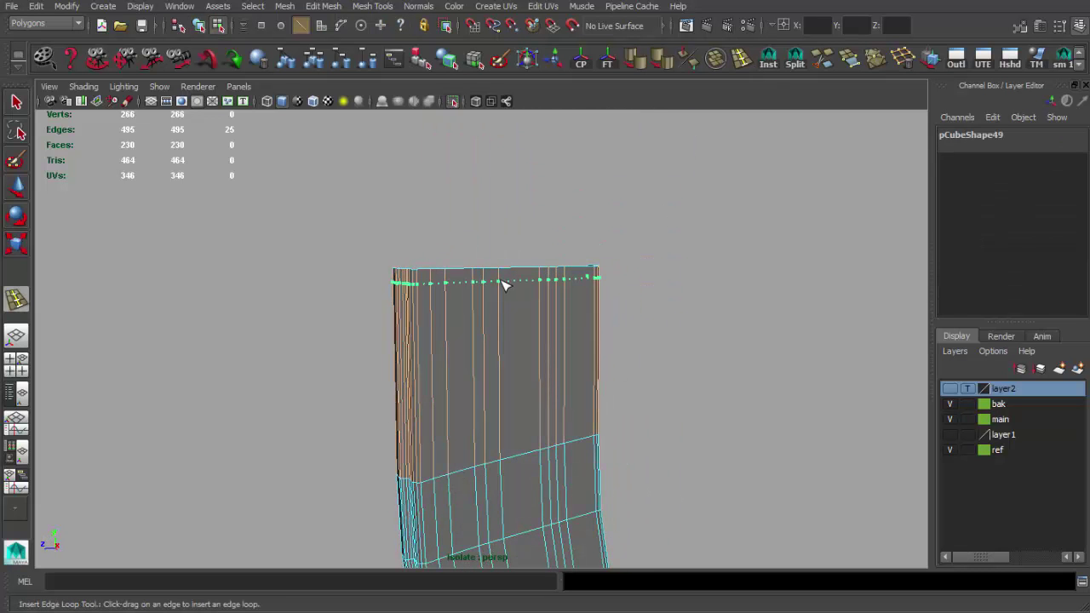
# - Select the strip of groove faces on the magazine's top
pyautogui.moveTo(501, 317)
pyautogui.keyDown('alt'); pyautogui.mouseDown()
pyautogui.moveTo(514, 351)
pyautogui.moveTo(445, 263)
pyautogui.mouseUp(); pyautogui.keyUp('alt')
pyautogui.press('space')
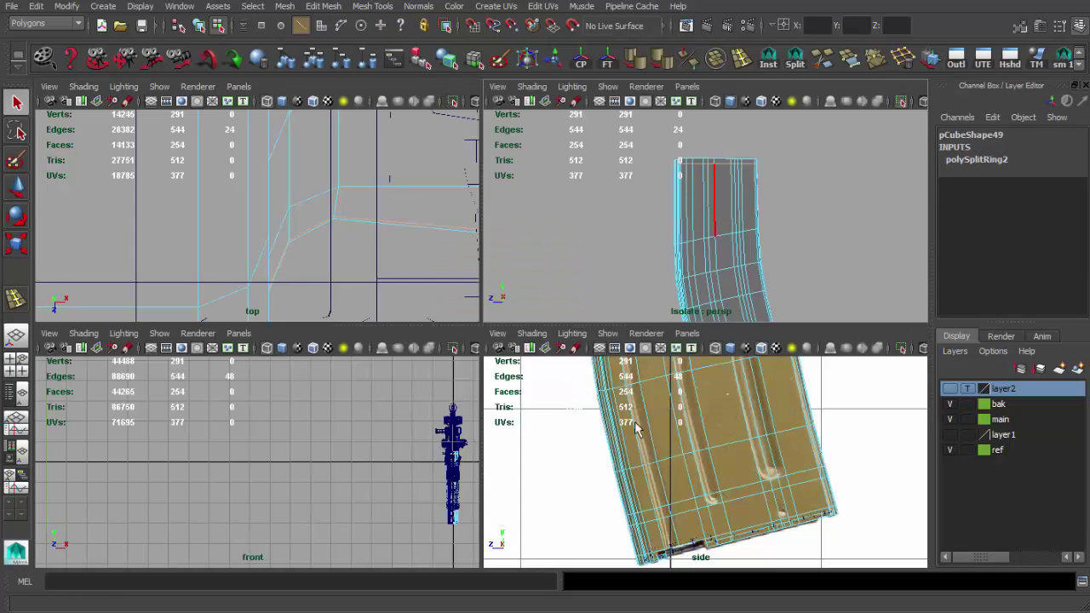
pyautogui.press('space')
pyautogui.keyDown('alt'); pyautogui.moveTo(486, 390); pyautogui.dragTo(493, 378, button='middle'); pyautogui.keyUp('alt')
pyautogui.press('space')
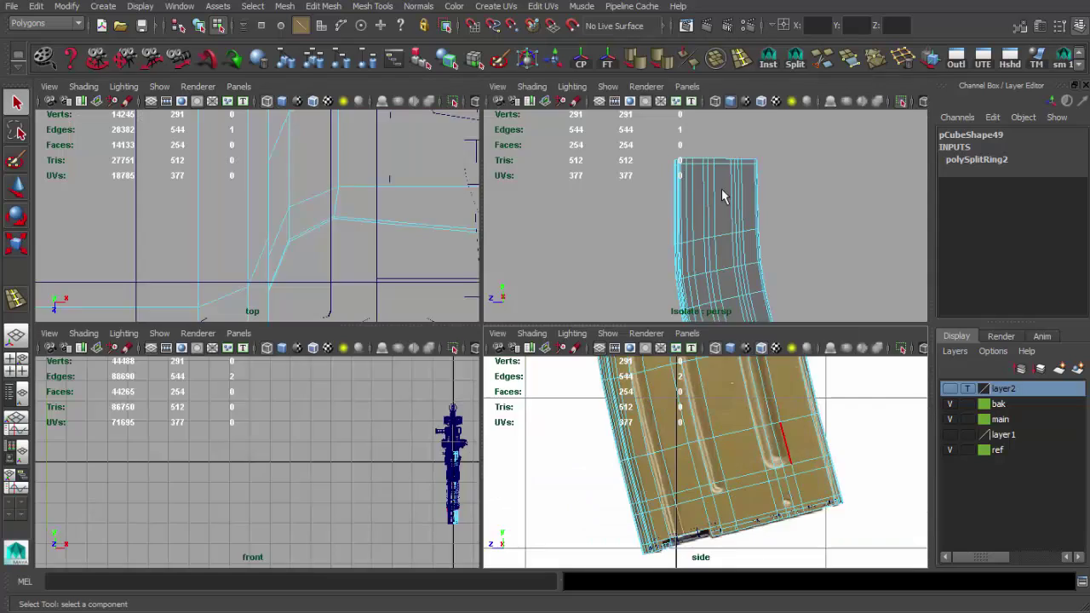
pyautogui.press('space')
pyautogui.scroll(3, 482, 281)
pyautogui.moveTo(499, 316)
pyautogui.keyDown('alt'); pyautogui.mouseDown()
pyautogui.moveTo(481, 468)
pyautogui.moveTo(470, 451)
pyautogui.mouseUp(); pyautogui.keyUp('alt')
pyautogui.keyDown('shift'); pyautogui.doubleClick(480, 469); pyautogui.keyUp('shift')
pyautogui.press('space')
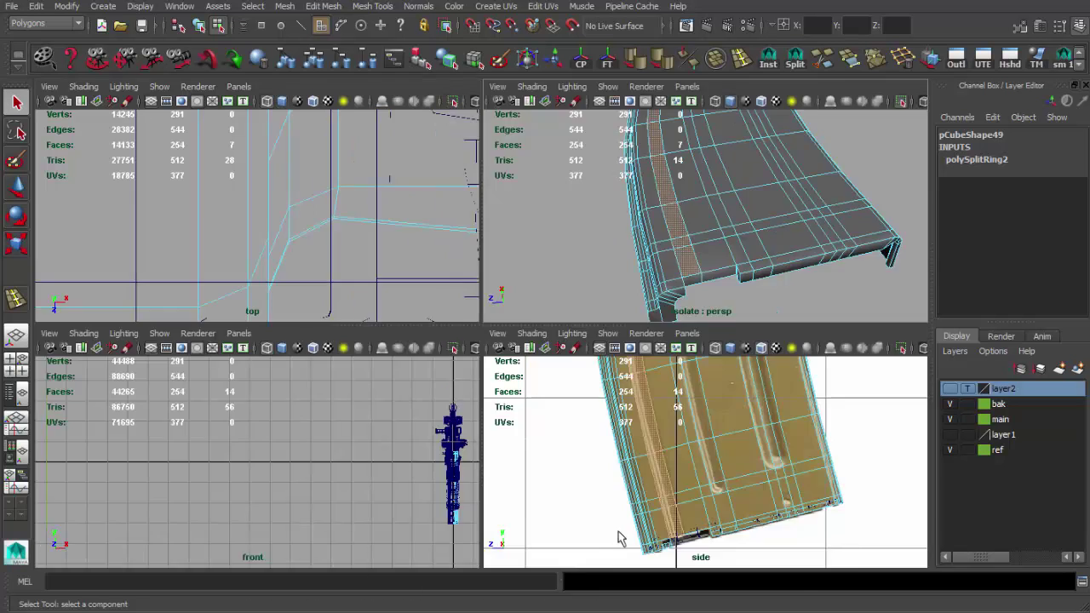
pyautogui.press('space')
# - Slide the rib edge loop into position in the side view
pyautogui.scroll(2, 474, 357)
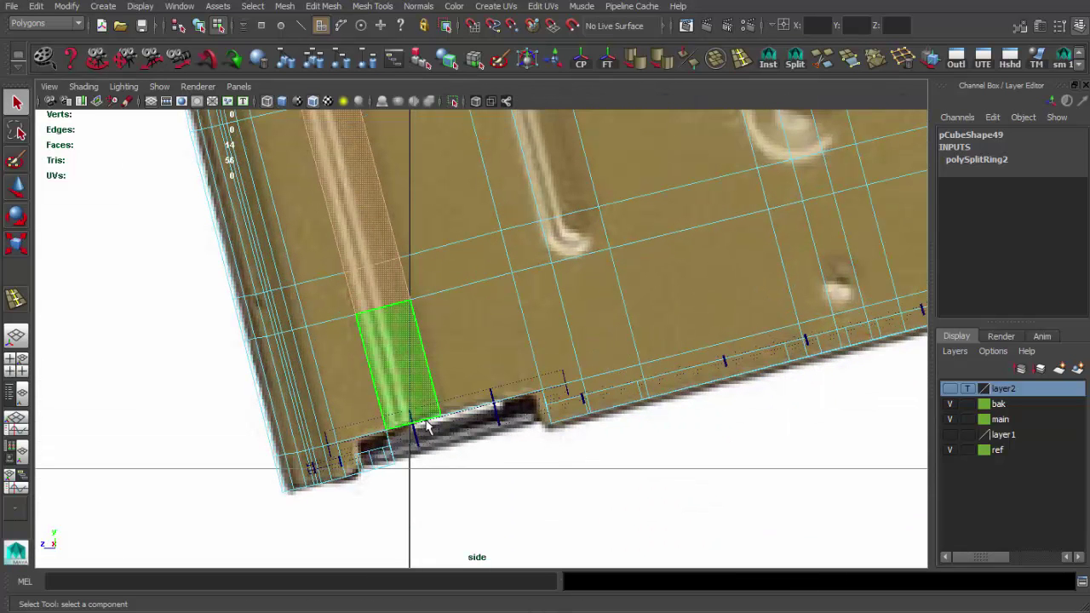
pyautogui.keyDown('shift'); pyautogui.moveTo(475, 357); pyautogui.dragTo(400, 428, button='right'); pyautogui.keyUp('shift')
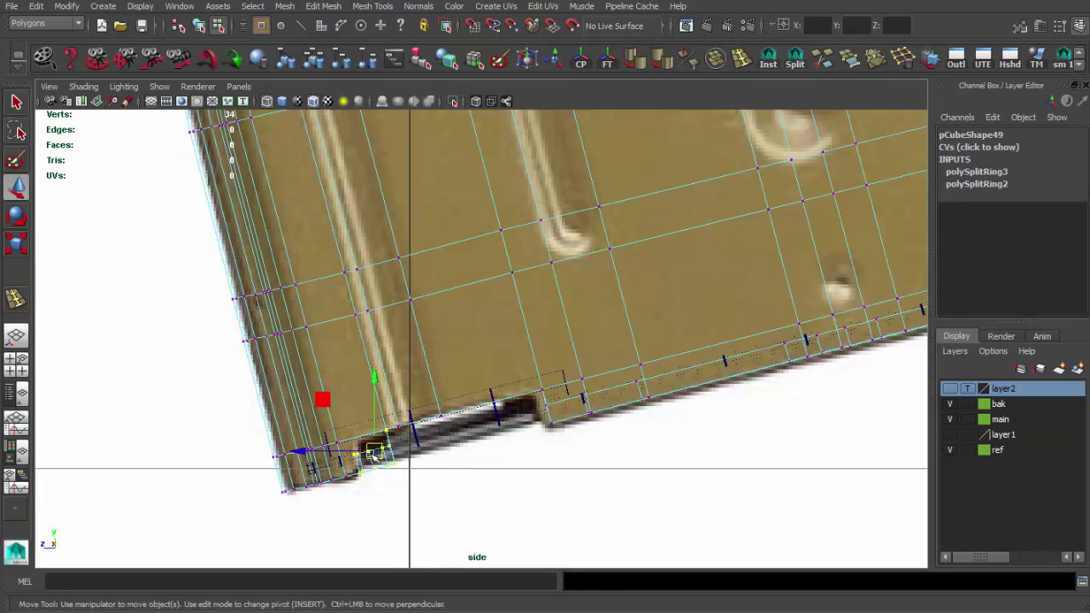
pyautogui.press('w')
pyautogui.keyDown('alt'); pyautogui.moveTo(363, 457); pyautogui.dragTo(363, 483, button='middle'); pyautogui.keyUp('alt')
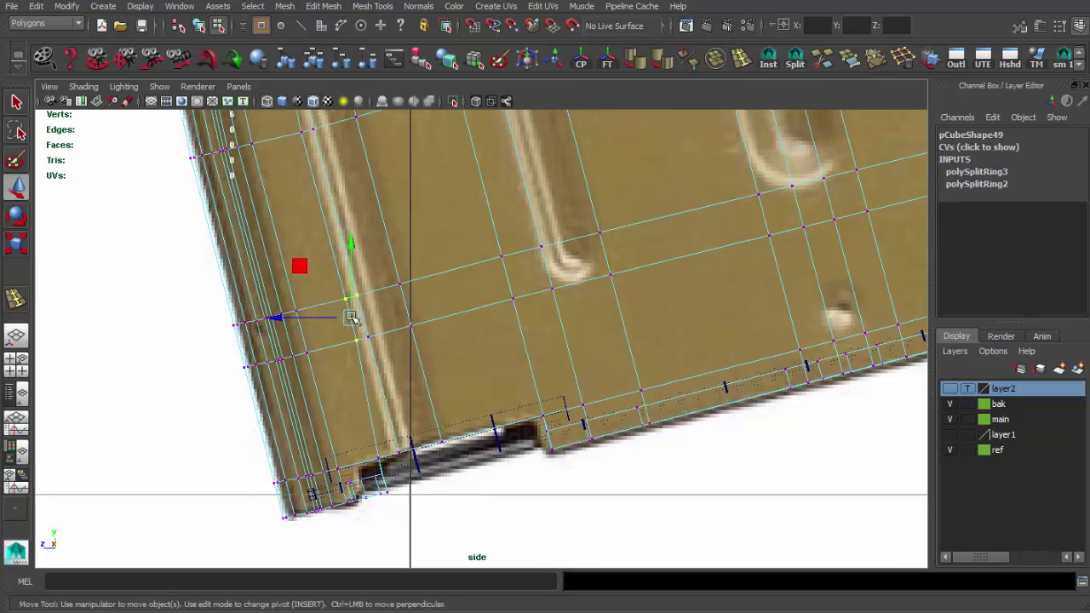
pyautogui.moveTo(387, 418); pyautogui.dragTo(349, 315, button='right')
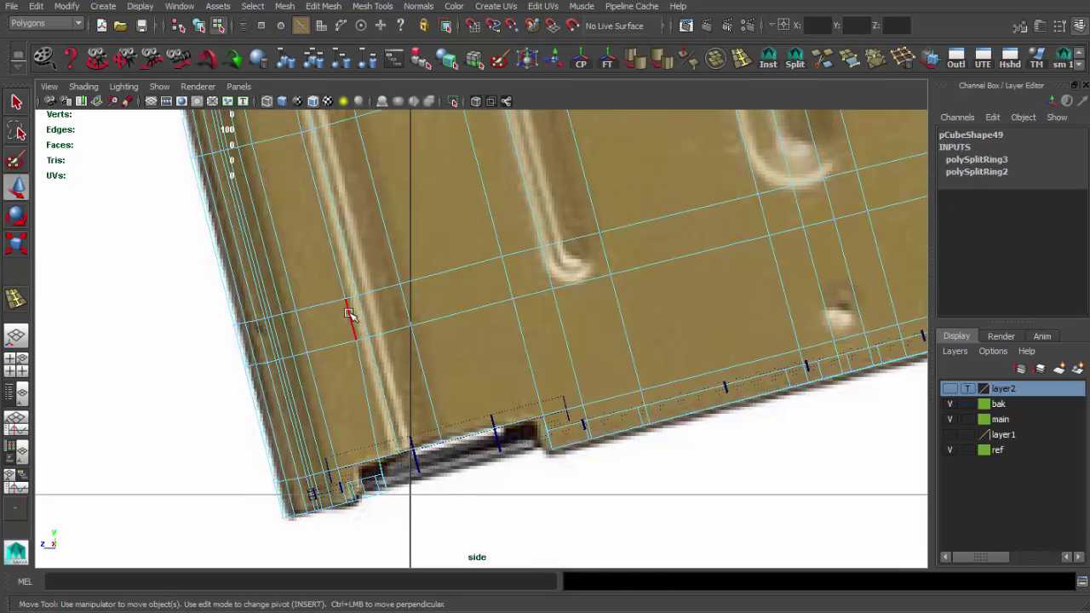
pyautogui.keyDown('shift'); pyautogui.moveTo(373, 405); pyautogui.dragTo(380, 444, button='right'); pyautogui.keyUp('shift')
pyautogui.keyDown('shift'); pyautogui.moveTo(375, 510); pyautogui.dragTo(375, 510, button='right'); pyautogui.keyUp('shift')
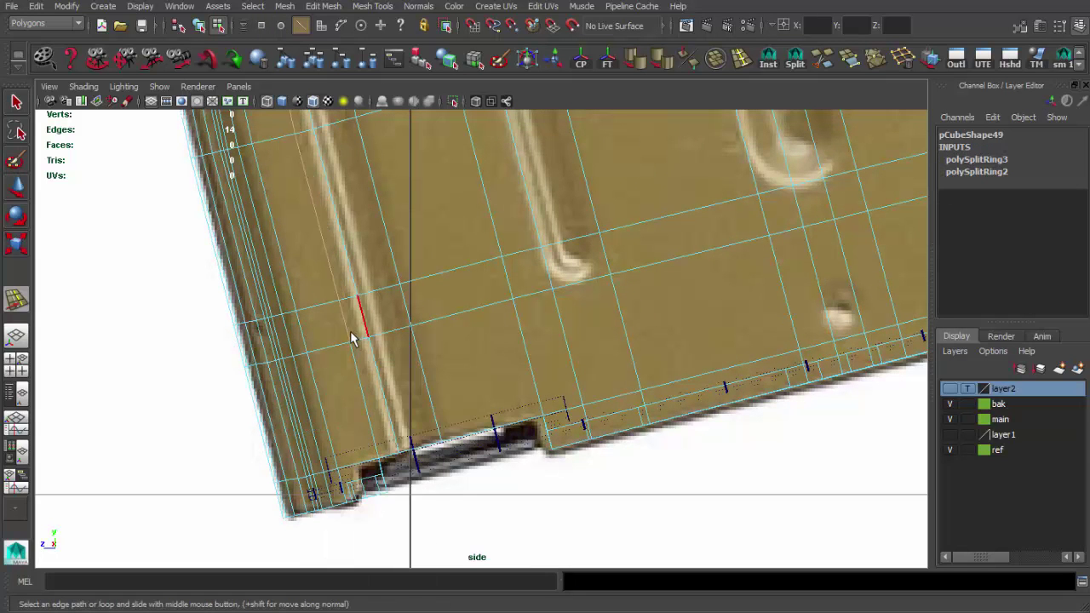
pyautogui.doubleClick(393, 331)
# - Extrude the groove strip faces and the groove-end face in perspective
pyautogui.press('space')
pyautogui.press('space')
pyautogui.keyDown('alt'); pyautogui.moveTo(477, 219); pyautogui.dragTo(458, 245); pyautogui.keyUp('alt')
pyautogui.keyDown('alt'); pyautogui.moveTo(458, 245); pyautogui.dragTo(516, 496, button='right'); pyautogui.keyUp('alt')
pyautogui.click(438, 258)
pyautogui.hotkey('ctrl', 'e')
pyautogui.moveTo(442, 251); pyautogui.dragTo(434, 182)
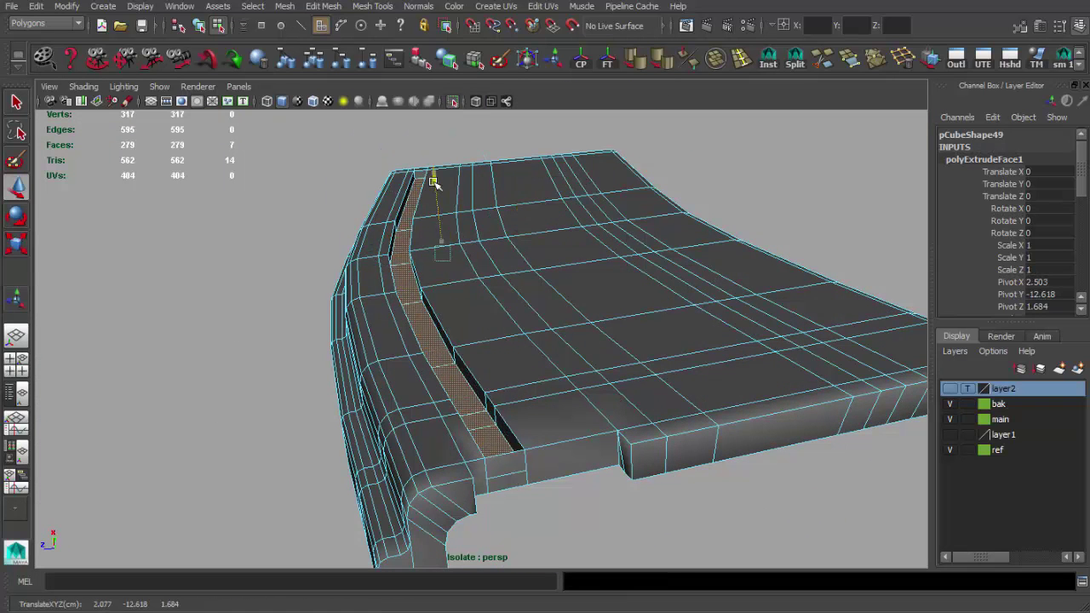
pyautogui.hotkey('ctrl', 'z')
pyautogui.hotkey('ctrl', 'z')
pyautogui.click(392, 191)
pyautogui.hotkey('ctrl', 'e')
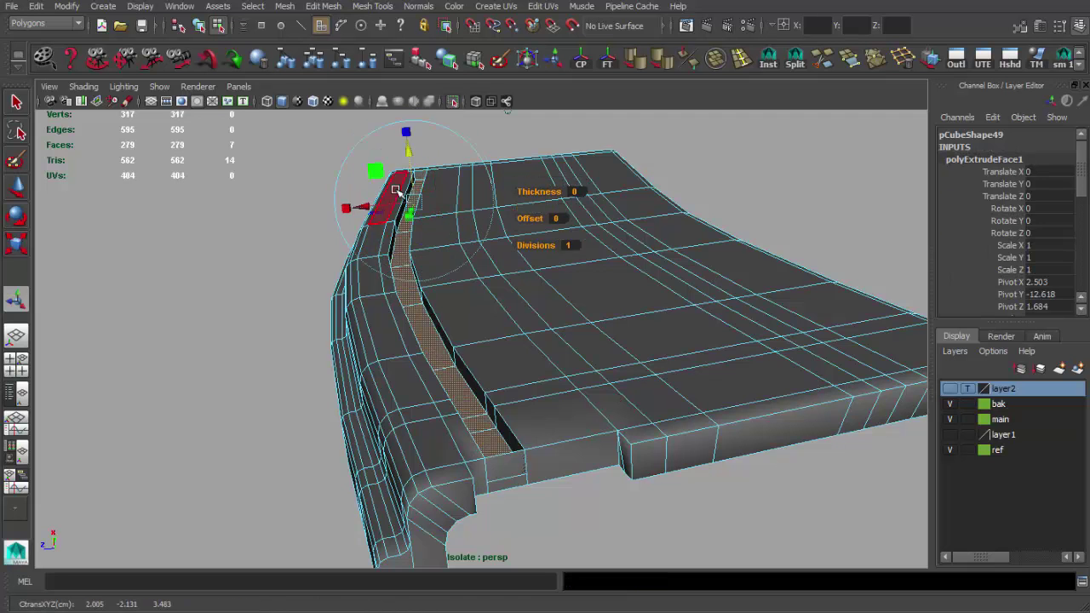
# - Delete the groove's end face to open the channel and push the groove edges into place
pyautogui.keyDown('alt'); pyautogui.moveTo(446, 246); pyautogui.dragTo(498, 407); pyautogui.keyUp('alt')
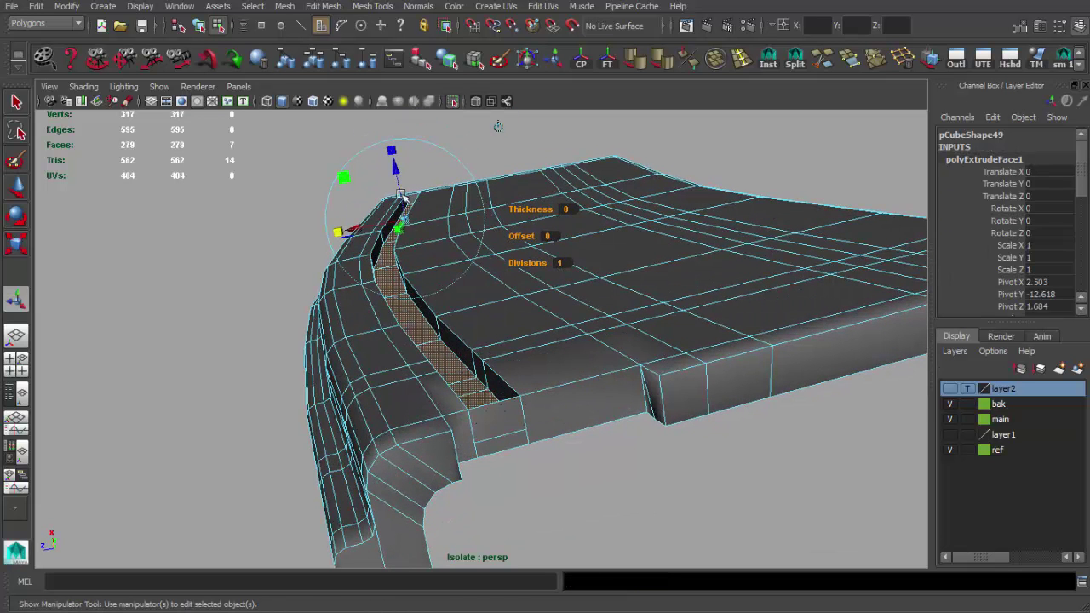
pyautogui.press('q')
pyautogui.click(504, 426)
pyautogui.press('Delete')
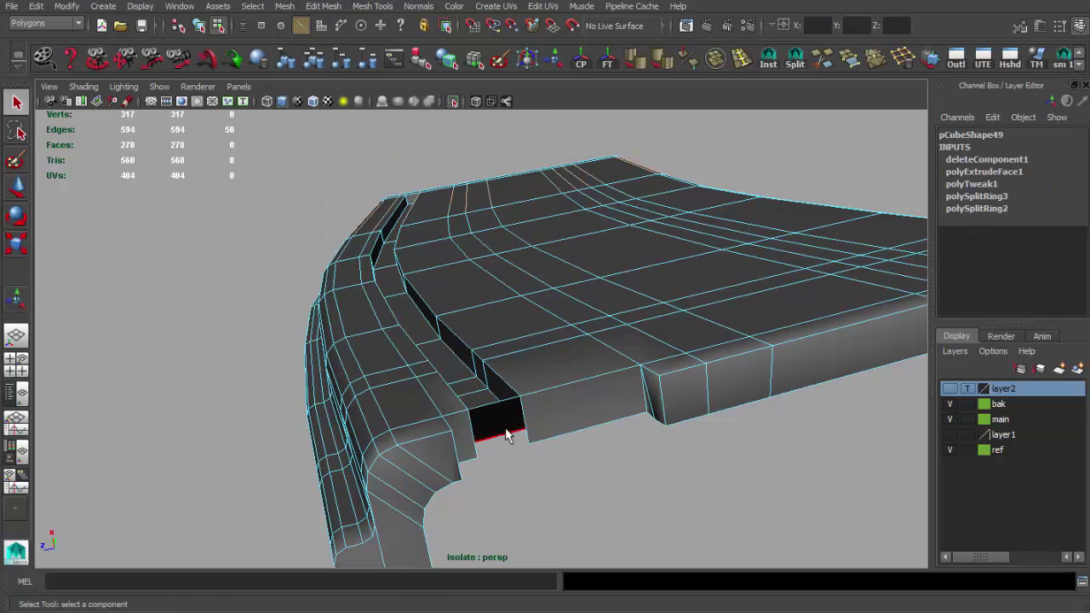
pyautogui.keyDown('alt'); pyautogui.moveTo(517, 428); pyautogui.dragTo(512, 407); pyautogui.keyUp('alt')
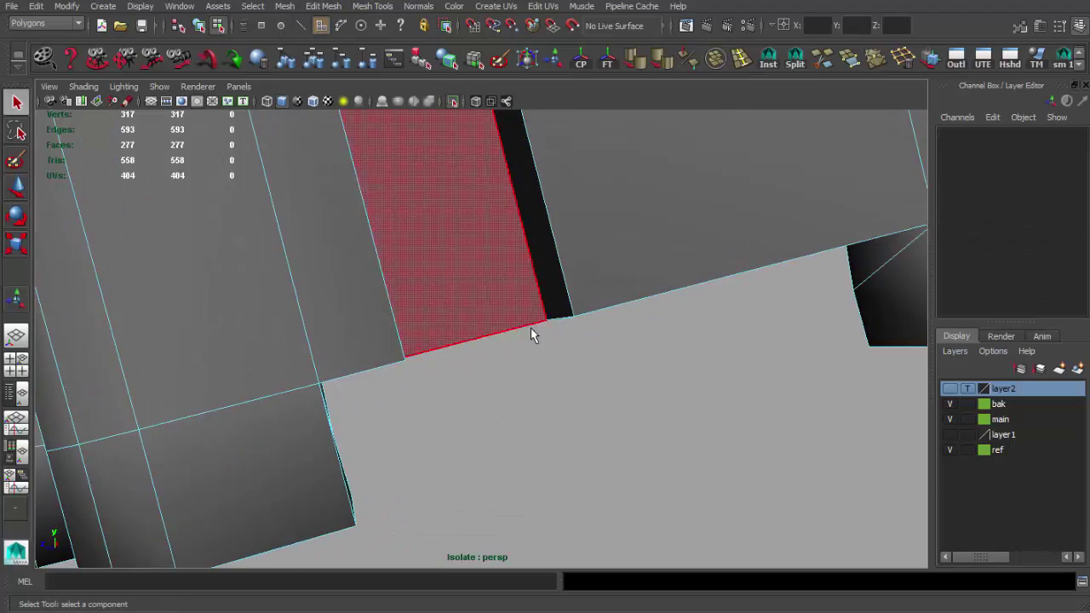
pyautogui.keyDown('alt'); pyautogui.moveTo(531, 332); pyautogui.dragTo(495, 343); pyautogui.keyUp('alt')
pyautogui.doubleClick(463, 292)
pyautogui.scroll(-5, 499, 304)
pyautogui.press('w')
pyautogui.moveTo(499, 304)
pyautogui.keyDown('alt'); pyautogui.mouseDown()
pyautogui.moveTo(471, 345)
pyautogui.moveTo(294, 252)
pyautogui.moveTo(369, 243)
pyautogui.moveTo(502, 319)
pyautogui.moveTo(381, 290)
pyautogui.mouseUp(); pyautogui.keyUp('alt')
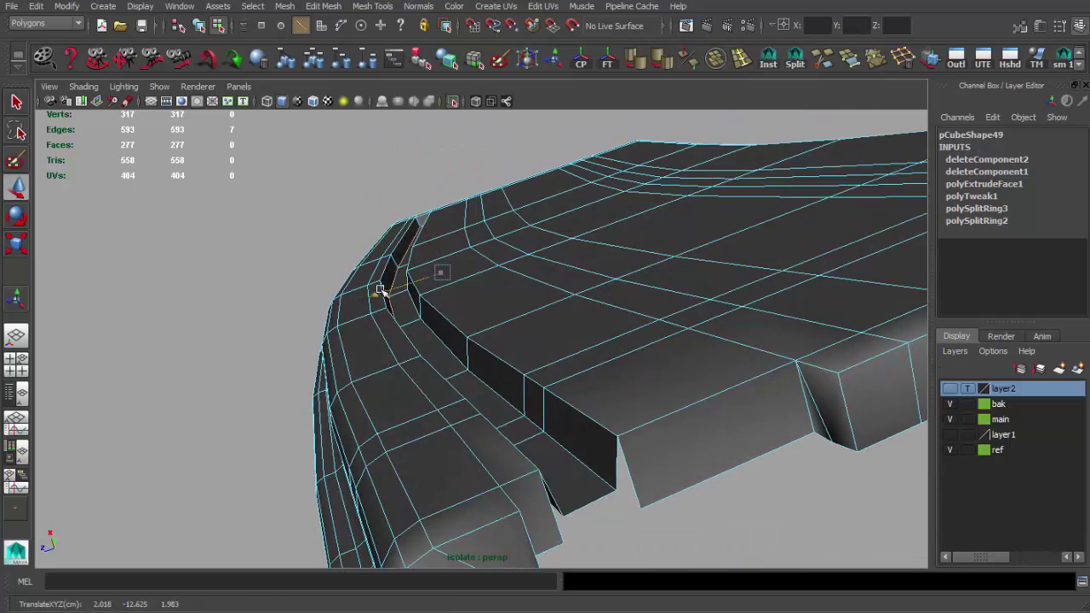
# - Return to object mode and frame the whole magazine to review the recessed notch
pyautogui.keyDown('alt'); pyautogui.moveTo(523, 437); pyautogui.dragTo(413, 202); pyautogui.keyUp('alt')
pyautogui.press('w')
pyautogui.press('F8')
pyautogui.press('f')
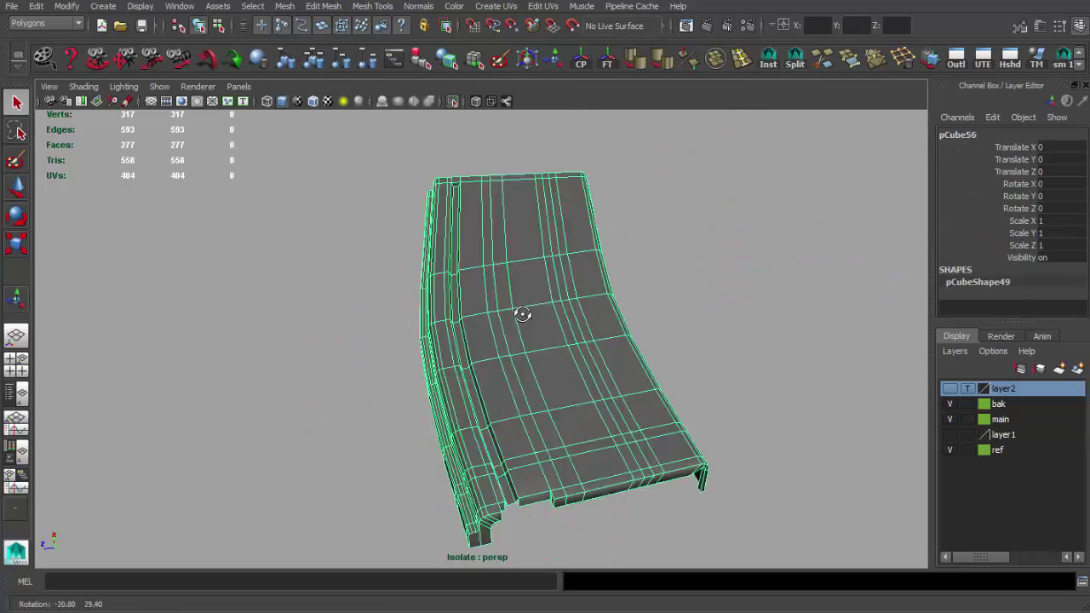
pyautogui.press('q')
pyautogui.scroll(5, 523, 312)
pyautogui.click(740, 62)
# - Place a new edge loop beside the notch and check the smoothed preview
pyautogui.click(457, 284)
pyautogui.press('3')
pyautogui.press('q')
pyautogui.click(434, 252)
pyautogui.press('1')
pyautogui.press('w')
pyautogui.moveTo(433, 252)
pyautogui.keyDown('alt'); pyautogui.mouseDown()
pyautogui.moveTo(442, 287)
pyautogui.moveTo(481, 328)
pyautogui.mouseUp(); pyautogui.keyUp('alt')
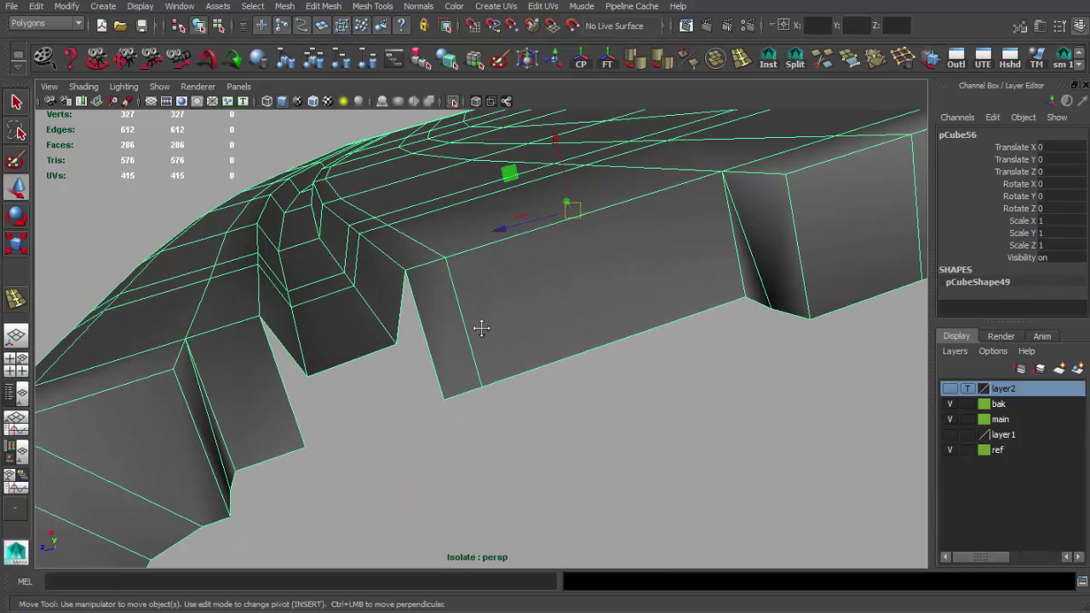
# - Fill the open groove end with a new face using Append to Polygon
pyautogui.click(850, 60)
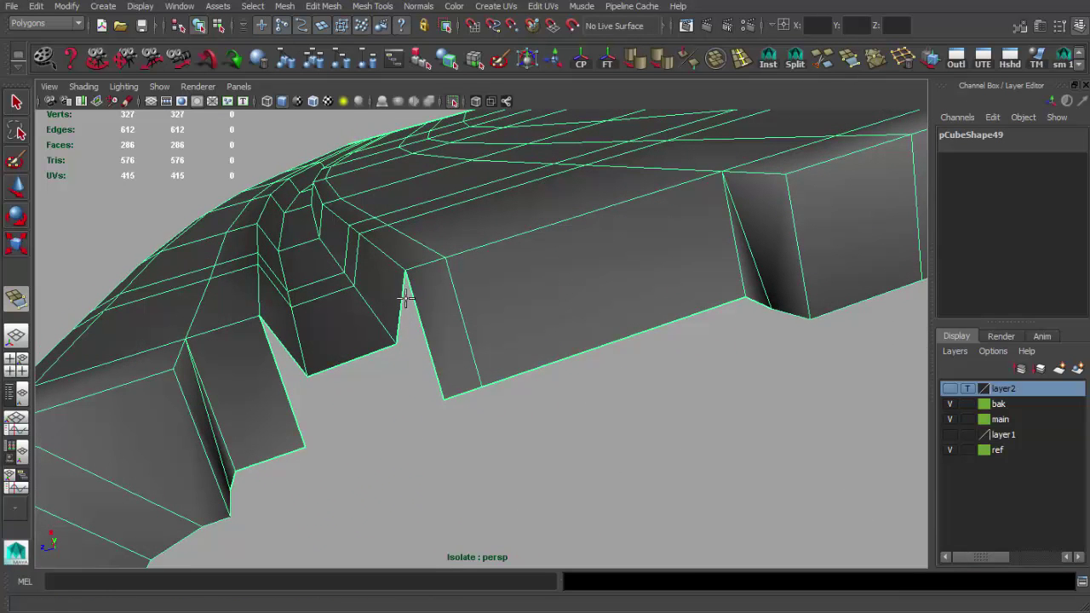
pyautogui.click(313, 393)
pyautogui.click(415, 368)
pyautogui.press('q')
# - Select the edge at the groove top, then scale and move it so the end tapers
pyautogui.moveTo(494, 391)
pyautogui.keyDown('alt'); pyautogui.mouseDown()
pyautogui.moveTo(533, 352)
pyautogui.moveTo(509, 457)
pyautogui.moveTo(434, 388)
pyautogui.moveTo(519, 431)
pyautogui.moveTo(591, 511)
pyautogui.moveTo(450, 352)
pyautogui.moveTo(494, 424)
pyautogui.mouseUp(); pyautogui.keyUp('alt')
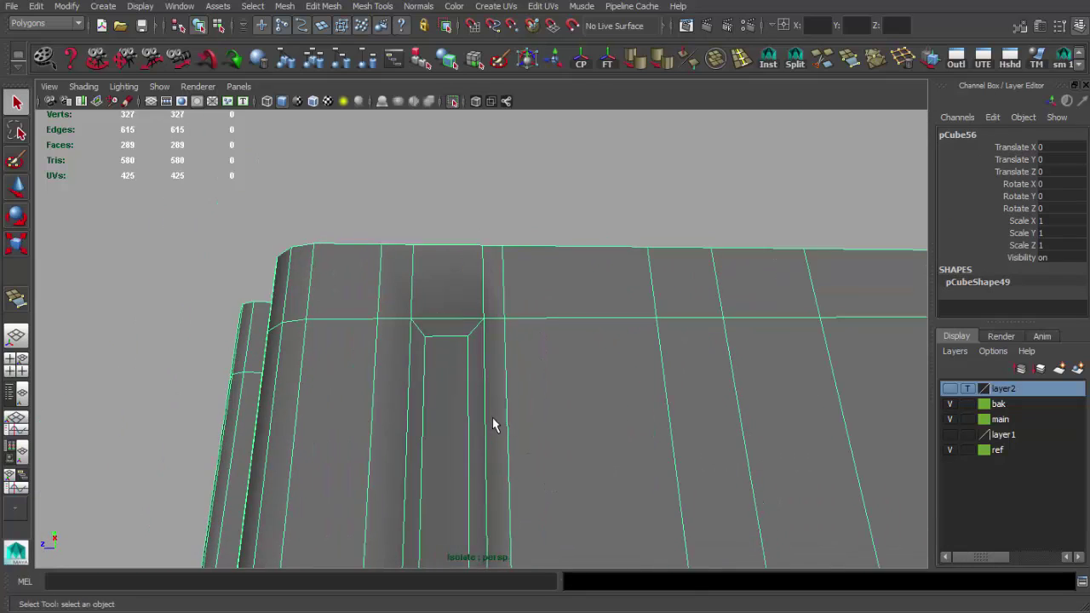
pyautogui.press('F10')
pyautogui.click(482, 289)
pyautogui.press('r')
pyautogui.moveTo(448, 351)
pyautogui.keyDown('alt'); pyautogui.mouseDown()
pyautogui.moveTo(474, 401)
pyautogui.moveTo(491, 281)
pyautogui.mouseUp(); pyautogui.keyUp('alt')
pyautogui.press('w')
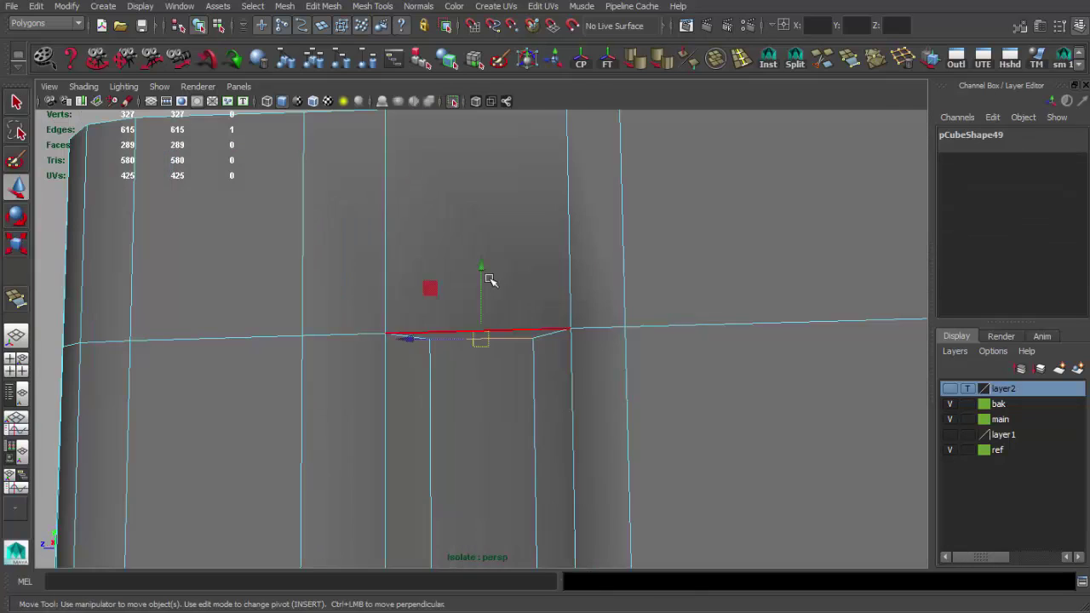
pyautogui.moveTo(568, 346)
pyautogui.keyDown('alt'); pyautogui.mouseDown()
pyautogui.moveTo(499, 233)
pyautogui.moveTo(474, 316)
pyautogui.moveTo(482, 287)
pyautogui.mouseUp(); pyautogui.keyUp('alt')
# - Insert an edge loop just below the groove top and tidy its vertices
pyautogui.click(526, 396)
pyautogui.press('q')
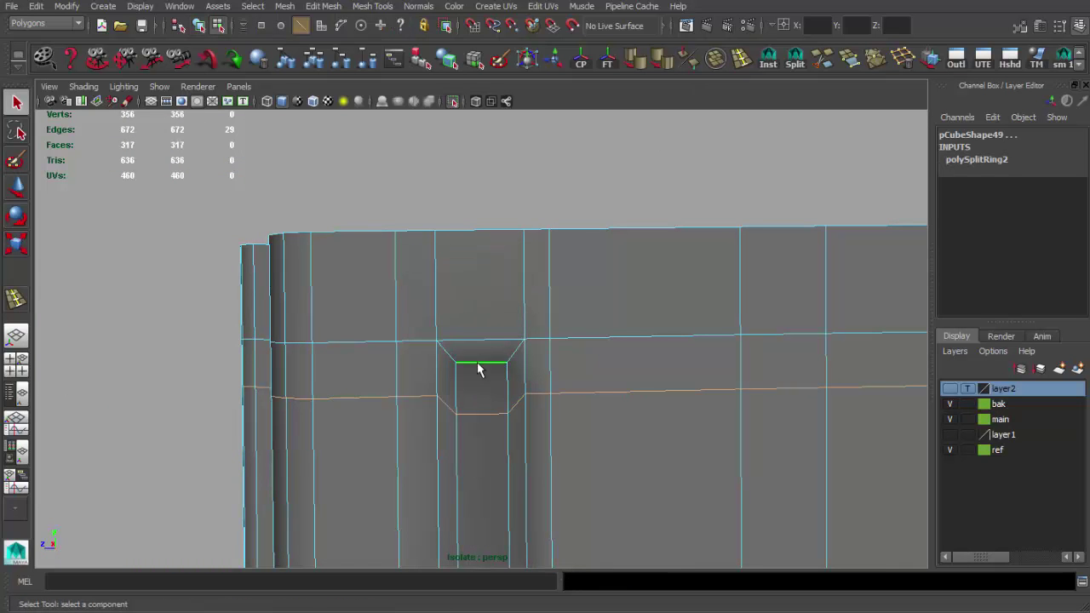
pyautogui.moveTo(414, 362)
pyautogui.keyDown('alt'); pyautogui.mouseDown()
pyautogui.moveTo(480, 297)
pyautogui.moveTo(485, 384)
pyautogui.moveTo(473, 344)
pyautogui.mouseUp(); pyautogui.keyUp('alt')
pyautogui.press('q')
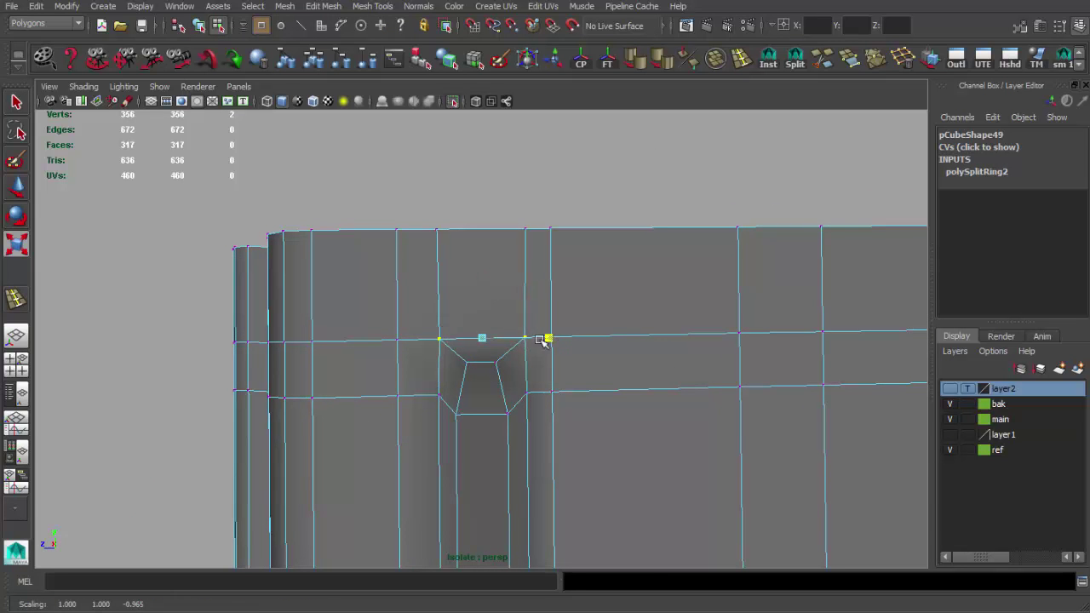
pyautogui.press('F8')
pyautogui.moveTo(513, 341)
pyautogui.keyDown('alt'); pyautogui.mouseDown()
pyautogui.moveTo(564, 292)
pyautogui.moveTo(676, 109)
pyautogui.moveTo(511, 377)
pyautogui.mouseUp(); pyautogui.keyUp('alt')
# - Insert a horizontal edge loop across the magazine body and position it
pyautogui.click(511, 377)
pyautogui.moveTo(511, 487)
pyautogui.keyDown('alt'); pyautogui.mouseDown()
pyautogui.moveTo(503, 382)
pyautogui.moveTo(545, 437)
pyautogui.moveTo(514, 324)
pyautogui.mouseUp(); pyautogui.keyUp('alt')
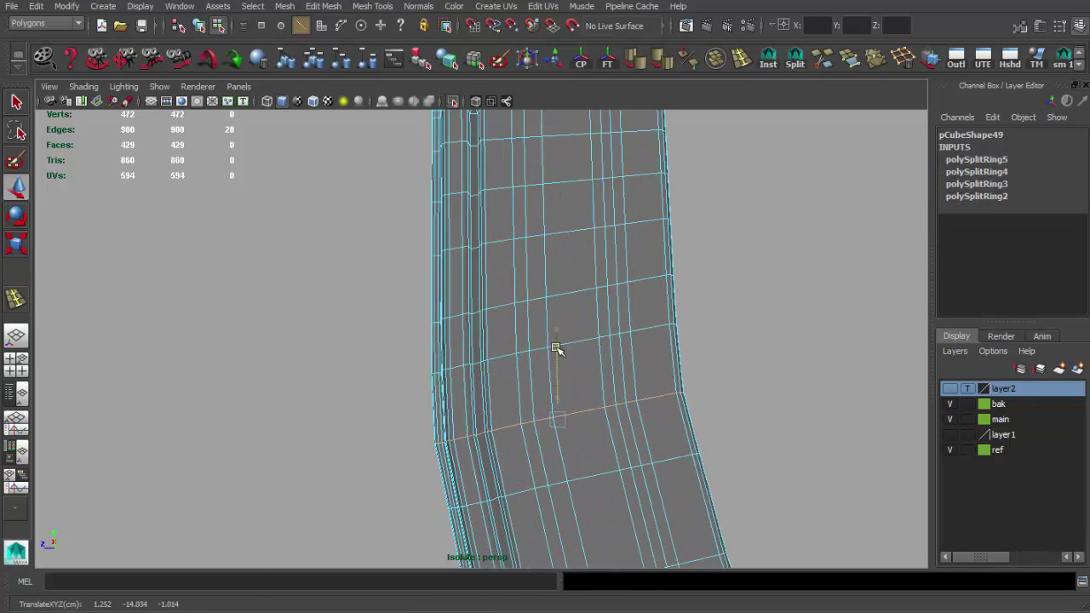
pyautogui.press('w')
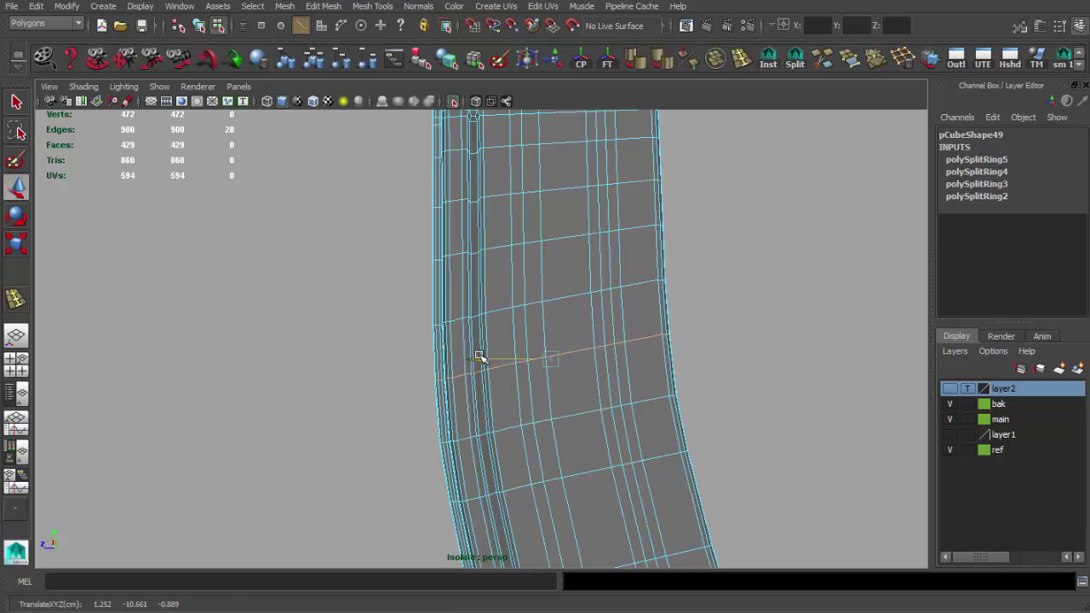
pyautogui.scroll(-3, 480, 357)
# - Add another horizontal edge loop with G and nudge it into place
pyautogui.press('g')
pyautogui.moveTo(480, 357)
pyautogui.keyDown('alt'); pyautogui.mouseDown()
pyautogui.moveTo(536, 439)
pyautogui.moveTo(531, 426)
pyautogui.mouseUp(); pyautogui.keyUp('alt')
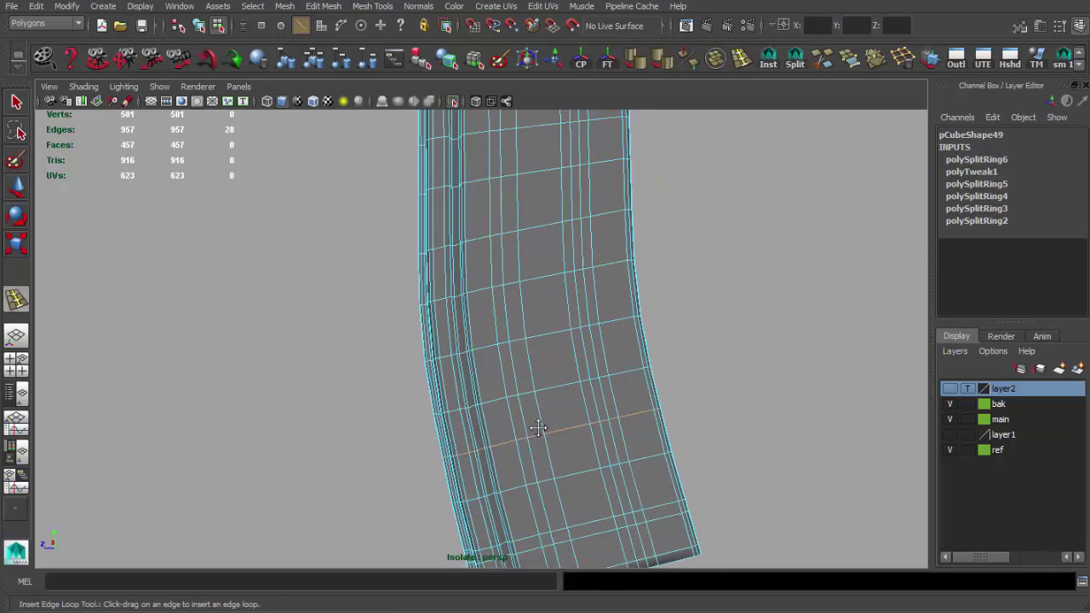
pyautogui.press('w')
pyautogui.keyDown('alt'); pyautogui.moveTo(475, 362); pyautogui.dragTo(485, 319); pyautogui.keyUp('alt')
pyautogui.keyDown('shift'); pyautogui.click(484, 317); pyautogui.keyUp('shift')
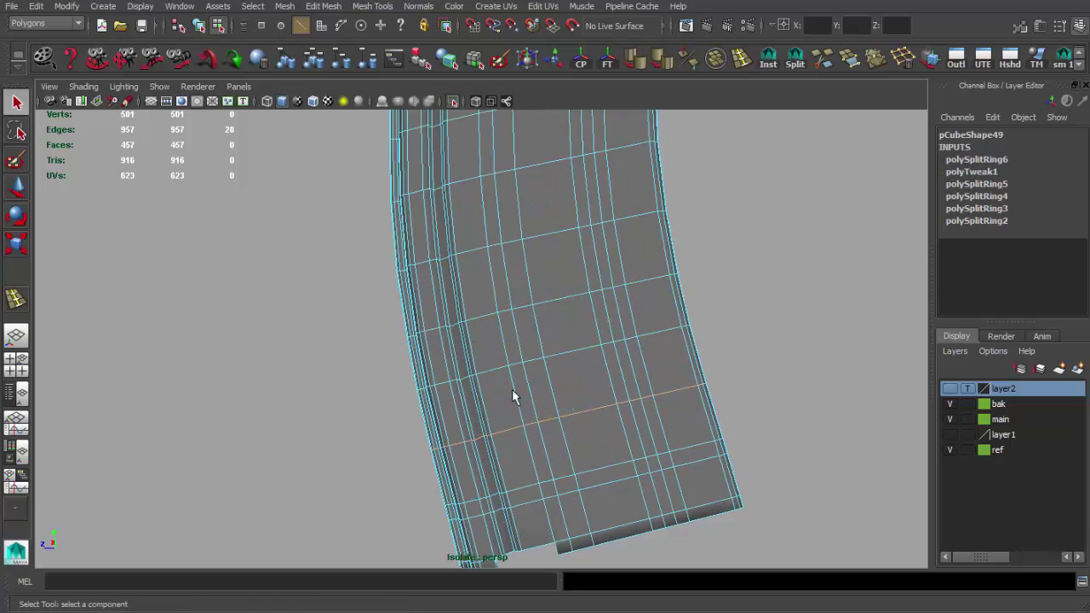
pyautogui.moveTo(514, 396); pyautogui.dragTo(650, 311, button='right')
# - Apply Soften Edge to the magazine mesh and undo a stray edge move
pyautogui.click(693, 323)
pyautogui.moveTo(693, 324)
pyautogui.keyDown('alt'); pyautogui.mouseDown()
pyautogui.moveTo(499, 312)
pyautogui.moveTo(516, 343)
pyautogui.mouseUp(); pyautogui.keyUp('alt')
pyautogui.scroll(3, 527, 370)
pyautogui.click(530, 380)
pyautogui.moveTo(529, 381); pyautogui.dragTo(525, 365, button='right')
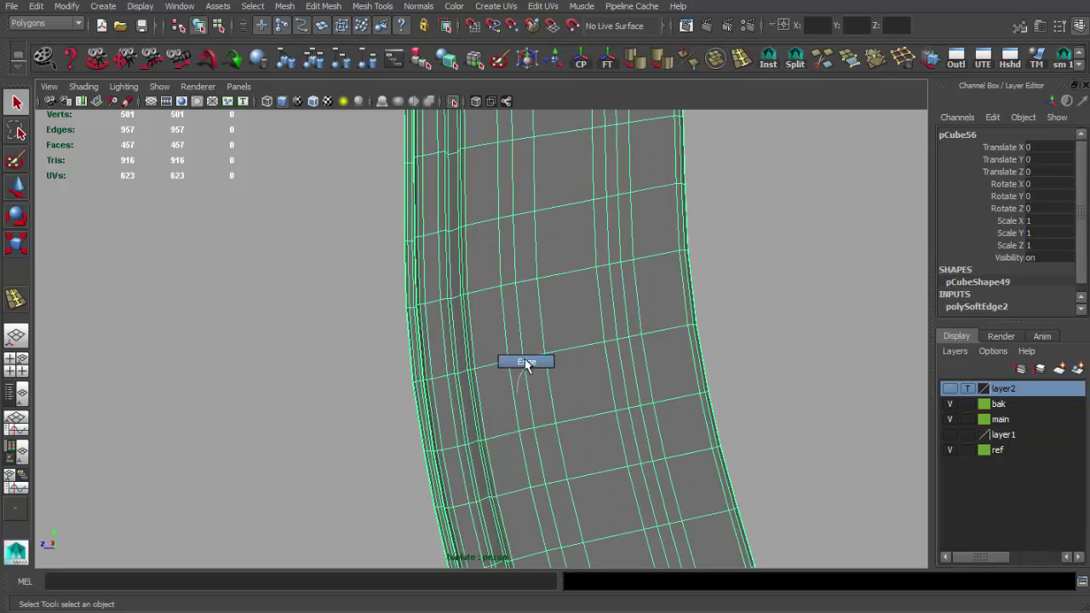
pyautogui.press('w')
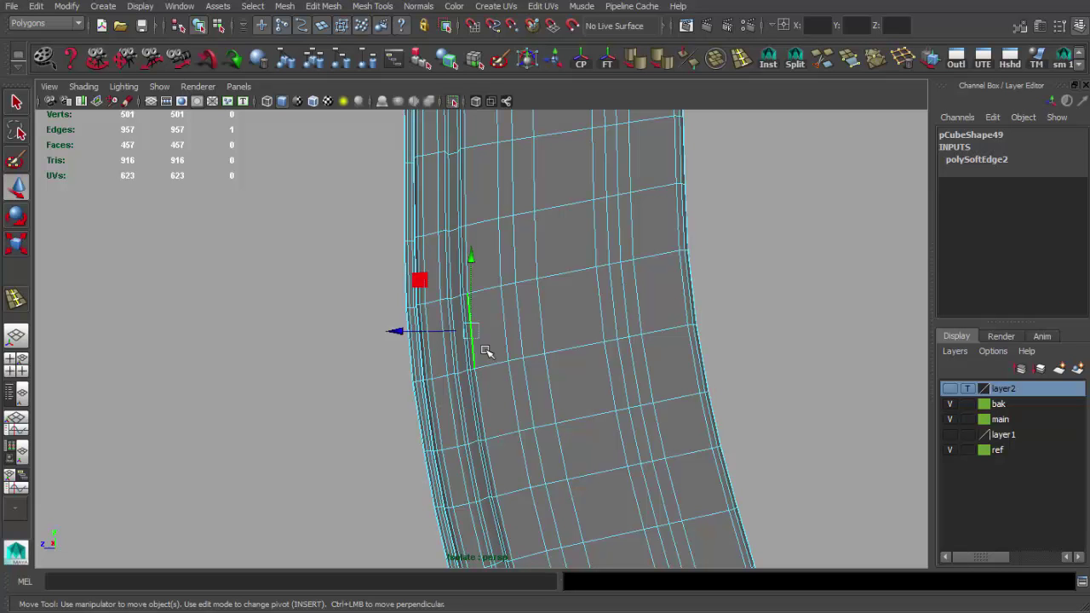
pyautogui.scroll(-2, 534, 344)
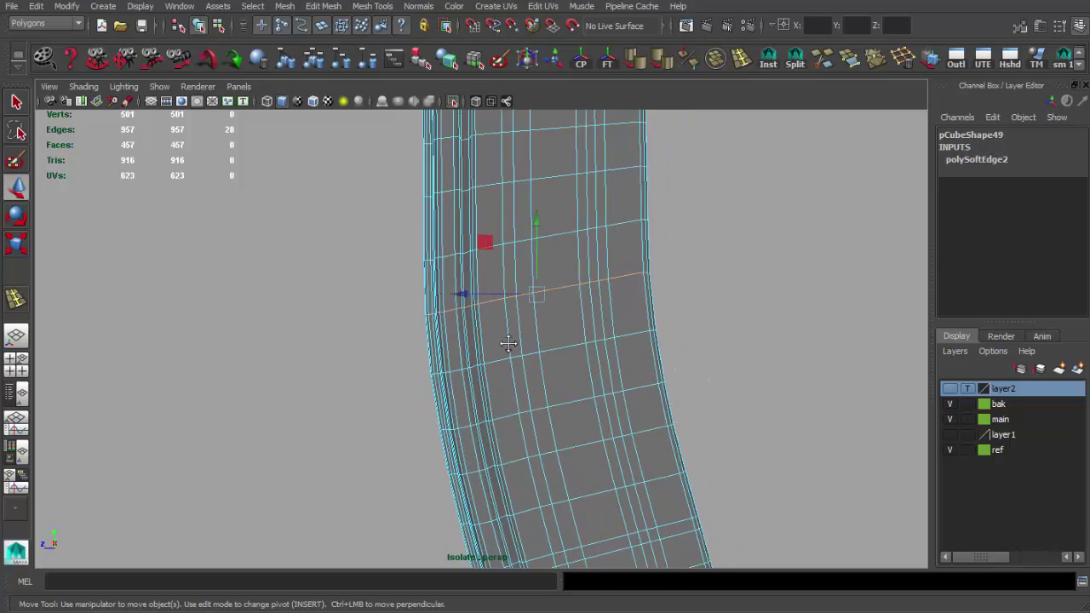
pyautogui.moveTo(523, 319); pyautogui.dragTo(526, 307, button='right')
pyautogui.scroll(3, 525, 319)
pyautogui.hotkey('ctrl', 'z')
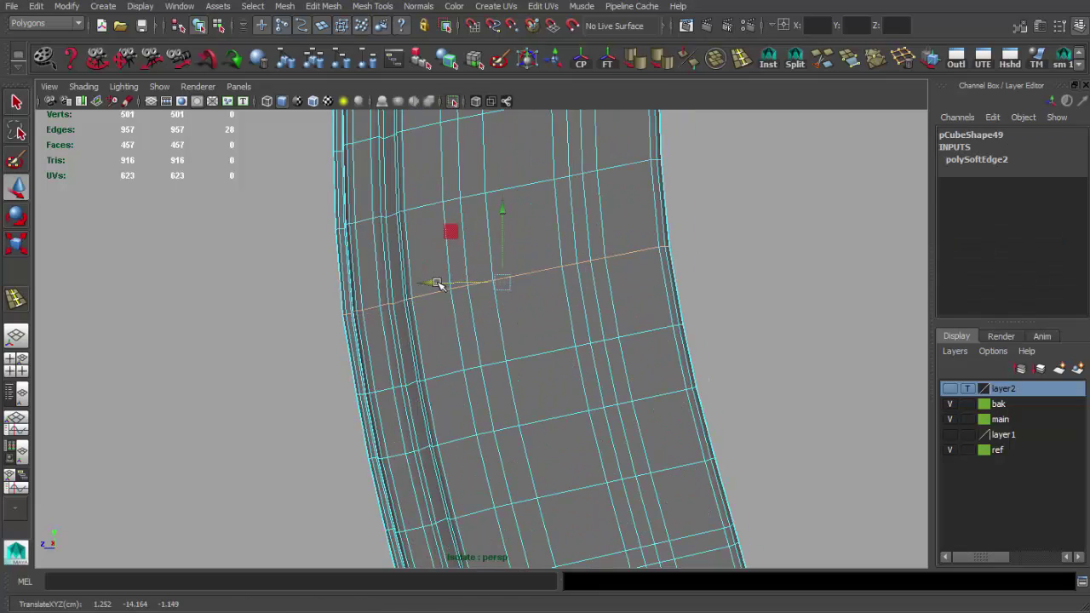
# - Orbit around the curved body to review the new loops, then deselect
pyautogui.scroll(-3, 437, 284)
pyautogui.keyDown('alt'); pyautogui.moveTo(516, 316); pyautogui.dragTo(521, 345); pyautogui.keyUp('alt')
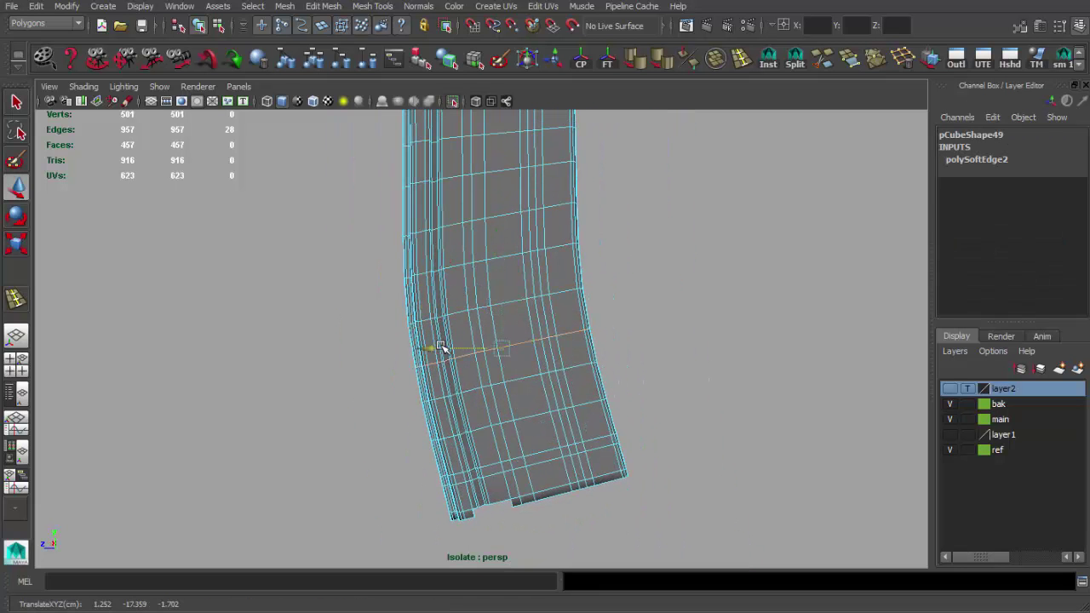
pyautogui.press('F8')
pyautogui.scroll(-3, 562, 362)
pyautogui.click(585, 355)
# - Check the magazine against the side reference, then return to perspective
pyautogui.click(562, 378)
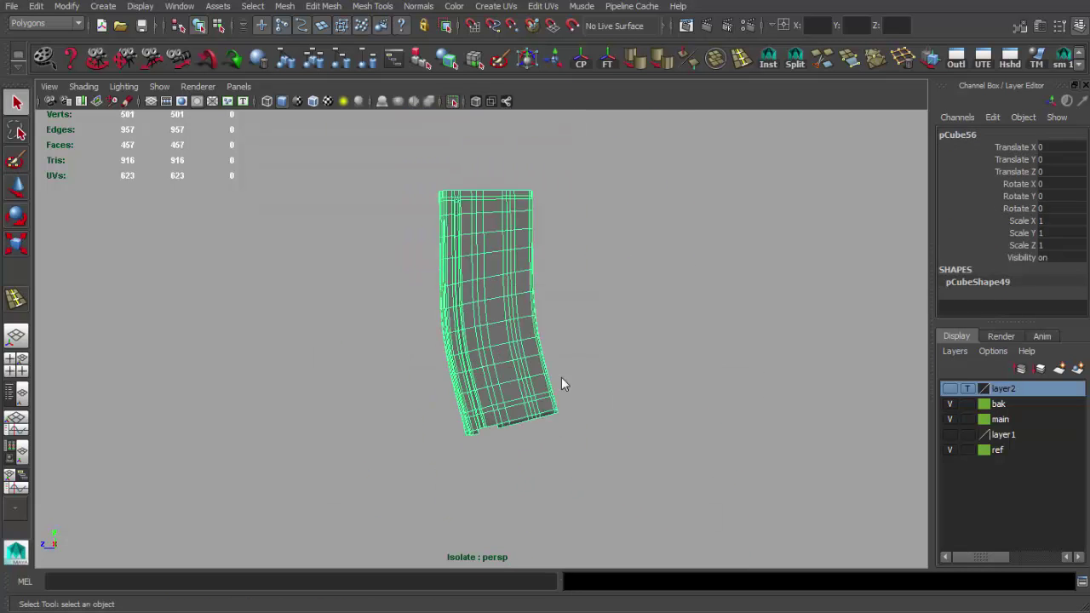
pyautogui.press('space')
pyautogui.scroll(2, 483, 319)
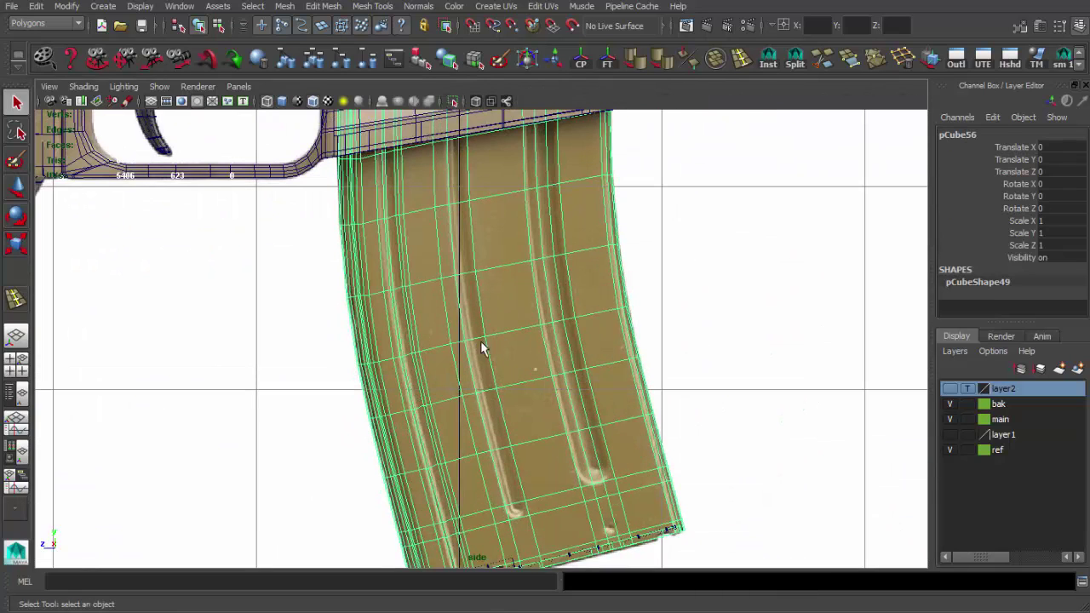
pyautogui.press('F8')
pyautogui.press('w')
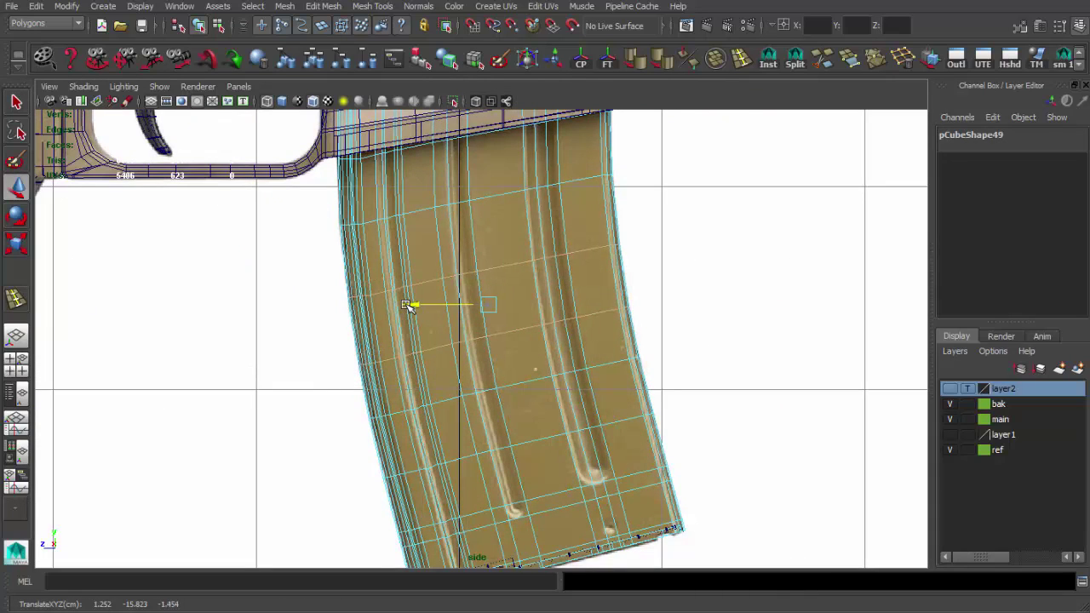
pyautogui.press('r')
pyautogui.scroll(2, 492, 226)
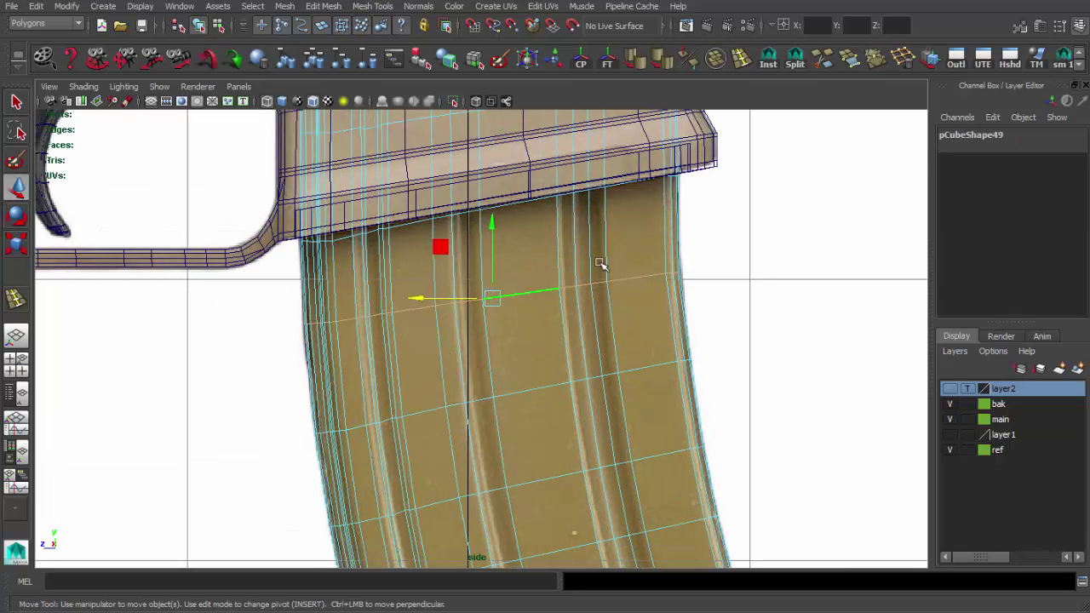
pyautogui.press('q')
pyautogui.press('space')
# - Pick vertices along the new loops on the curved side
pyautogui.click(557, 280)
pyautogui.moveTo(557, 281)
pyautogui.keyDown('alt'); pyautogui.mouseDown()
pyautogui.moveTo(519, 310)
pyautogui.moveTo(603, 373)
pyautogui.mouseUp(); pyautogui.keyUp('alt')
pyautogui.click(570, 316)
pyautogui.scroll(3, 569, 316)
pyautogui.scroll(2, 583, 301)
pyautogui.press('F8')
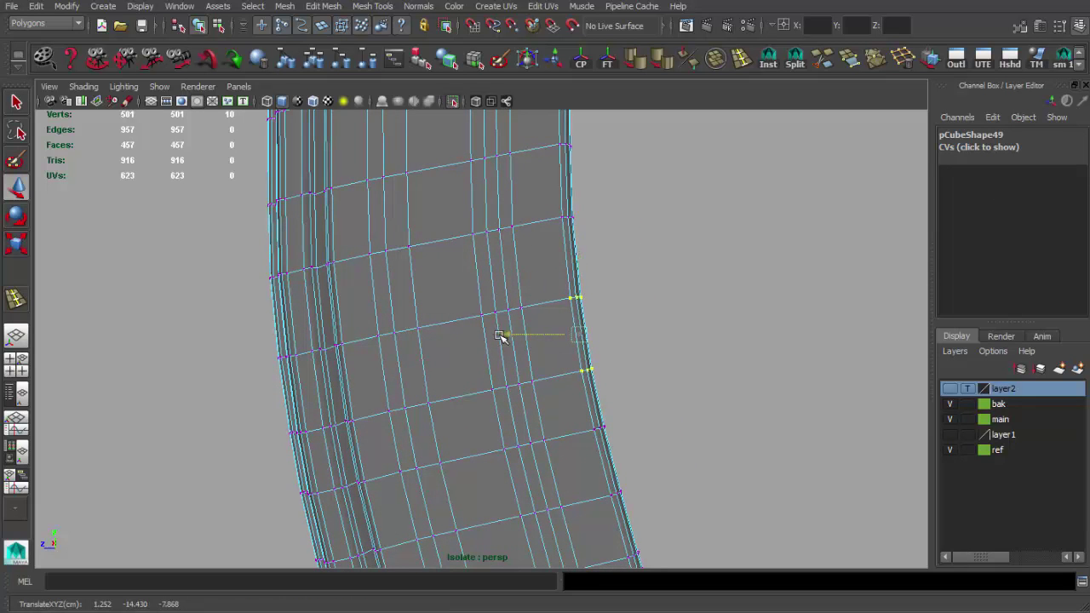
pyautogui.moveTo(500, 335)
pyautogui.keyDown('alt'); pyautogui.mouseDown()
pyautogui.moveTo(499, 316)
pyautogui.moveTo(547, 311)
pyautogui.mouseUp(); pyautogui.keyUp('alt')
pyautogui.keyDown('alt'); pyautogui.moveTo(495, 349); pyautogui.dragTo(516, 372); pyautogui.keyUp('alt')
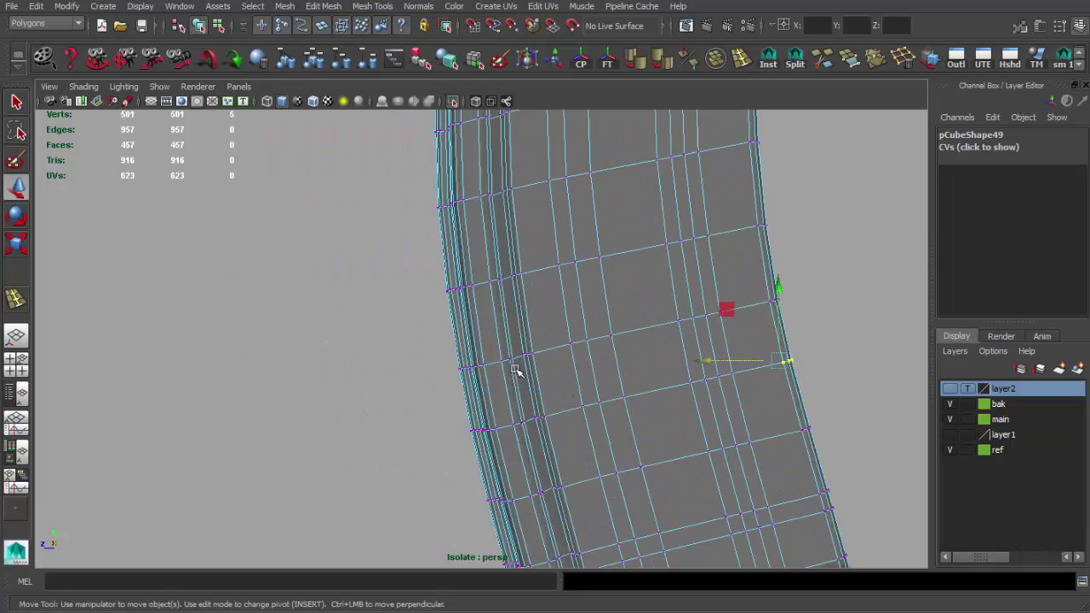
pyautogui.moveTo(442, 354)
pyautogui.keyDown('alt'); pyautogui.mouseDown()
pyautogui.moveTo(516, 319)
pyautogui.moveTo(491, 371)
pyautogui.mouseUp(); pyautogui.keyUp('alt')
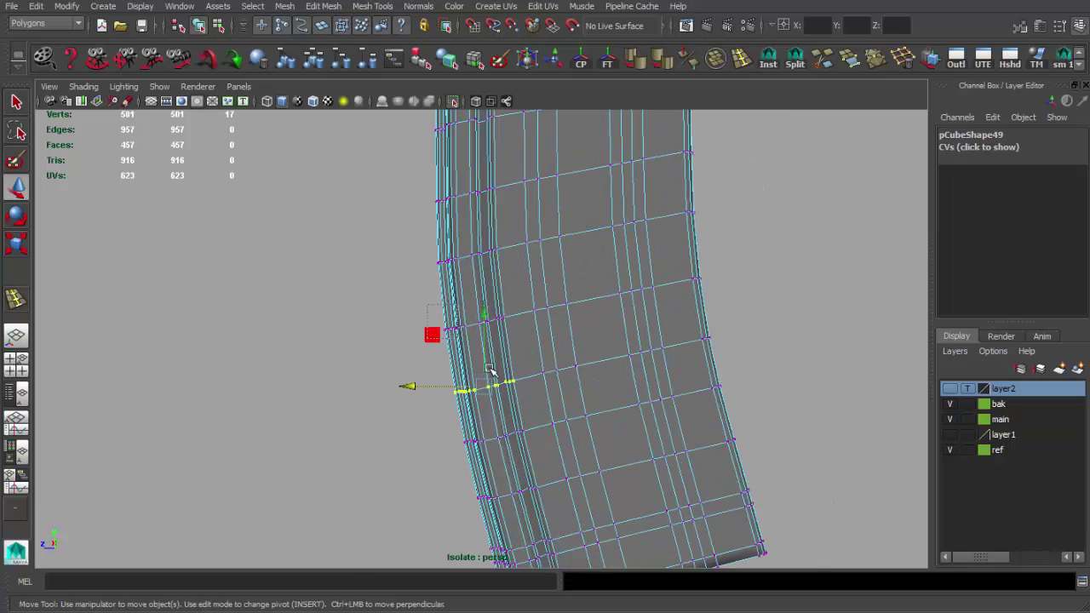
pyautogui.hotkey('ctrl', 'z')
# - Narrow the selection to one edge loop and move its vertices outward
pyautogui.keyDown('alt'); pyautogui.moveTo(425, 355); pyautogui.dragTo(507, 358); pyautogui.keyUp('alt')
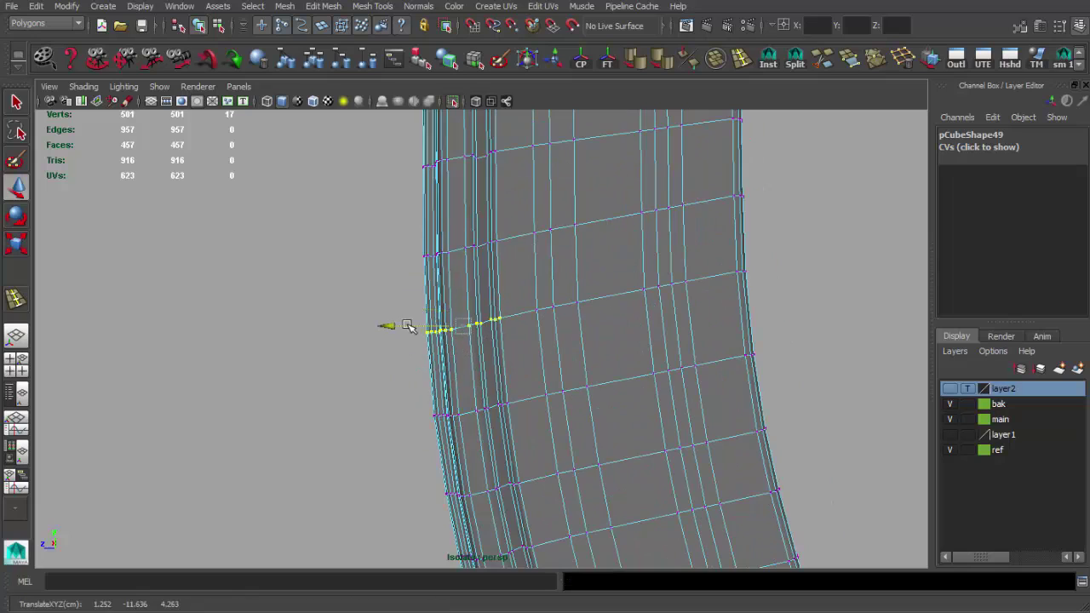
pyautogui.click(407, 326)
pyautogui.keyDown('alt'); pyautogui.moveTo(542, 312); pyautogui.dragTo(485, 324); pyautogui.keyUp('alt')
pyautogui.keyDown('alt'); pyautogui.moveTo(494, 309); pyautogui.dragTo(626, 392, button='right'); pyautogui.keyUp('alt')
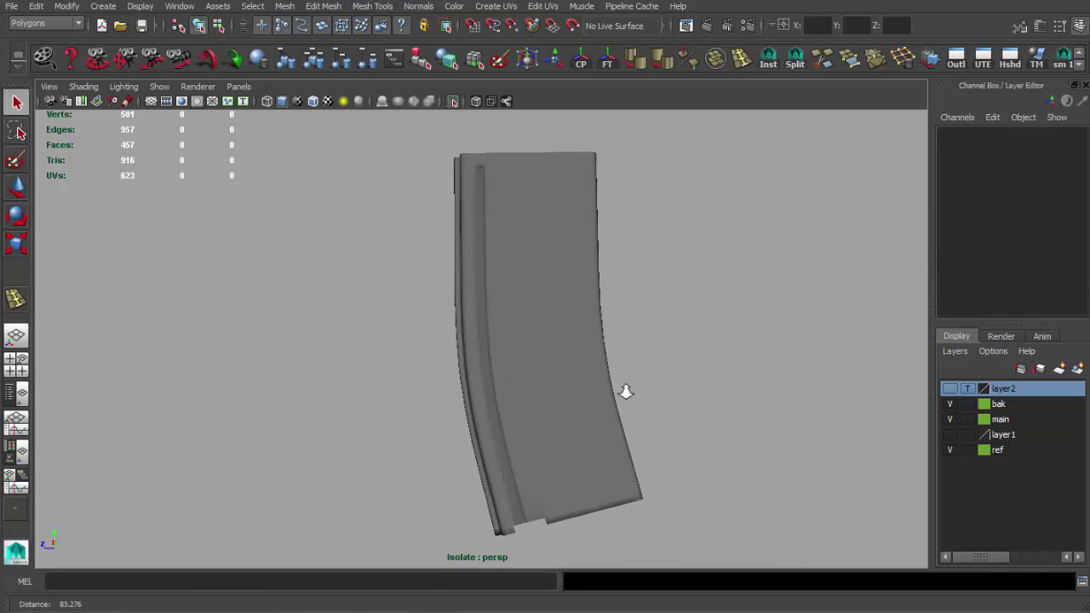
pyautogui.click(604, 375)
pyautogui.moveTo(576, 346)
pyautogui.keyDown('alt'); pyautogui.mouseDown()
pyautogui.moveTo(574, 299)
pyautogui.moveTo(499, 312)
pyautogui.moveTo(483, 283)
pyautogui.moveTo(497, 310)
pyautogui.moveTo(318, 382)
pyautogui.moveTo(445, 371)
pyautogui.moveTo(433, 367)
pyautogui.mouseUp(); pyautogui.keyUp('alt')
pyautogui.press('F8')
pyautogui.press('w')
# - Show the side view over the reference image
pyautogui.keyDown('alt'); pyautogui.moveTo(423, 295); pyautogui.dragTo(535, 375, button='right'); pyautogui.keyUp('alt')
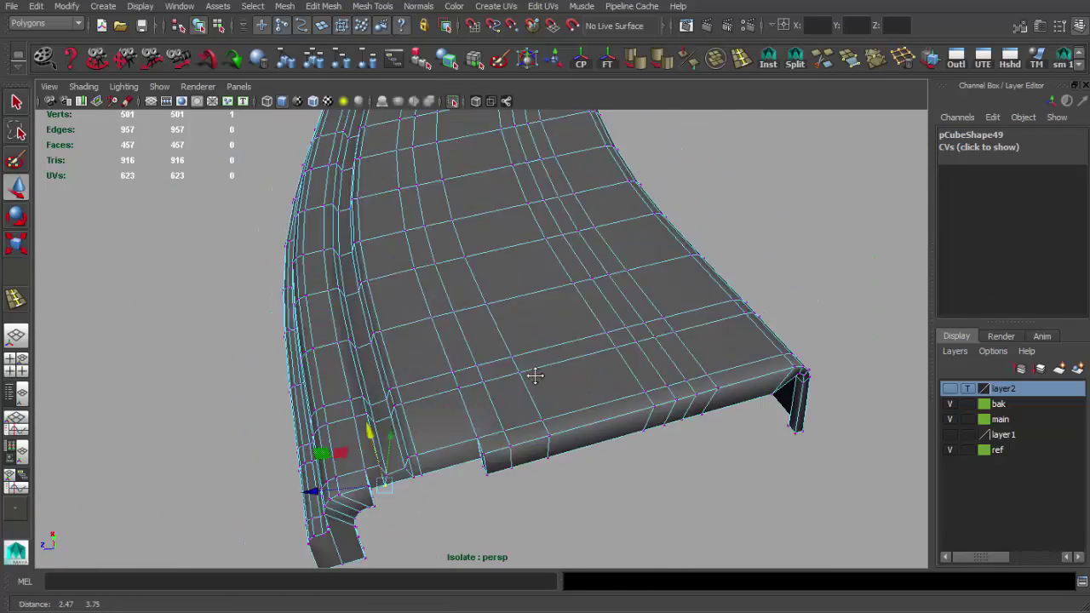
pyautogui.keyDown('alt'); pyautogui.moveTo(535, 376); pyautogui.dragTo(520, 418); pyautogui.keyUp('alt')
pyautogui.press('q')
pyautogui.press('space')
pyautogui.moveTo(681, 377); pyautogui.dragTo(472, 341)
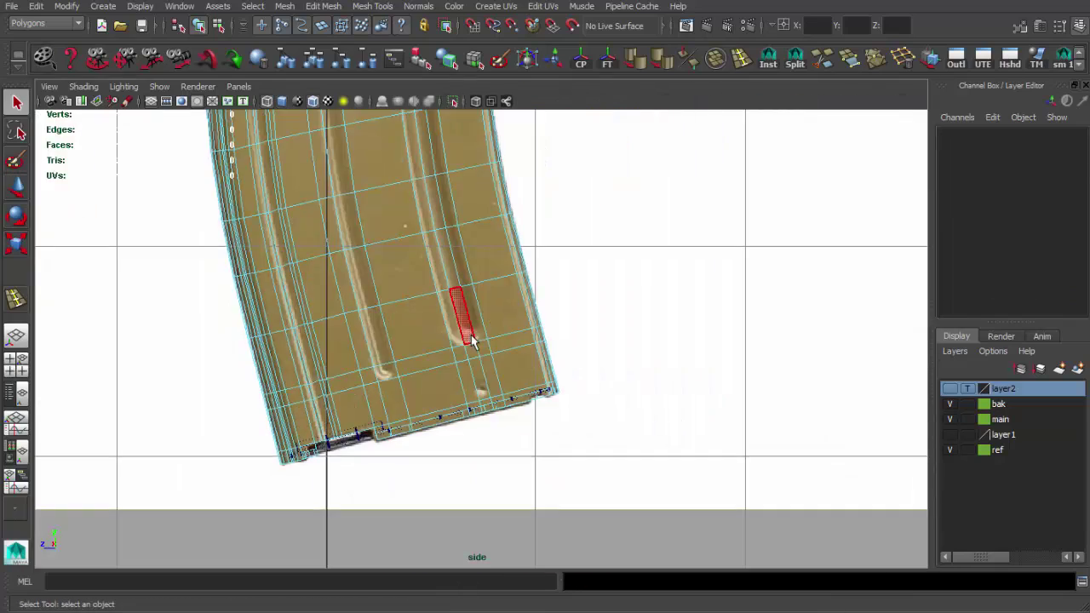
# - Select the face strip along the rib and extrude it inward
pyautogui.keyDown('shift'); pyautogui.doubleClick(450, 277); pyautogui.keyUp('shift')
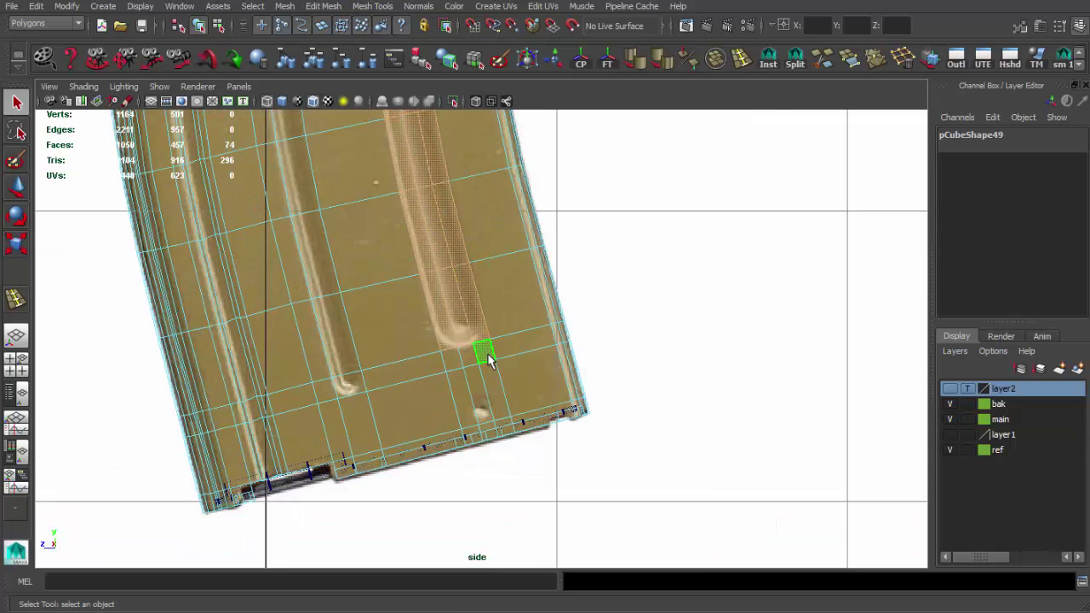
pyautogui.press('space')
pyautogui.press('space')
pyautogui.moveTo(561, 262)
pyautogui.keyDown('alt'); pyautogui.mouseDown()
pyautogui.moveTo(511, 281)
pyautogui.moveTo(628, 343)
pyautogui.mouseUp(); pyautogui.keyUp('alt')
pyautogui.moveTo(628, 343)
pyautogui.keyDown('alt'); pyautogui.mouseDown()
pyautogui.moveTo(570, 407)
pyautogui.moveTo(415, 267)
pyautogui.mouseUp(); pyautogui.keyUp('alt')
pyautogui.hotkey('ctrl', 'e')
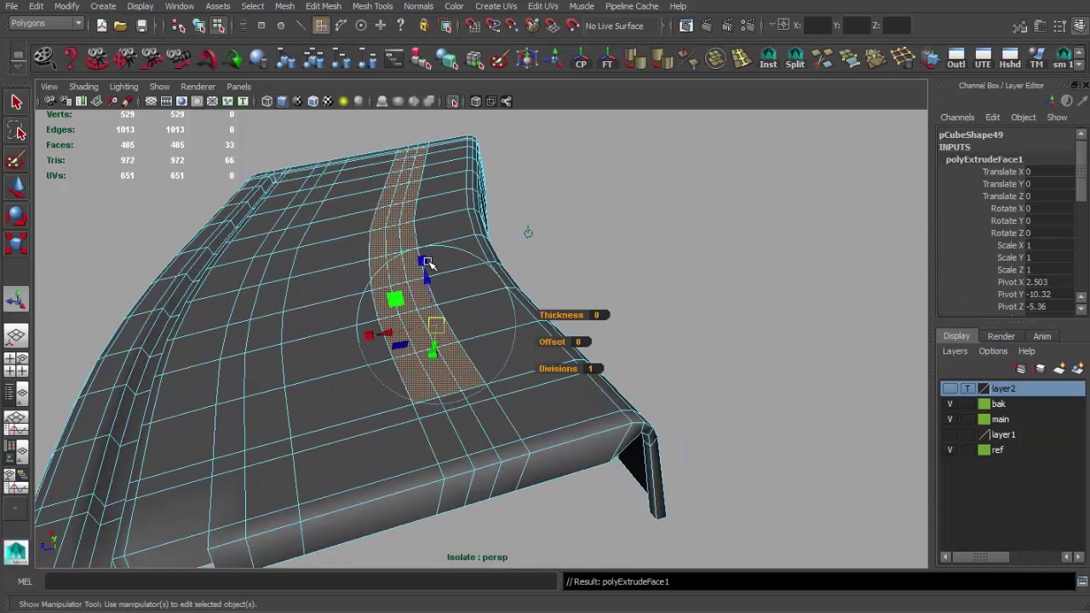
pyautogui.press('w')
pyautogui.moveTo(412, 173)
pyautogui.keyDown('alt'); pyautogui.mouseDown()
pyautogui.moveTo(448, 267)
pyautogui.moveTo(463, 255)
pyautogui.mouseUp(); pyautogui.keyUp('alt')
pyautogui.press('q')
pyautogui.scroll(3, 465, 328)
pyautogui.moveTo(466, 328)
pyautogui.keyDown('alt'); pyautogui.mouseDown()
pyautogui.moveTo(455, 221)
pyautogui.moveTo(525, 353)
pyautogui.mouseUp(); pyautogui.keyUp('alt')
# - Select the groove wall edge loop and move it to deepen the recess
pyautogui.doubleClick(528, 194)
pyautogui.moveTo(528, 194)
pyautogui.keyDown('alt'); pyautogui.mouseDown()
pyautogui.moveTo(494, 292)
pyautogui.moveTo(528, 333)
pyautogui.moveTo(430, 247)
pyautogui.mouseUp(); pyautogui.keyUp('alt')
pyautogui.press('w')
pyautogui.moveTo(465, 170)
pyautogui.keyDown('alt'); pyautogui.mouseDown()
pyautogui.moveTo(441, 246)
pyautogui.moveTo(401, 288)
pyautogui.moveTo(368, 264)
pyautogui.mouseUp(); pyautogui.keyUp('alt')
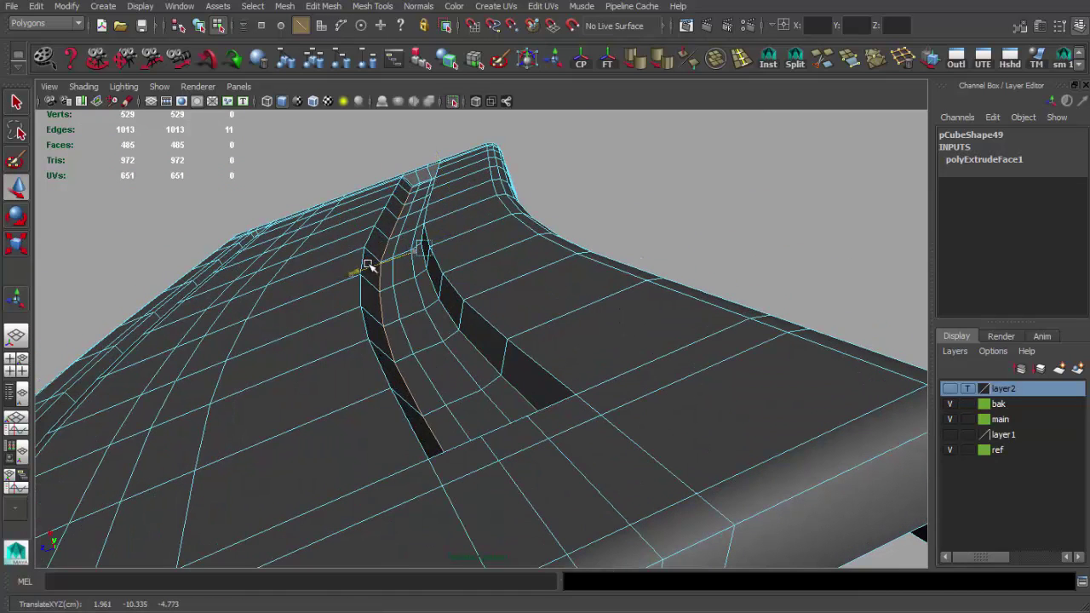
pyautogui.keyDown('alt'); pyautogui.moveTo(398, 179); pyautogui.dragTo(485, 417); pyautogui.keyUp('alt')
pyautogui.moveTo(486, 417)
pyautogui.keyDown('alt'); pyautogui.mouseDown(button='right')
pyautogui.moveTo(470, 406)
pyautogui.moveTo(520, 409)
pyautogui.mouseUp(button='right'); pyautogui.keyUp('alt')
# - Raise the vertices at the groove's top into a rounded arch
pyautogui.press('F9')
pyautogui.press('q')
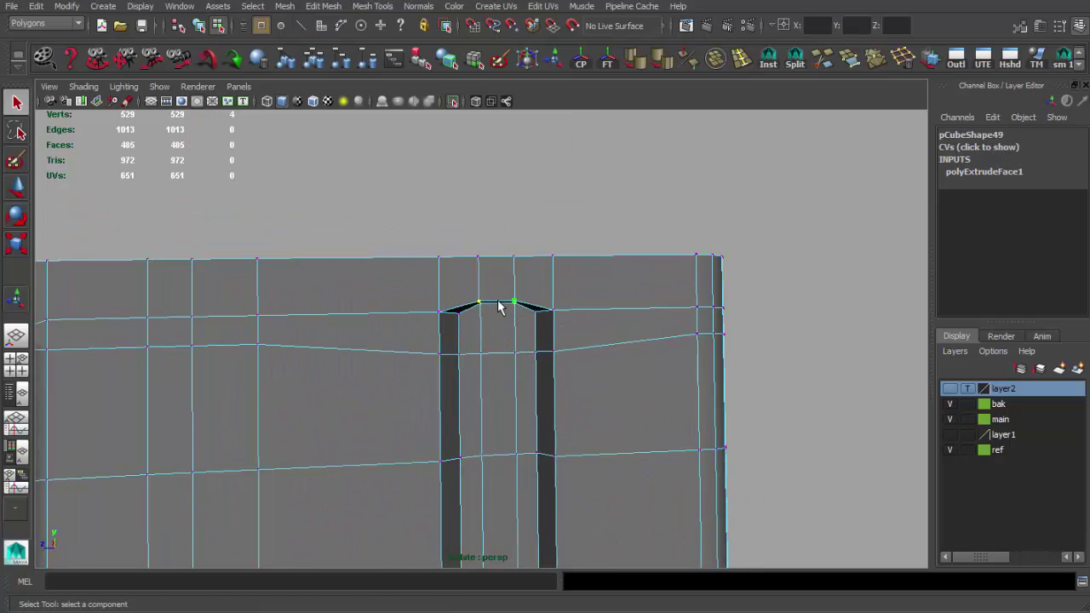
pyautogui.press('F9')
pyautogui.press('q')
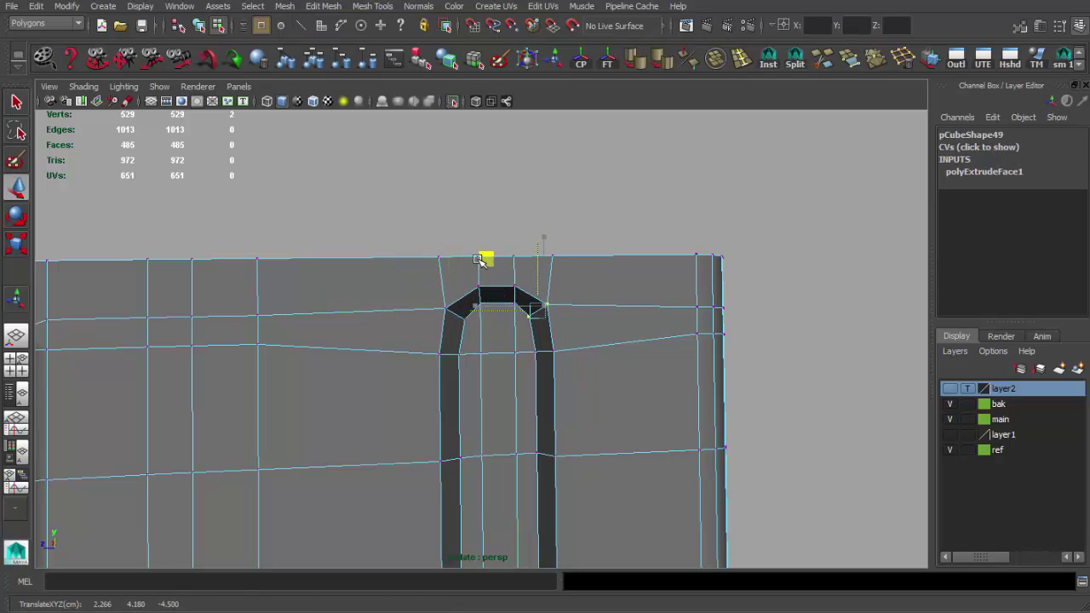
pyautogui.press('F8')
pyautogui.keyDown('alt'); pyautogui.moveTo(583, 314); pyautogui.dragTo(537, 336, button='right'); pyautogui.keyUp('alt')
pyautogui.press('F9')
pyautogui.moveTo(435, 302); pyautogui.dragTo(549, 370)
pyautogui.press('w')
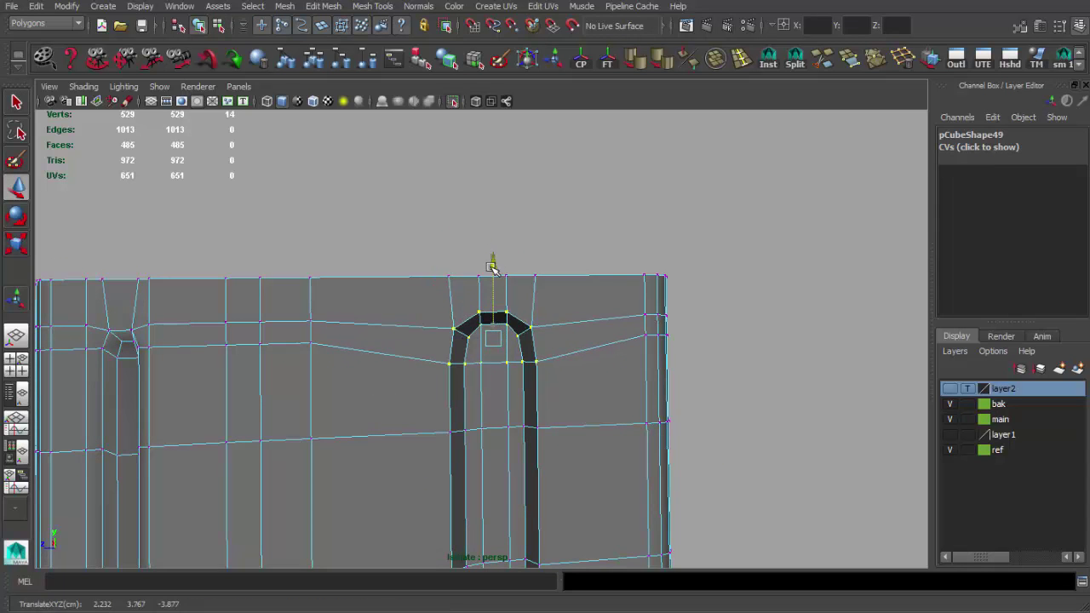
# - Return to object mode and reselect the magazine to view its lower part
pyautogui.press('F8')
pyautogui.keyDown('alt'); pyautogui.moveTo(562, 333); pyautogui.dragTo(625, 80, button='right'); pyautogui.keyUp('alt')
pyautogui.keyDown('alt'); pyautogui.moveTo(625, 80); pyautogui.dragTo(511, 304); pyautogui.keyUp('alt')
pyautogui.click(554, 417)
pyautogui.moveTo(555, 417)
pyautogui.keyDown('alt'); pyautogui.mouseDown()
pyautogui.moveTo(607, 306)
pyautogui.moveTo(596, 370)
pyautogui.mouseUp(); pyautogui.keyUp('alt')
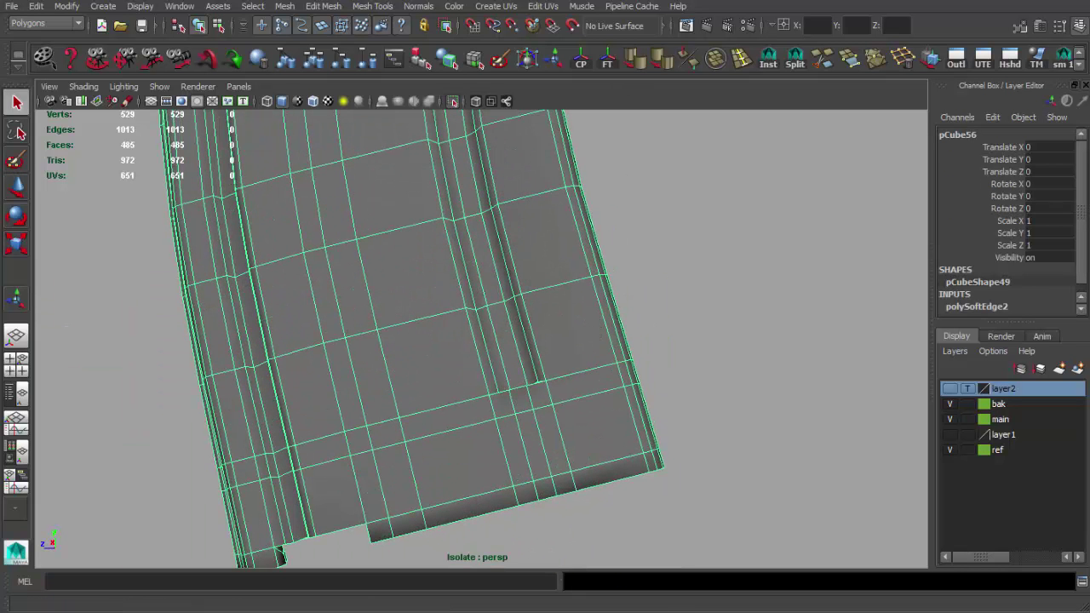
pyautogui.hotkey('alt', 'Tab')
pyautogui.scroll(2, 341, 477)
pyautogui.scroll(2, 349, 403)
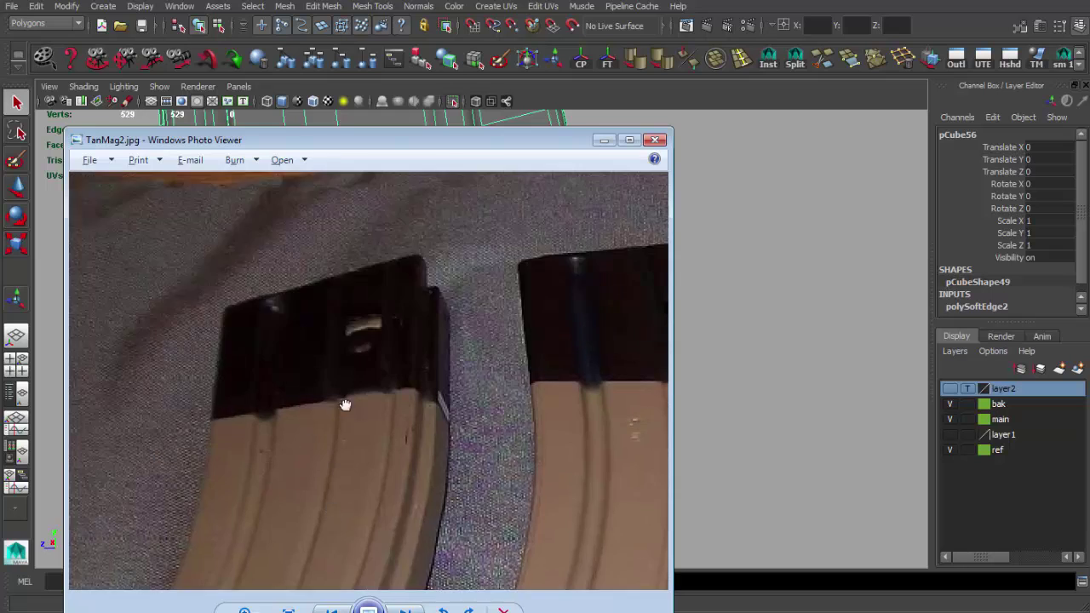
pyautogui.scroll(-3, 339, 424)
pyautogui.hotkey('alt', 'Tab')
pyautogui.moveTo(608, 297)
pyautogui.keyDown('alt'); pyautogui.mouseDown()
pyautogui.moveTo(593, 409)
pyautogui.moveTo(482, 336)
pyautogui.moveTo(490, 304)
pyautogui.mouseUp(); pyautogui.keyUp('alt')
pyautogui.press('F10')
pyautogui.press('w')
pyautogui.click(534, 312)
# - Select the edge, face and corner vertices at the groove's lower end
pyautogui.press('F11')
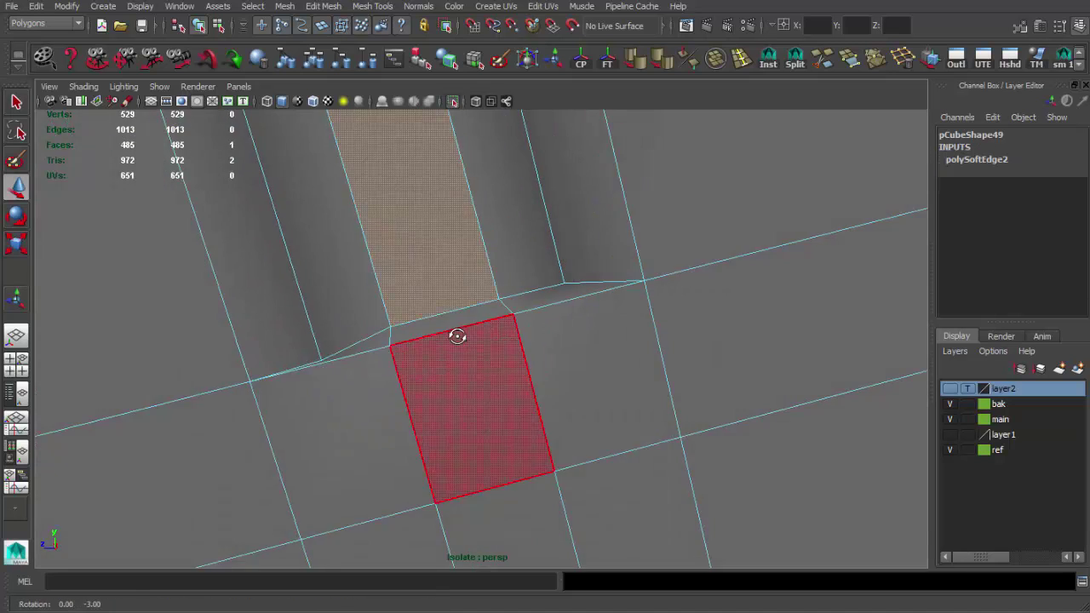
pyautogui.press('F10')
pyautogui.click(317, 345)
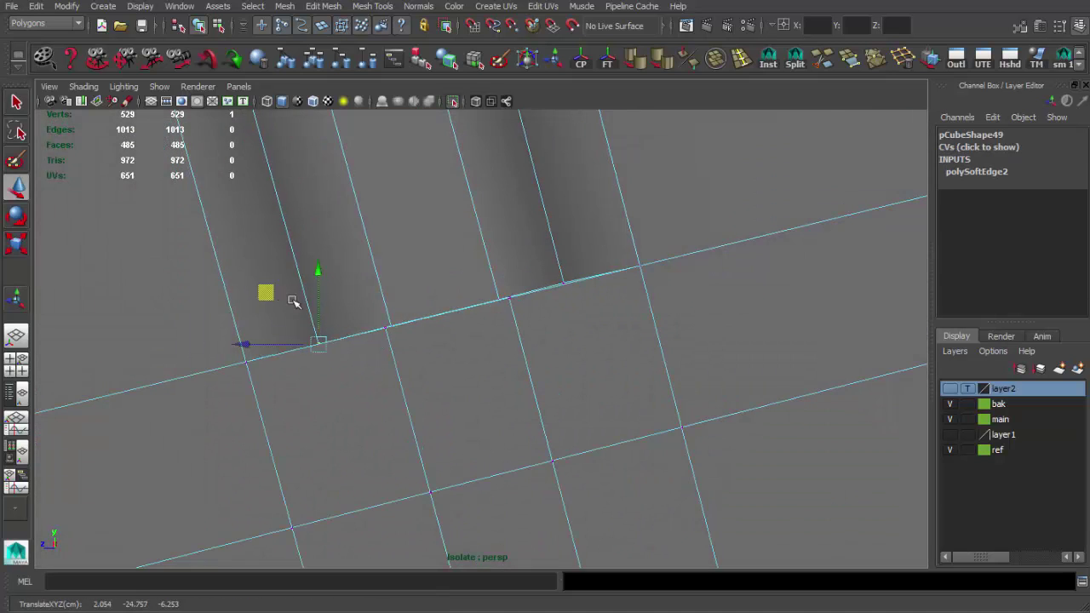
pyautogui.press('F11')
pyautogui.click(511, 357)
pyautogui.moveTo(511, 358)
pyautogui.keyDown('alt'); pyautogui.mouseDown()
pyautogui.moveTo(377, 261)
pyautogui.moveTo(424, 329)
pyautogui.moveTo(404, 298)
pyautogui.moveTo(418, 307)
pyautogui.mouseUp(); pyautogui.keyUp('alt')
pyautogui.press('F9')
pyautogui.click(504, 383)
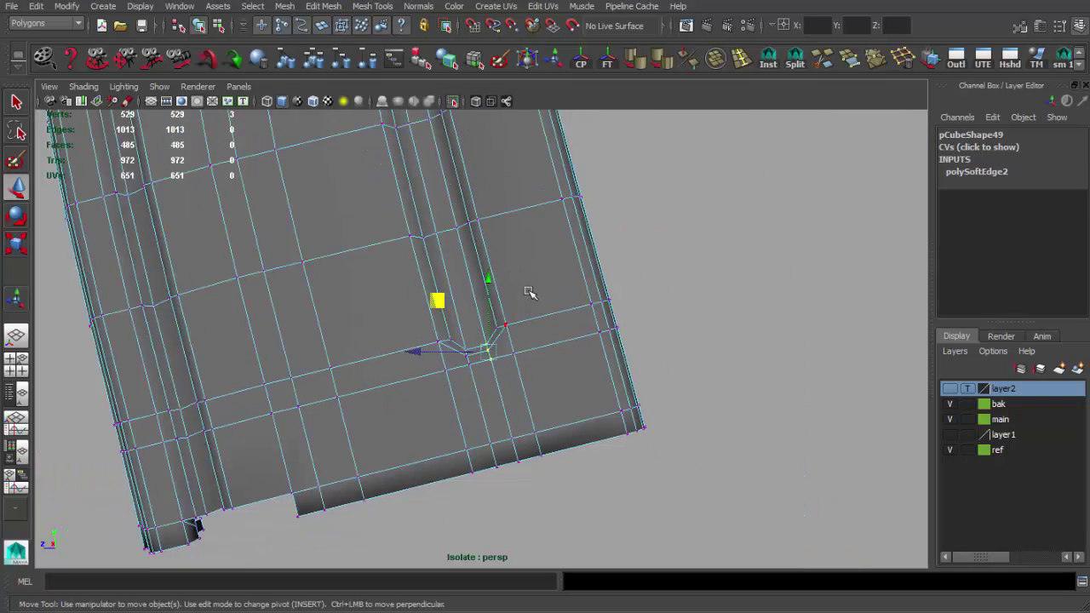
# - Insert an edge loop across the groove end and move its edge and vertices into a bevel
pyautogui.click(508, 298)
pyautogui.press('q')
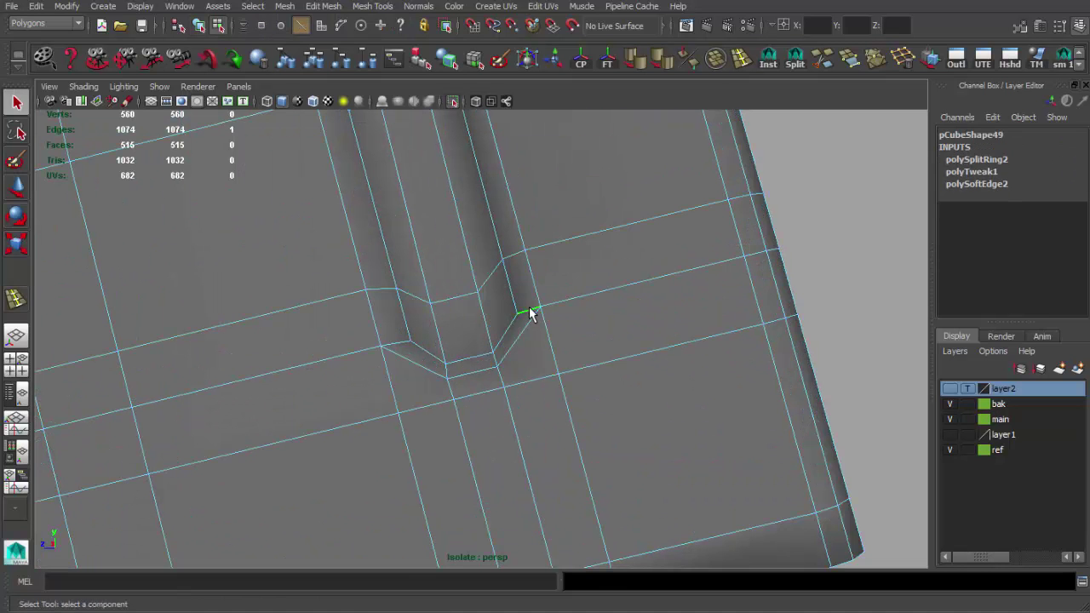
pyautogui.press('w')
pyautogui.moveTo(521, 308); pyautogui.dragTo(471, 260)
pyautogui.press('w')
pyautogui.moveTo(530, 308); pyautogui.dragTo(481, 264)
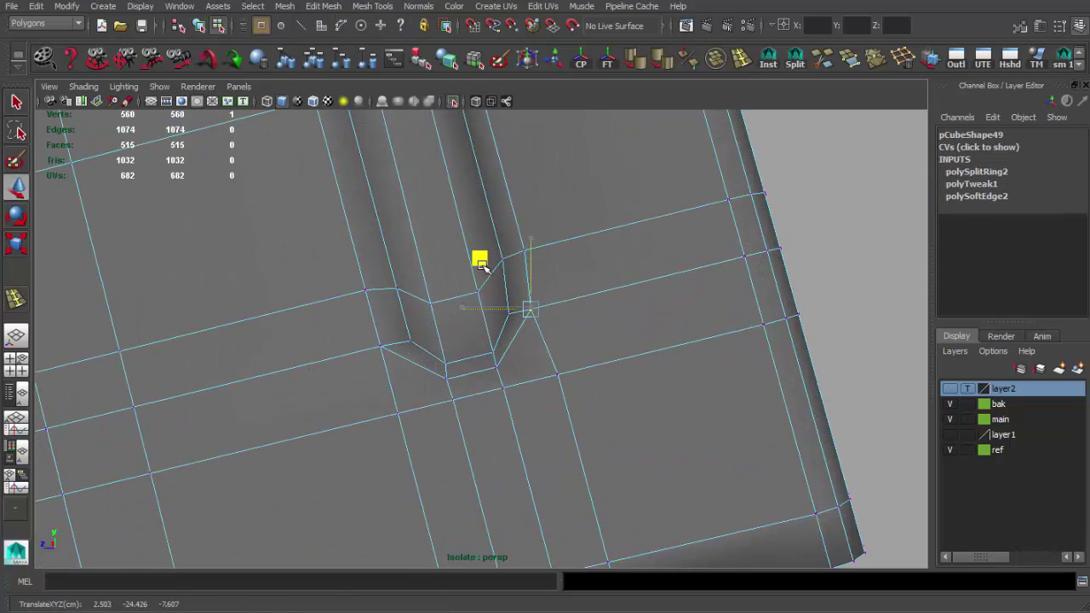
pyautogui.keyDown('shift'); pyautogui.click(491, 361); pyautogui.keyUp('shift')
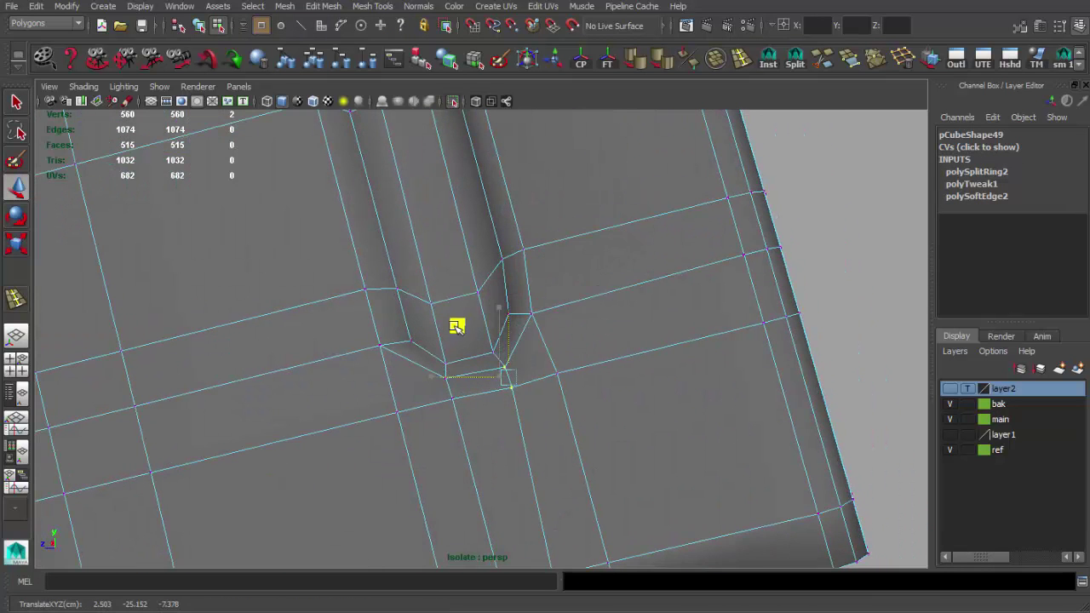
pyautogui.keyDown('alt'); pyautogui.moveTo(457, 326); pyautogui.dragTo(449, 389, button='middle'); pyautogui.keyUp('alt')
# - Adjust the corner vertex of the groove end and review the angled taper
pyautogui.keyDown('alt'); pyautogui.moveTo(407, 345); pyautogui.dragTo(424, 389); pyautogui.keyUp('alt')
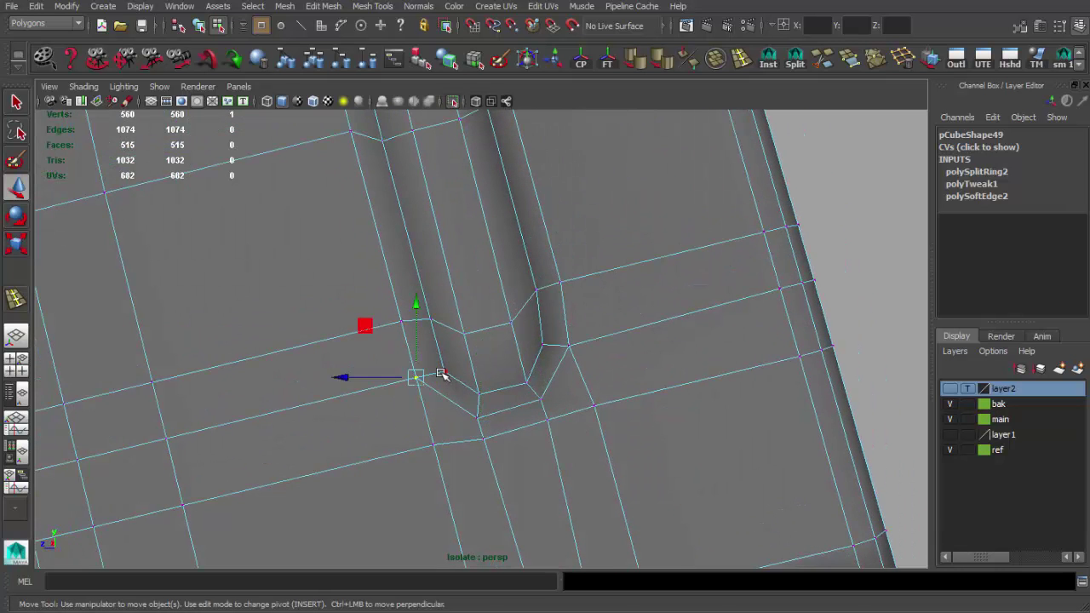
pyautogui.moveTo(384, 326)
pyautogui.keyDown('alt'); pyautogui.mouseDown()
pyautogui.moveTo(487, 333)
pyautogui.moveTo(486, 393)
pyautogui.mouseUp(); pyautogui.keyUp('alt')
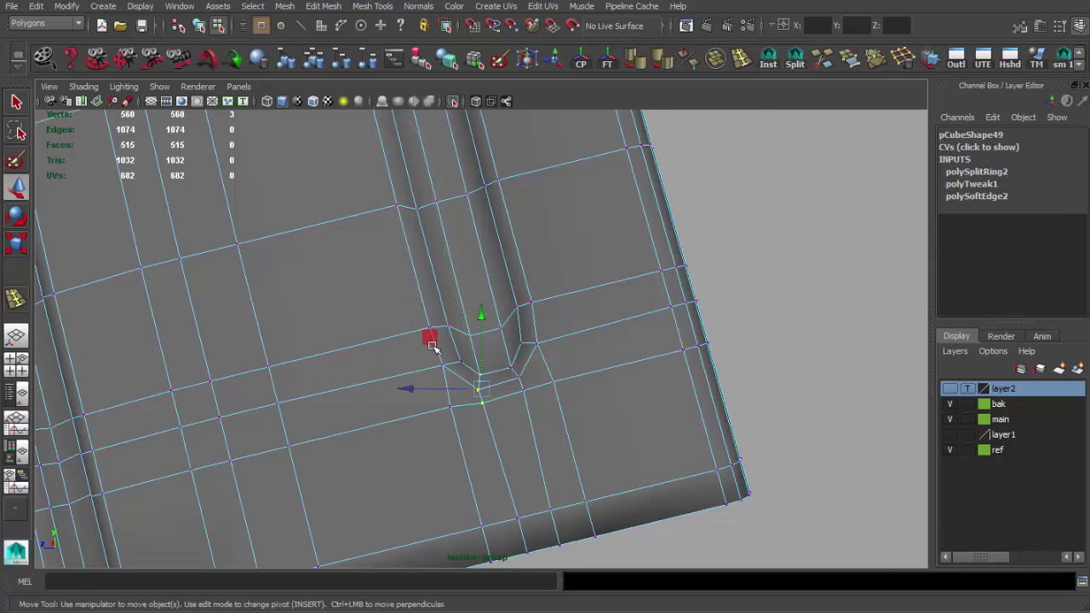
pyautogui.keyDown('alt'); pyautogui.moveTo(443, 343); pyautogui.dragTo(521, 409, button='right'); pyautogui.keyUp('alt')
pyautogui.keyDown('alt'); pyautogui.moveTo(520, 409); pyautogui.dragTo(385, 391); pyautogui.keyUp('alt')
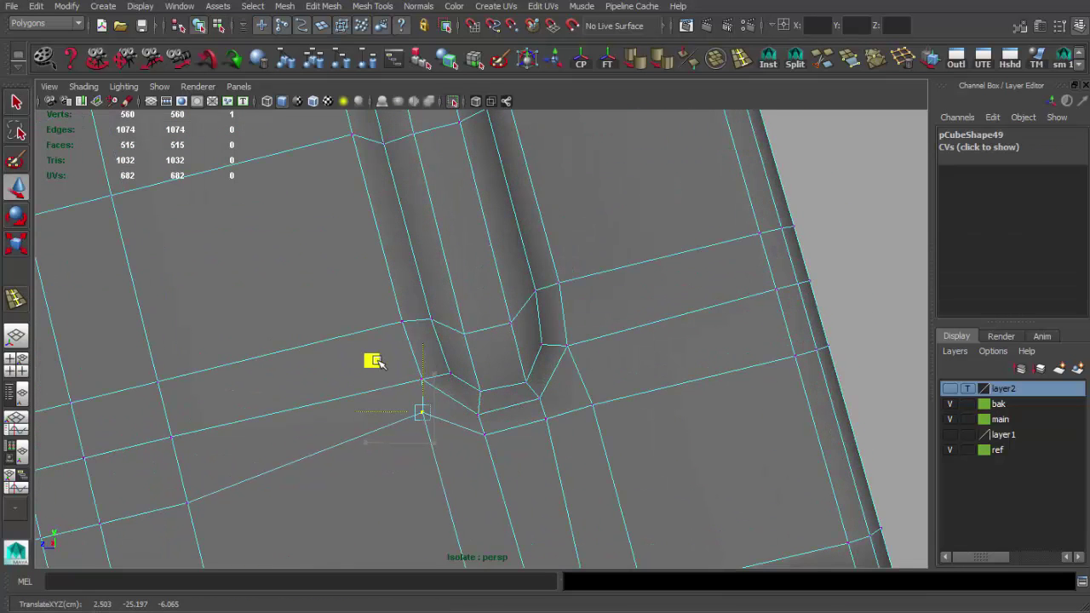
pyautogui.press('F8')
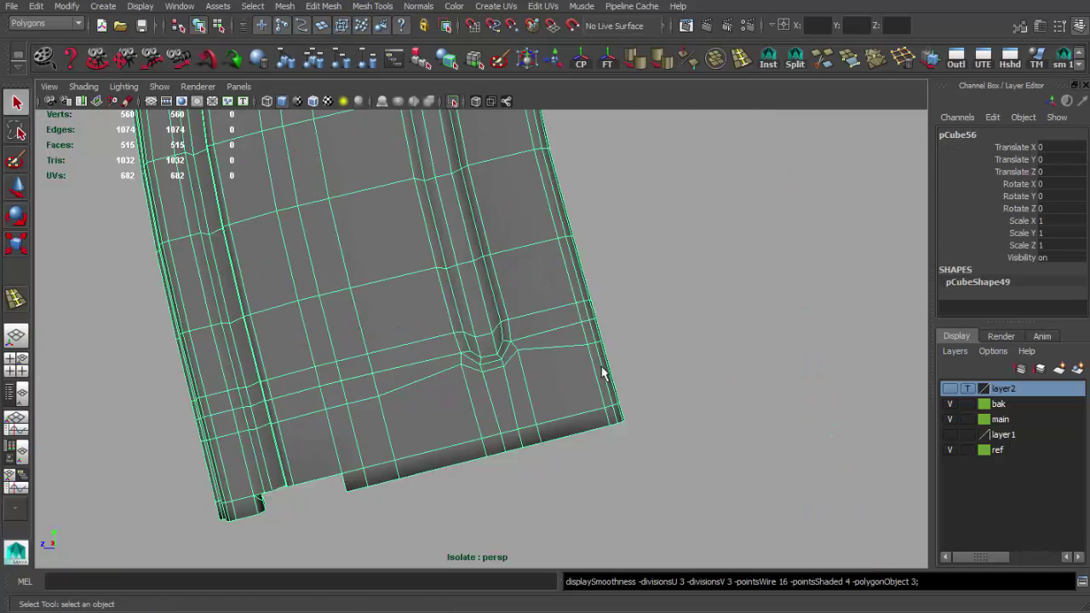
pyautogui.moveTo(579, 360)
pyautogui.keyDown('alt'); pyautogui.mouseDown()
pyautogui.moveTo(470, 360)
pyautogui.moveTo(541, 398)
pyautogui.moveTo(599, 385)
pyautogui.moveTo(604, 218)
pyautogui.mouseUp(); pyautogui.keyUp('alt')
# - Cut new edges with Split Polygon near the magazine's top edge and across the groove end
pyautogui.click(794, 61)
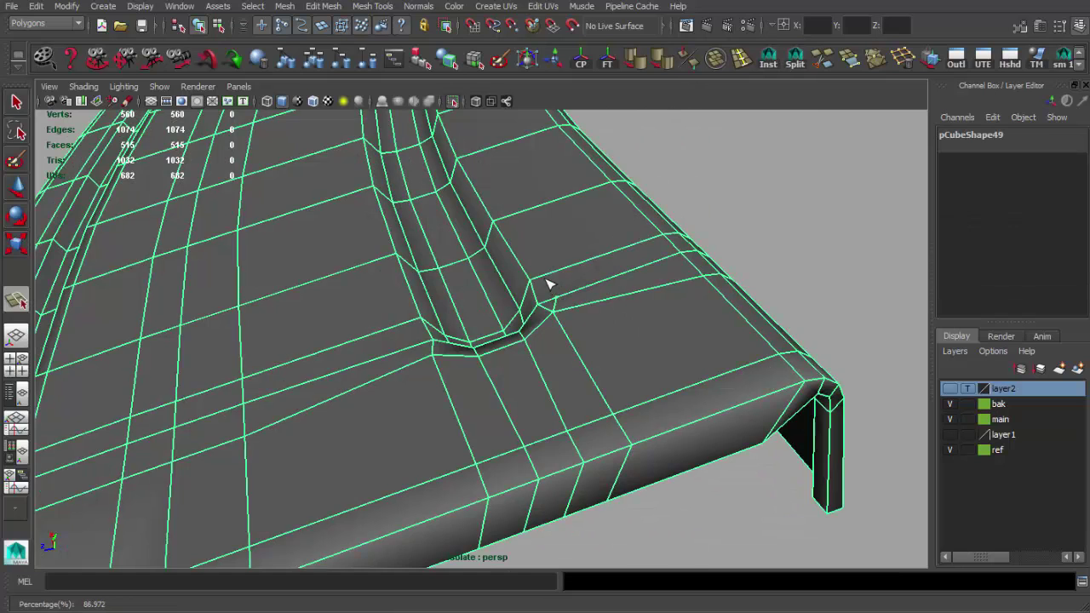
pyautogui.keyDown('alt'); pyautogui.moveTo(551, 284); pyautogui.dragTo(562, 353); pyautogui.keyUp('alt')
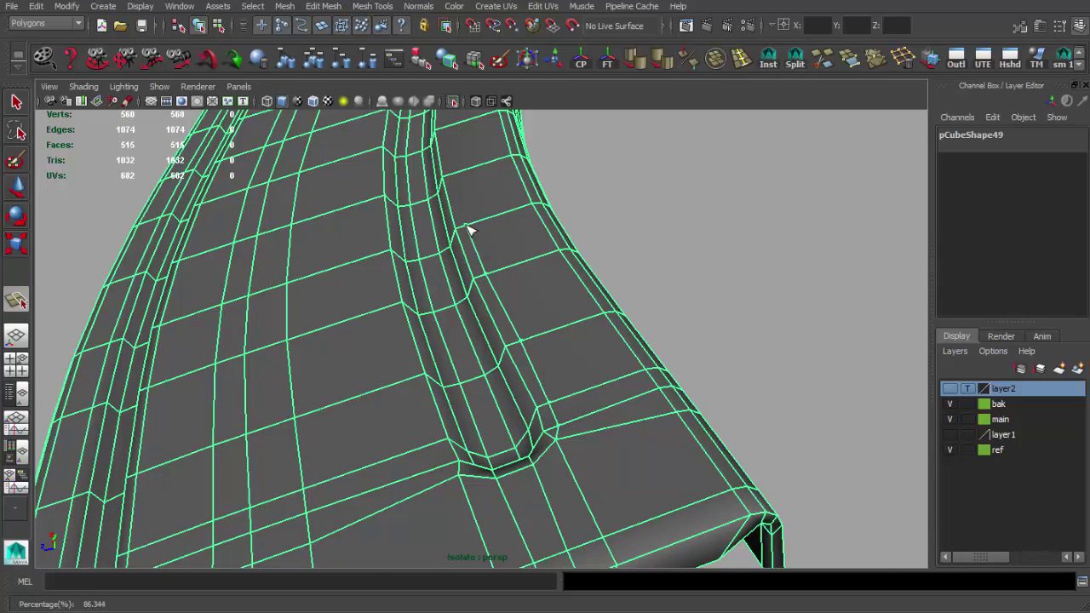
pyautogui.keyDown('alt'); pyautogui.moveTo(468, 170); pyautogui.dragTo(469, 122); pyautogui.keyUp('alt')
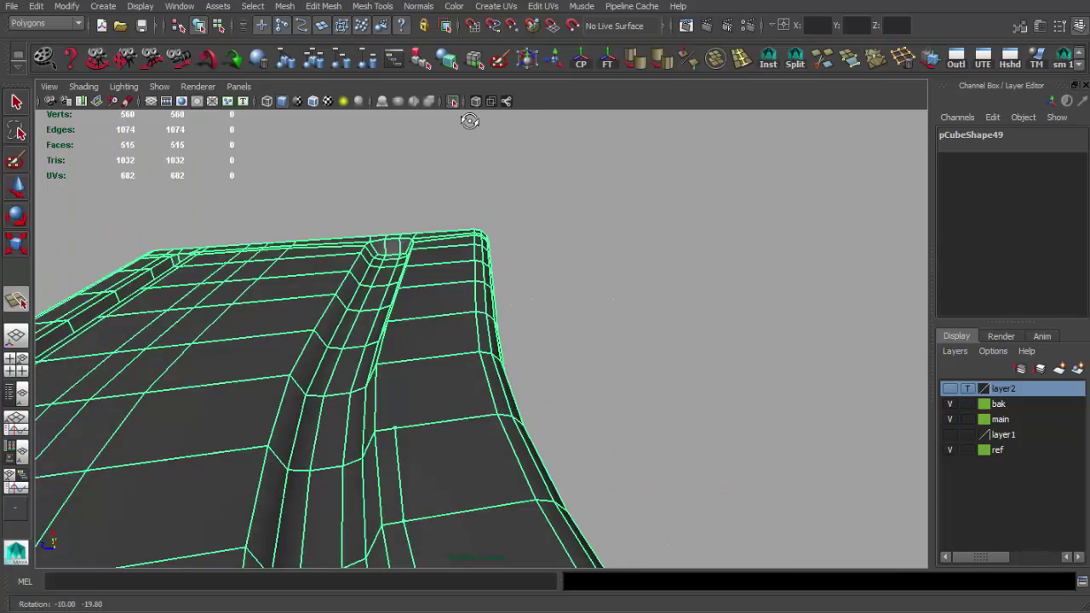
pyautogui.click(390, 382)
pyautogui.press('Return')
pyautogui.keyDown('alt'); pyautogui.moveTo(412, 321); pyautogui.dragTo(416, 274); pyautogui.keyUp('alt')
pyautogui.press('g')
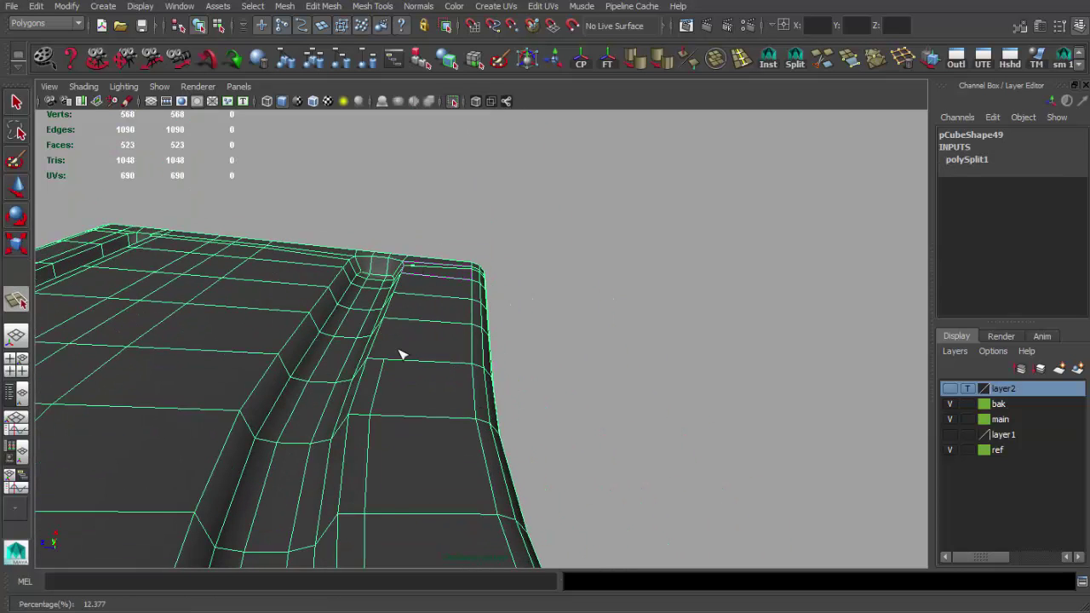
pyautogui.press('Return')
pyautogui.keyDown('alt'); pyautogui.moveTo(389, 348); pyautogui.dragTo(362, 263); pyautogui.keyUp('alt')
# - Add more split points across the lower groove faces, sliding one along its edge
pyautogui.press('g')
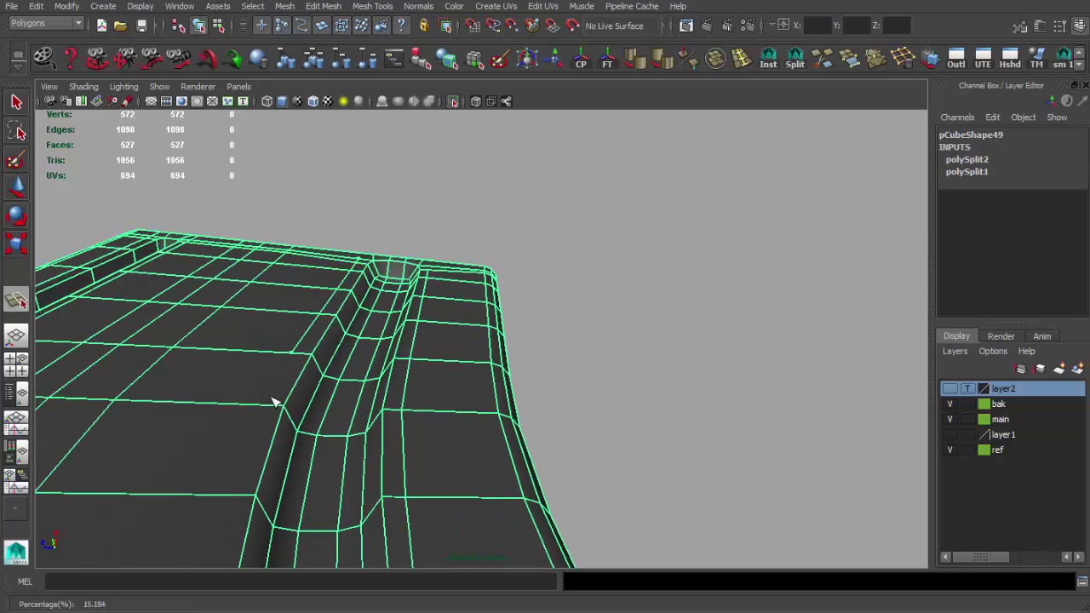
pyautogui.click(230, 501)
pyautogui.press('Return')
pyautogui.keyDown('alt'); pyautogui.moveTo(236, 499); pyautogui.dragTo(368, 390); pyautogui.keyUp('alt')
pyautogui.press('g')
pyautogui.click(353, 481)
pyautogui.click(357, 488)
pyautogui.press('Return')
pyautogui.moveTo(371, 471)
pyautogui.keyDown('alt'); pyautogui.mouseDown()
pyautogui.moveTo(326, 384)
pyautogui.moveTo(345, 454)
pyautogui.mouseUp(); pyautogui.keyUp('alt')
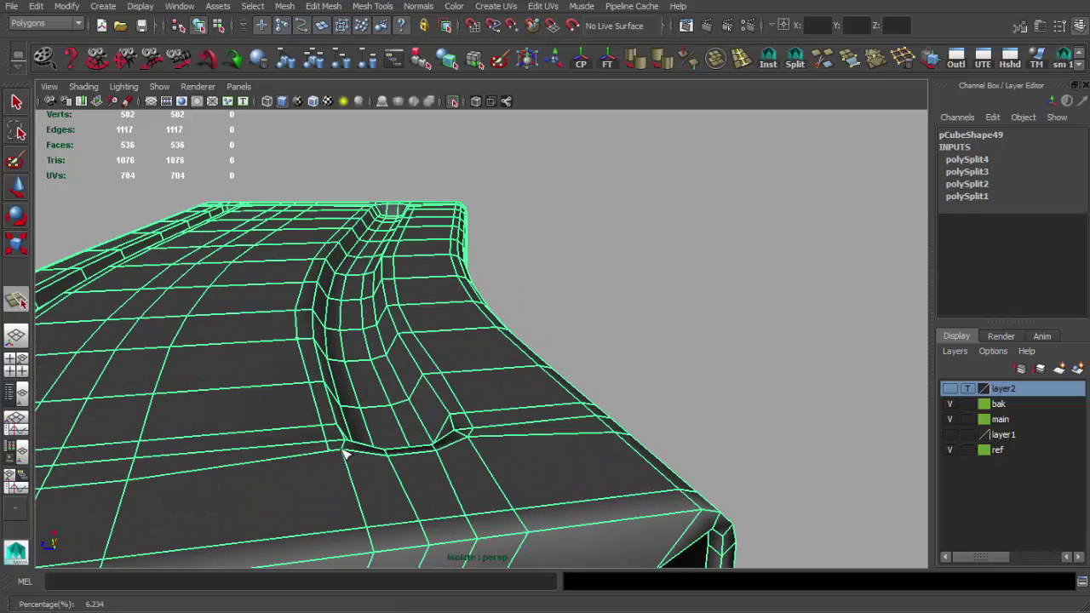
# - Select the stray vertex pair at the groove end and Merge to Center, in wireframe
pyautogui.press('F10')
pyautogui.click(300, 293)
pyautogui.moveTo(247, 295)
pyautogui.keyDown('alt'); pyautogui.mouseDown()
pyautogui.moveTo(414, 369)
pyautogui.moveTo(390, 401)
pyautogui.mouseUp(); pyautogui.keyUp('alt')
pyautogui.press('Return')
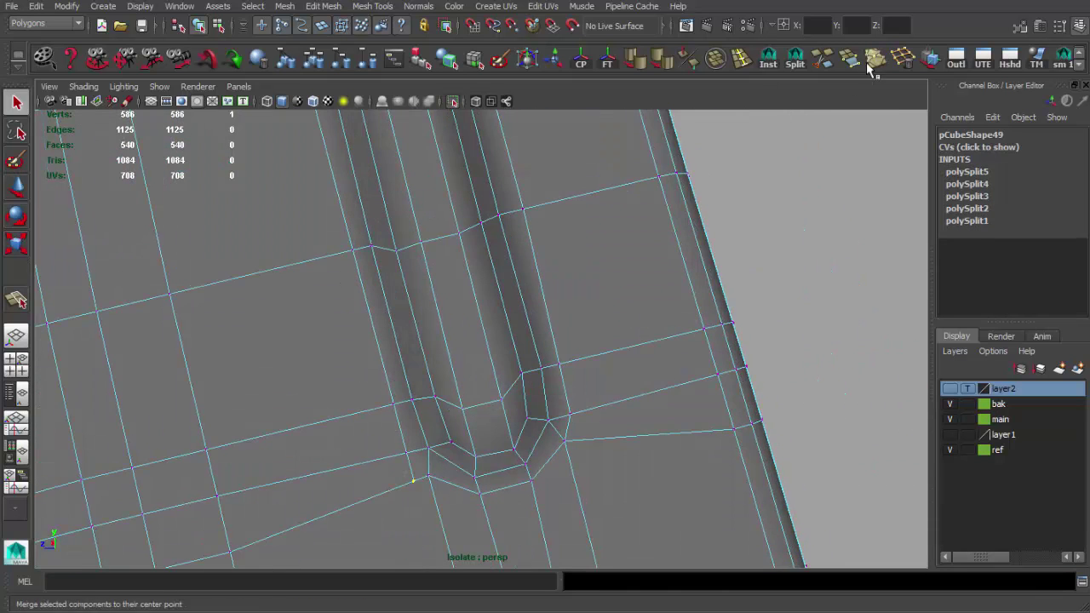
pyautogui.click(870, 69)
pyautogui.press('w')
pyautogui.press('4')
pyautogui.press('q')
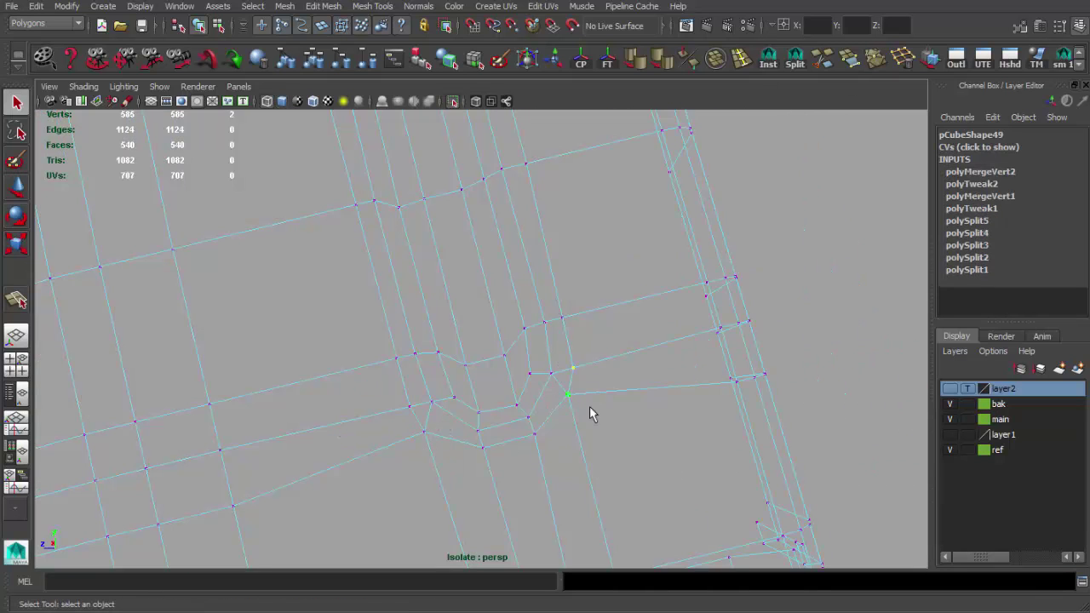
pyautogui.keyDown('shift'); pyautogui.moveTo(593, 414); pyautogui.dragTo(420, 410, button='right'); pyautogui.keyUp('shift')
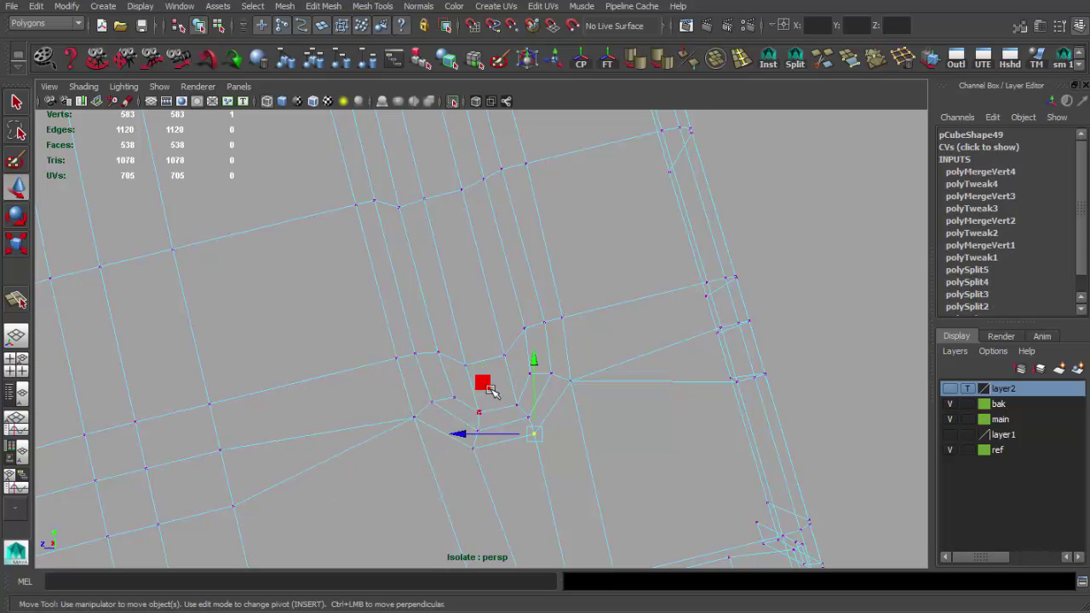
# - Return to shaded object mode and orbit to review the cleaned-up groove end
pyautogui.press('5')
pyautogui.press('F8')
pyautogui.moveTo(730, 309)
pyautogui.keyDown('alt'); pyautogui.mouseDown()
pyautogui.moveTo(653, 369)
pyautogui.moveTo(443, 327)
pyautogui.mouseUp(); pyautogui.keyUp('alt')
pyautogui.keyDown('alt'); pyautogui.moveTo(444, 327); pyautogui.dragTo(479, 389, button='right'); pyautogui.keyUp('alt')
pyautogui.moveTo(479, 389)
pyautogui.keyDown('alt'); pyautogui.mouseDown()
pyautogui.moveTo(480, 311)
pyautogui.moveTo(487, 348)
pyautogui.mouseUp(); pyautogui.keyUp('alt')
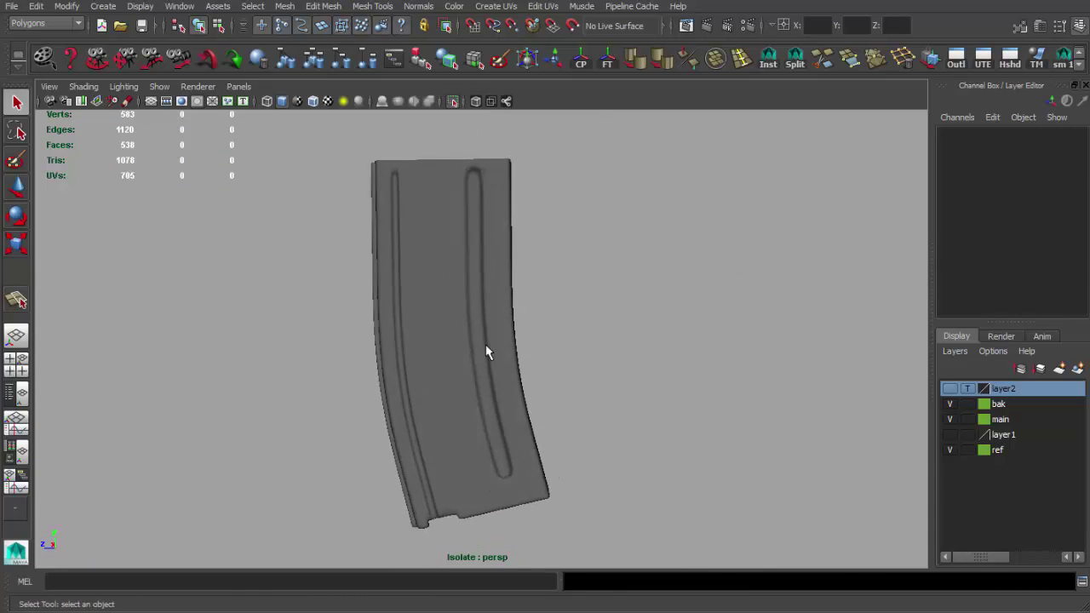
# - Cut faces beside the groove top and merge the stray vertex into its neighbour
pyautogui.click(487, 348)
pyautogui.keyDown('alt'); pyautogui.moveTo(487, 348); pyautogui.dragTo(483, 335, button='right'); pyautogui.keyUp('alt')
pyautogui.moveTo(484, 334)
pyautogui.keyDown('alt'); pyautogui.mouseDown()
pyautogui.moveTo(584, 361)
pyautogui.moveTo(494, 341)
pyautogui.mouseUp(); pyautogui.keyUp('alt')
pyautogui.moveTo(494, 341)
pyautogui.keyDown('alt'); pyautogui.mouseDown(button='right')
pyautogui.moveTo(548, 504)
pyautogui.moveTo(561, 451)
pyautogui.moveTo(455, 341)
pyautogui.mouseUp(button='right'); pyautogui.keyUp('alt')
pyautogui.press('F9')
pyautogui.click(454, 332)
pyautogui.press('w')
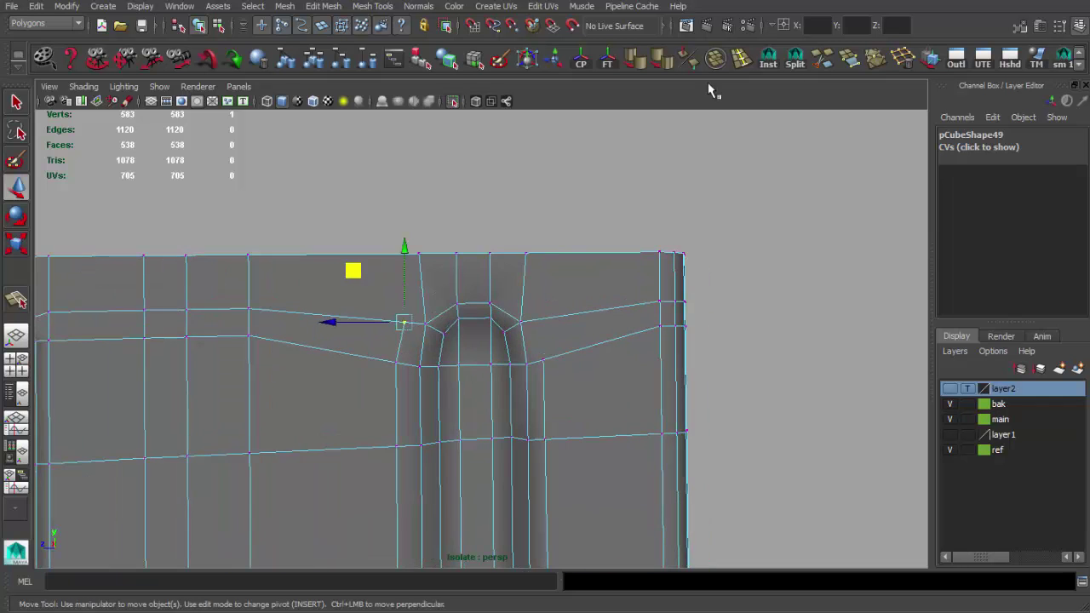
pyautogui.click(460, 292)
pyautogui.click(528, 309)
pyautogui.press('Return')
pyautogui.press('w')
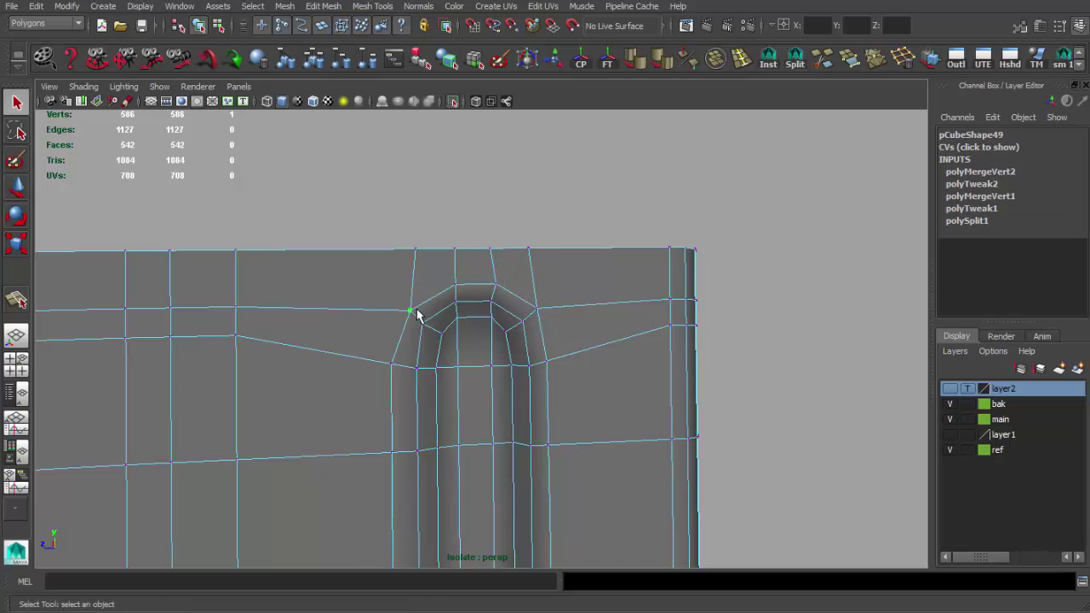
# - Soften the magazine's edge normals and check the smoothed shading in object mode
pyautogui.keyDown('shift'); pyautogui.click(401, 364); pyautogui.keyUp('shift')
pyautogui.press('F8')
pyautogui.scroll(-5, 480, 358)
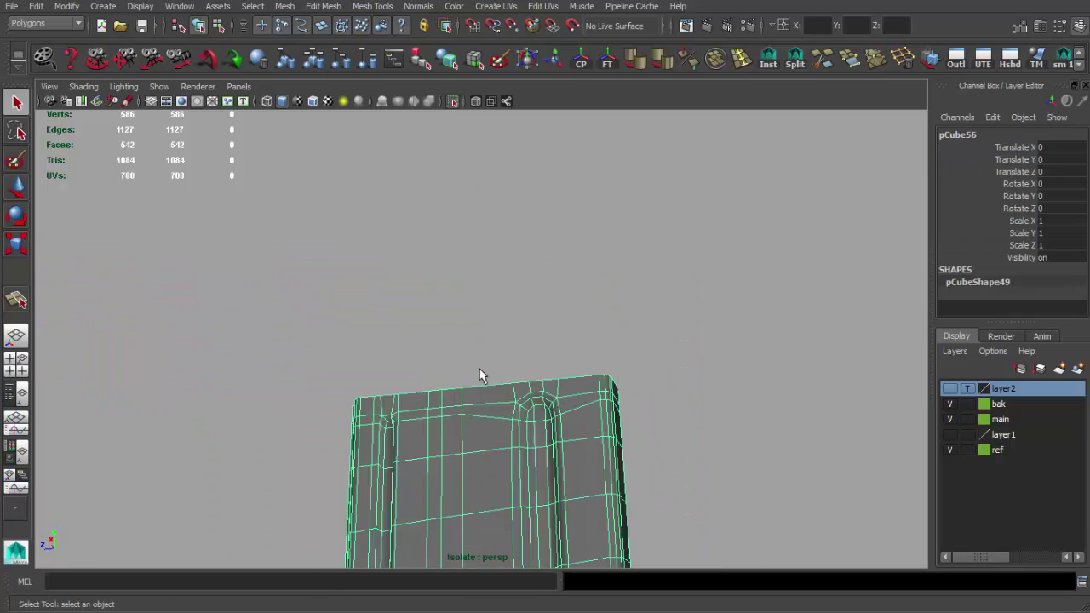
pyautogui.click(637, 60)
pyautogui.press('3')
pyautogui.click(545, 292)
pyautogui.click(511, 290)
pyautogui.click(569, 275)
pyautogui.scroll(-2, 536, 345)
pyautogui.keyDown('alt'); pyautogui.moveTo(535, 347); pyautogui.dragTo(462, 253); pyautogui.keyUp('alt')
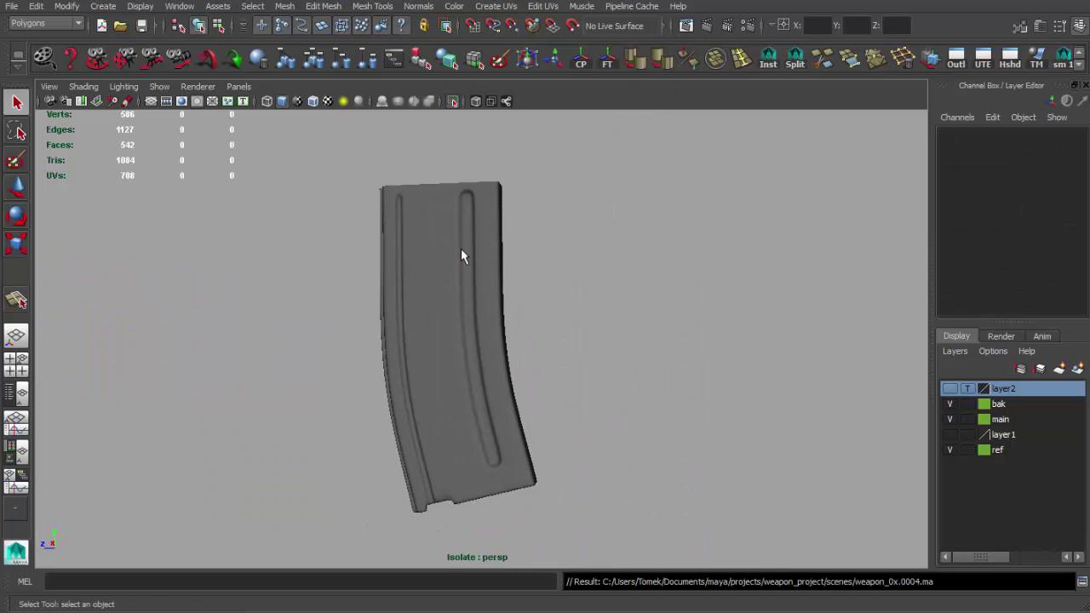
pyautogui.scroll(3, 511, 289)
pyautogui.scroll(3, 528, 298)
pyautogui.click(513, 287)
pyautogui.scroll(-2, 523, 336)
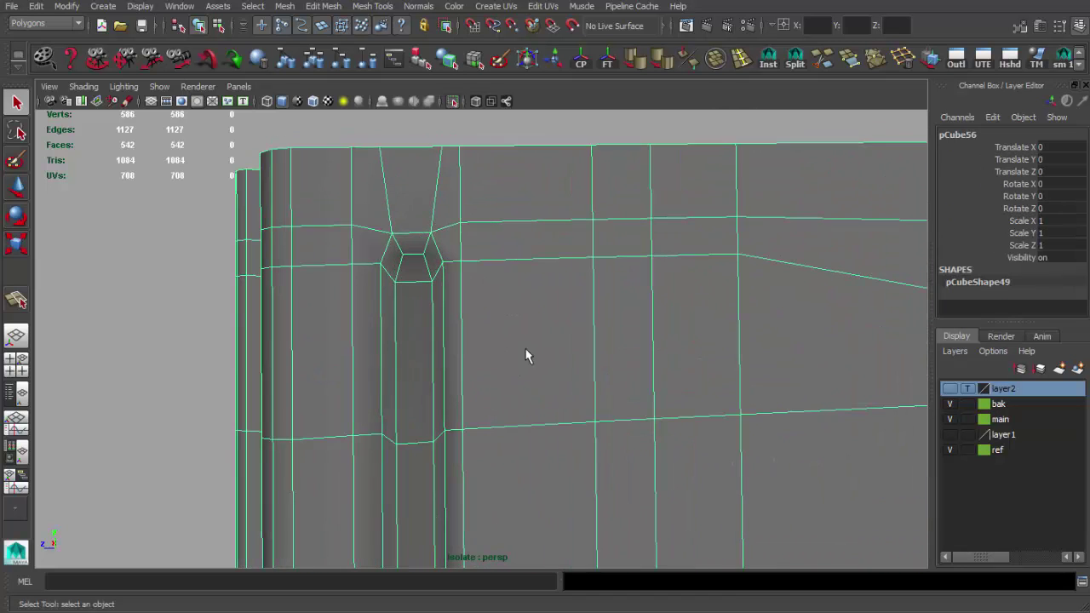
# - Split a new three-point cut across the faces above the groove top
pyautogui.hotkey('shift', 's')
pyautogui.click(388, 215)
pyautogui.click(432, 213)
pyautogui.click(460, 223)
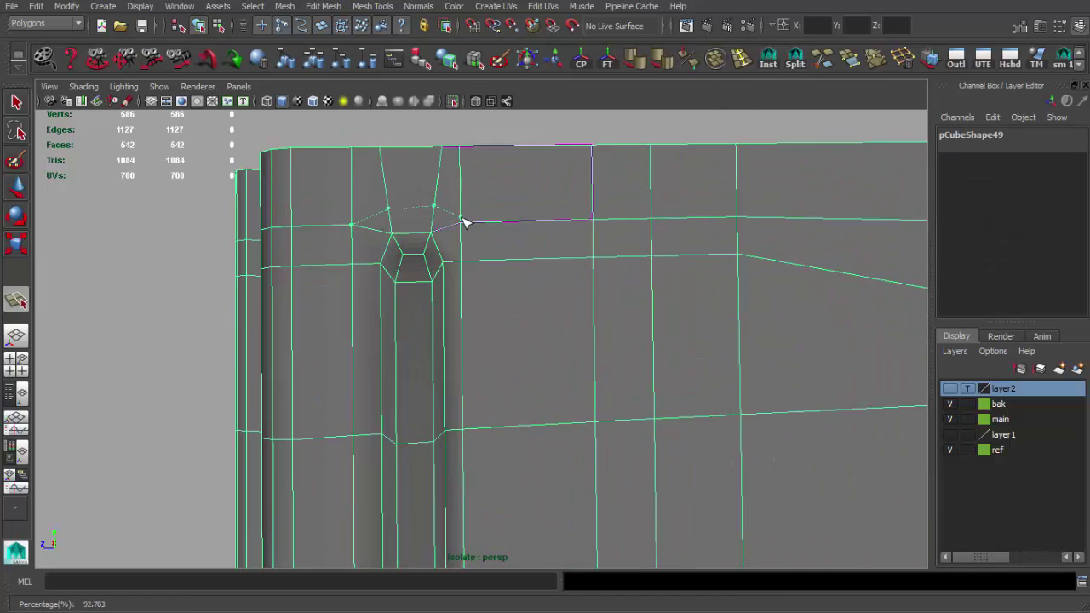
pyautogui.press('q')
pyautogui.scroll(2, 417, 256)
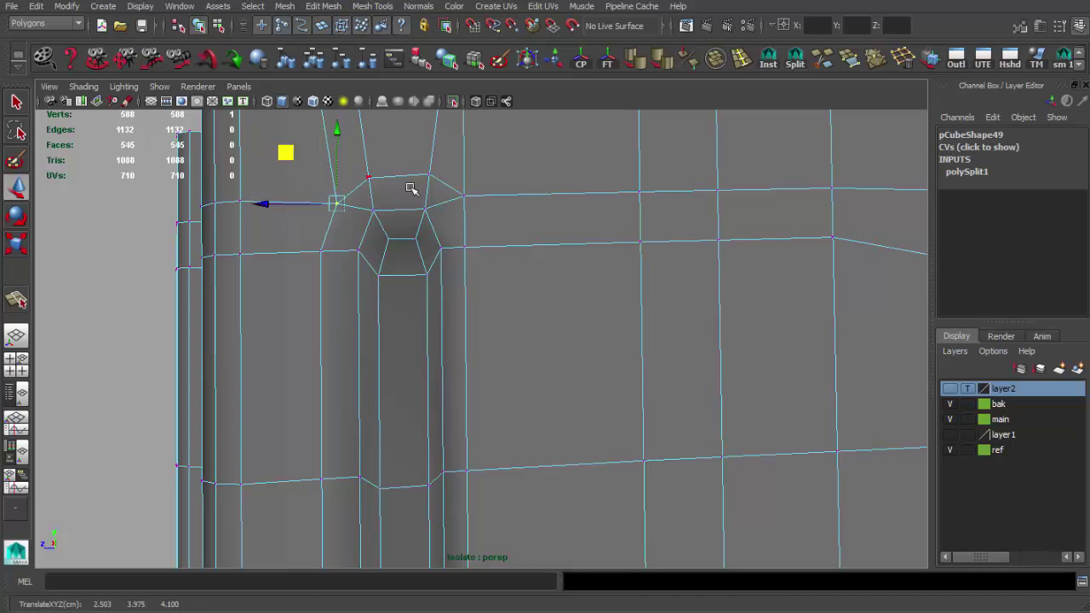
# - Weld the extra vertices along the top border onto their neighbours
pyautogui.moveTo(442, 195); pyautogui.dragTo(444, 189)
pyautogui.moveTo(361, 198)
pyautogui.mouseDown()
pyautogui.moveTo(365, 165)
pyautogui.moveTo(468, 171)
pyautogui.moveTo(464, 192)
pyautogui.mouseUp()
pyautogui.moveTo(413, 232); pyautogui.dragTo(418, 145, button='right')
pyautogui.press('F8')
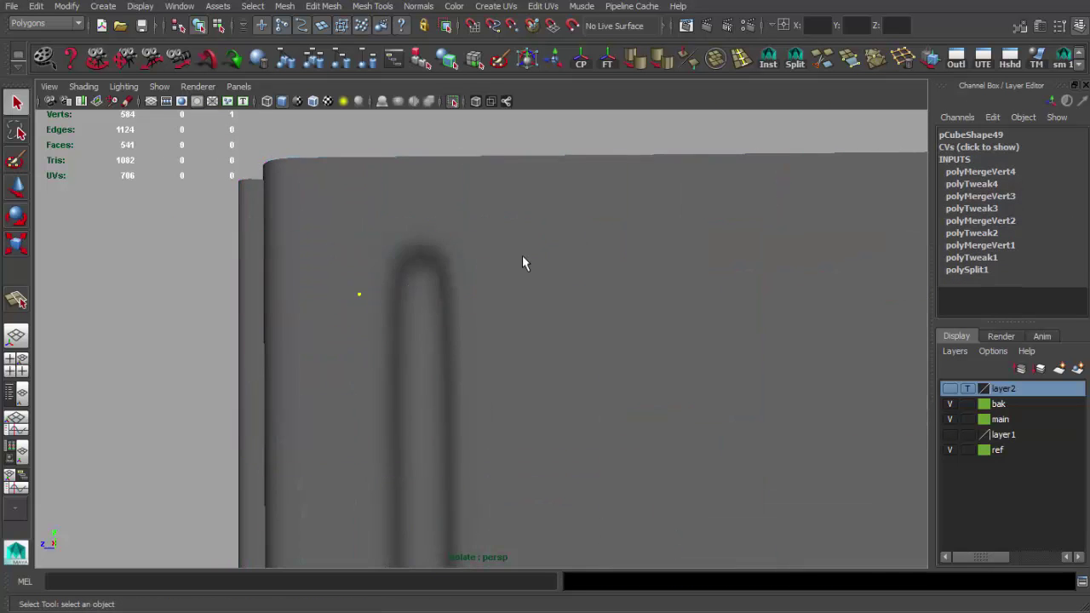
pyautogui.scroll(-2, 579, 236)
pyautogui.scroll(-1, 549, 320)
# - Frame the whole magazine, assign it a material and inspect the shading
pyautogui.click(773, 69)
pyautogui.scroll(-1, 574, 267)
pyautogui.moveTo(574, 267)
pyautogui.keyDown('alt'); pyautogui.mouseDown()
pyautogui.moveTo(622, 287)
pyautogui.moveTo(469, 282)
pyautogui.moveTo(679, 340)
pyautogui.mouseUp(); pyautogui.keyUp('alt')
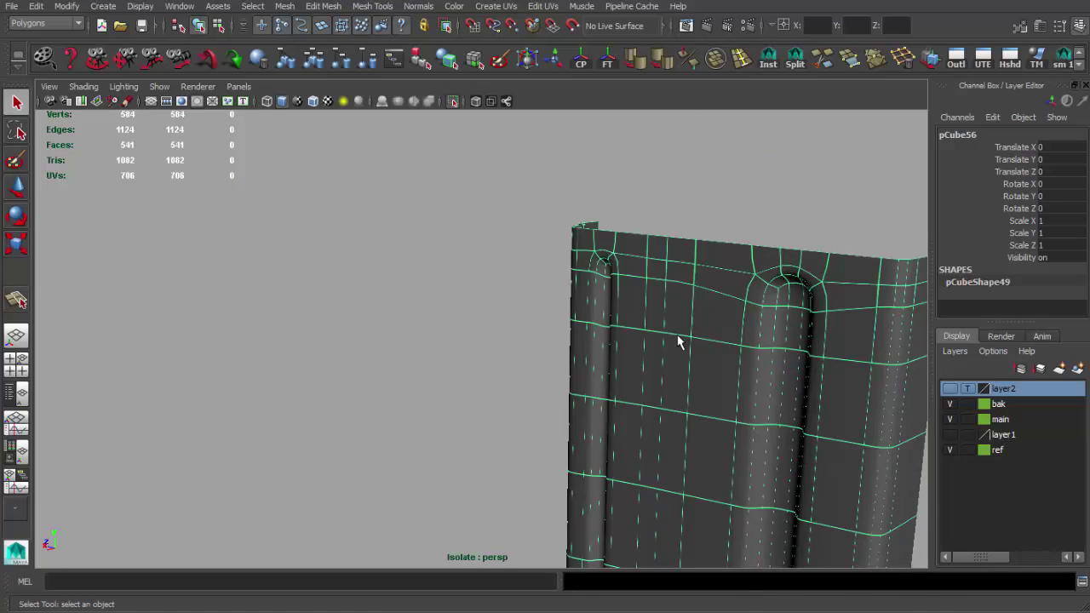
pyautogui.press('f')
pyautogui.moveTo(489, 227); pyautogui.dragTo(596, 585, button='right')
pyautogui.click(640, 418)
pyautogui.moveTo(640, 418)
pyautogui.keyDown('alt'); pyautogui.mouseDown()
pyautogui.moveTo(607, 455)
pyautogui.moveTo(509, 295)
pyautogui.moveTo(588, 372)
pyautogui.moveTo(401, 363)
pyautogui.moveTo(459, 370)
pyautogui.mouseUp(); pyautogui.keyUp('alt')
# - Compare the magazine against the TanMag2.jpg reference photo and the rifle in side view
pyautogui.hotkey('alt', 'Tab')
pyautogui.scroll(1, 352, 384)
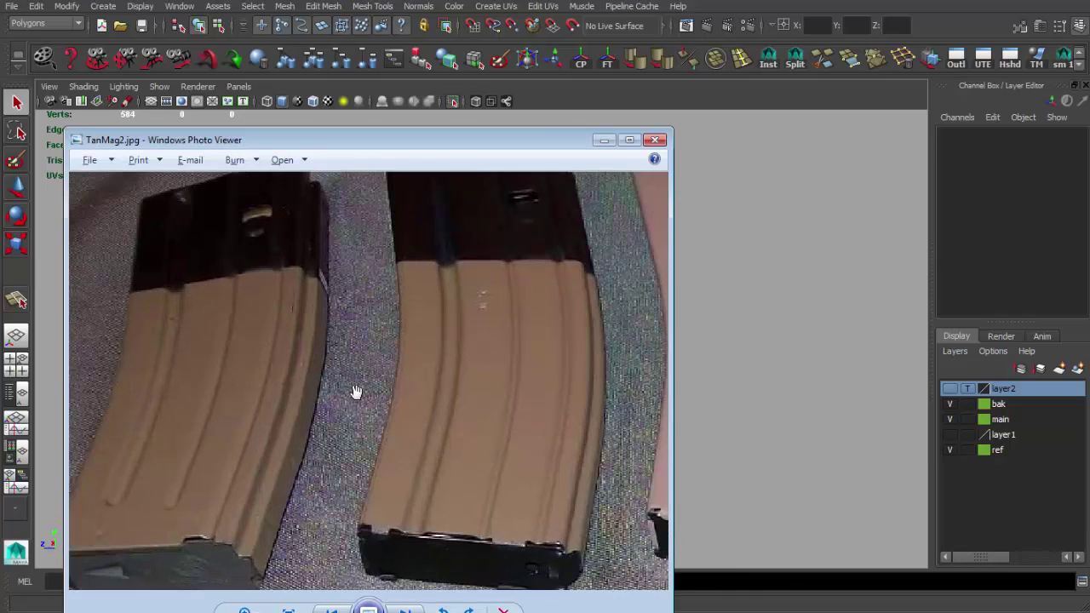
pyautogui.scroll(1, 355, 420)
pyautogui.scroll(1, 306, 398)
pyautogui.hotkey('alt', 'Tab')
pyautogui.moveTo(596, 233)
pyautogui.keyDown('alt'); pyautogui.mouseDown()
pyautogui.moveTo(555, 321)
pyautogui.moveTo(579, 336)
pyautogui.mouseUp(); pyautogui.keyUp('alt')
pyautogui.click(482, 361)
pyautogui.keyDown('alt'); pyautogui.moveTo(483, 361); pyautogui.dragTo(515, 262); pyautogui.keyUp('alt')
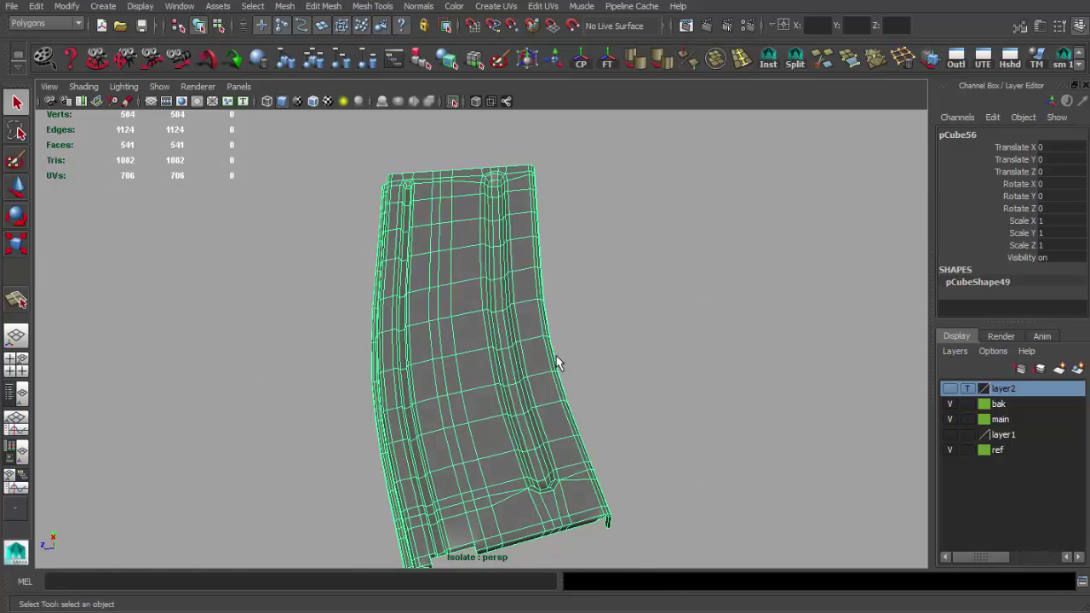
pyautogui.press('space')
pyautogui.scroll(2, 449, 420)
pyautogui.scroll(2, 433, 315)
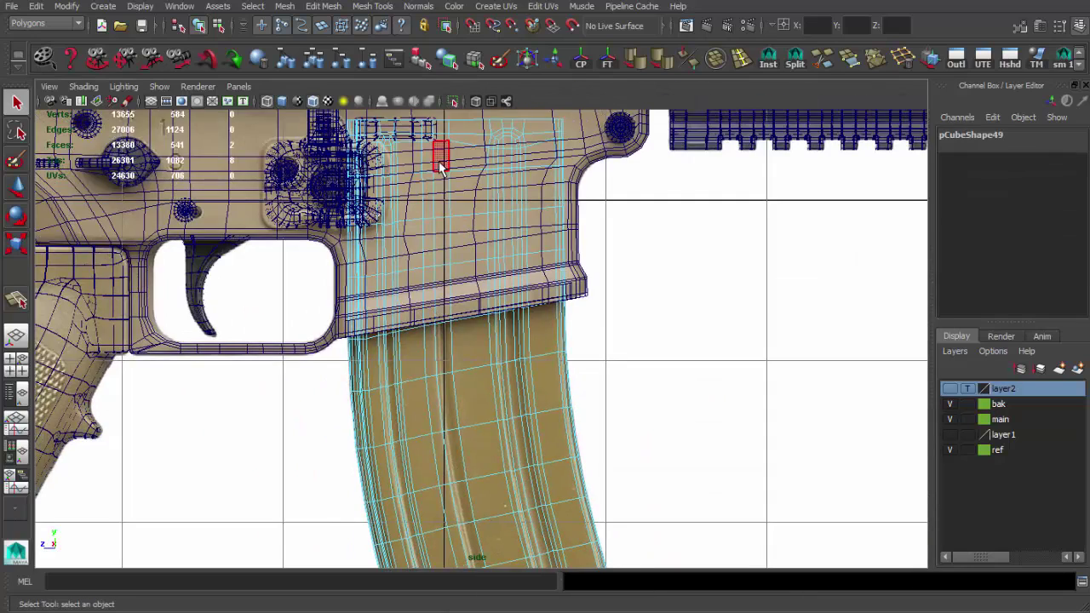
pyautogui.press('space')
pyautogui.press('space')
# - Extrude the chosen face strip inward to start the new groove
pyautogui.moveTo(503, 219)
pyautogui.keyDown('alt'); pyautogui.mouseDown()
pyautogui.moveTo(548, 275)
pyautogui.moveTo(390, 287)
pyautogui.moveTo(552, 341)
pyautogui.mouseUp(); pyautogui.keyUp('alt')
pyautogui.hotkey('ctrl', 'e')
pyautogui.moveTo(462, 275)
pyautogui.keyDown('alt'); pyautogui.mouseDown()
pyautogui.moveTo(455, 134)
pyautogui.moveTo(421, 160)
pyautogui.moveTo(616, 253)
pyautogui.moveTo(341, 263)
pyautogui.moveTo(474, 253)
pyautogui.moveTo(420, 285)
pyautogui.moveTo(418, 389)
pyautogui.mouseUp(); pyautogui.keyUp('alt')
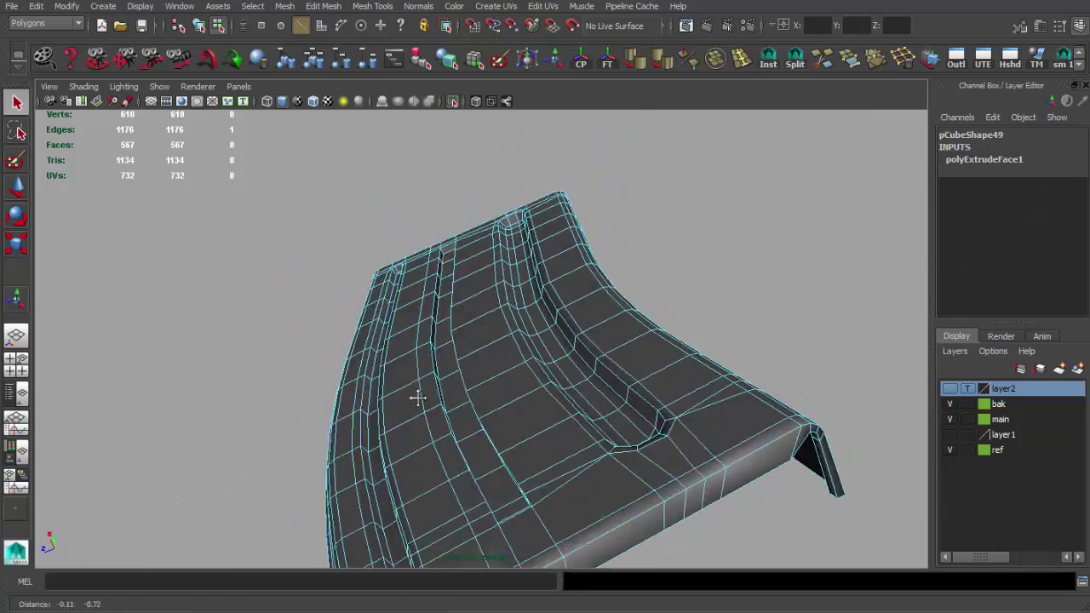
# - Insert an extra edge loop across the new narrow groove strip
pyautogui.doubleClick(421, 430)
pyautogui.moveTo(415, 472)
pyautogui.keyDown('alt'); pyautogui.mouseDown()
pyautogui.moveTo(524, 348)
pyautogui.moveTo(459, 340)
pyautogui.moveTo(664, 486)
pyautogui.moveTo(564, 484)
pyautogui.moveTo(554, 369)
pyautogui.moveTo(494, 272)
pyautogui.moveTo(531, 306)
pyautogui.moveTo(490, 319)
pyautogui.moveTo(414, 384)
pyautogui.moveTo(474, 309)
pyautogui.moveTo(472, 269)
pyautogui.mouseUp(); pyautogui.keyUp('alt')
pyautogui.press('w')
pyautogui.moveTo(406, 348)
pyautogui.keyDown('alt'); pyautogui.mouseDown()
pyautogui.moveTo(421, 256)
pyautogui.moveTo(528, 338)
pyautogui.moveTo(519, 370)
pyautogui.moveTo(530, 390)
pyautogui.moveTo(514, 312)
pyautogui.moveTo(545, 281)
pyautogui.mouseUp(); pyautogui.keyUp('alt')
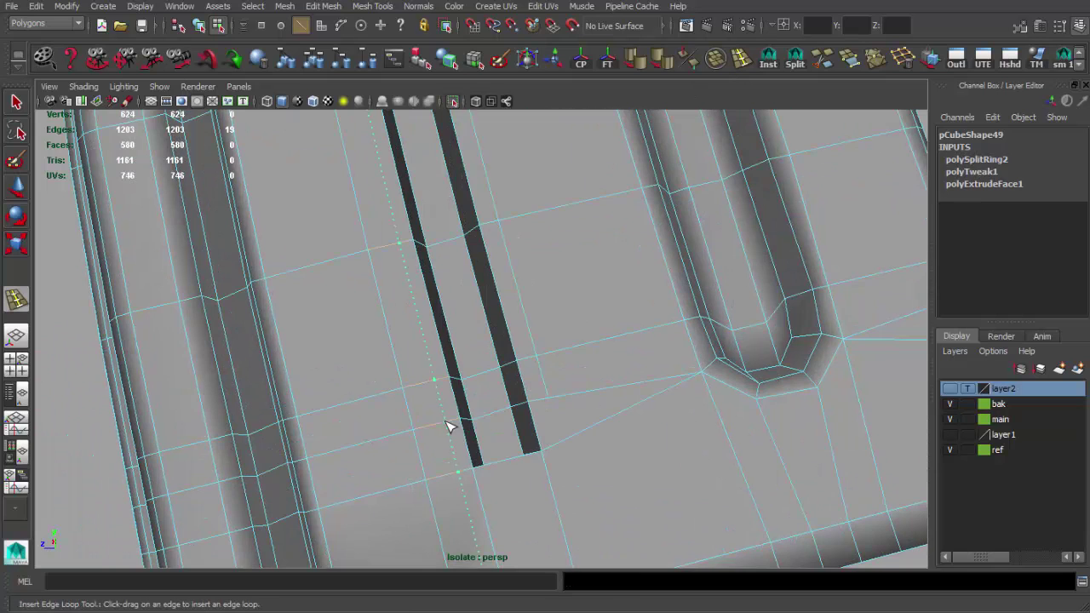
pyautogui.click(450, 428)
pyautogui.scroll(-5, 474, 389)
pyautogui.moveTo(474, 389)
pyautogui.keyDown('alt'); pyautogui.mouseDown()
pyautogui.moveTo(475, 293)
pyautogui.moveTo(511, 281)
pyautogui.mouseUp(); pyautogui.keyUp('alt')
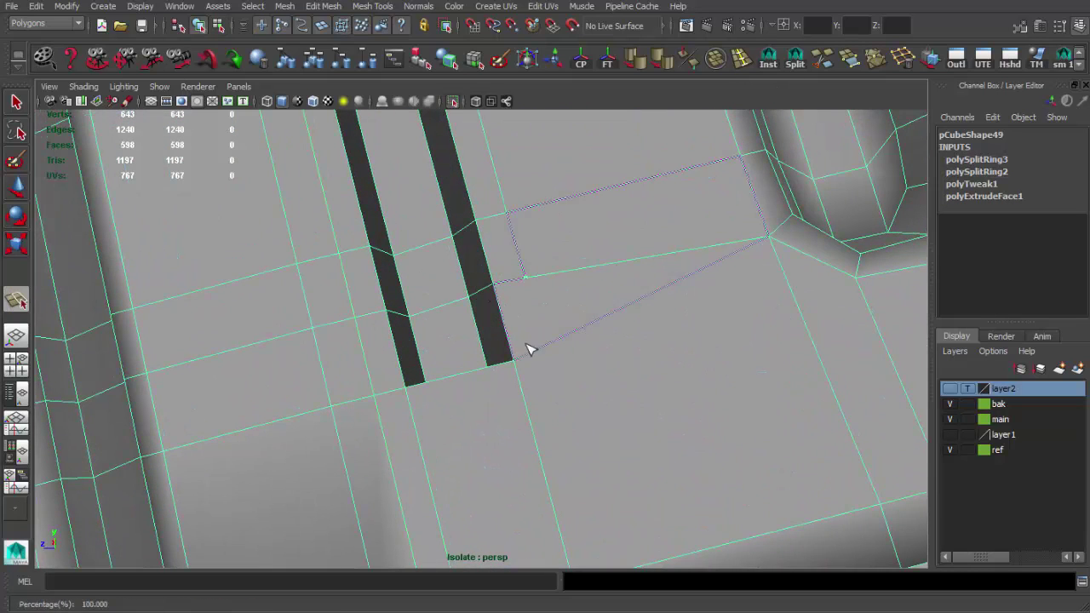
pyautogui.press('Return')
# - Scale the groove-end edge, cut beside it and merge the leftover edge into a point
pyautogui.moveTo(548, 352)
pyautogui.keyDown('alt'); pyautogui.mouseDown()
pyautogui.moveTo(499, 418)
pyautogui.moveTo(492, 368)
pyautogui.mouseUp(); pyautogui.keyUp('alt')
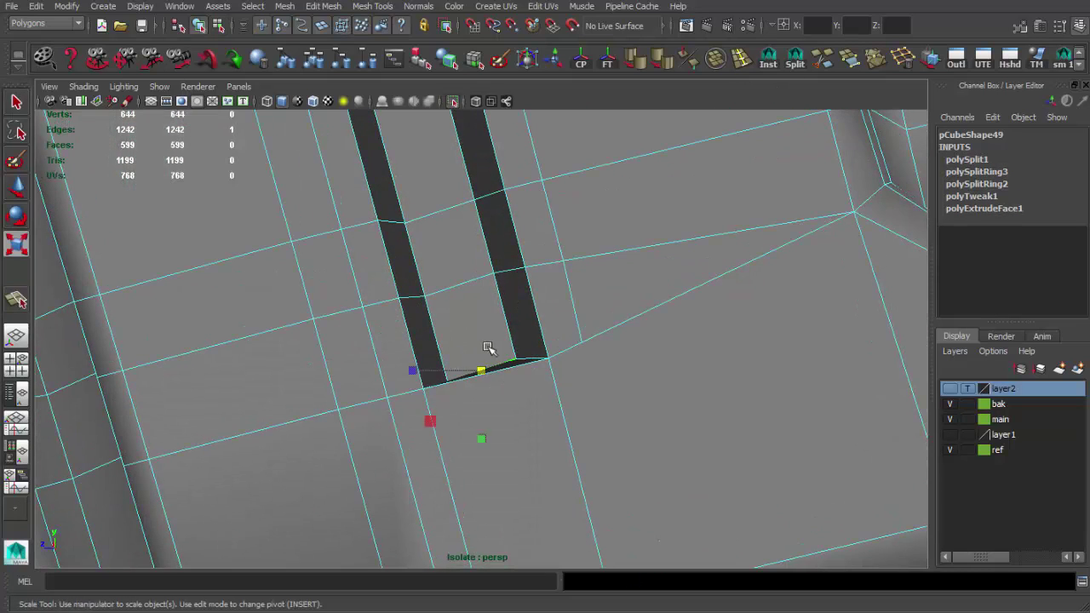
pyautogui.press('r')
pyautogui.press('q')
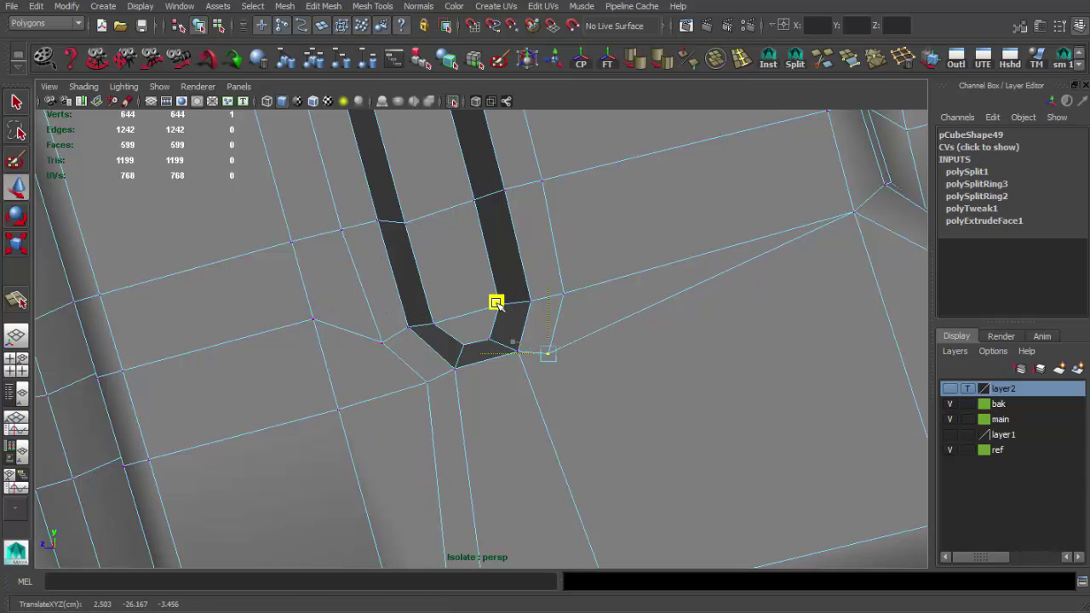
pyautogui.click(462, 397)
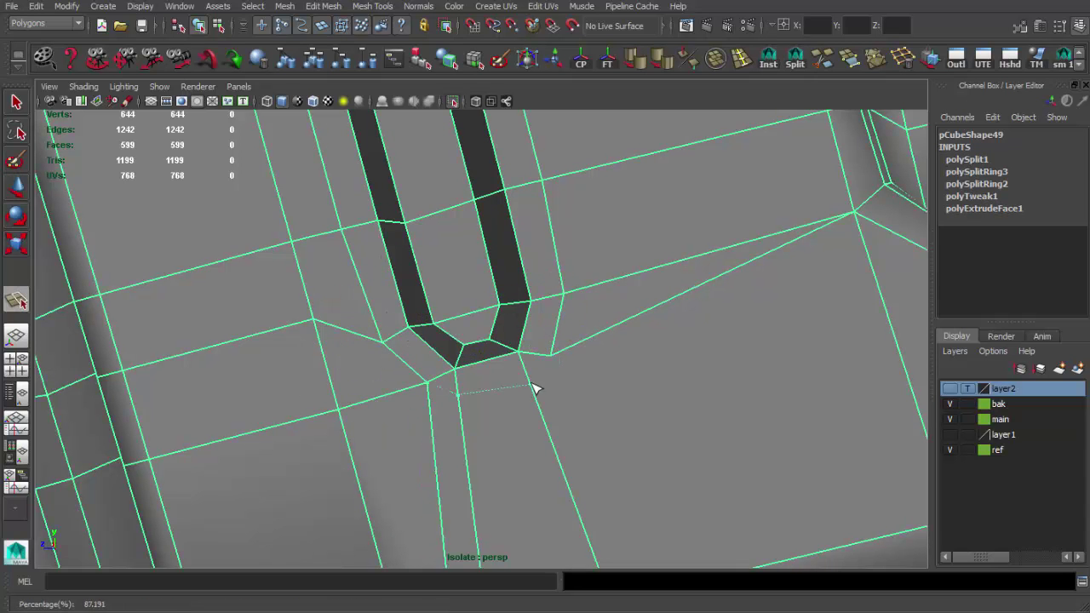
pyautogui.press('Return')
pyautogui.click(874, 61)
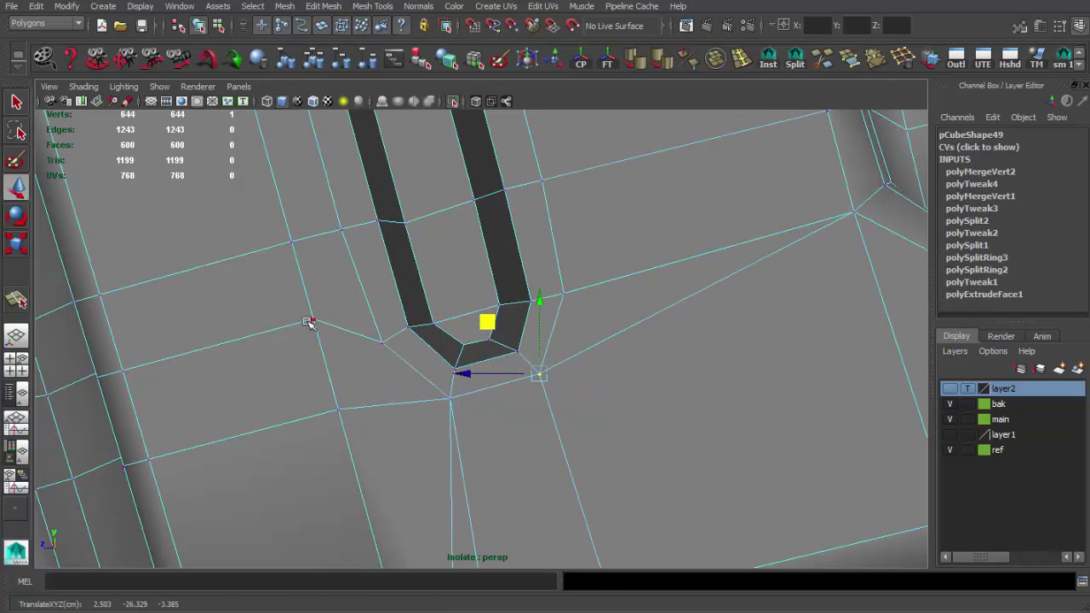
pyautogui.press('q')
pyautogui.scroll(-5, 271, 293)
pyautogui.press('F8')
# - Show the magazine shaded without wireframe and lower a face inside the groove
pyautogui.press('3')
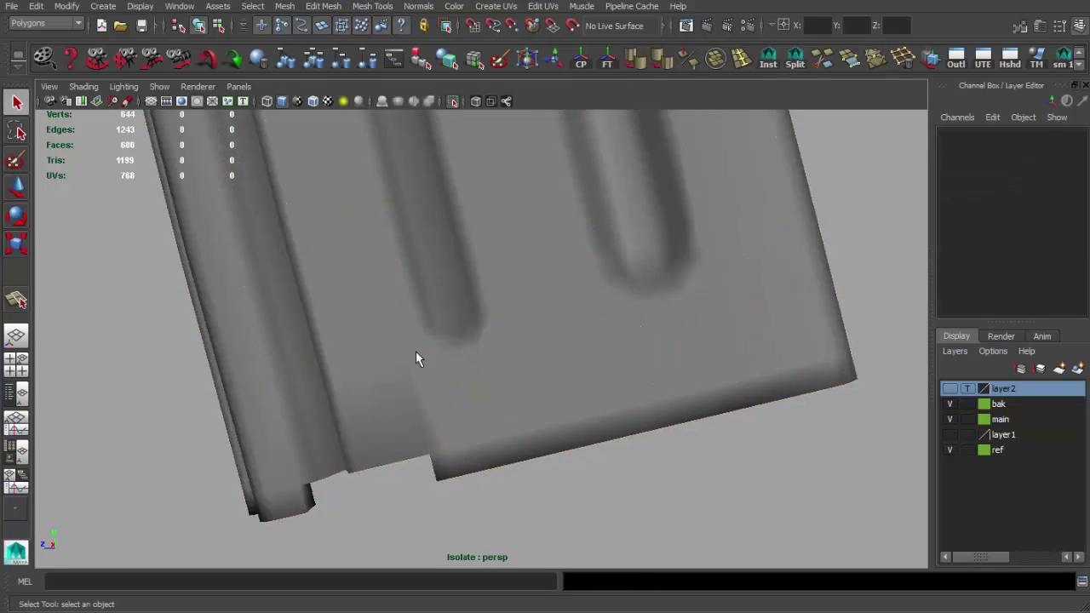
pyautogui.scroll(-2, 475, 369)
pyautogui.moveTo(474, 368)
pyautogui.keyDown('alt'); pyautogui.mouseDown()
pyautogui.moveTo(426, 418)
pyautogui.moveTo(480, 452)
pyautogui.moveTo(389, 404)
pyautogui.moveTo(464, 383)
pyautogui.mouseUp(); pyautogui.keyUp('alt')
pyautogui.click(465, 383)
pyautogui.scroll(5, 540, 339)
pyautogui.scroll(3, 541, 339)
pyautogui.press('F11')
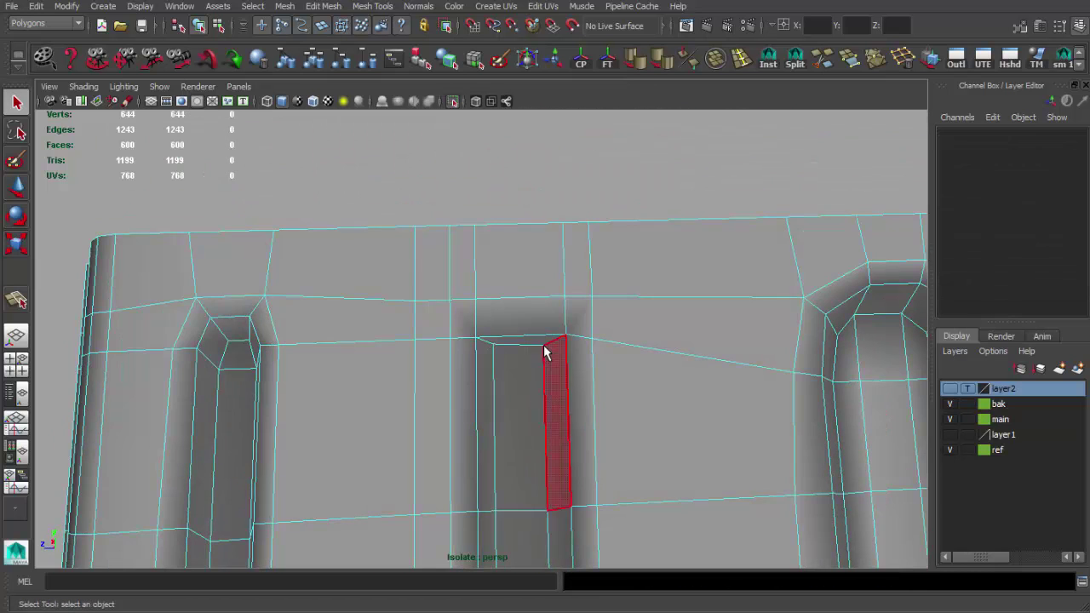
pyautogui.click(543, 345)
pyautogui.press('w')
pyautogui.keyDown('alt'); pyautogui.moveTo(542, 341); pyautogui.dragTo(498, 241, button='middle'); pyautogui.keyUp('alt')
pyautogui.moveTo(480, 250); pyautogui.dragTo(491, 250)
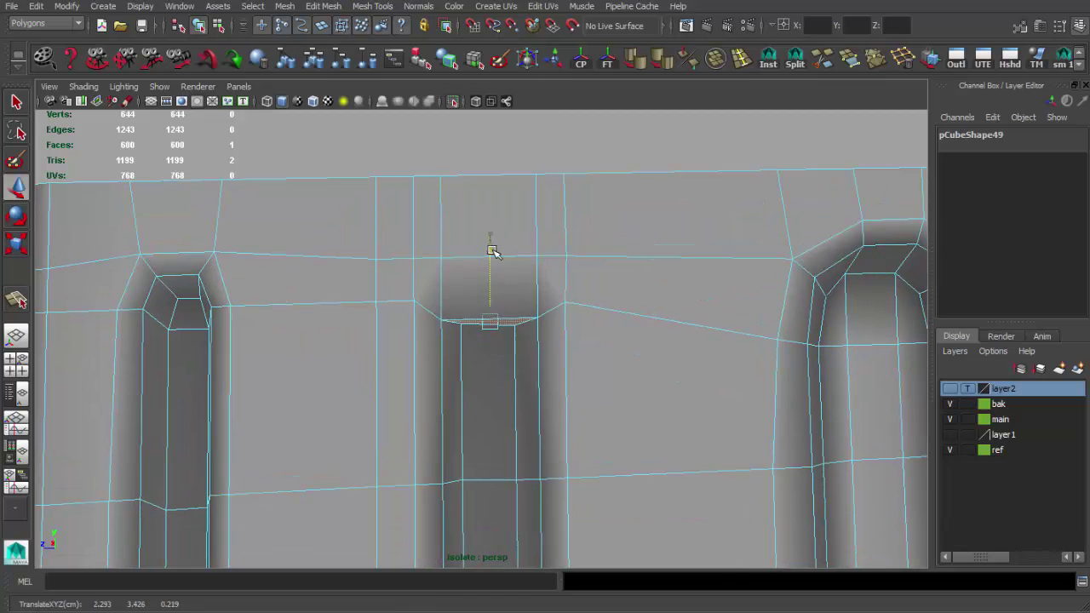
pyautogui.press('q')
# - Select faces at the groove top, then undo to restore the deleted top face
pyautogui.keyDown('alt'); pyautogui.moveTo(529, 302); pyautogui.dragTo(511, 335); pyautogui.keyUp('alt')
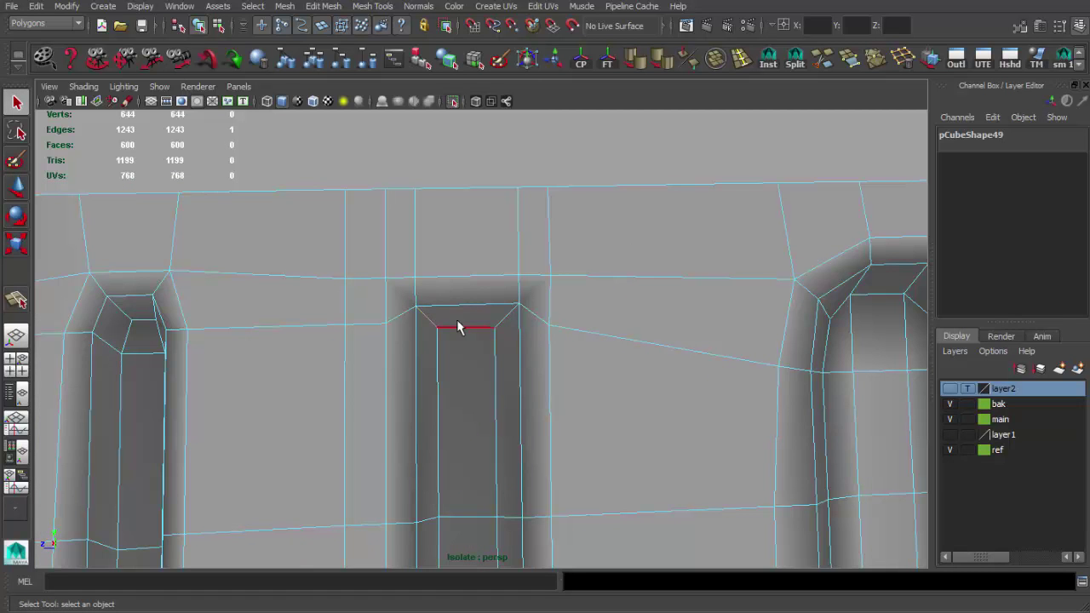
pyautogui.moveTo(511, 314)
pyautogui.keyDown('alt'); pyautogui.mouseDown()
pyautogui.moveTo(494, 307)
pyautogui.moveTo(533, 260)
pyautogui.moveTo(548, 352)
pyautogui.mouseUp(); pyautogui.keyUp('alt')
pyautogui.click(471, 317)
pyautogui.keyDown('shift'); pyautogui.click(464, 338); pyautogui.keyUp('shift')
pyautogui.moveTo(464, 338)
pyautogui.keyDown('alt'); pyautogui.mouseDown()
pyautogui.moveTo(506, 323)
pyautogui.moveTo(499, 348)
pyautogui.mouseUp(); pyautogui.keyUp('alt')
pyautogui.moveTo(501, 288)
pyautogui.keyDown('alt'); pyautogui.mouseDown()
pyautogui.moveTo(489, 314)
pyautogui.moveTo(474, 285)
pyautogui.moveTo(502, 291)
pyautogui.mouseUp(); pyautogui.keyUp('alt')
pyautogui.click(509, 293)
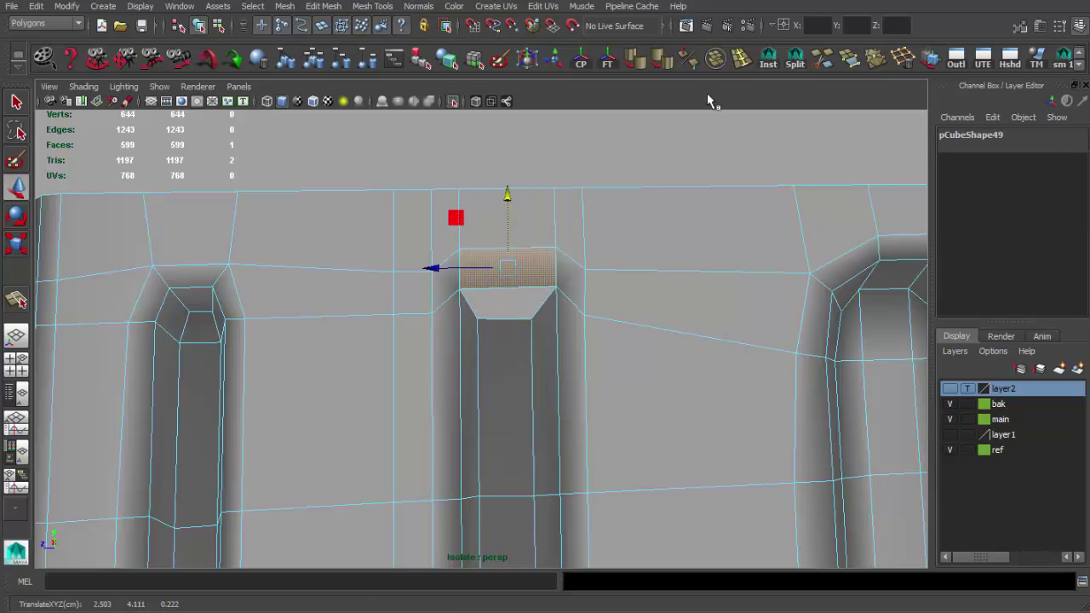
pyautogui.hotkey('ctrl', 'z')
pyautogui.hotkey('ctrl', 'z')
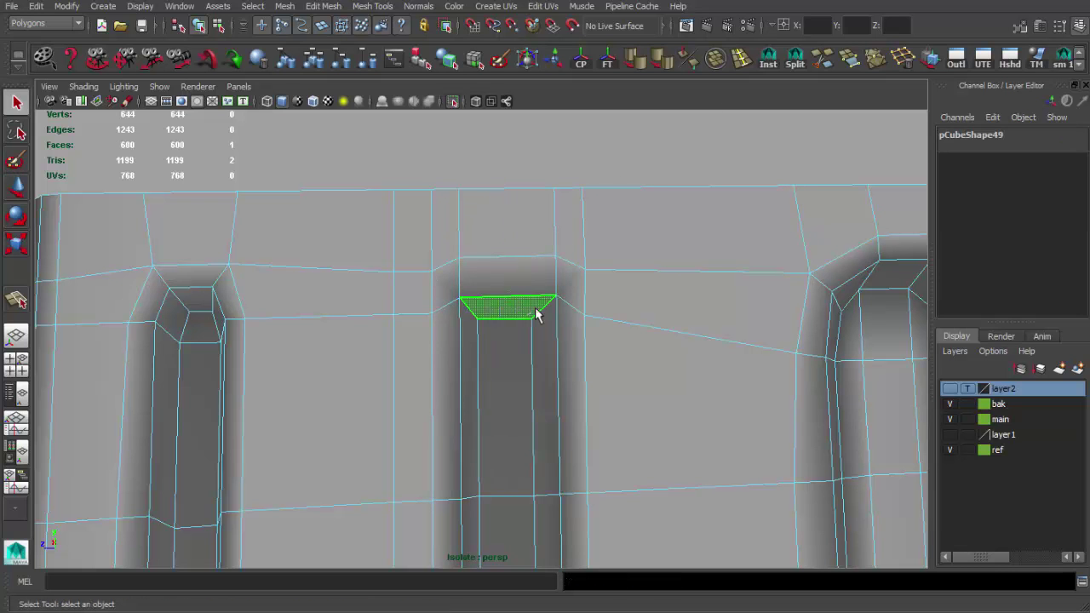
pyautogui.hotkey('ctrl', 'z')
# - Merge the short stray edges at the groove top to center, collapsing each into a vertex
pyautogui.press('F10')
pyautogui.click(431, 283)
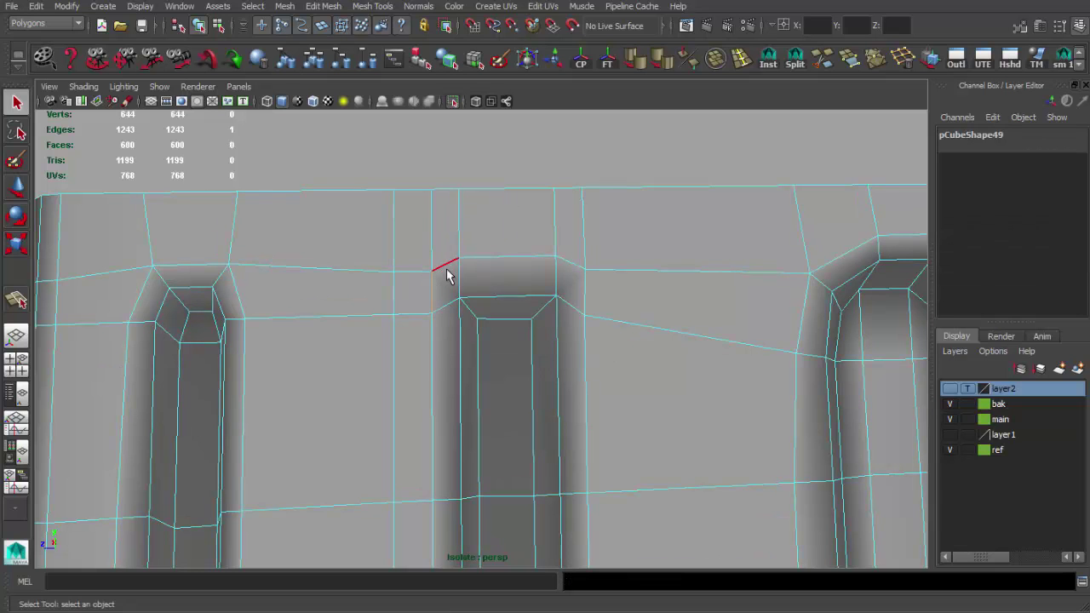
pyautogui.click(849, 58)
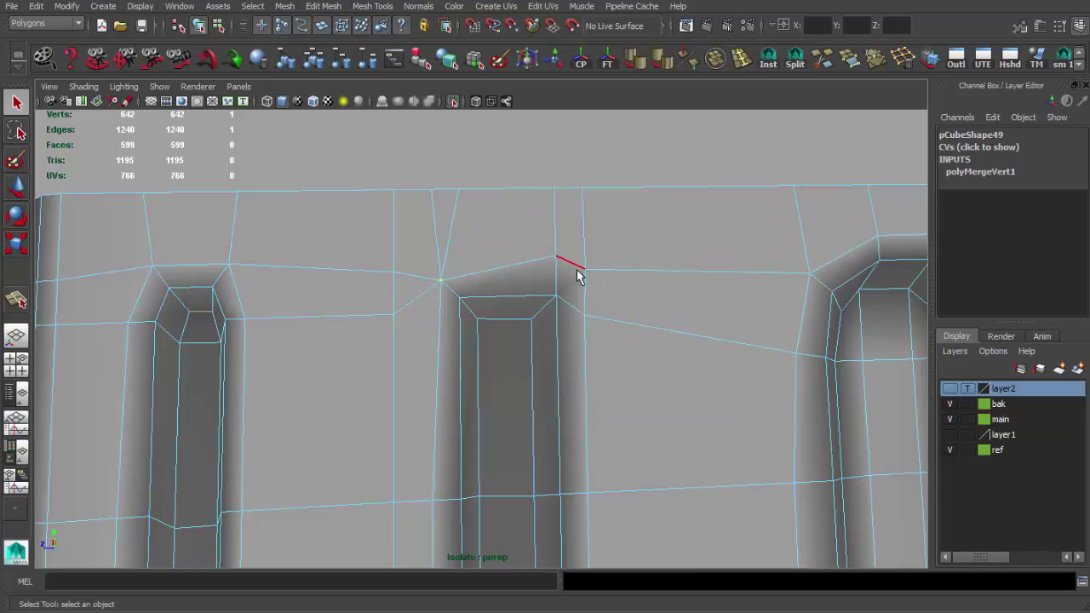
pyautogui.press('g')
pyautogui.press('F10')
pyautogui.click(444, 189)
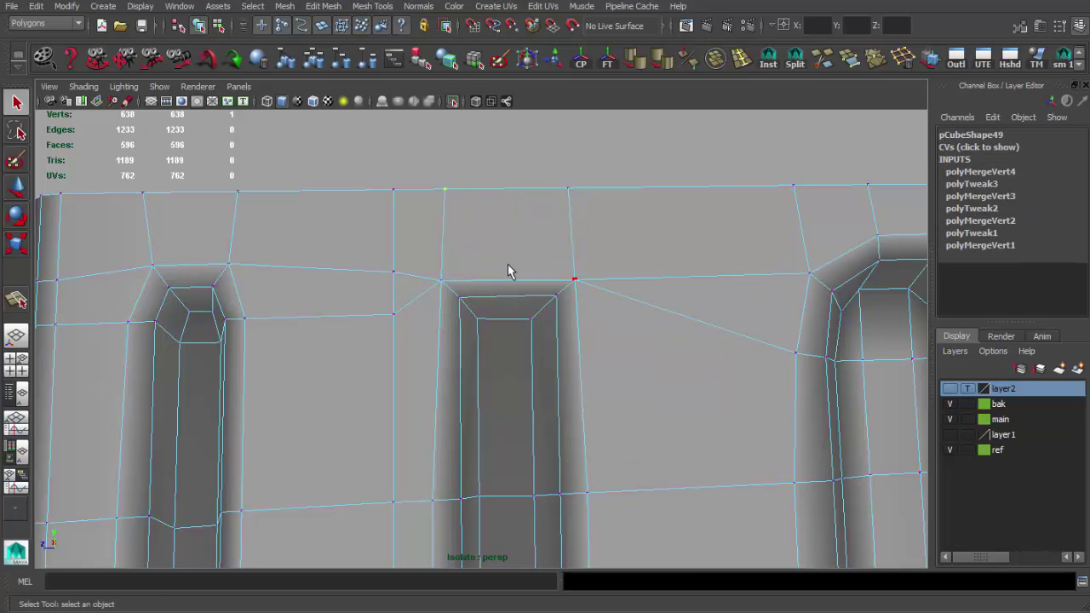
# - Insert a horizontal edge loop across the magazine and scale the edges inward along depth
pyautogui.press('F10')
pyautogui.click(507, 274)
pyautogui.press('w')
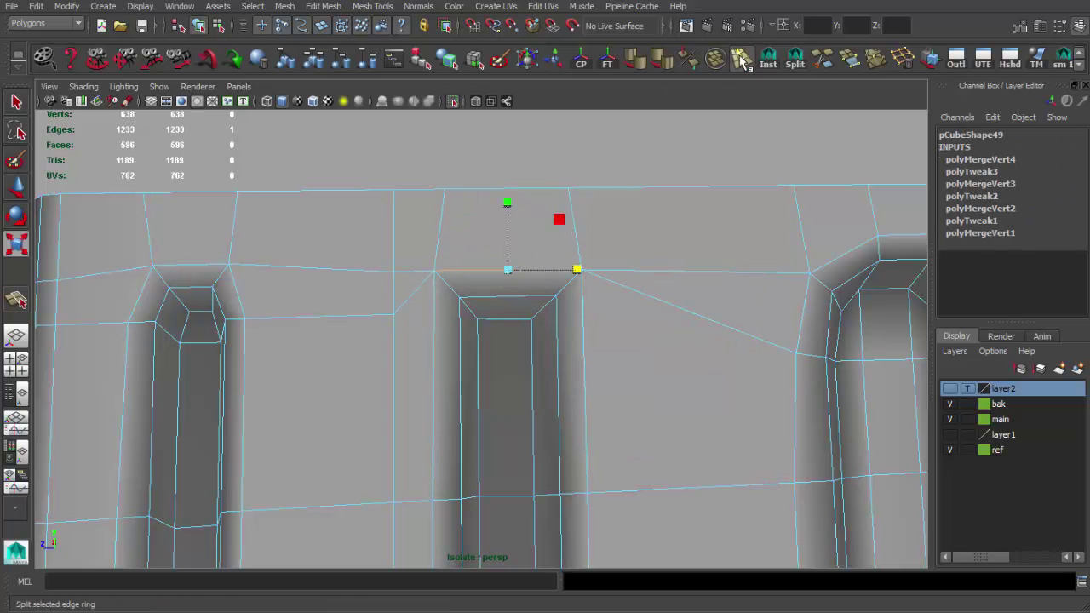
pyautogui.click(586, 361)
pyautogui.press('q')
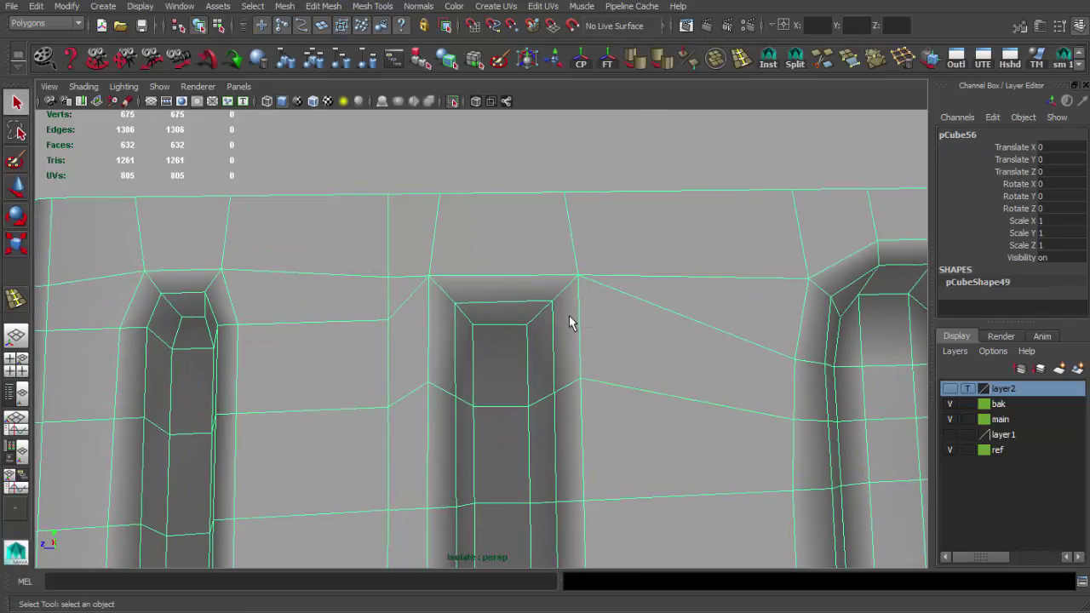
pyautogui.press('F10')
pyautogui.moveTo(421, 328); pyautogui.dragTo(430, 333)
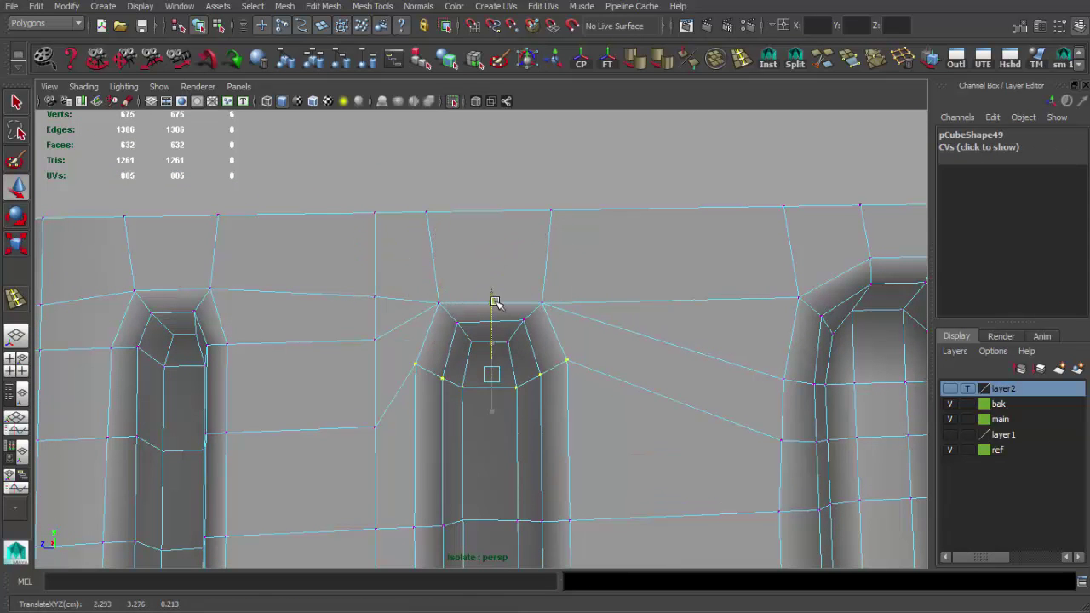
# - Raise the vertices at the top of the middle groove
pyautogui.keyDown('alt'); pyautogui.moveTo(492, 312); pyautogui.dragTo(552, 299); pyautogui.keyUp('alt')
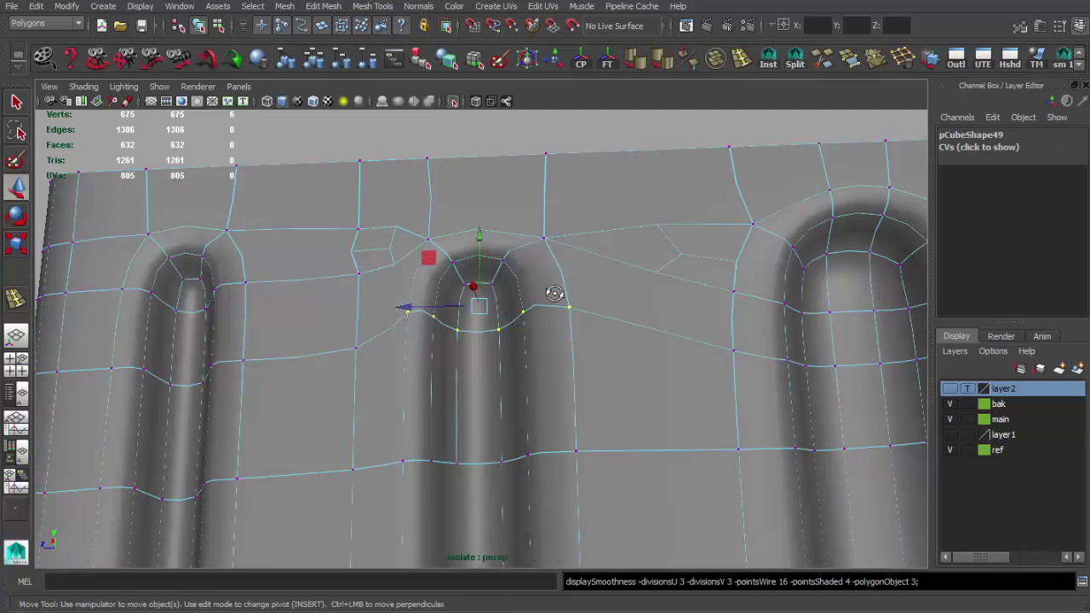
pyautogui.scroll(-5, 555, 296)
pyautogui.press('F8')
pyautogui.scroll(5, 534, 324)
pyautogui.press('F8')
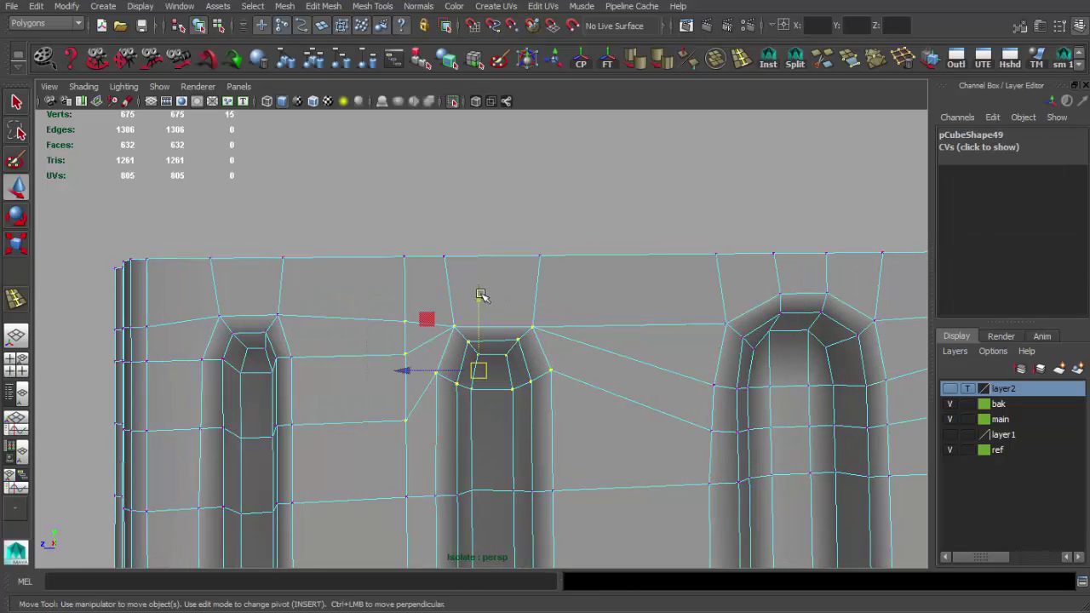
pyautogui.moveTo(481, 294); pyautogui.dragTo(476, 279)
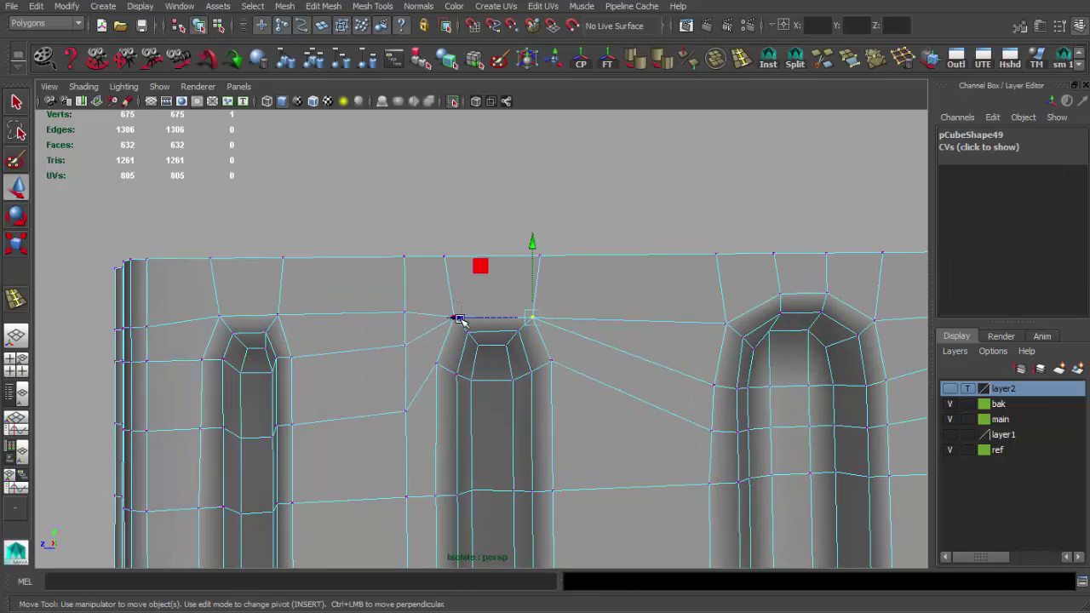
pyautogui.press('q')
pyautogui.scroll(-3, 480, 275)
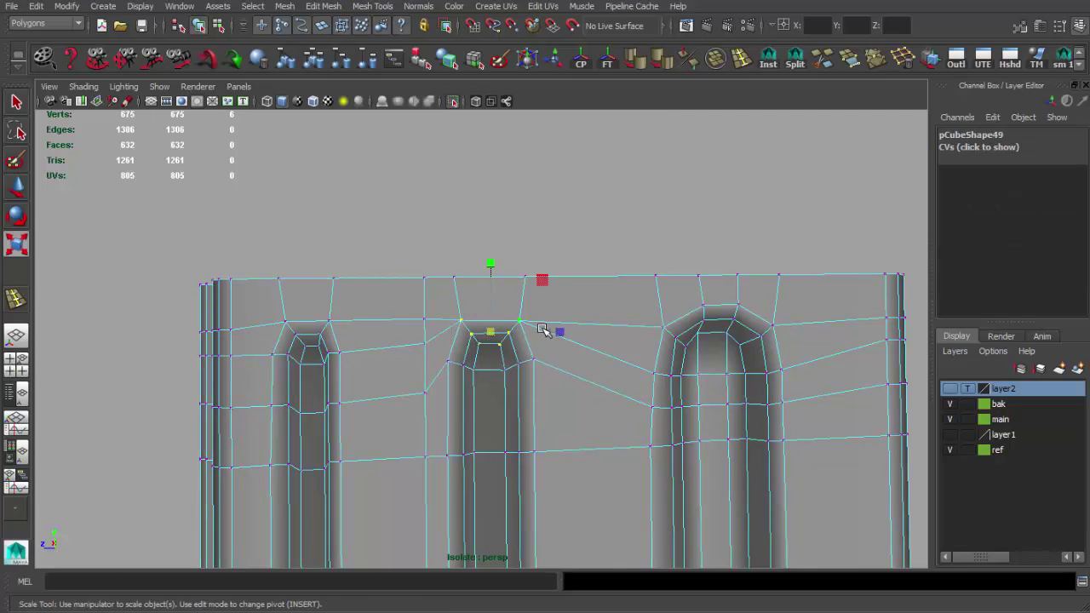
# - Zoom into the middle groove front and select a vertex above it for moving
pyautogui.press('F8')
pyautogui.keyDown('alt'); pyautogui.moveTo(571, 319); pyautogui.dragTo(519, 333); pyautogui.keyUp('alt')
pyautogui.moveTo(519, 333)
pyautogui.keyDown('alt'); pyautogui.mouseDown(button='right')
pyautogui.moveTo(850, 487)
pyautogui.moveTo(734, 448)
pyautogui.mouseUp(button='right'); pyautogui.keyUp('alt')
pyautogui.keyDown('alt'); pyautogui.moveTo(734, 447); pyautogui.dragTo(628, 477); pyautogui.keyUp('alt')
pyautogui.moveTo(627, 477)
pyautogui.keyDown('alt'); pyautogui.mouseDown(button='right')
pyautogui.moveTo(825, 453)
pyautogui.moveTo(791, 480)
pyautogui.mouseUp(button='right'); pyautogui.keyUp('alt')
pyautogui.press('F8')
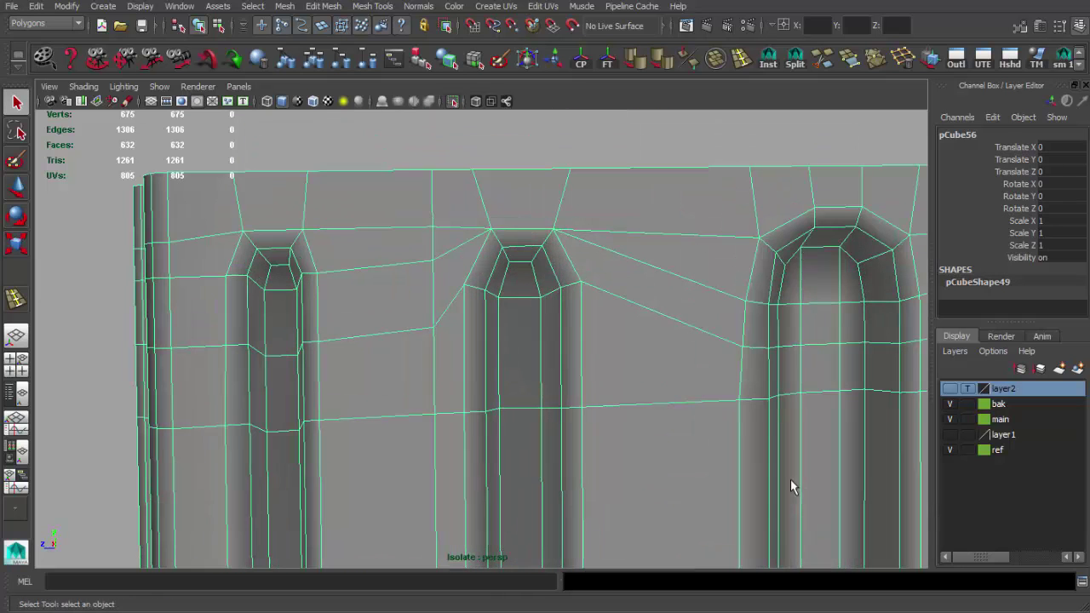
pyautogui.click(433, 328)
pyautogui.press('w')
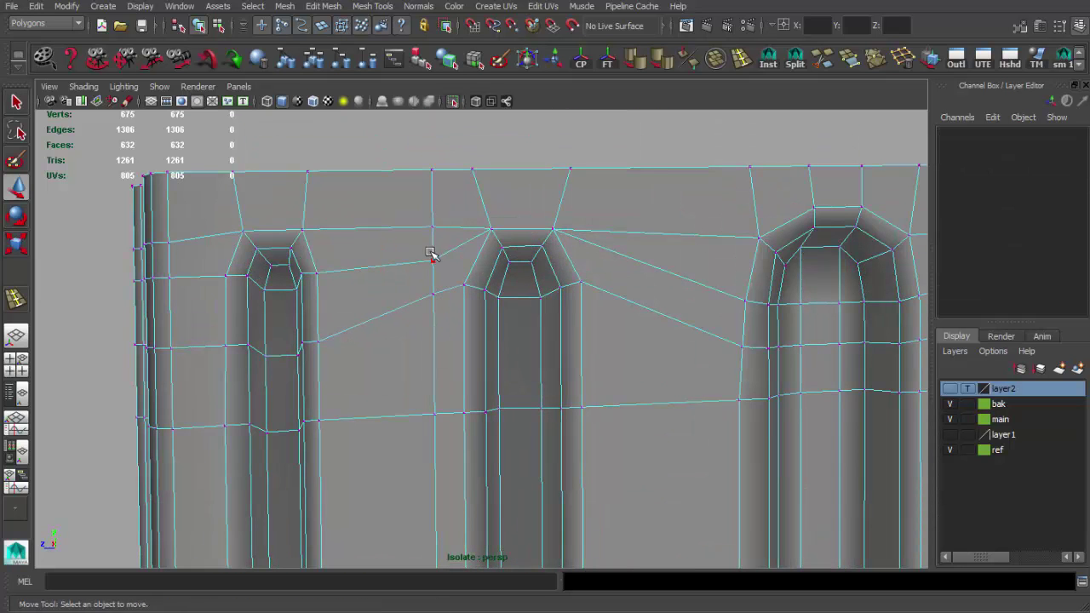
# - Inspect the grooves' shading from a straight front view of the magazine
pyautogui.click(718, 223)
pyautogui.keyDown('alt'); pyautogui.moveTo(718, 223); pyautogui.dragTo(657, 244, button='right'); pyautogui.keyUp('alt')
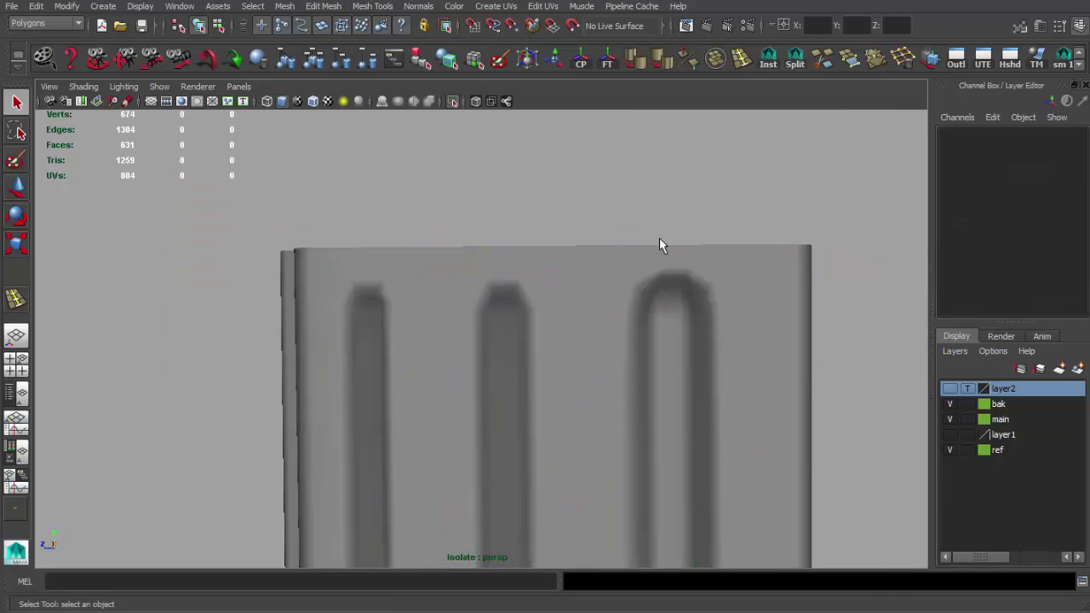
pyautogui.keyDown('alt'); pyautogui.moveTo(657, 244); pyautogui.dragTo(626, 267); pyautogui.keyUp('alt')
pyautogui.keyDown('alt'); pyautogui.moveTo(625, 267); pyautogui.dragTo(587, 316, button='right'); pyautogui.keyUp('alt')
pyautogui.moveTo(587, 316)
pyautogui.keyDown('alt'); pyautogui.mouseDown()
pyautogui.moveTo(425, 256)
pyautogui.moveTo(508, 255)
pyautogui.mouseUp(); pyautogui.keyUp('alt')
pyautogui.click(508, 255)
pyautogui.moveTo(509, 255)
pyautogui.keyDown('alt'); pyautogui.mouseDown(button='right')
pyautogui.moveTo(486, 199)
pyautogui.moveTo(575, 260)
pyautogui.mouseUp(button='right'); pyautogui.keyUp('alt')
pyautogui.moveTo(574, 260)
pyautogui.keyDown('alt'); pyautogui.mouseDown()
pyautogui.moveTo(588, 350)
pyautogui.moveTo(460, 435)
pyautogui.moveTo(557, 454)
pyautogui.mouseUp(); pyautogui.keyUp('alt')
pyautogui.moveTo(600, 370)
pyautogui.keyDown('alt'); pyautogui.mouseDown(button='right')
pyautogui.moveTo(238, 304)
pyautogui.moveTo(348, 301)
pyautogui.moveTo(535, 334)
pyautogui.moveTo(479, 161)
pyautogui.moveTo(698, 455)
pyautogui.mouseUp(button='right'); pyautogui.keyUp('alt')
# - Show the whole rifle, then isolate the magazine from the rifle's other side
pyautogui.hotkey('ctrl', '1')
pyautogui.click(436, 419)
pyautogui.moveTo(699, 455)
pyautogui.keyDown('alt'); pyautogui.mouseDown()
pyautogui.moveTo(435, 419)
pyautogui.moveTo(570, 440)
pyautogui.moveTo(553, 409)
pyautogui.mouseUp(); pyautogui.keyUp('alt')
pyautogui.keyDown('alt'); pyautogui.moveTo(554, 409); pyautogui.dragTo(528, 362, button='right'); pyautogui.keyUp('alt')
pyautogui.click(504, 356)
pyautogui.moveTo(442, 124)
pyautogui.keyDown('alt'); pyautogui.mouseDown()
pyautogui.moveTo(426, 372)
pyautogui.moveTo(353, 389)
pyautogui.moveTo(470, 457)
pyautogui.mouseUp(); pyautogui.keyUp('alt')
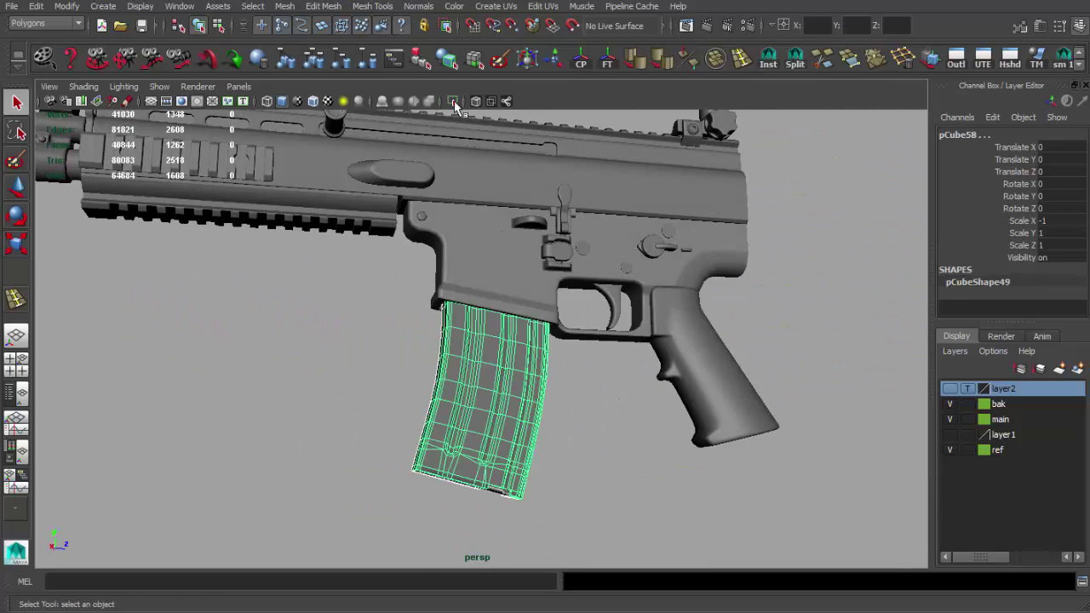
pyautogui.click(453, 102)
pyautogui.click(503, 285)
pyautogui.moveTo(503, 281); pyautogui.dragTo(496, 362, button='right')
pyautogui.moveTo(496, 361)
pyautogui.keyDown('alt'); pyautogui.mouseDown()
pyautogui.moveTo(656, 336)
pyautogui.moveTo(576, 401)
pyautogui.moveTo(622, 455)
pyautogui.mouseUp(); pyautogui.keyUp('alt')
# - Slide the edge loop at the open end's inner corner up the curve, then switch to the side reference
pyautogui.click(471, 290)
pyautogui.moveTo(471, 290)
pyautogui.keyDown('alt'); pyautogui.mouseDown()
pyautogui.moveTo(465, 170)
pyautogui.moveTo(469, 309)
pyautogui.moveTo(489, 297)
pyautogui.moveTo(423, 251)
pyautogui.moveTo(480, 304)
pyautogui.mouseUp(); pyautogui.keyUp('alt')
pyautogui.keyDown('alt'); pyautogui.moveTo(480, 304); pyautogui.dragTo(554, 335, button='right'); pyautogui.keyUp('alt')
pyautogui.click(570, 319)
pyautogui.moveTo(627, 329)
pyautogui.keyDown('alt'); pyautogui.mouseDown()
pyautogui.moveTo(565, 333)
pyautogui.moveTo(487, 270)
pyautogui.mouseUp(); pyautogui.keyUp('alt')
pyautogui.moveTo(365, 280)
pyautogui.keyDown('alt'); pyautogui.mouseDown()
pyautogui.moveTo(322, 296)
pyautogui.moveTo(453, 284)
pyautogui.moveTo(479, 305)
pyautogui.mouseUp(); pyautogui.keyUp('alt')
pyautogui.press('w')
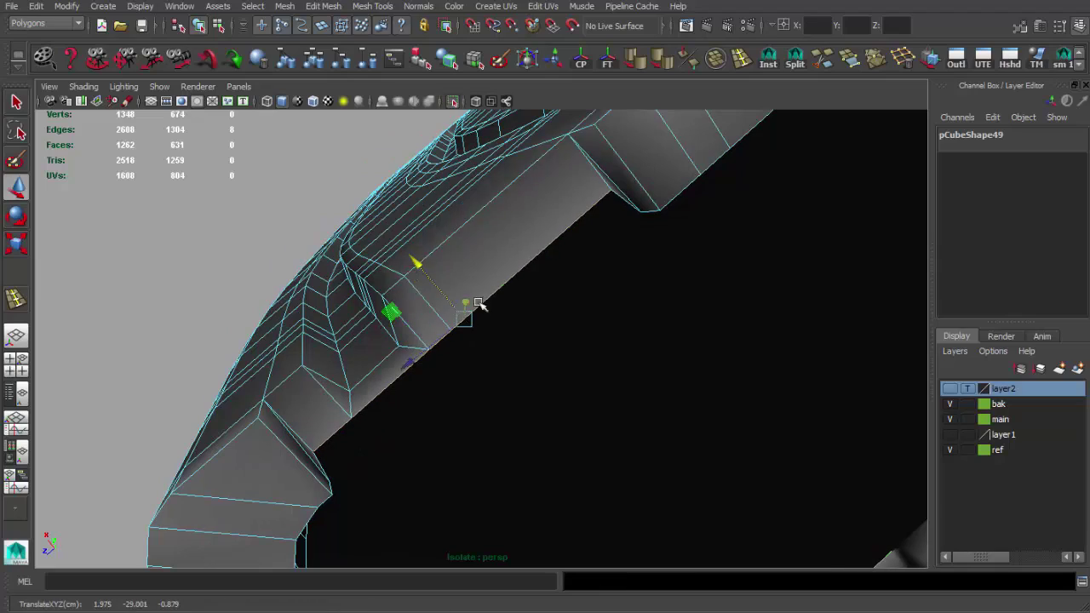
pyautogui.moveTo(477, 213); pyautogui.dragTo(448, 173)
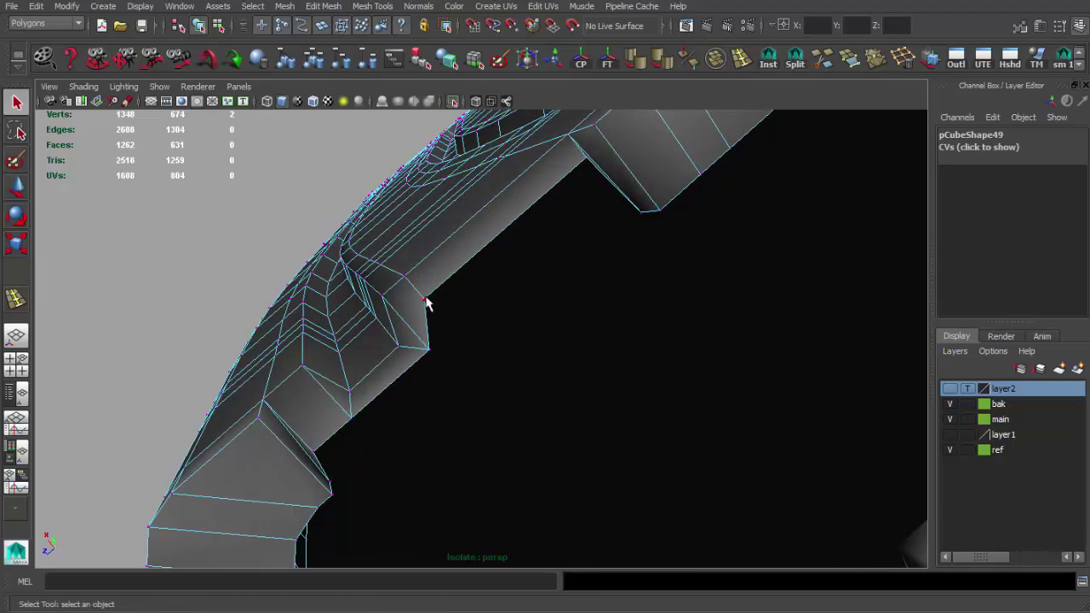
pyautogui.moveTo(375, 336)
pyautogui.keyDown('alt'); pyautogui.mouseDown()
pyautogui.moveTo(579, 183)
pyautogui.moveTo(564, 282)
pyautogui.moveTo(405, 289)
pyautogui.moveTo(343, 319)
pyautogui.moveTo(530, 338)
pyautogui.moveTo(604, 316)
pyautogui.moveTo(551, 250)
pyautogui.moveTo(499, 261)
pyautogui.moveTo(477, 279)
pyautogui.mouseUp(); pyautogui.keyUp('alt')
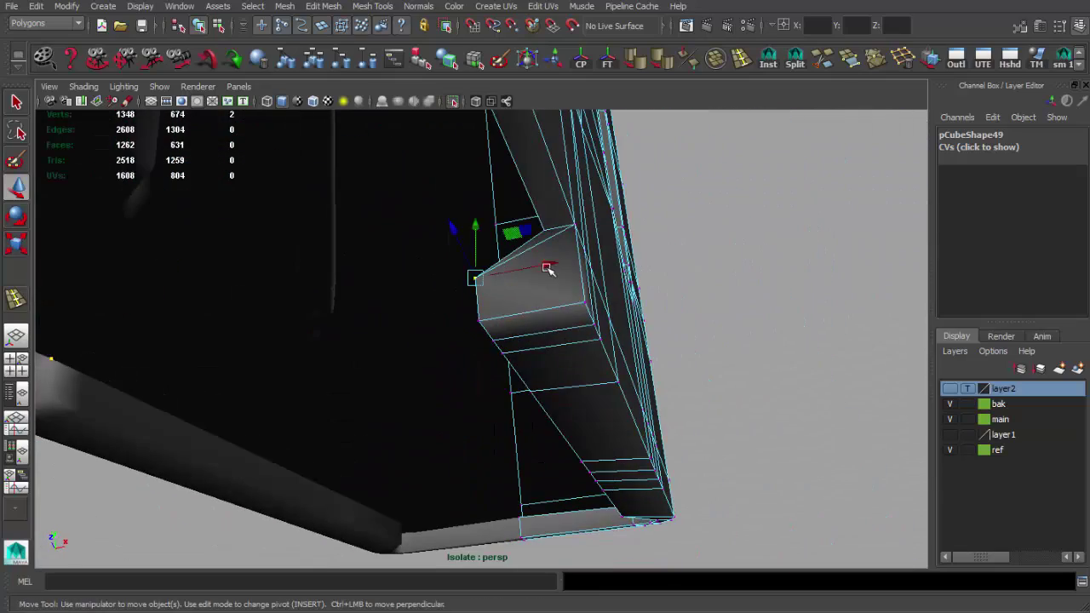
pyautogui.moveTo(604, 290)
pyautogui.keyDown('alt'); pyautogui.mouseDown()
pyautogui.moveTo(506, 267)
pyautogui.moveTo(418, 328)
pyautogui.moveTo(462, 341)
pyautogui.moveTo(403, 356)
pyautogui.moveTo(452, 383)
pyautogui.moveTo(560, 295)
pyautogui.moveTo(430, 274)
pyautogui.moveTo(503, 248)
pyautogui.moveTo(477, 273)
pyautogui.moveTo(426, 280)
pyautogui.mouseUp(); pyautogui.keyUp('alt')
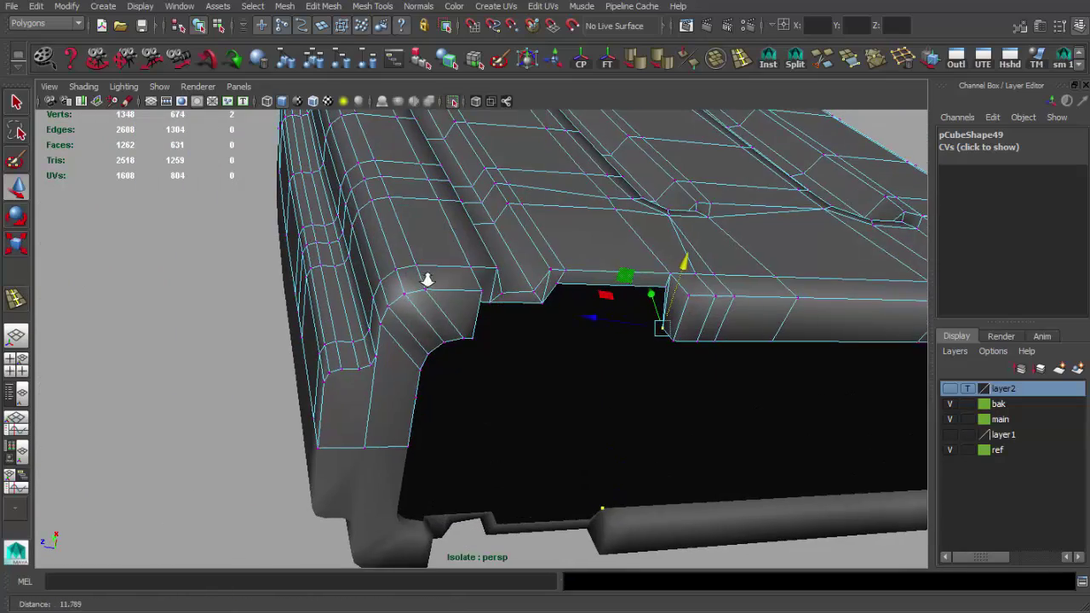
pyautogui.hotkey('alt', 'Tab')
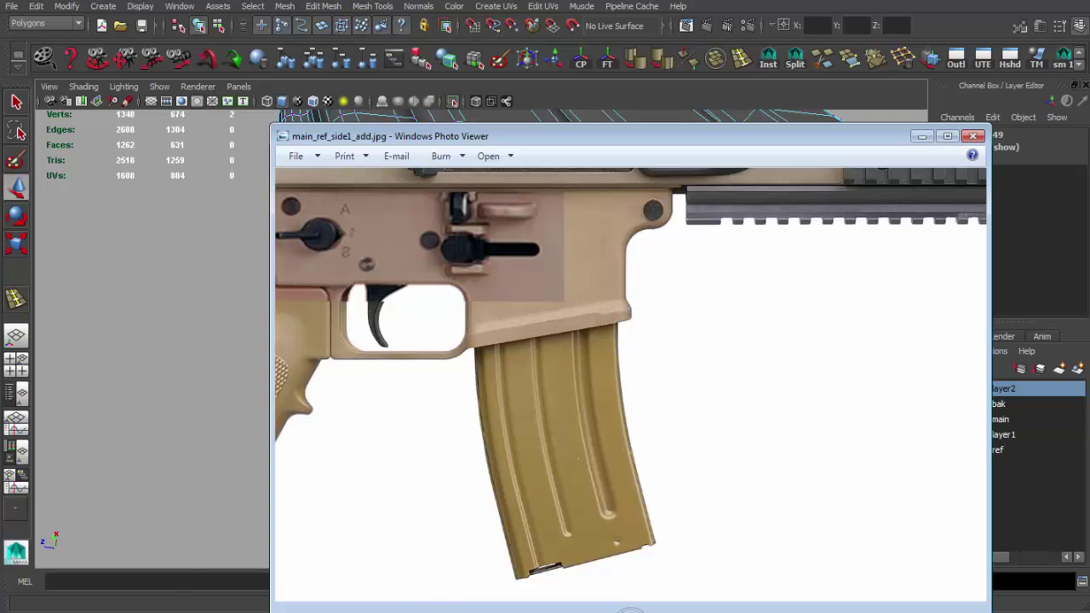
# - Check the magazine reference photo, minimize it, and return to the 3D scene
pyautogui.hotkey('alt', 'Tab')
pyautogui.scroll(2, 494, 365)
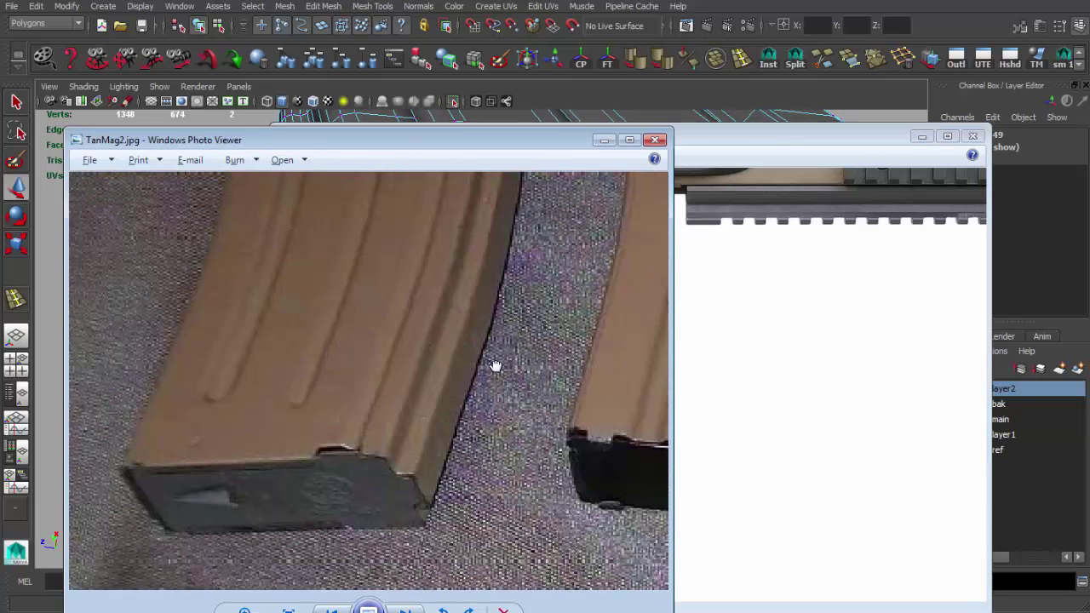
pyautogui.click(605, 140)
pyautogui.hotkey('alt', 'Tab')
pyautogui.moveTo(620, 287)
pyautogui.keyDown('alt'); pyautogui.mouseDown()
pyautogui.moveTo(553, 412)
pyautogui.moveTo(523, 397)
pyautogui.moveTo(499, 352)
pyautogui.moveTo(539, 415)
pyautogui.mouseUp(); pyautogui.keyUp('alt')
pyautogui.press('q')
pyautogui.press('F11')
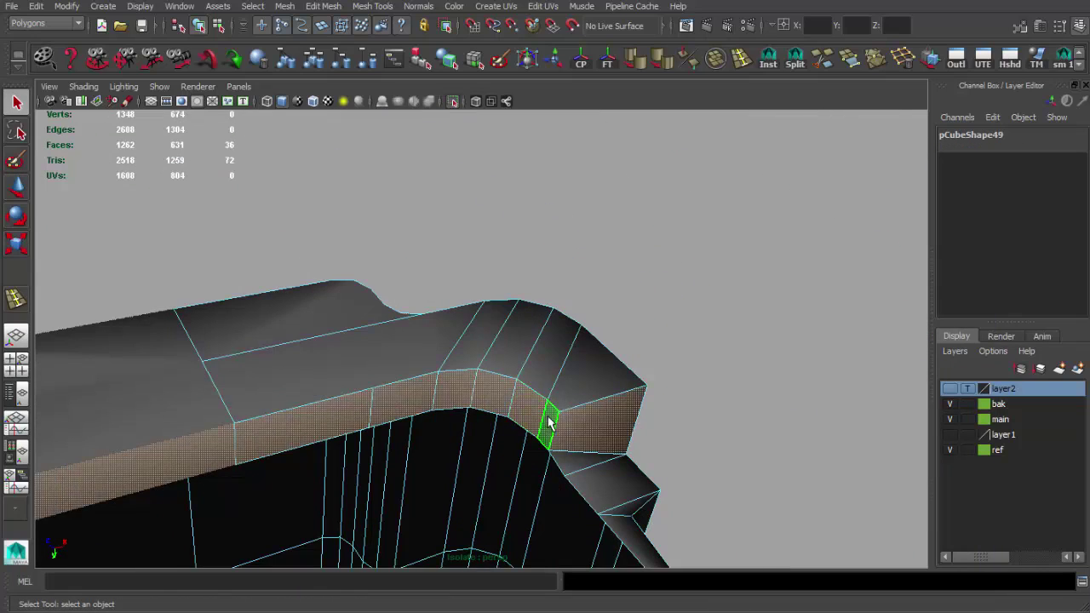
# - Move the face loop around the base plate lip to reshape the base plate
pyautogui.doubleClick(397, 431)
pyautogui.moveTo(397, 431)
pyautogui.keyDown('alt'); pyautogui.mouseDown()
pyautogui.moveTo(364, 469)
pyautogui.moveTo(504, 435)
pyautogui.moveTo(494, 284)
pyautogui.moveTo(544, 331)
pyautogui.mouseUp(); pyautogui.keyUp('alt')
pyautogui.press('w')
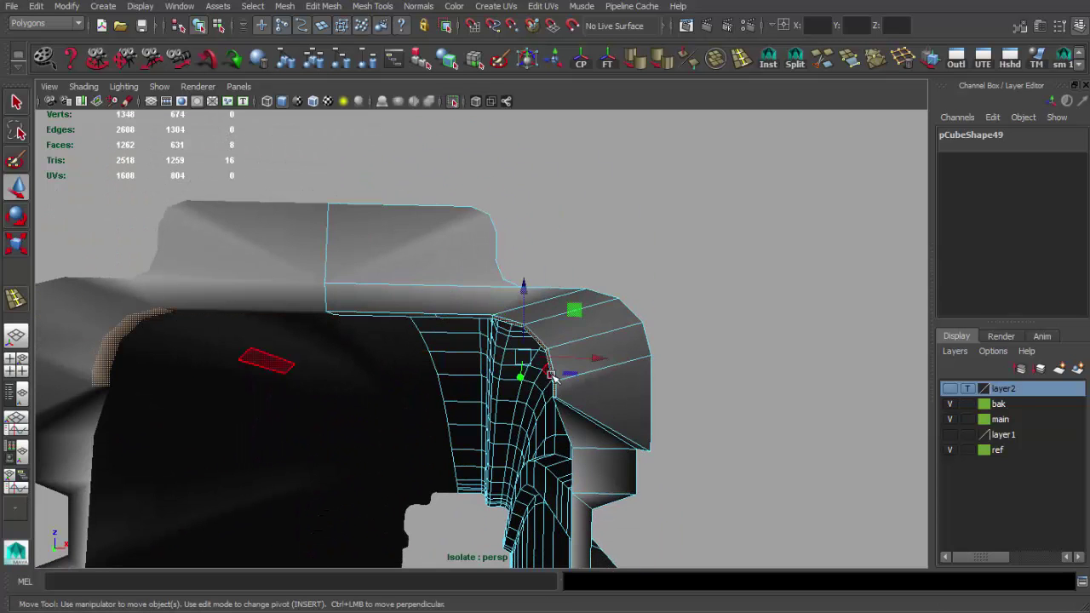
pyautogui.moveTo(554, 378); pyautogui.dragTo(645, 364)
pyautogui.moveTo(626, 308)
pyautogui.keyDown('alt'); pyautogui.mouseDown()
pyautogui.moveTo(528, 438)
pyautogui.moveTo(463, 431)
pyautogui.moveTo(482, 443)
pyautogui.moveTo(504, 517)
pyautogui.moveTo(633, 475)
pyautogui.moveTo(518, 348)
pyautogui.moveTo(589, 449)
pyautogui.moveTo(538, 272)
pyautogui.mouseUp(); pyautogui.keyUp('alt')
pyautogui.click(518, 348)
pyautogui.moveTo(542, 338)
pyautogui.keyDown('alt'); pyautogui.mouseDown()
pyautogui.moveTo(596, 418)
pyautogui.moveTo(633, 384)
pyautogui.moveTo(550, 494)
pyautogui.moveTo(463, 348)
pyautogui.moveTo(554, 336)
pyautogui.mouseUp(); pyautogui.keyUp('alt')
pyautogui.press('w')
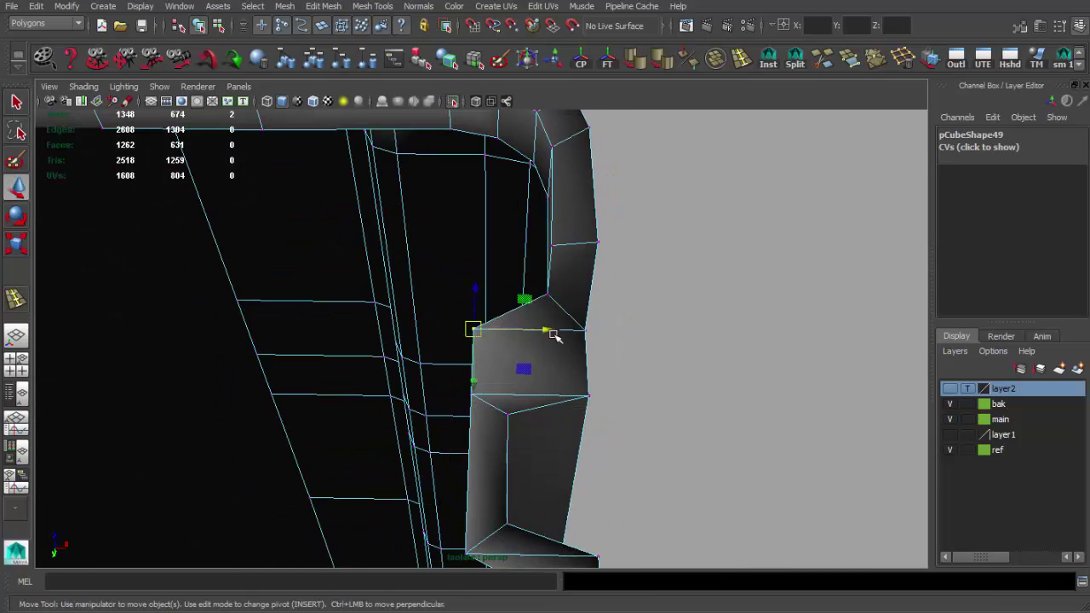
pyautogui.moveTo(620, 333)
pyautogui.keyDown('alt'); pyautogui.mouseDown()
pyautogui.moveTo(469, 377)
pyautogui.moveTo(571, 372)
pyautogui.moveTo(620, 384)
pyautogui.moveTo(382, 285)
pyautogui.moveTo(494, 294)
pyautogui.moveTo(331, 274)
pyautogui.moveTo(414, 293)
pyautogui.moveTo(433, 255)
pyautogui.moveTo(554, 384)
pyautogui.moveTo(573, 359)
pyautogui.moveTo(554, 375)
pyautogui.moveTo(539, 267)
pyautogui.mouseUp(); pyautogui.keyUp('alt')
# - Select two faces and two corner edges on the lip to adjust the lip corner
pyautogui.press('F8')
pyautogui.press('q')
pyautogui.press('F11')
pyautogui.click(554, 377)
pyautogui.press('w')
pyautogui.moveTo(552, 356)
pyautogui.keyDown('alt'); pyautogui.mouseDown()
pyautogui.moveTo(562, 341)
pyautogui.moveTo(534, 341)
pyautogui.mouseUp(); pyautogui.keyUp('alt')
pyautogui.press('F10')
pyautogui.click(620, 378)
pyautogui.press('w')
pyautogui.moveTo(620, 377)
pyautogui.keyDown('alt'); pyautogui.mouseDown()
pyautogui.moveTo(617, 311)
pyautogui.moveTo(596, 264)
pyautogui.mouseUp(); pyautogui.keyUp('alt')
pyautogui.moveTo(662, 349)
pyautogui.keyDown('alt'); pyautogui.mouseDown()
pyautogui.moveTo(639, 352)
pyautogui.moveTo(657, 323)
pyautogui.moveTo(640, 384)
pyautogui.moveTo(667, 317)
pyautogui.mouseUp(); pyautogui.keyUp('alt')
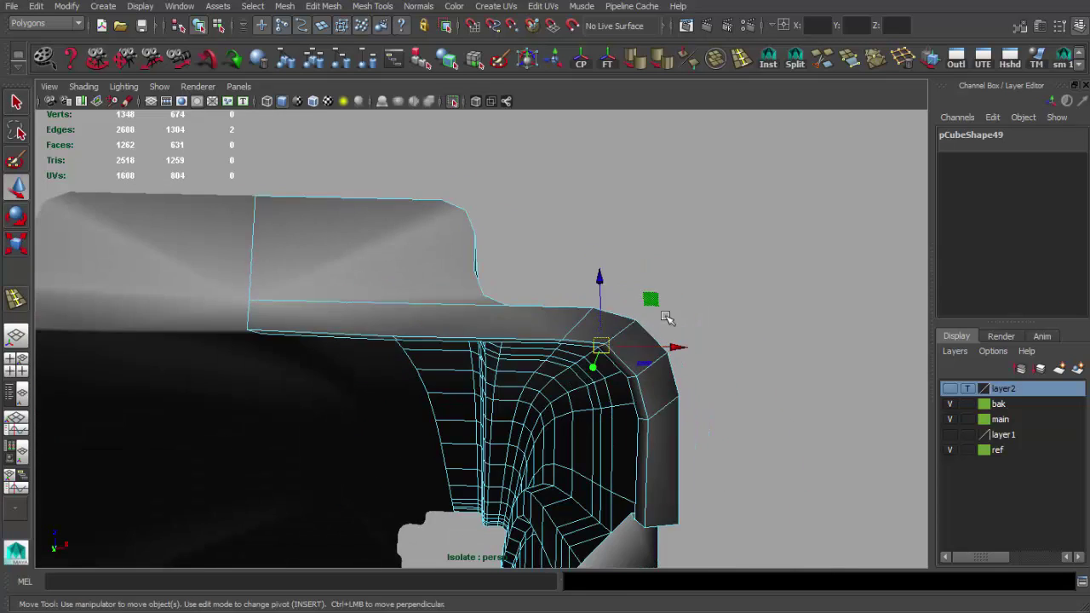
pyautogui.moveTo(537, 303)
pyautogui.keyDown('alt'); pyautogui.mouseDown()
pyautogui.moveTo(540, 364)
pyautogui.moveTo(597, 281)
pyautogui.moveTo(644, 245)
pyautogui.mouseUp(); pyautogui.keyUp('alt')
# - Add two split cuts across the lip face and select a corner vertex
pyautogui.click(540, 365)
pyautogui.click(696, 386)
pyautogui.press('Return')
pyautogui.moveTo(657, 304)
pyautogui.keyDown('alt'); pyautogui.mouseDown()
pyautogui.moveTo(639, 341)
pyautogui.moveTo(567, 370)
pyautogui.moveTo(648, 366)
pyautogui.moveTo(641, 430)
pyautogui.mouseUp(); pyautogui.keyUp('alt')
pyautogui.click(660, 361)
pyautogui.press('Return')
pyautogui.press('w')
pyautogui.click(650, 369)
# - Add two vertical split cuts across the face with the Split Polygon Tool
pyautogui.press('y')
pyautogui.click(596, 426)
pyautogui.click(576, 463)
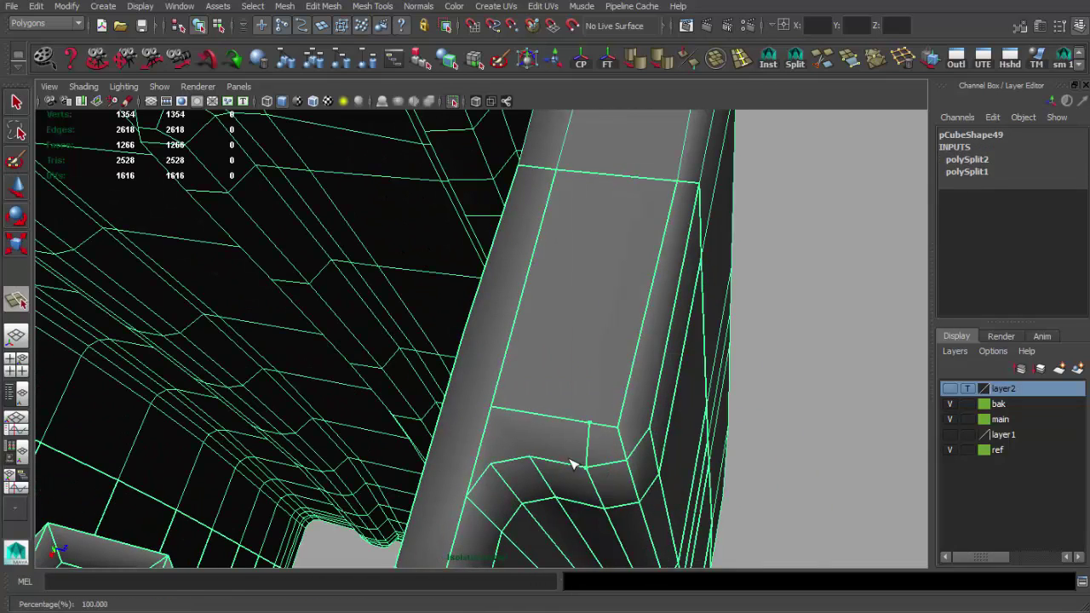
pyautogui.press('Return')
pyautogui.click(534, 417)
pyautogui.click(538, 455)
pyautogui.press('Return')
# - Pull the lip corner vertex outward to shape the lip and review it from the side
pyautogui.keyDown('alt'); pyautogui.moveTo(688, 419); pyautogui.dragTo(627, 352); pyautogui.keyUp('alt')
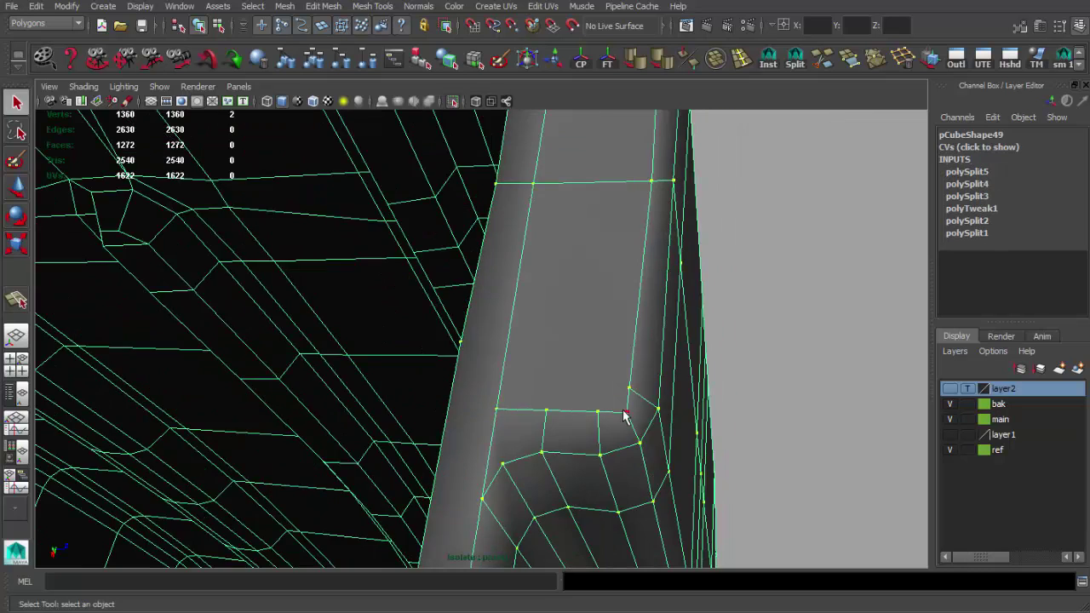
pyautogui.click(628, 352)
pyautogui.press('w')
pyautogui.keyDown('alt'); pyautogui.moveTo(584, 394); pyautogui.dragTo(701, 381); pyautogui.keyUp('alt')
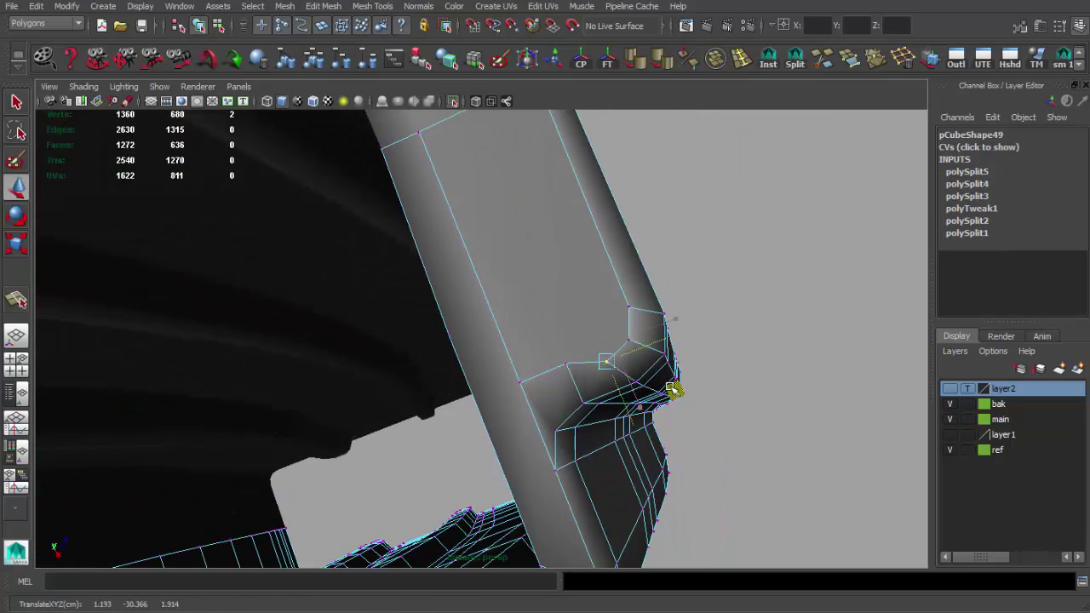
pyautogui.moveTo(682, 340)
pyautogui.keyDown('alt'); pyautogui.mouseDown()
pyautogui.moveTo(487, 287)
pyautogui.moveTo(360, 270)
pyautogui.mouseUp(); pyautogui.keyUp('alt')
pyautogui.keyDown('alt'); pyautogui.moveTo(568, 275); pyautogui.dragTo(541, 229); pyautogui.keyUp('alt')
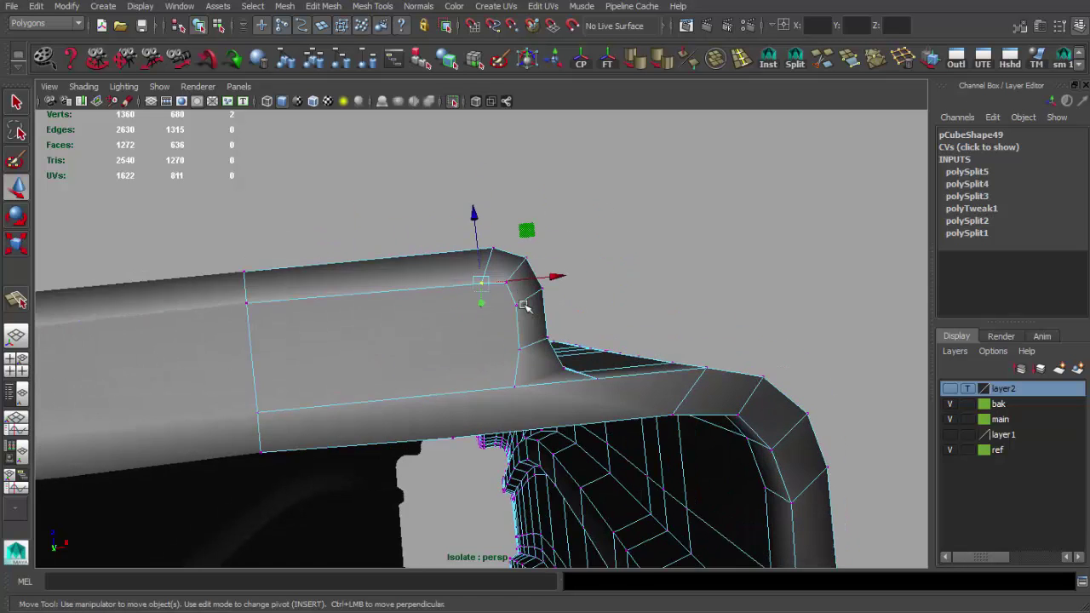
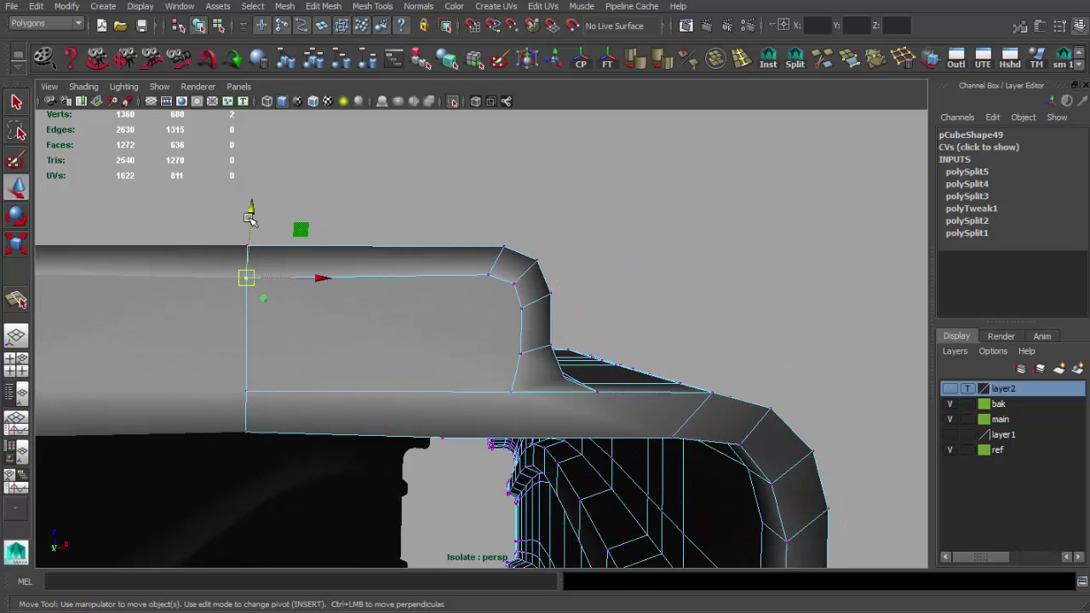
# - Cut two more splits across the magazine rim with the Split Polygon Tool
pyautogui.keyDown('alt'); pyautogui.moveTo(613, 391); pyautogui.dragTo(586, 395); pyautogui.keyUp('alt')
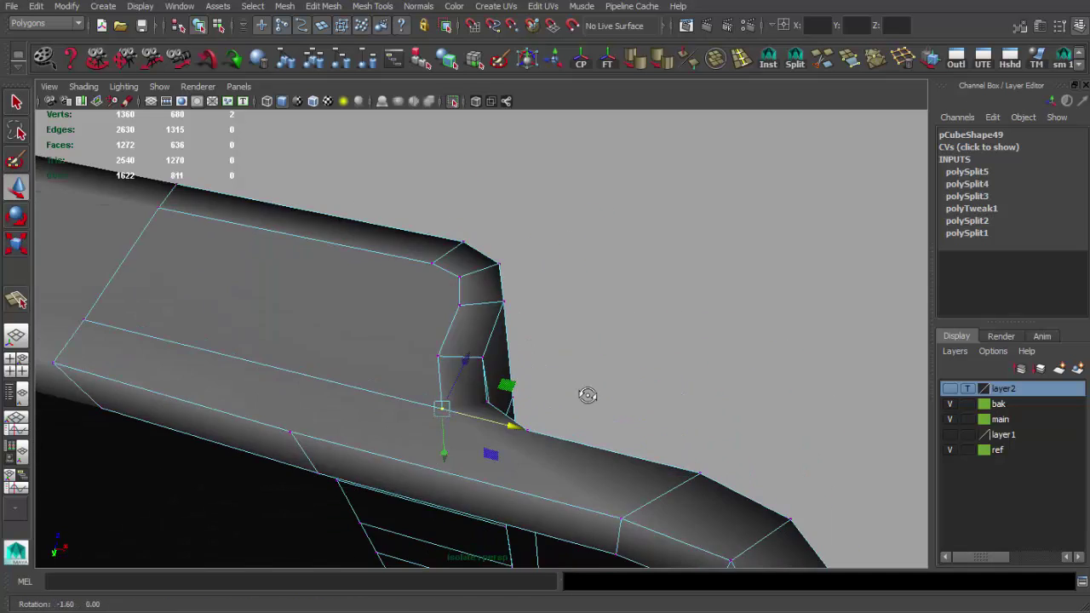
pyautogui.press('Return')
pyautogui.press('q')
pyautogui.keyDown('alt'); pyautogui.moveTo(452, 428); pyautogui.dragTo(533, 428); pyautogui.keyUp('alt')
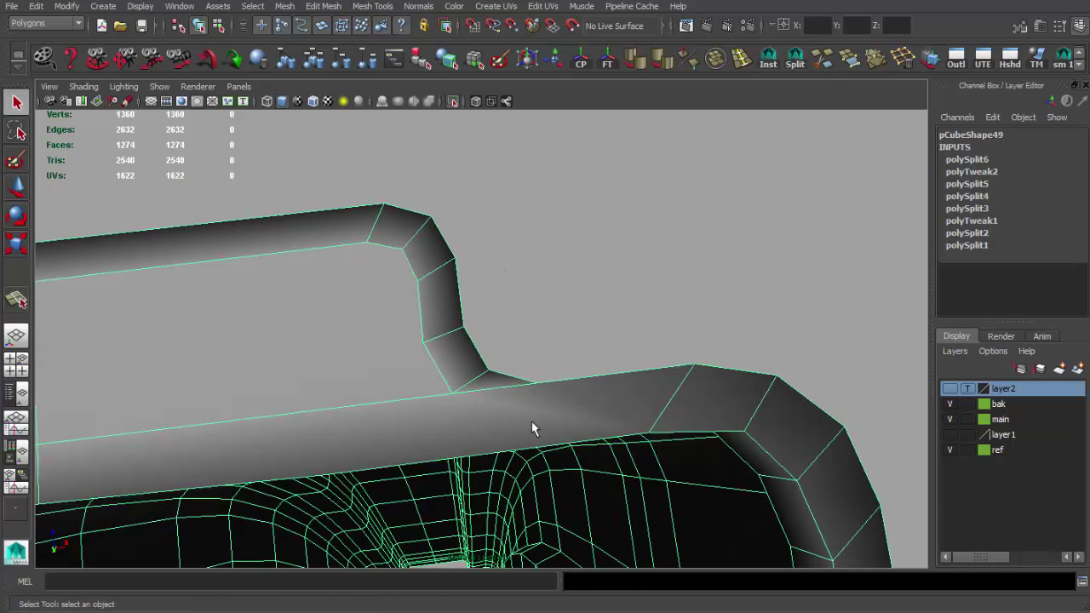
pyautogui.click(521, 449)
pyautogui.press('Return')
pyautogui.click(472, 392)
pyautogui.press('Return')
pyautogui.press('q')
# - Delete the stray rim edge and the faces at the notch
pyautogui.moveTo(472, 401)
pyautogui.keyDown('alt'); pyautogui.mouseDown()
pyautogui.moveTo(487, 418)
pyautogui.moveTo(477, 428)
pyautogui.mouseUp(); pyautogui.keyUp('alt')
pyautogui.press('Delete')
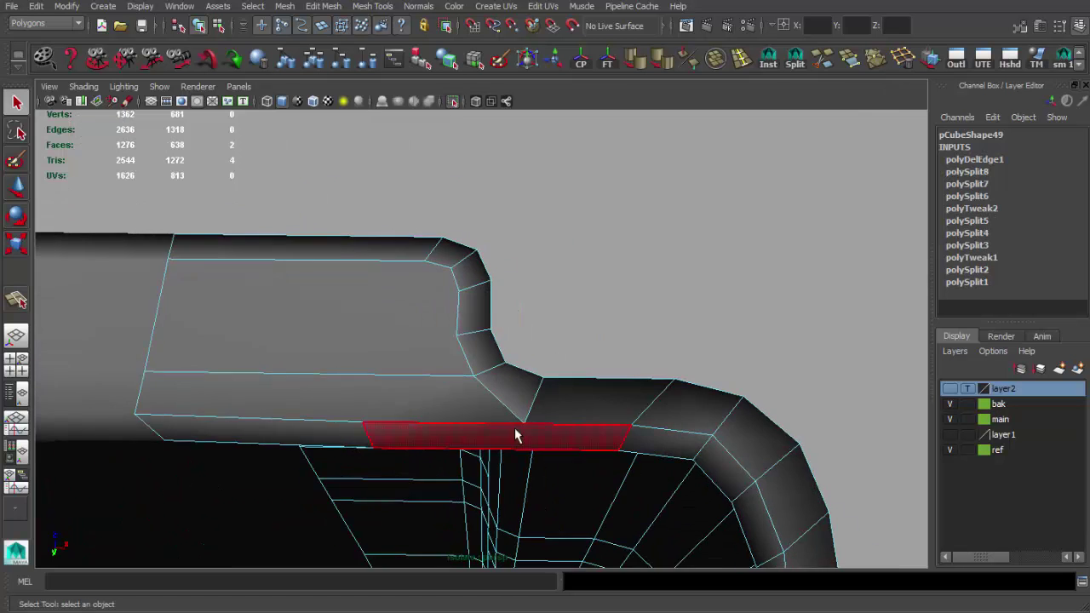
pyautogui.press('q')
pyautogui.keyDown('alt'); pyautogui.moveTo(424, 395); pyautogui.dragTo(460, 400); pyautogui.keyUp('alt')
pyautogui.click(499, 341)
pyautogui.press('Delete')
# - Extrude the open notch edge and pull it into a new wall
pyautogui.keyDown('alt'); pyautogui.moveTo(582, 385); pyautogui.dragTo(628, 409); pyautogui.keyUp('alt')
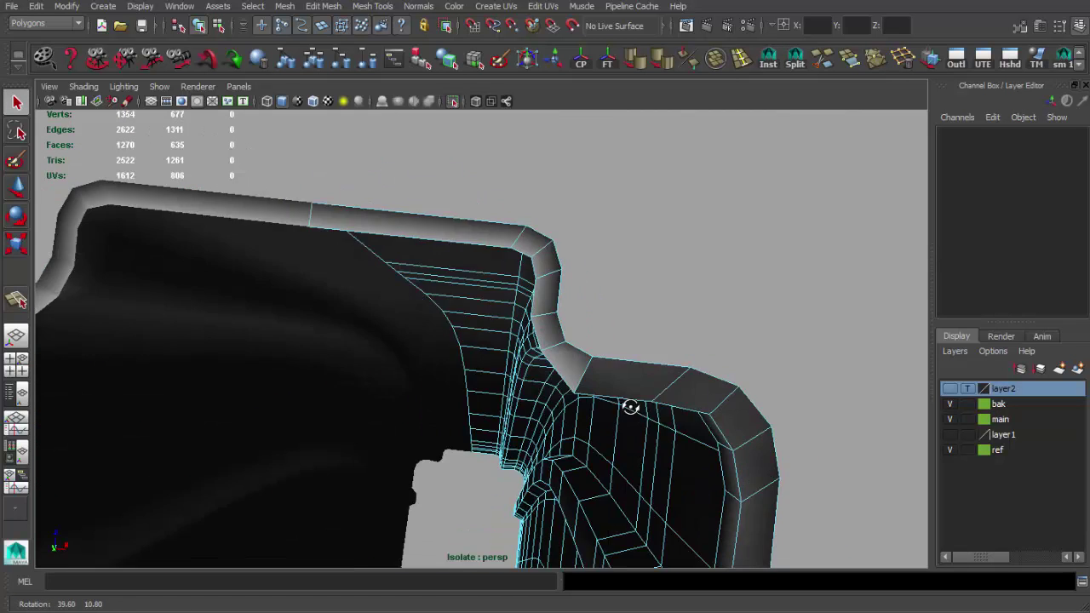
pyautogui.click(534, 322)
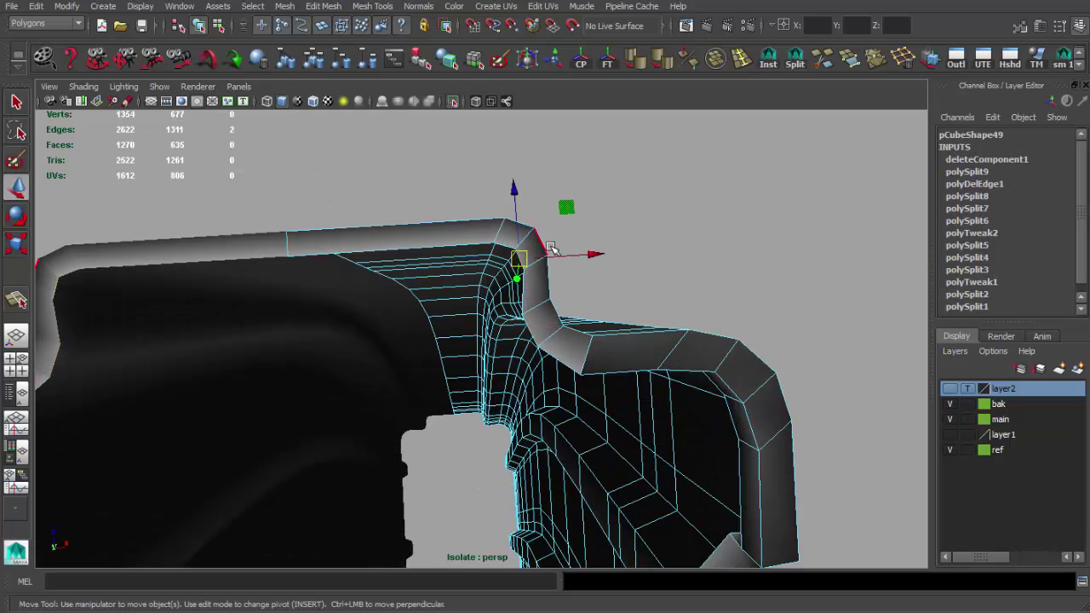
pyautogui.moveTo(390, 187)
pyautogui.keyDown('alt'); pyautogui.mouseDown()
pyautogui.moveTo(469, 244)
pyautogui.moveTo(626, 268)
pyautogui.mouseUp(); pyautogui.keyUp('alt')
pyautogui.press('q')
pyautogui.click(626, 269)
pyautogui.hotkey('ctrl', 'z')
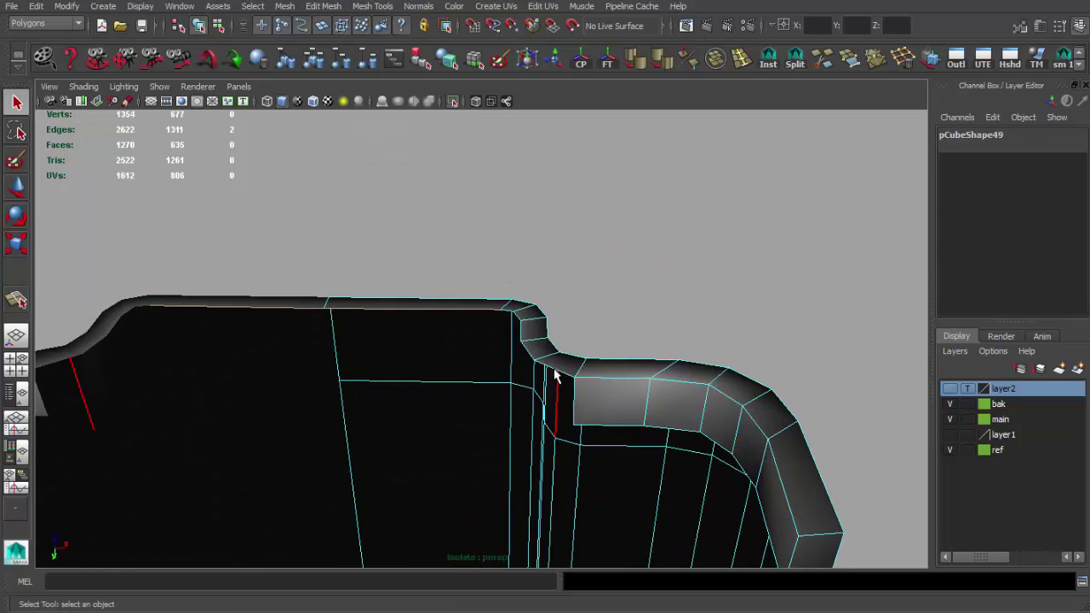
pyautogui.keyDown('alt'); pyautogui.moveTo(475, 320); pyautogui.dragTo(463, 336); pyautogui.keyUp('alt')
pyautogui.hotkey('ctrl', 'e')
pyautogui.moveTo(474, 378)
pyautogui.mouseDown()
pyautogui.moveTo(432, 460)
pyautogui.moveTo(555, 444)
pyautogui.moveTo(438, 414)
pyautogui.moveTo(560, 384)
pyautogui.mouseUp()
pyautogui.press('q')
pyautogui.click(560, 384)
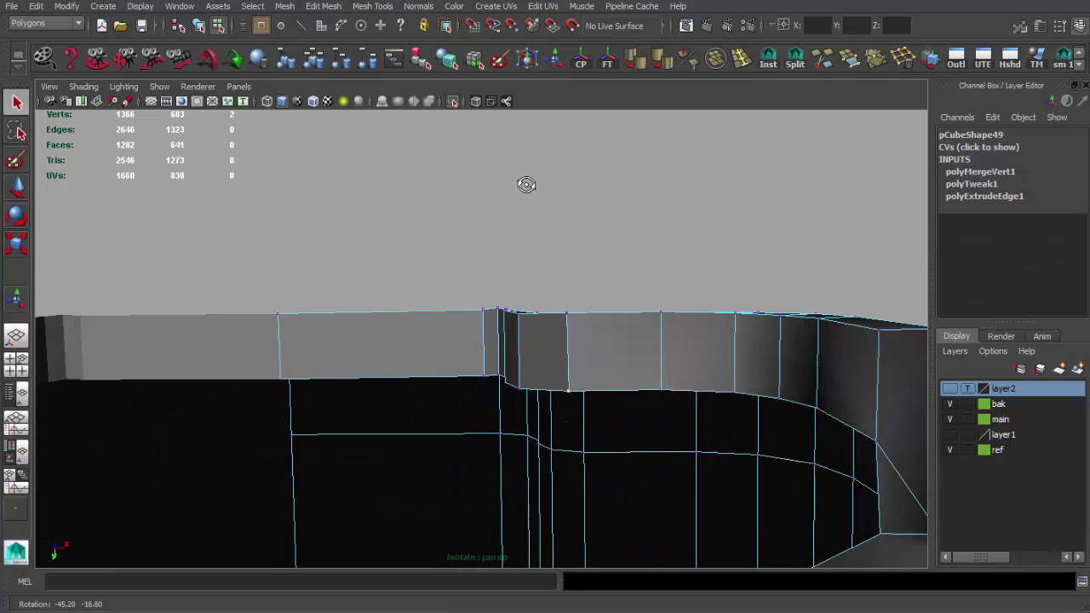
# - Select and adjust the points along the rim top, then reselect the housing object
pyautogui.moveTo(227, 280); pyautogui.dragTo(569, 333)
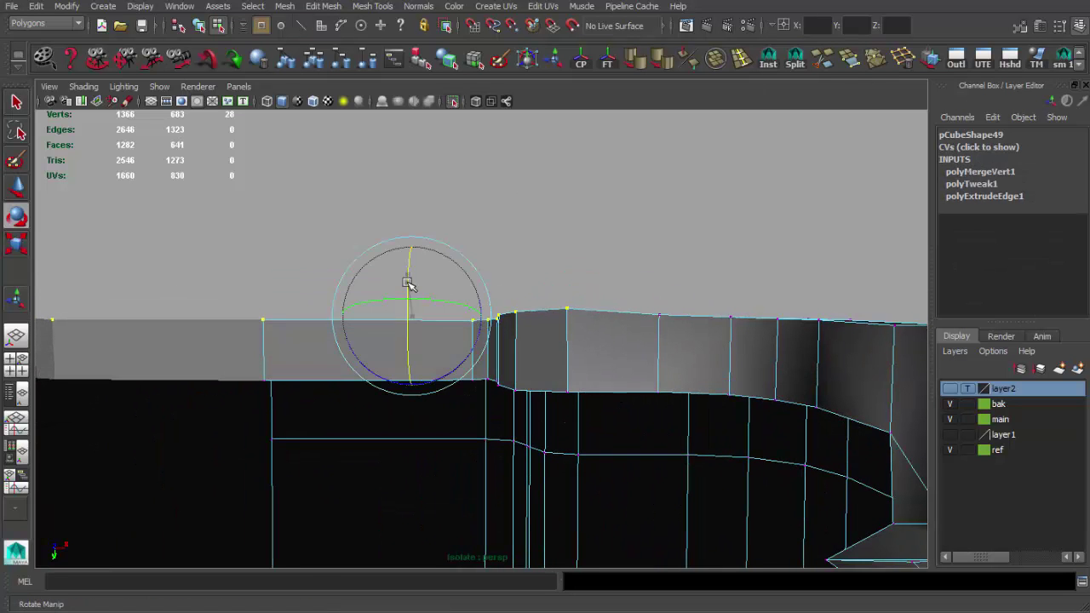
pyautogui.moveTo(413, 355)
pyautogui.keyDown('alt'); pyautogui.mouseDown()
pyautogui.moveTo(438, 333)
pyautogui.moveTo(414, 364)
pyautogui.mouseUp(); pyautogui.keyUp('alt')
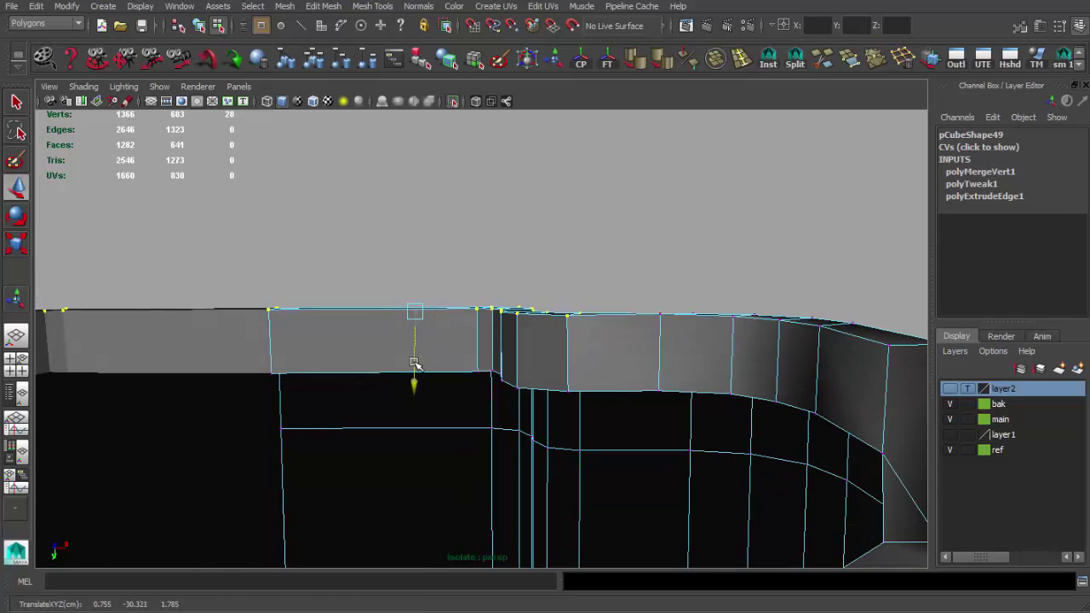
pyautogui.keyDown('alt'); pyautogui.moveTo(689, 264); pyautogui.dragTo(484, 305); pyautogui.keyUp('alt')
pyautogui.press('q')
pyautogui.press('F8')
pyautogui.click(484, 305)
pyautogui.click(441, 379)
pyautogui.moveTo(579, 355)
pyautogui.keyDown('alt'); pyautogui.mouseDown()
pyautogui.moveTo(618, 384)
pyautogui.moveTo(723, 355)
pyautogui.moveTo(657, 200)
pyautogui.mouseUp(); pyautogui.keyUp('alt')
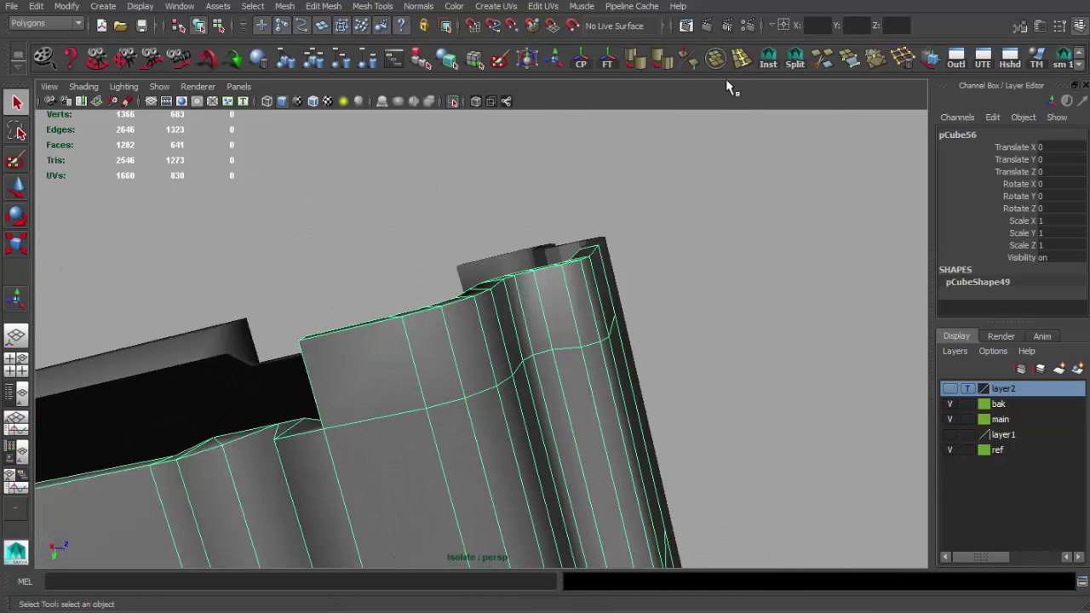
# - Insert a support edge loop near the rim and check the smooth preview
pyautogui.click(445, 316)
pyautogui.moveTo(445, 316)
pyautogui.keyDown('alt'); pyautogui.mouseDown()
pyautogui.moveTo(516, 311)
pyautogui.moveTo(641, 349)
pyautogui.moveTo(550, 310)
pyautogui.moveTo(517, 337)
pyautogui.moveTo(321, 328)
pyautogui.moveTo(656, 375)
pyautogui.moveTo(542, 358)
pyautogui.moveTo(528, 309)
pyautogui.moveTo(582, 372)
pyautogui.moveTo(565, 316)
pyautogui.moveTo(765, 317)
pyautogui.moveTo(766, 281)
pyautogui.mouseUp(); pyautogui.keyUp('alt')
pyautogui.press('q')
pyautogui.press('F8')
pyautogui.click(613, 112)
pyautogui.press('3')
# - Add another support edge loop beside the notch and review the smoothed housing
pyautogui.click(565, 316)
pyautogui.click(741, 58)
pyautogui.click(737, 242)
pyautogui.moveTo(738, 242)
pyautogui.keyDown('alt'); pyautogui.mouseDown()
pyautogui.moveTo(533, 256)
pyautogui.moveTo(633, 161)
pyautogui.moveTo(648, 268)
pyautogui.moveTo(608, 409)
pyautogui.moveTo(607, 346)
pyautogui.moveTo(582, 414)
pyautogui.moveTo(382, 397)
pyautogui.mouseUp(); pyautogui.keyUp('alt')
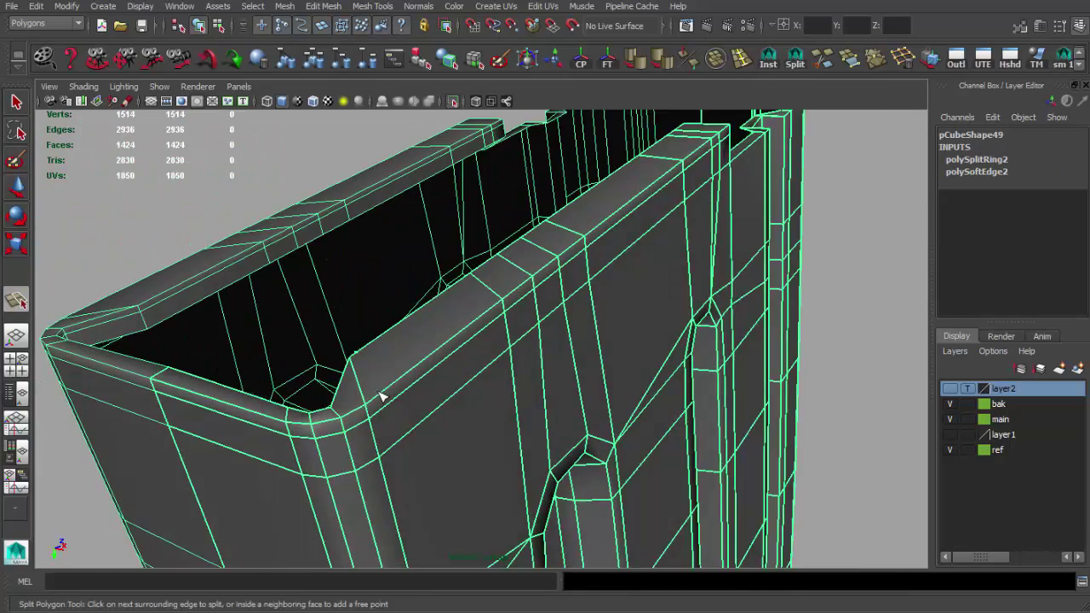
pyautogui.moveTo(529, 534)
pyautogui.keyDown('alt'); pyautogui.mouseDown()
pyautogui.moveTo(451, 384)
pyautogui.moveTo(267, 244)
pyautogui.moveTo(479, 333)
pyautogui.moveTo(402, 292)
pyautogui.moveTo(304, 324)
pyautogui.moveTo(752, 380)
pyautogui.moveTo(401, 358)
pyautogui.mouseUp(); pyautogui.keyUp('alt')
# - Extrude the rim edge at the box corner and pull it outward
pyautogui.click(401, 358)
pyautogui.keyDown('alt'); pyautogui.moveTo(402, 358); pyautogui.dragTo(538, 308, button='middle'); pyautogui.keyUp('alt')
pyautogui.moveTo(538, 308)
pyautogui.keyDown('alt'); pyautogui.mouseDown()
pyautogui.moveTo(536, 394)
pyautogui.moveTo(606, 414)
pyautogui.moveTo(472, 341)
pyautogui.mouseUp(); pyautogui.keyUp('alt')
pyautogui.press('F10')
pyautogui.click(569, 430)
pyautogui.moveTo(595, 454)
pyautogui.keyDown('alt'); pyautogui.mouseDown()
pyautogui.moveTo(576, 445)
pyautogui.moveTo(630, 400)
pyautogui.moveTo(649, 423)
pyautogui.moveTo(594, 381)
pyautogui.mouseUp(); pyautogui.keyUp('alt')
pyautogui.hotkey('ctrl', 'e')
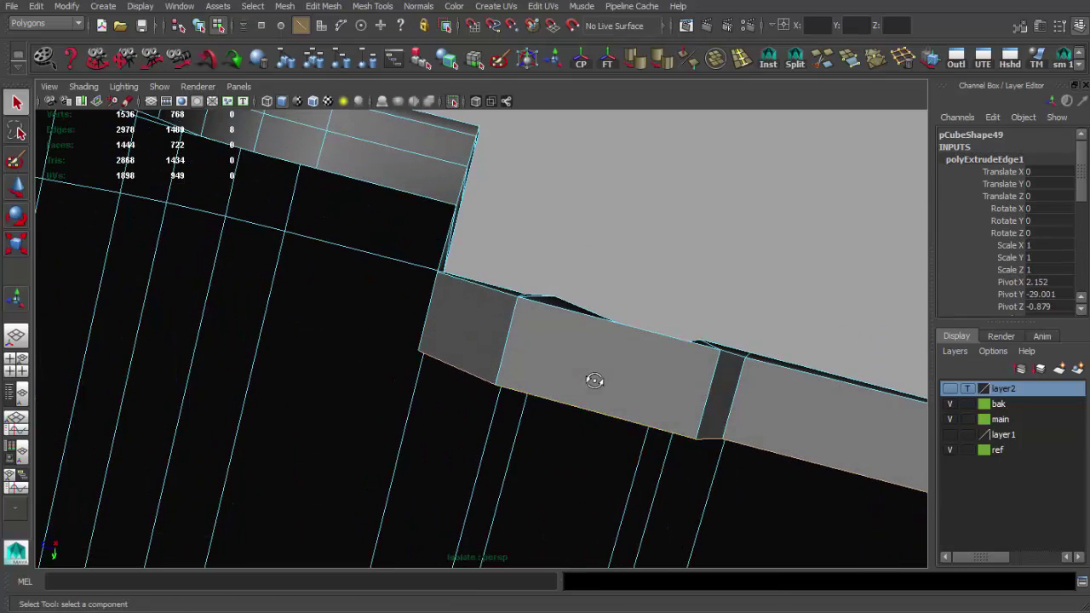
pyautogui.moveTo(500, 355)
pyautogui.keyDown('alt'); pyautogui.mouseDown()
pyautogui.moveTo(485, 314)
pyautogui.moveTo(459, 378)
pyautogui.mouseUp(); pyautogui.keyUp('alt')
pyautogui.press('q')
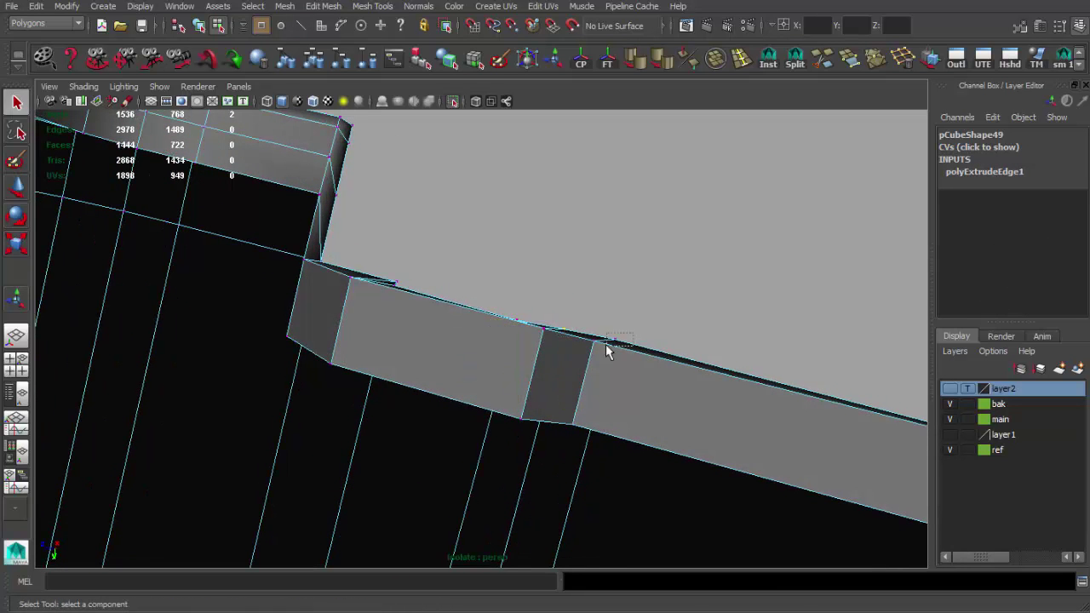
# - Create a mirrored instance of the housing and merge the vertices along the seam
pyautogui.press('q')
pyautogui.press('F8')
pyautogui.moveTo(563, 378)
pyautogui.keyDown('alt'); pyautogui.mouseDown()
pyautogui.moveTo(511, 360)
pyautogui.moveTo(620, 297)
pyautogui.moveTo(587, 401)
pyautogui.moveTo(642, 348)
pyautogui.moveTo(574, 407)
pyautogui.moveTo(625, 403)
pyautogui.moveTo(540, 404)
pyautogui.moveTo(562, 375)
pyautogui.mouseUp(); pyautogui.keyUp('alt')
pyautogui.click(777, 68)
pyautogui.moveTo(613, 290)
pyautogui.keyDown('alt'); pyautogui.mouseDown()
pyautogui.moveTo(554, 333)
pyautogui.moveTo(419, 382)
pyautogui.mouseUp(); pyautogui.keyUp('alt')
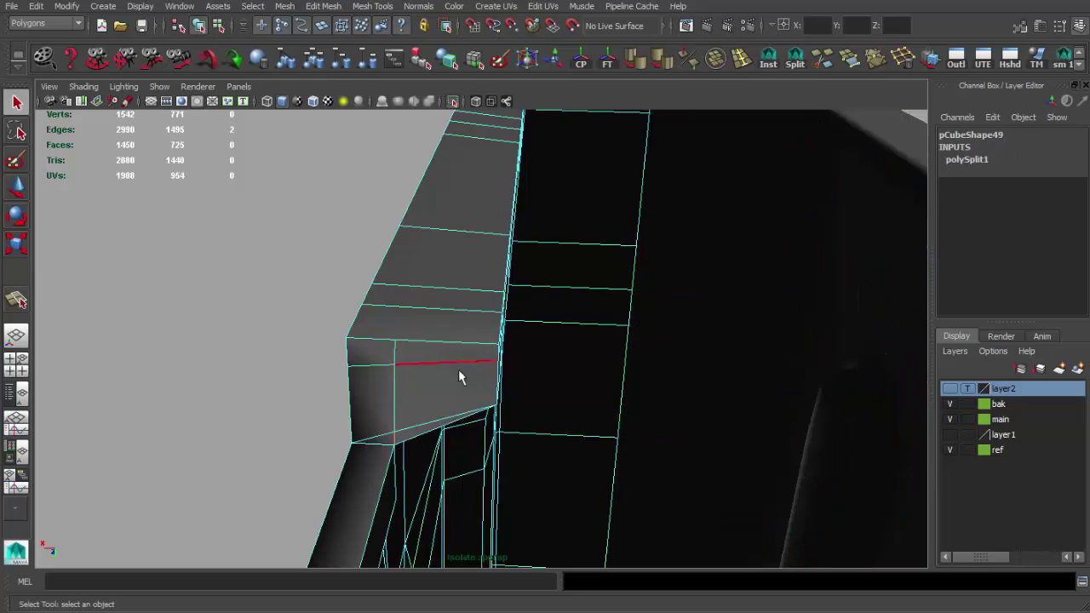
pyautogui.click(873, 68)
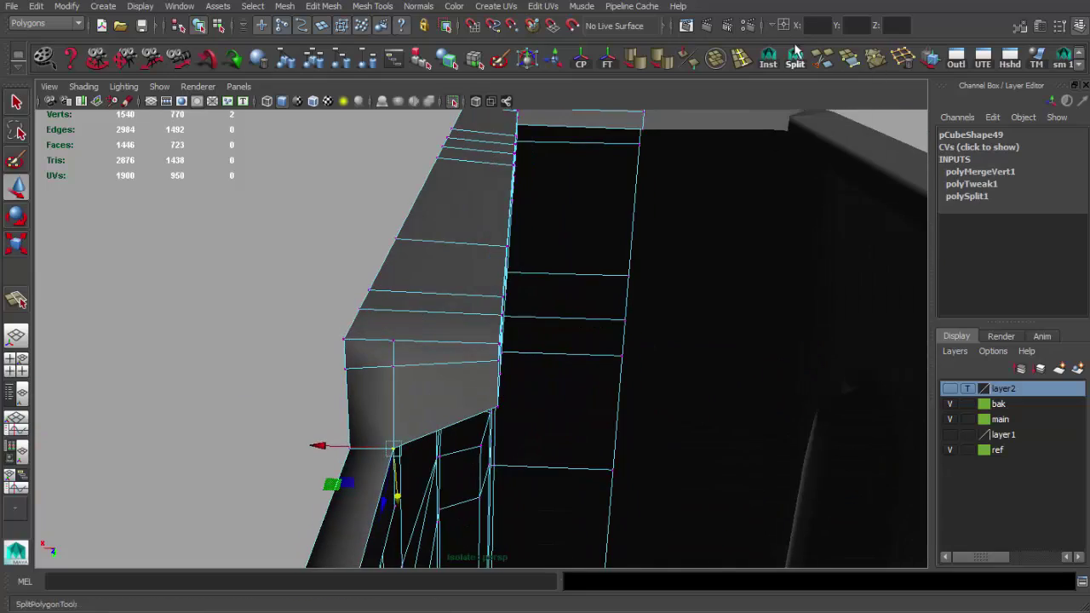
# - Split the ledge face with the Split Polygon Tool
pyautogui.click(409, 345)
pyautogui.moveTo(409, 345)
pyautogui.keyDown('alt'); pyautogui.mouseDown()
pyautogui.moveTo(384, 324)
pyautogui.moveTo(418, 275)
pyautogui.moveTo(591, 477)
pyautogui.moveTo(732, 402)
pyautogui.moveTo(506, 432)
pyautogui.moveTo(665, 443)
pyautogui.moveTo(327, 308)
pyautogui.moveTo(390, 309)
pyautogui.mouseUp(); pyautogui.keyUp('alt')
pyautogui.press('Return')
pyautogui.click(732, 402)
pyautogui.click(458, 365)
# - Slide the selected rim edge along the surface and check the smooth preview
pyautogui.press('w')
pyautogui.keyDown('shift'); pyautogui.moveTo(385, 415); pyautogui.dragTo(385, 415, button='right'); pyautogui.keyUp('shift')
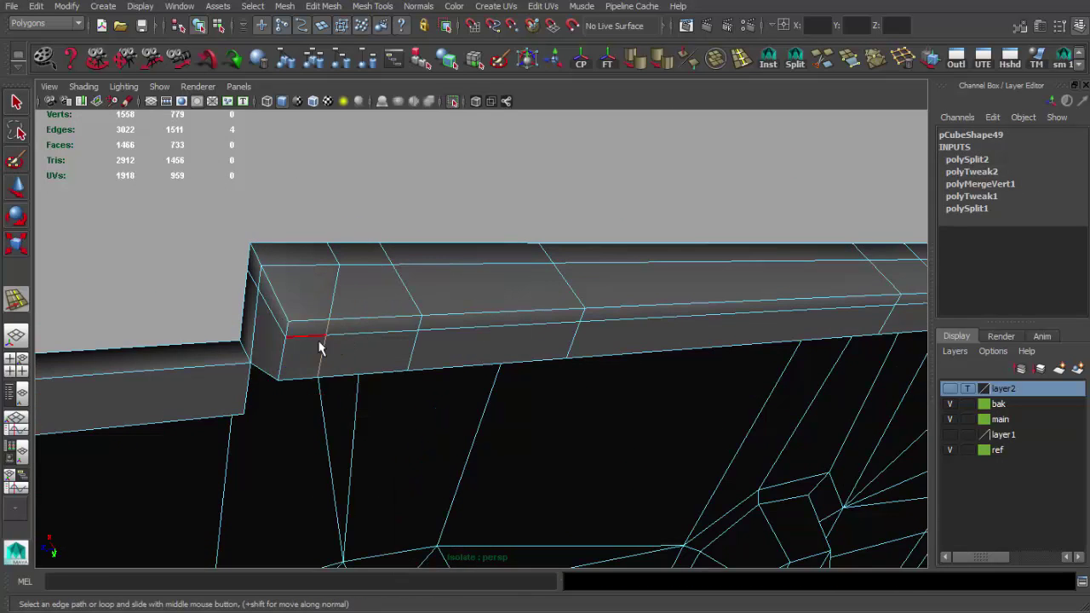
pyautogui.press('3')
pyautogui.click(361, 346)
pyautogui.moveTo(360, 346)
pyautogui.keyDown('alt'); pyautogui.mouseDown()
pyautogui.moveTo(618, 329)
pyautogui.moveTo(554, 267)
pyautogui.mouseUp(); pyautogui.keyUp('alt')
pyautogui.moveTo(554, 268)
pyautogui.keyDown('alt'); pyautogui.mouseDown(button='right')
pyautogui.moveTo(576, 338)
pyautogui.moveTo(451, 230)
pyautogui.mouseUp(button='right'); pyautogui.keyUp('alt')
# - Cut splits across two side faces below the notches
pyautogui.press('F10')
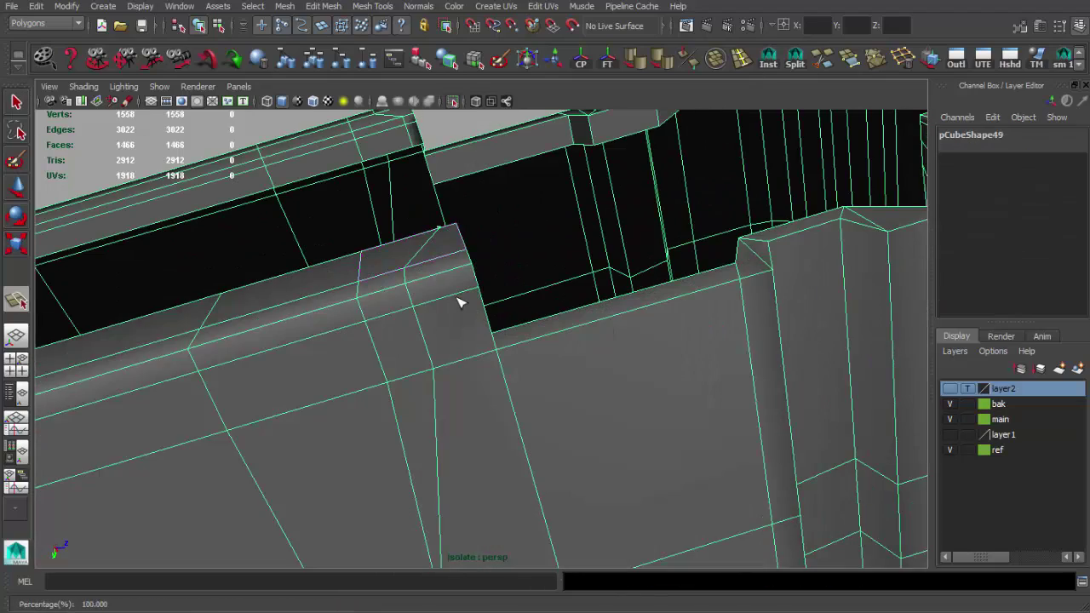
pyautogui.press('Return')
pyautogui.moveTo(746, 304)
pyautogui.keyDown('alt'); pyautogui.mouseDown()
pyautogui.moveTo(625, 298)
pyautogui.moveTo(585, 336)
pyautogui.moveTo(505, 485)
pyautogui.mouseUp(); pyautogui.keyUp('alt')
pyautogui.press('y')
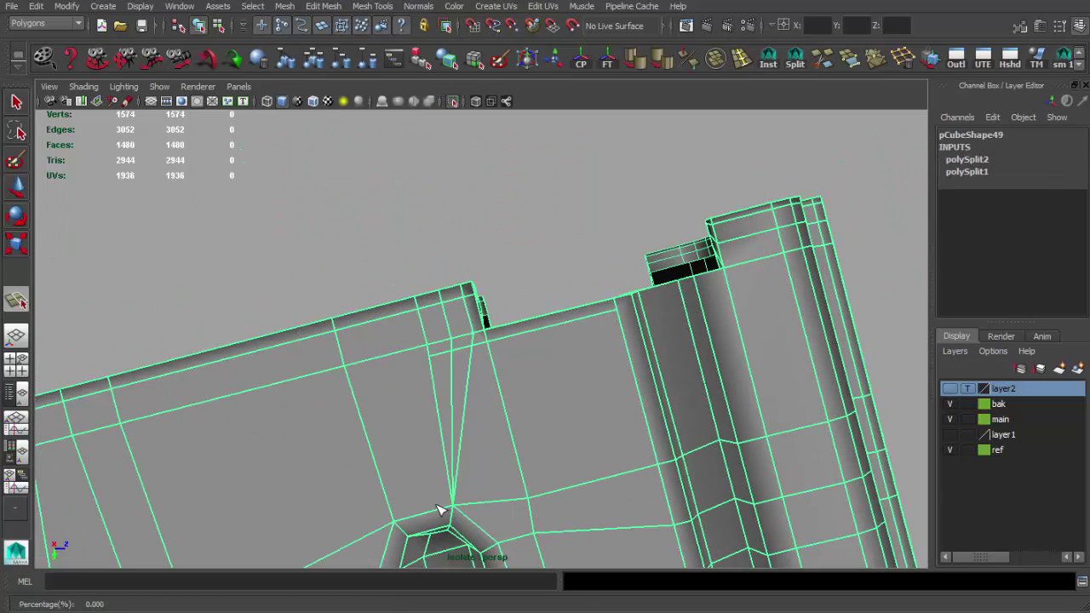
pyautogui.press('Return')
pyautogui.moveTo(557, 523)
pyautogui.keyDown('alt'); pyautogui.mouseDown()
pyautogui.moveTo(567, 389)
pyautogui.moveTo(415, 372)
pyautogui.mouseUp(); pyautogui.keyUp('alt')
pyautogui.press('y')
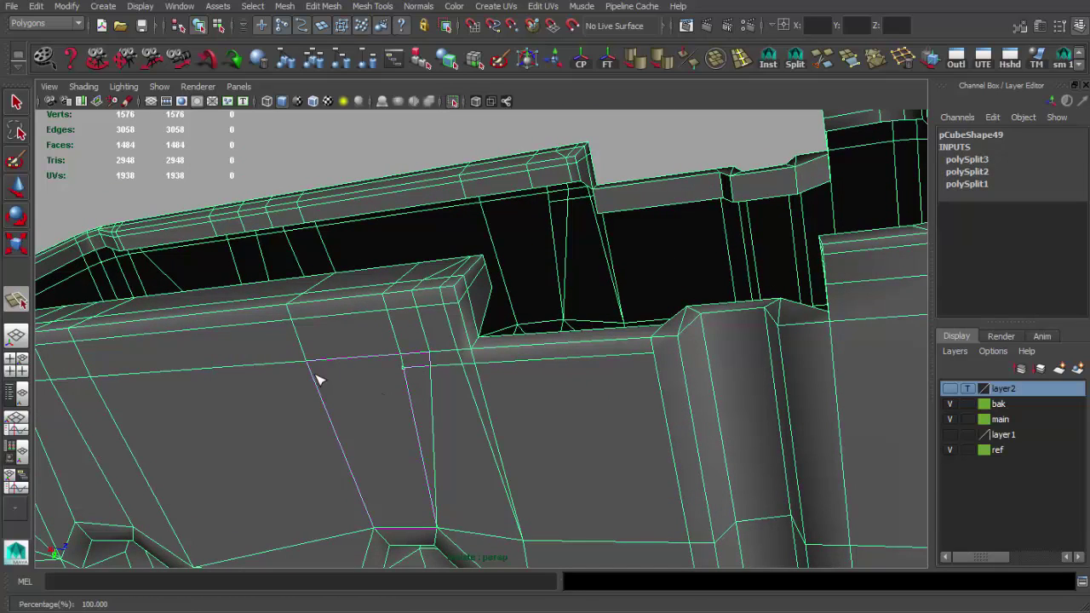
# - Cut another edge across a side face and compare smoothed and cage views
pyautogui.moveTo(337, 381)
pyautogui.keyDown('alt'); pyautogui.mouseDown()
pyautogui.moveTo(560, 401)
pyautogui.moveTo(441, 329)
pyautogui.moveTo(496, 270)
pyautogui.mouseUp(); pyautogui.keyUp('alt')
pyautogui.press('y')
pyautogui.click(485, 272)
pyautogui.press('Return')
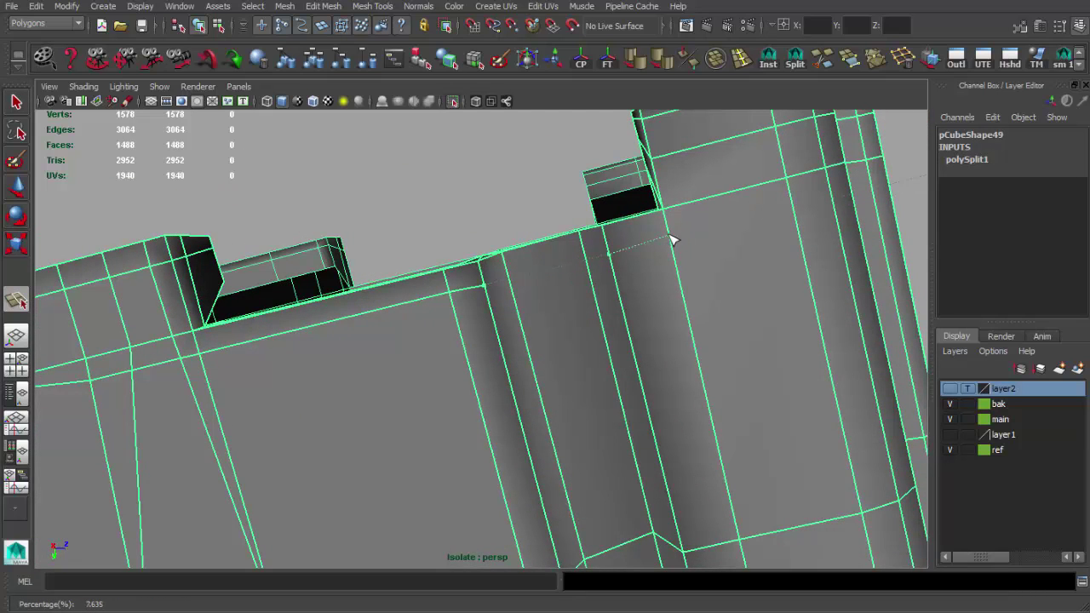
pyautogui.moveTo(714, 256)
pyautogui.keyDown('alt'); pyautogui.mouseDown()
pyautogui.moveTo(638, 343)
pyautogui.moveTo(486, 418)
pyautogui.mouseUp(); pyautogui.keyUp('alt')
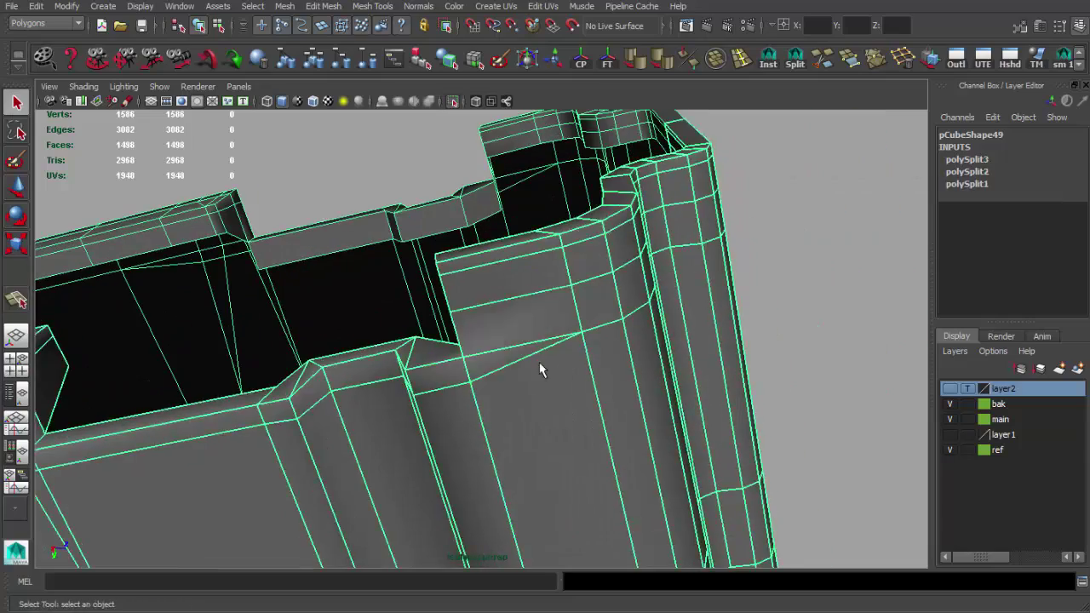
pyautogui.press('3')
pyautogui.click(704, 335)
pyautogui.press('1')
pyautogui.click(560, 333)
pyautogui.moveTo(560, 332)
pyautogui.keyDown('alt'); pyautogui.mouseDown()
pyautogui.moveTo(628, 333)
pyautogui.moveTo(562, 345)
pyautogui.mouseUp(); pyautogui.keyUp('alt')
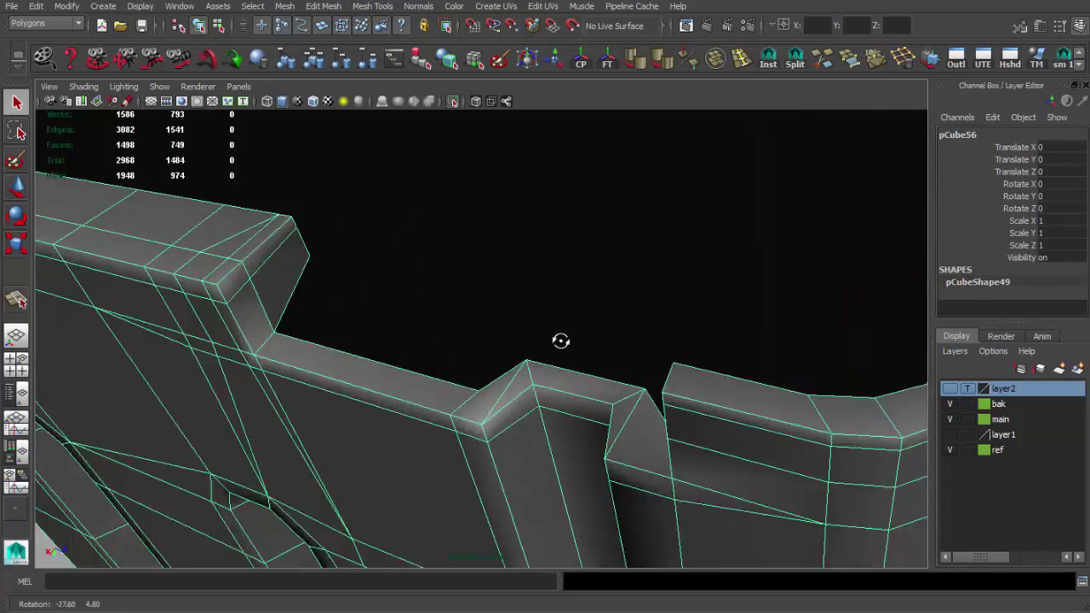
# - Add two more splits across the side faces below the notch
pyautogui.click(742, 65)
pyautogui.press('q')
pyautogui.moveTo(553, 399)
pyautogui.keyDown('alt'); pyautogui.mouseDown()
pyautogui.moveTo(647, 392)
pyautogui.moveTo(652, 323)
pyautogui.moveTo(625, 372)
pyautogui.moveTo(616, 347)
pyautogui.moveTo(571, 341)
pyautogui.moveTo(486, 378)
pyautogui.moveTo(589, 360)
pyautogui.moveTo(603, 323)
pyautogui.mouseUp(); pyautogui.keyUp('alt')
pyautogui.click(571, 340)
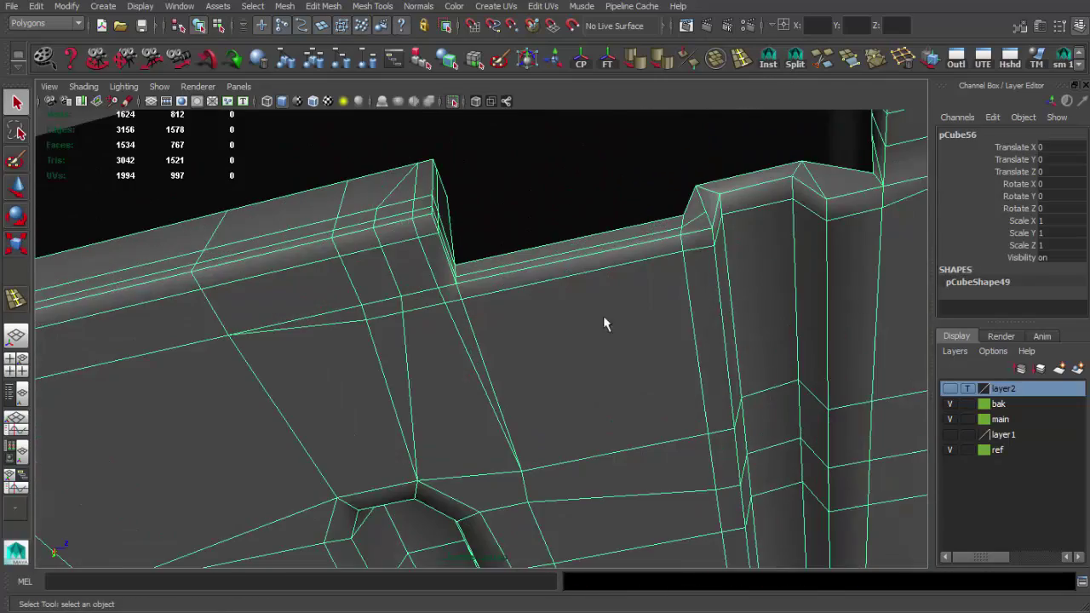
pyautogui.click(797, 68)
pyautogui.keyDown('alt'); pyautogui.moveTo(545, 247); pyautogui.dragTo(479, 267); pyautogui.keyUp('alt')
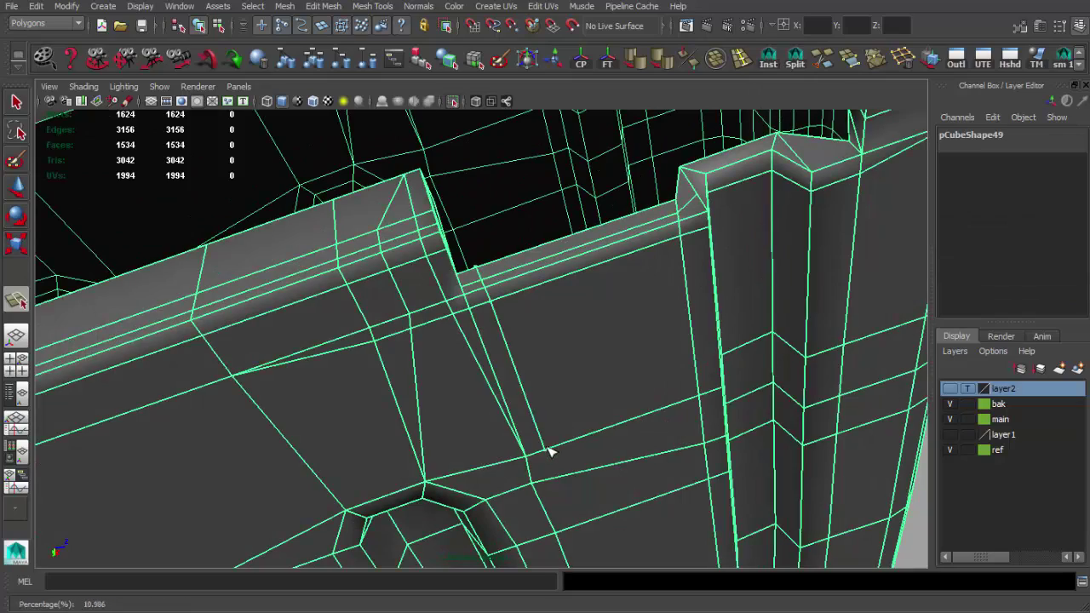
pyautogui.click(549, 453)
pyautogui.press('Return')
pyautogui.keyDown('alt'); pyautogui.moveTo(550, 452); pyautogui.dragTo(871, 338); pyautogui.keyUp('alt')
pyautogui.click(482, 290)
pyautogui.press('q')
pyautogui.moveTo(434, 302)
pyautogui.keyDown('alt'); pyautogui.mouseDown()
pyautogui.moveTo(469, 341)
pyautogui.moveTo(353, 309)
pyautogui.moveTo(376, 351)
pyautogui.mouseUp(); pyautogui.keyUp('alt')
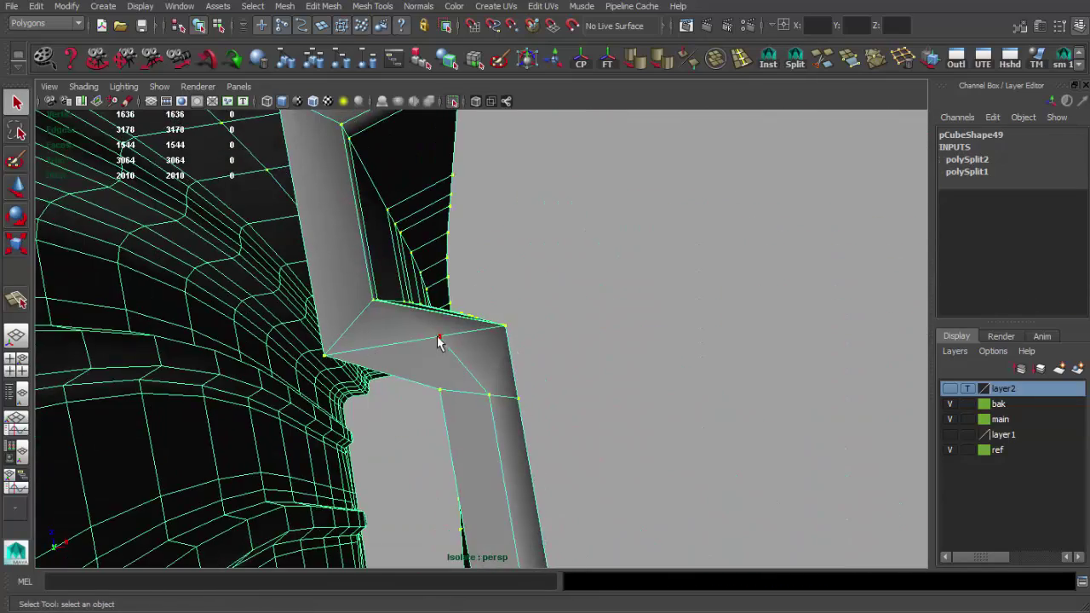
# - Place a split point on the notch corner face
pyautogui.moveTo(361, 324)
pyautogui.keyDown('alt'); pyautogui.mouseDown()
pyautogui.moveTo(451, 397)
pyautogui.moveTo(418, 257)
pyautogui.mouseUp(); pyautogui.keyUp('alt')
pyautogui.click(419, 257)
pyautogui.click(605, 474)
pyautogui.moveTo(605, 474)
pyautogui.keyDown('alt'); pyautogui.mouseDown()
pyautogui.moveTo(574, 443)
pyautogui.moveTo(380, 386)
pyautogui.moveTo(445, 418)
pyautogui.moveTo(761, 126)
pyautogui.mouseUp(); pyautogui.keyUp('alt')
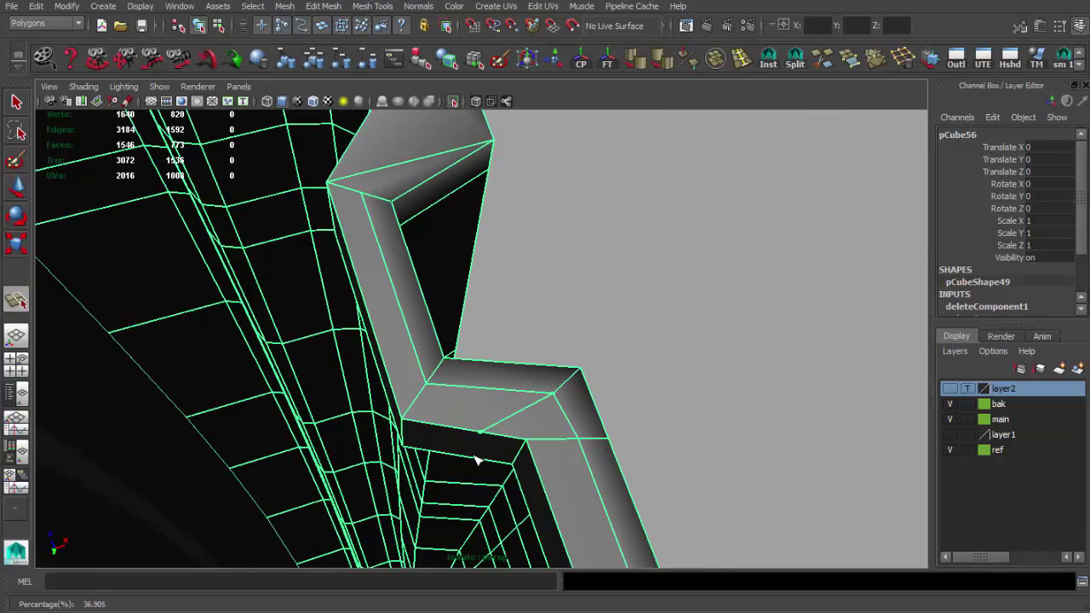
# - Move the two corner vertices and delete the unneeded corner edge
pyautogui.moveTo(492, 444)
pyautogui.keyDown('alt'); pyautogui.mouseDown()
pyautogui.moveTo(522, 431)
pyautogui.moveTo(426, 402)
pyautogui.moveTo(519, 372)
pyautogui.moveTo(503, 397)
pyautogui.moveTo(395, 404)
pyautogui.moveTo(422, 323)
pyautogui.mouseUp(); pyautogui.keyUp('alt')
pyautogui.press('w')
pyautogui.press('F8')
pyautogui.press('q')
pyautogui.click(881, 64)
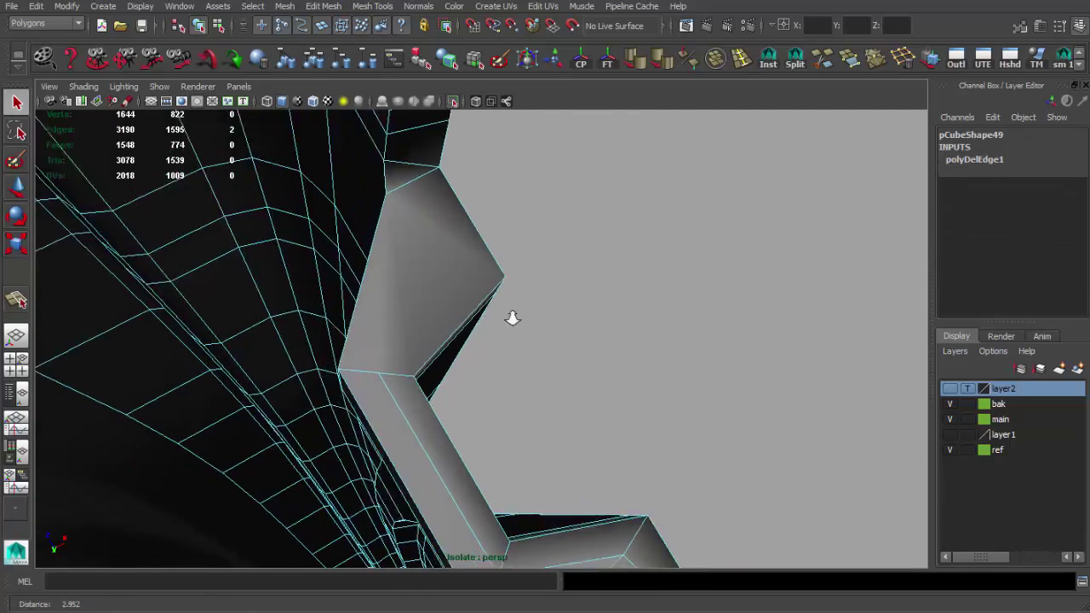
# - Cut a new edge across the notch corner face
pyautogui.keyDown('alt'); pyautogui.moveTo(511, 314); pyautogui.dragTo(588, 292); pyautogui.keyUp('alt')
pyautogui.moveTo(383, 387)
pyautogui.keyDown('alt'); pyautogui.mouseDown()
pyautogui.moveTo(457, 344)
pyautogui.moveTo(550, 233)
pyautogui.mouseUp(); pyautogui.keyUp('alt')
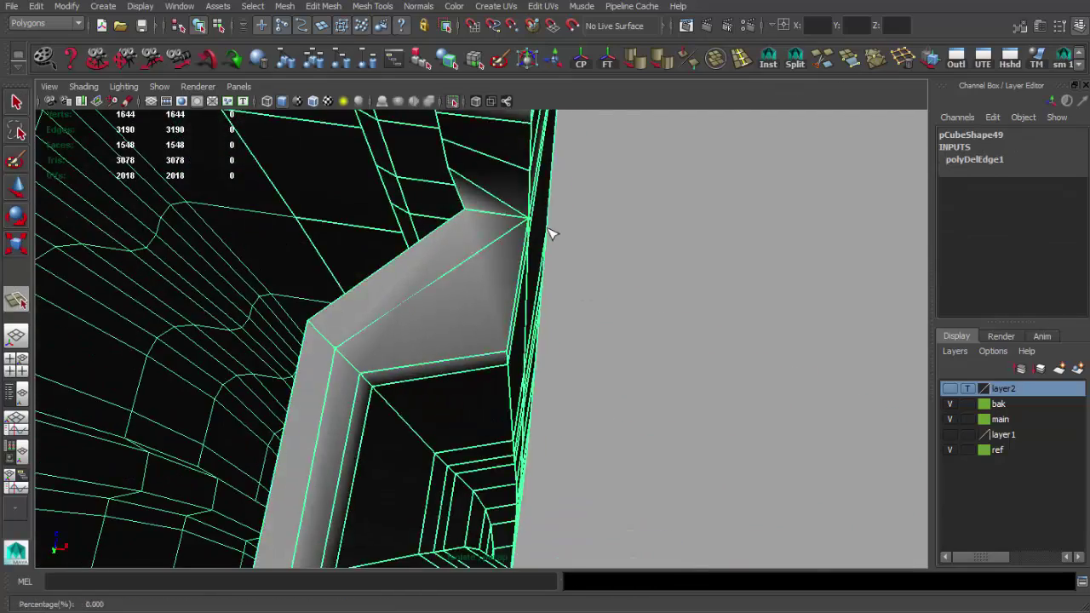
pyautogui.click(550, 233)
pyautogui.click(511, 358)
pyautogui.press('Return')
# - Adjust the notch corner vertex and cut another edge across the corner face
pyautogui.click(426, 288)
pyautogui.press('w')
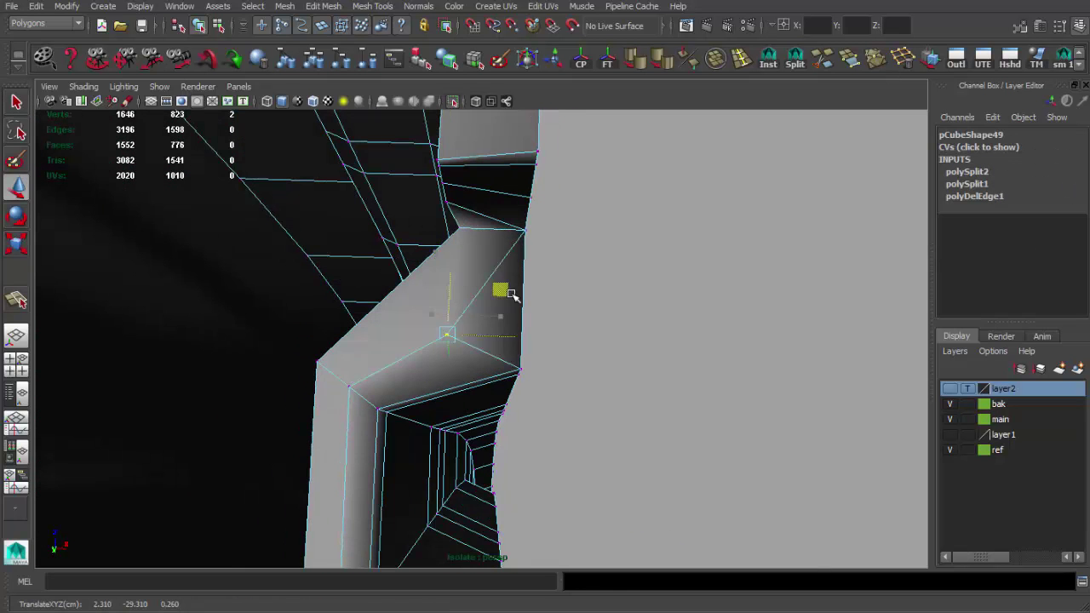
pyautogui.keyDown('alt'); pyautogui.moveTo(503, 349); pyautogui.dragTo(518, 292); pyautogui.keyUp('alt')
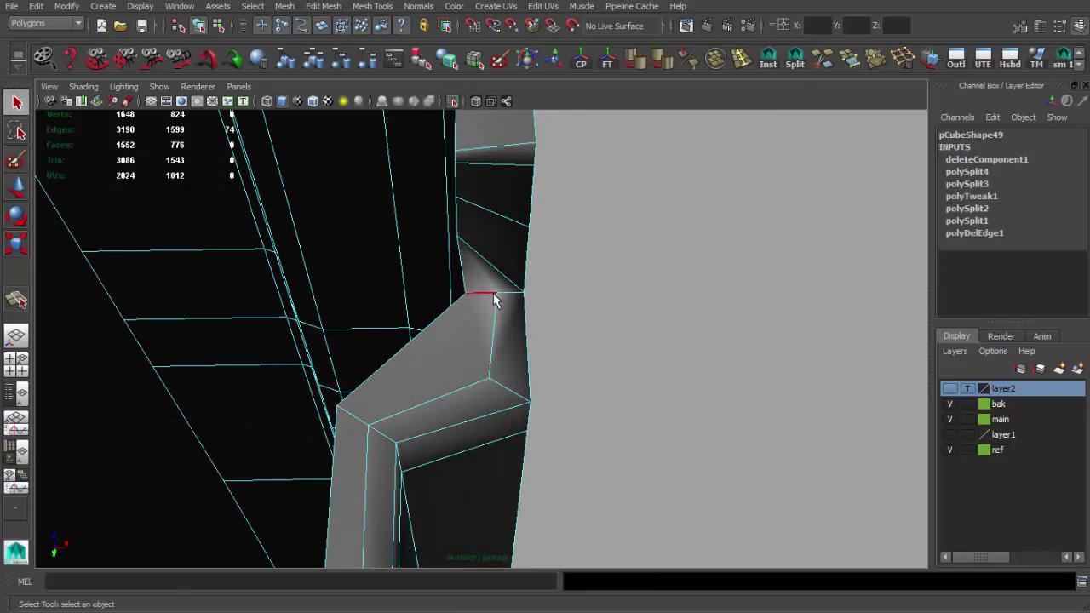
pyautogui.moveTo(564, 289)
pyautogui.keyDown('alt'); pyautogui.mouseDown()
pyautogui.moveTo(594, 358)
pyautogui.moveTo(505, 411)
pyautogui.moveTo(579, 341)
pyautogui.moveTo(613, 286)
pyautogui.moveTo(499, 285)
pyautogui.moveTo(506, 272)
pyautogui.moveTo(506, 364)
pyautogui.moveTo(552, 318)
pyautogui.mouseUp(); pyautogui.keyUp('alt')
pyautogui.press('Return')
pyautogui.press('w')
pyautogui.click(549, 367)
pyautogui.press('Return')
pyautogui.press('q')
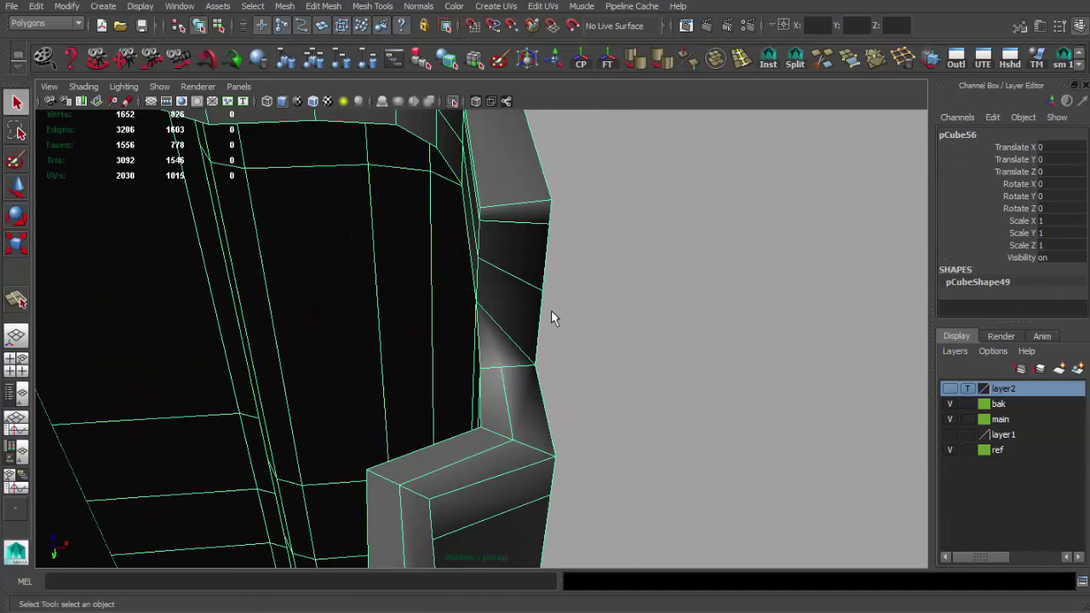
# - Check the housing in smooth preview, then return to the cage view
pyautogui.moveTo(521, 213)
pyautogui.keyDown('alt'); pyautogui.mouseDown()
pyautogui.moveTo(518, 311)
pyautogui.moveTo(428, 316)
pyautogui.moveTo(587, 343)
pyautogui.moveTo(497, 311)
pyautogui.moveTo(516, 287)
pyautogui.moveTo(457, 287)
pyautogui.moveTo(315, 338)
pyautogui.moveTo(499, 352)
pyautogui.mouseUp(); pyautogui.keyUp('alt')
pyautogui.click(587, 342)
pyautogui.press('3')
pyautogui.click(315, 339)
pyautogui.press('1')
# - Cut a third split across the rim notch
pyautogui.keyDown('alt'); pyautogui.moveTo(499, 353); pyautogui.dragTo(487, 394, button='right'); pyautogui.keyUp('alt')
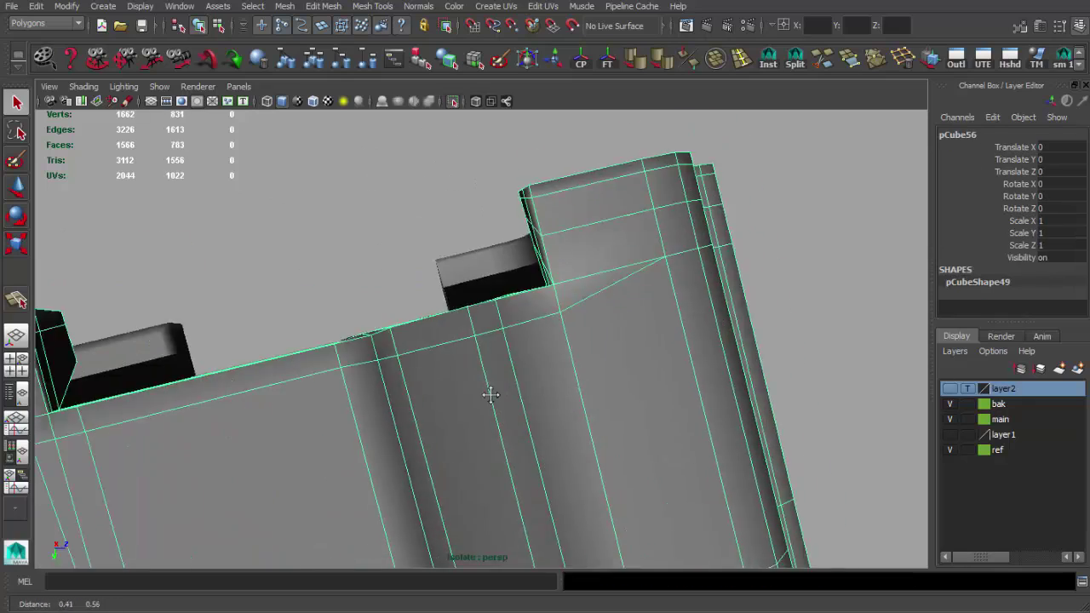
pyautogui.keyDown('alt'); pyautogui.moveTo(487, 394); pyautogui.dragTo(547, 273); pyautogui.keyUp('alt')
pyautogui.keyDown('alt'); pyautogui.moveTo(547, 273); pyautogui.dragTo(526, 287, button='right'); pyautogui.keyUp('alt')
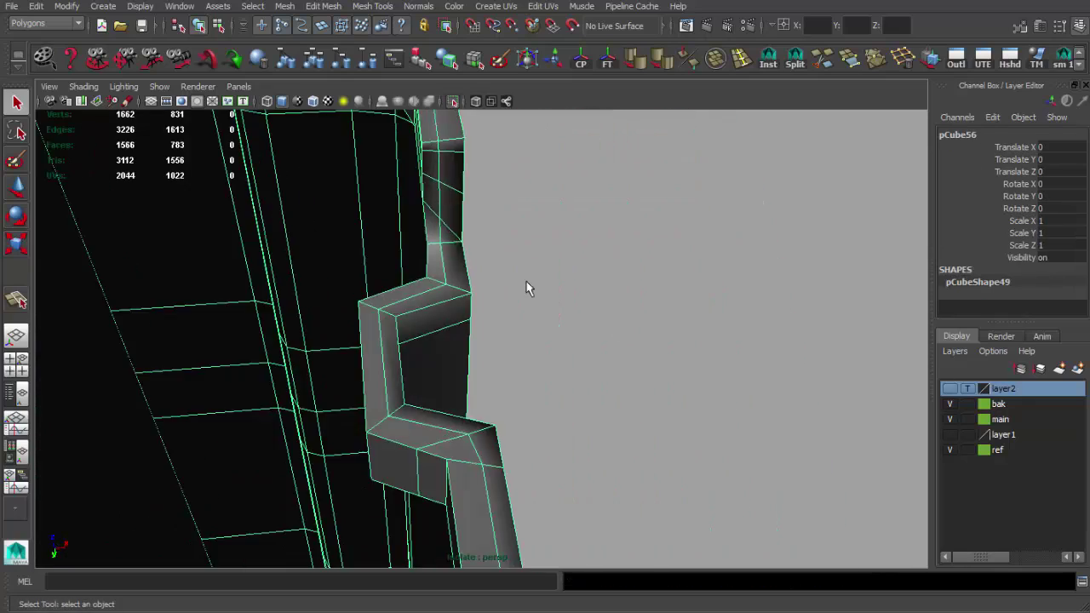
pyautogui.moveTo(526, 288)
pyautogui.keyDown('alt'); pyautogui.mouseDown()
pyautogui.moveTo(533, 364)
pyautogui.moveTo(378, 367)
pyautogui.mouseUp(); pyautogui.keyUp('alt')
pyautogui.click(794, 63)
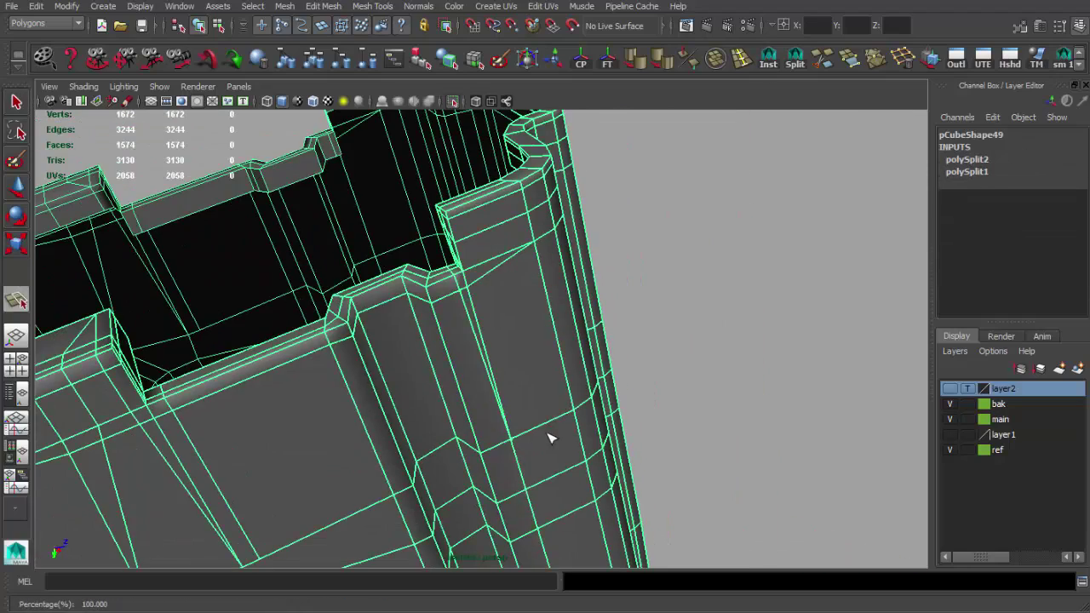
pyautogui.press('Return')
pyautogui.moveTo(688, 304)
pyautogui.keyDown('alt'); pyautogui.mouseDown()
pyautogui.moveTo(482, 321)
pyautogui.moveTo(636, 375)
pyautogui.moveTo(519, 346)
pyautogui.moveTo(538, 407)
pyautogui.moveTo(575, 362)
pyautogui.mouseUp(); pyautogui.keyUp('alt')
pyautogui.keyDown('alt'); pyautogui.moveTo(881, 88); pyautogui.dragTo(829, 100); pyautogui.keyUp('alt')
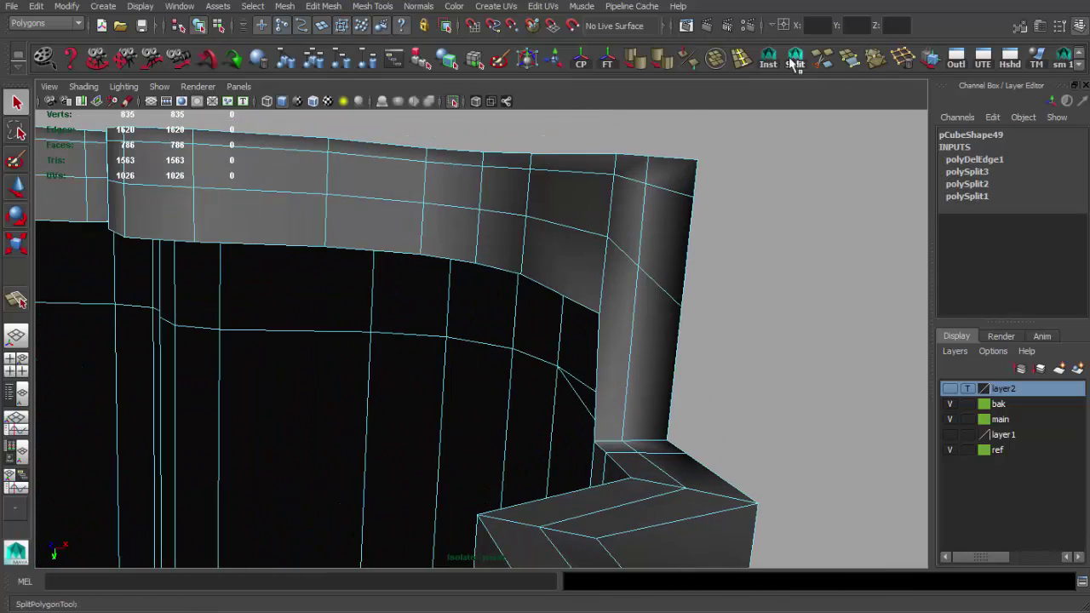
# - Check the rim corner in wireframe and smoothed preview, then return to the cage
pyautogui.press('q')
pyautogui.keyDown('alt'); pyautogui.moveTo(602, 314); pyautogui.dragTo(639, 321); pyautogui.keyUp('alt')
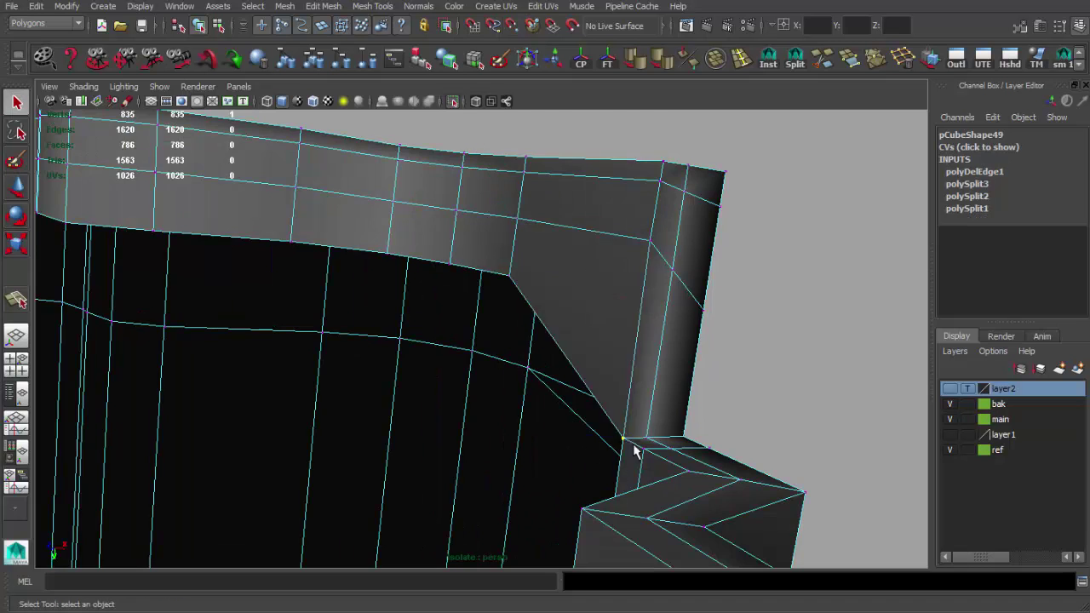
pyautogui.press('4')
pyautogui.press('5')
pyautogui.press('F8')
pyautogui.moveTo(509, 333)
pyautogui.keyDown('alt'); pyautogui.mouseDown()
pyautogui.moveTo(746, 327)
pyautogui.moveTo(471, 394)
pyautogui.moveTo(594, 377)
pyautogui.moveTo(698, 255)
pyautogui.mouseUp(); pyautogui.keyUp('alt')
pyautogui.press('3')
# - Insert an edge loop around the rim corner and slide it into place
pyautogui.click(743, 64)
pyautogui.moveTo(499, 397); pyautogui.dragTo(501, 396)
pyautogui.keyDown('alt'); pyautogui.moveTo(501, 397); pyautogui.dragTo(590, 397); pyautogui.keyUp('alt')
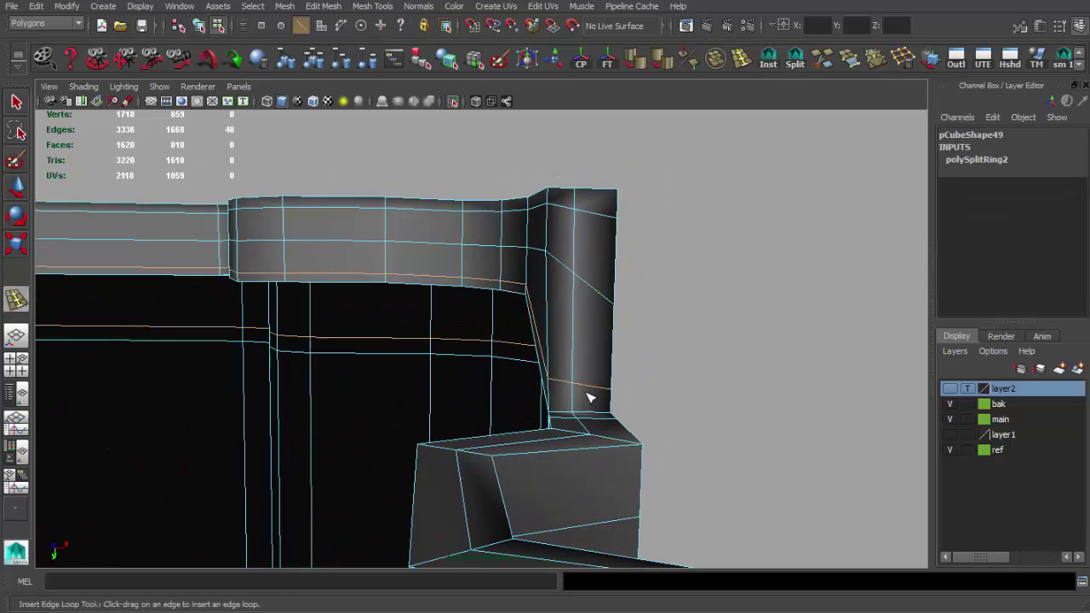
pyautogui.moveTo(603, 356)
pyautogui.keyDown('alt'); pyautogui.mouseDown()
pyautogui.moveTo(584, 390)
pyautogui.moveTo(450, 409)
pyautogui.mouseUp(); pyautogui.keyUp('alt')
pyautogui.moveTo(614, 377)
pyautogui.keyDown('alt'); pyautogui.mouseDown()
pyautogui.moveTo(700, 317)
pyautogui.moveTo(640, 282)
pyautogui.moveTo(549, 260)
pyautogui.mouseUp(); pyautogui.keyUp('alt')
# - Split the housing faces with two cuts across the rim corner
pyautogui.click(707, 318)
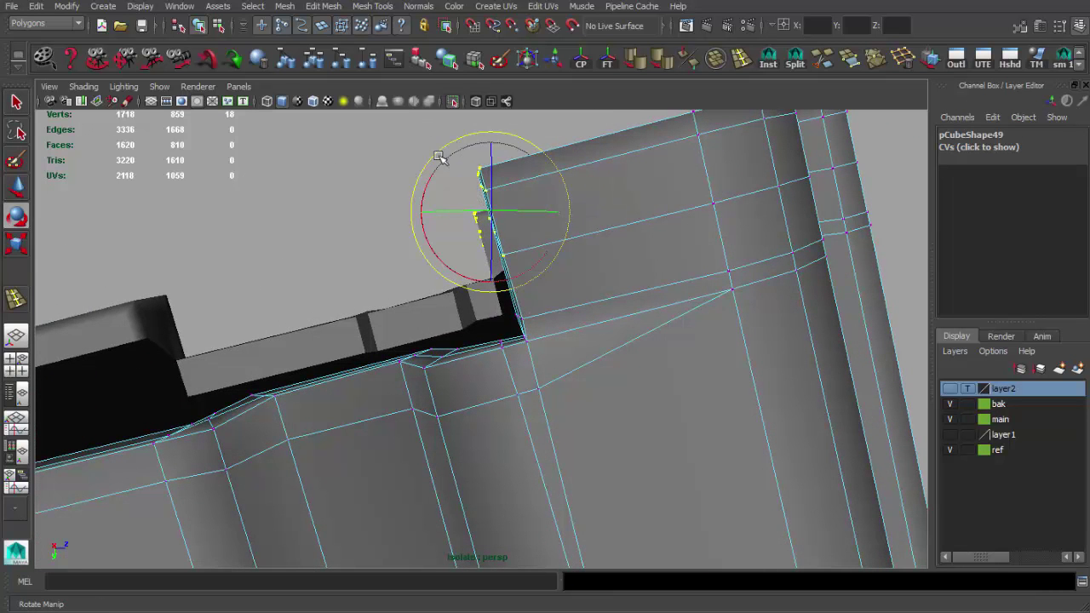
pyautogui.click(570, 293)
pyautogui.keyDown('alt'); pyautogui.moveTo(570, 293); pyautogui.dragTo(569, 444); pyautogui.keyUp('alt')
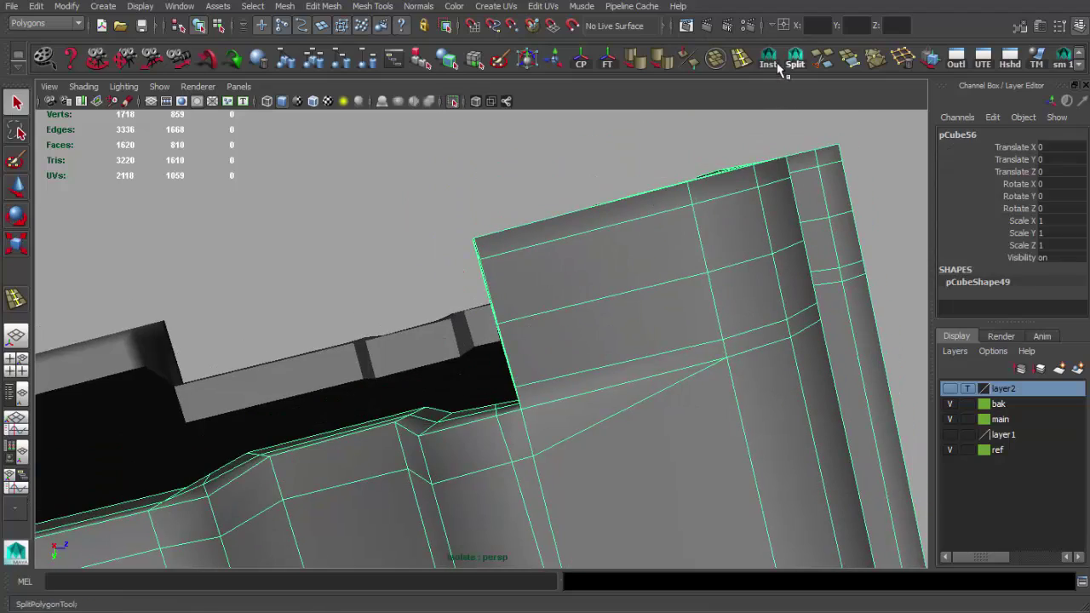
pyautogui.press('Return')
pyautogui.moveTo(505, 239)
pyautogui.keyDown('alt'); pyautogui.mouseDown()
pyautogui.moveTo(608, 369)
pyautogui.moveTo(574, 307)
pyautogui.moveTo(560, 213)
pyautogui.moveTo(517, 193)
pyautogui.mouseUp(); pyautogui.keyUp('alt')
pyautogui.moveTo(485, 277)
pyautogui.keyDown('alt'); pyautogui.mouseDown()
pyautogui.moveTo(403, 239)
pyautogui.moveTo(479, 324)
pyautogui.moveTo(482, 377)
pyautogui.moveTo(483, 355)
pyautogui.moveTo(506, 390)
pyautogui.moveTo(596, 375)
pyautogui.mouseUp(); pyautogui.keyUp('alt')
pyautogui.press('q')
# - Add a further split at the rim notch of the housing
pyautogui.click(694, 361)
pyautogui.click(499, 398)
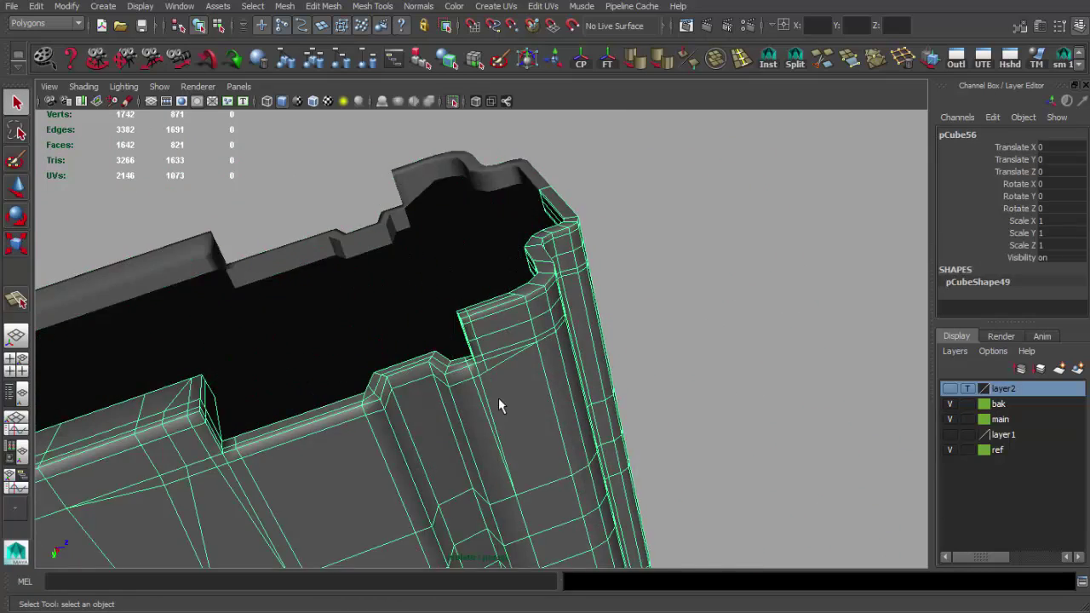
pyautogui.scroll(5, 469, 326)
pyautogui.moveTo(470, 326)
pyautogui.keyDown('alt'); pyautogui.mouseDown()
pyautogui.moveTo(540, 429)
pyautogui.moveTo(522, 423)
pyautogui.mouseUp(); pyautogui.keyUp('alt')
pyautogui.scroll(-3, 522, 423)
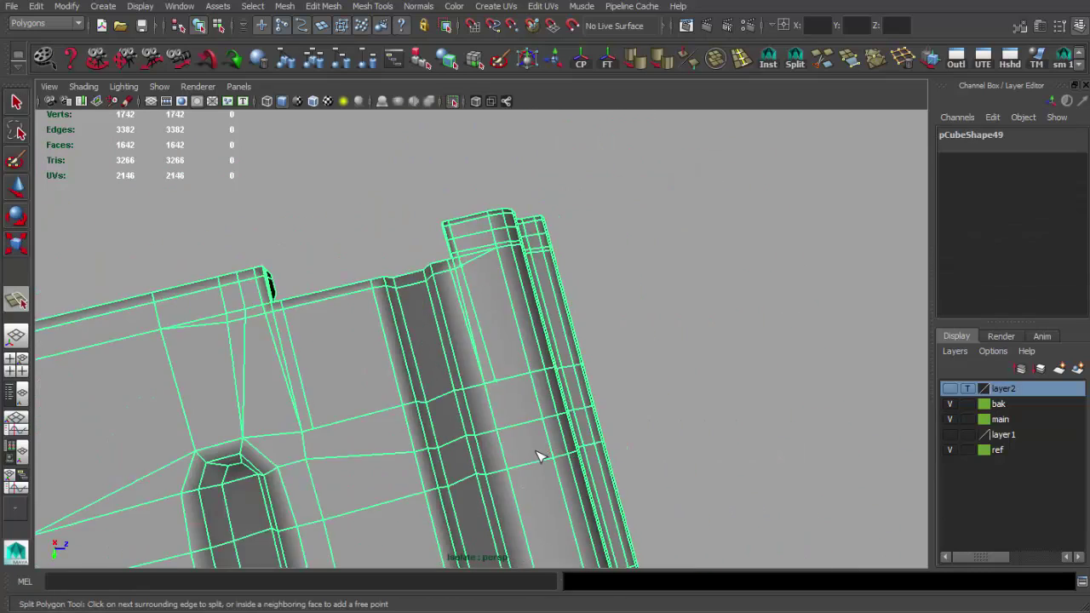
pyautogui.press('q')
pyautogui.moveTo(515, 471)
pyautogui.keyDown('alt'); pyautogui.mouseDown()
pyautogui.moveTo(472, 321)
pyautogui.moveTo(706, 331)
pyautogui.moveTo(595, 359)
pyautogui.moveTo(596, 370)
pyautogui.mouseUp(); pyautogui.keyUp('alt')
# - Soften the housing's normals and check the smoothed result
pyautogui.click(706, 330)
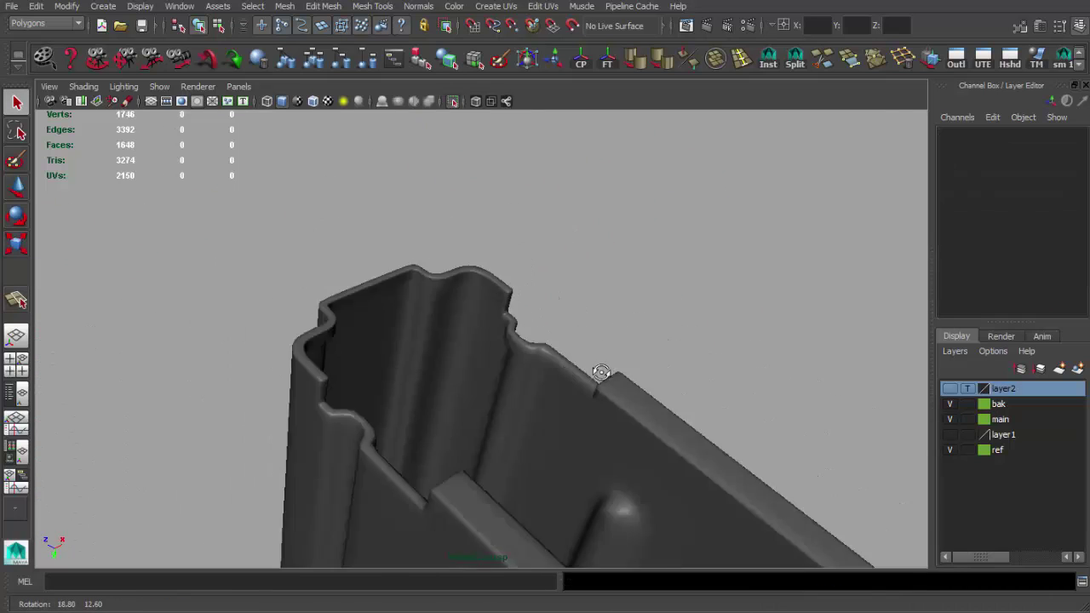
pyautogui.click(623, 340)
pyautogui.press('f')
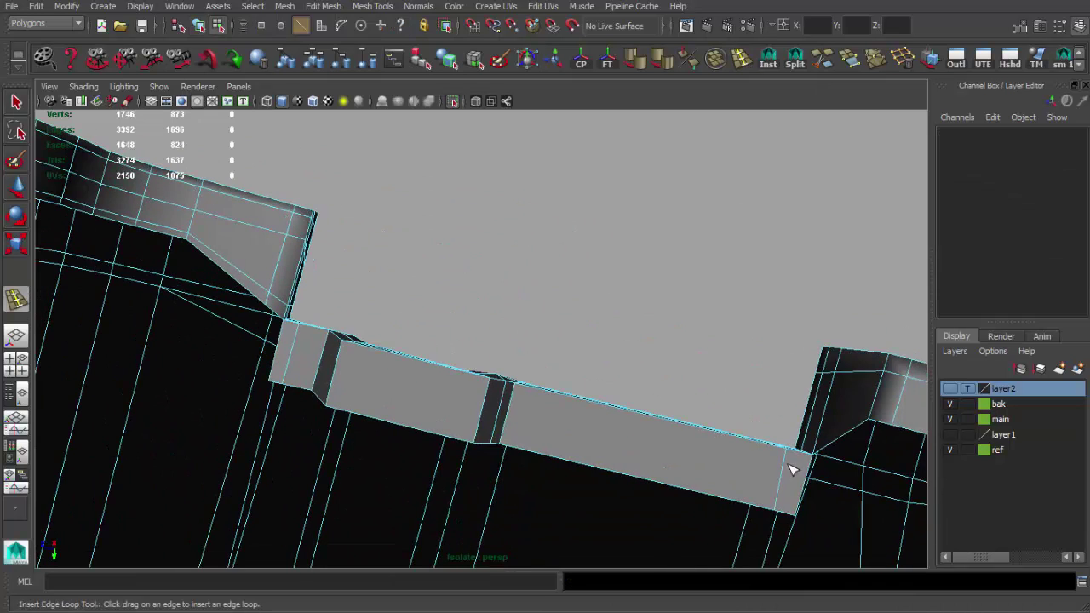
pyautogui.press('3')
pyautogui.press('1')
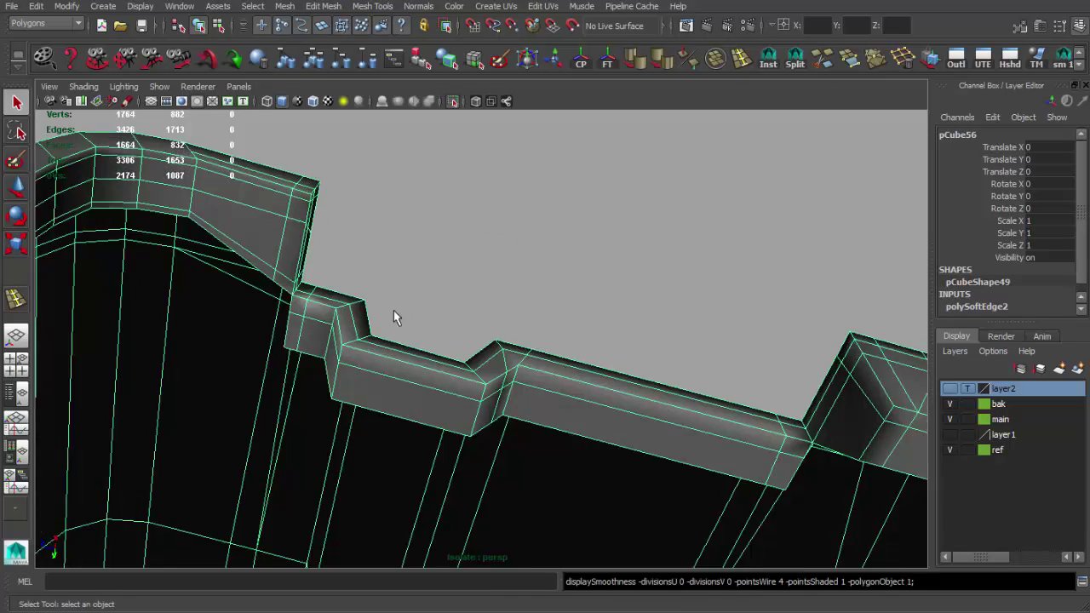
pyautogui.keyDown('alt'); pyautogui.moveTo(395, 315); pyautogui.dragTo(521, 358); pyautogui.keyUp('alt')
# - Append a polygon to fill the gap in the rim
pyautogui.click(849, 62)
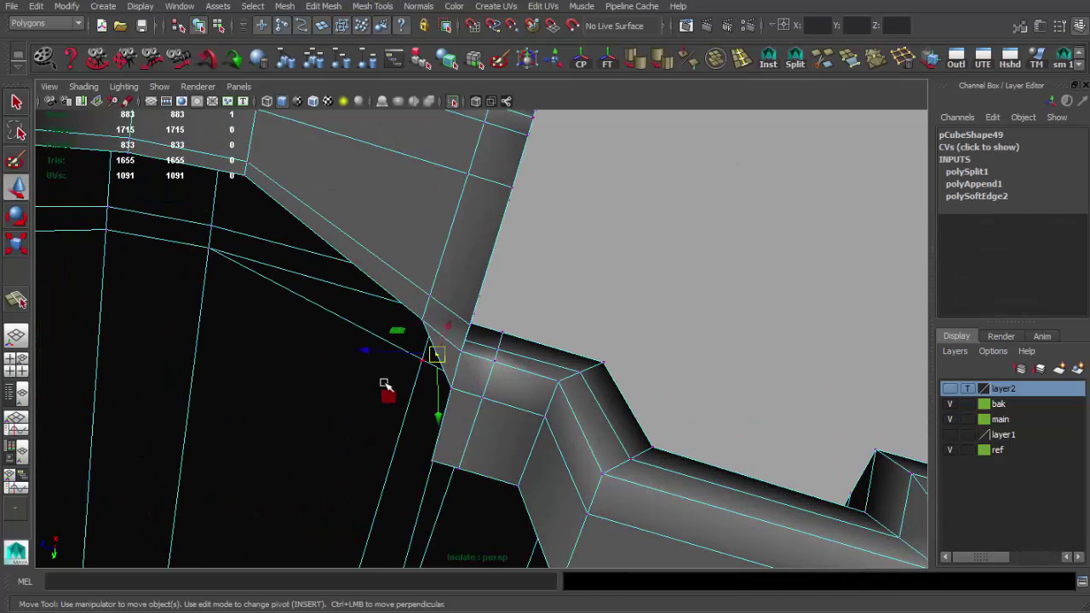
pyautogui.click(626, 295)
pyautogui.press('3')
pyautogui.moveTo(626, 294)
pyautogui.keyDown('alt'); pyautogui.mouseDown()
pyautogui.moveTo(310, 348)
pyautogui.moveTo(250, 330)
pyautogui.moveTo(389, 341)
pyautogui.moveTo(482, 263)
pyautogui.moveTo(659, 332)
pyautogui.moveTo(536, 362)
pyautogui.moveTo(552, 315)
pyautogui.mouseUp(); pyautogui.keyUp('alt')
# - Select faces on the housing rim in face mode
pyautogui.click(659, 331)
pyautogui.press('F11')
pyautogui.click(552, 315)
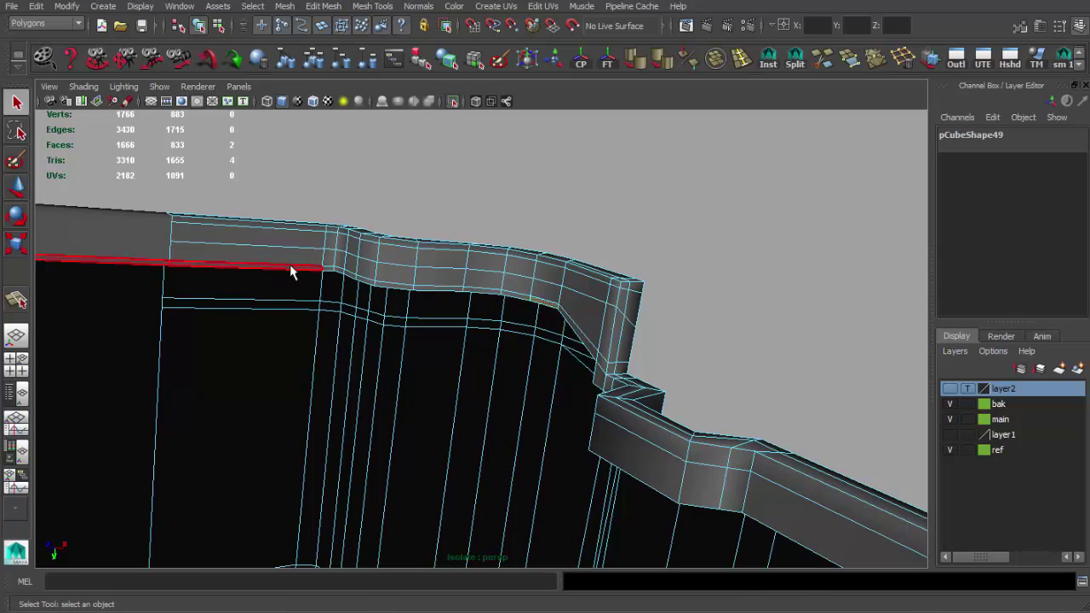
pyautogui.moveTo(362, 383)
pyautogui.keyDown('alt'); pyautogui.mouseDown()
pyautogui.moveTo(433, 389)
pyautogui.moveTo(408, 379)
pyautogui.moveTo(396, 335)
pyautogui.moveTo(499, 304)
pyautogui.moveTo(564, 333)
pyautogui.moveTo(791, 340)
pyautogui.moveTo(648, 325)
pyautogui.moveTo(704, 324)
pyautogui.mouseUp(); pyautogui.keyUp('alt')
pyautogui.click(396, 335)
pyautogui.press('F8')
# - Extrude the ledge-corner edge and move it into a flap filling the notch
pyautogui.keyDown('alt'); pyautogui.moveTo(703, 324); pyautogui.dragTo(588, 312, button='right'); pyautogui.keyUp('alt')
pyautogui.moveTo(589, 311)
pyautogui.keyDown('alt'); pyautogui.mouseDown()
pyautogui.moveTo(438, 357)
pyautogui.moveTo(499, 353)
pyautogui.moveTo(576, 326)
pyautogui.mouseUp(); pyautogui.keyUp('alt')
pyautogui.keyDown('alt'); pyautogui.moveTo(577, 326); pyautogui.dragTo(511, 281, button='middle'); pyautogui.keyUp('alt')
pyautogui.moveTo(511, 281)
pyautogui.keyDown('alt'); pyautogui.mouseDown()
pyautogui.moveTo(587, 287)
pyautogui.moveTo(468, 252)
pyautogui.moveTo(591, 234)
pyautogui.mouseUp(); pyautogui.keyUp('alt')
pyautogui.moveTo(591, 234)
pyautogui.keyDown('alt'); pyautogui.mouseDown(button='right')
pyautogui.moveTo(523, 309)
pyautogui.moveTo(625, 323)
pyautogui.moveTo(603, 327)
pyautogui.mouseUp(button='right'); pyautogui.keyUp('alt')
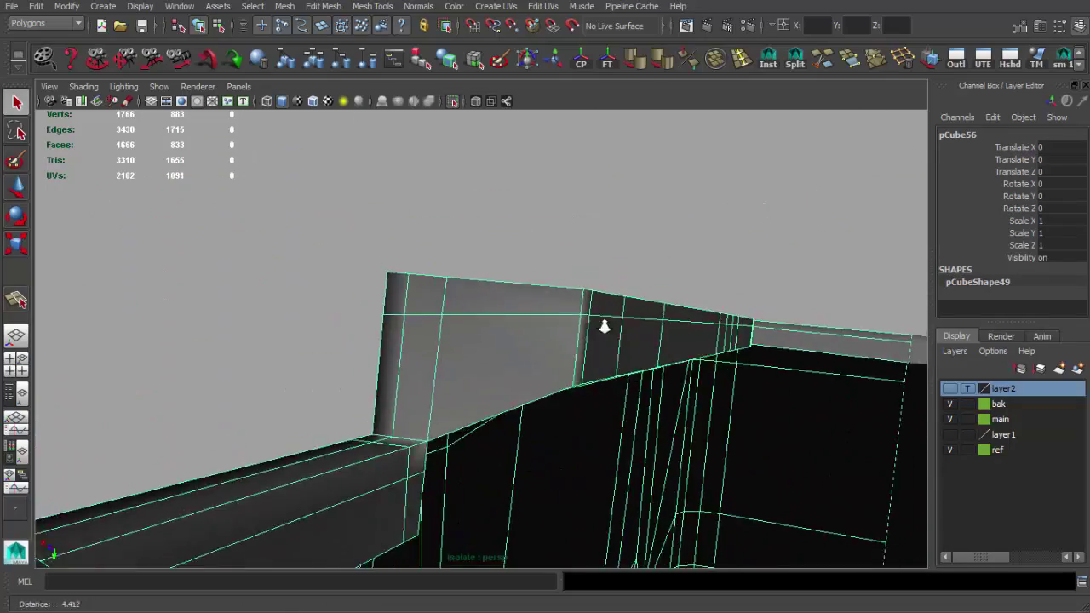
pyautogui.keyDown('alt'); pyautogui.moveTo(603, 327); pyautogui.dragTo(673, 239); pyautogui.keyUp('alt')
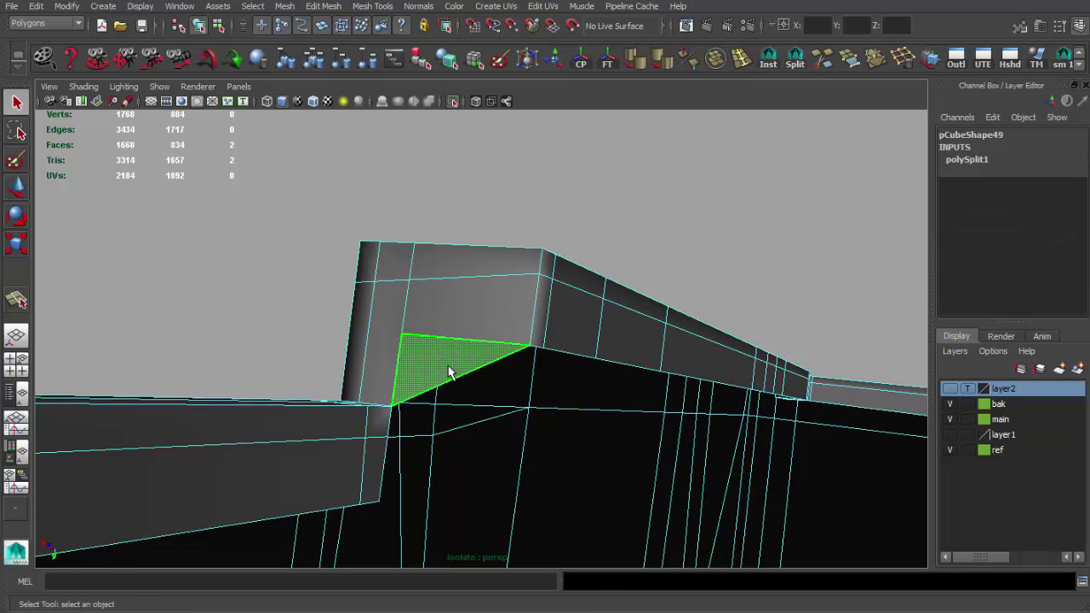
pyautogui.keyDown('alt'); pyautogui.moveTo(426, 342); pyautogui.dragTo(595, 212); pyautogui.keyUp('alt')
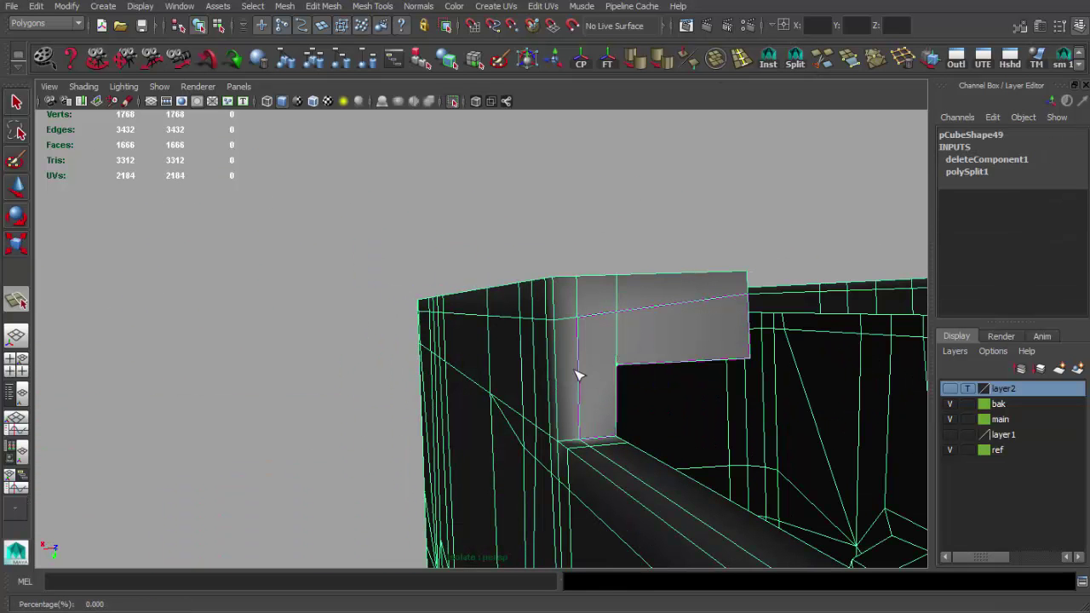
pyautogui.keyDown('alt'); pyautogui.moveTo(468, 375); pyautogui.dragTo(287, 346); pyautogui.keyUp('alt')
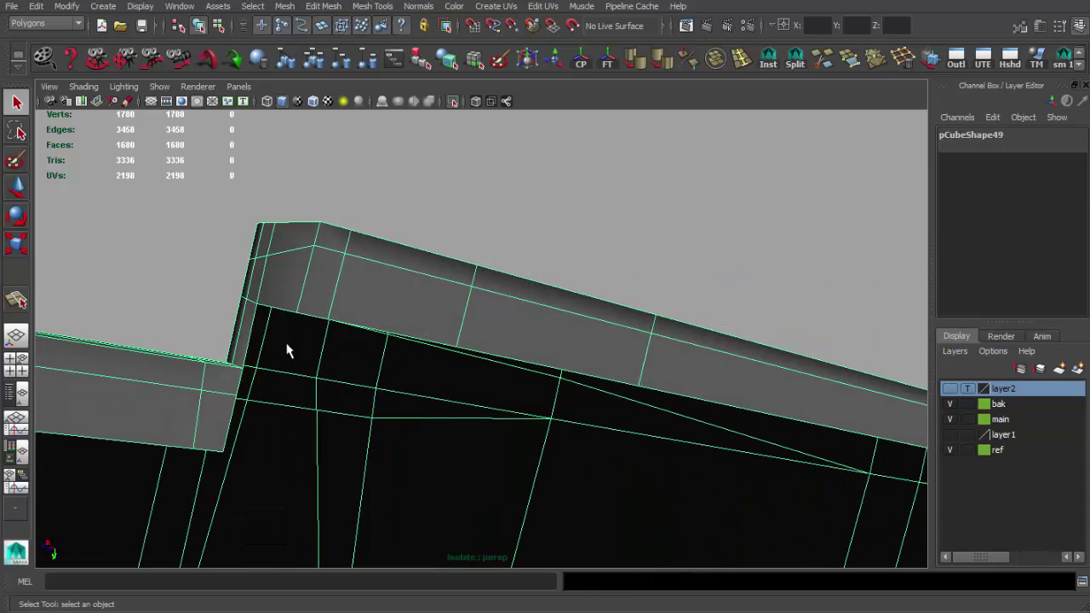
pyautogui.press('w')
pyautogui.press('f')
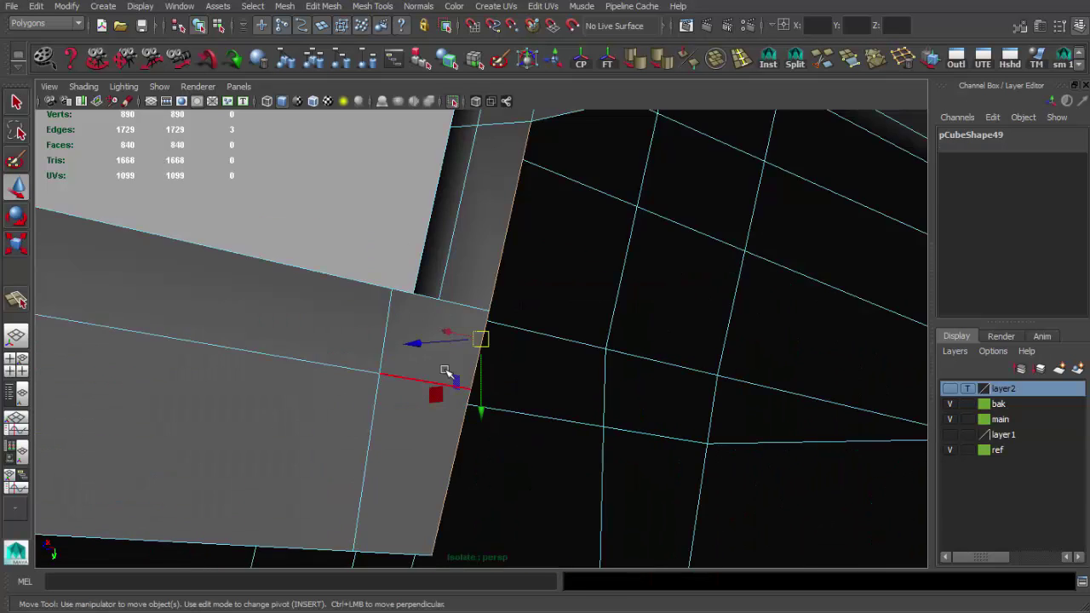
pyautogui.hotkey('ctrl', 'e')
pyautogui.moveTo(486, 358)
pyautogui.keyDown('alt'); pyautogui.mouseDown()
pyautogui.moveTo(528, 363)
pyautogui.moveTo(477, 287)
pyautogui.moveTo(507, 281)
pyautogui.mouseUp(); pyautogui.keyUp('alt')
pyautogui.press('q')
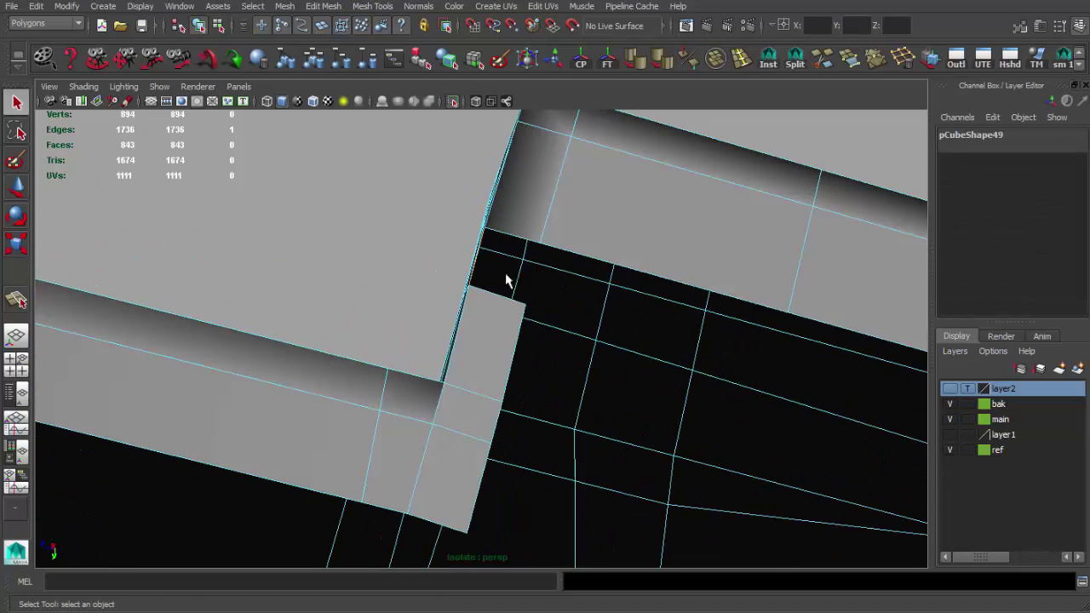
# - Toggle wireframe and shaded display to inspect the housing corner
pyautogui.press('q')
pyautogui.press('F9')
pyautogui.press('4')
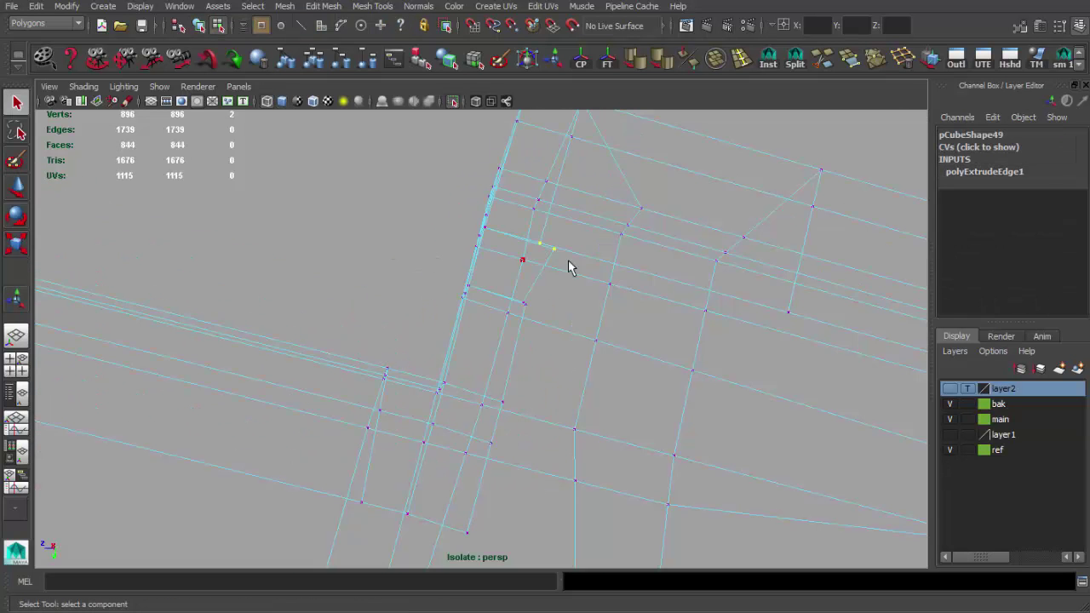
pyautogui.press('F8')
pyautogui.press('5')
pyautogui.moveTo(552, 321)
pyautogui.keyDown('alt'); pyautogui.mouseDown()
pyautogui.moveTo(455, 159)
pyautogui.moveTo(506, 324)
pyautogui.moveTo(625, 334)
pyautogui.moveTo(518, 321)
pyautogui.moveTo(623, 382)
pyautogui.moveTo(693, 382)
pyautogui.moveTo(654, 356)
pyautogui.moveTo(407, 338)
pyautogui.moveTo(468, 393)
pyautogui.mouseUp(); pyautogui.keyUp('alt')
# - Select the ledge-corner vertex with the Move tool and view it from below
pyautogui.press('F9')
pyautogui.click(406, 338)
pyautogui.press('w')
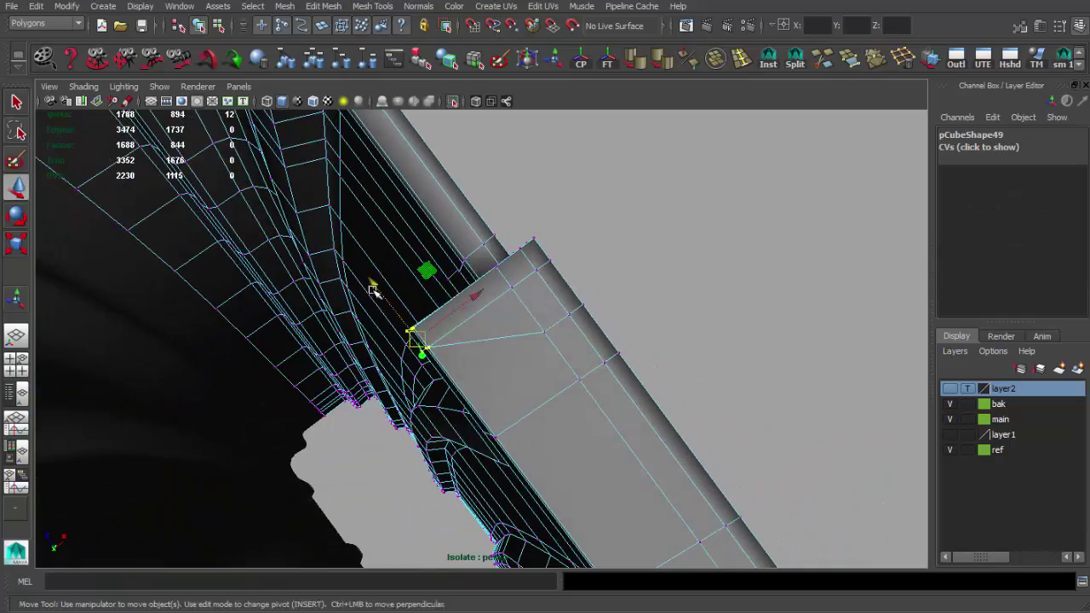
pyautogui.moveTo(410, 351)
pyautogui.keyDown('alt'); pyautogui.mouseDown()
pyautogui.moveTo(699, 366)
pyautogui.moveTo(492, 375)
pyautogui.moveTo(312, 409)
pyautogui.moveTo(564, 408)
pyautogui.moveTo(563, 338)
pyautogui.moveTo(651, 328)
pyautogui.moveTo(689, 233)
pyautogui.moveTo(517, 392)
pyautogui.mouseUp(); pyautogui.keyUp('alt')
pyautogui.press('F8')
pyautogui.press('q')
pyautogui.press('1')
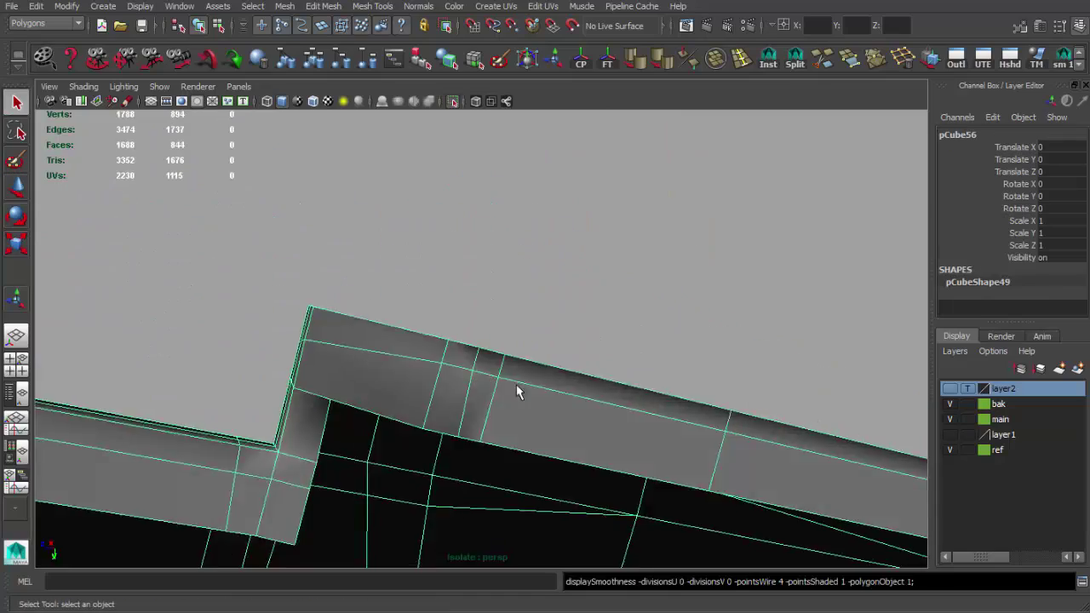
pyautogui.moveTo(624, 389)
pyautogui.keyDown('alt'); pyautogui.mouseDown()
pyautogui.moveTo(462, 263)
pyautogui.moveTo(535, 428)
pyautogui.moveTo(598, 375)
pyautogui.moveTo(561, 373)
pyautogui.mouseUp(); pyautogui.keyUp('alt')
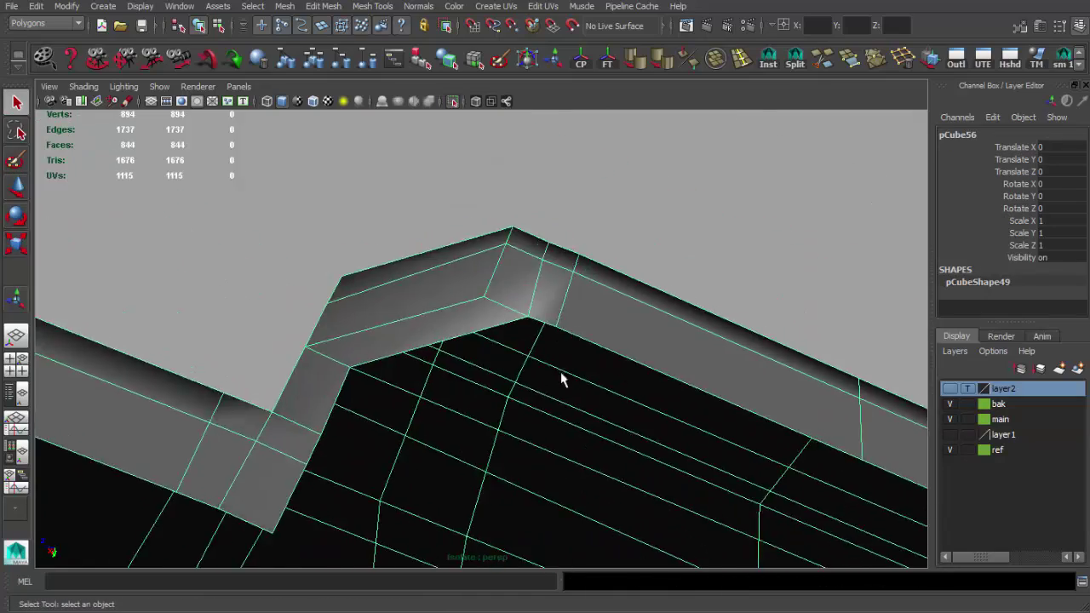
# - Compare the ledge corner between smoothed preview and the unsmoothed cage
pyautogui.press('3')
pyautogui.press('1')
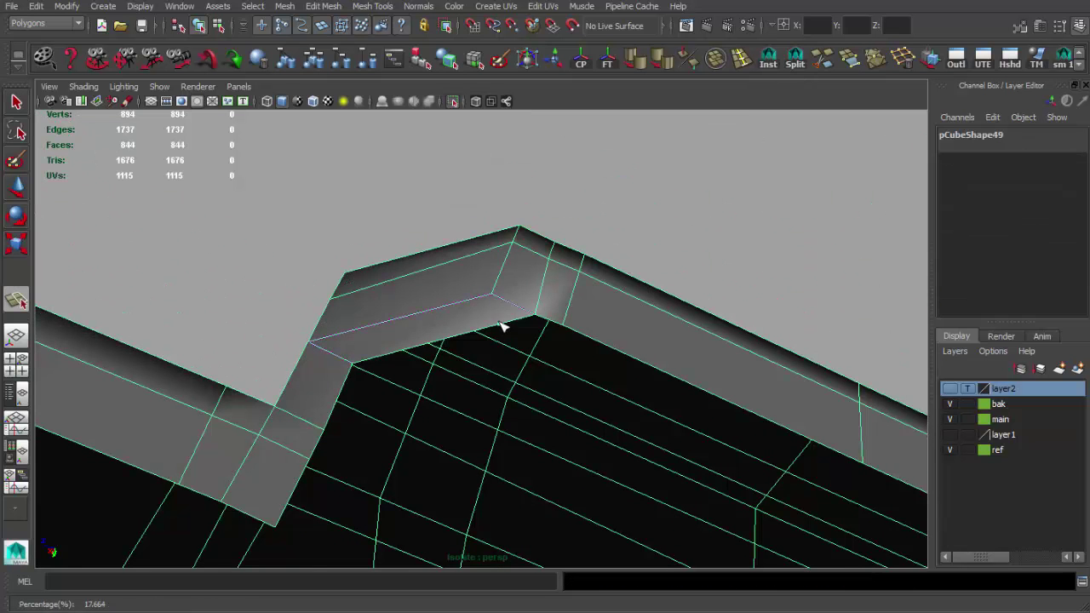
pyautogui.keyDown('alt'); pyautogui.moveTo(502, 326); pyautogui.dragTo(465, 393); pyautogui.keyUp('alt')
pyautogui.press('3')
pyautogui.moveTo(525, 507)
pyautogui.keyDown('alt'); pyautogui.mouseDown()
pyautogui.moveTo(457, 365)
pyautogui.moveTo(749, 366)
pyautogui.moveTo(509, 356)
pyautogui.moveTo(598, 357)
pyautogui.moveTo(569, 347)
pyautogui.moveTo(736, 85)
pyautogui.mouseUp(); pyautogui.keyUp('alt')
pyautogui.press('1')
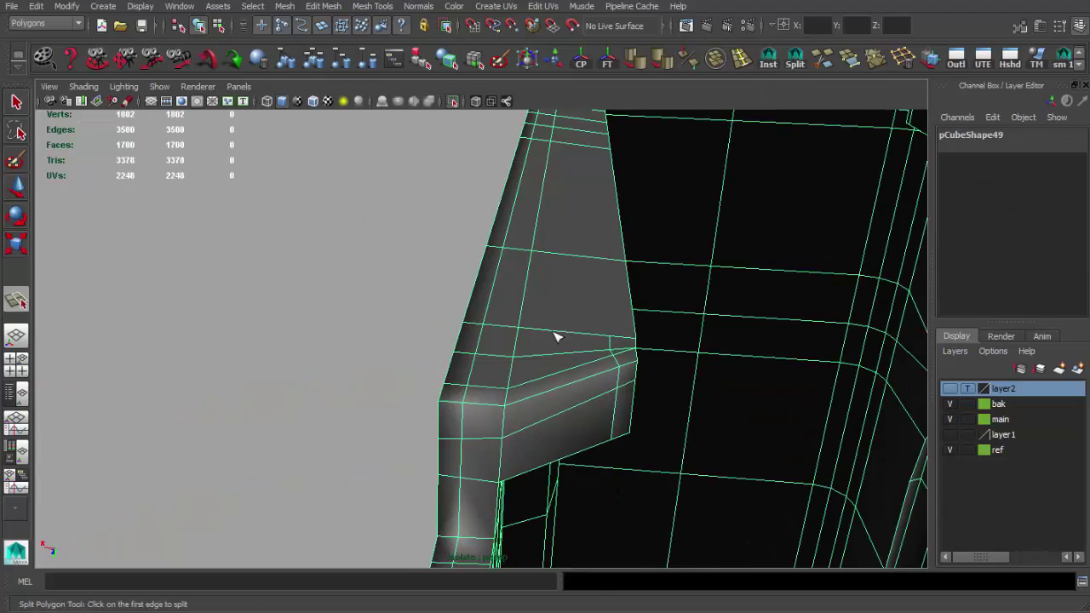
# - Cut a new split edge across the rim corner
pyautogui.press('Return')
pyautogui.keyDown('alt'); pyautogui.moveTo(523, 477); pyautogui.dragTo(549, 339); pyautogui.keyUp('alt')
pyautogui.keyDown('alt'); pyautogui.moveTo(514, 396); pyautogui.dragTo(540, 414); pyautogui.keyUp('alt')
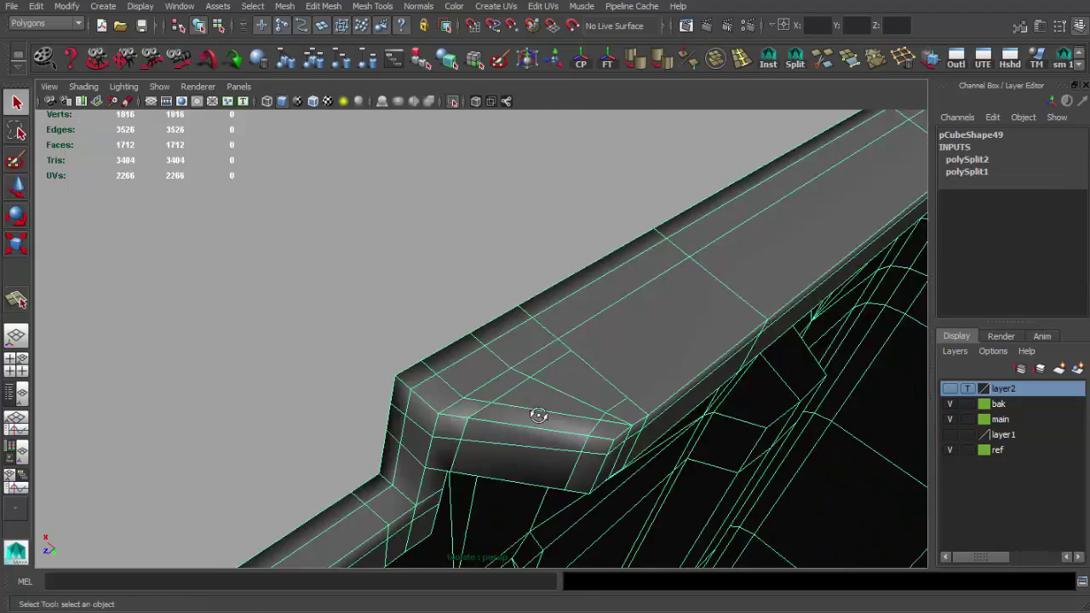
pyautogui.click(580, 409)
# - Select a rim-corner vertex to move, start another split, and inspect the inner corner
pyautogui.scroll(3, 515, 381)
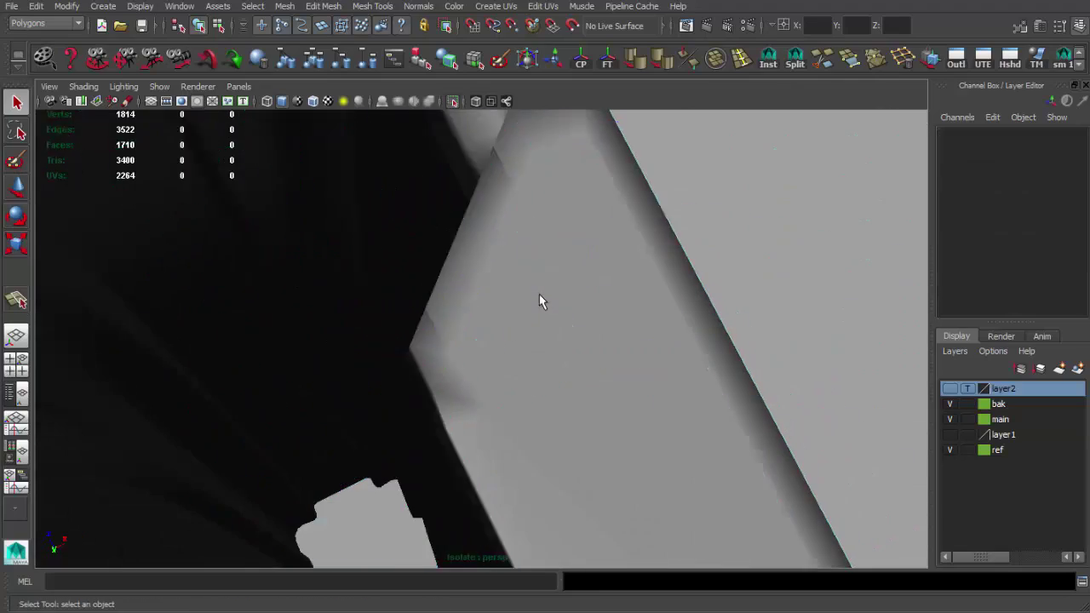
pyautogui.click(504, 309)
pyautogui.moveTo(503, 308)
pyautogui.keyDown('alt'); pyautogui.mouseDown()
pyautogui.moveTo(564, 389)
pyautogui.moveTo(389, 316)
pyautogui.moveTo(509, 285)
pyautogui.moveTo(383, 267)
pyautogui.moveTo(418, 312)
pyautogui.moveTo(458, 419)
pyautogui.mouseUp(); pyautogui.keyUp('alt')
pyautogui.click(391, 327)
pyautogui.press('w')
pyautogui.click(442, 309)
pyautogui.press('f')
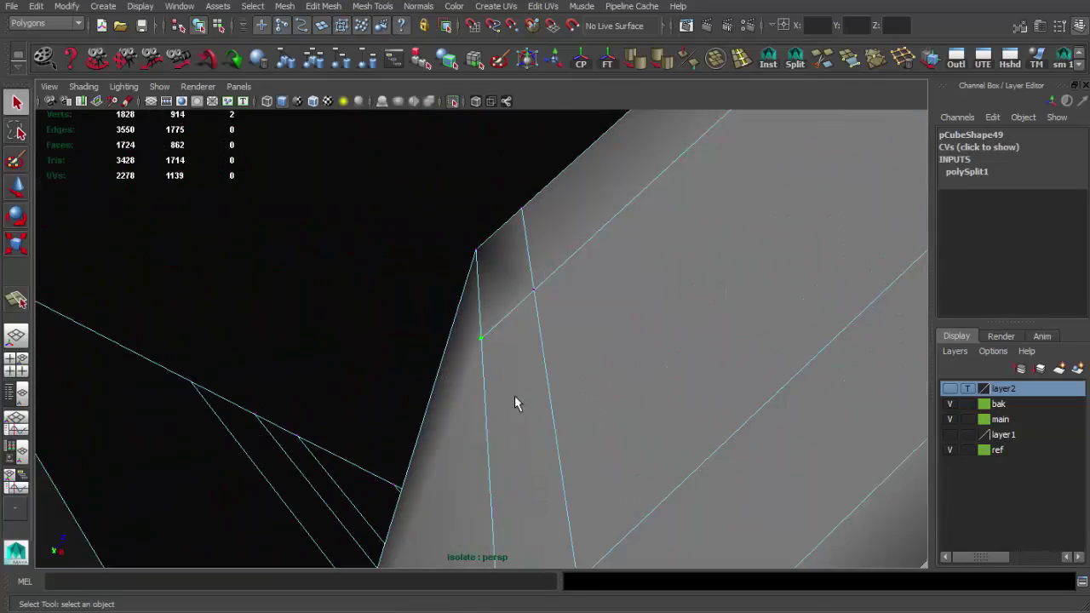
pyautogui.keyDown('alt'); pyautogui.moveTo(606, 299); pyautogui.dragTo(527, 349); pyautogui.keyUp('alt')
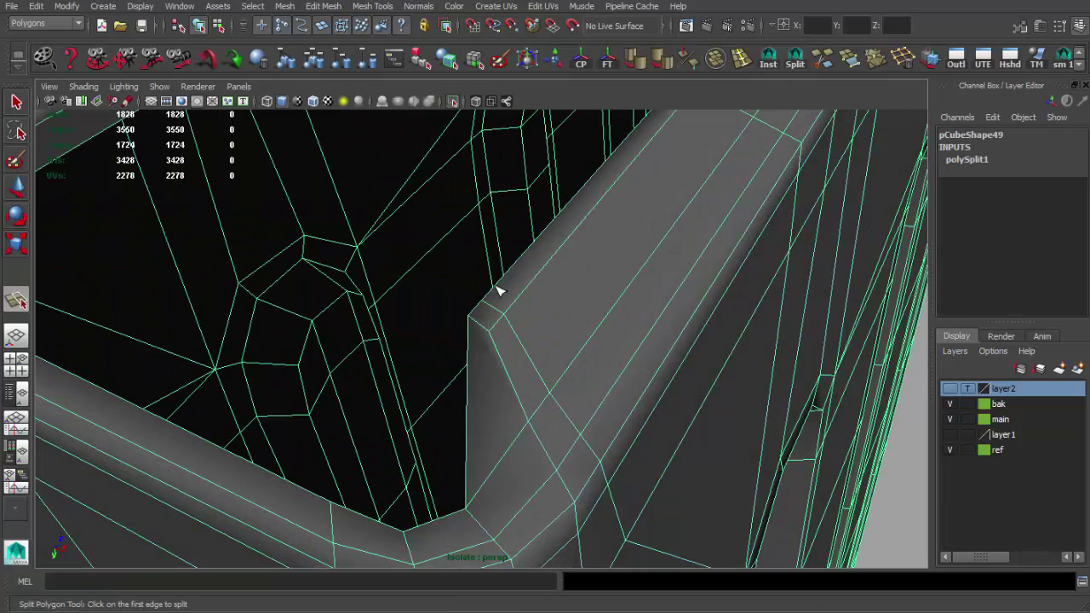
pyautogui.keyDown('alt'); pyautogui.moveTo(504, 509); pyautogui.dragTo(727, 140); pyautogui.keyUp('alt')
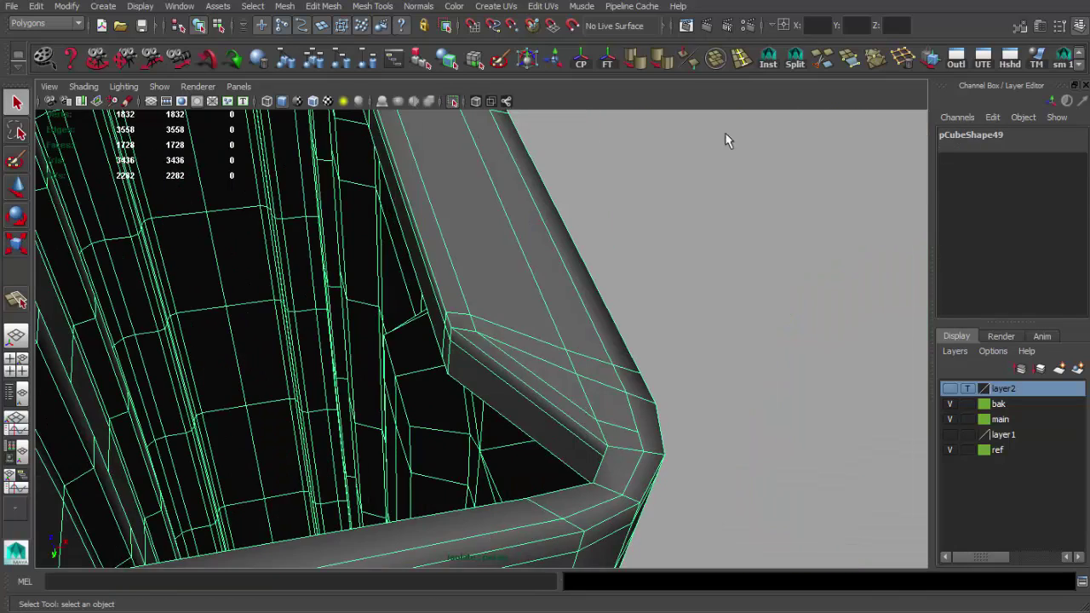
pyautogui.keyDown('alt'); pyautogui.moveTo(710, 237); pyautogui.dragTo(706, 370); pyautogui.keyUp('alt')
pyautogui.keyDown('alt'); pyautogui.moveTo(706, 370); pyautogui.dragTo(346, 327, button='right'); pyautogui.keyUp('alt')
pyautogui.moveTo(346, 326)
pyautogui.keyDown('alt'); pyautogui.mouseDown()
pyautogui.moveTo(544, 238)
pyautogui.moveTo(727, 227)
pyautogui.moveTo(701, 266)
pyautogui.mouseUp(); pyautogui.keyUp('alt')
# - Lower the top follower plate to Translate Y -28.262 inside the housing notch
pyautogui.hotkey('ctrl', '1')
pyautogui.click(545, 316)
pyautogui.moveTo(545, 316)
pyautogui.keyDown('alt'); pyautogui.mouseDown()
pyautogui.moveTo(540, 284)
pyautogui.moveTo(409, 270)
pyautogui.moveTo(596, 335)
pyautogui.moveTo(555, 312)
pyautogui.moveTo(528, 369)
pyautogui.moveTo(460, 288)
pyautogui.moveTo(668, 312)
pyautogui.mouseUp(); pyautogui.keyUp('alt')
pyautogui.press('r')
pyautogui.press('w')
pyautogui.hotkey('ctrl', '1')
pyautogui.hotkey('ctrl', '1')
pyautogui.hotkey('ctrl', '1')
pyautogui.moveTo(547, 313)
pyautogui.keyDown('alt'); pyautogui.mouseDown()
pyautogui.moveTo(440, 301)
pyautogui.moveTo(526, 316)
pyautogui.moveTo(625, 302)
pyautogui.moveTo(826, 304)
pyautogui.moveTo(557, 316)
pyautogui.moveTo(566, 334)
pyautogui.mouseUp(); pyautogui.keyUp('alt')
# - Isolate the follower plate and view its corner from the side without smoothing
pyautogui.hotkey('ctrl', '1')
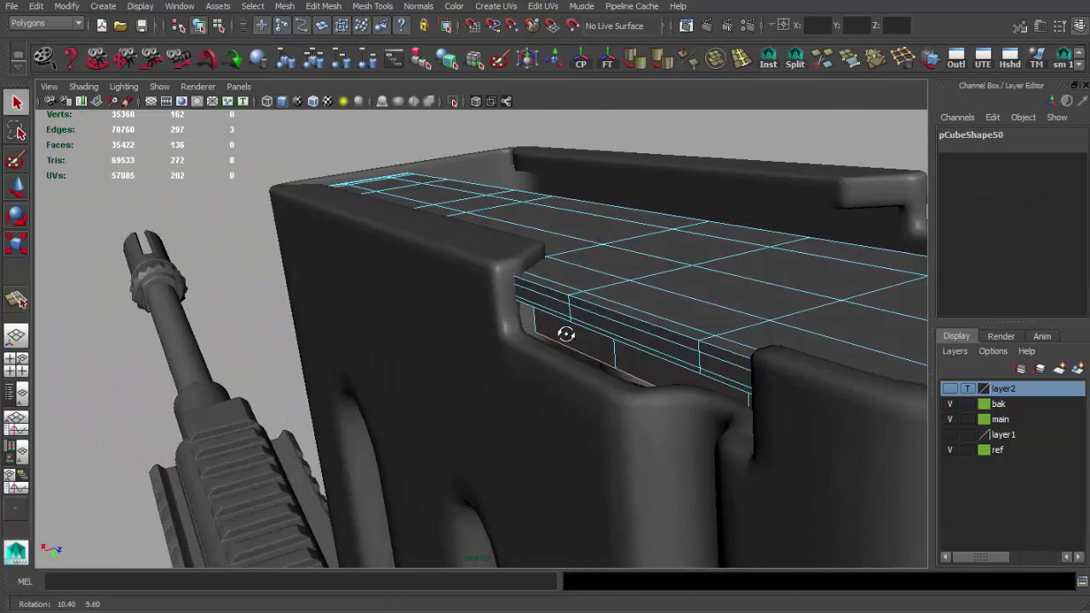
pyautogui.press('q')
pyautogui.hotkey('ctrl', '1')
pyautogui.moveTo(652, 287)
pyautogui.keyDown('alt'); pyautogui.mouseDown()
pyautogui.moveTo(708, 195)
pyautogui.moveTo(559, 292)
pyautogui.moveTo(329, 309)
pyautogui.moveTo(292, 236)
pyautogui.moveTo(407, 275)
pyautogui.moveTo(464, 460)
pyautogui.mouseUp(); pyautogui.keyUp('alt')
pyautogui.press('1')
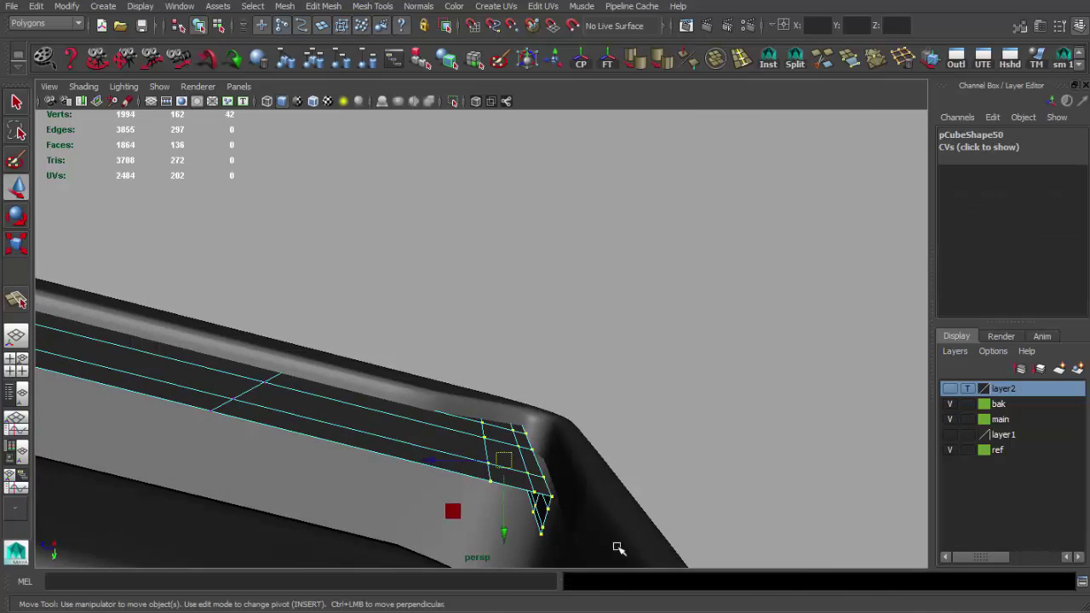
pyautogui.keyDown('alt'); pyautogui.moveTo(618, 548); pyautogui.dragTo(399, 453, button='middle'); pyautogui.keyUp('alt')
pyautogui.moveTo(422, 458)
pyautogui.keyDown('alt'); pyautogui.mouseDown()
pyautogui.moveTo(292, 517)
pyautogui.moveTo(569, 306)
pyautogui.moveTo(576, 335)
pyautogui.mouseUp(); pyautogui.keyUp('alt')
# - Reselect the follower plate pCube57 and close in on its corner
pyautogui.moveTo(520, 316); pyautogui.dragTo(523, 353, button='right')
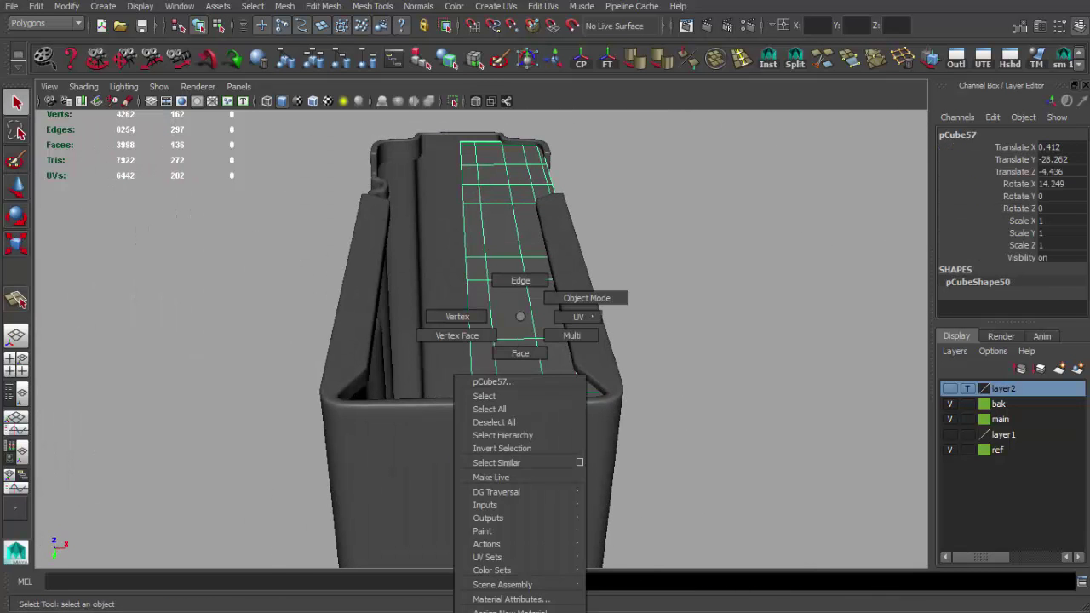
pyautogui.click(494, 422)
pyautogui.keyDown('alt'); pyautogui.moveTo(494, 422); pyautogui.dragTo(701, 474); pyautogui.keyUp('alt')
pyautogui.moveTo(545, 350)
pyautogui.keyDown('alt'); pyautogui.mouseDown()
pyautogui.moveTo(440, 346)
pyautogui.moveTo(417, 367)
pyautogui.moveTo(500, 307)
pyautogui.moveTo(486, 370)
pyautogui.moveTo(496, 361)
pyautogui.mouseUp(); pyautogui.keyUp('alt')
pyautogui.click(497, 360)
pyautogui.moveTo(497, 361)
pyautogui.keyDown('alt'); pyautogui.mouseDown(button='right')
pyautogui.moveTo(519, 413)
pyautogui.moveTo(547, 388)
pyautogui.mouseUp(button='right'); pyautogui.keyUp('alt')
# - Move the plate's corner vertices into the magazine's rim notch
pyautogui.keyDown('alt'); pyautogui.moveTo(547, 388); pyautogui.dragTo(511, 372); pyautogui.keyUp('alt')
pyautogui.press('F8')
pyautogui.moveTo(408, 255); pyautogui.dragTo(443, 290)
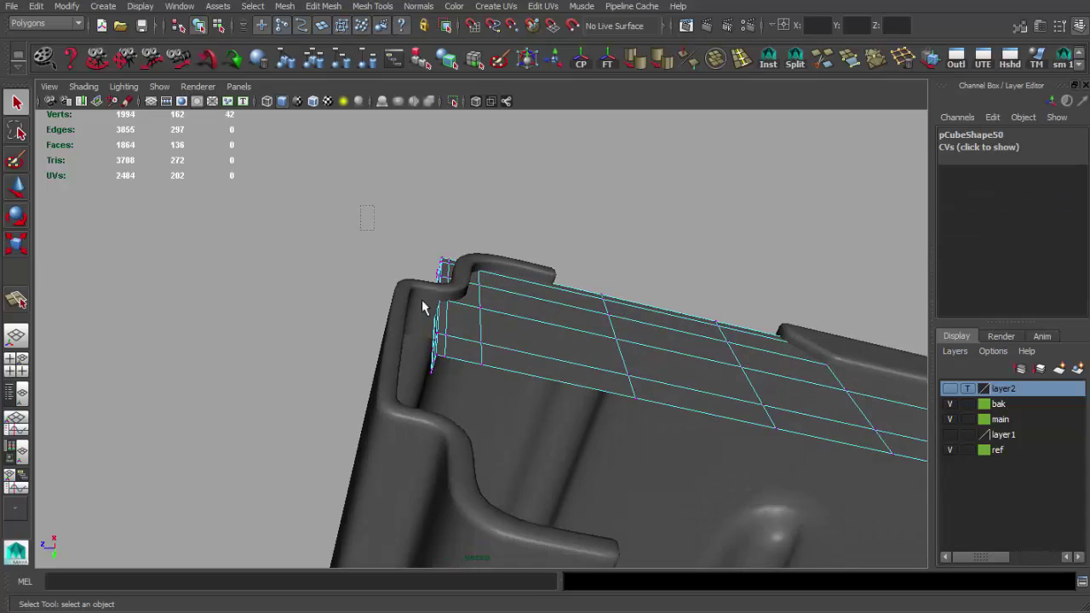
pyautogui.press('w')
pyautogui.moveTo(486, 375)
pyautogui.mouseDown()
pyautogui.moveTo(324, 372)
pyautogui.moveTo(455, 335)
pyautogui.mouseUp()
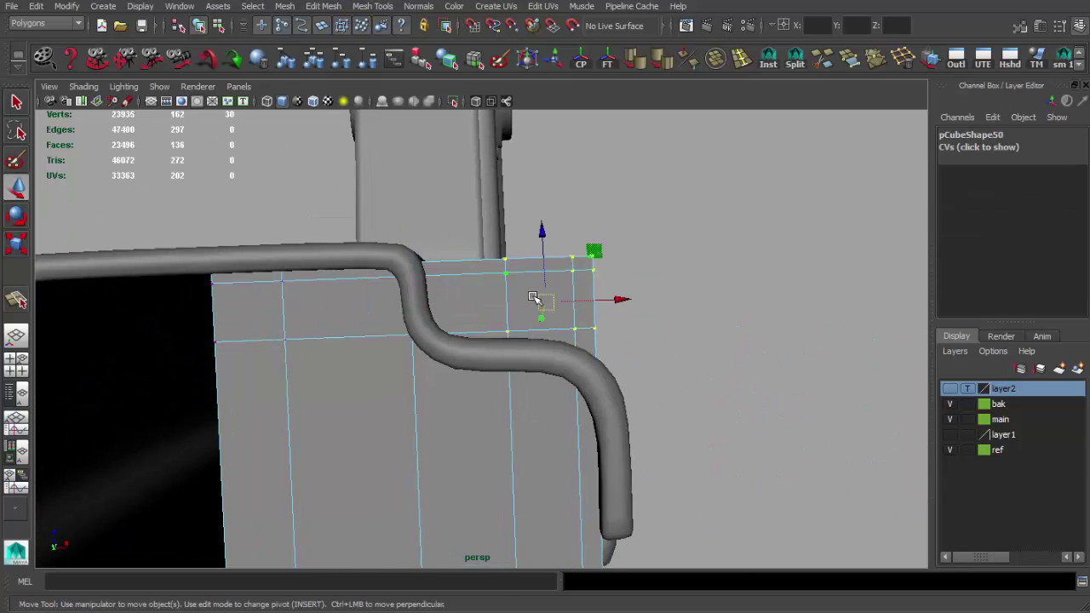
# - Check the corner cage, then insert an edge loop near the plate corner
pyautogui.moveTo(594, 347)
pyautogui.keyDown('alt'); pyautogui.mouseDown()
pyautogui.moveTo(587, 392)
pyautogui.moveTo(546, 340)
pyautogui.moveTo(564, 323)
pyautogui.moveTo(530, 360)
pyautogui.moveTo(523, 418)
pyautogui.mouseUp(); pyautogui.keyUp('alt')
pyautogui.keyDown('alt'); pyautogui.moveTo(523, 417); pyautogui.dragTo(518, 355, button='middle'); pyautogui.keyUp('alt')
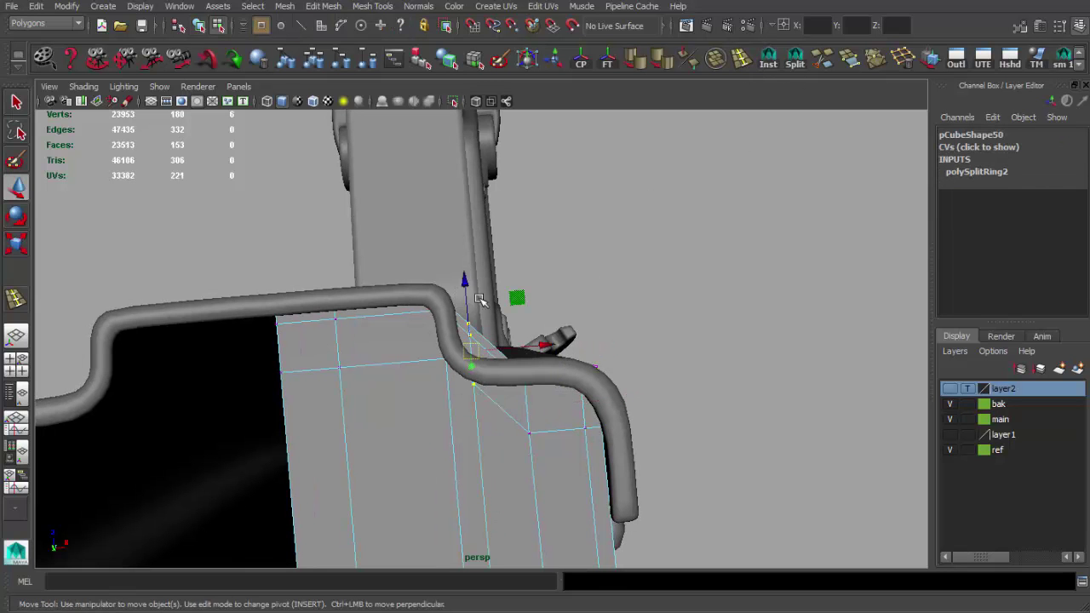
pyautogui.press('3')
pyautogui.press('1')
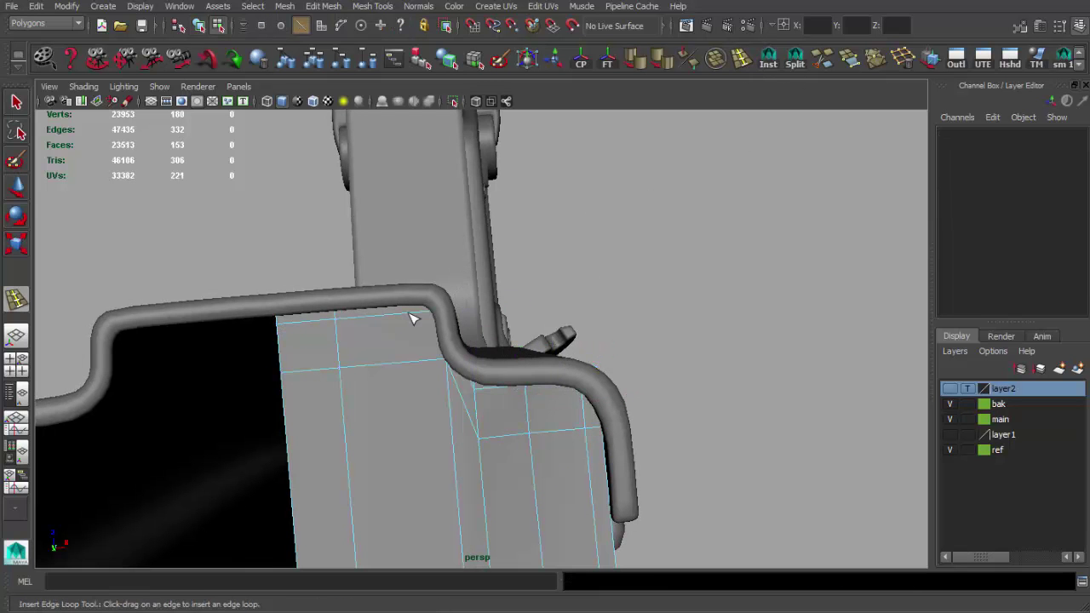
pyautogui.press('q')
pyautogui.moveTo(542, 430)
pyautogui.keyDown('alt'); pyautogui.mouseDown()
pyautogui.moveTo(556, 394)
pyautogui.moveTo(605, 407)
pyautogui.mouseUp(); pyautogui.keyUp('alt')
# - Adjust the new loop's corner vertices to follow the notch, checking in wireframe
pyautogui.press('w')
pyautogui.moveTo(604, 407)
pyautogui.keyDown('alt'); pyautogui.mouseDown()
pyautogui.moveTo(607, 368)
pyautogui.moveTo(553, 321)
pyautogui.moveTo(489, 333)
pyautogui.mouseUp(); pyautogui.keyUp('alt')
pyautogui.press('1')
pyautogui.press('4')
pyautogui.press('5')
pyautogui.keyDown('alt'); pyautogui.moveTo(473, 260); pyautogui.dragTo(496, 313, button='right'); pyautogui.keyUp('alt')
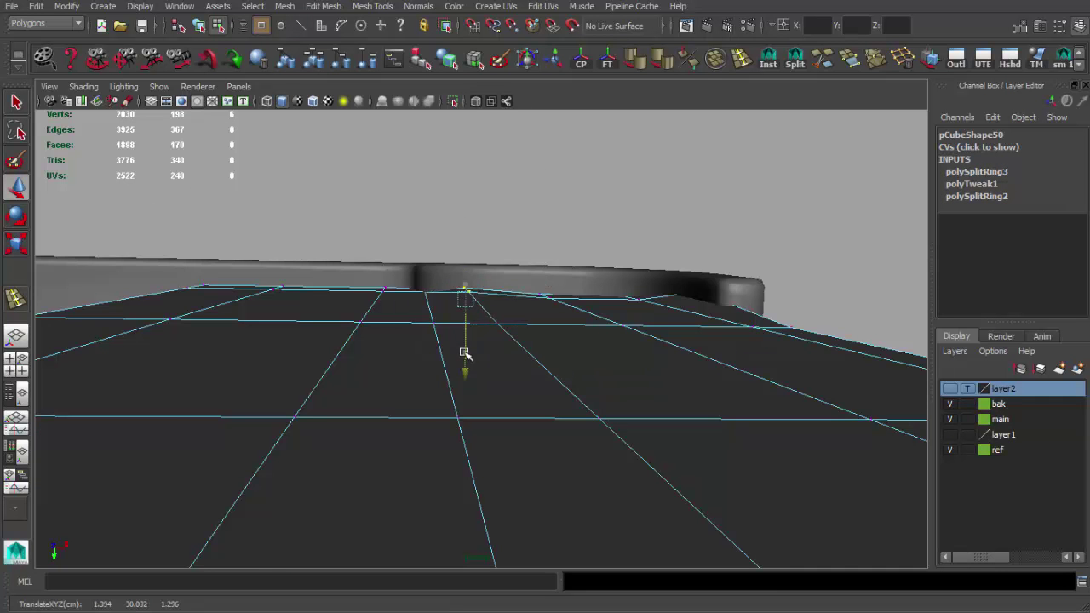
pyautogui.press('4')
pyautogui.press('5')
pyautogui.moveTo(579, 352)
pyautogui.keyDown('alt'); pyautogui.mouseDown()
pyautogui.moveTo(569, 372)
pyautogui.moveTo(523, 366)
pyautogui.moveTo(672, 343)
pyautogui.moveTo(329, 353)
pyautogui.moveTo(540, 317)
pyautogui.mouseUp(); pyautogui.keyUp('alt')
# - Return the follower plate to object mode and inspect its underside
pyautogui.press('q')
pyautogui.press('F8')
pyautogui.click(540, 317)
pyautogui.moveTo(480, 297)
pyautogui.keyDown('alt'); pyautogui.mouseDown()
pyautogui.moveTo(336, 416)
pyautogui.moveTo(466, 311)
pyautogui.mouseUp(); pyautogui.keyUp('alt')
pyautogui.rightClick(466, 312)
pyautogui.moveTo(490, 351)
pyautogui.keyDown('alt'); pyautogui.mouseDown()
pyautogui.moveTo(596, 401)
pyautogui.moveTo(560, 367)
pyautogui.moveTo(725, 385)
pyautogui.mouseUp(); pyautogui.keyUp('alt')
pyautogui.moveTo(492, 246)
pyautogui.keyDown('alt'); pyautogui.mouseDown()
pyautogui.moveTo(499, 273)
pyautogui.moveTo(511, 227)
pyautogui.moveTo(545, 340)
pyautogui.mouseUp(); pyautogui.keyUp('alt')
pyautogui.press('F8')
pyautogui.press('q')
# - Frame the follower plate, review its fit from the side, and clear the selection
pyautogui.moveTo(229, 359)
pyautogui.keyDown('alt'); pyautogui.mouseDown()
pyautogui.moveTo(567, 329)
pyautogui.moveTo(652, 375)
pyautogui.moveTo(592, 330)
pyautogui.moveTo(511, 367)
pyautogui.mouseUp(); pyautogui.keyUp('alt')
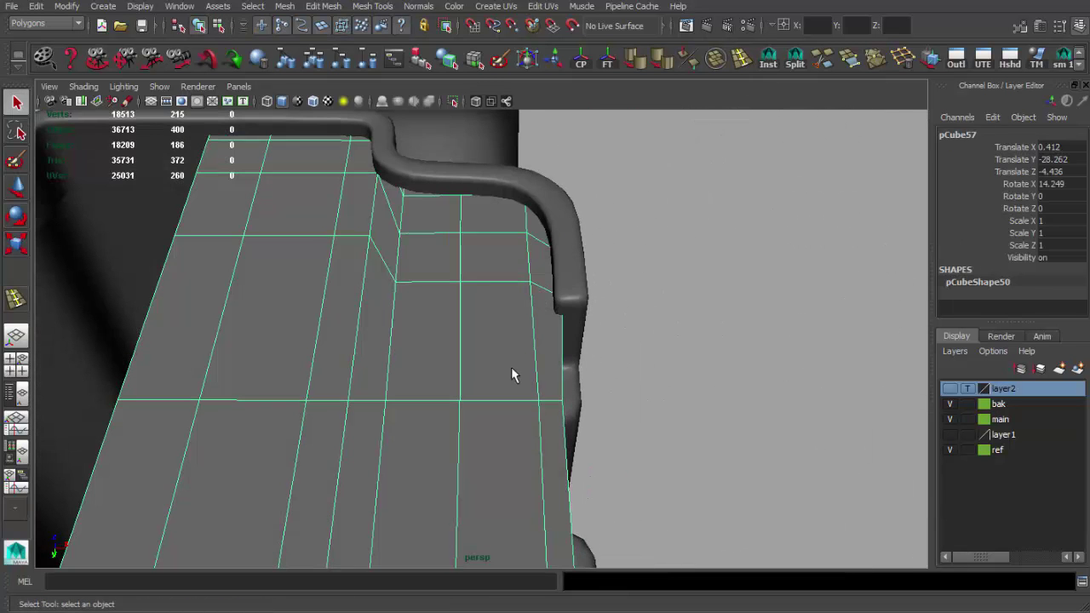
pyautogui.press('w')
pyautogui.moveTo(535, 329)
pyautogui.keyDown('alt'); pyautogui.mouseDown()
pyautogui.moveTo(494, 297)
pyautogui.moveTo(425, 316)
pyautogui.moveTo(598, 294)
pyautogui.moveTo(622, 316)
pyautogui.moveTo(744, 312)
pyautogui.moveTo(528, 367)
pyautogui.moveTo(578, 379)
pyautogui.mouseUp(); pyautogui.keyUp('alt')
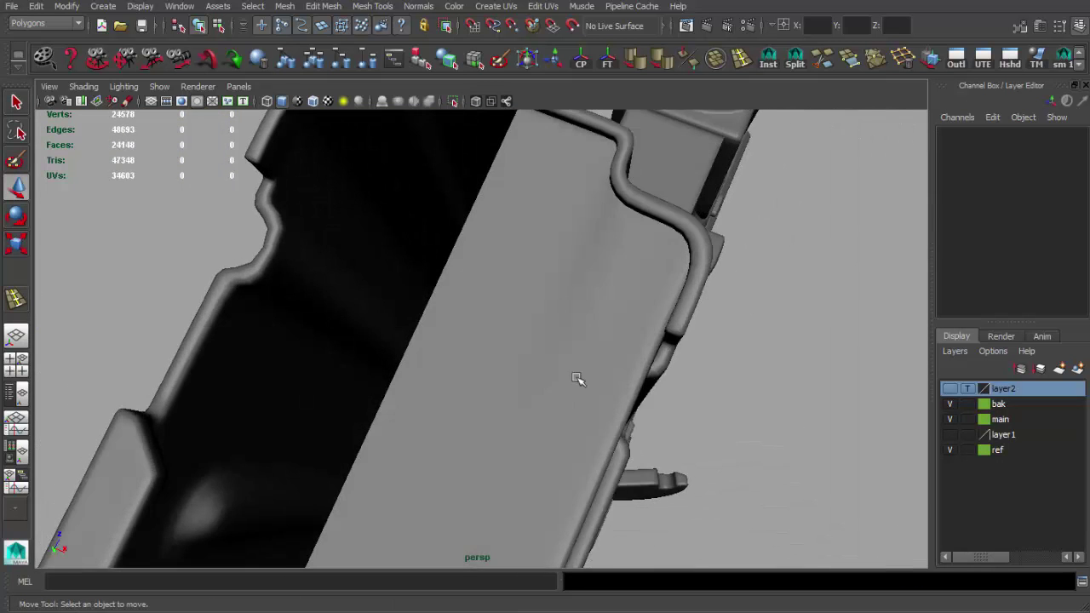
pyautogui.click(577, 379)
pyautogui.press('f')
pyautogui.keyDown('shift'); pyautogui.moveTo(648, 346); pyautogui.dragTo(531, 302, button='right'); pyautogui.keyUp('shift')
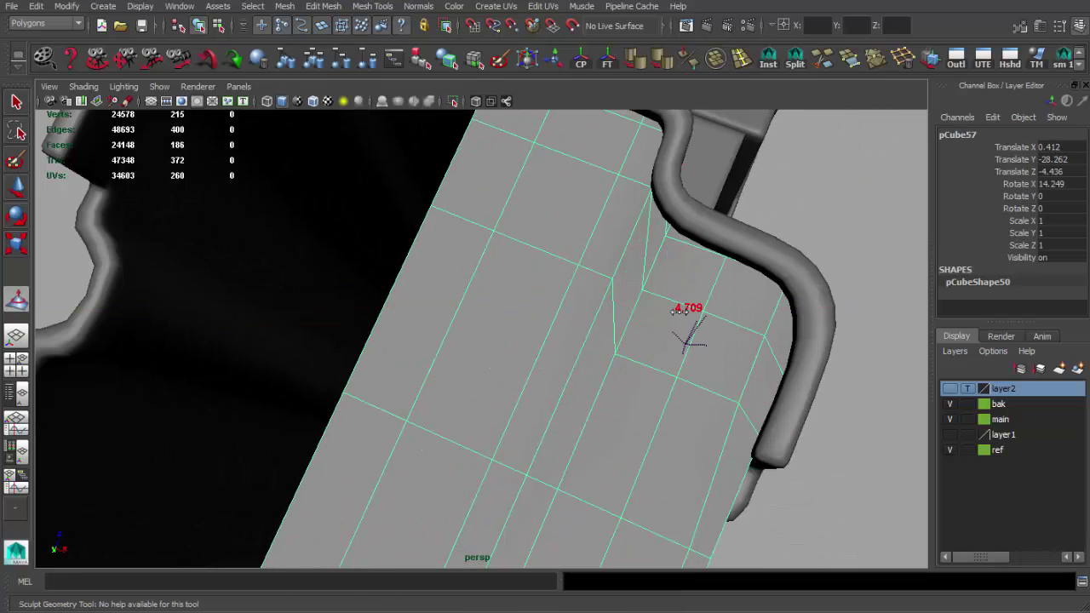
pyautogui.moveTo(555, 373)
pyautogui.keyDown('alt'); pyautogui.mouseDown()
pyautogui.moveTo(855, 236)
pyautogui.moveTo(761, 301)
pyautogui.moveTo(562, 265)
pyautogui.moveTo(595, 346)
pyautogui.moveTo(721, 346)
pyautogui.moveTo(495, 340)
pyautogui.mouseUp(); pyautogui.keyUp('alt')
pyautogui.click(855, 236)
# - In front view, make a Scale X -1 mirrored instance of the follower plate
pyautogui.click(496, 340)
pyautogui.press('f')
pyautogui.press('w')
pyautogui.keyDown('alt'); pyautogui.moveTo(742, 454); pyautogui.dragTo(502, 323); pyautogui.keyUp('alt')
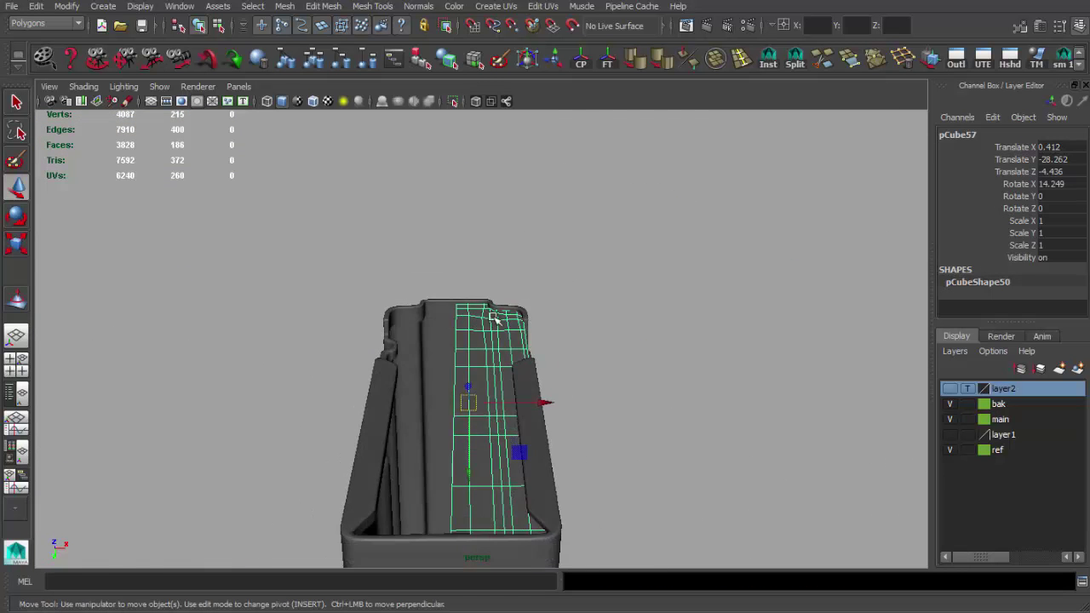
pyautogui.press('space')
pyautogui.press('space')
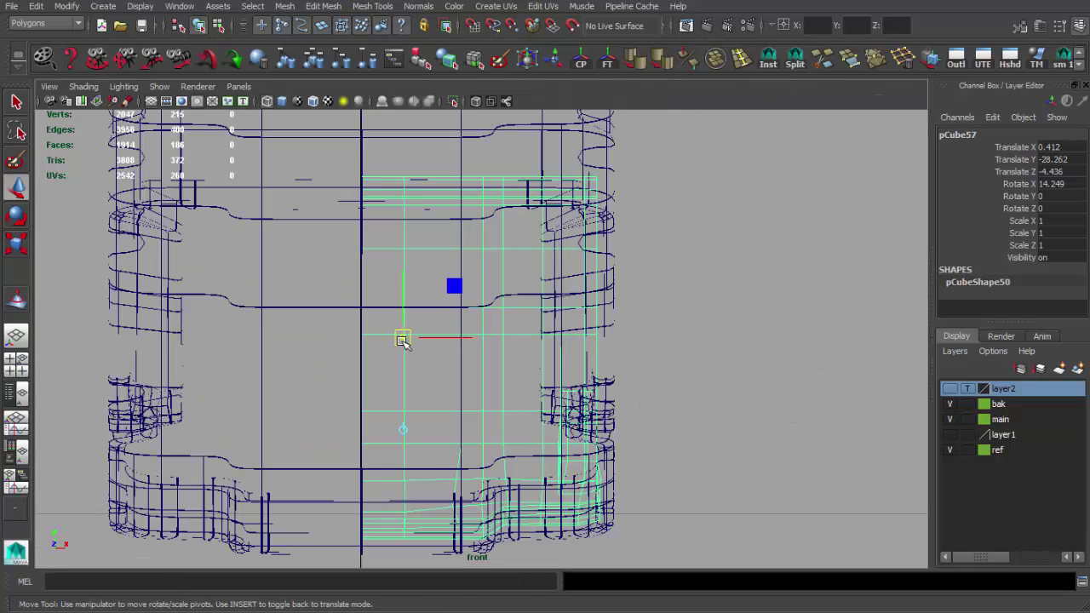
pyautogui.click(780, 68)
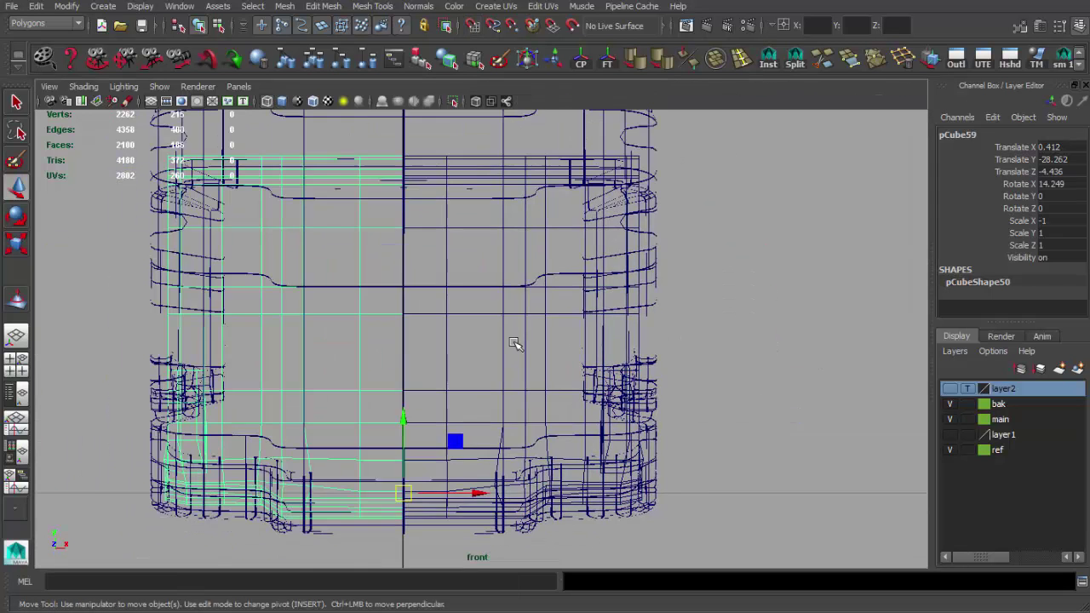
pyautogui.press('space')
pyautogui.press('space')
# - Select the combined plate pCube60 and inspect it inside the magazine from several angles
pyautogui.keyDown('alt'); pyautogui.moveTo(538, 292); pyautogui.dragTo(493, 327); pyautogui.keyUp('alt')
pyautogui.press('q')
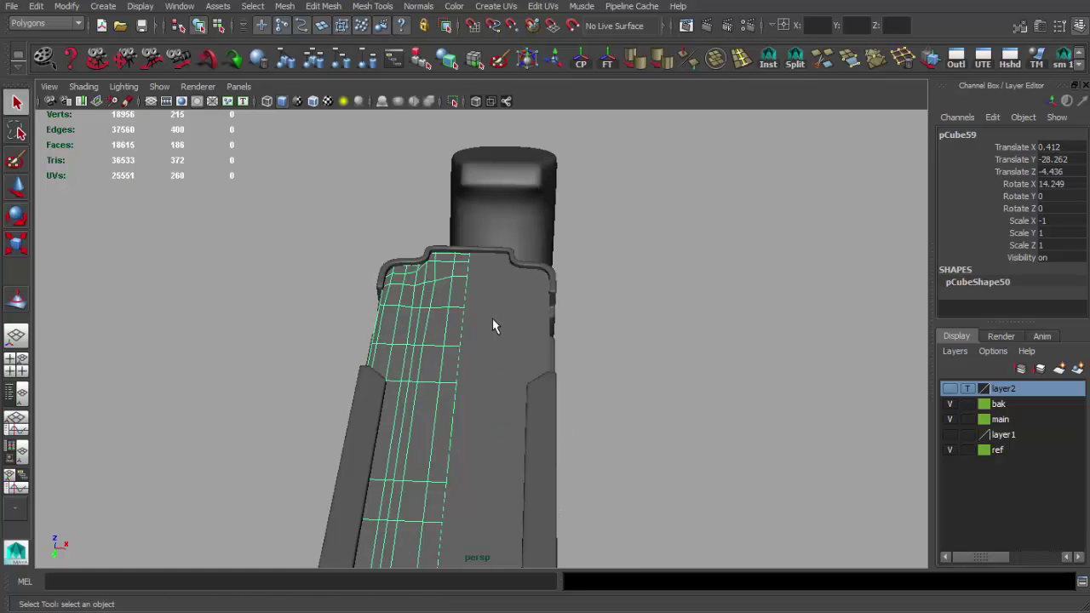
pyautogui.click(715, 60)
pyautogui.keyDown('alt'); pyautogui.moveTo(648, 247); pyautogui.dragTo(611, 267); pyautogui.keyUp('alt')
pyautogui.moveTo(501, 312)
pyautogui.keyDown('alt'); pyautogui.mouseDown()
pyautogui.moveTo(613, 361)
pyautogui.moveTo(591, 280)
pyautogui.mouseUp(); pyautogui.keyUp('alt')
pyautogui.press('space')
pyautogui.press('space')
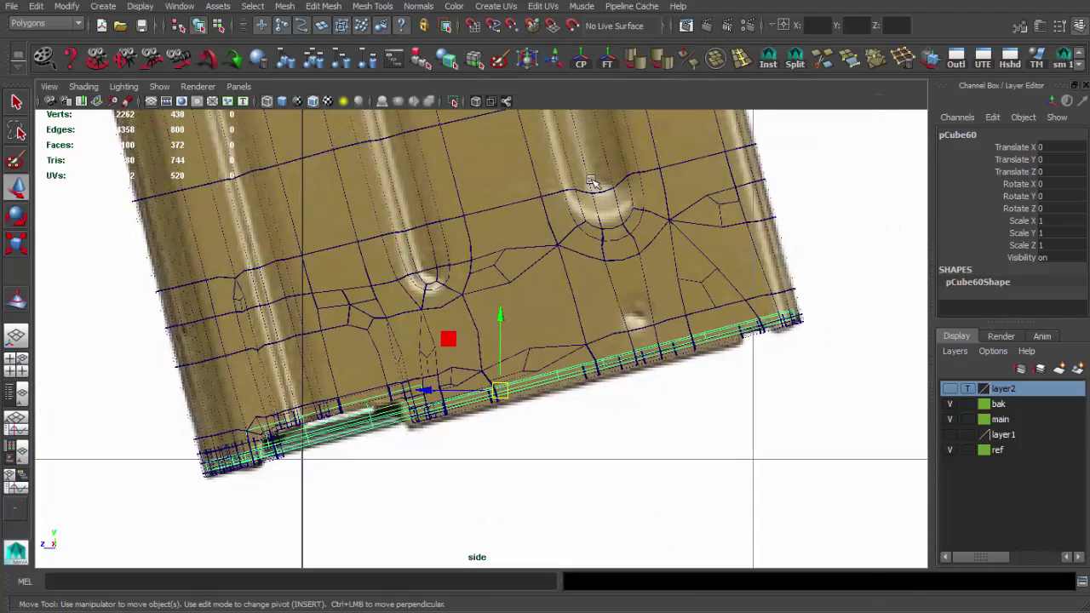
pyautogui.press('space')
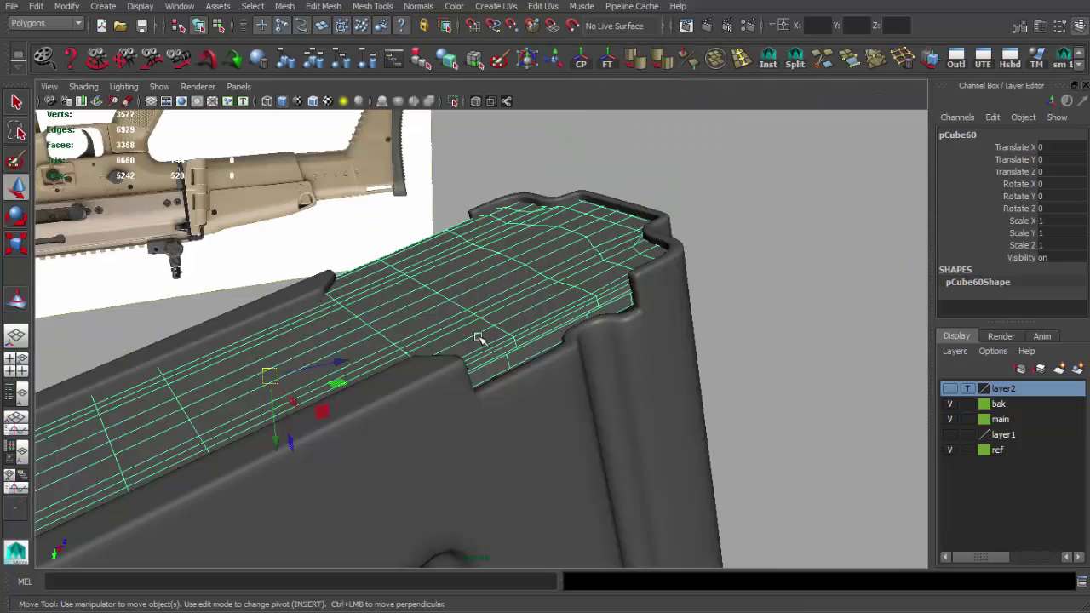
pyautogui.moveTo(484, 335)
pyautogui.keyDown('alt'); pyautogui.mouseDown()
pyautogui.moveTo(448, 346)
pyautogui.moveTo(513, 262)
pyautogui.moveTo(437, 277)
pyautogui.moveTo(433, 246)
pyautogui.moveTo(502, 250)
pyautogui.moveTo(421, 306)
pyautogui.moveTo(280, 267)
pyautogui.moveTo(454, 336)
pyautogui.moveTo(261, 328)
pyautogui.mouseUp(); pyautogui.keyUp('alt')
pyautogui.click(512, 262)
# - Check the combined plate's vertices in the front view, then return to object mode
pyautogui.scroll(3, 486, 319)
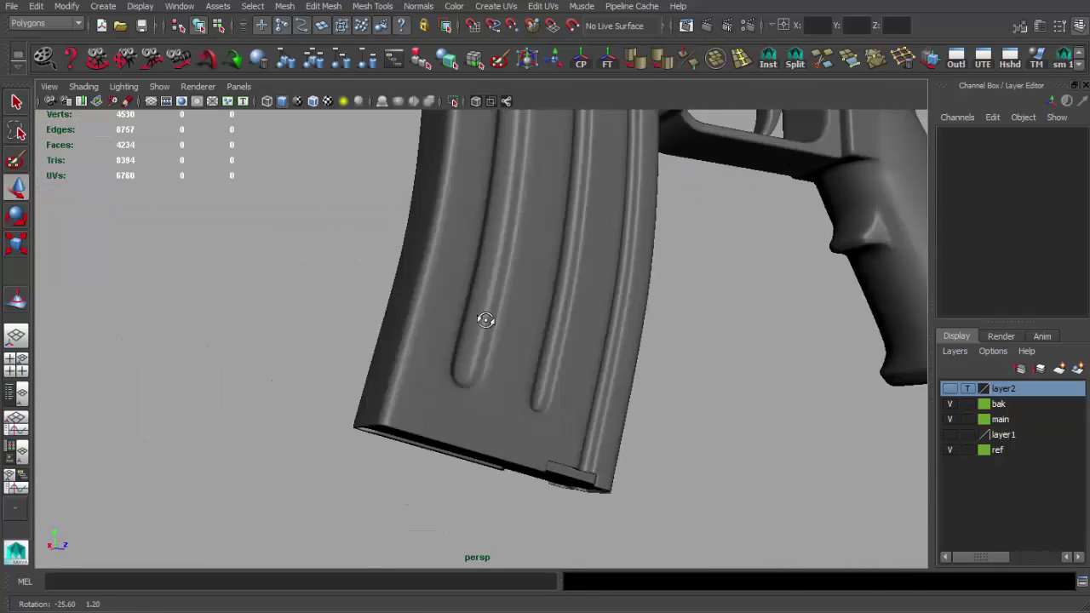
pyautogui.click(486, 319)
pyautogui.keyDown('alt'); pyautogui.moveTo(486, 318); pyautogui.dragTo(490, 420); pyautogui.keyUp('alt')
pyautogui.press('f')
pyautogui.press('space')
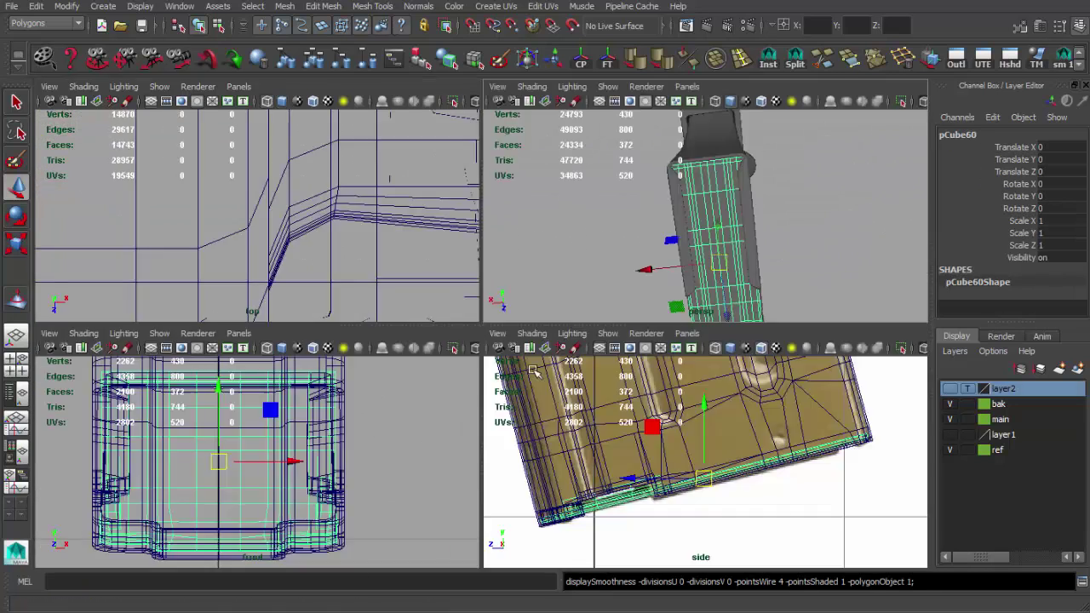
pyautogui.press('space')
pyautogui.press('F8')
pyautogui.scroll(3, 460, 269)
pyautogui.keyDown('shift'); pyautogui.moveTo(435, 339); pyautogui.dragTo(478, 320, button='right'); pyautogui.keyUp('shift')
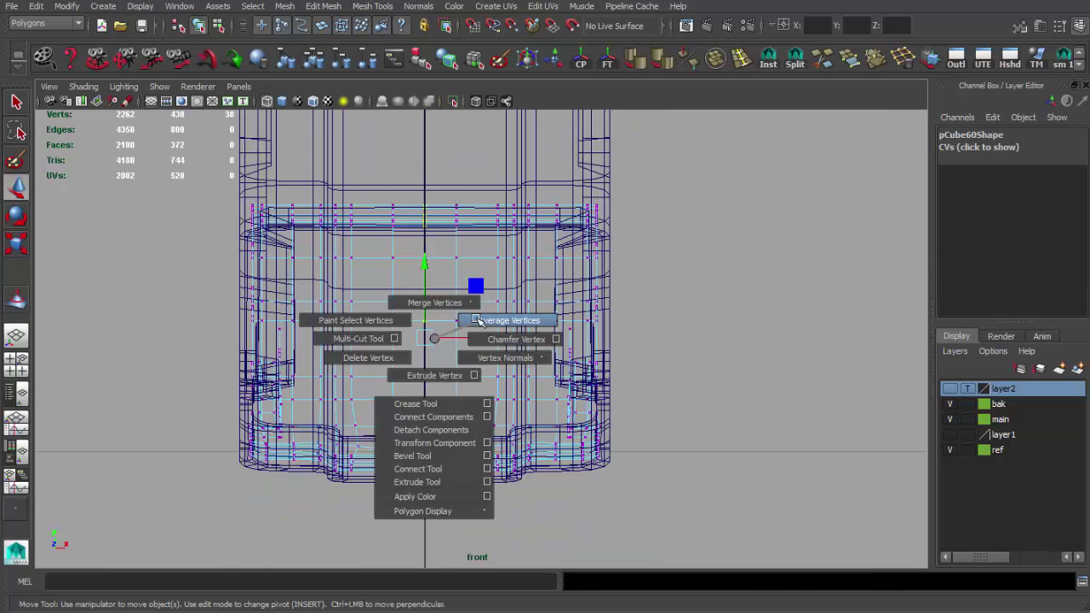
pyautogui.press('space')
pyautogui.press('F8')
pyautogui.keyDown('alt'); pyautogui.moveTo(560, 266); pyautogui.dragTo(671, 282); pyautogui.keyUp('alt')
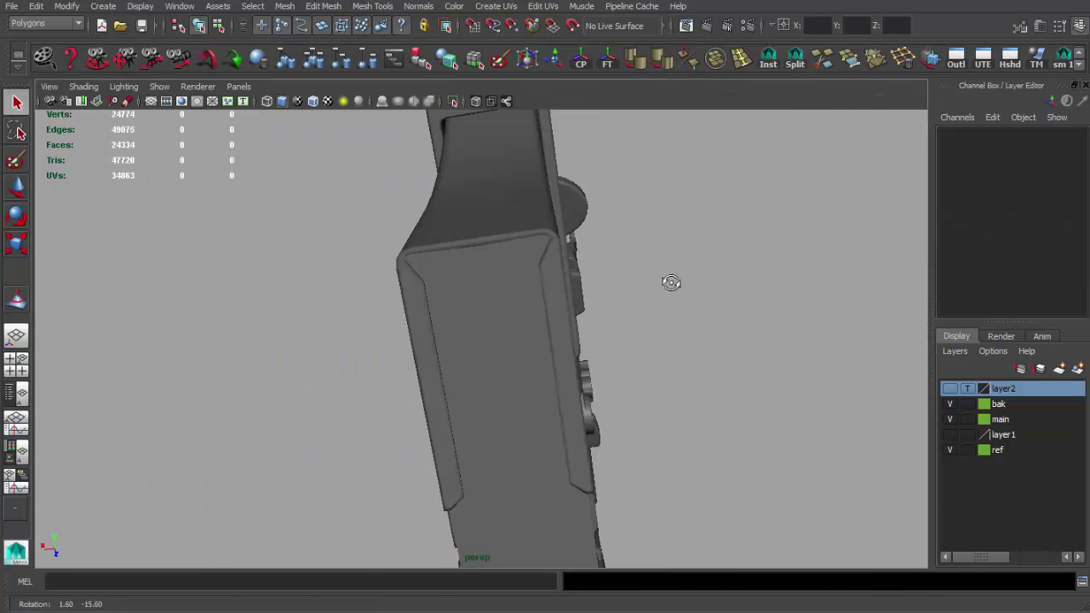